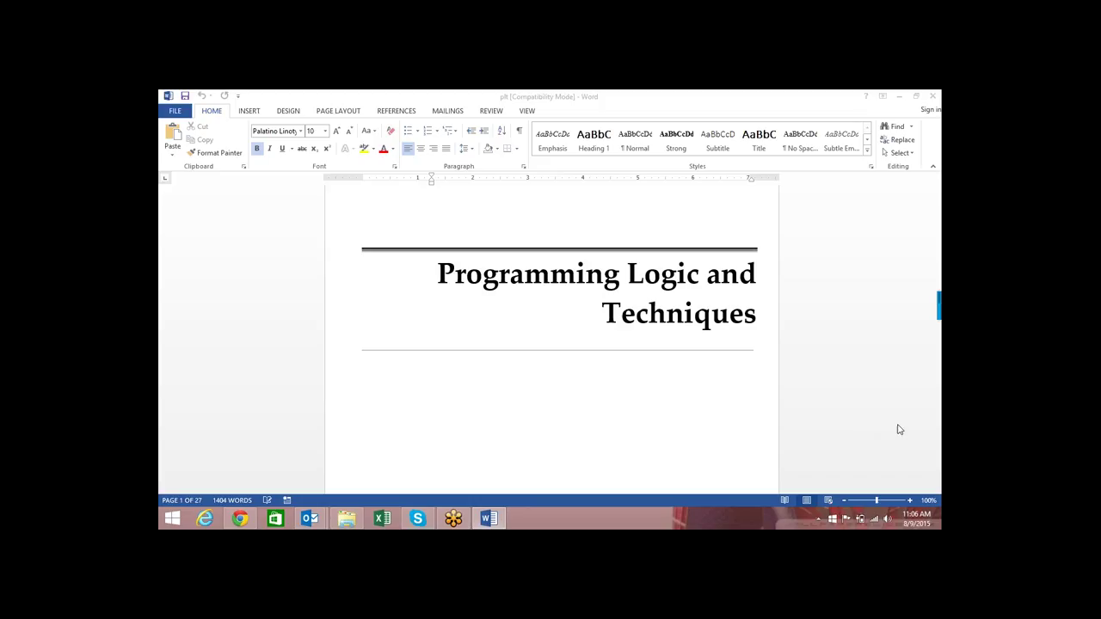
Step: Bring the Word lesson forward and scroll down toward the Box Definition table
{"action": "left_click", "coordinate": [823, 250]}
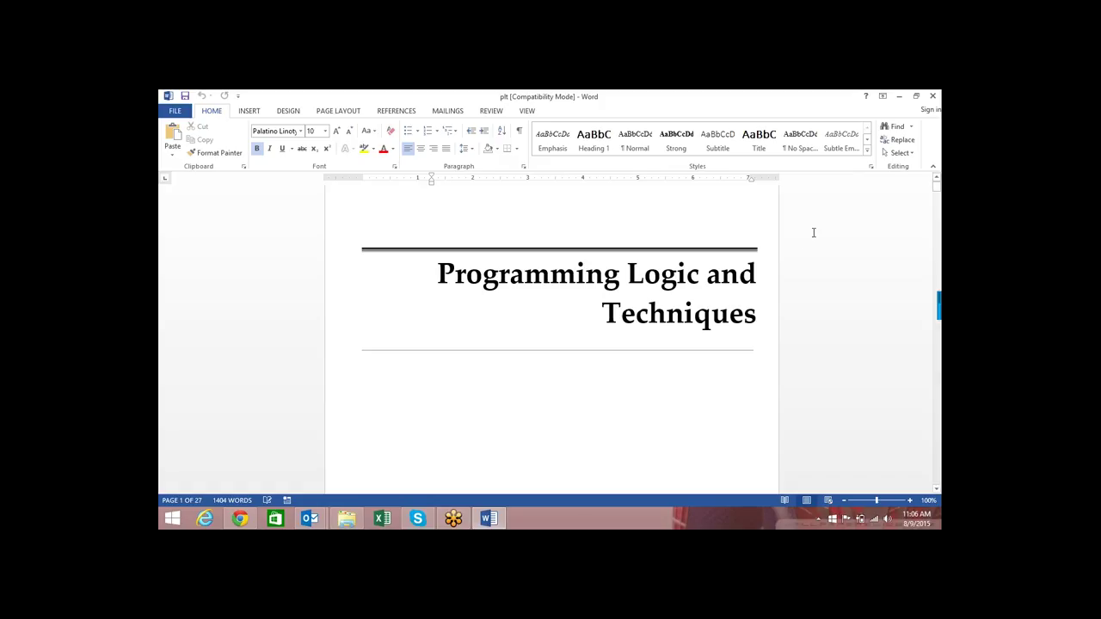
{"action": "scroll", "coordinate": [814, 232], "scroll_direction": "down", "scroll_amount": 2}
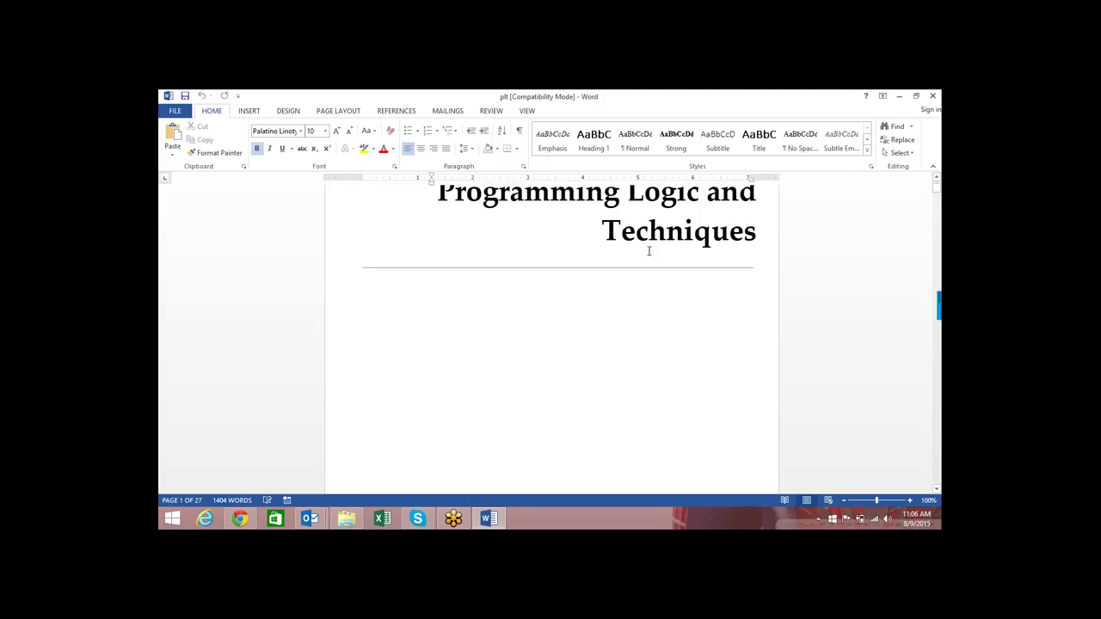
{"action": "scroll", "coordinate": [651, 250], "scroll_direction": "down", "scroll_amount": 2}
{"action": "scroll", "coordinate": [654, 245], "scroll_direction": "down", "scroll_amount": 2}
{"action": "scroll", "coordinate": [654, 244], "scroll_direction": "down", "scroll_amount": 2}
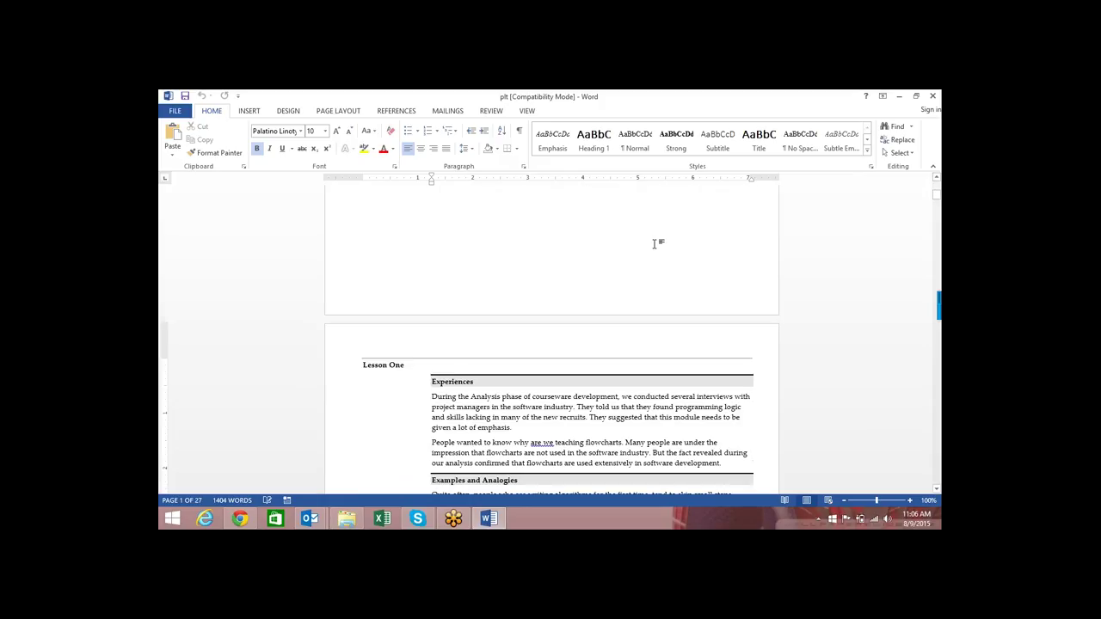
{"action": "scroll", "coordinate": [655, 245], "scroll_direction": "down", "scroll_amount": 2}
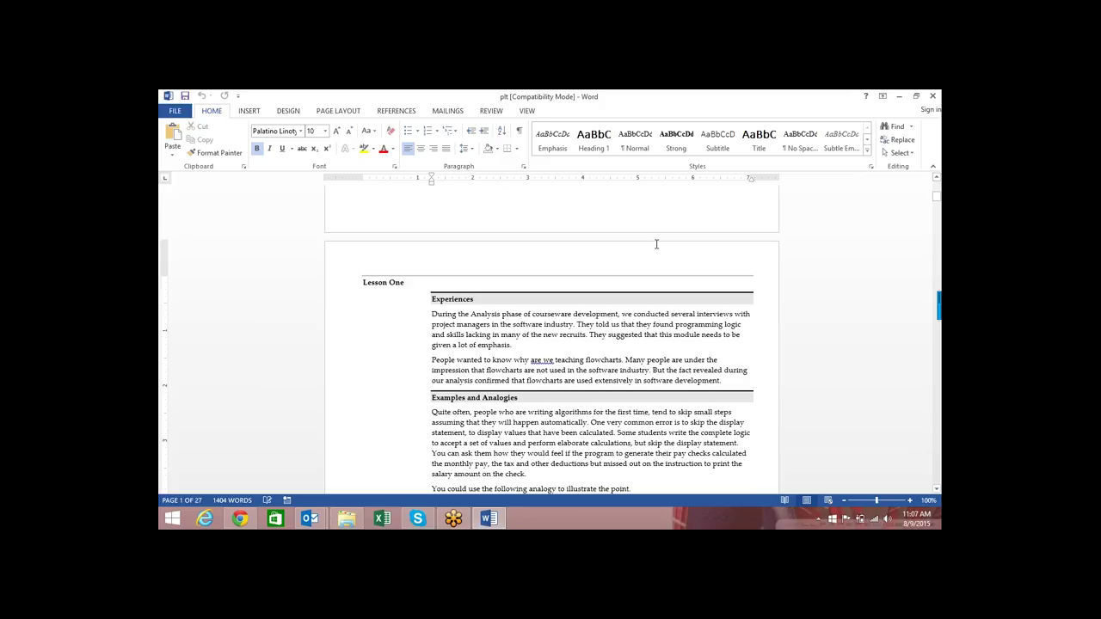
{"action": "scroll", "coordinate": [678, 190], "scroll_direction": "down", "scroll_amount": 2}
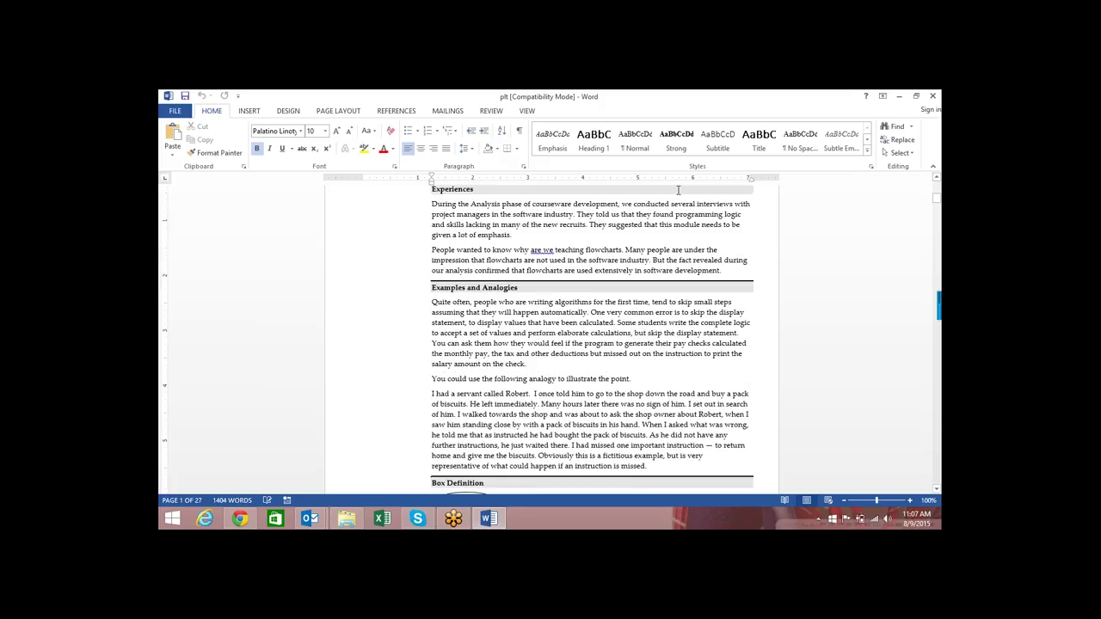
{"action": "scroll", "coordinate": [678, 190], "scroll_direction": "down", "scroll_amount": 3}
Step: Settle the Box Definition table of flowchart shapes in view, then launch Excel
{"action": "scroll", "coordinate": [678, 190], "scroll_direction": "up", "scroll_amount": 3}
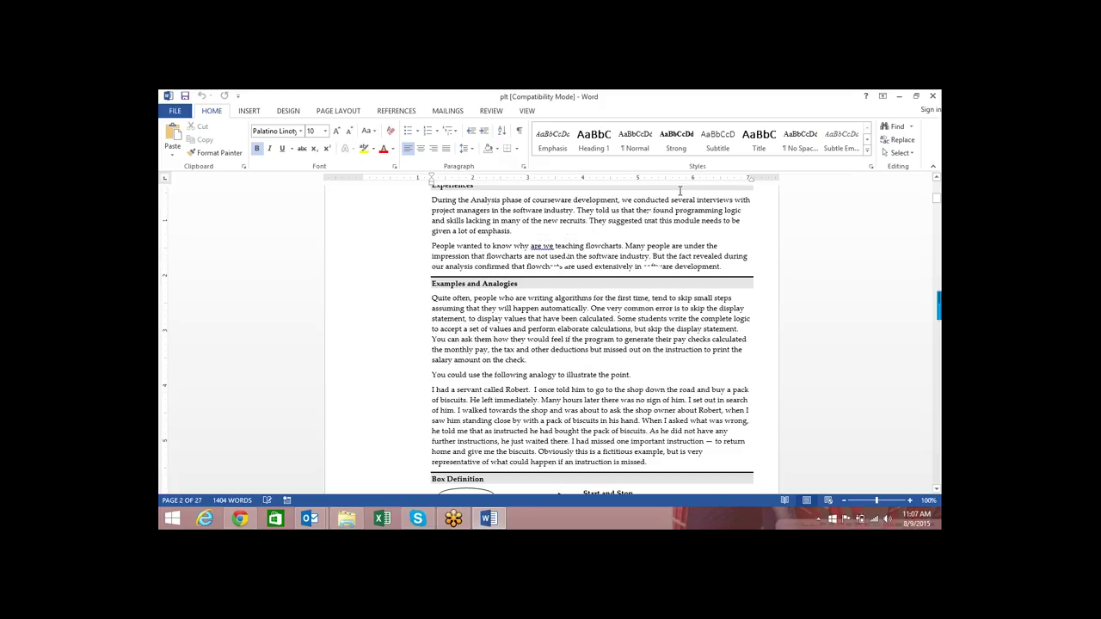
{"action": "scroll", "coordinate": [680, 191], "scroll_direction": "down", "scroll_amount": 2}
{"action": "scroll", "coordinate": [682, 192], "scroll_direction": "down", "scroll_amount": 3}
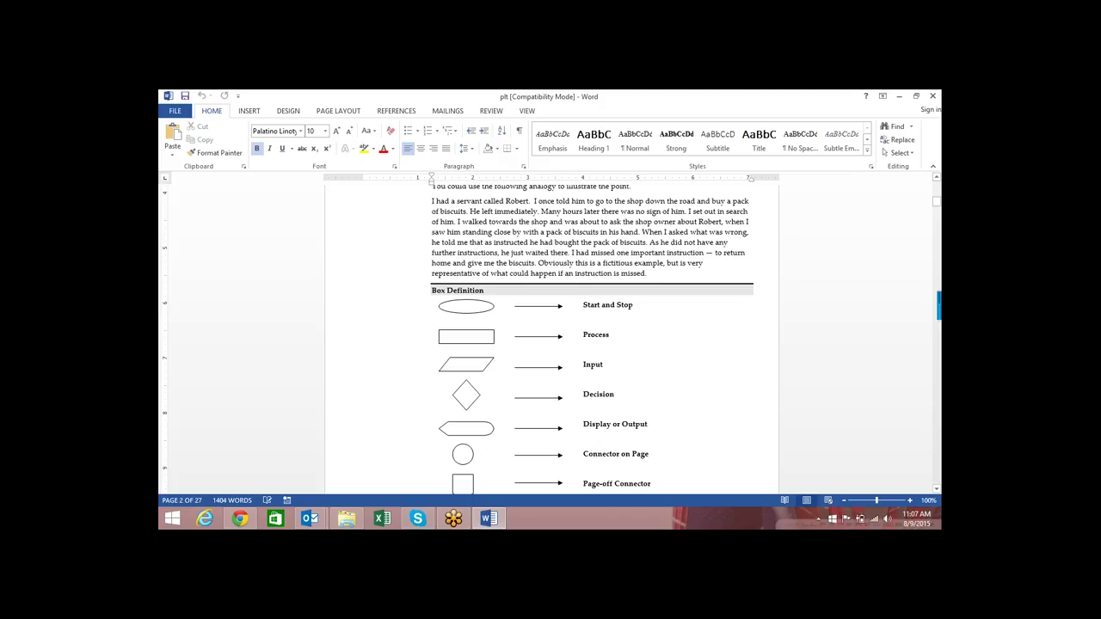
{"action": "left_click", "coordinate": [382, 518]}
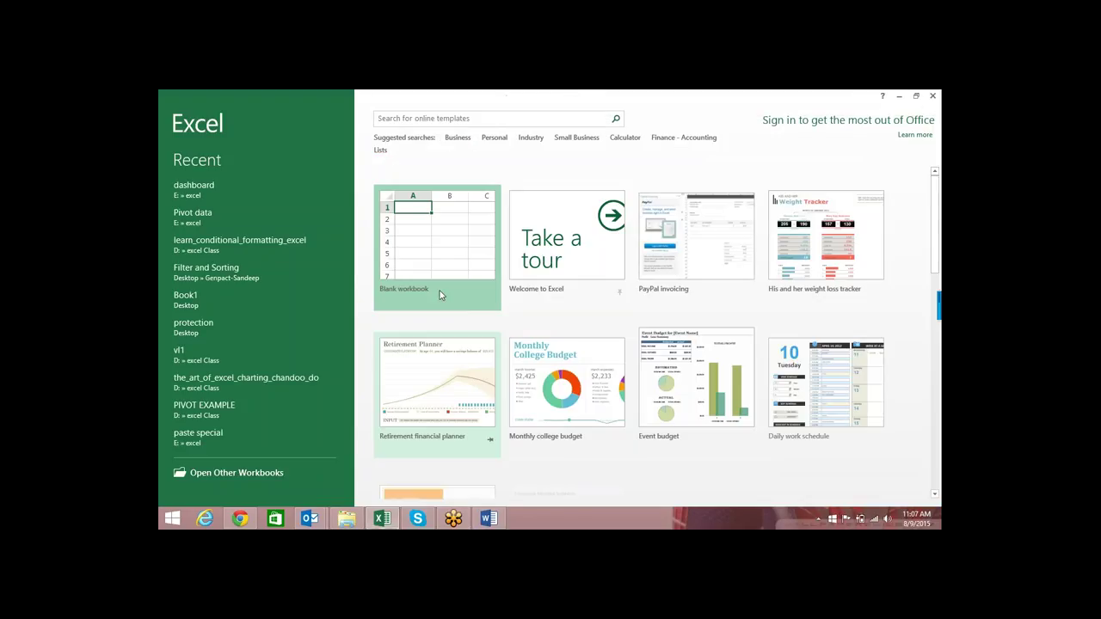
Step: Create a blank workbook, Book1, and show the Developer tab
{"action": "left_click", "coordinate": [435, 248]}
{"action": "left_click", "coordinate": [465, 261]}
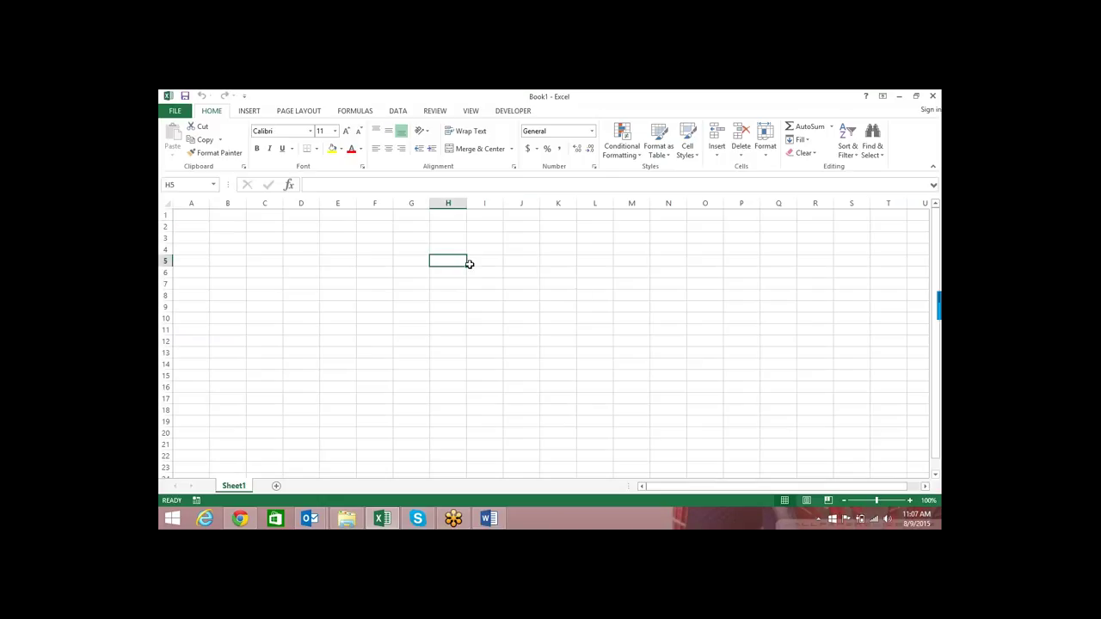
{"action": "left_click", "coordinate": [576, 294]}
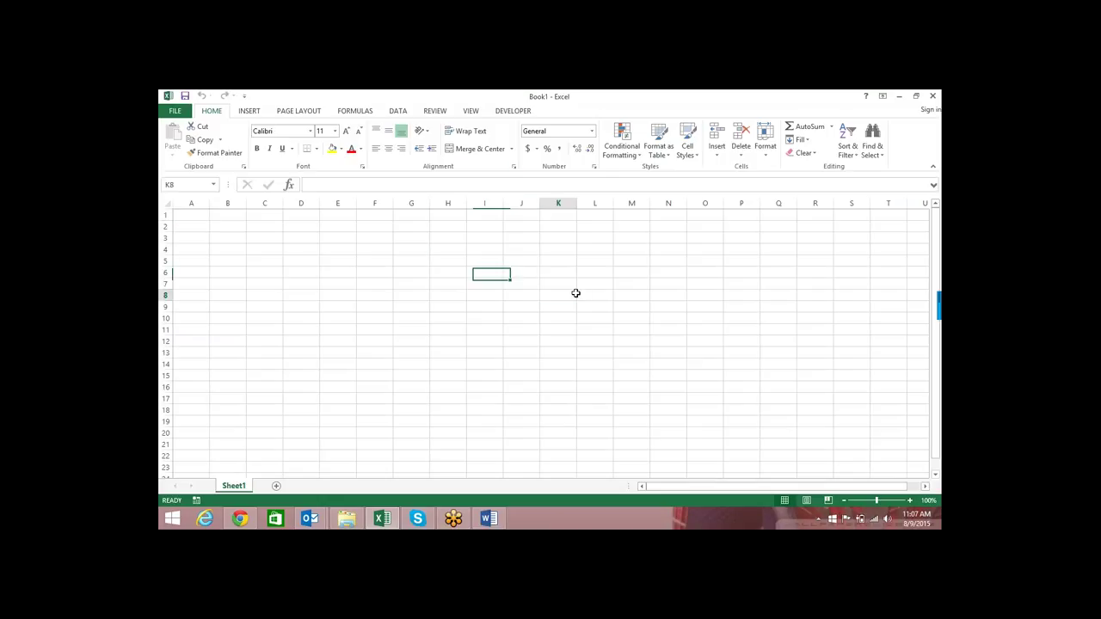
{"action": "left_click", "coordinate": [514, 112]}
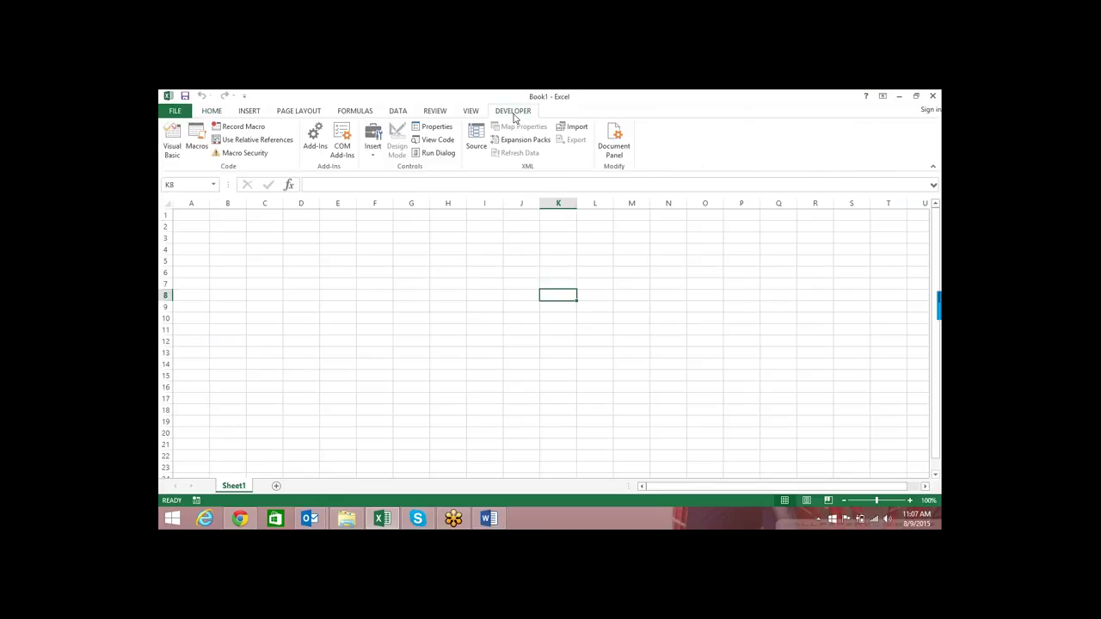
Step: Confirm Developer is checked in Excel Options' Customize Ribbon settings and apply with OK
{"action": "left_click", "coordinate": [175, 113]}
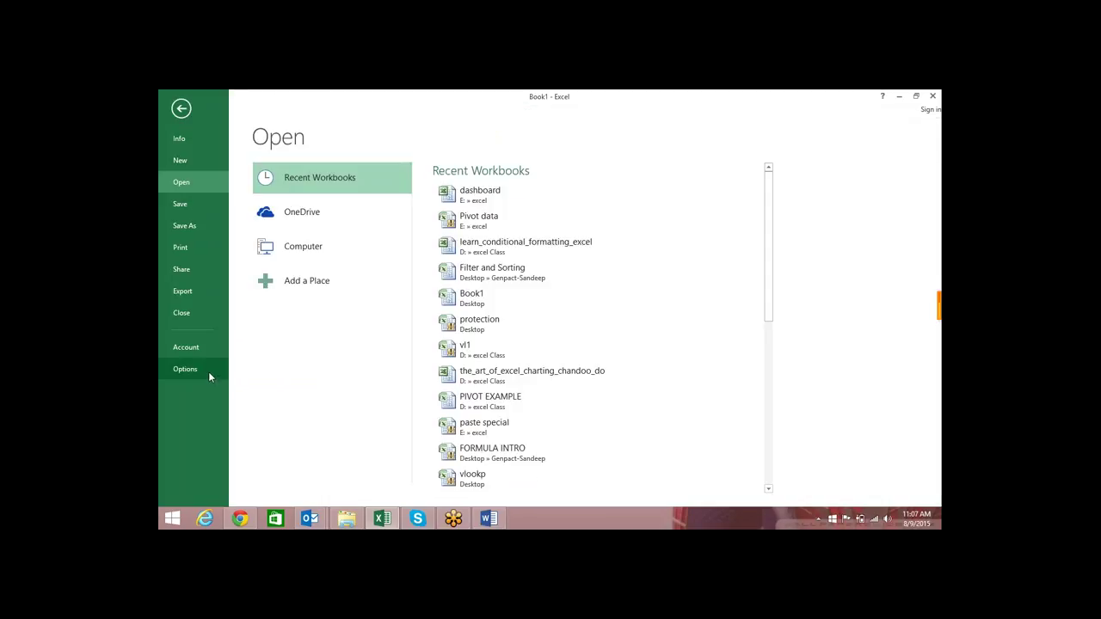
{"action": "left_click", "coordinate": [208, 373]}
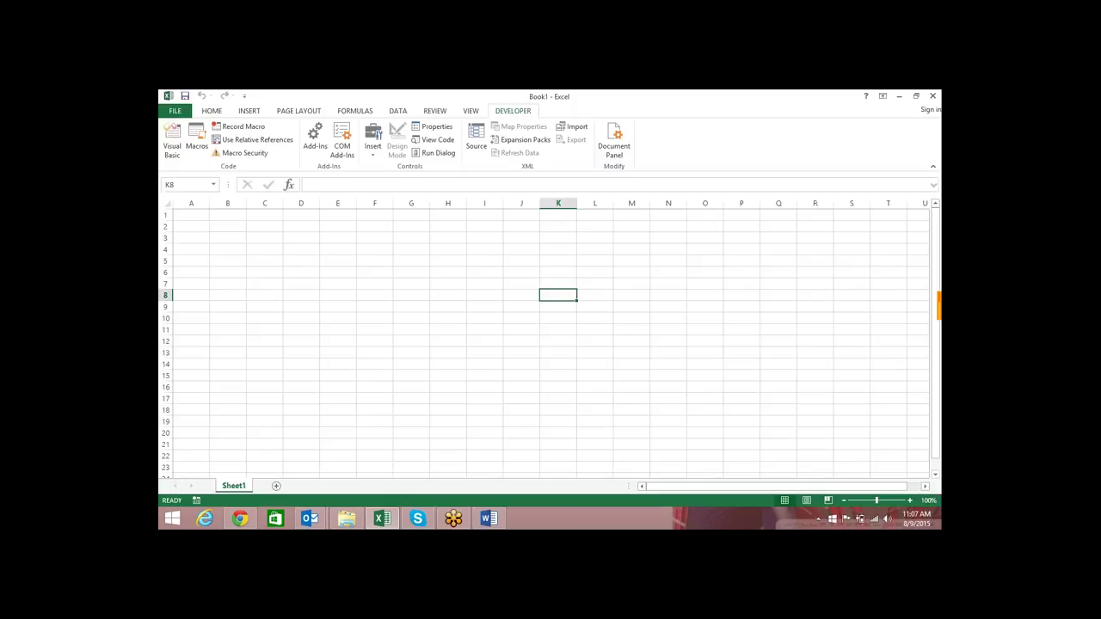
{"action": "left_click", "coordinate": [327, 237]}
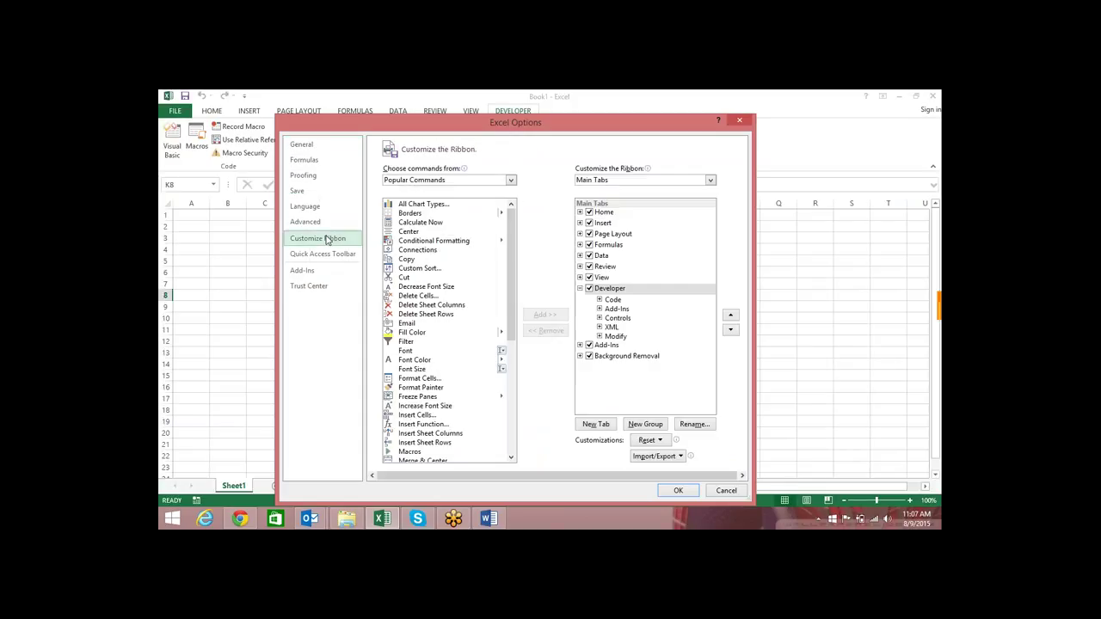
{"action": "left_click", "coordinate": [594, 293]}
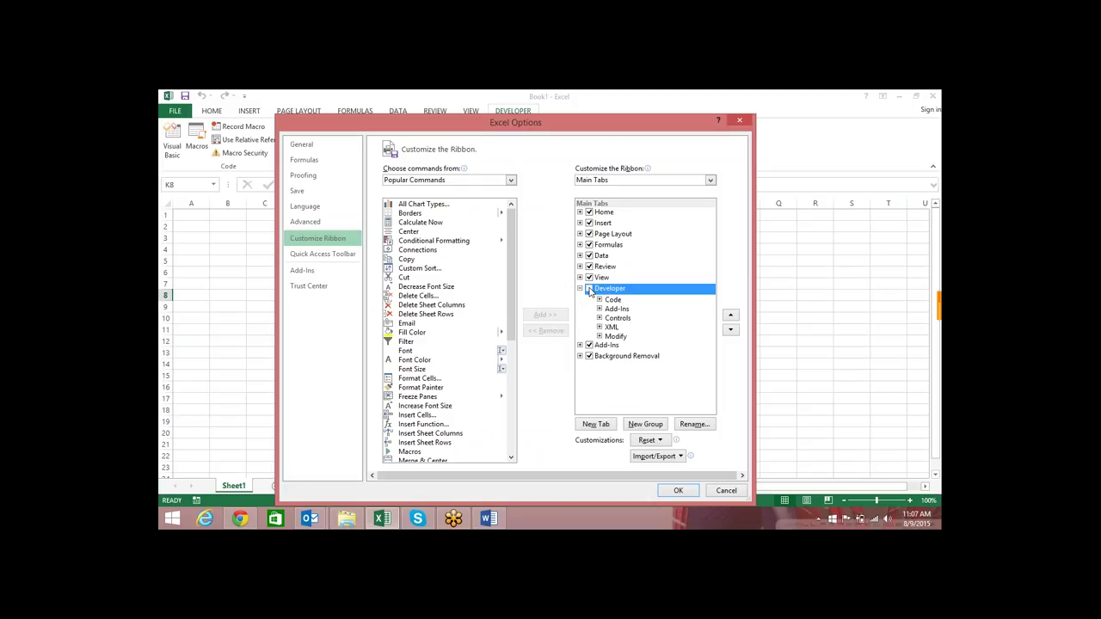
{"action": "left_click", "coordinate": [686, 494]}
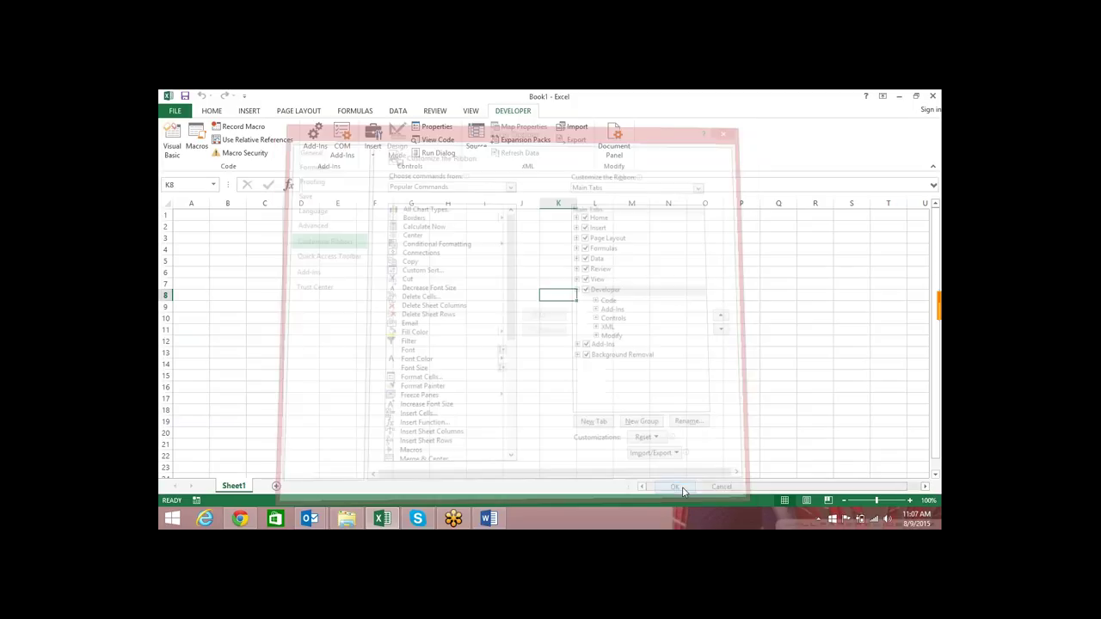
{"action": "left_click", "coordinate": [369, 292]}
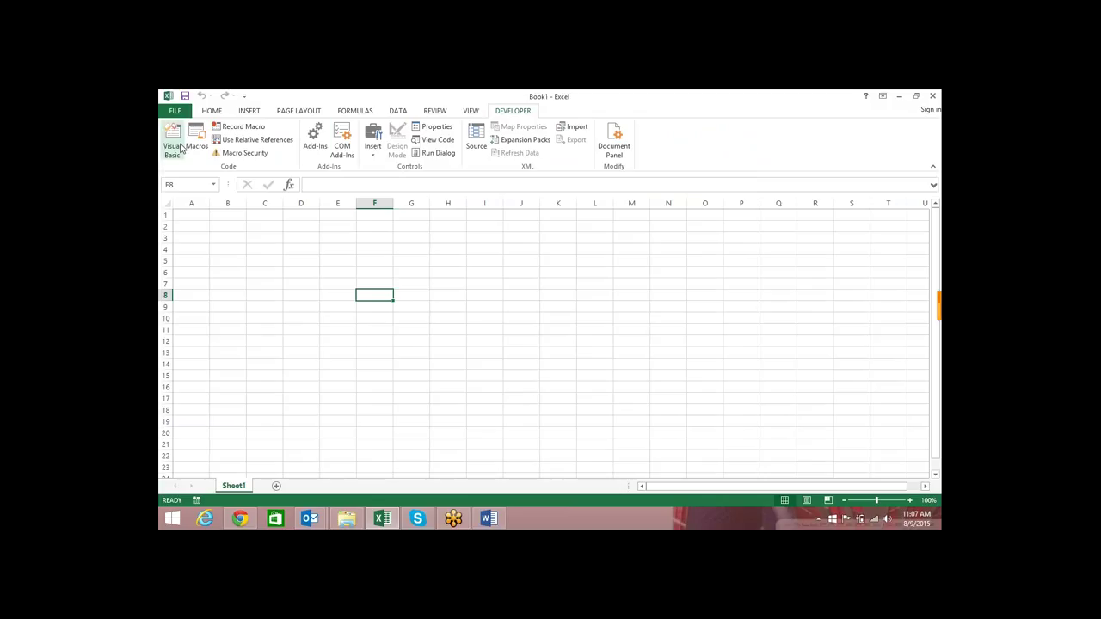
Step: Launch the Visual Basic editor for Book1 from the Developer tab
{"action": "left_click", "coordinate": [176, 147]}
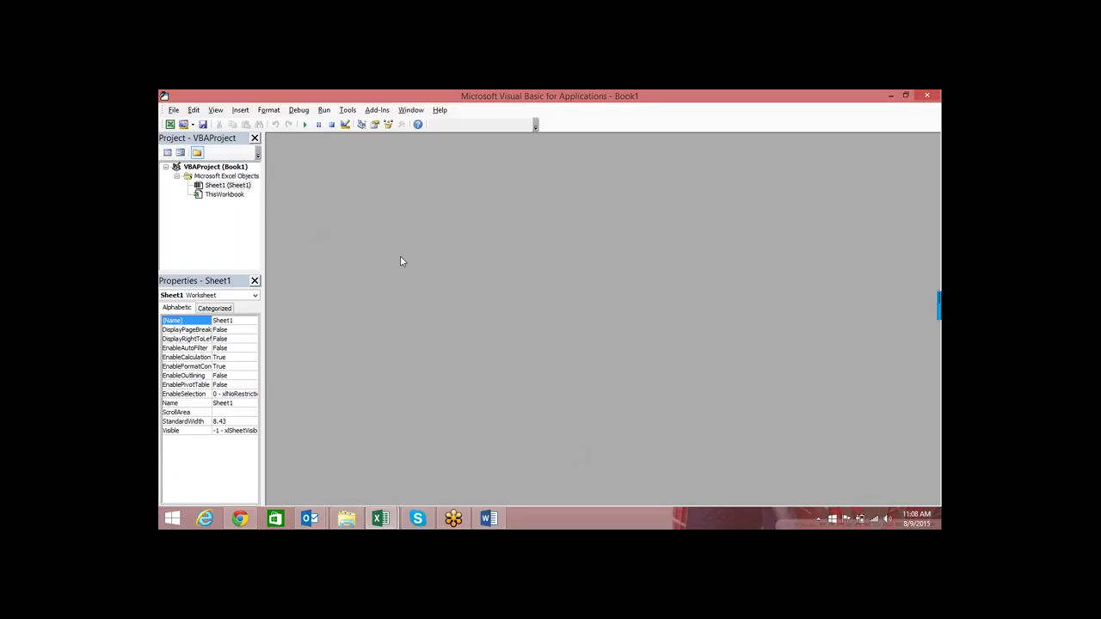
Step: Bring the Book1 workbook back to the front and switch to the HOME tab
{"action": "mouse_move", "coordinate": [380, 518]}
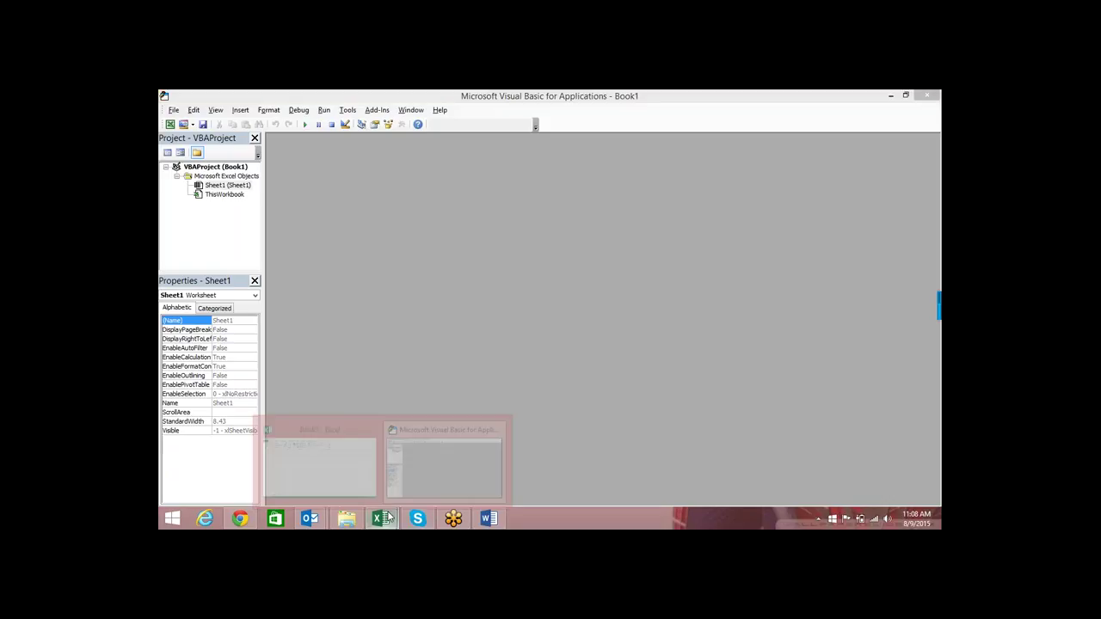
{"action": "left_click", "coordinate": [339, 456]}
{"action": "left_click", "coordinate": [263, 261]}
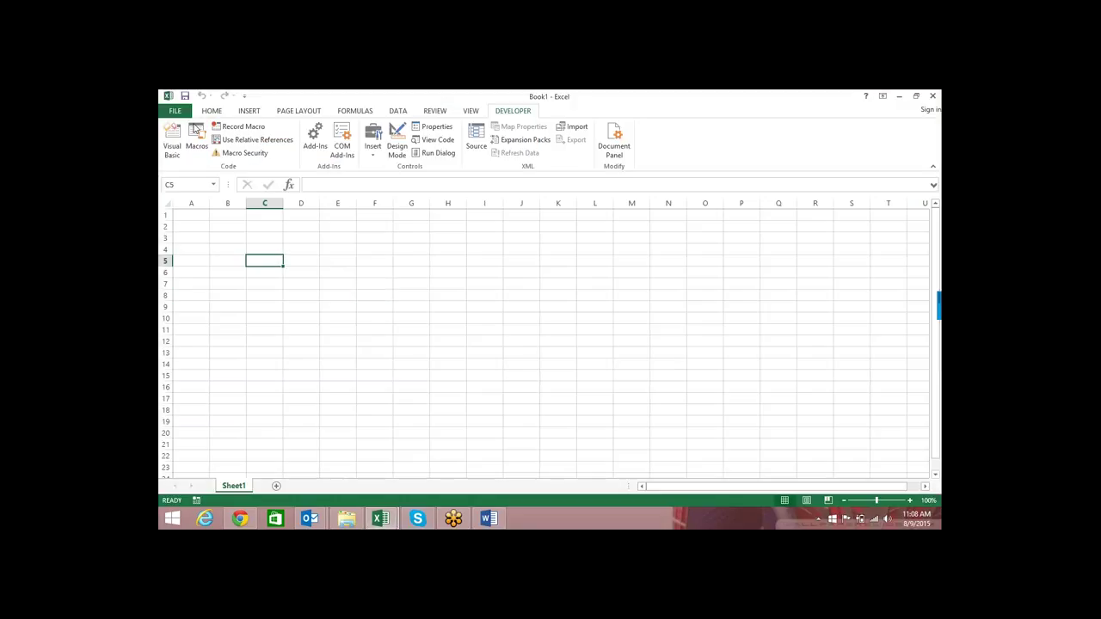
{"action": "left_click", "coordinate": [220, 112]}
Step: Select cells B3 and C5, then return to the Word document's flowchart shapes table
{"action": "left_click", "coordinate": [217, 237]}
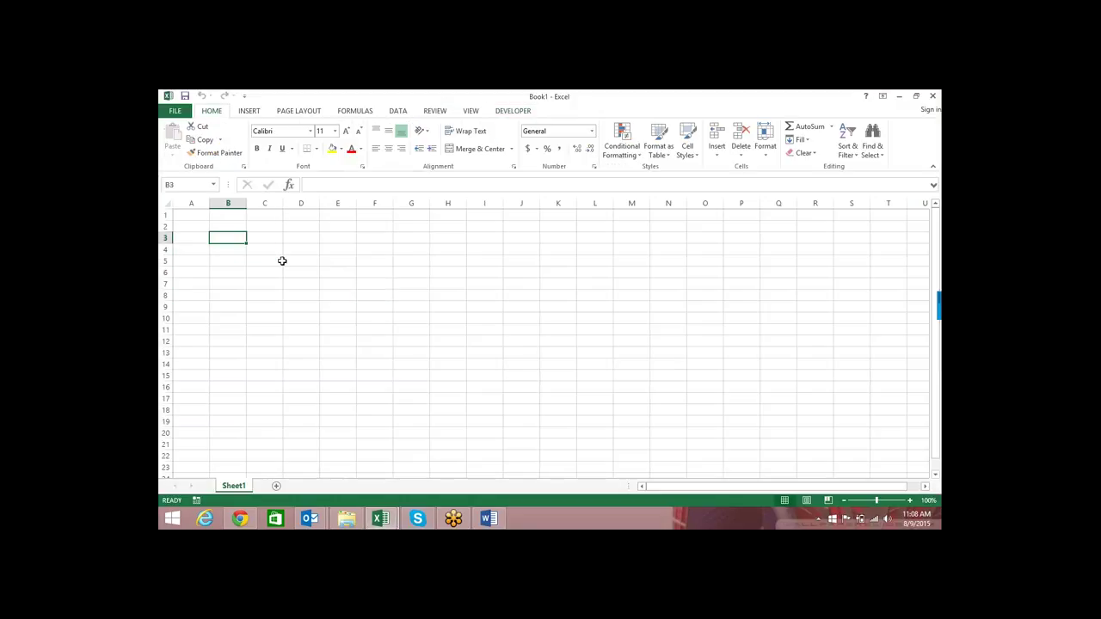
{"action": "left_click", "coordinate": [269, 262]}
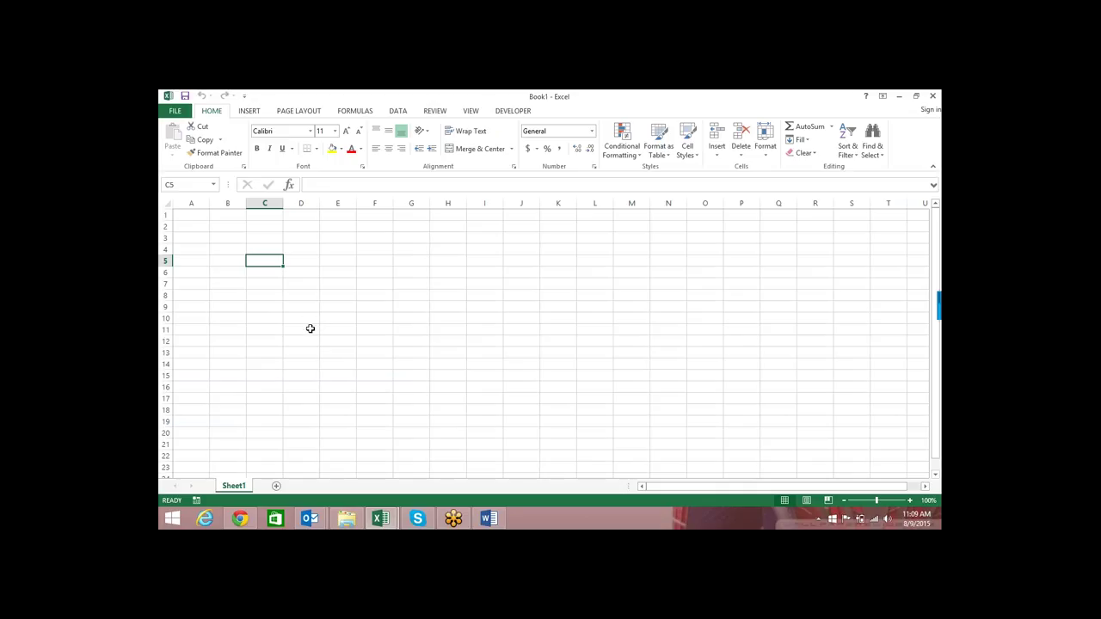
{"action": "left_click", "coordinate": [489, 517]}
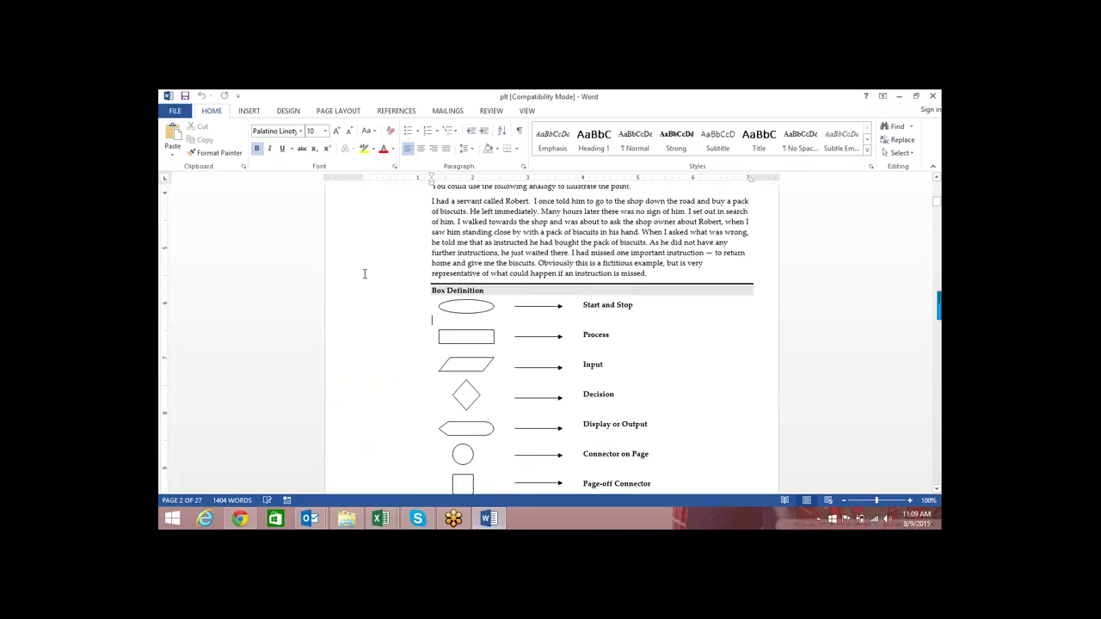
{"action": "scroll", "coordinate": [723, 284], "scroll_direction": "down", "scroll_amount": 1}
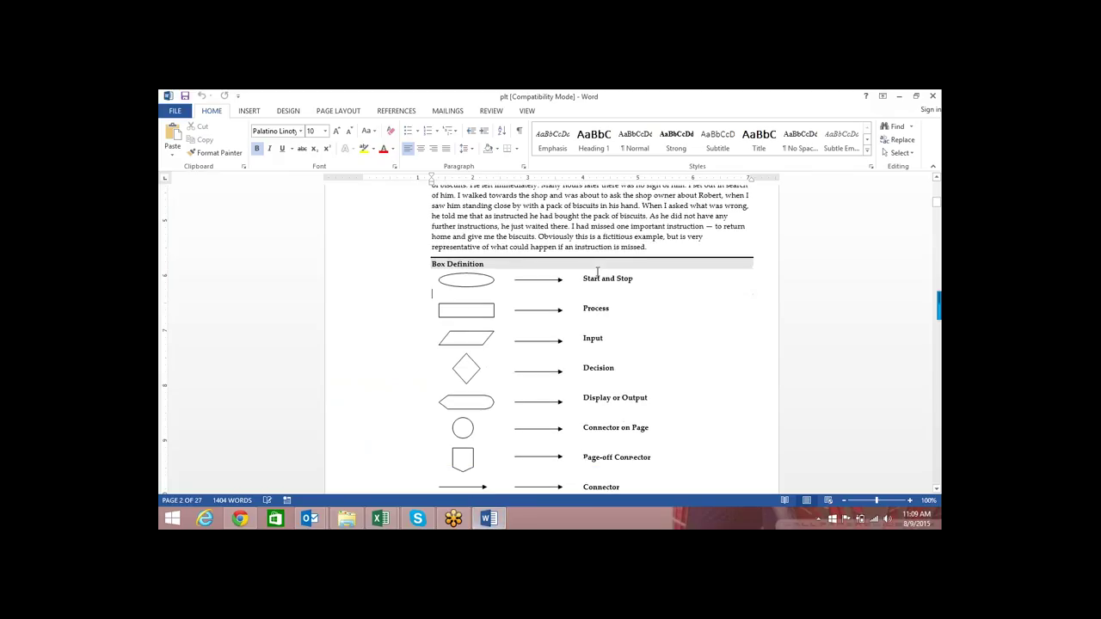
{"action": "scroll", "coordinate": [774, 293], "scroll_direction": "up", "scroll_amount": 1}
{"action": "scroll", "coordinate": [742, 319], "scroll_direction": "down", "scroll_amount": 1}
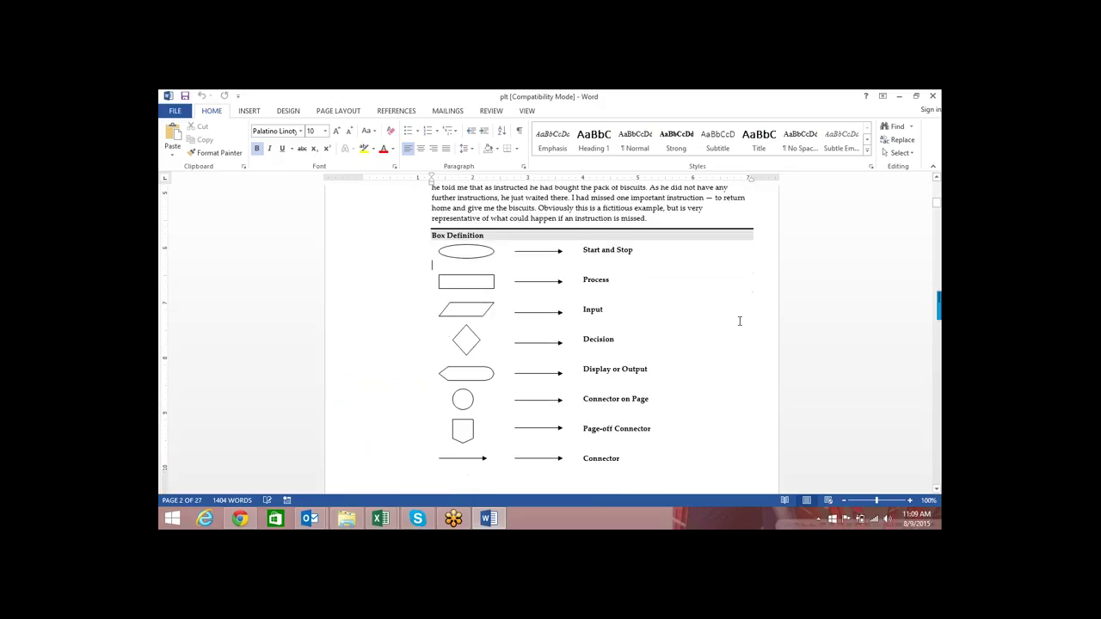
{"action": "left_click", "coordinate": [466, 246]}
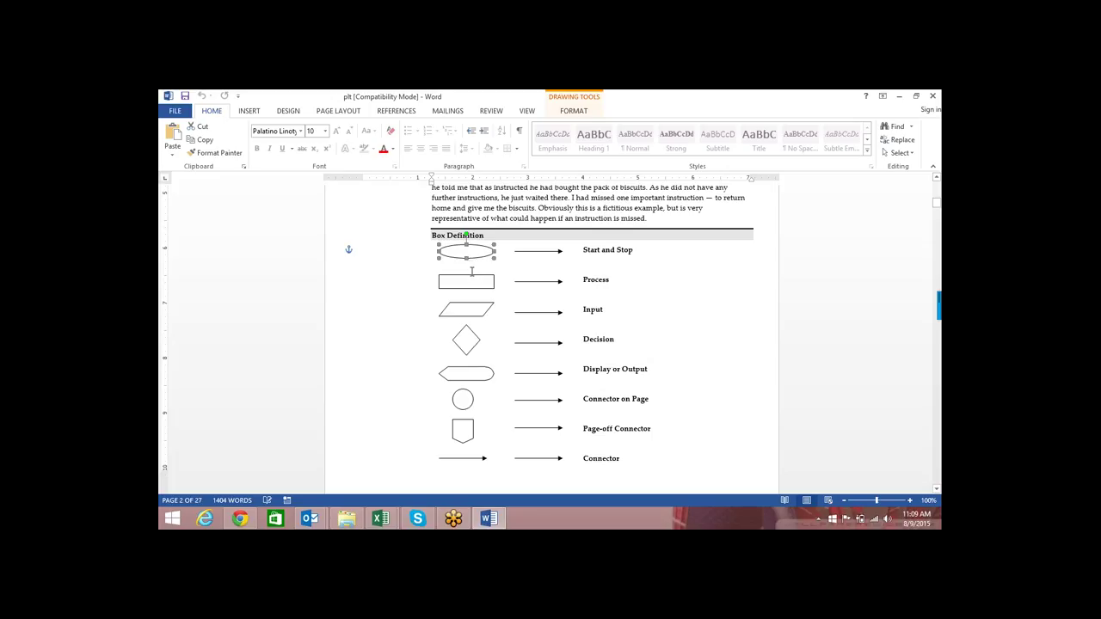
{"action": "scroll", "coordinate": [482, 278], "scroll_direction": "down", "scroll_amount": 1}
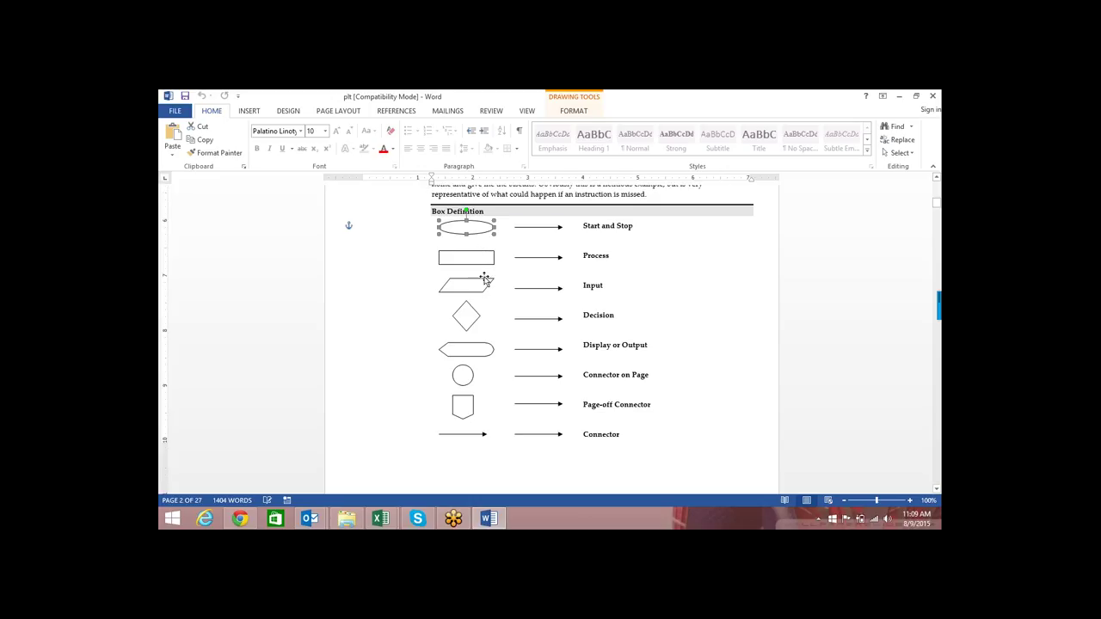
{"action": "left_click", "coordinate": [480, 255]}
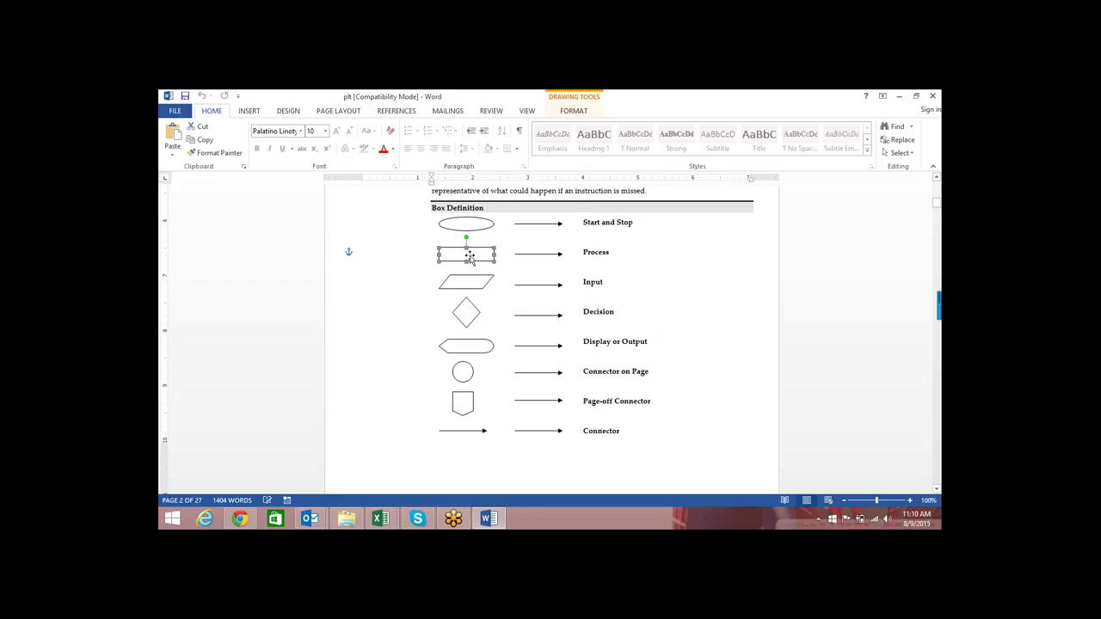
{"action": "left_click", "coordinate": [538, 264]}
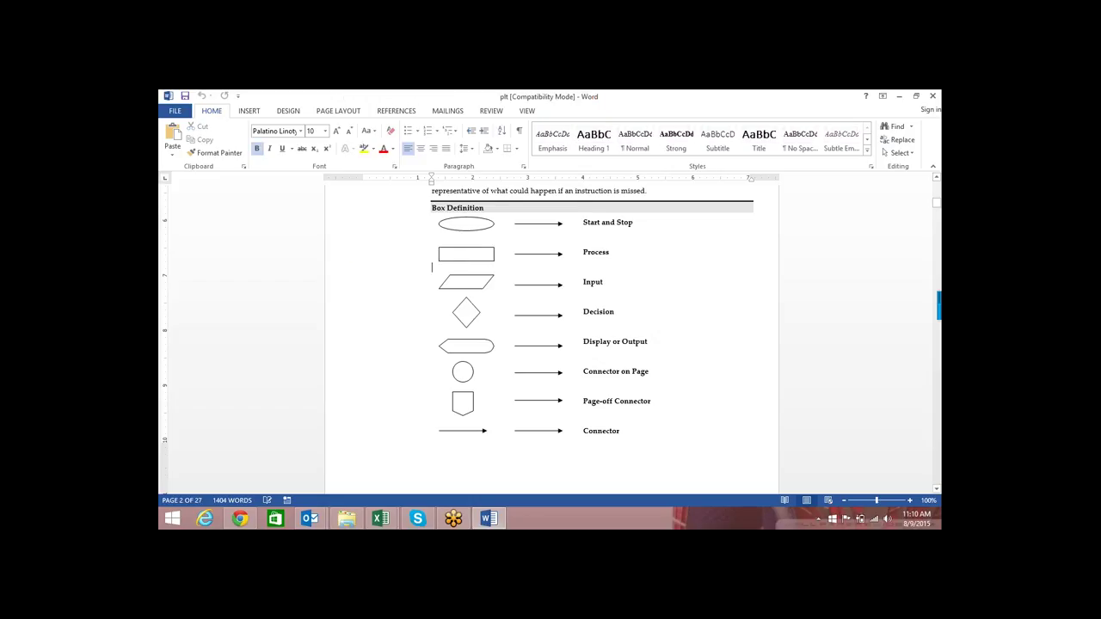
{"action": "left_click", "coordinate": [448, 285]}
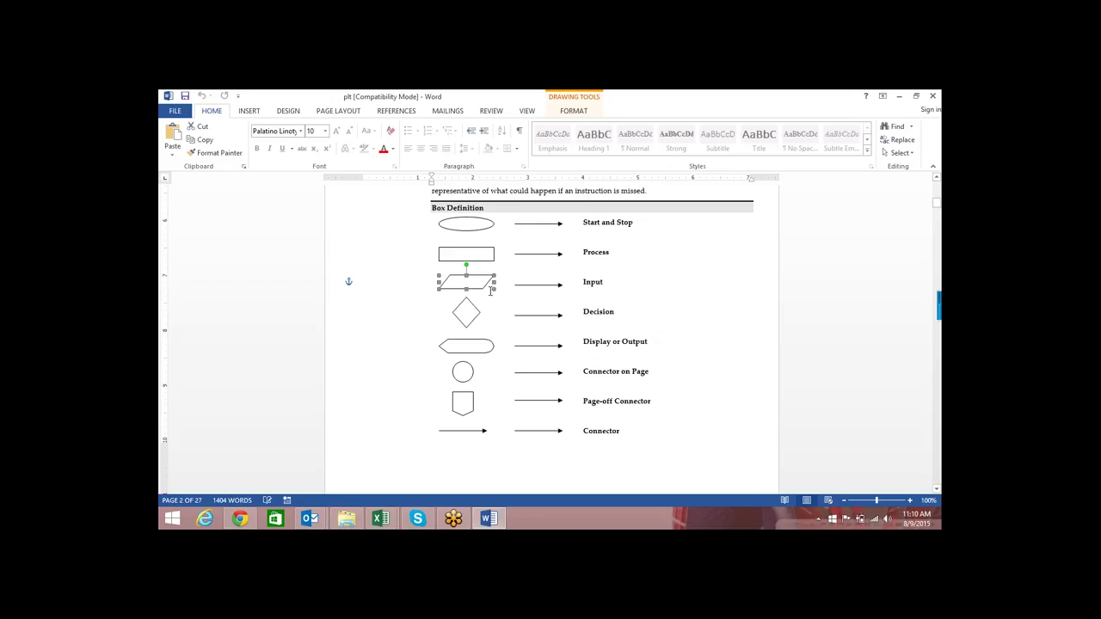
{"action": "left_click", "coordinate": [466, 224]}
{"action": "left_click", "coordinate": [481, 251]}
{"action": "left_click", "coordinate": [480, 287]}
{"action": "left_click", "coordinate": [480, 348]}
{"action": "left_click", "coordinate": [421, 358]}
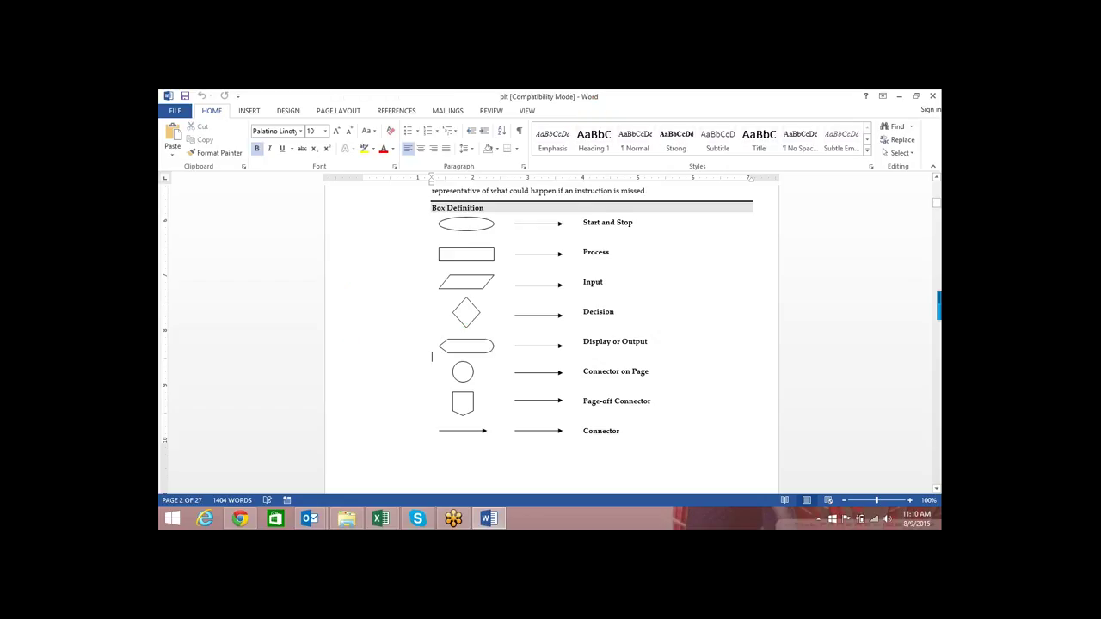
{"action": "left_click", "coordinate": [475, 352]}
{"action": "left_click", "coordinate": [472, 315]}
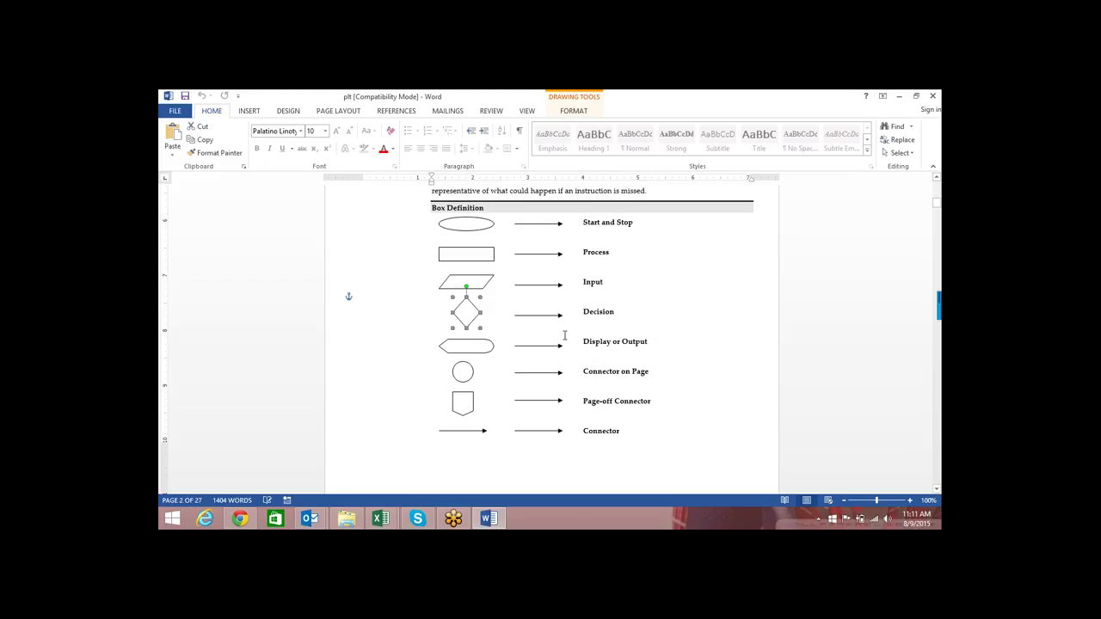
{"action": "left_click", "coordinate": [704, 311]}
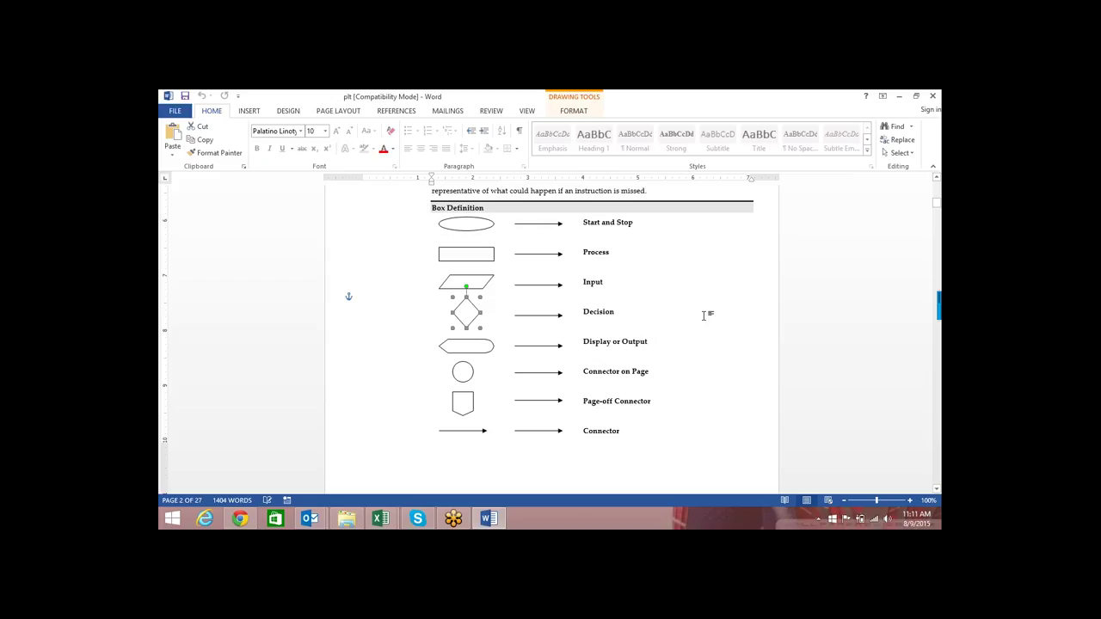
{"action": "left_click", "coordinate": [482, 228]}
{"action": "left_click", "coordinate": [478, 261]}
{"action": "left_click", "coordinate": [468, 284]}
{"action": "left_click", "coordinate": [478, 320]}
{"action": "left_click", "coordinate": [476, 352]}
{"action": "key", "text": "Tab"}
{"action": "left_click", "coordinate": [465, 262]}
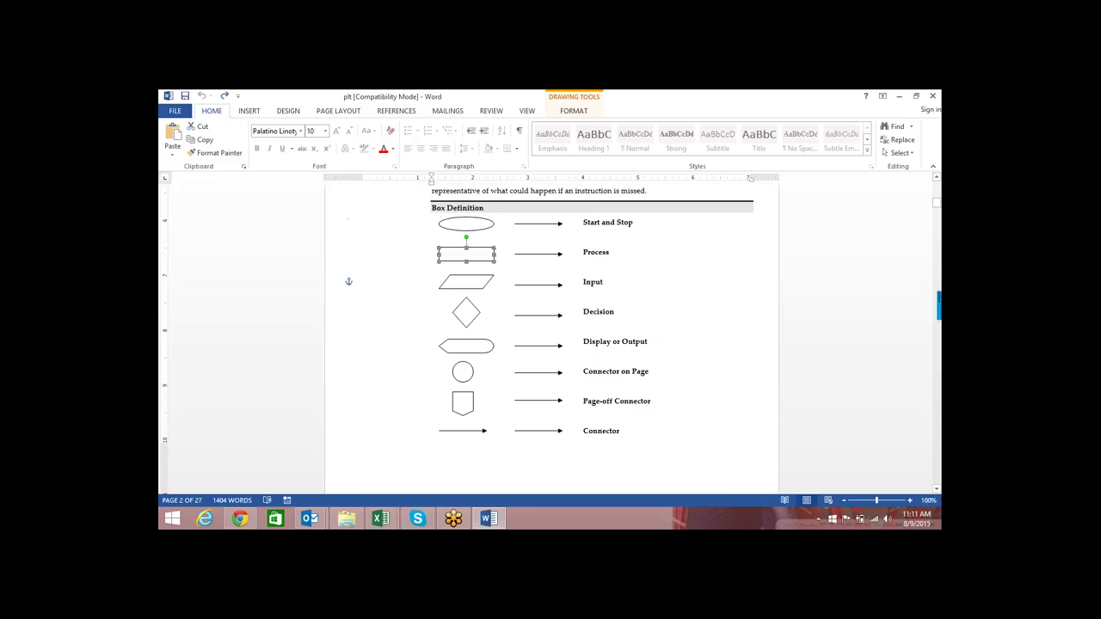
{"action": "left_click", "coordinate": [473, 313]}
{"action": "scroll", "coordinate": [503, 297], "scroll_direction": "down", "scroll_amount": 1}
{"action": "scroll", "coordinate": [506, 304], "scroll_direction": "down", "scroll_amount": 2}
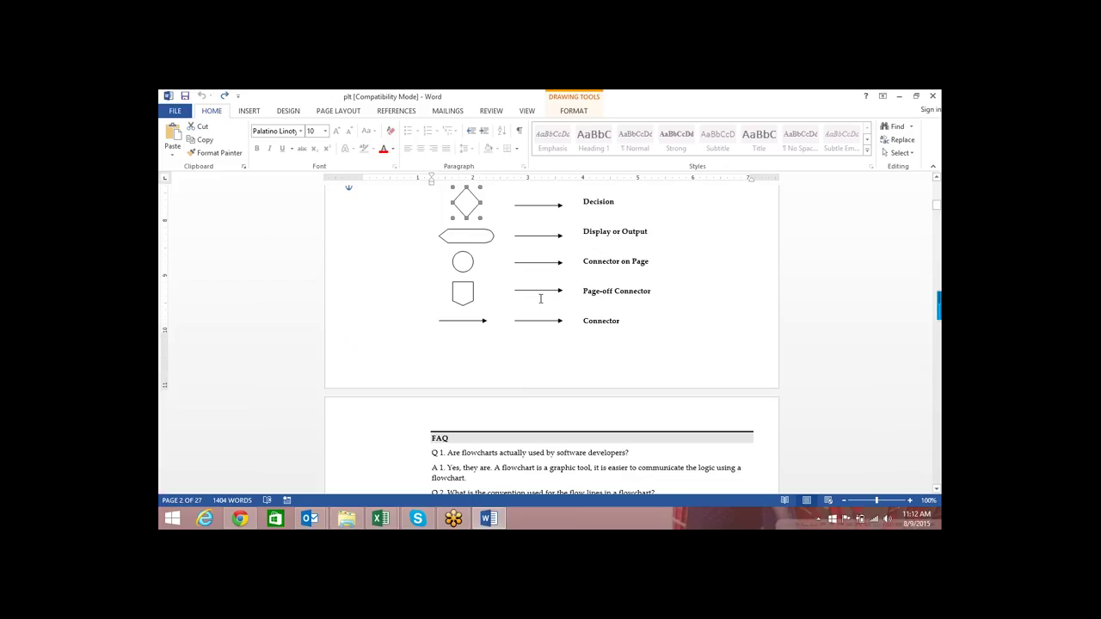
{"action": "left_click", "coordinate": [465, 262]}
{"action": "left_click", "coordinate": [462, 299]}
{"action": "left_click", "coordinate": [820, 286]}
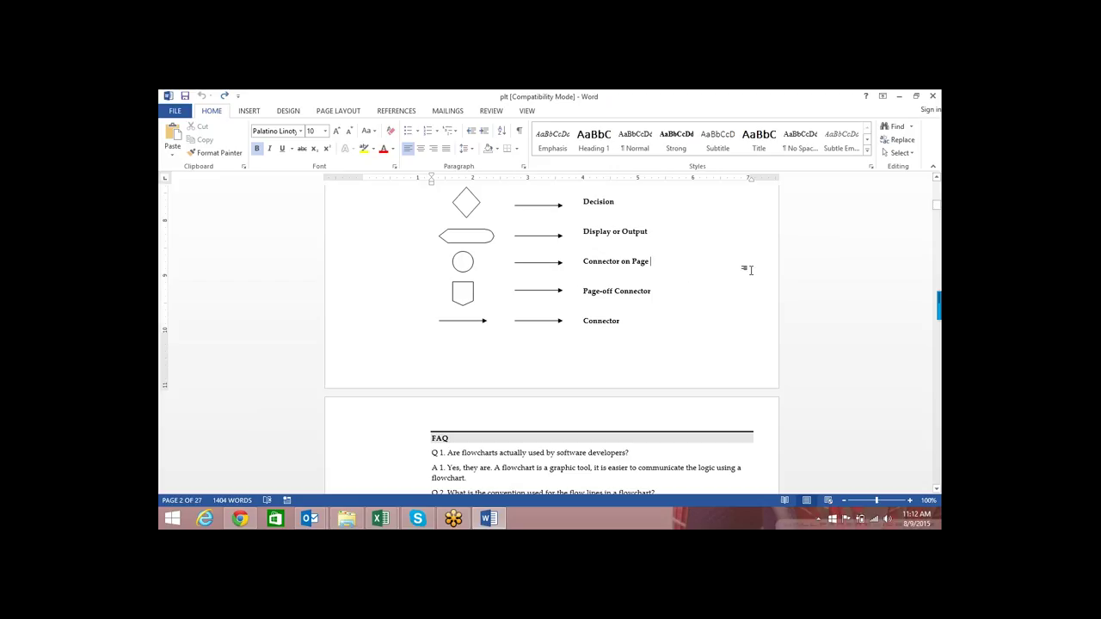
{"action": "left_click", "coordinate": [468, 286]}
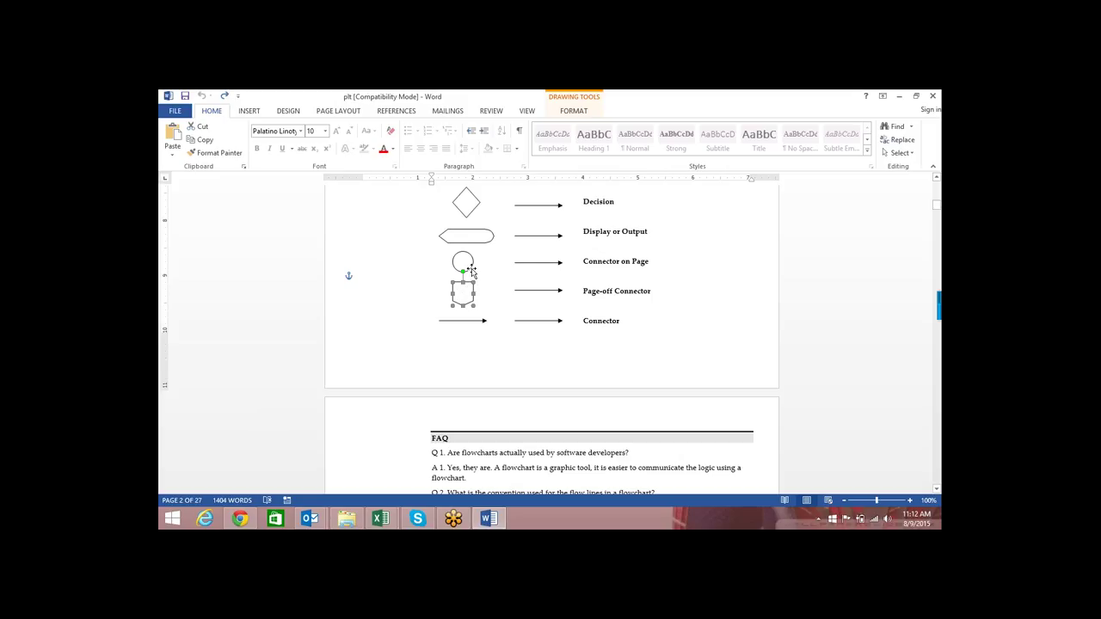
{"action": "left_click", "coordinate": [469, 268]}
{"action": "left_click", "coordinate": [467, 307]}
{"action": "left_click", "coordinate": [715, 315]}
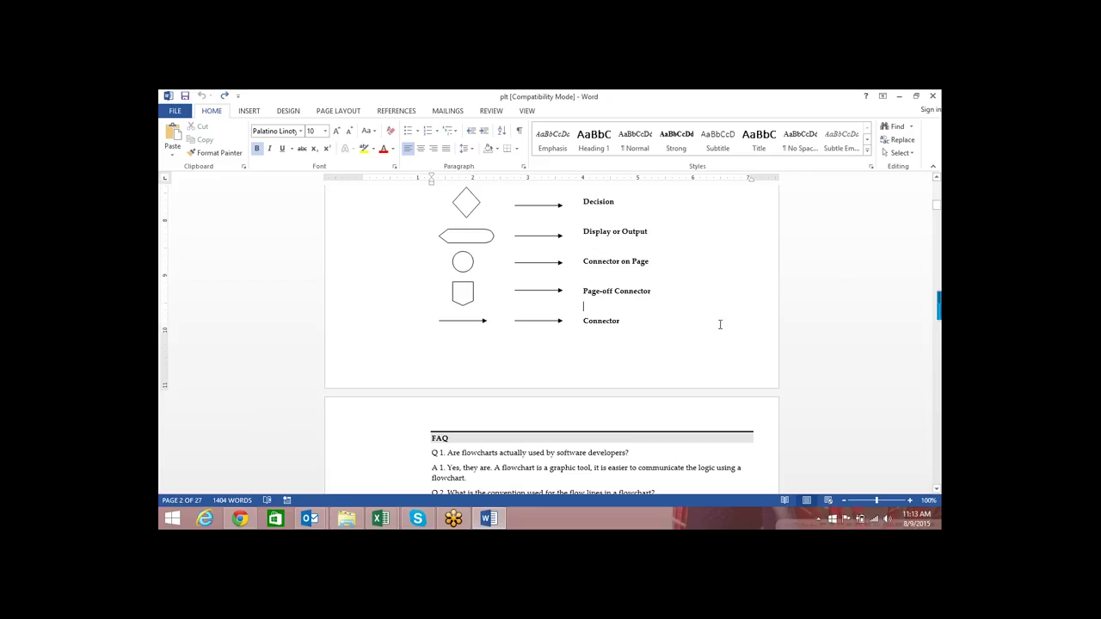
{"action": "scroll", "coordinate": [659, 292], "scroll_direction": "up", "scroll_amount": 1}
{"action": "scroll", "coordinate": [651, 283], "scroll_direction": "up", "scroll_amount": 2}
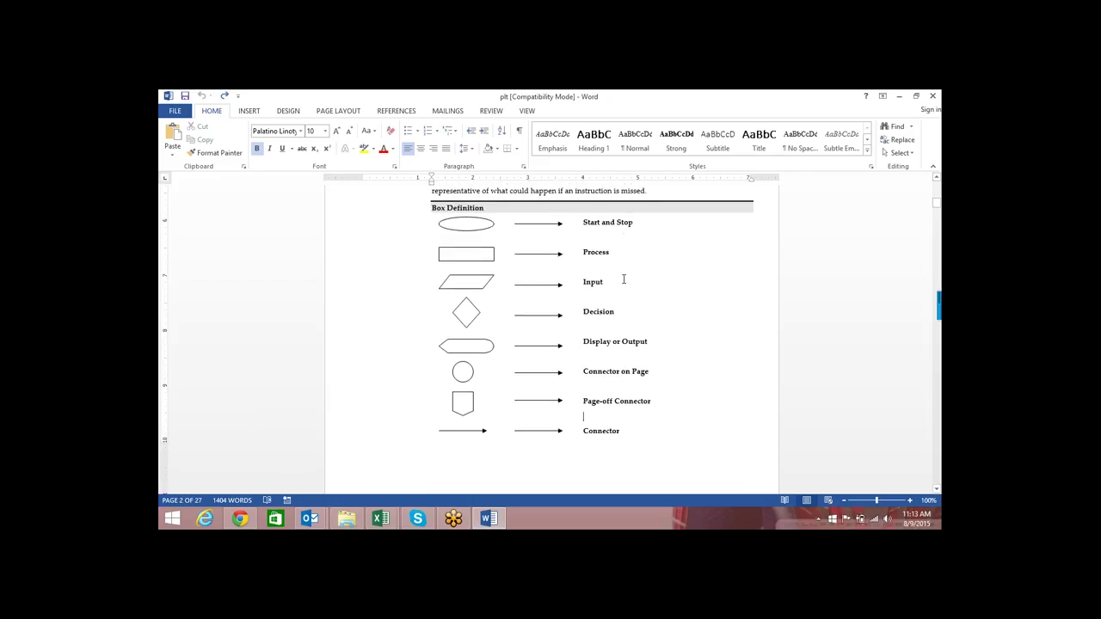
{"action": "left_click", "coordinate": [486, 222]}
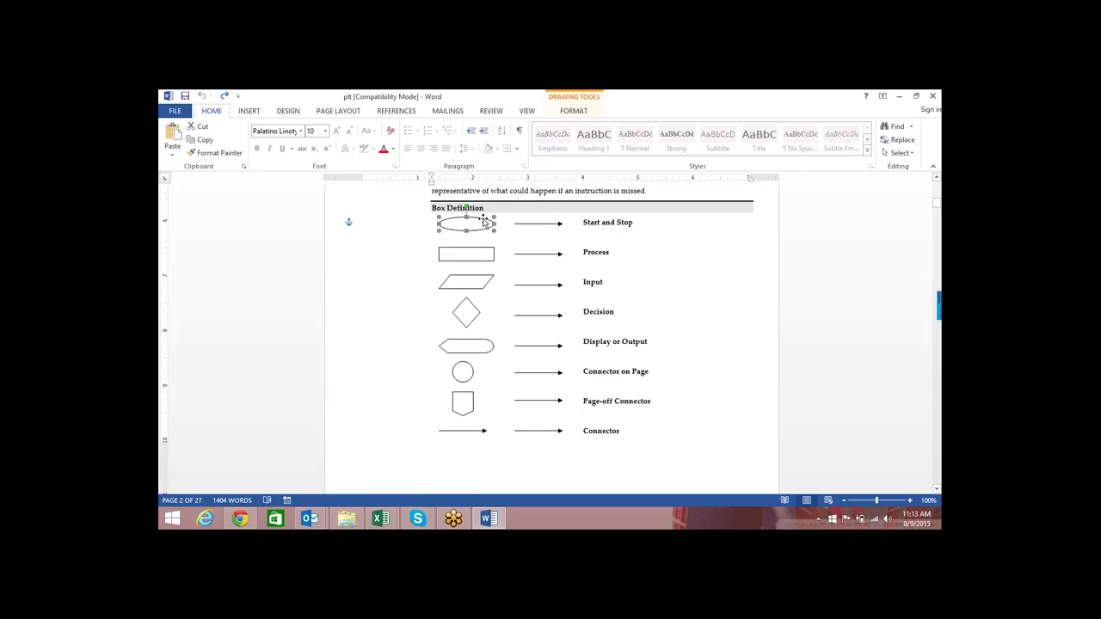
{"action": "key", "text": "Tab"}
{"action": "key", "text": "Tab"}
{"action": "key", "text": "Tab"}
{"action": "key", "text": "Tab"}
{"action": "key", "text": "shift+Tab"}
{"action": "scroll", "coordinate": [527, 318], "scroll_direction": "down", "scroll_amount": 1}
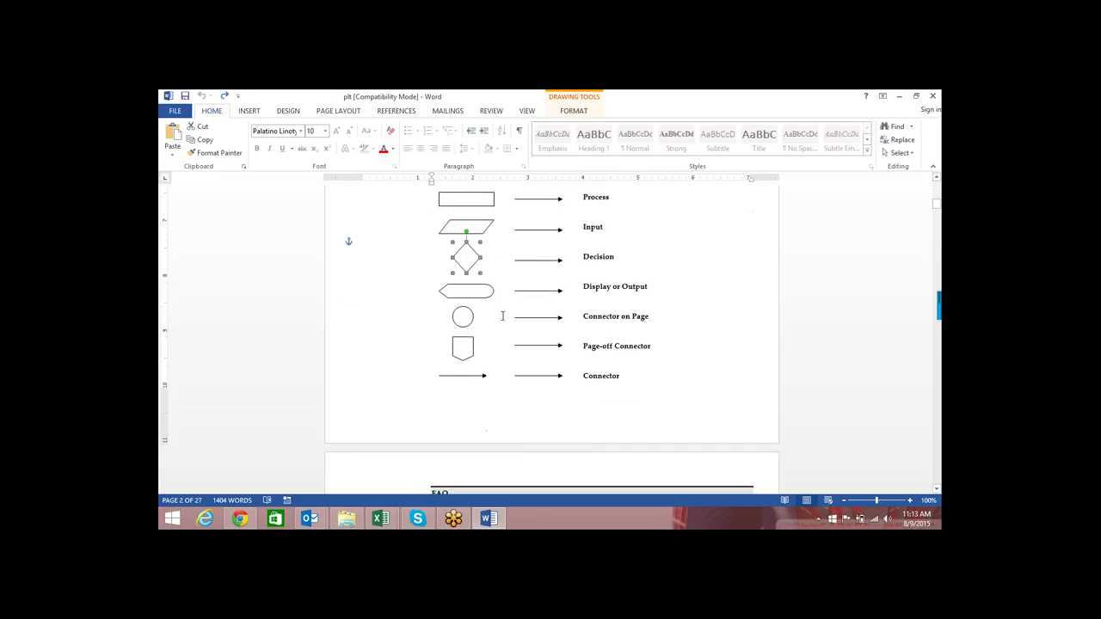
{"action": "left_click", "coordinate": [466, 322]}
{"action": "left_click", "coordinate": [465, 346]}
{"action": "left_click", "coordinate": [475, 376]}
{"action": "left_click", "coordinate": [467, 263]}
{"action": "scroll", "coordinate": [600, 318], "scroll_direction": "down", "scroll_amount": 1}
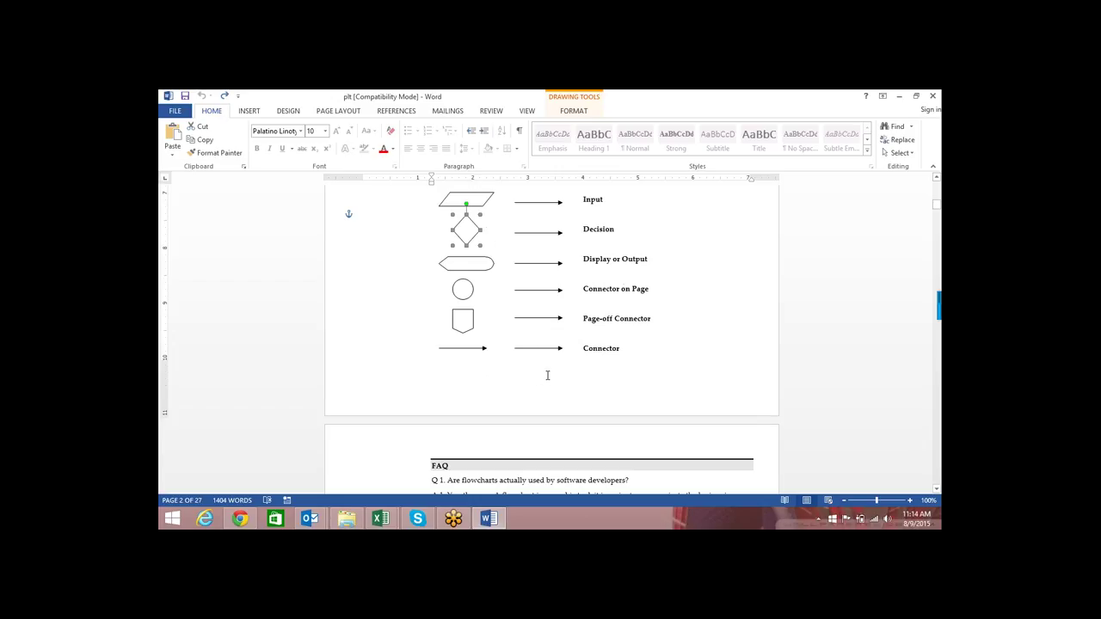
Step: Scroll to the Do It exercise table and point out the diamond and rectangle in rows 1–2
{"action": "scroll", "coordinate": [547, 370], "scroll_direction": "down", "scroll_amount": 4}
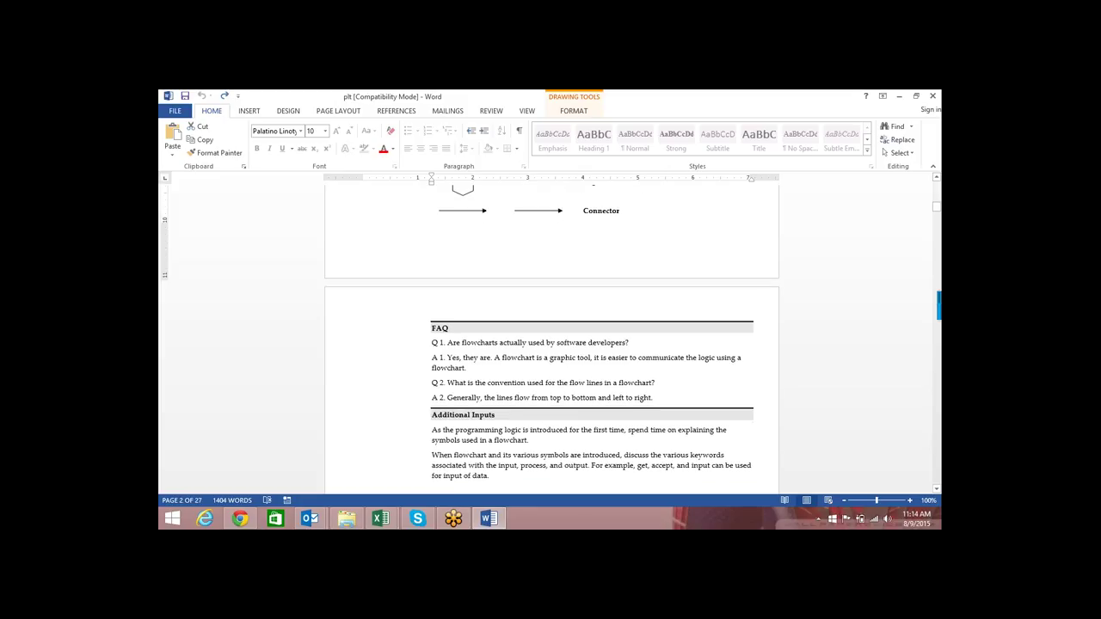
{"action": "scroll", "coordinate": [579, 334], "scroll_direction": "down", "scroll_amount": 2}
{"action": "scroll", "coordinate": [579, 334], "scroll_direction": "down", "scroll_amount": 3}
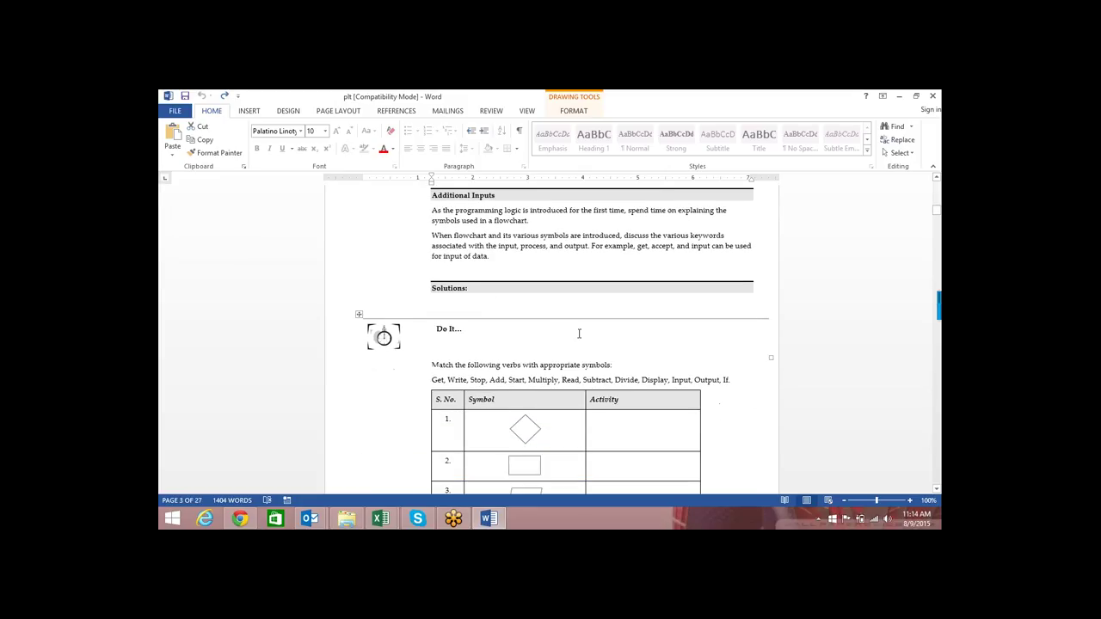
{"action": "scroll", "coordinate": [579, 333], "scroll_direction": "down", "scroll_amount": 2}
{"action": "scroll", "coordinate": [593, 303], "scroll_direction": "down", "scroll_amount": 2}
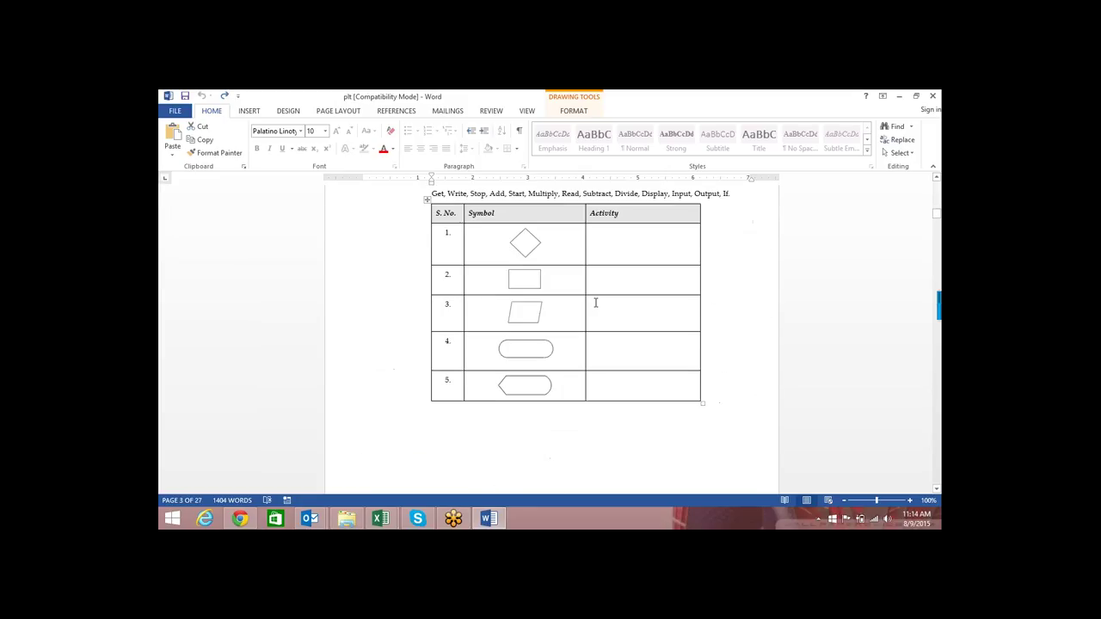
{"action": "left_click", "coordinate": [532, 240]}
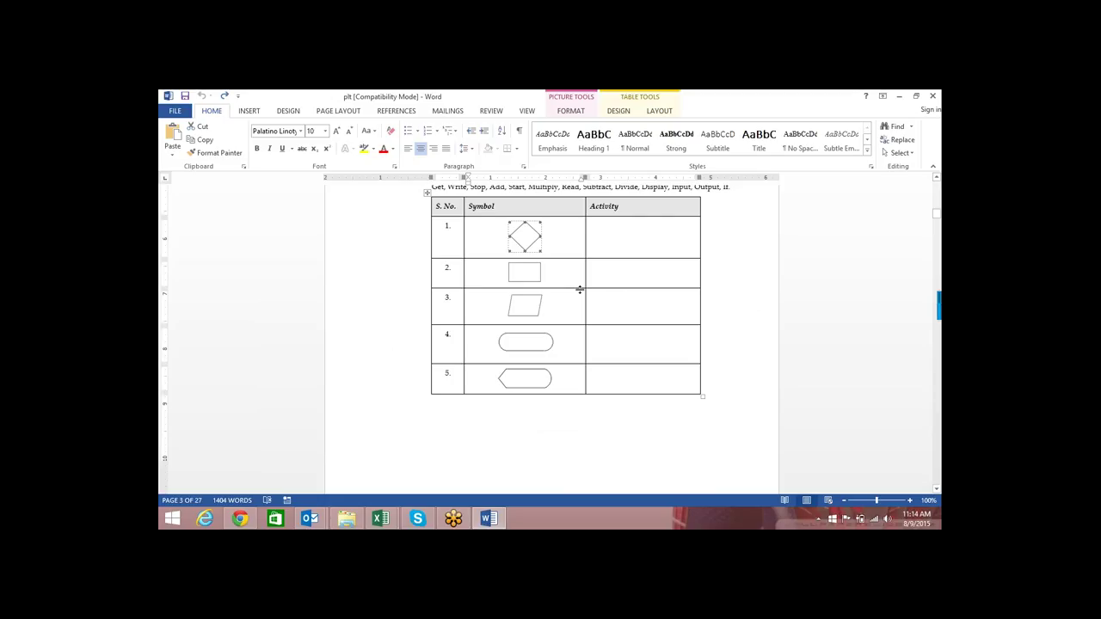
{"action": "left_click", "coordinate": [535, 273]}
Step: Point out the parallelogram, terminator and hexagon in rows 3–5, then scroll to the Solution list
{"action": "left_click", "coordinate": [532, 303]}
{"action": "left_click", "coordinate": [549, 347]}
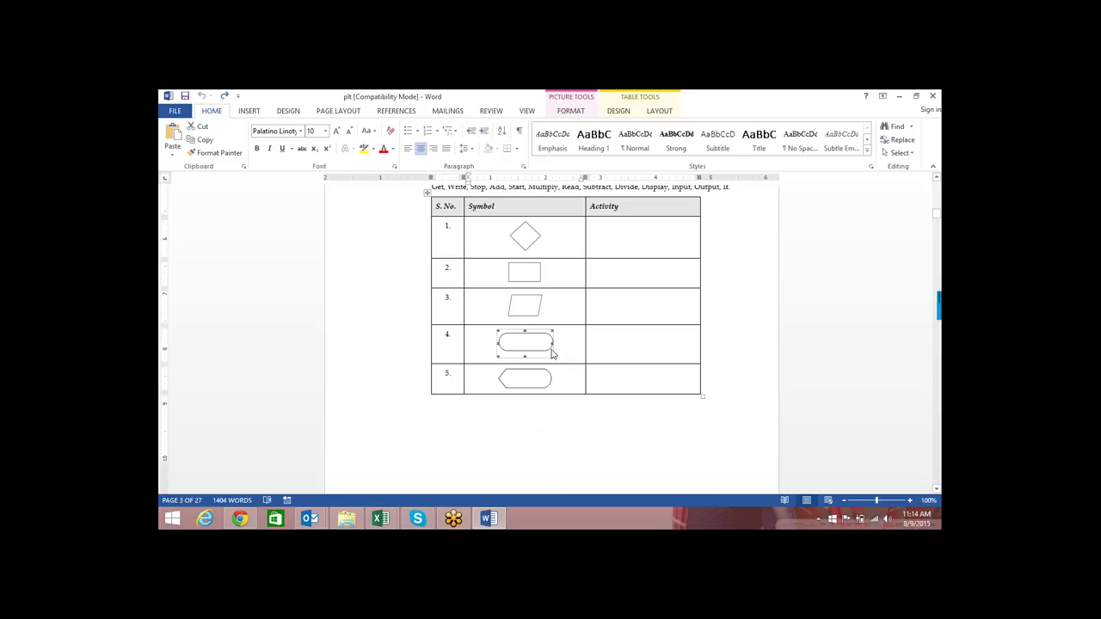
{"action": "left_click", "coordinate": [547, 380]}
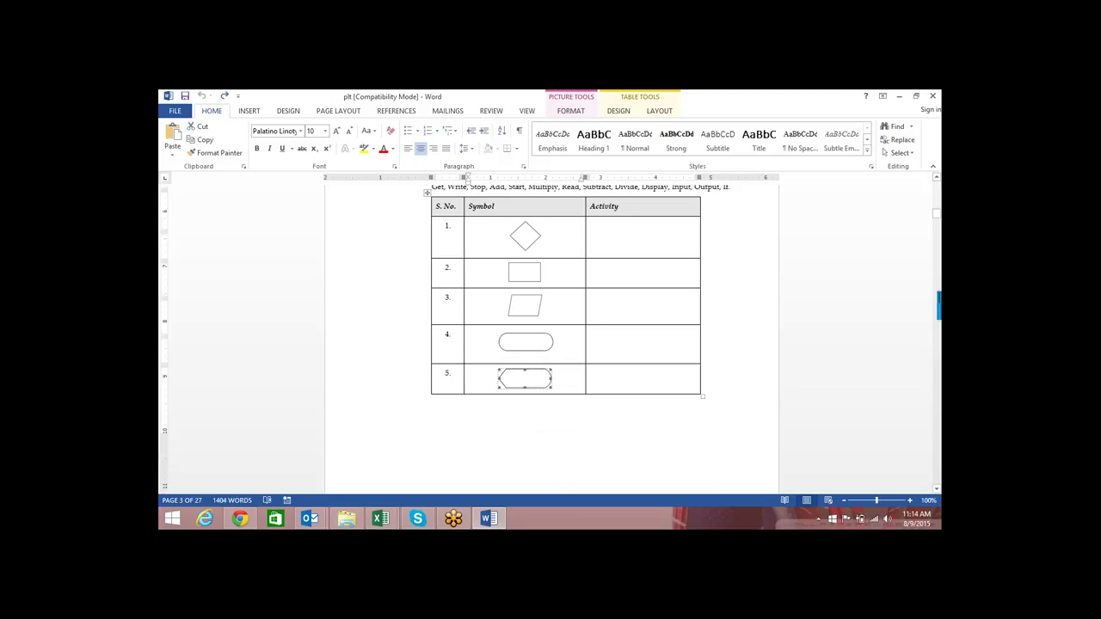
{"action": "scroll", "coordinate": [602, 322], "scroll_direction": "down", "scroll_amount": 4}
{"action": "scroll", "coordinate": [594, 310], "scroll_direction": "down", "scroll_amount": 2}
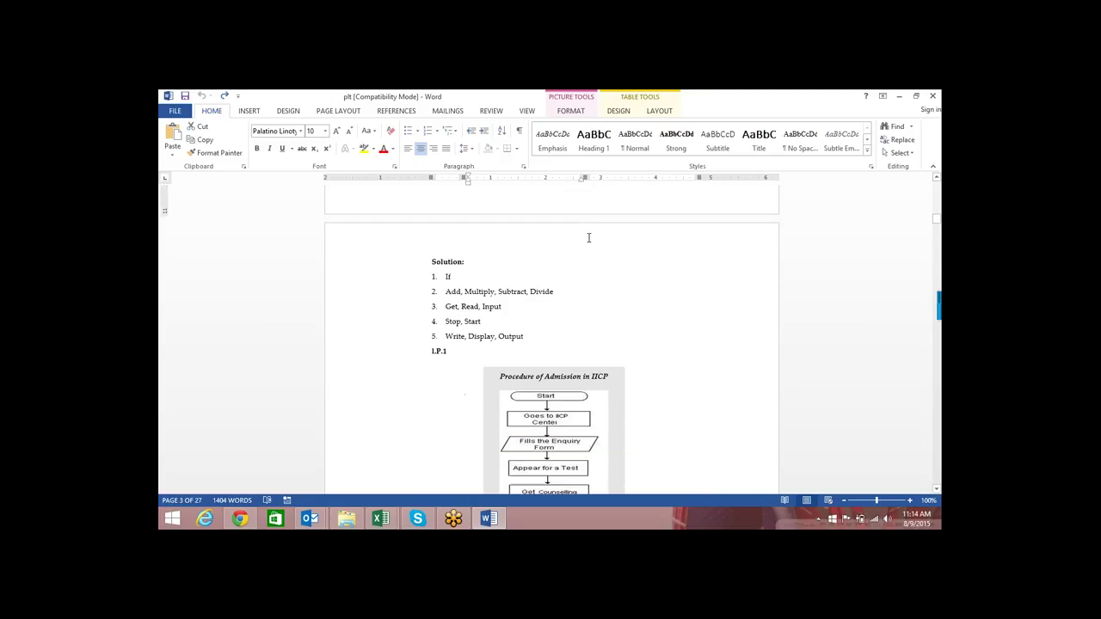
{"action": "scroll", "coordinate": [589, 238], "scroll_direction": "down", "scroll_amount": 1}
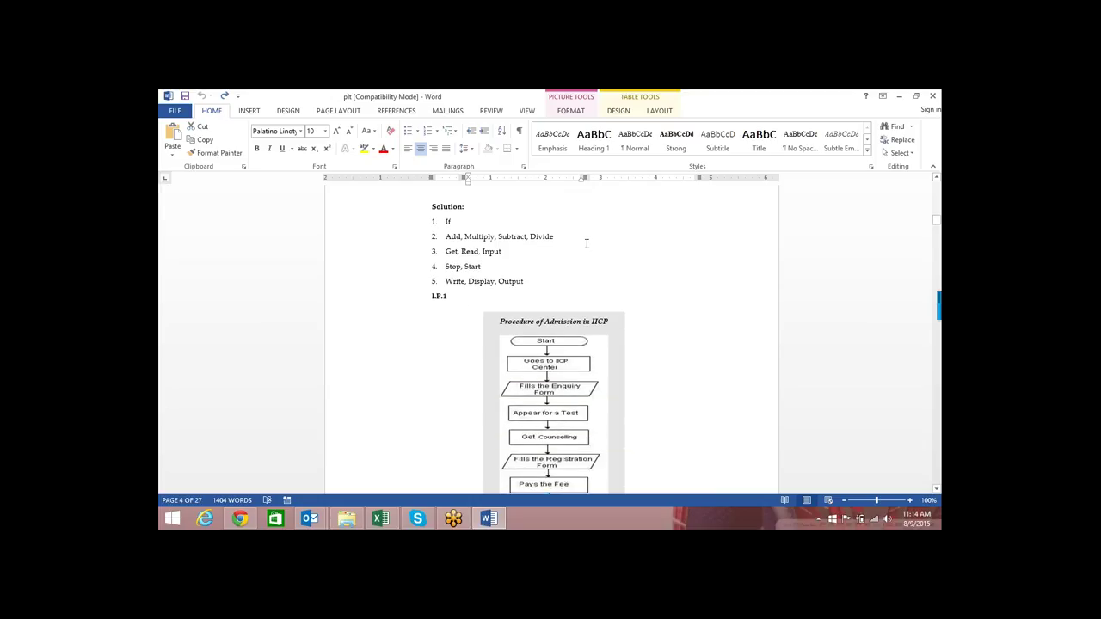
{"action": "scroll", "coordinate": [586, 244], "scroll_direction": "down", "scroll_amount": 1}
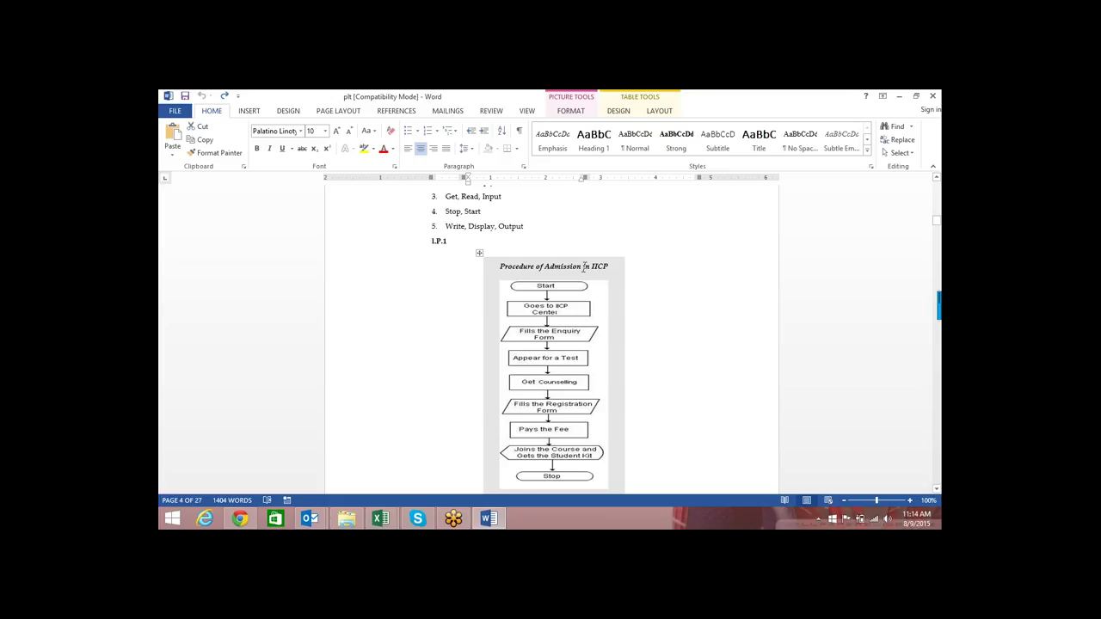
{"action": "scroll", "coordinate": [585, 267], "scroll_direction": "down", "scroll_amount": 1}
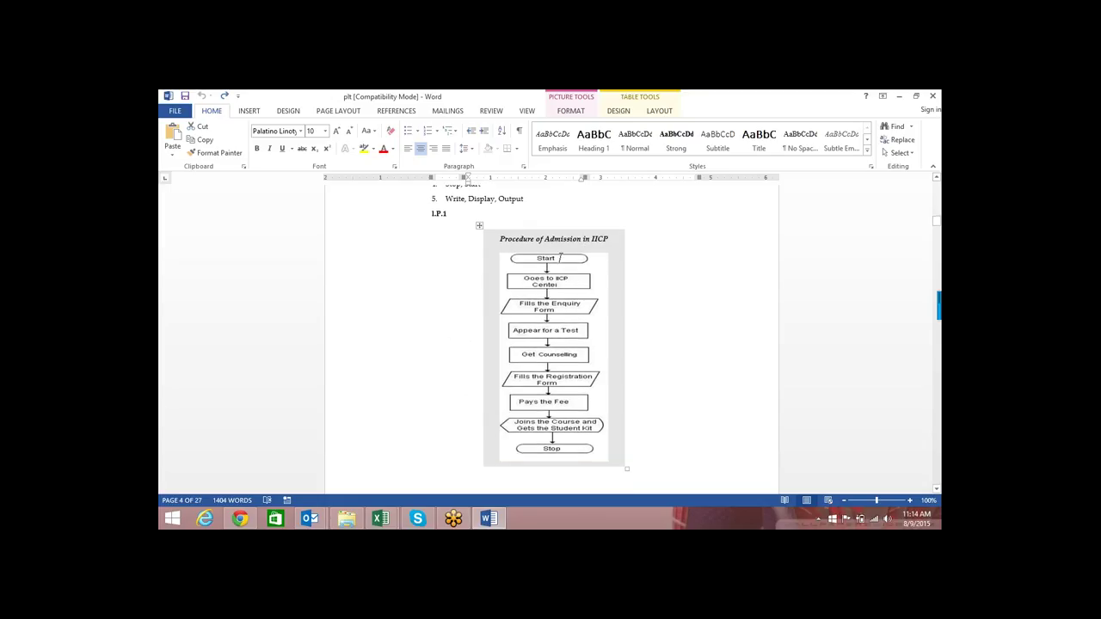
{"action": "left_click_drag", "start_coordinate": [504, 239], "coordinate": [608, 239]}
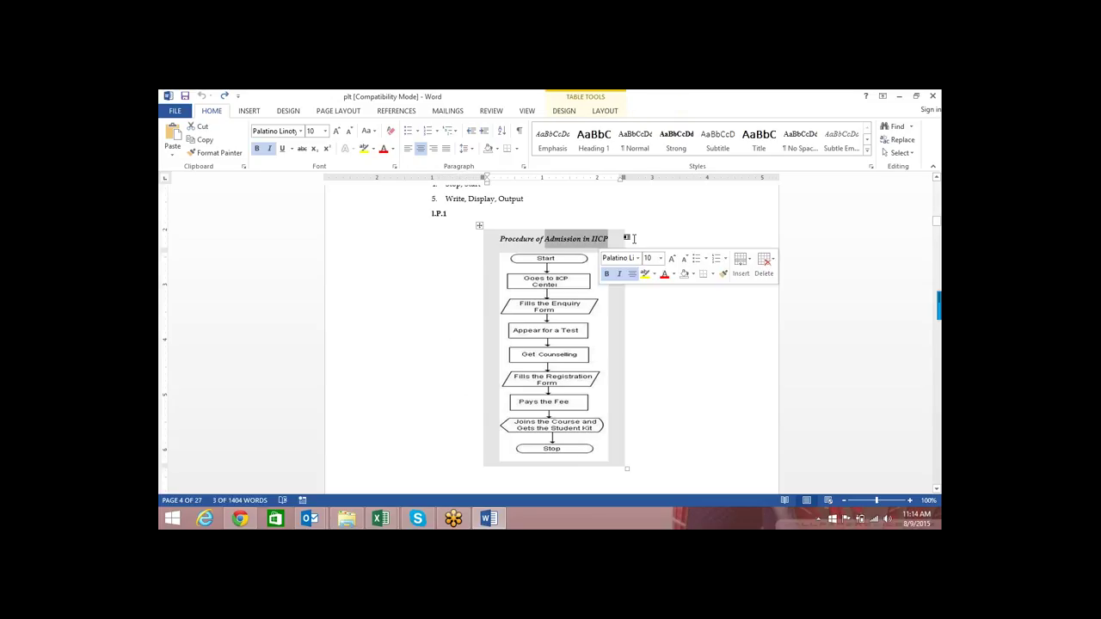
{"action": "left_click", "coordinate": [633, 238]}
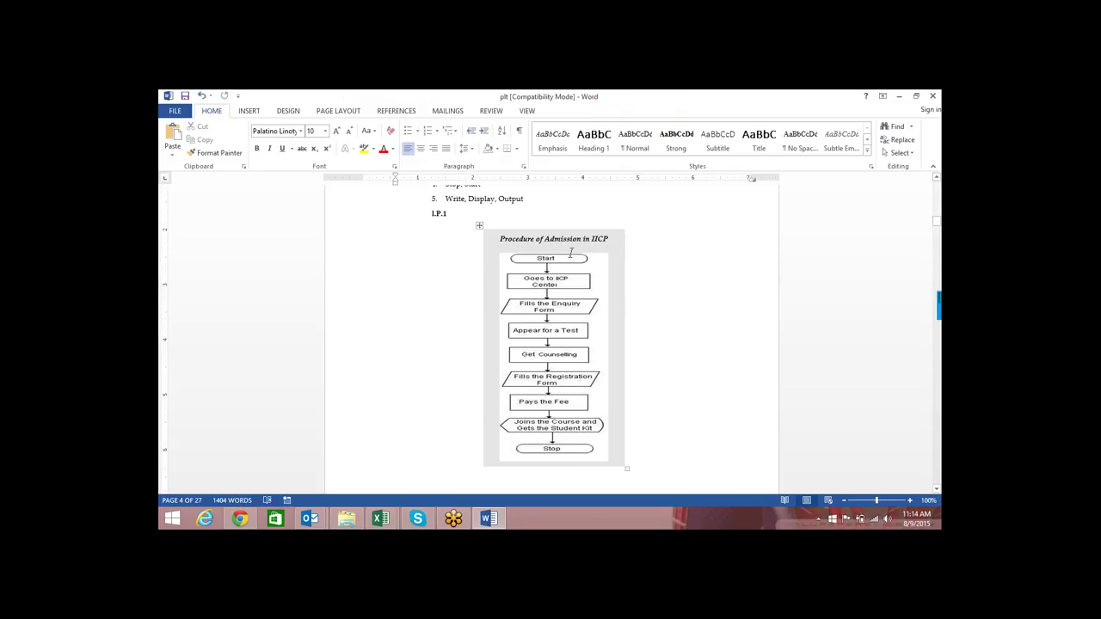
{"action": "left_click", "coordinate": [557, 262]}
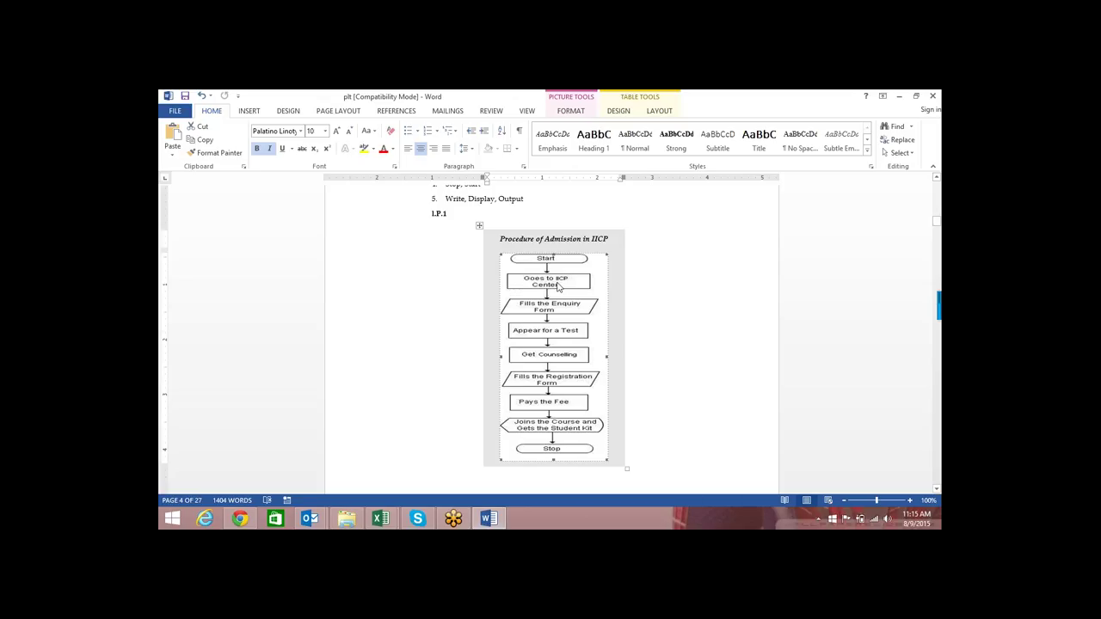
Step: Scroll through the IICP admission flowchart to joining the course and getting the student kit
{"action": "scroll", "coordinate": [542, 280], "scroll_direction": "down", "scroll_amount": 1}
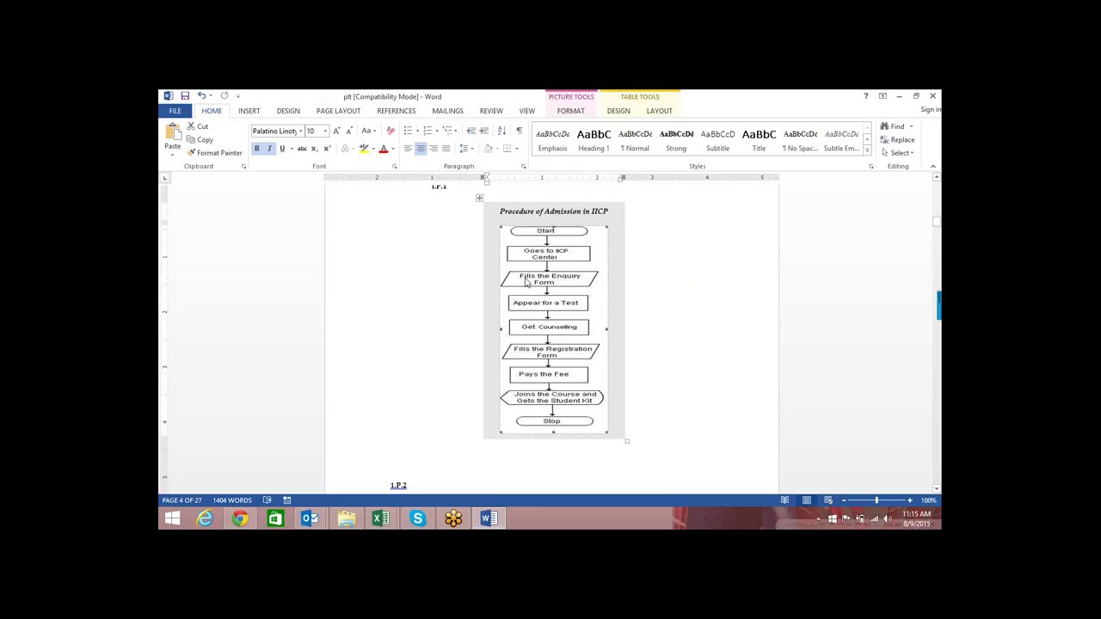
{"action": "scroll", "coordinate": [582, 268], "scroll_direction": "down", "scroll_amount": 1}
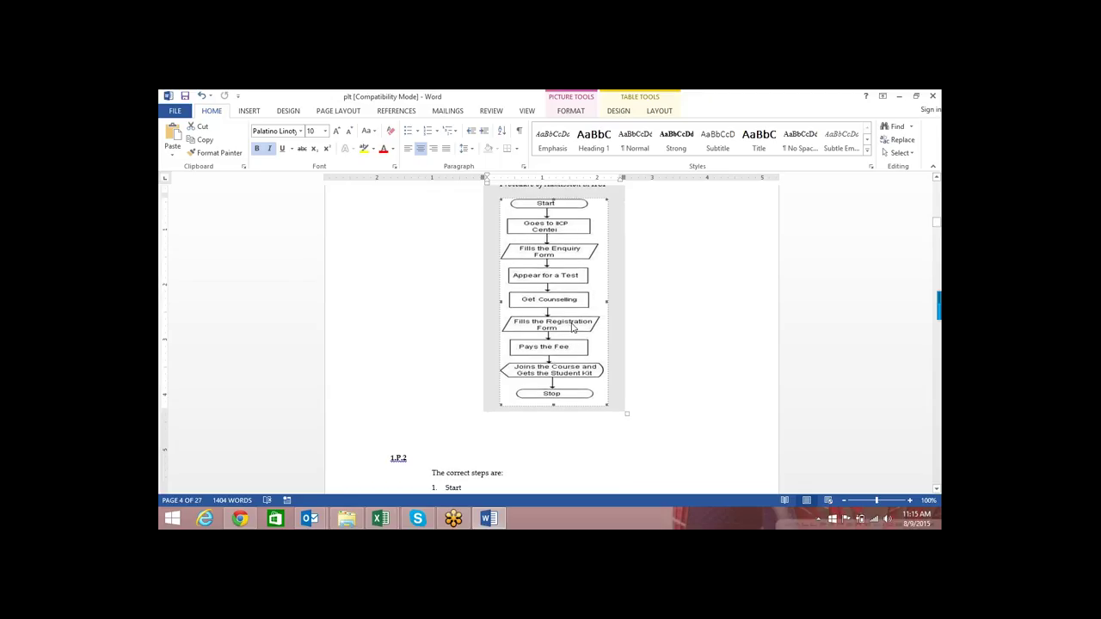
{"action": "scroll", "coordinate": [574, 325], "scroll_direction": "down", "scroll_amount": 1}
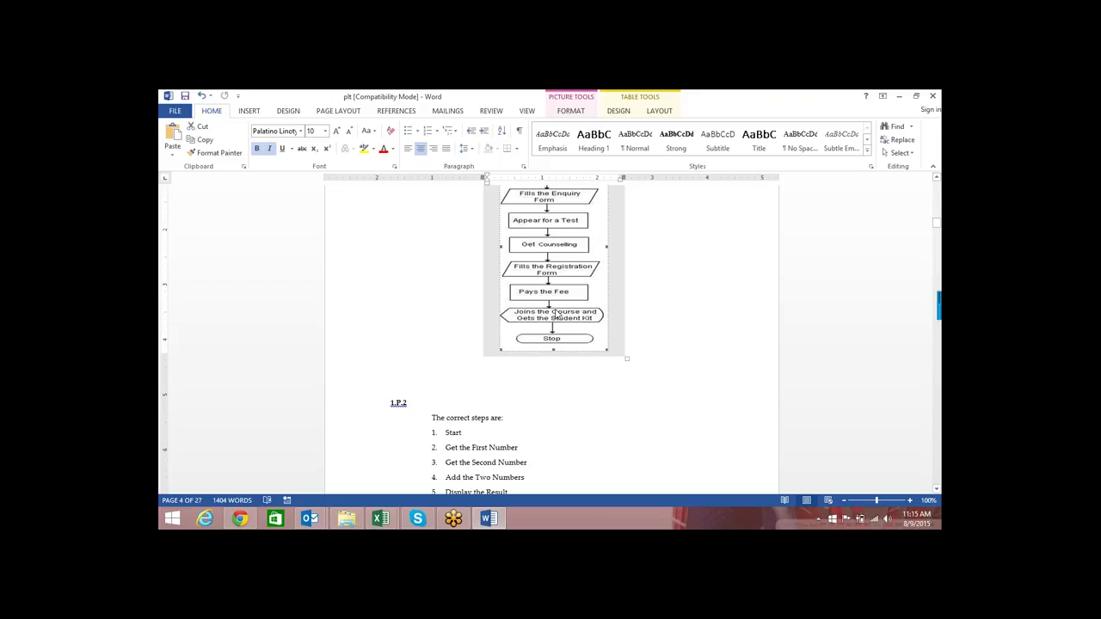
{"action": "scroll", "coordinate": [575, 307], "scroll_direction": "down", "scroll_amount": 1}
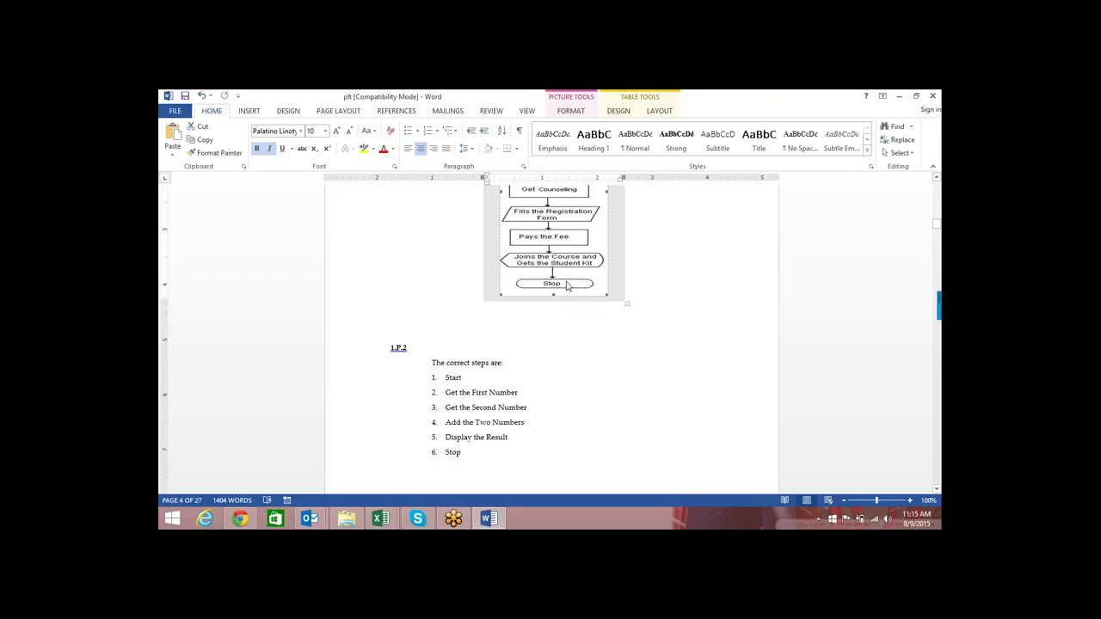
{"action": "scroll", "coordinate": [634, 312], "scroll_direction": "up", "scroll_amount": 5}
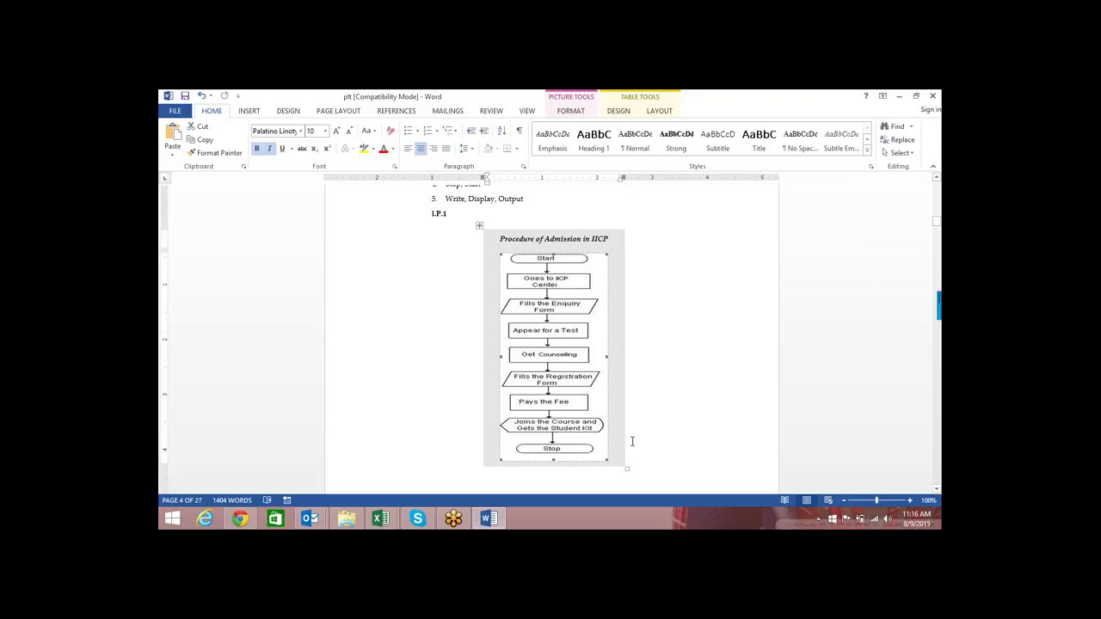
Step: Scroll past the 1.P.2 steps list to the Add Two Numbers flowchart and click into its table
{"action": "scroll", "coordinate": [634, 388], "scroll_direction": "down", "scroll_amount": 1}
{"action": "scroll", "coordinate": [637, 344], "scroll_direction": "down", "scroll_amount": 2}
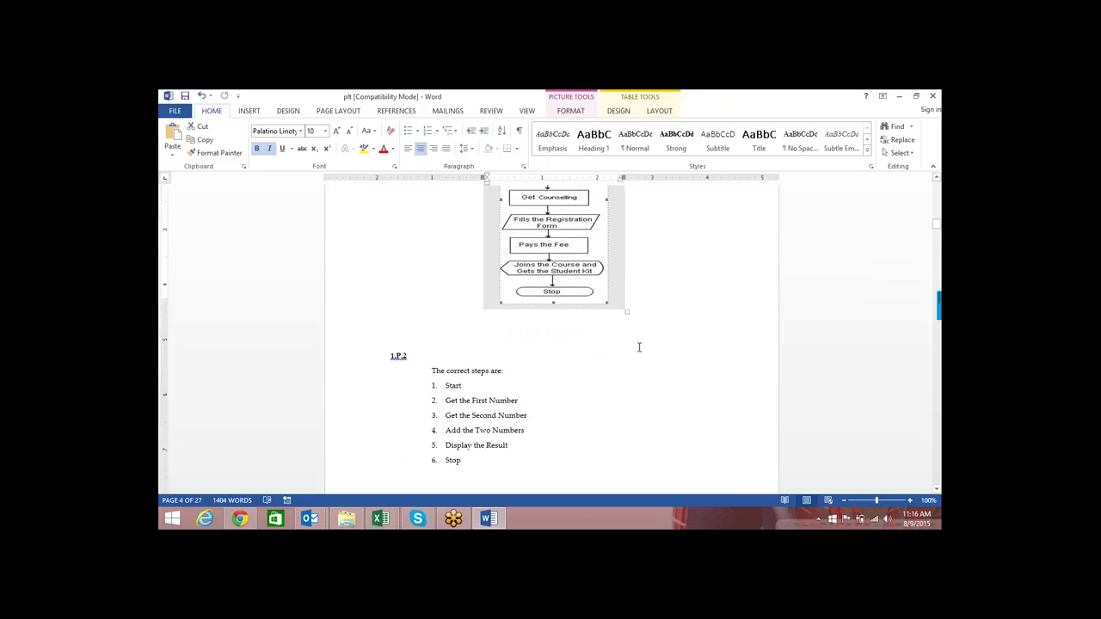
{"action": "scroll", "coordinate": [636, 340], "scroll_direction": "down", "scroll_amount": 1}
{"action": "scroll", "coordinate": [634, 324], "scroll_direction": "down", "scroll_amount": 1}
{"action": "scroll", "coordinate": [637, 311], "scroll_direction": "down", "scroll_amount": 2}
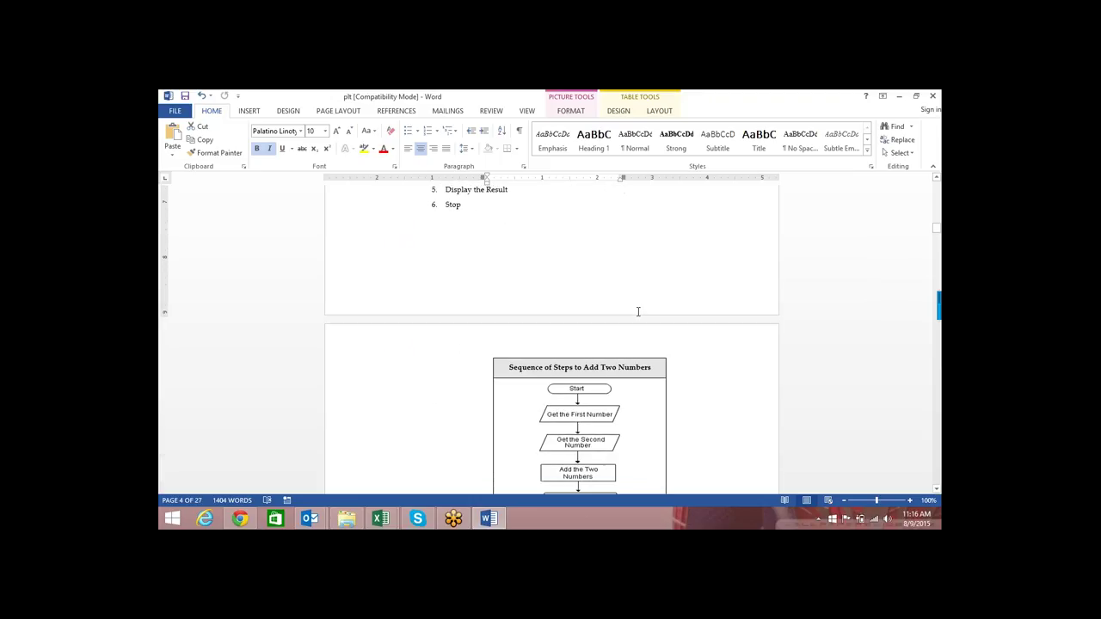
{"action": "scroll", "coordinate": [633, 281], "scroll_direction": "down", "scroll_amount": 1}
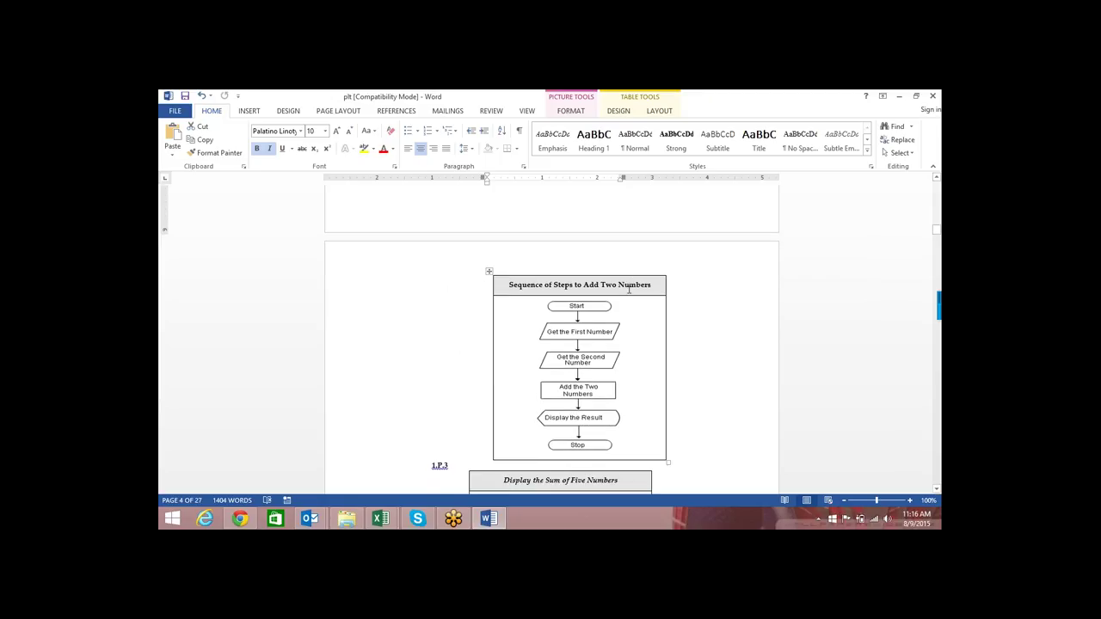
{"action": "scroll", "coordinate": [635, 299], "scroll_direction": "down", "scroll_amount": 1}
{"action": "left_click", "coordinate": [634, 299]}
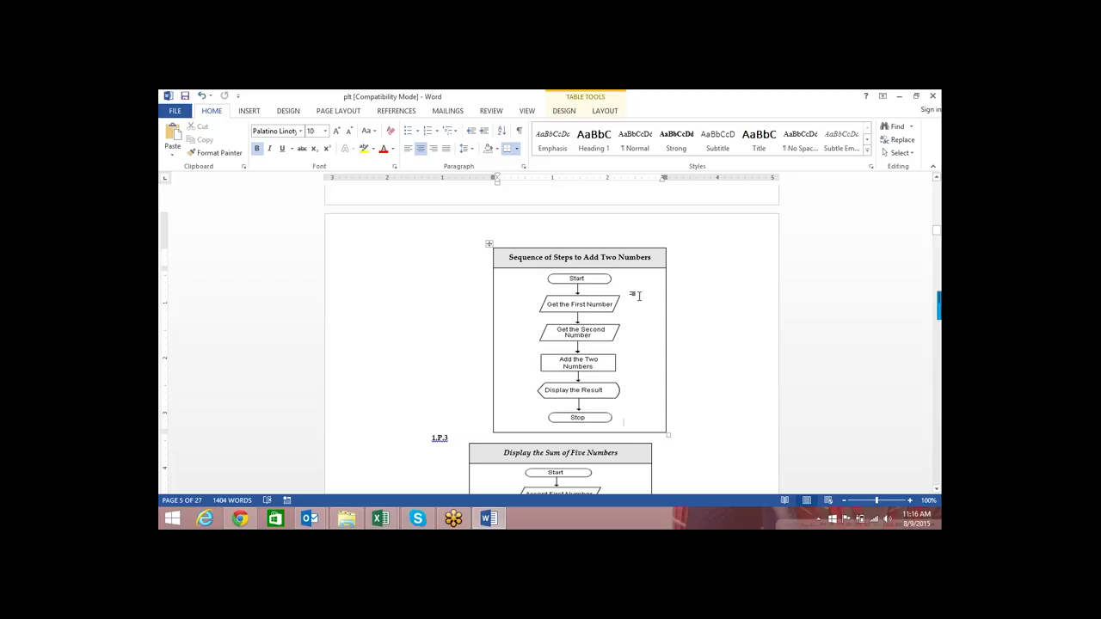
{"action": "scroll", "coordinate": [629, 273], "scroll_direction": "down", "scroll_amount": 1}
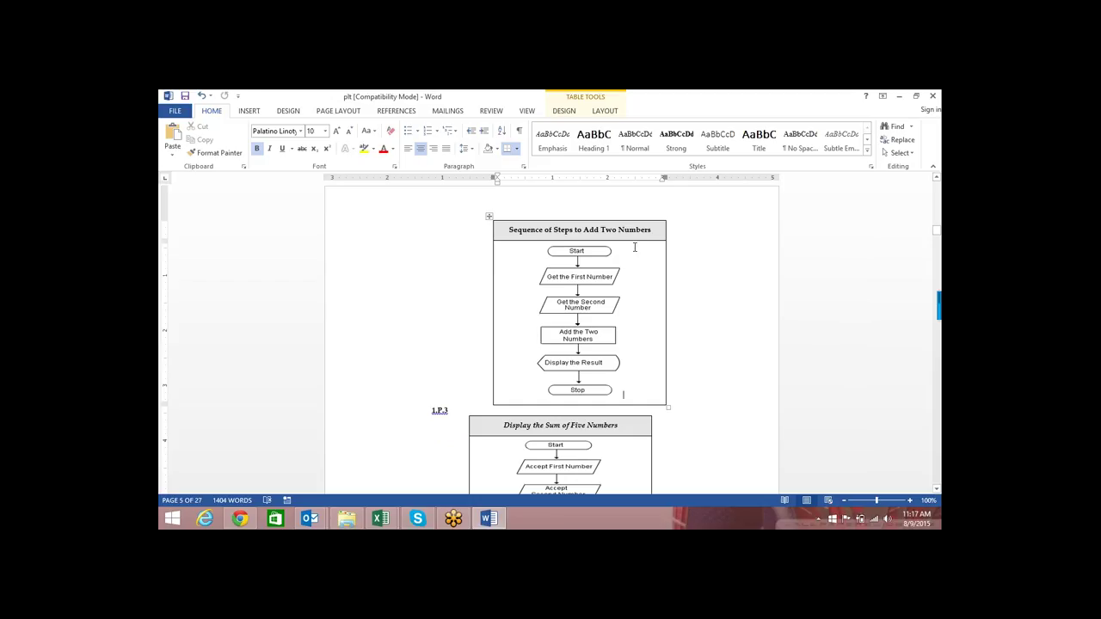
{"action": "scroll", "coordinate": [637, 245], "scroll_direction": "down", "scroll_amount": 1}
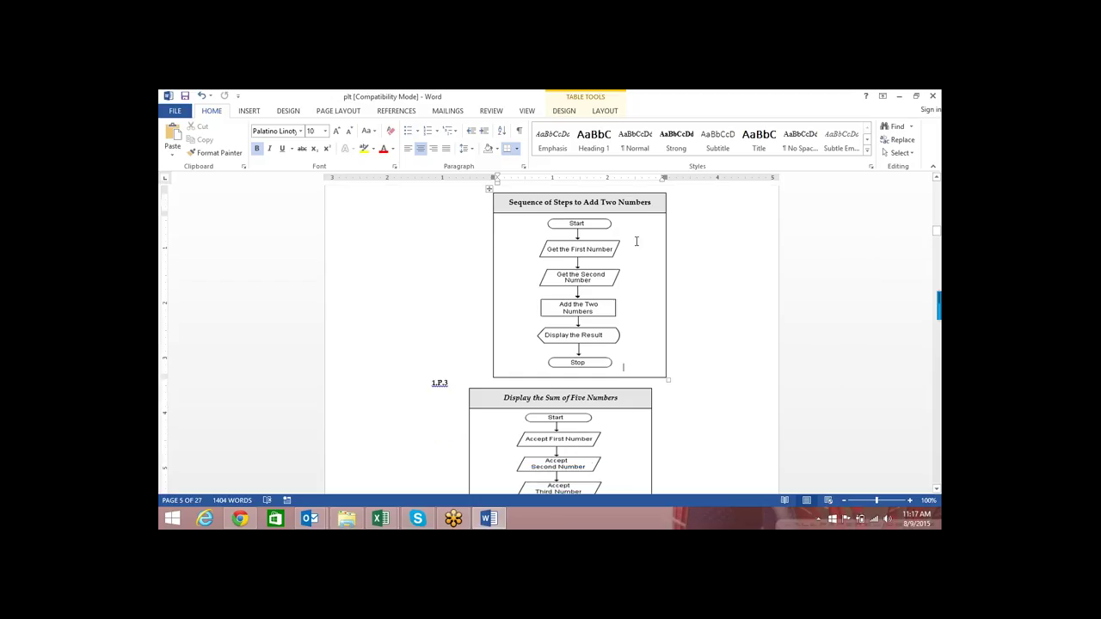
Step: Select the Add Two Numbers flowchart, then scroll the 1.P.3 flowchart down to Display the Sum
{"action": "left_click", "coordinate": [600, 224]}
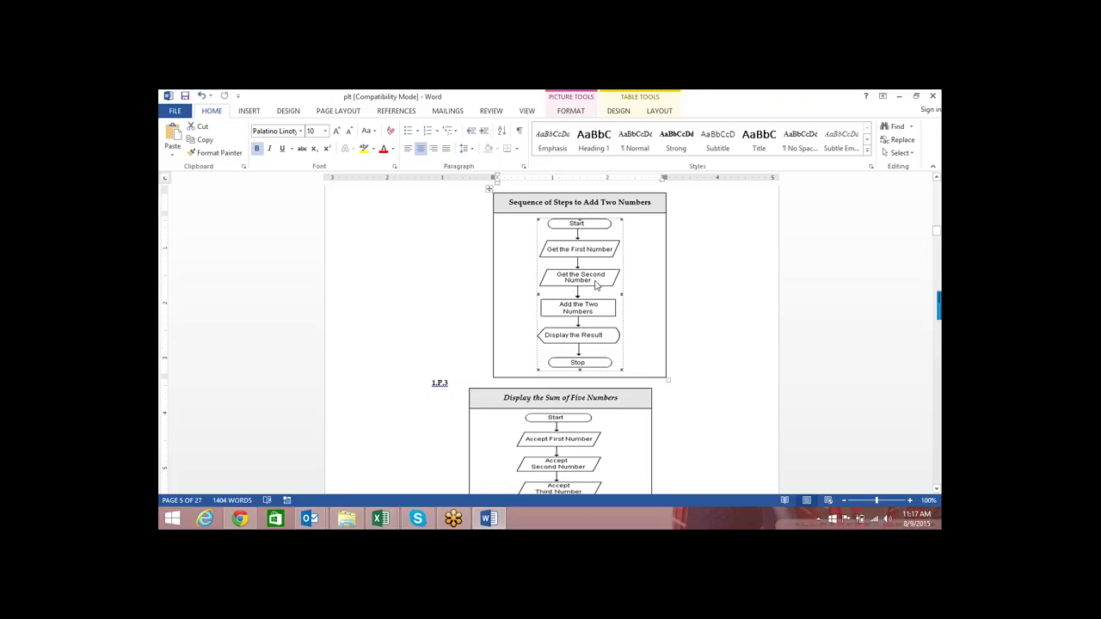
{"action": "scroll", "coordinate": [596, 285], "scroll_direction": "down", "scroll_amount": 1}
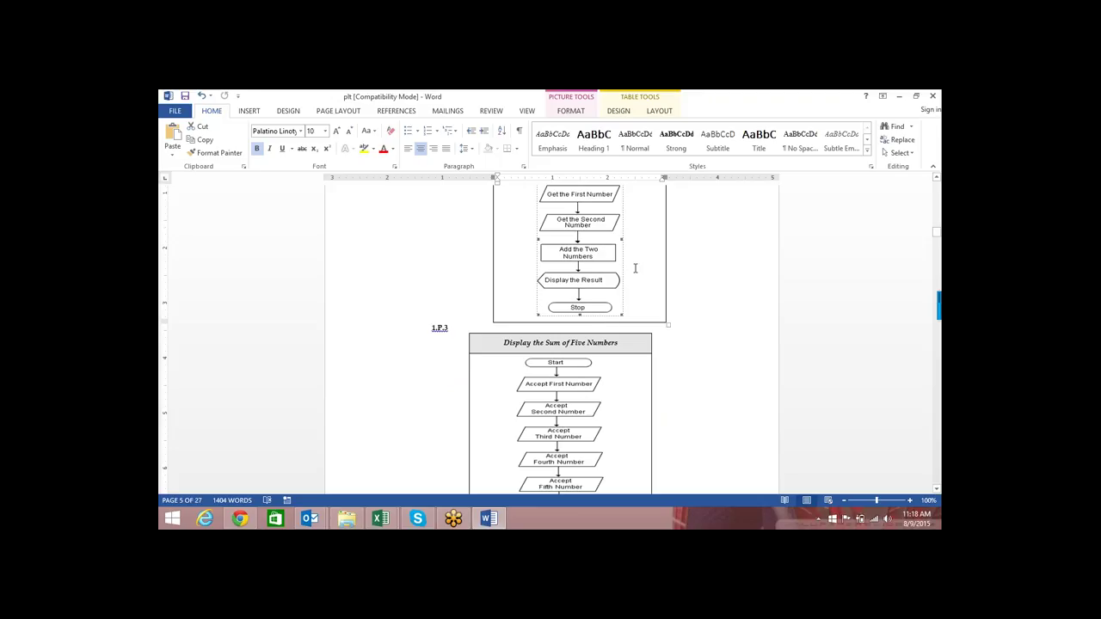
{"action": "scroll", "coordinate": [635, 268], "scroll_direction": "down", "scroll_amount": 1}
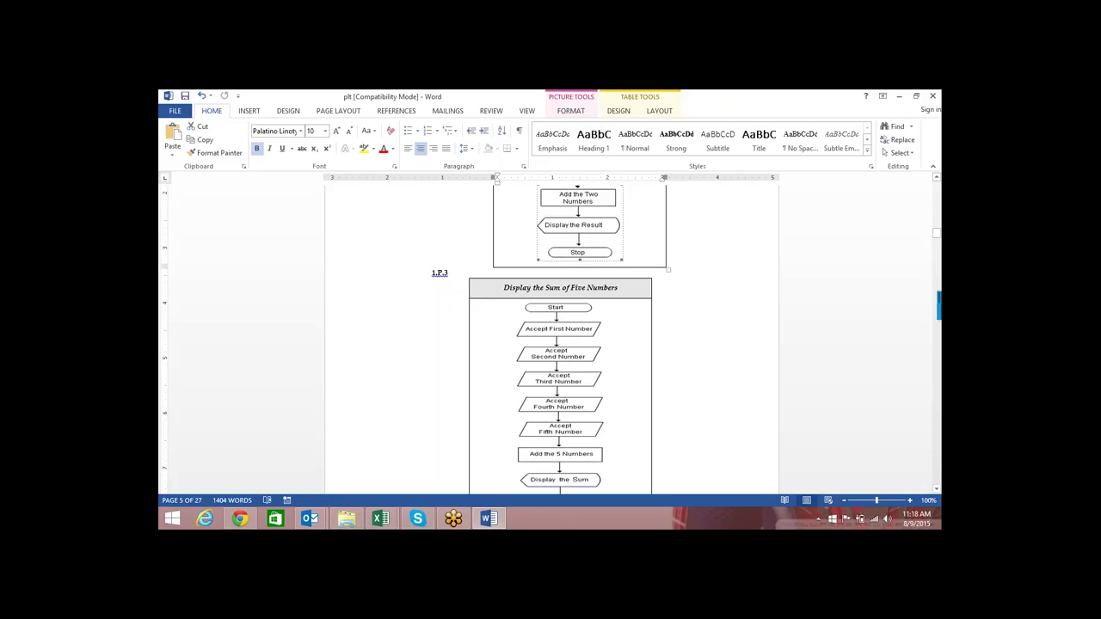
Step: Select the Sum of Five Numbers flowchart drawing in the Word document
{"action": "scroll", "coordinate": [611, 258], "scroll_direction": "up", "scroll_amount": 1}
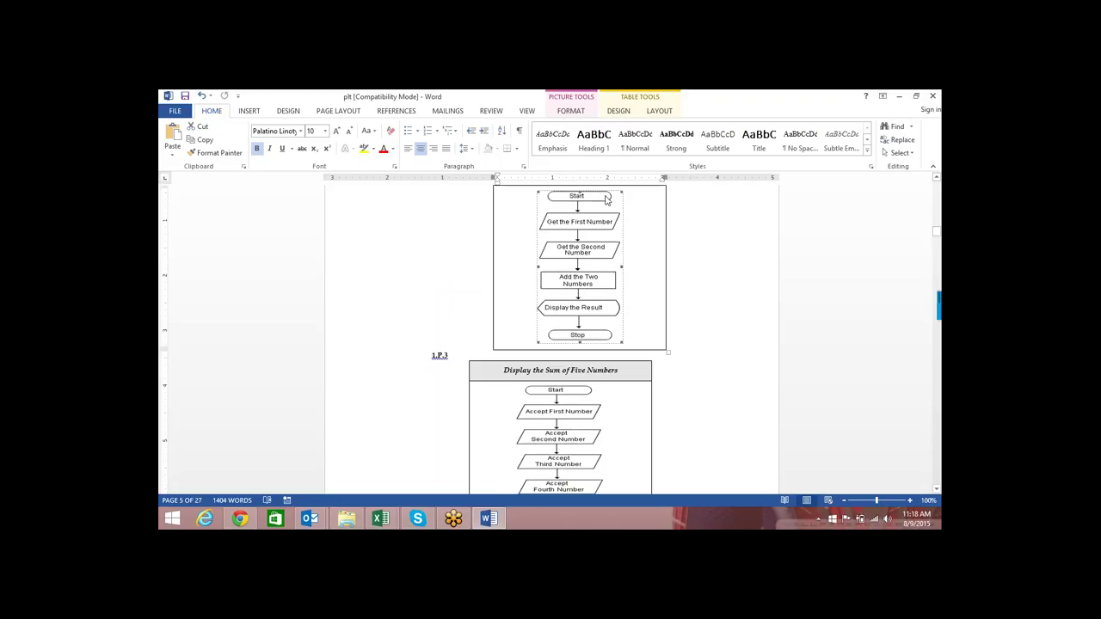
{"action": "scroll", "coordinate": [611, 207], "scroll_direction": "down", "scroll_amount": 1}
{"action": "scroll", "coordinate": [612, 208], "scroll_direction": "down", "scroll_amount": 1}
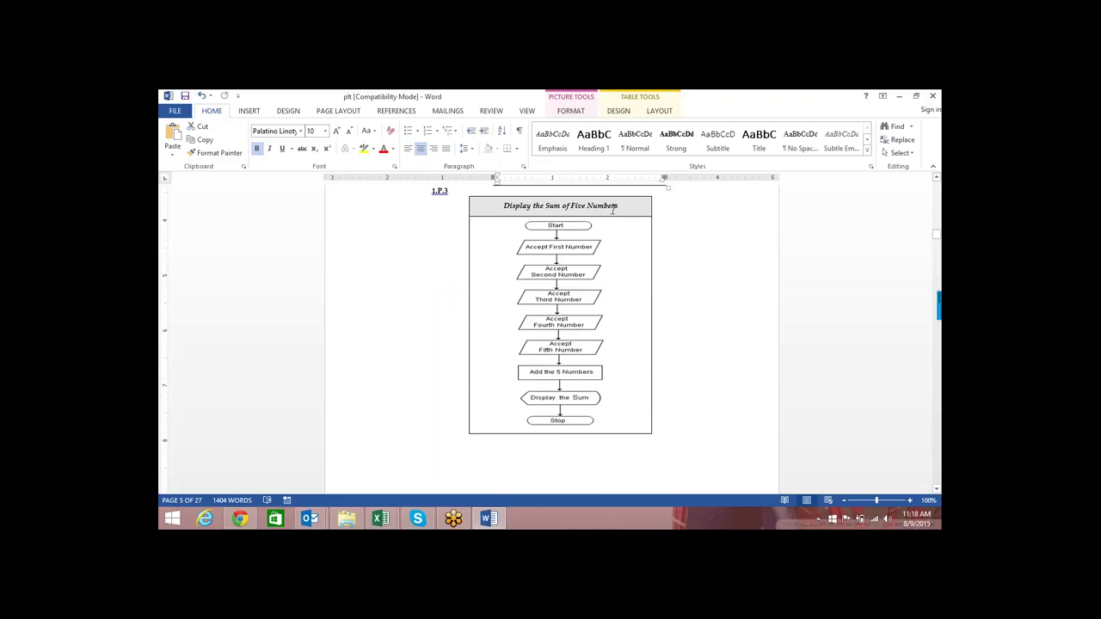
{"action": "left_click", "coordinate": [561, 226]}
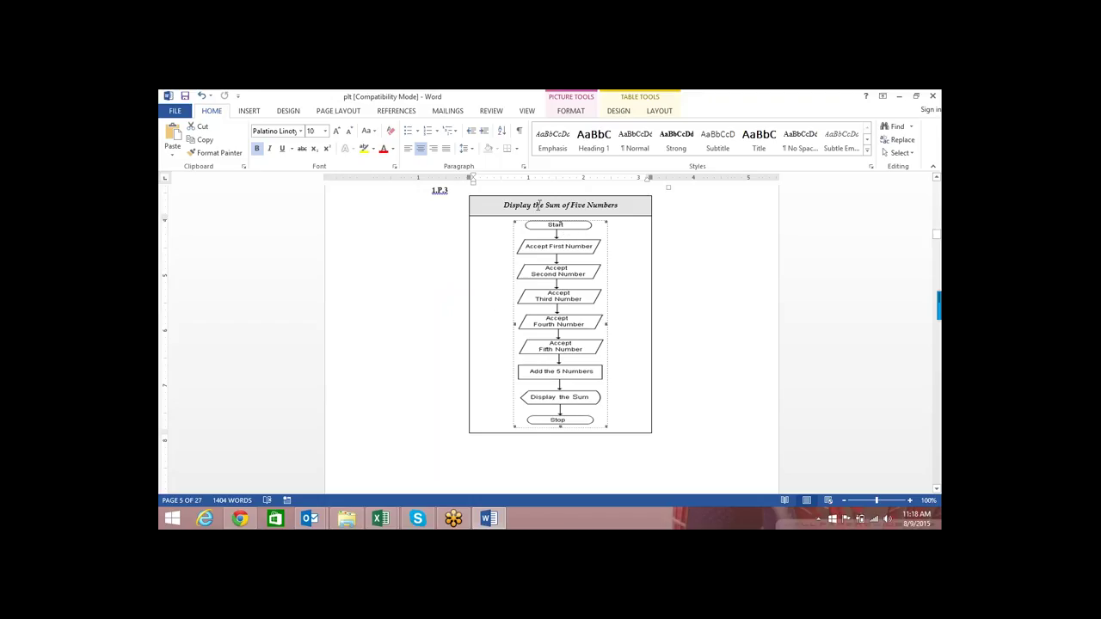
{"action": "left_click", "coordinate": [637, 210]}
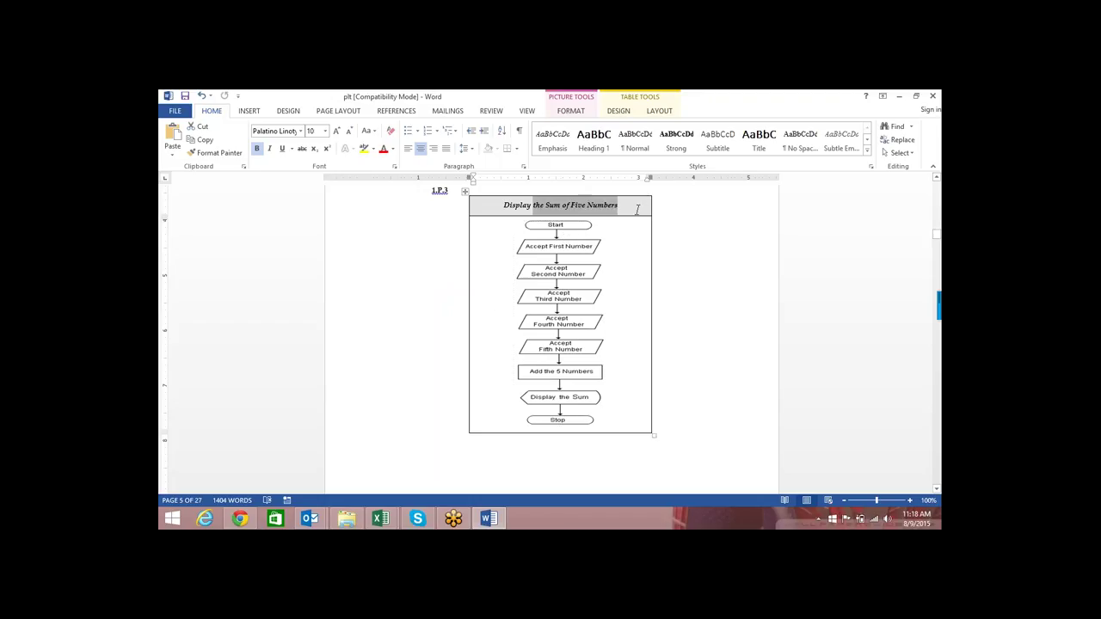
{"action": "left_click", "coordinate": [567, 225]}
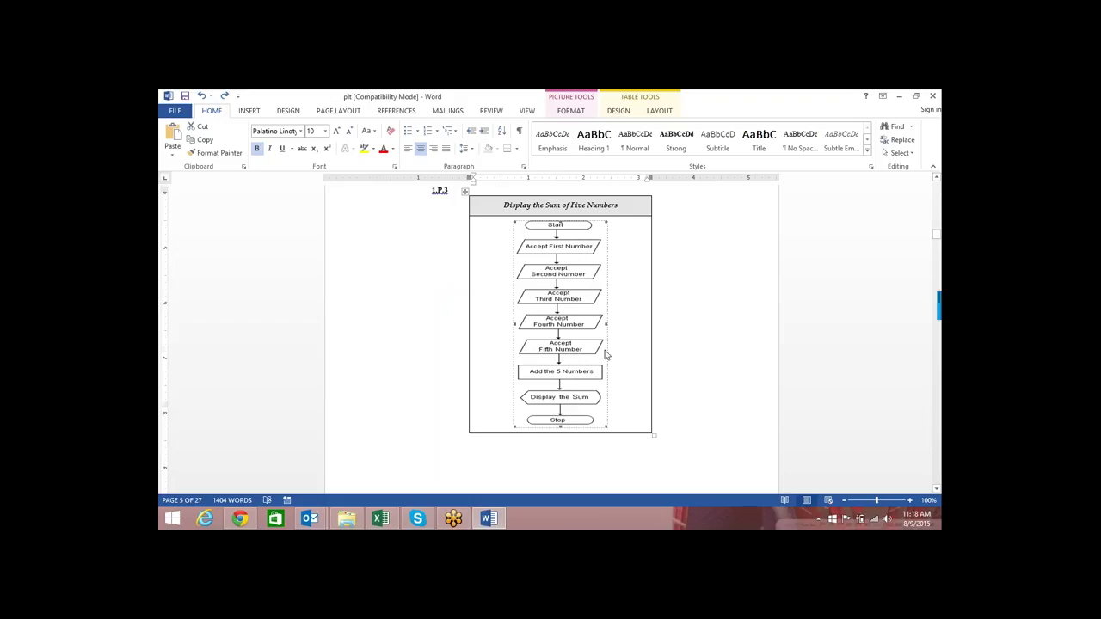
Step: Scroll on to 1.P.4, then switch to the Book1 Visual Basic for Applications editor
{"action": "scroll", "coordinate": [605, 353], "scroll_direction": "down", "scroll_amount": 3}
{"action": "scroll", "coordinate": [599, 318], "scroll_direction": "down", "scroll_amount": 6}
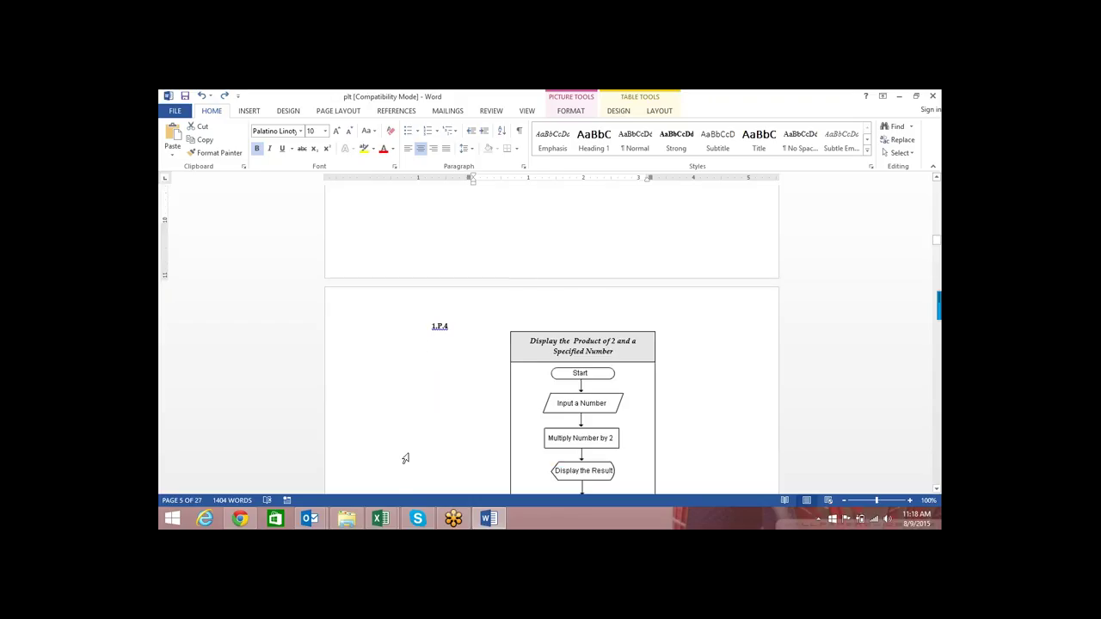
{"action": "left_click", "coordinate": [385, 521]}
{"action": "left_click", "coordinate": [411, 465]}
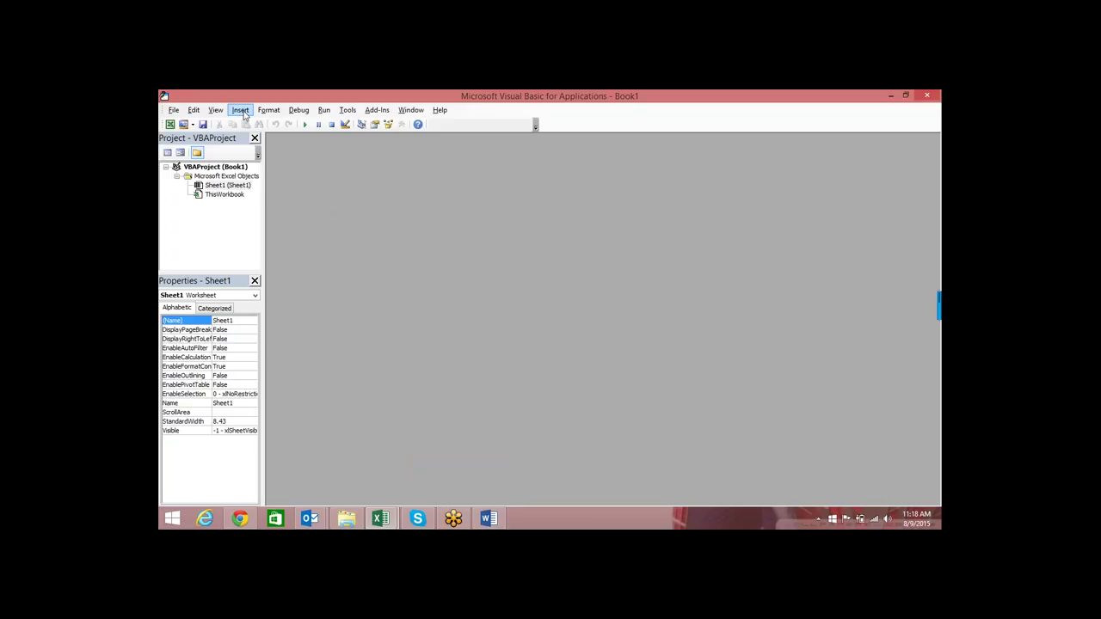
Step: Insert a new Module1 into Book1's project via Insert > Module
{"action": "left_click", "coordinate": [241, 112]}
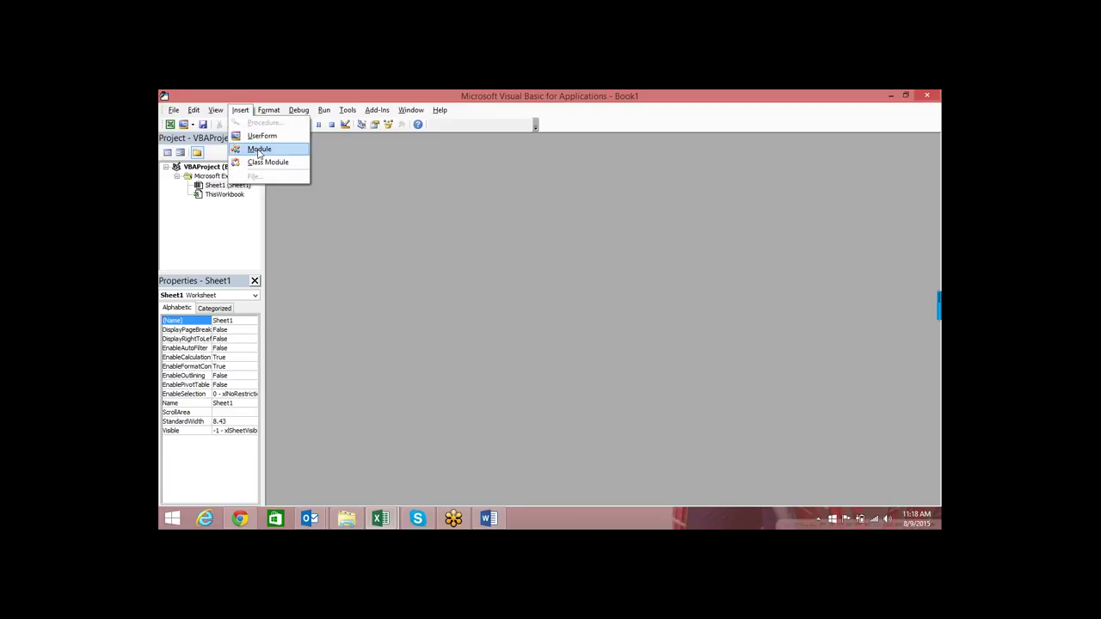
{"action": "left_click", "coordinate": [259, 150]}
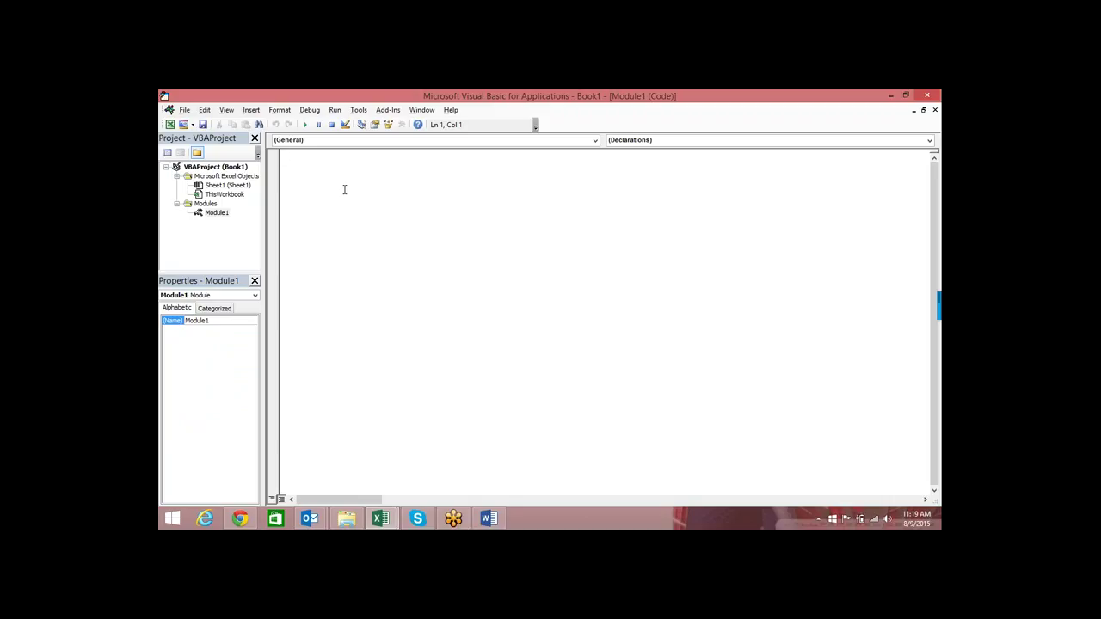
Step: Type sub abc so the editor creates Sub abc() with its End Sub
{"action": "type", "text": "su"}
{"action": "type", "text": "b"}
{"action": "type", "text": "abc"}
{"action": "key", "text": "Return"}
{"action": "key", "text": "Return"}
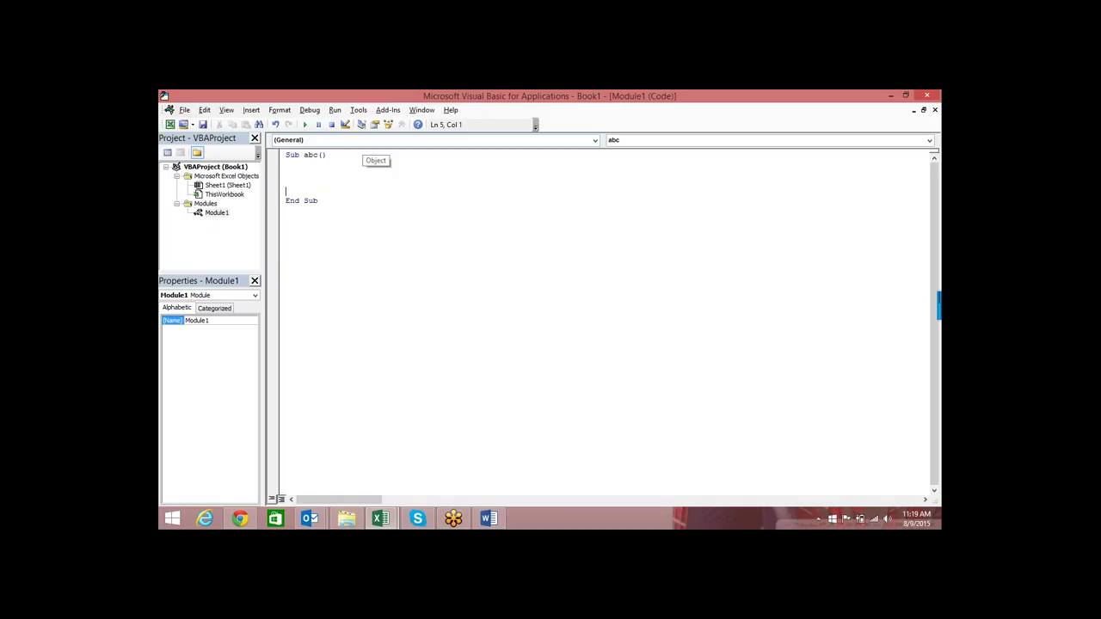
Step: Remove the breakpoint beside End Sub and add a blank line inside the procedure
{"action": "left_click_drag", "start_coordinate": [314, 155], "coordinate": [275, 150]}
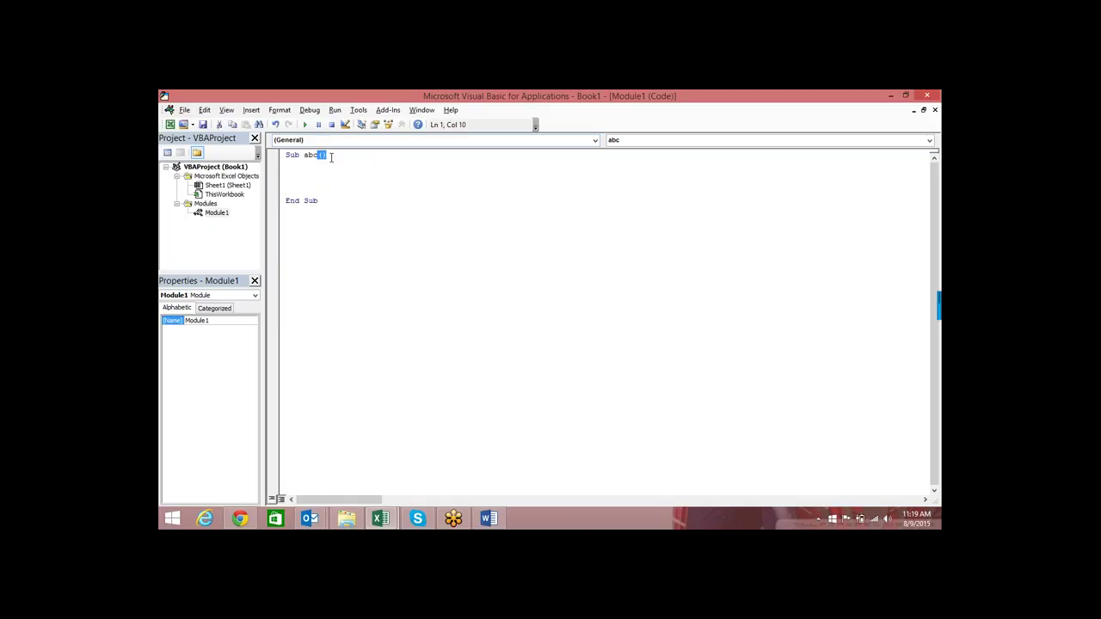
{"action": "left_click_drag", "start_coordinate": [326, 201], "coordinate": [286, 201]}
{"action": "left_click", "coordinate": [273, 200]}
{"action": "left_click", "coordinate": [273, 201]}
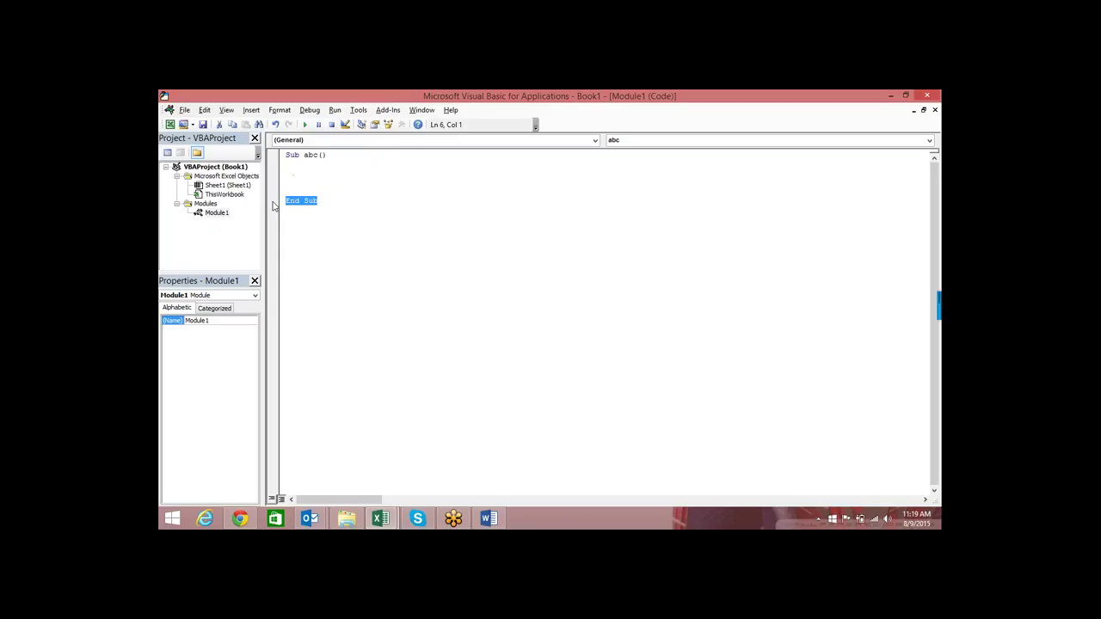
{"action": "left_click", "coordinate": [302, 163]}
{"action": "key", "text": "Return"}
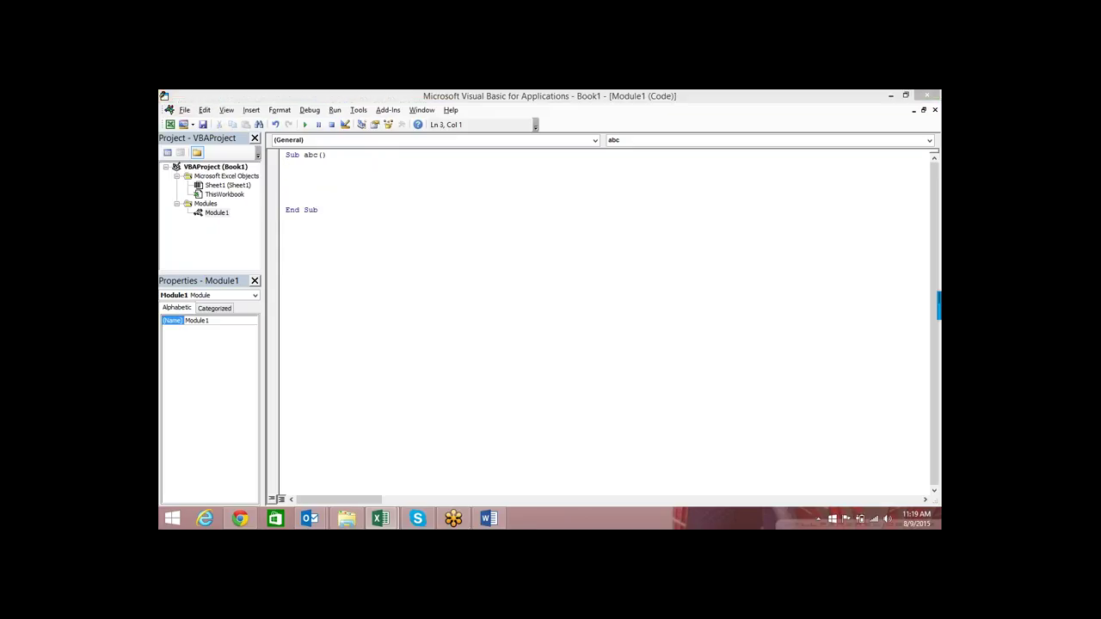
{"action": "key", "text": "alt+Tab"}
{"action": "scroll", "coordinate": [545, 264], "scroll_direction": "down", "scroll_amount": 10}
{"action": "scroll", "coordinate": [616, 270], "scroll_direction": "up", "scroll_amount": 1}
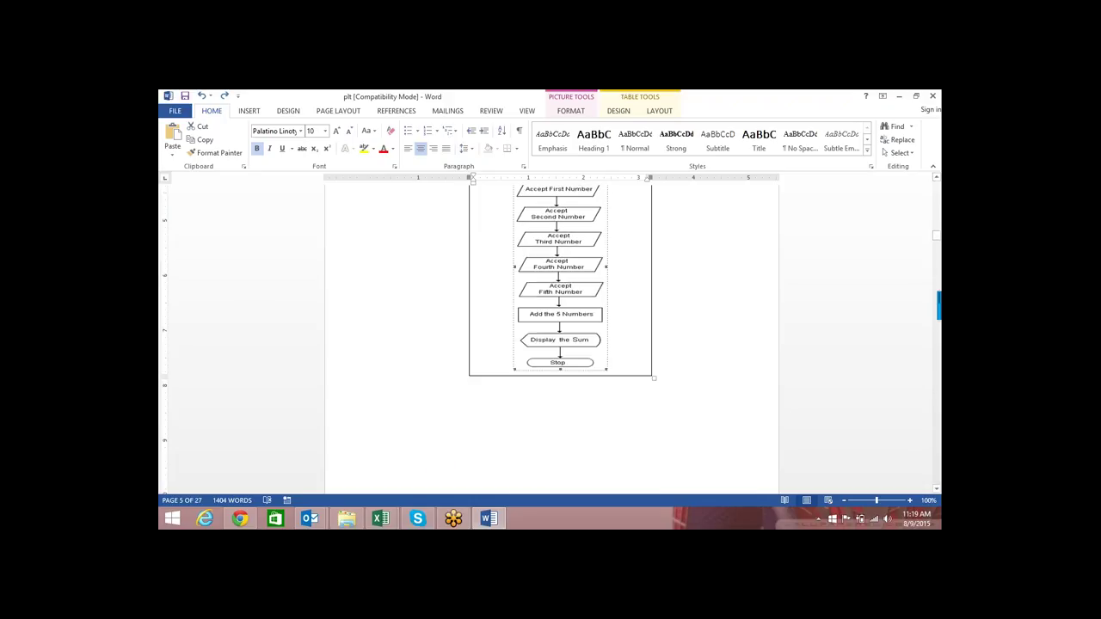
{"action": "scroll", "coordinate": [616, 269], "scroll_direction": "up", "scroll_amount": 2}
{"action": "scroll", "coordinate": [616, 269], "scroll_direction": "up", "scroll_amount": 3}
{"action": "scroll", "coordinate": [616, 269], "scroll_direction": "up", "scroll_amount": 3}
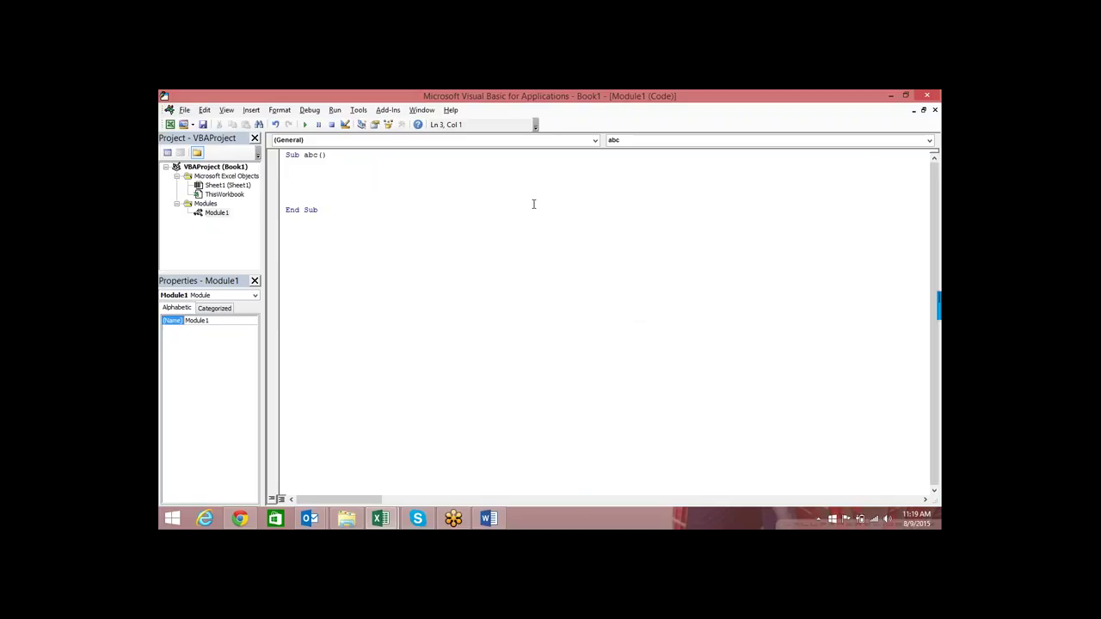
Step: Declare i and j As Integer with Dim statements
{"action": "type", "text": "di"}
{"action": "type", "text": "as integer"}
{"action": "key", "text": "Return"}
{"action": "type", "text": "dim j"}
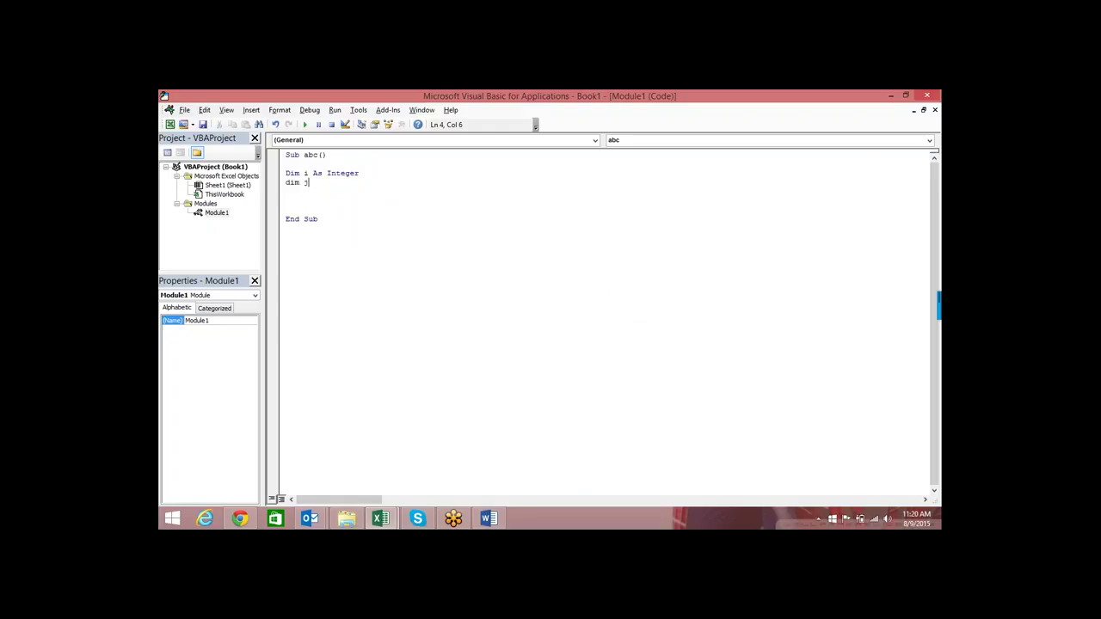
{"action": "type", "text": " as in"}
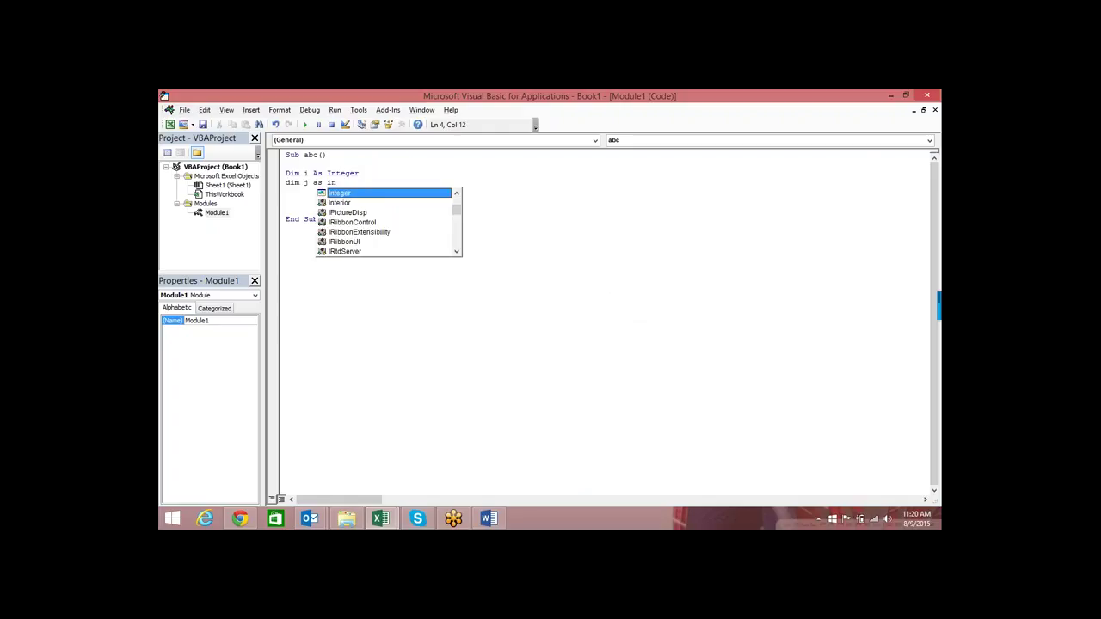
{"action": "key", "text": "Tab"}
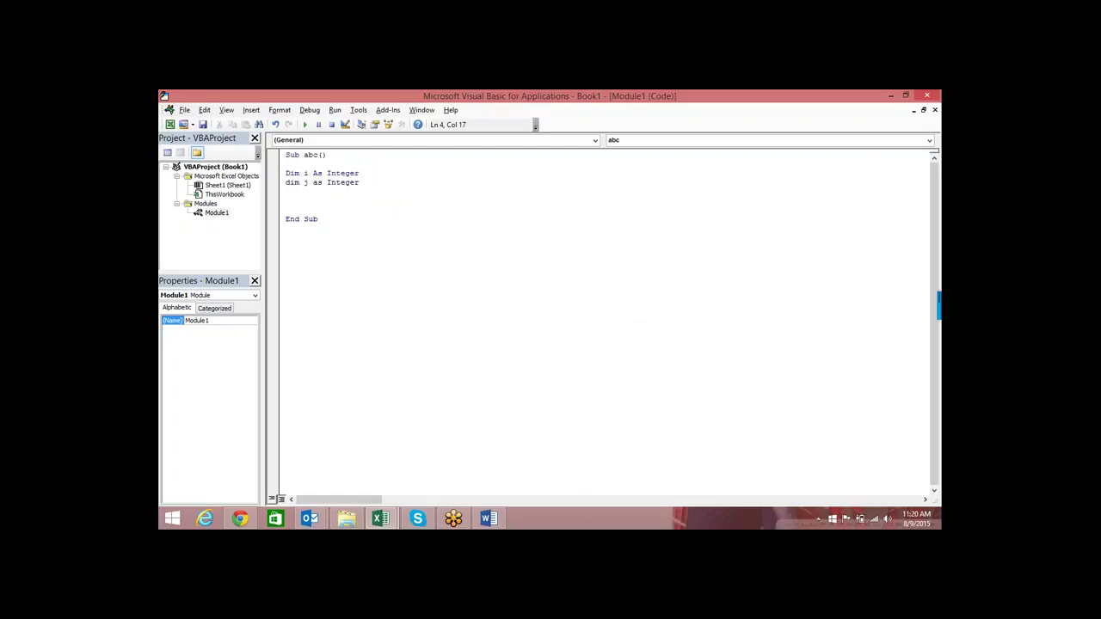
{"action": "key", "text": "Return"}
Step: Insert blank lines after the j declaration and add Dim k As Integer
{"action": "key", "text": "Return"}
{"action": "left_click", "coordinate": [304, 174]}
{"action": "left_click", "coordinate": [313, 182]}
{"action": "left_click", "coordinate": [372, 183]}
{"action": "key", "text": "Return"}
{"action": "key", "text": "Return"}
{"action": "left_click", "coordinate": [361, 184]}
{"action": "key", "text": "Return"}
{"action": "type", "text": "dim k as "}
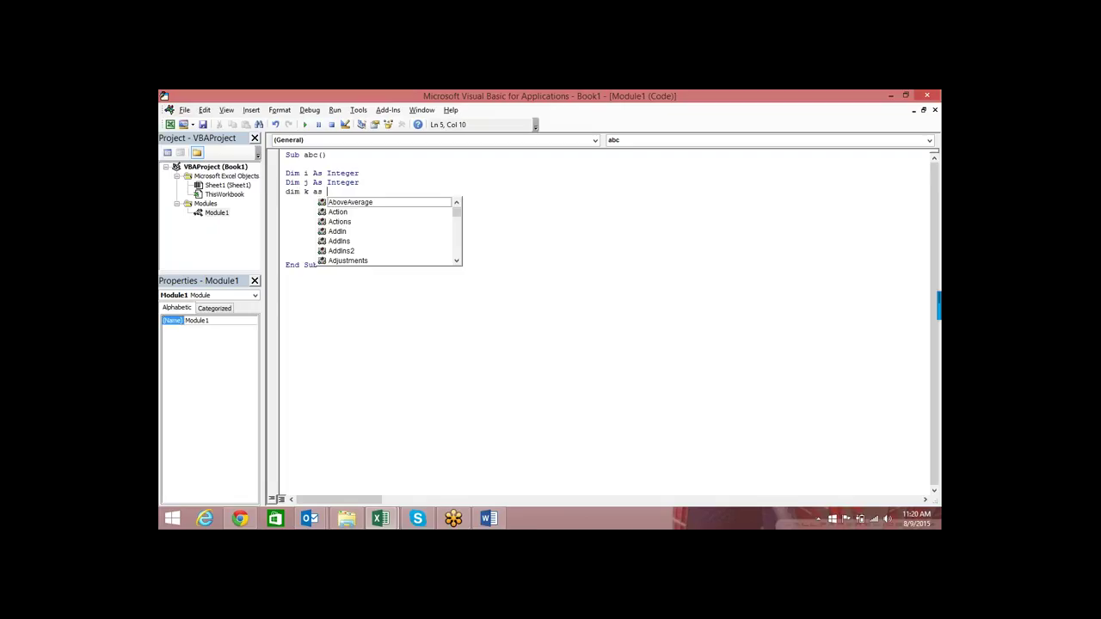
{"action": "type", "text": "in"}
{"action": "key", "text": "Tab"}
{"action": "key", "text": "Return"}
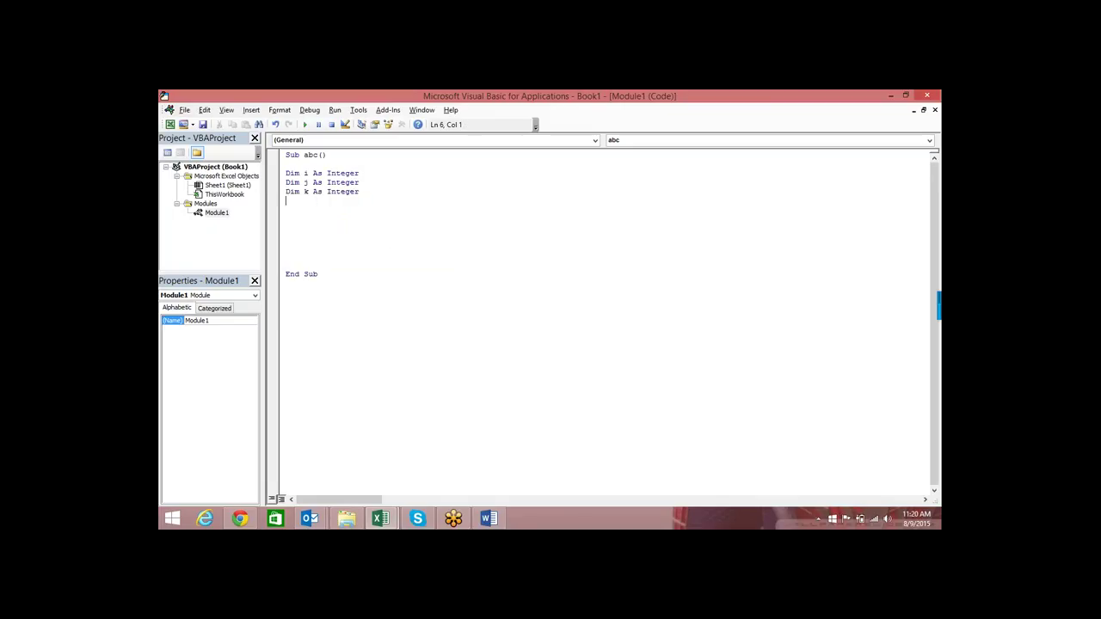
{"action": "key", "text": "Return"}
Step: Write i = InputBox("Enter first number") and select its InputBox expression
{"action": "type", "text": "i"}
{"action": "type", "text": "="}
{"action": "type", "text": "inputbo"}
{"action": "type", "text": "x("}
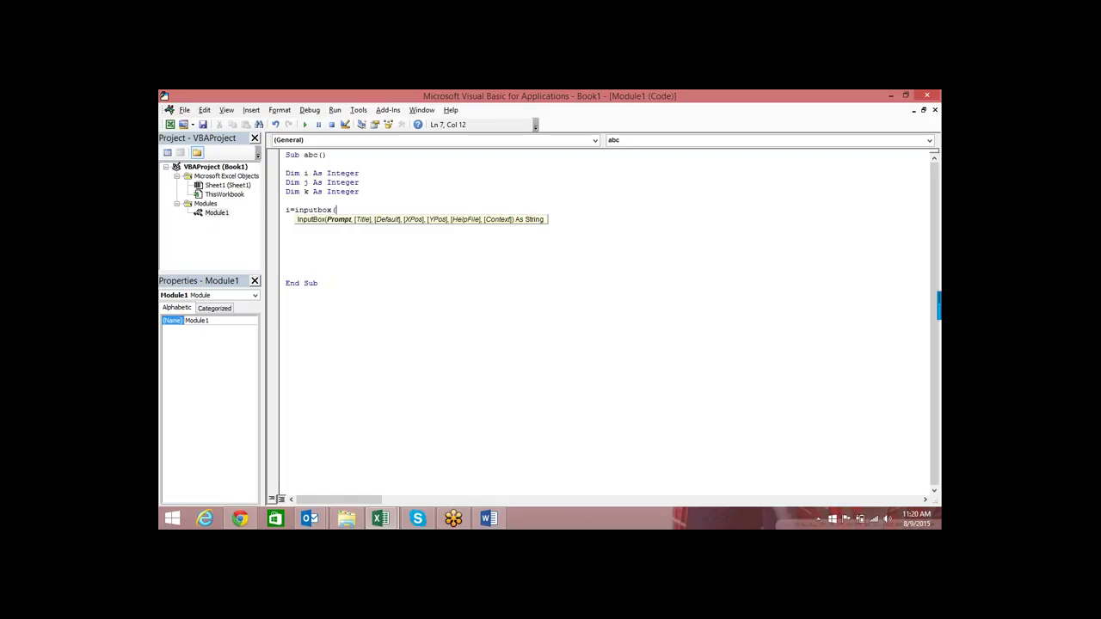
{"action": "type", "text": "\"Ente"}
{"action": "type", "text": "r fi"}
{"action": "type", "text": "rst numbe"}
{"action": "type", "text": "r\")"}
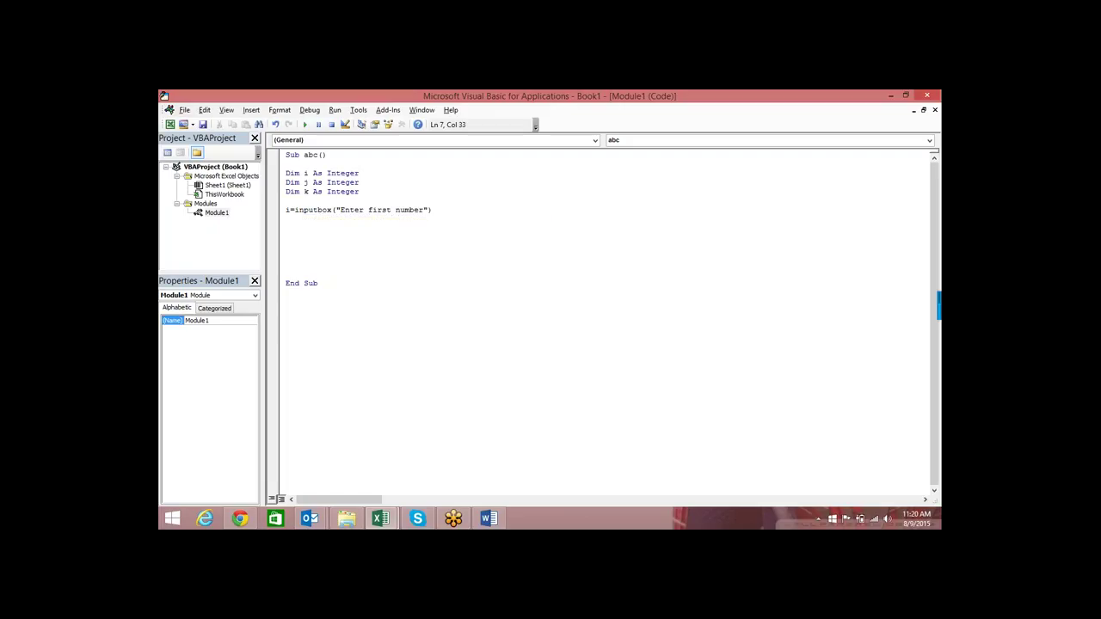
{"action": "key", "text": "Return"}
{"action": "left_click", "coordinate": [328, 212]}
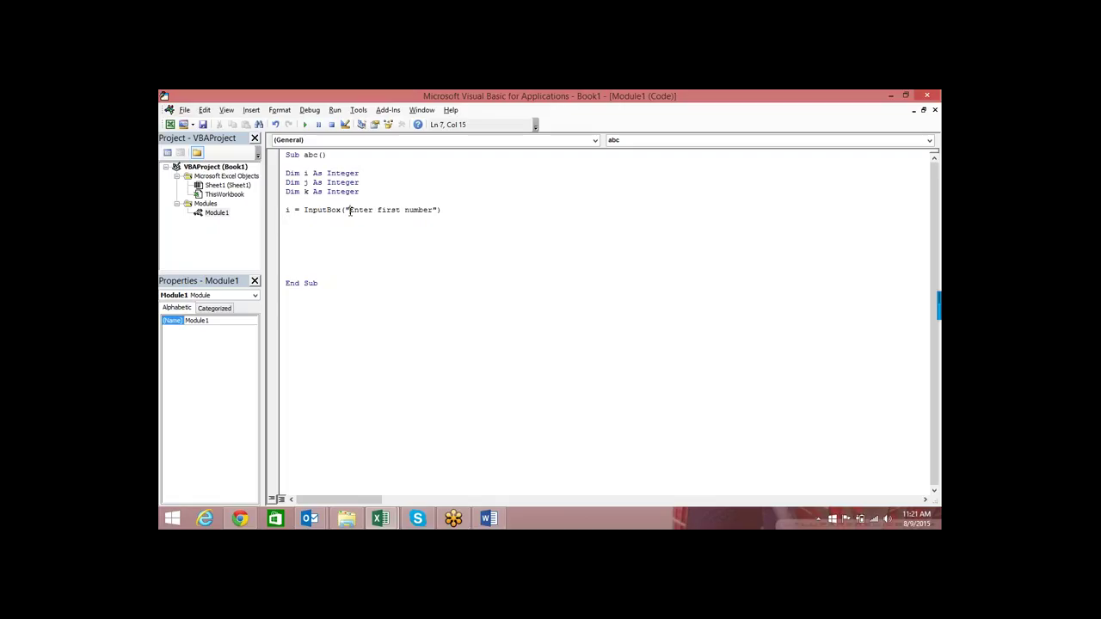
{"action": "left_click_drag", "start_coordinate": [443, 210], "coordinate": [305, 209]}
{"action": "key", "text": "ctrl+c"}
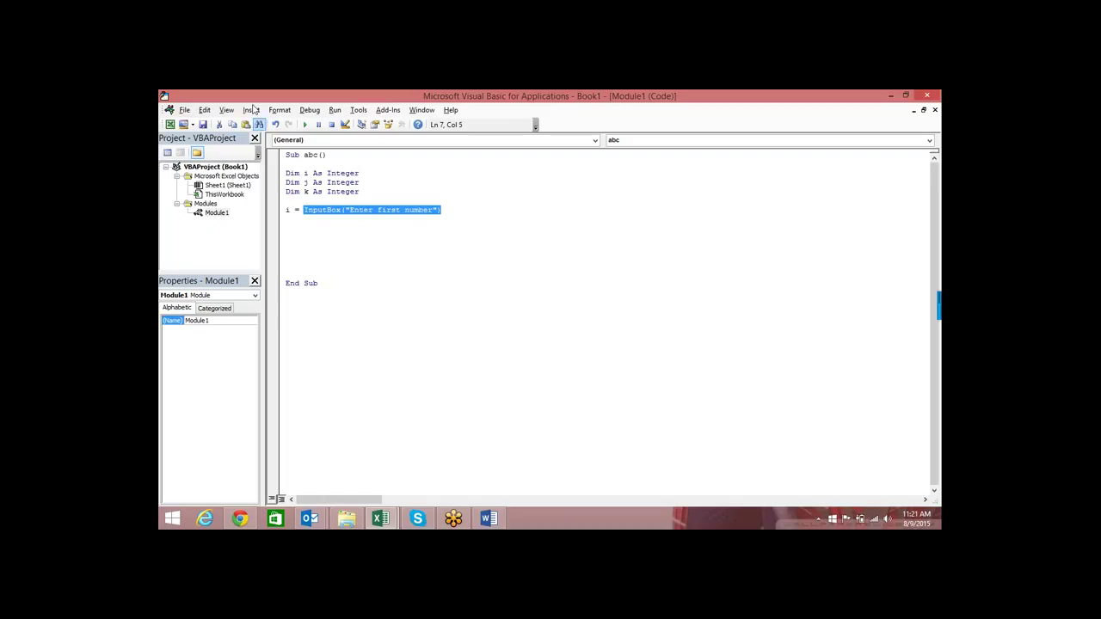
Step: Show the Immediate window and run the pasted InputBox expression to test the prompt
{"action": "left_click", "coordinate": [226, 112]}
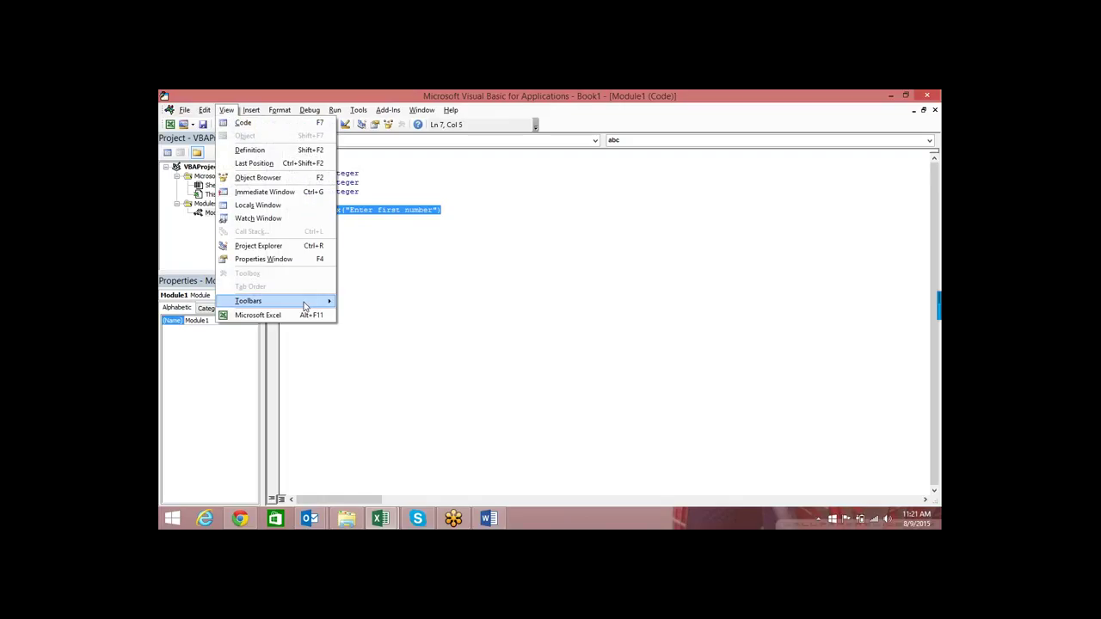
{"action": "left_click", "coordinate": [291, 197]}
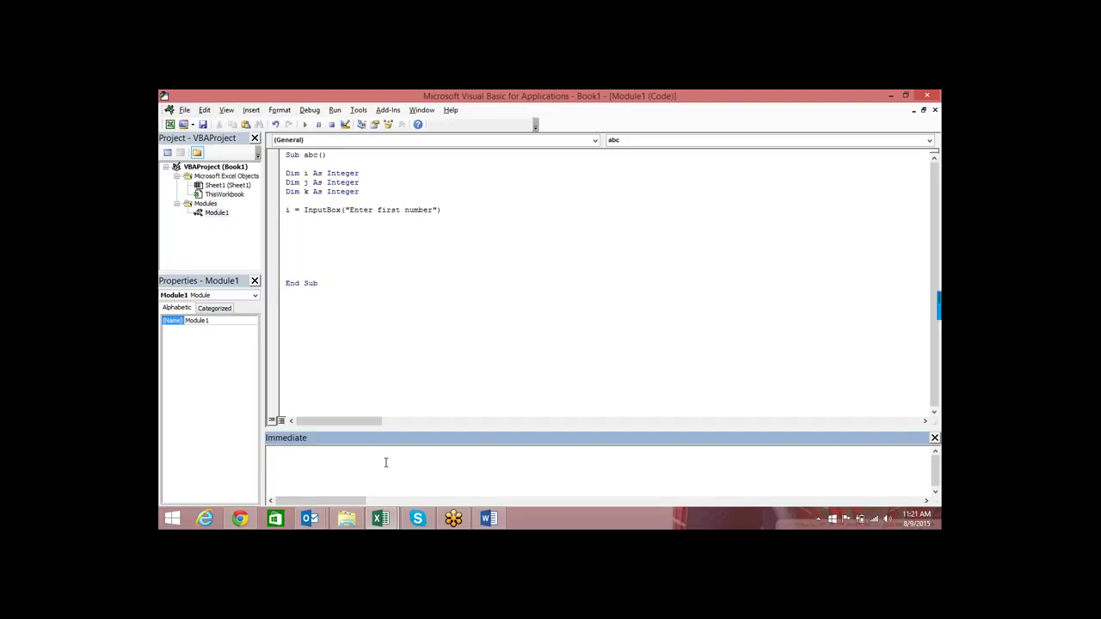
{"action": "left_click", "coordinate": [387, 462]}
{"action": "key", "text": "ctrl+v"}
{"action": "key", "text": "Return"}
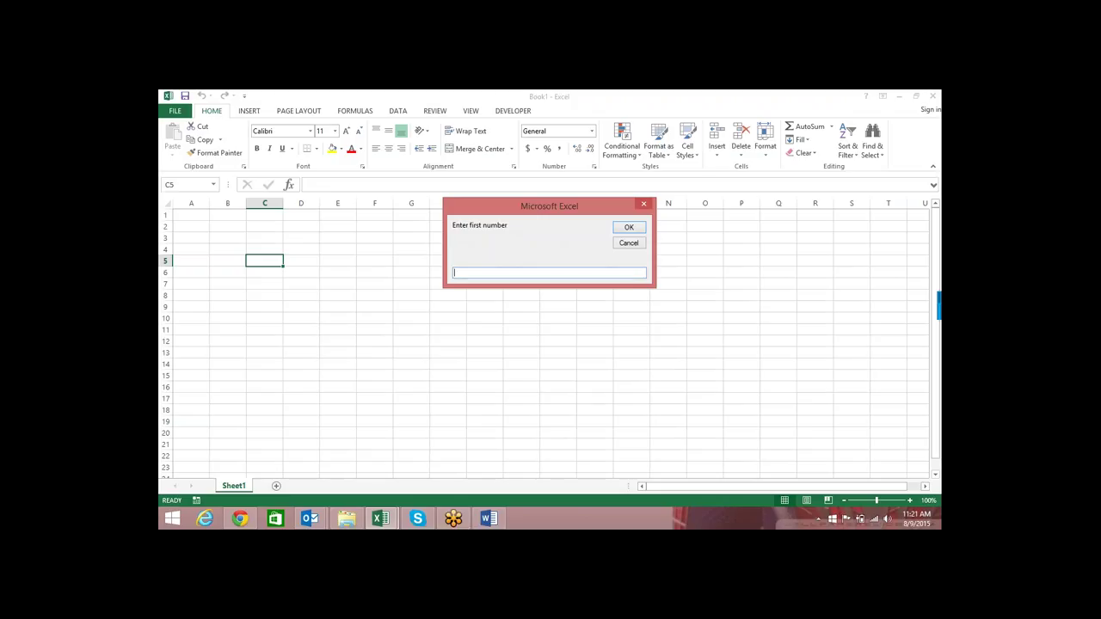
{"action": "type", "text": "sd"}
{"action": "left_click", "coordinate": [637, 229]}
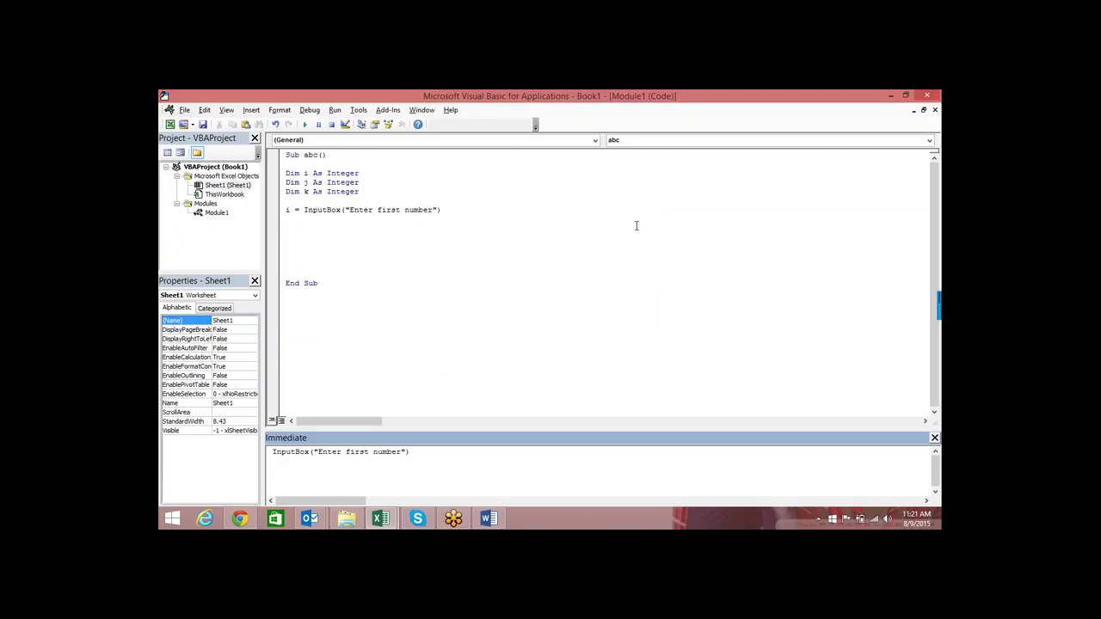
Step: Delete the test statement from the Immediate window and return to the code
{"action": "left_click", "coordinate": [234, 430]}
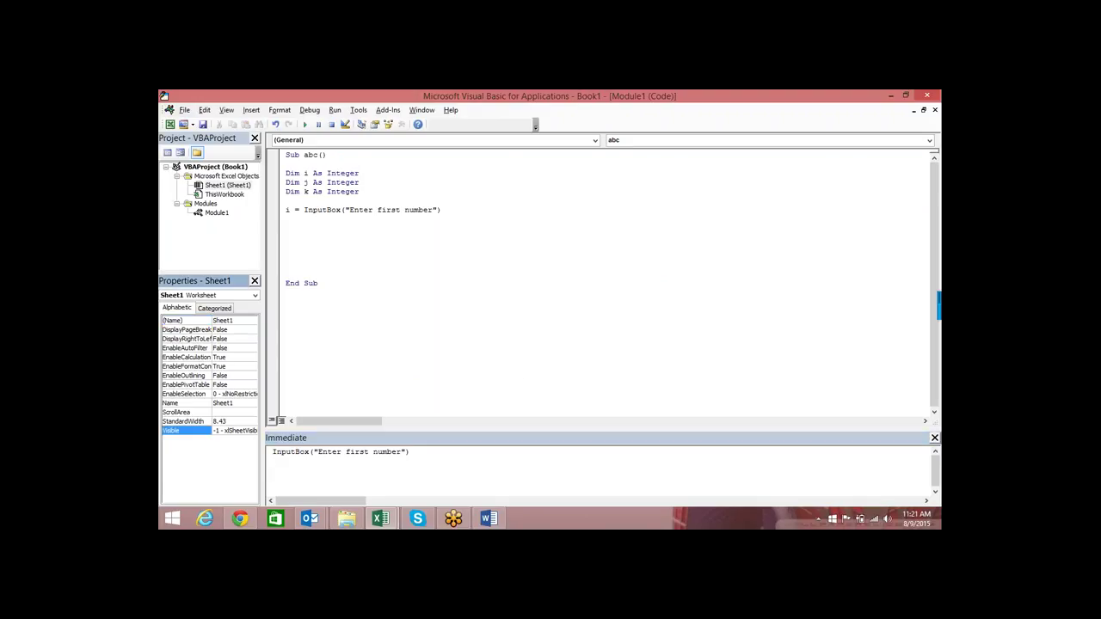
{"action": "left_click_drag", "start_coordinate": [441, 469], "coordinate": [391, 452]}
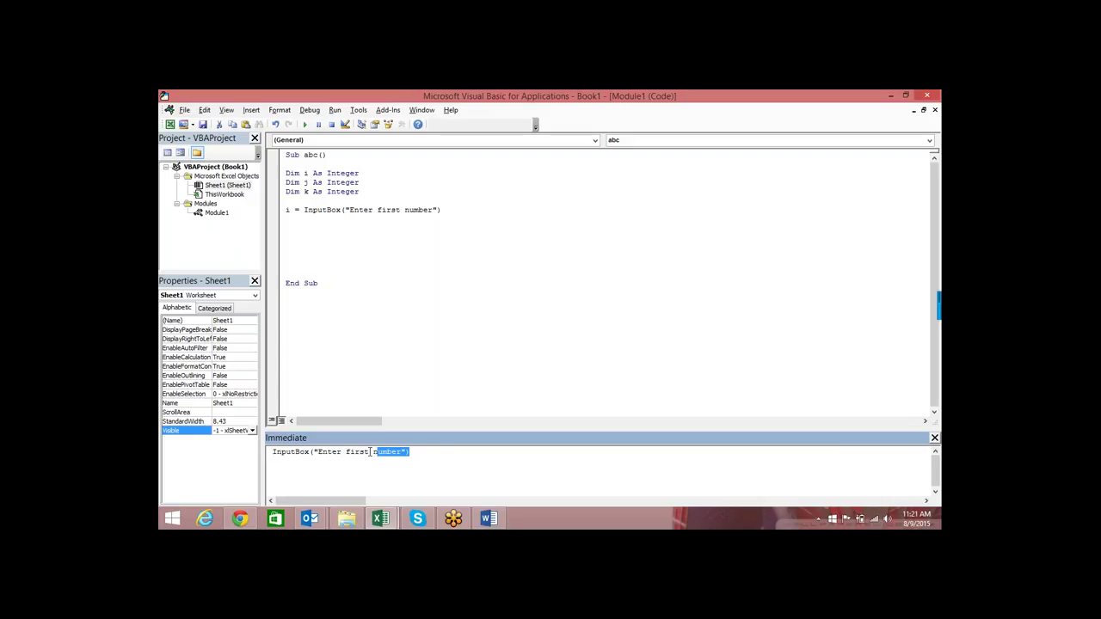
{"action": "left_click_drag", "start_coordinate": [411, 452], "coordinate": [272, 454]}
{"action": "key", "text": "Delete"}
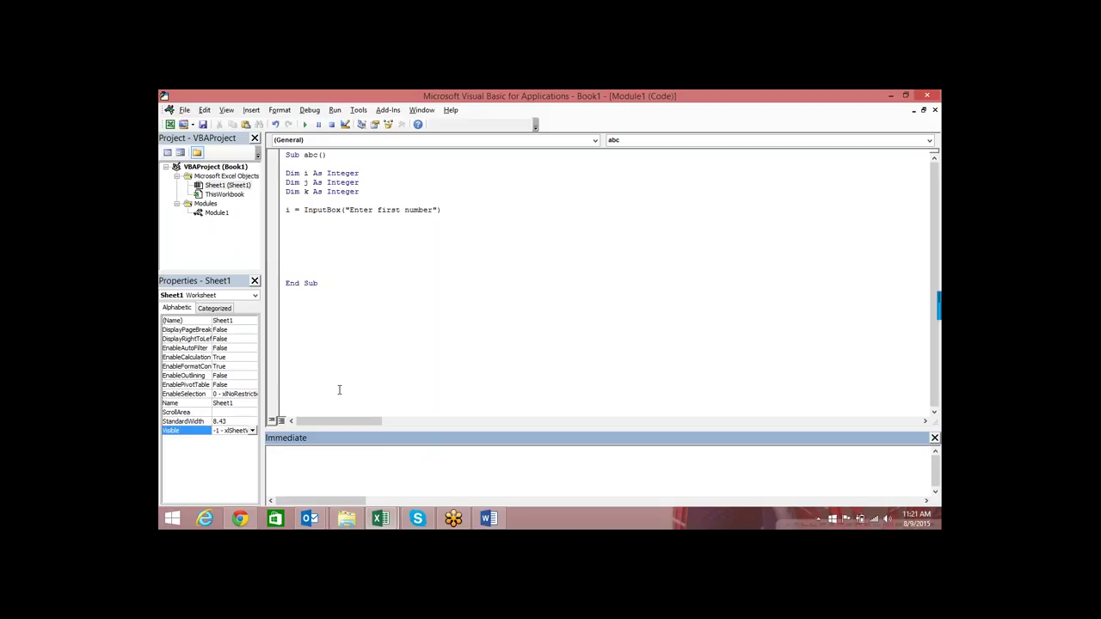
{"action": "left_click", "coordinate": [372, 212]}
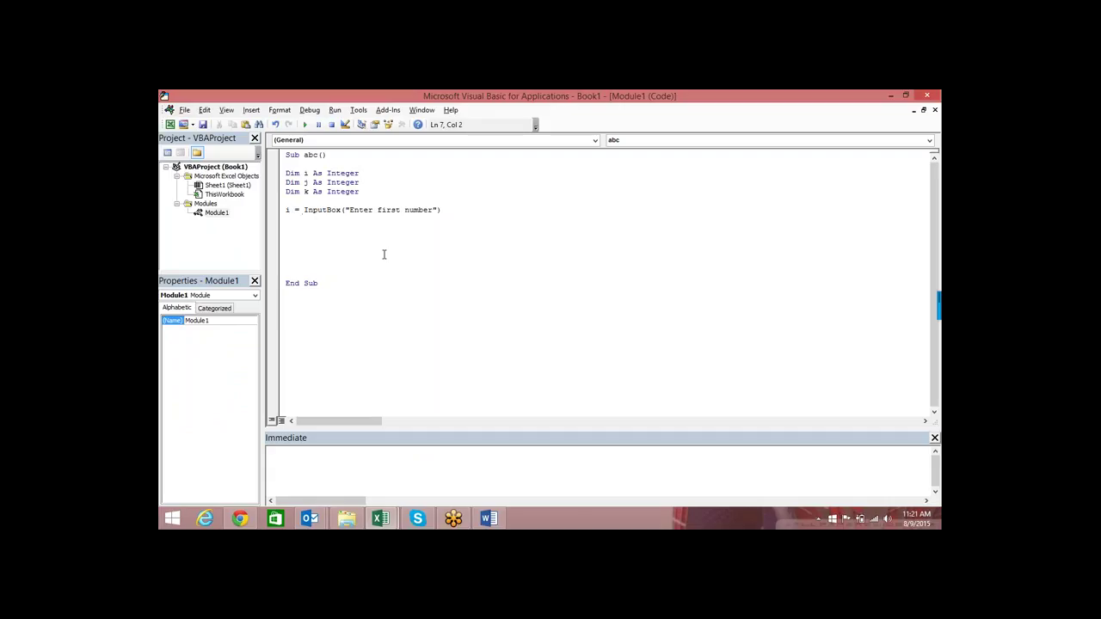
Step: Add j = InputBox("Enter Second number") below the first InputBox, followed by a blank line
{"action": "left_click", "coordinate": [226, 110]}
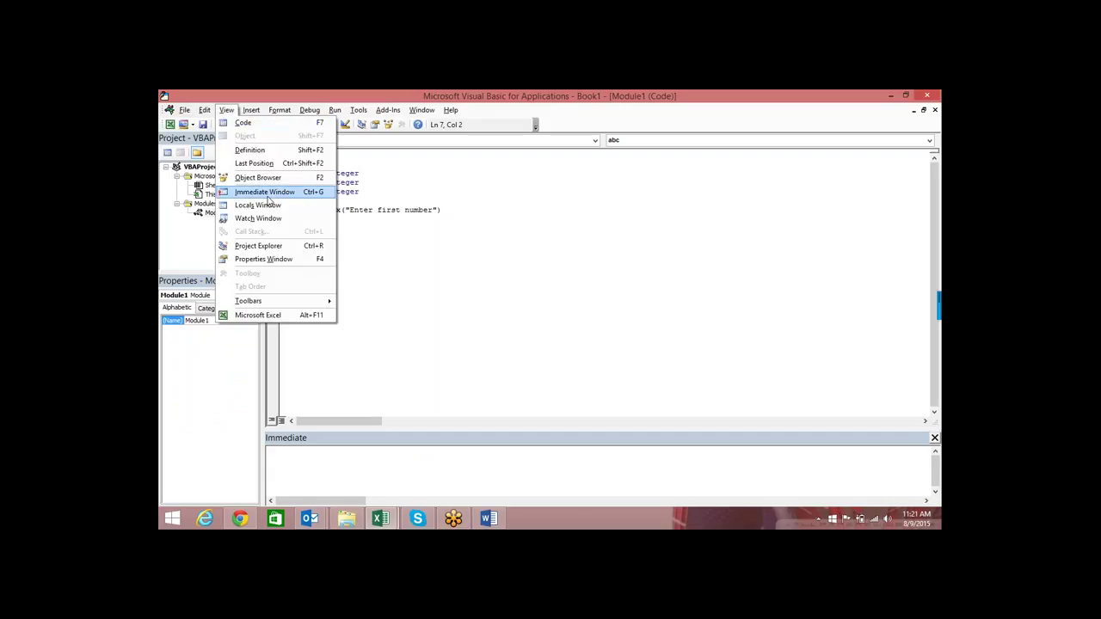
{"action": "left_click", "coordinate": [469, 217]}
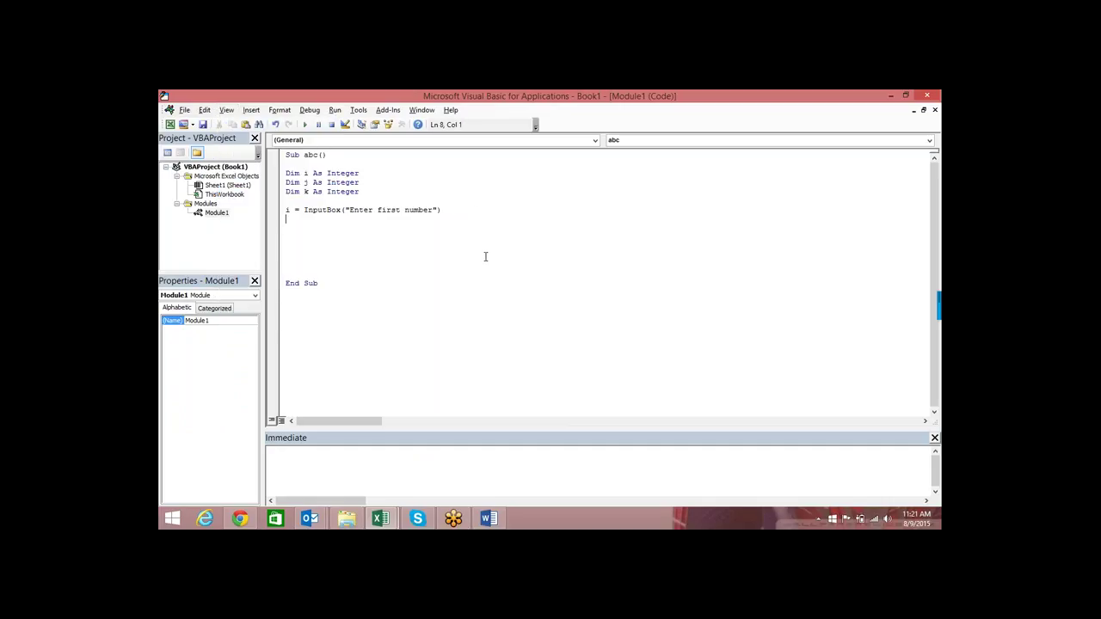
{"action": "type", "text": "j="}
{"action": "type", "text": "input"}
{"action": "type", "text": "box("}
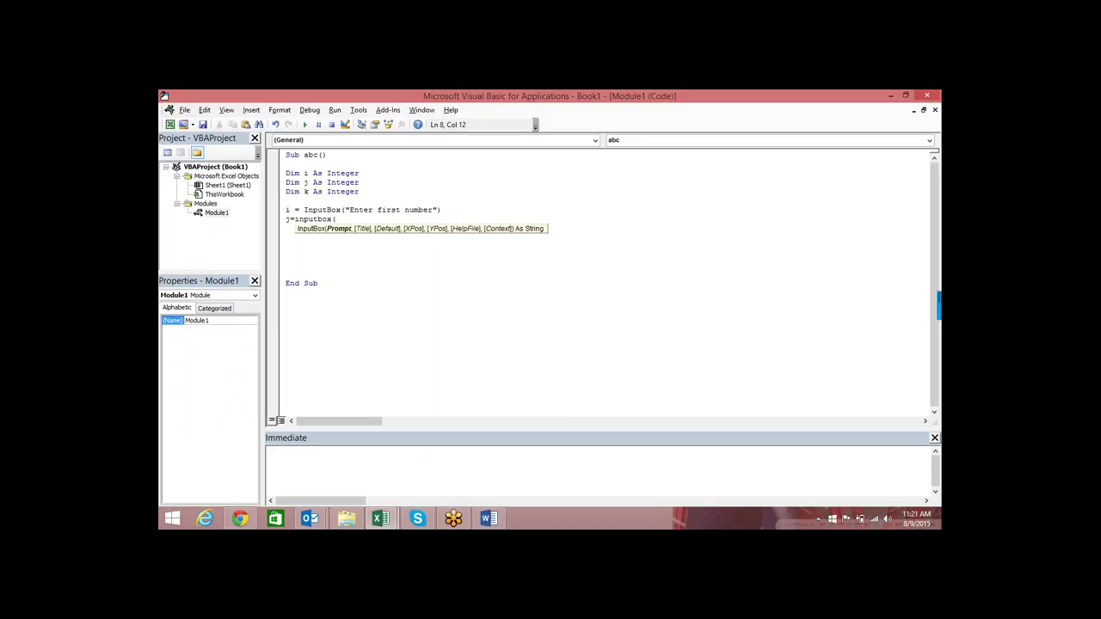
{"action": "type", "text": "\"Enter "}
{"action": "type", "text": "Secon"}
{"action": "type", "text": "d num"}
{"action": "type", "text": "ber\""}
{"action": "type", "text": ")"}
{"action": "key", "text": "Return"}
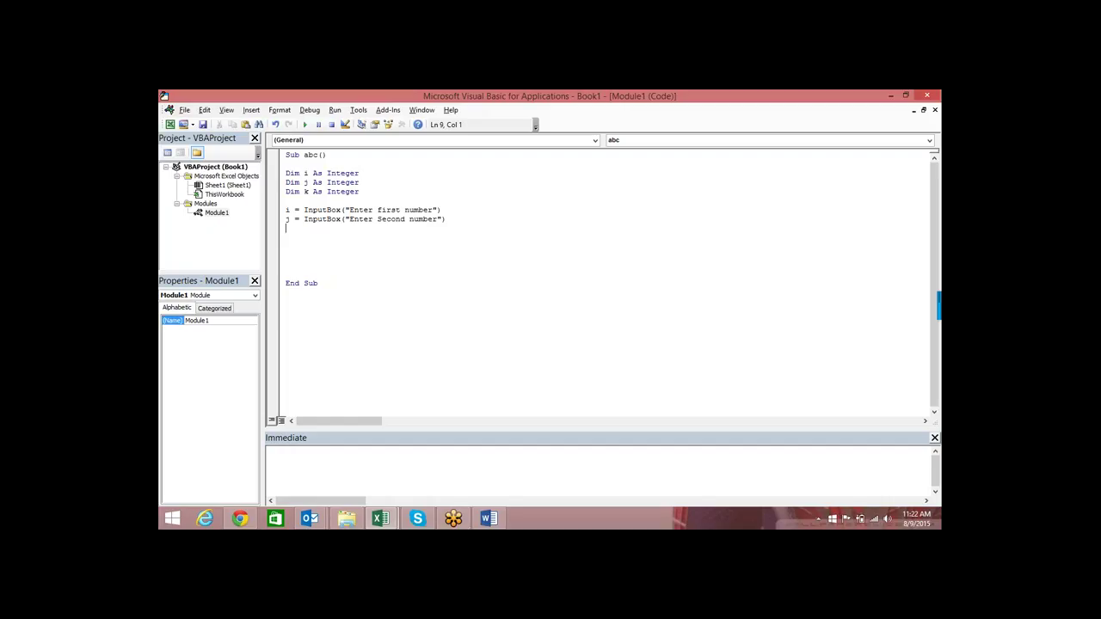
{"action": "key", "text": "Return"}
{"action": "left_click", "coordinate": [351, 219]}
{"action": "key", "text": "alt+Tab"}
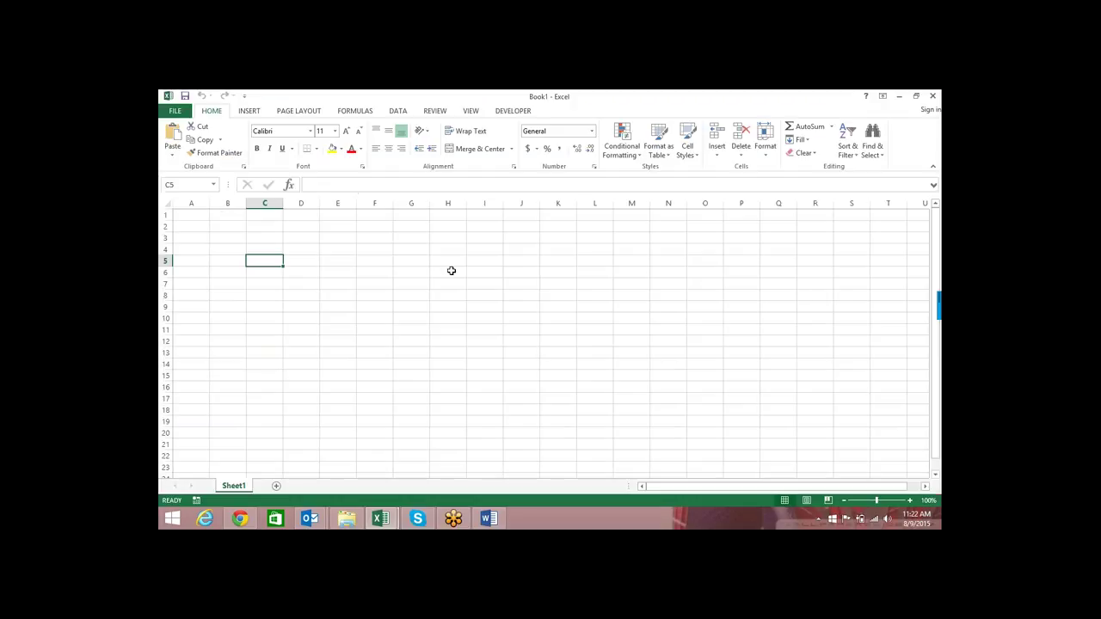
Step: Add the line k = i + j on line 10 below the InputBox lines
{"action": "key", "text": "alt+Tab"}
{"action": "key", "text": "alt+Tab"}
{"action": "key", "text": "alt+Tab"}
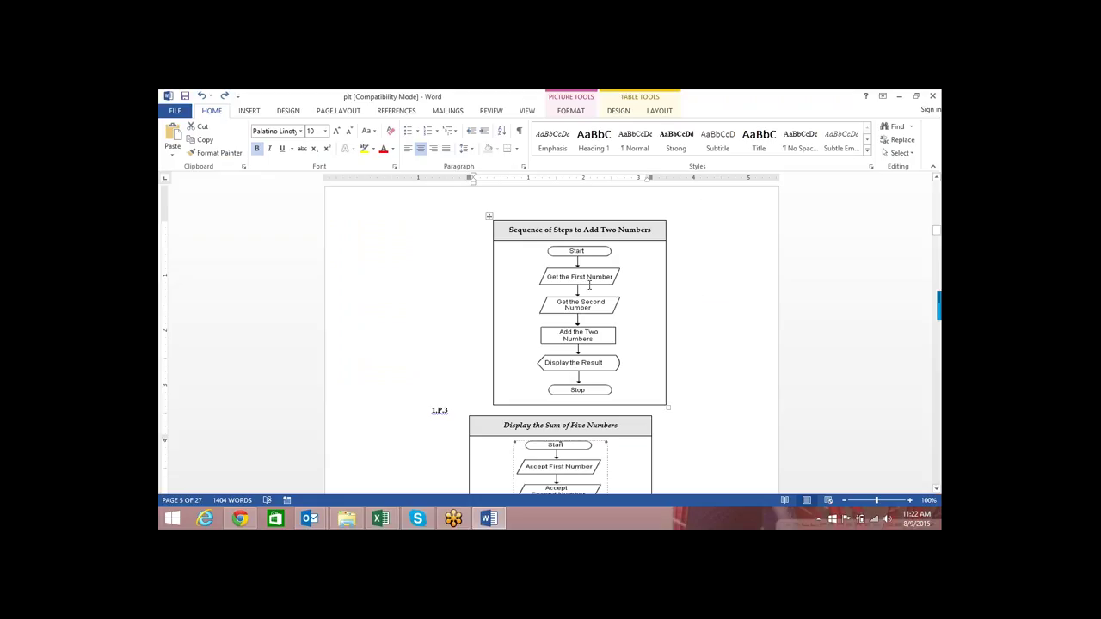
{"action": "left_click", "coordinate": [573, 315]}
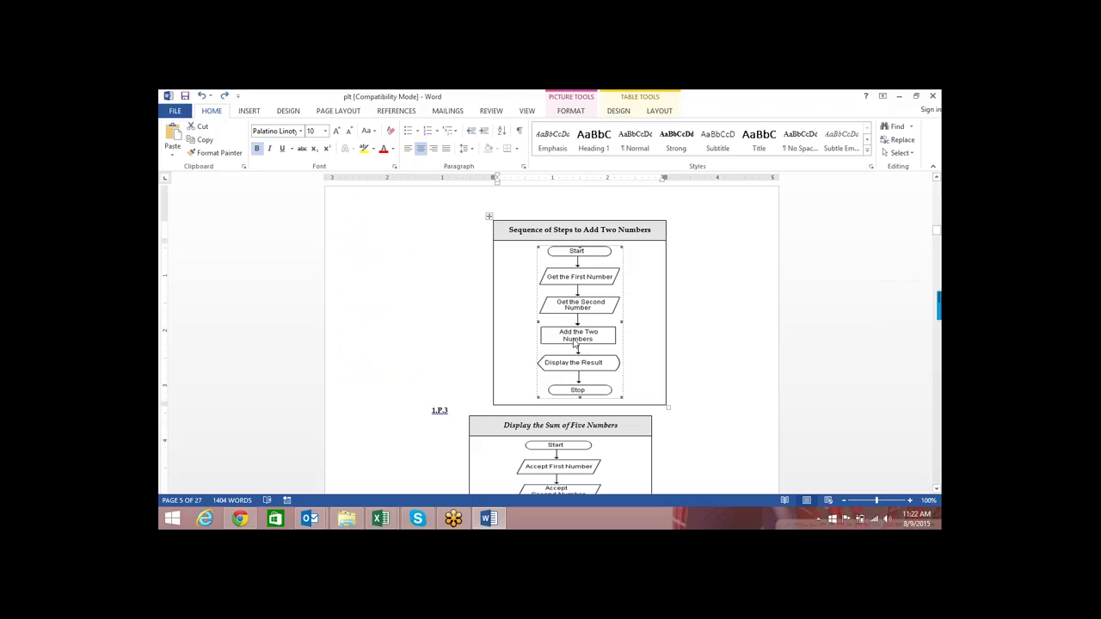
{"action": "key", "text": "alt+Tab"}
{"action": "left_click", "coordinate": [335, 240]}
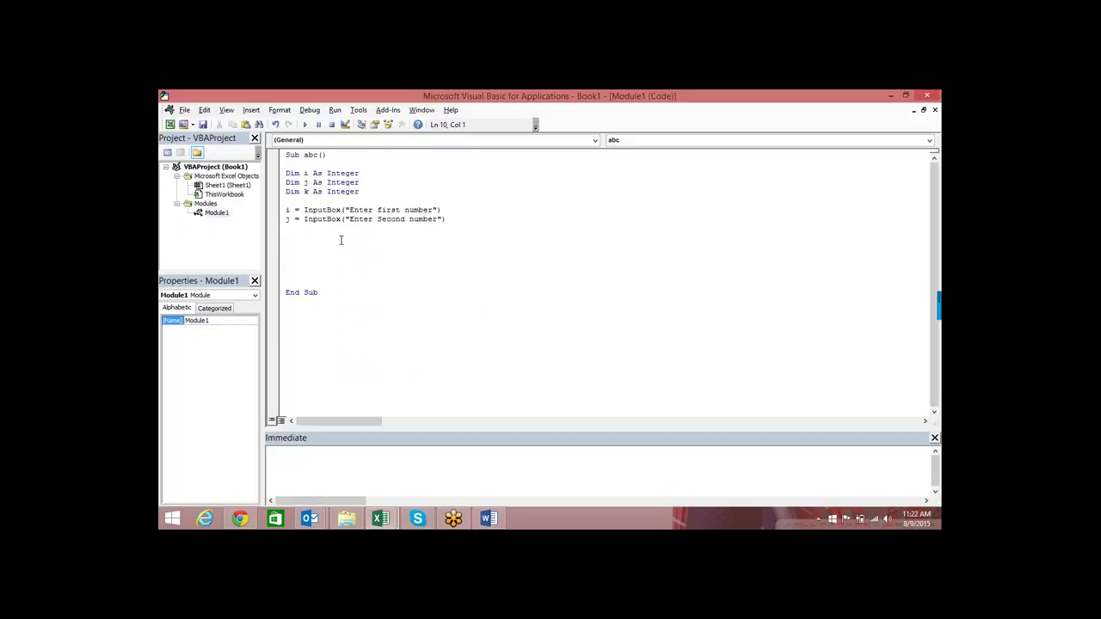
{"action": "type", "text": "k"}
{"action": "type", "text": "i+"}
{"action": "type", "text": "j"}
{"action": "key", "text": "Return"}
{"action": "left_click_drag", "start_coordinate": [328, 238], "coordinate": [304, 236]}
Step: Add MsgBox (k) on the next line to display the sum
{"action": "left_click", "coordinate": [300, 255]}
{"action": "key", "text": "alt+Tab"}
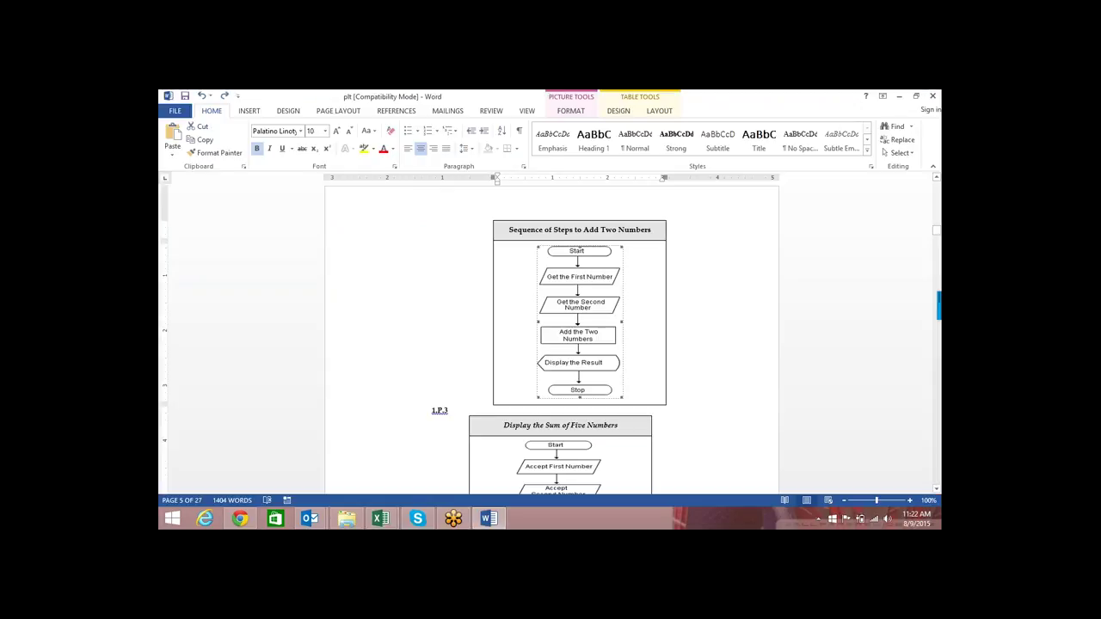
{"action": "key", "text": "alt+Tab"}
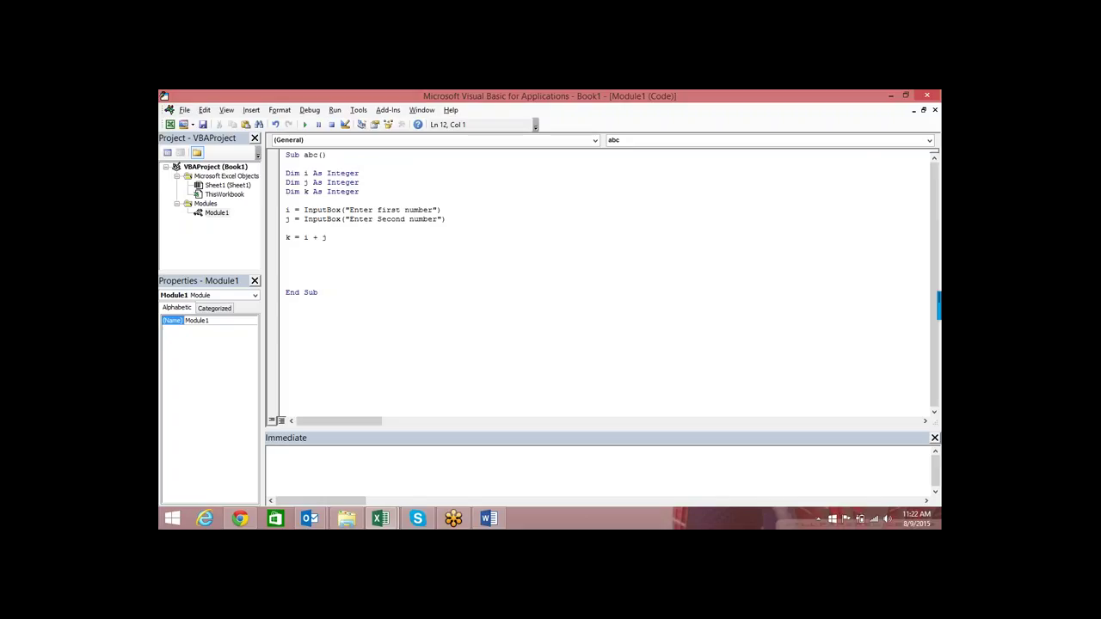
{"action": "type", "text": "msg"}
{"action": "type", "text": "box"}
{"action": "type", "text": "(k"}
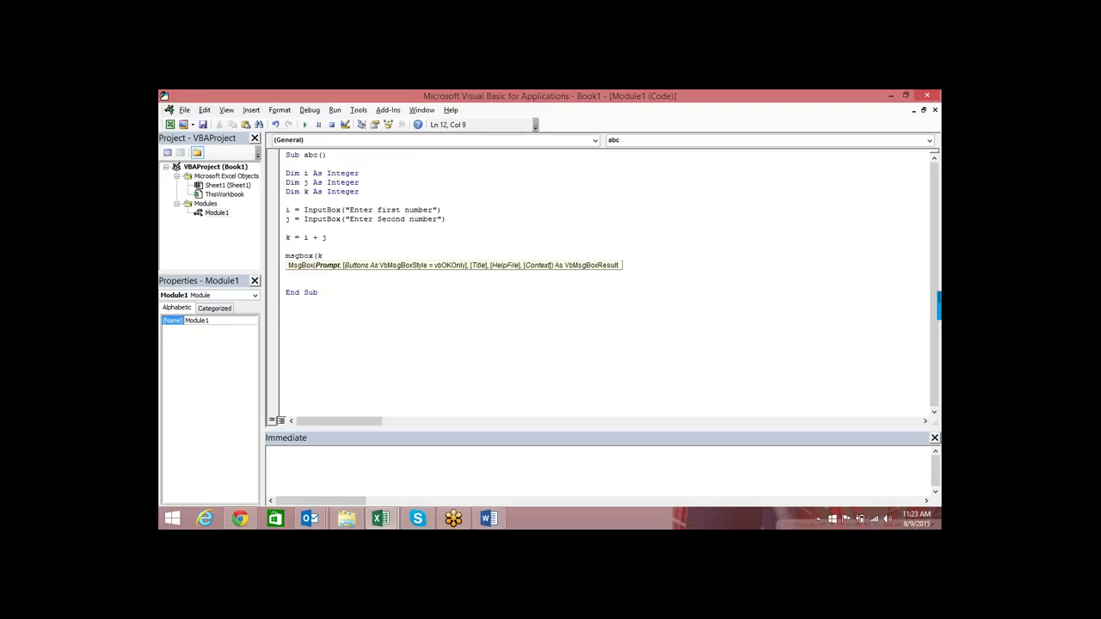
{"action": "type", "text": ")"}
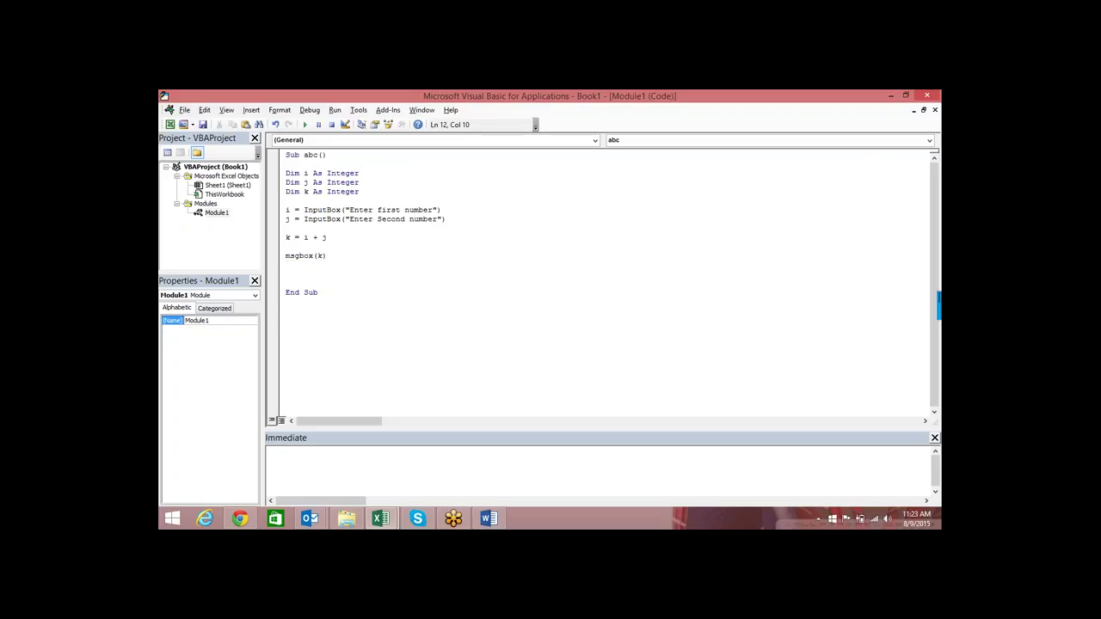
{"action": "key", "text": "Return"}
{"action": "left_click", "coordinate": [388, 244]}
{"action": "left_click", "coordinate": [366, 257]}
Step: Step through abc with F8, entering 10 and 20 at the two prompts
{"action": "key", "text": "F8"}
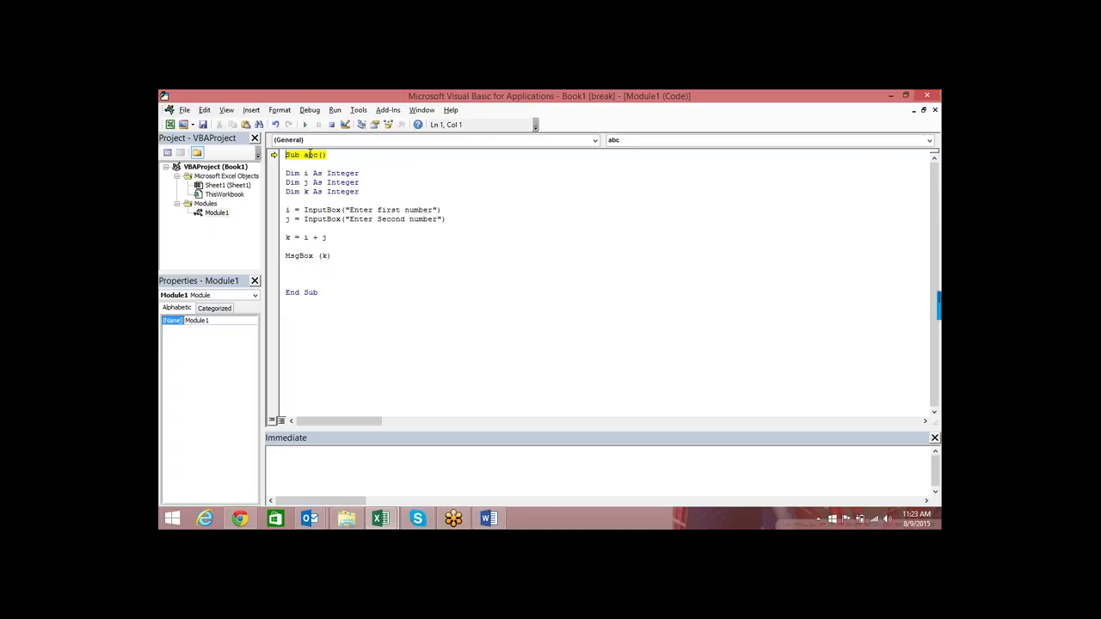
{"action": "key", "text": "F8"}
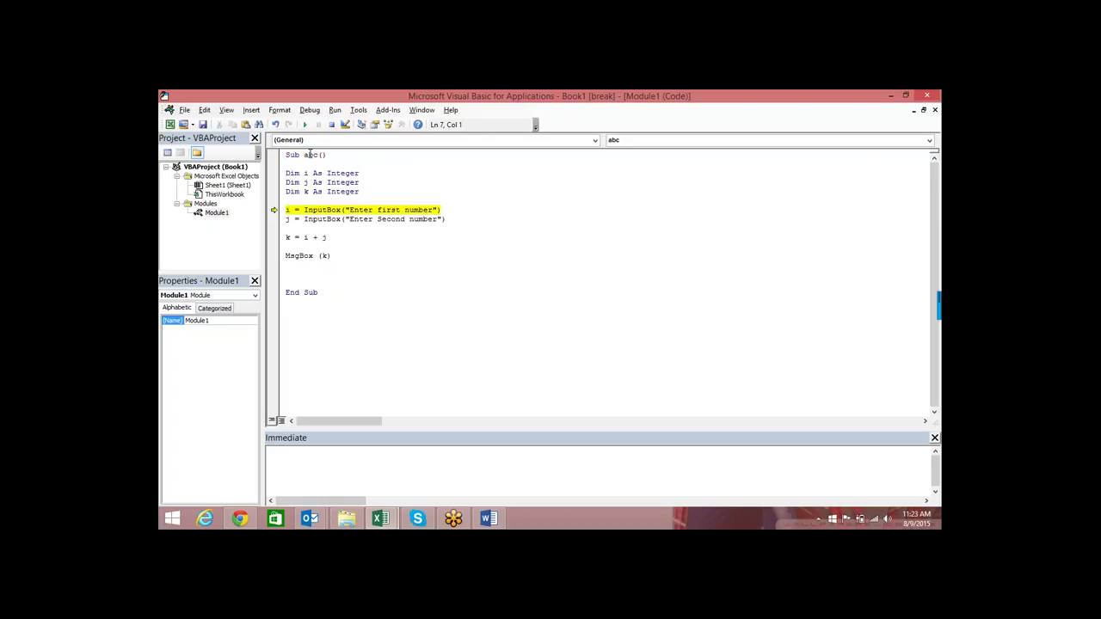
{"action": "key", "text": "F8"}
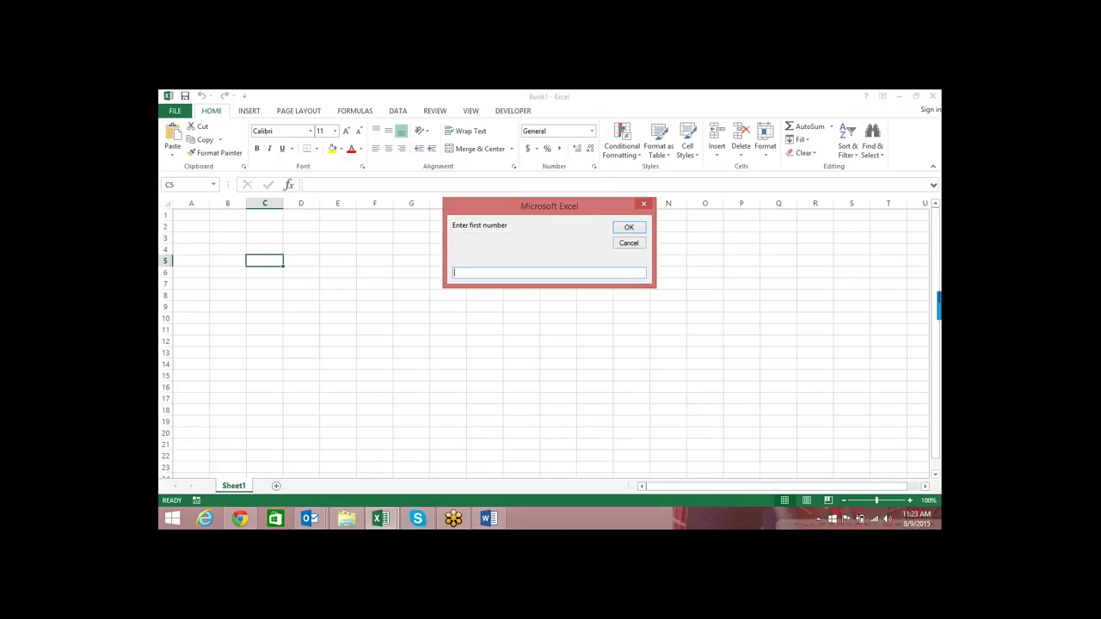
{"action": "type", "text": "10"}
{"action": "left_click", "coordinate": [629, 228]}
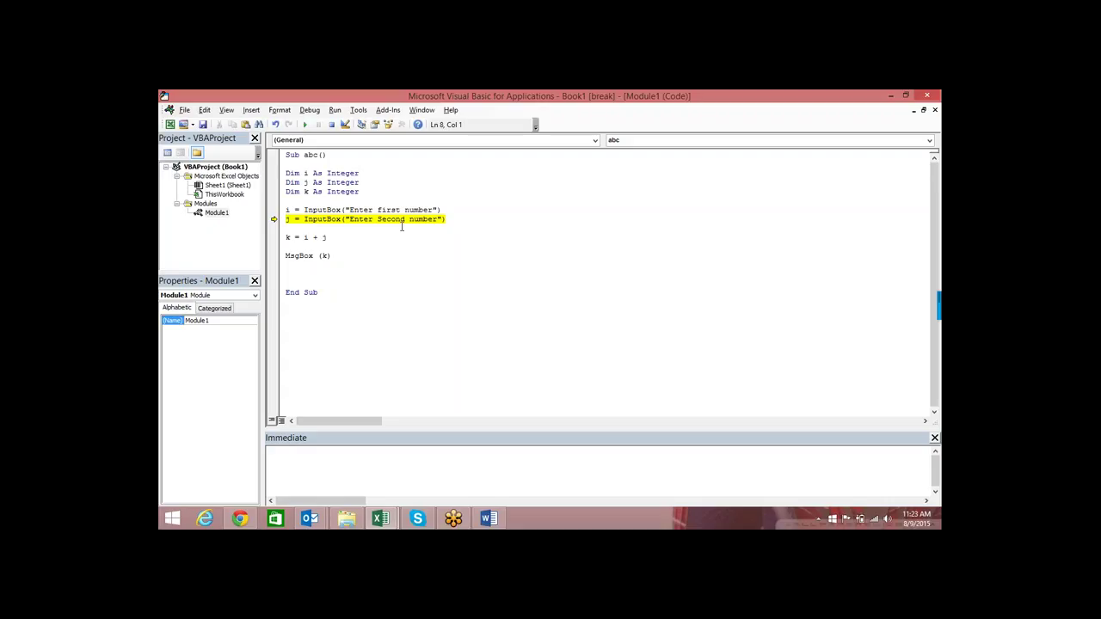
{"action": "key", "text": "F8"}
{"action": "type", "text": "20"}
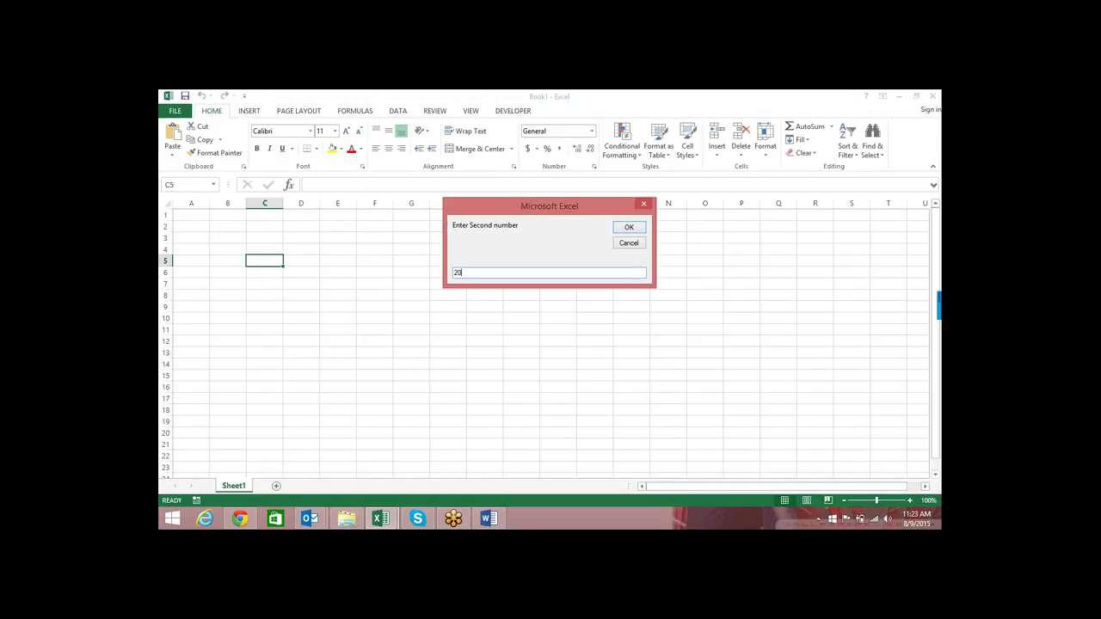
{"action": "left_click", "coordinate": [627, 229]}
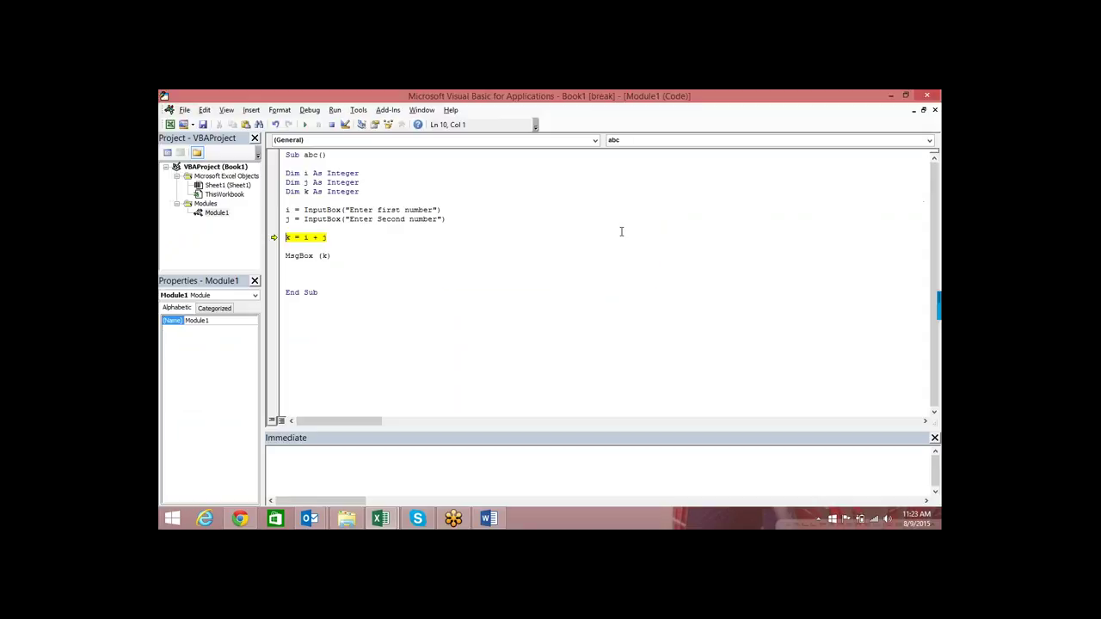
Step: Step through the addition and the MsgBox showing 30, then finish the macro
{"action": "mouse_move", "coordinate": [288, 211]}
{"action": "mouse_move", "coordinate": [288, 238]}
{"action": "key", "text": "F8"}
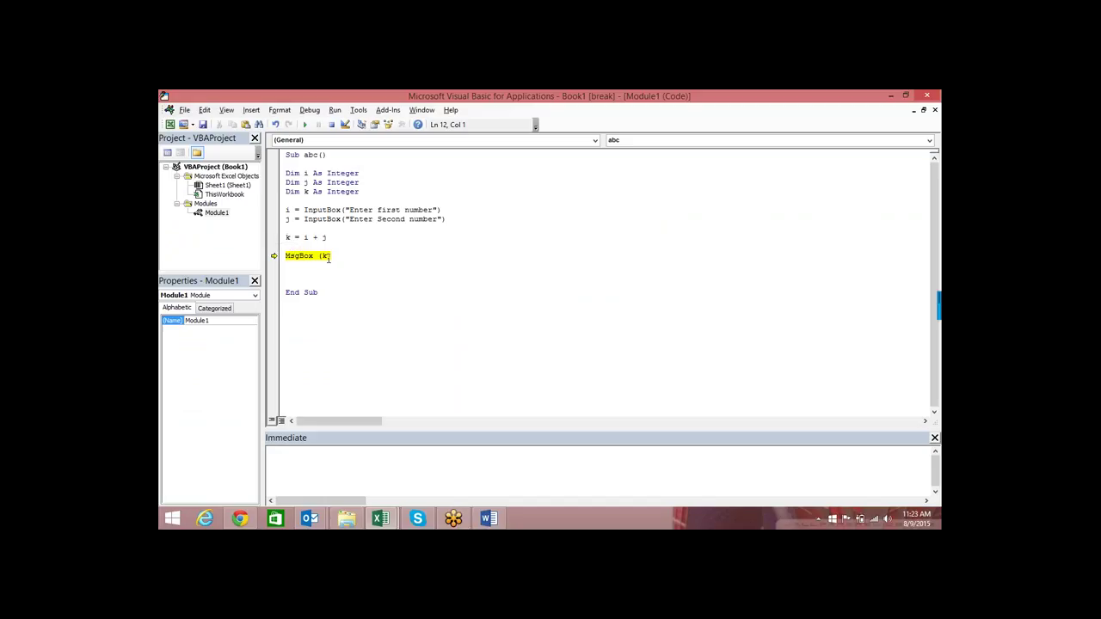
{"action": "mouse_move", "coordinate": [326, 259]}
{"action": "key", "text": "F8"}
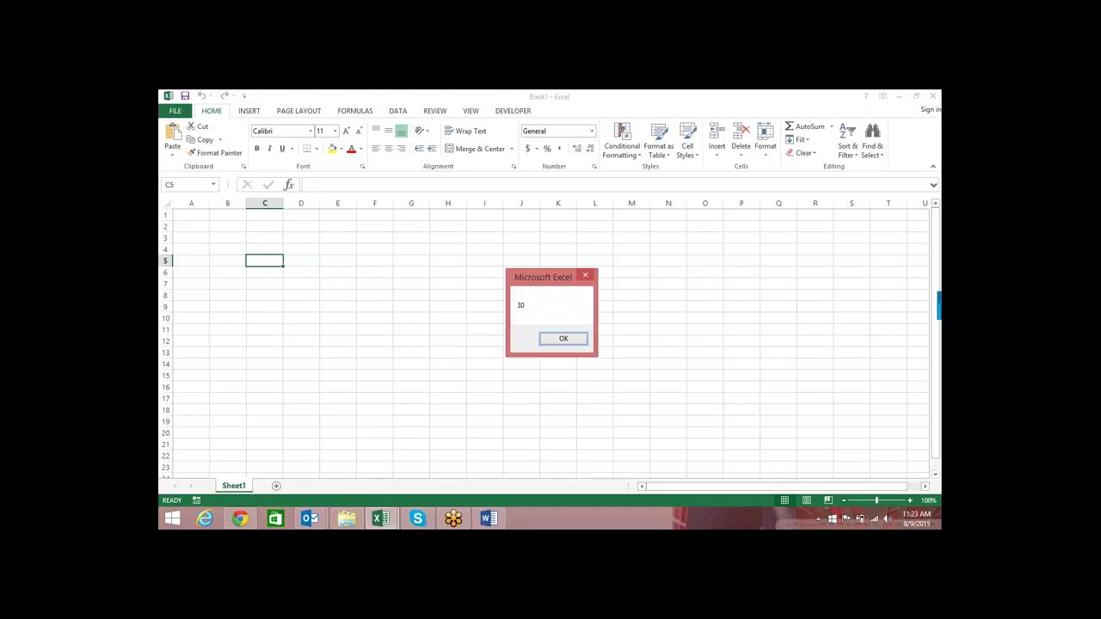
{"action": "left_click", "coordinate": [567, 341]}
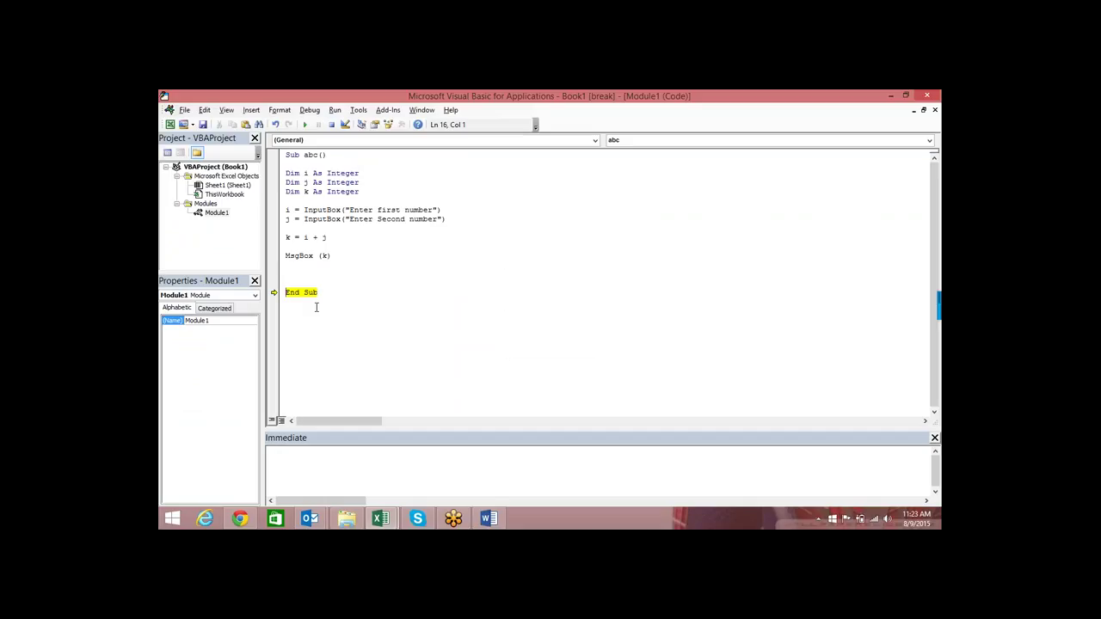
{"action": "key", "text": "F8"}
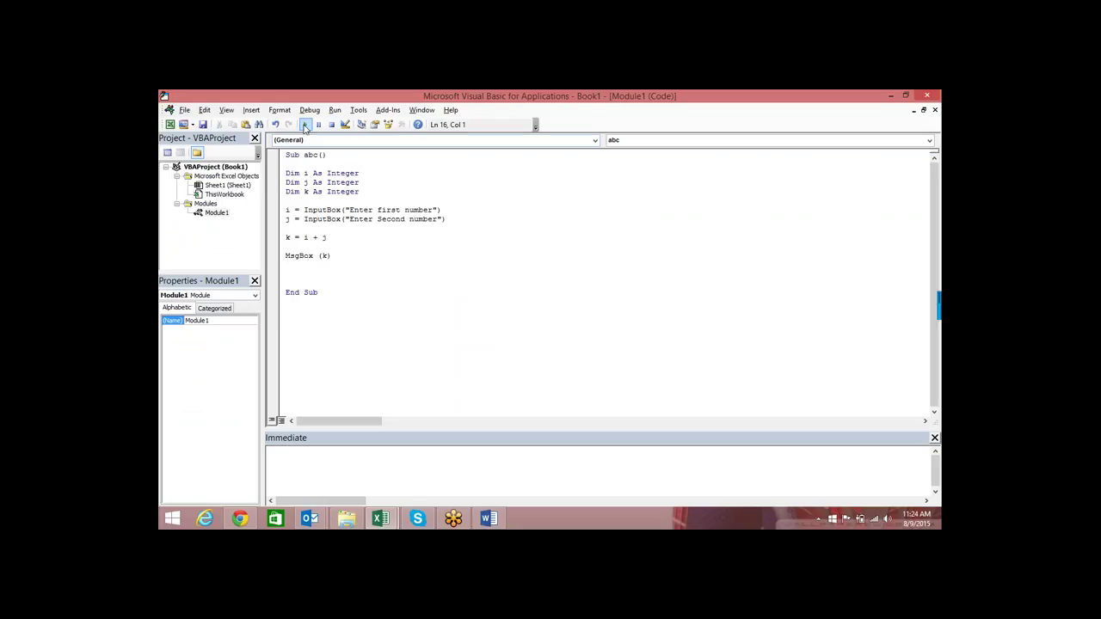
Step: Run Sub abc again with 10 and 20 and dismiss the result message
{"action": "left_click", "coordinate": [305, 126]}
{"action": "type", "text": "10"}
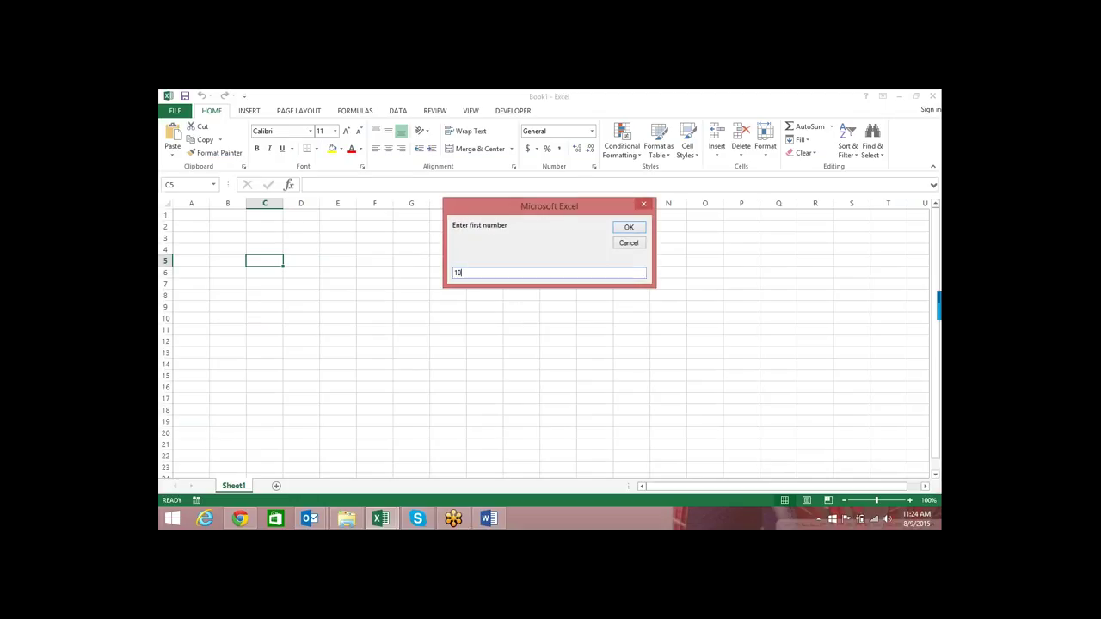
{"action": "key", "text": "Return"}
{"action": "type", "text": "20"}
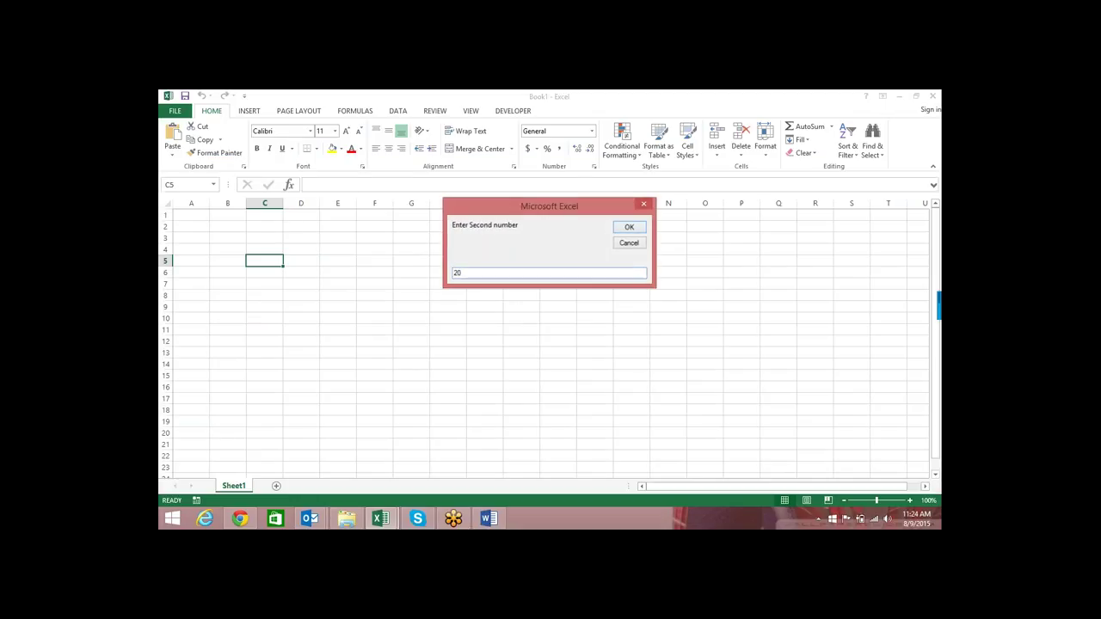
{"action": "key", "text": "Return"}
{"action": "left_click", "coordinate": [564, 340]}
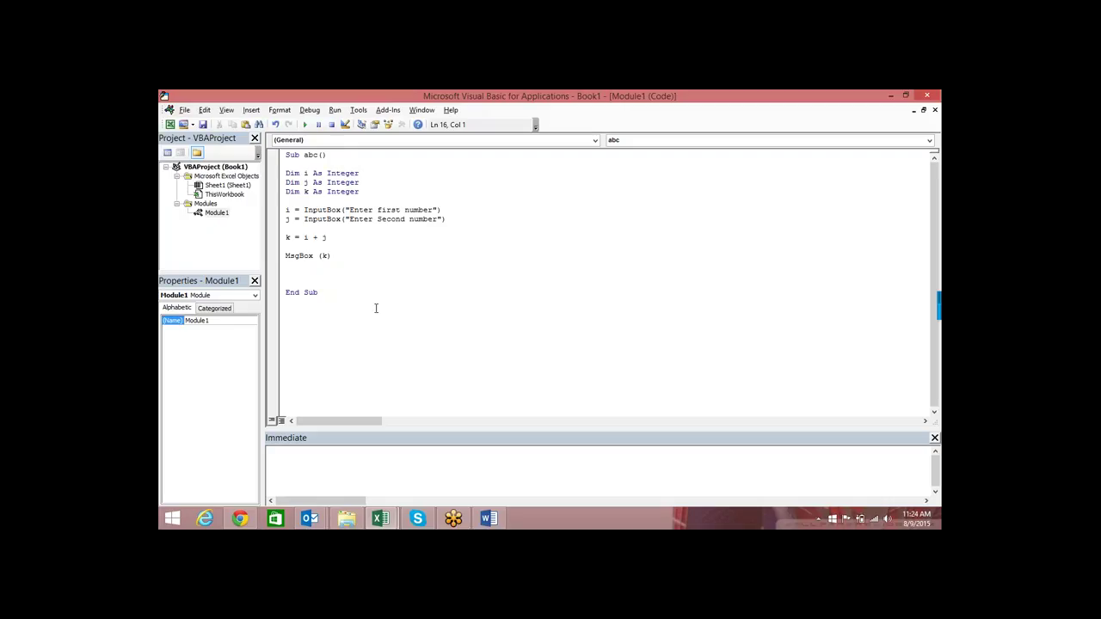
Step: Highlight the three Dim declarations, then return to the Excel workbook
{"action": "left_click", "coordinate": [376, 193]}
{"action": "left_click_drag", "start_coordinate": [376, 192], "coordinate": [285, 173]}
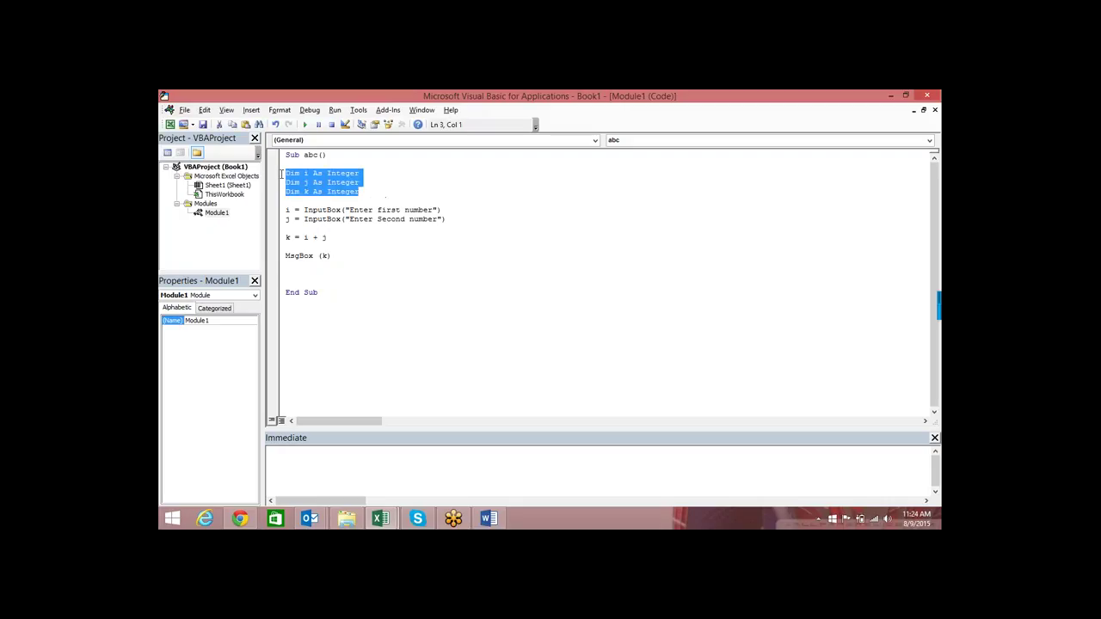
{"action": "left_click", "coordinate": [483, 240]}
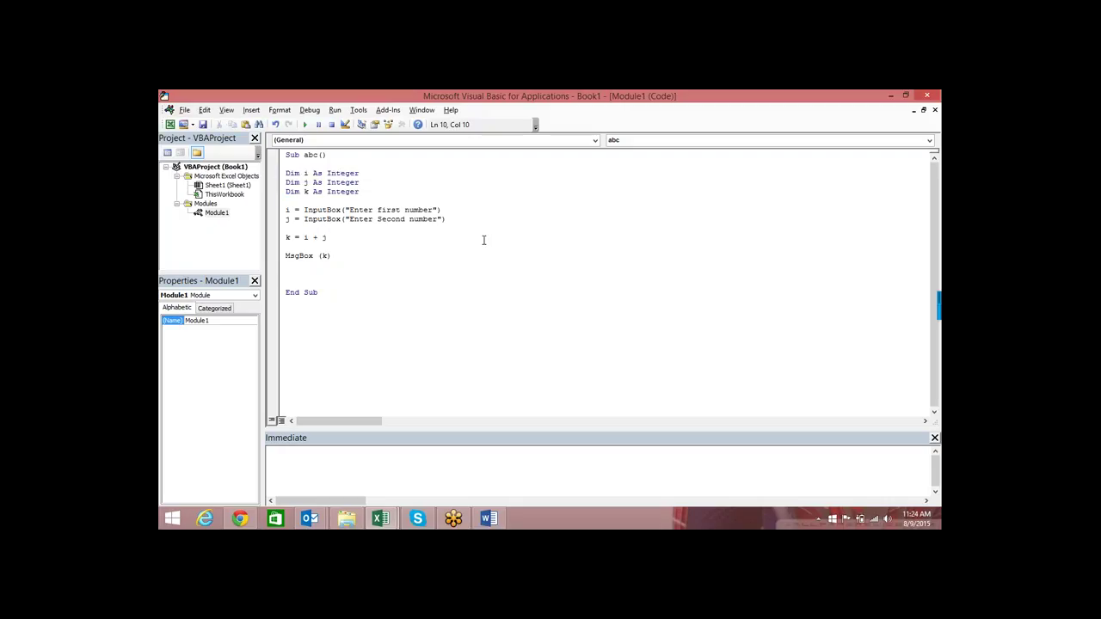
{"action": "key", "text": "alt+Tab"}
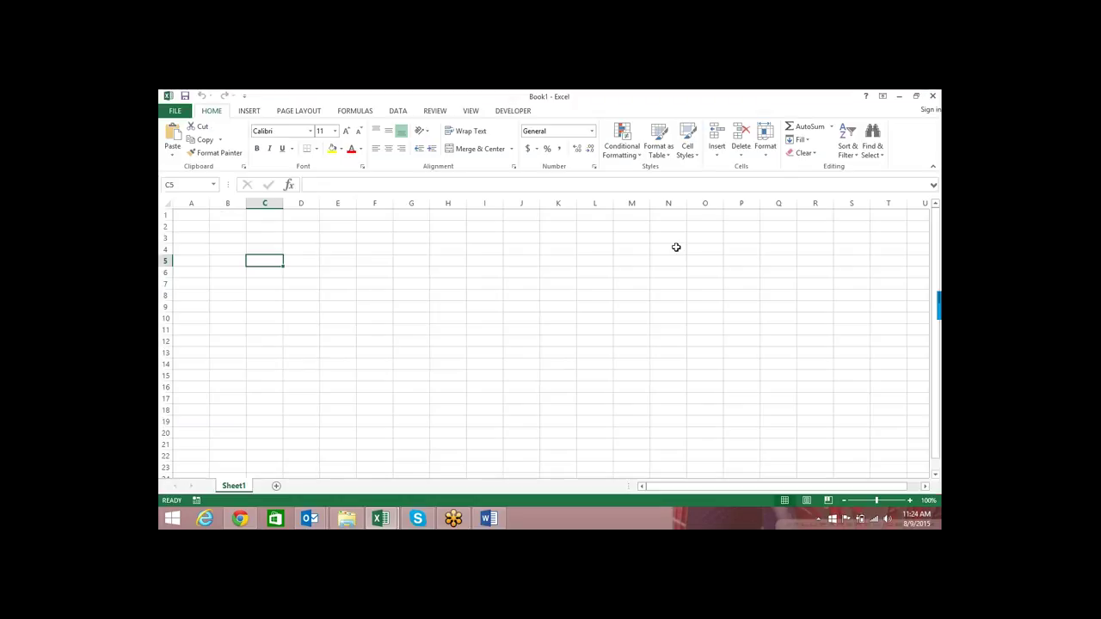
Step: Scroll the plt document past the 1.P.4 product-of-2 flowchart to page 6
{"action": "left_click", "coordinate": [488, 518]}
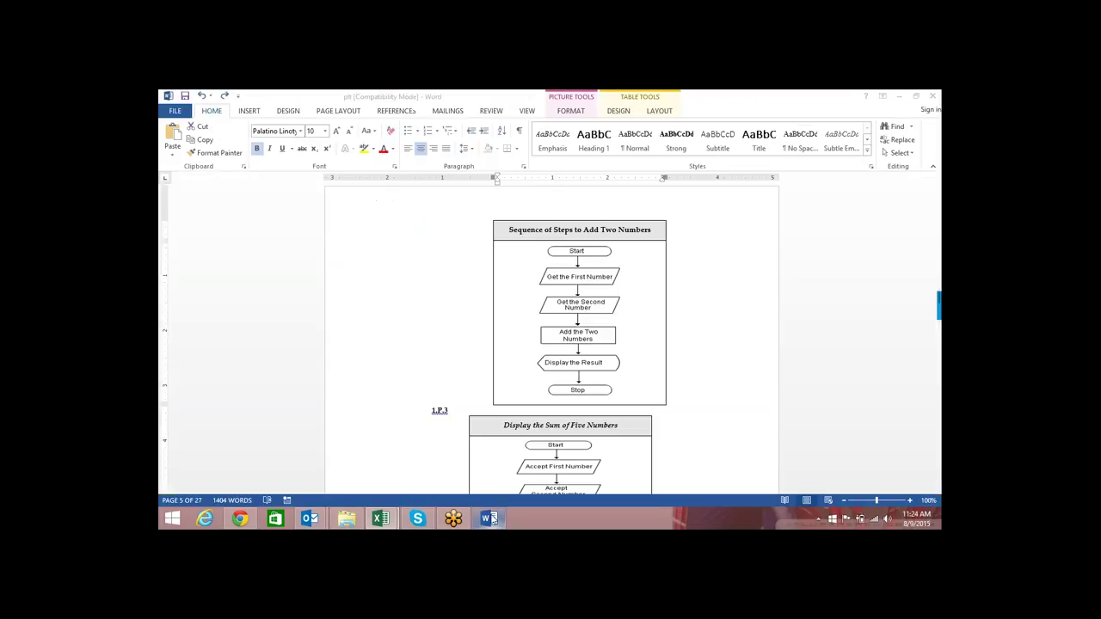
{"action": "scroll", "coordinate": [531, 282], "scroll_direction": "down", "scroll_amount": 2}
{"action": "scroll", "coordinate": [559, 296], "scroll_direction": "down", "scroll_amount": 3}
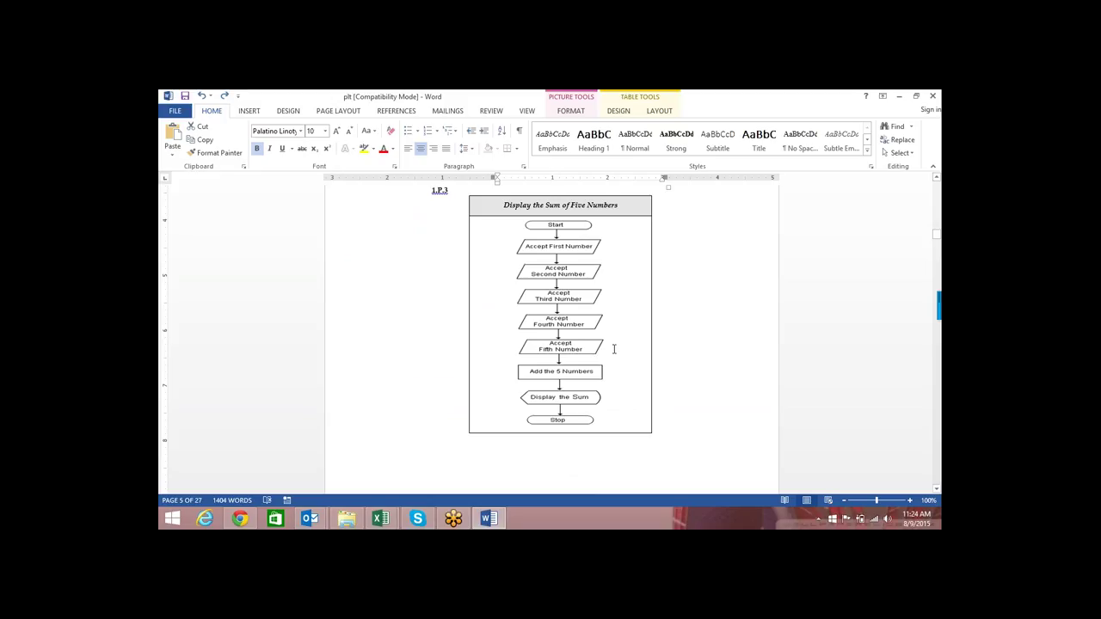
{"action": "scroll", "coordinate": [642, 302], "scroll_direction": "down", "scroll_amount": 3}
{"action": "scroll", "coordinate": [646, 295], "scroll_direction": "down", "scroll_amount": 3}
{"action": "scroll", "coordinate": [647, 295], "scroll_direction": "down", "scroll_amount": 3}
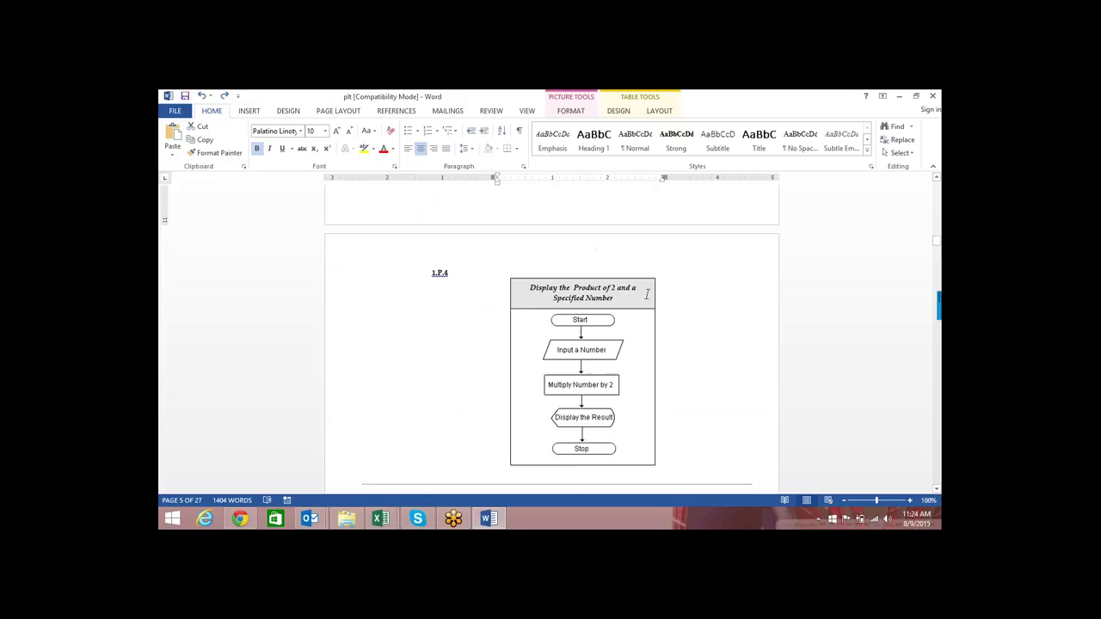
{"action": "scroll", "coordinate": [647, 293], "scroll_direction": "down", "scroll_amount": 1}
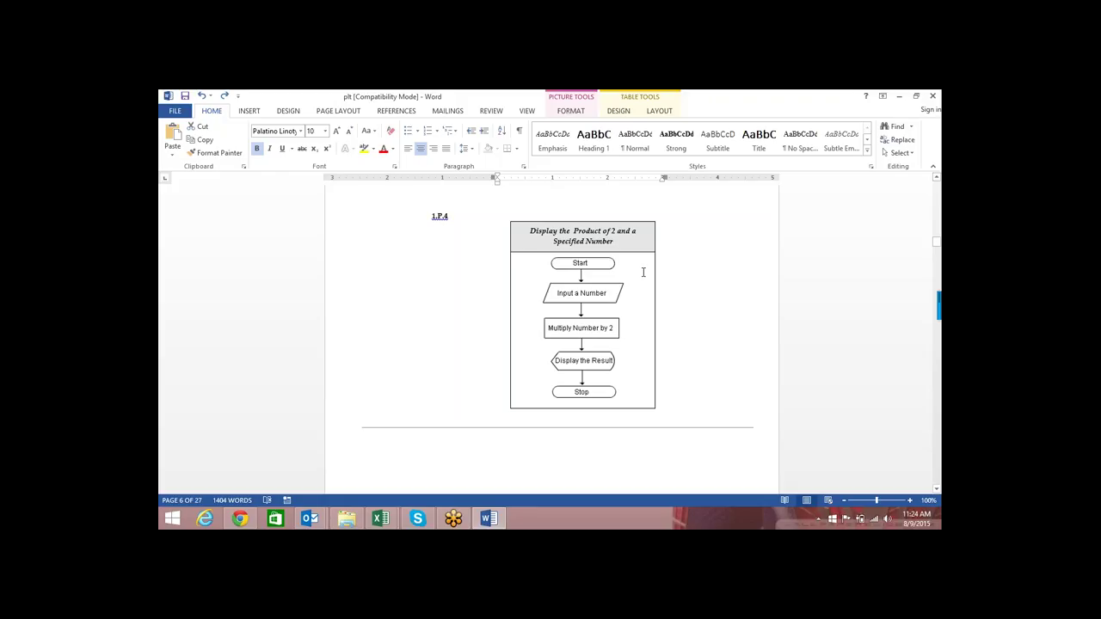
{"action": "left_click", "coordinate": [586, 266]}
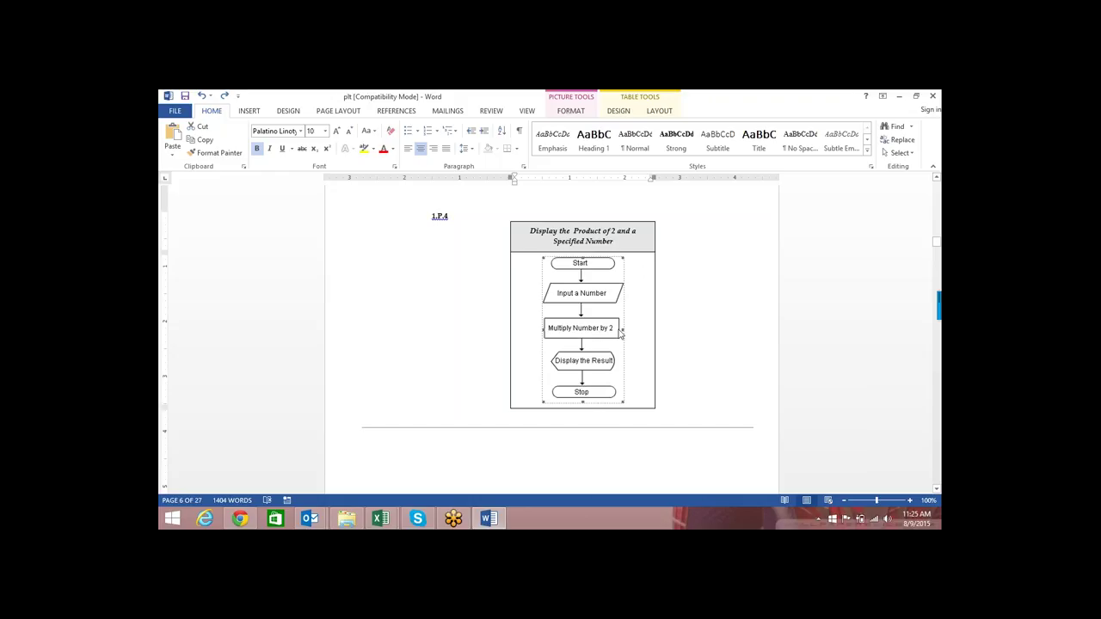
{"action": "scroll", "coordinate": [624, 325], "scroll_direction": "down", "scroll_amount": 1}
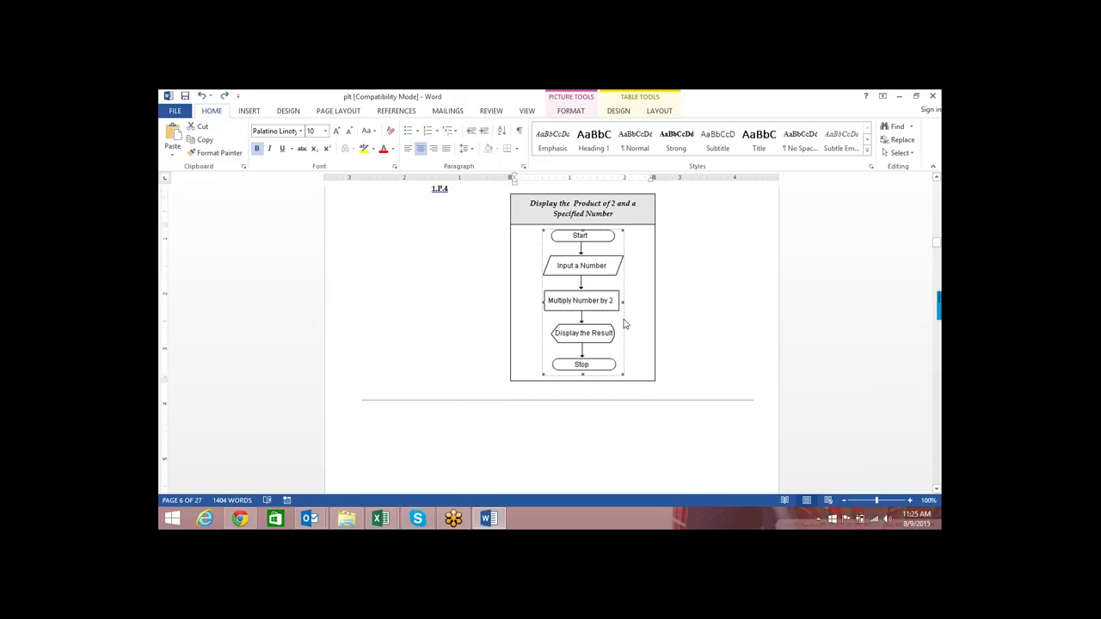
{"action": "scroll", "coordinate": [626, 301], "scroll_direction": "down", "scroll_amount": 3}
{"action": "scroll", "coordinate": [628, 289], "scroll_direction": "down", "scroll_amount": 2}
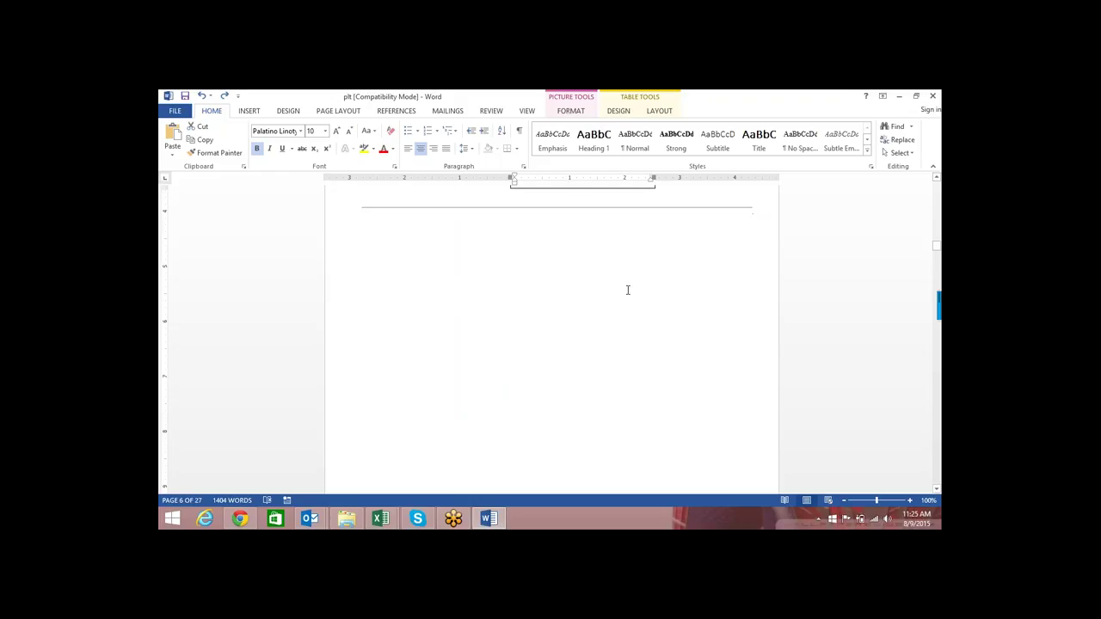
Step: Scroll down to the Lesson Two Do It exercise on page 7
{"action": "scroll", "coordinate": [628, 289], "scroll_direction": "down", "scroll_amount": 2}
{"action": "scroll", "coordinate": [628, 291], "scroll_direction": "down", "scroll_amount": 3}
{"action": "scroll", "coordinate": [628, 292], "scroll_direction": "down", "scroll_amount": 3}
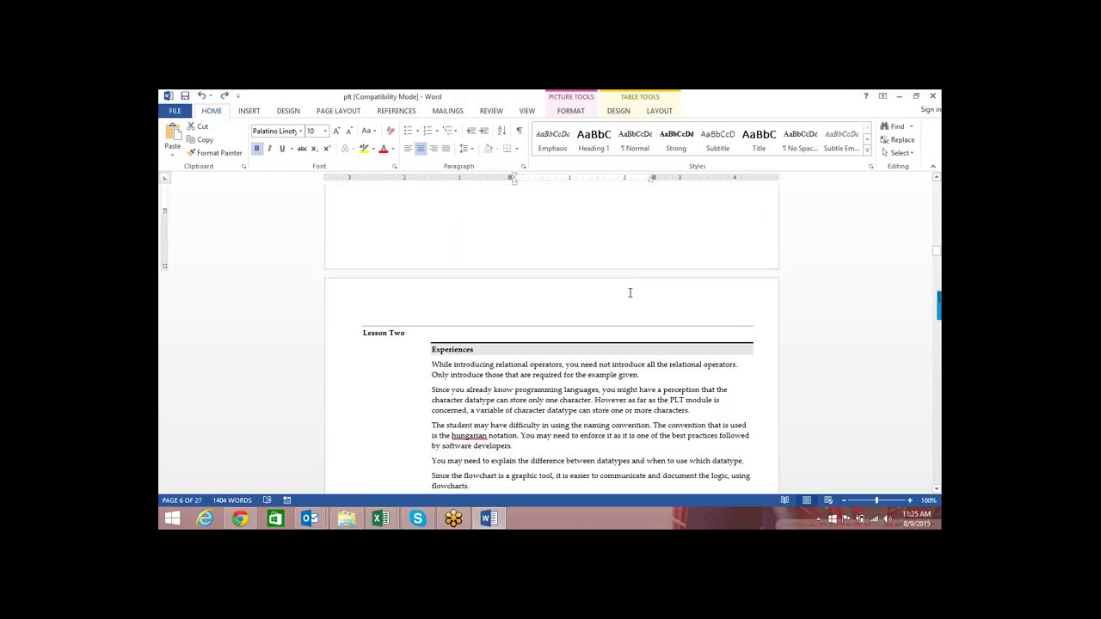
{"action": "scroll", "coordinate": [623, 286], "scroll_direction": "down", "scroll_amount": 1}
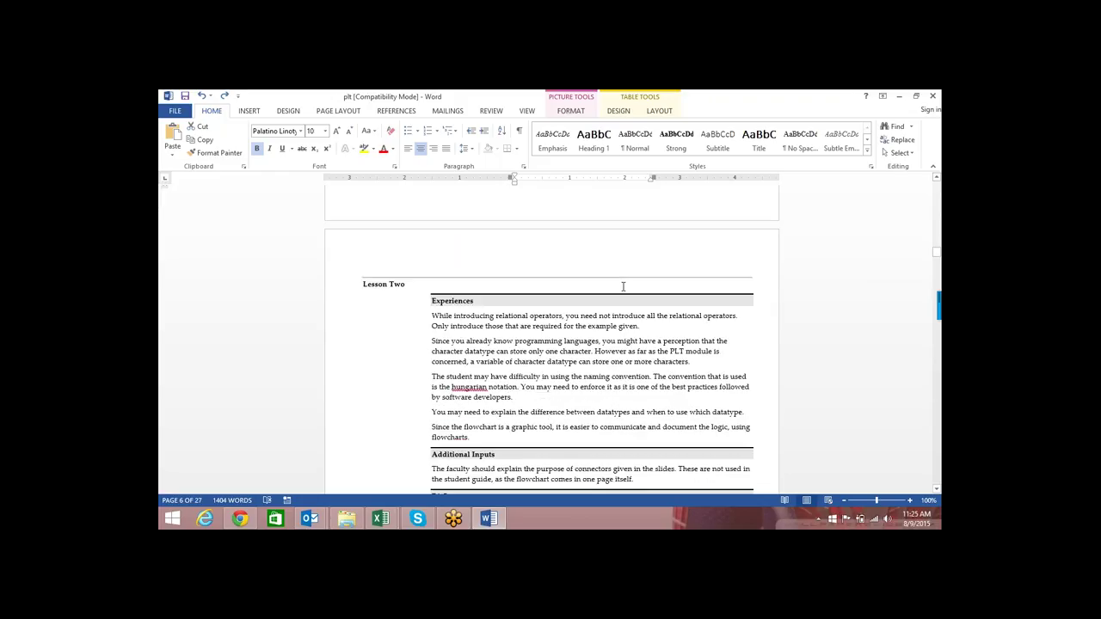
{"action": "scroll", "coordinate": [621, 258], "scroll_direction": "down", "scroll_amount": 1}
{"action": "scroll", "coordinate": [621, 248], "scroll_direction": "down", "scroll_amount": 2}
{"action": "scroll", "coordinate": [622, 247], "scroll_direction": "down", "scroll_amount": 2}
{"action": "scroll", "coordinate": [621, 248], "scroll_direction": "down", "scroll_amount": 1}
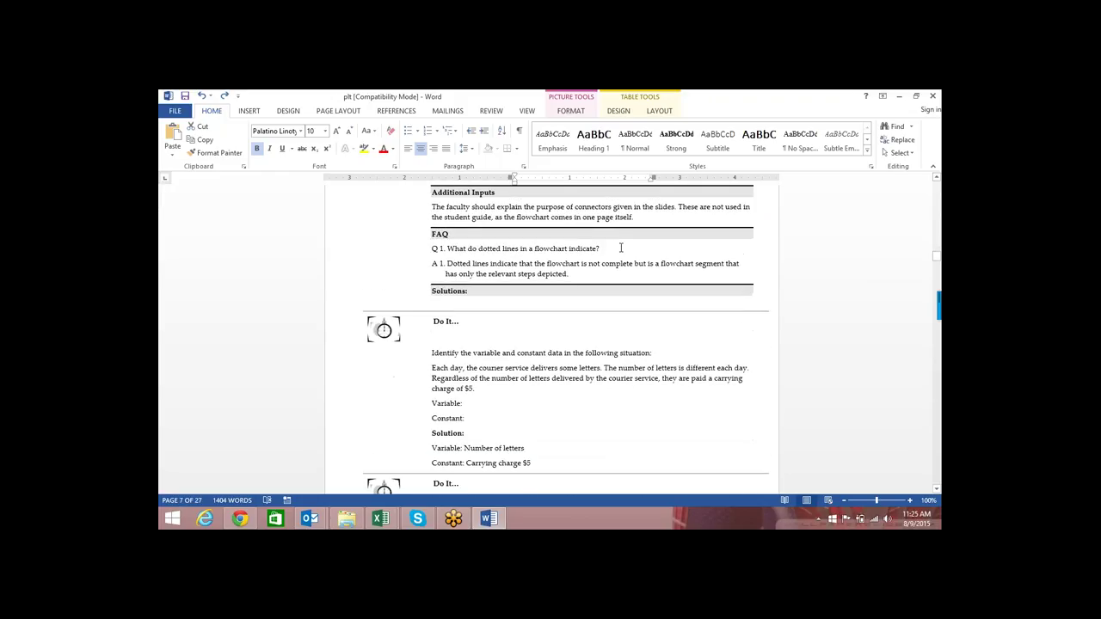
{"action": "scroll", "coordinate": [622, 248], "scroll_direction": "down", "scroll_amount": 2}
{"action": "scroll", "coordinate": [623, 246], "scroll_direction": "down", "scroll_amount": 1}
{"action": "scroll", "coordinate": [623, 246], "scroll_direction": "up", "scroll_amount": 2}
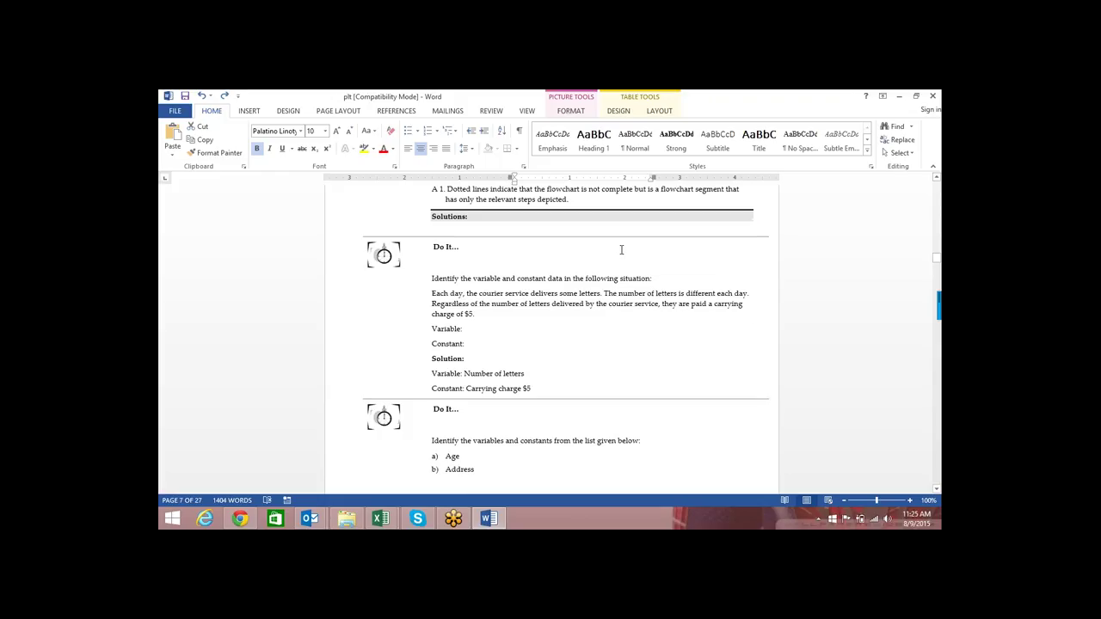
{"action": "scroll", "coordinate": [621, 250], "scroll_direction": "down", "scroll_amount": 1}
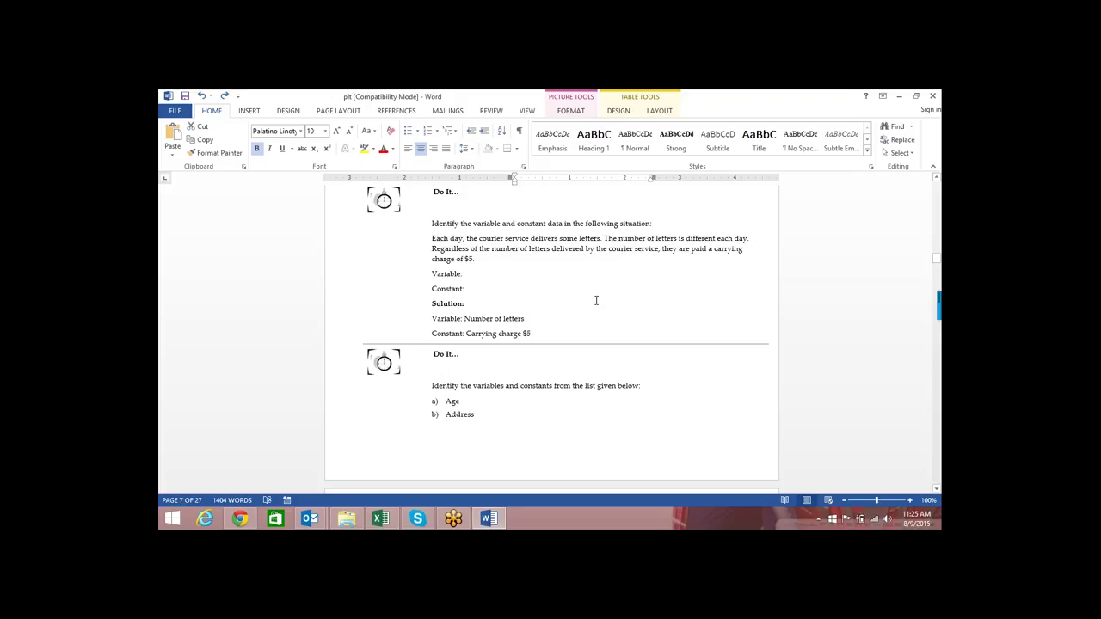
Step: Compare with the k declaration in the code, then highlight 'Number of letters' and 'Constant:'
{"action": "key", "text": "alt+Tab"}
{"action": "key", "text": "alt+Tab"}
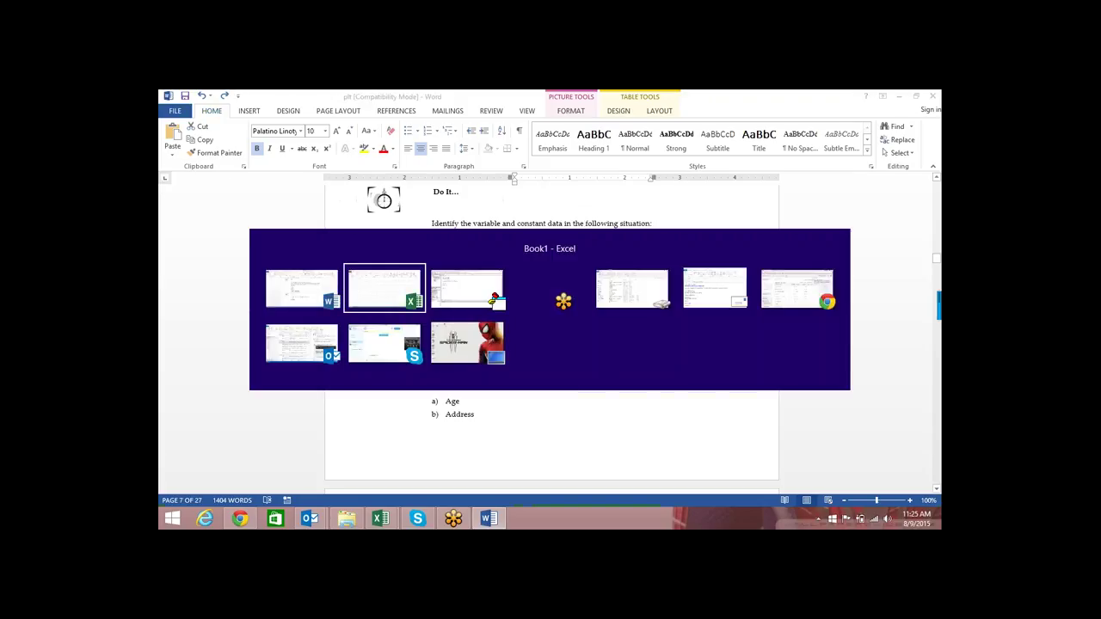
{"action": "key", "text": "alt+Tab"}
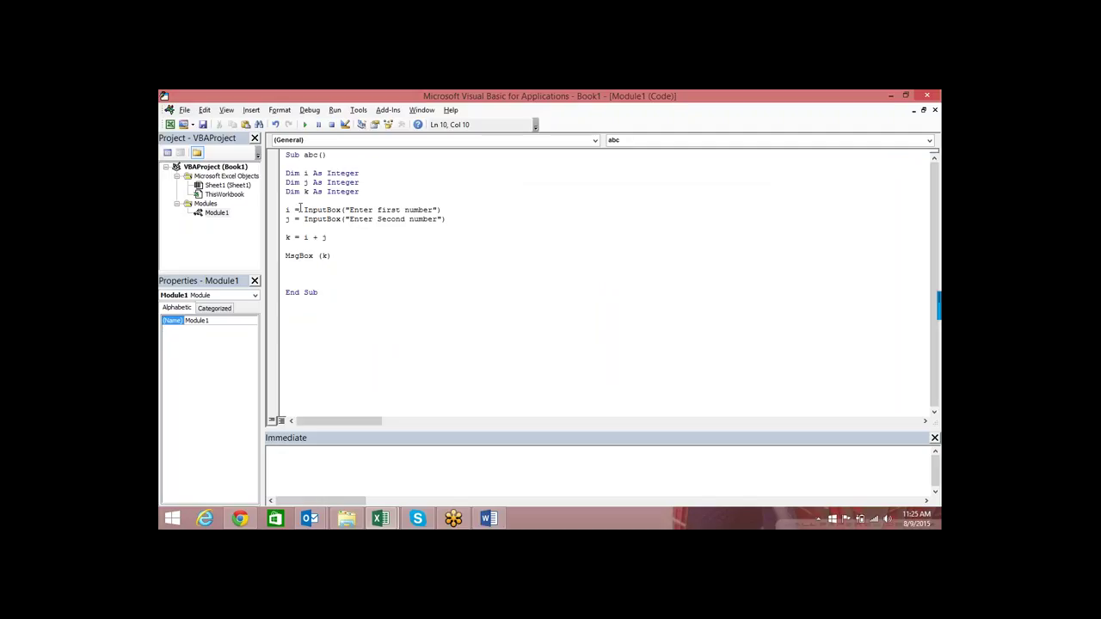
{"action": "left_click", "coordinate": [308, 191]}
{"action": "key", "text": "alt+Tab"}
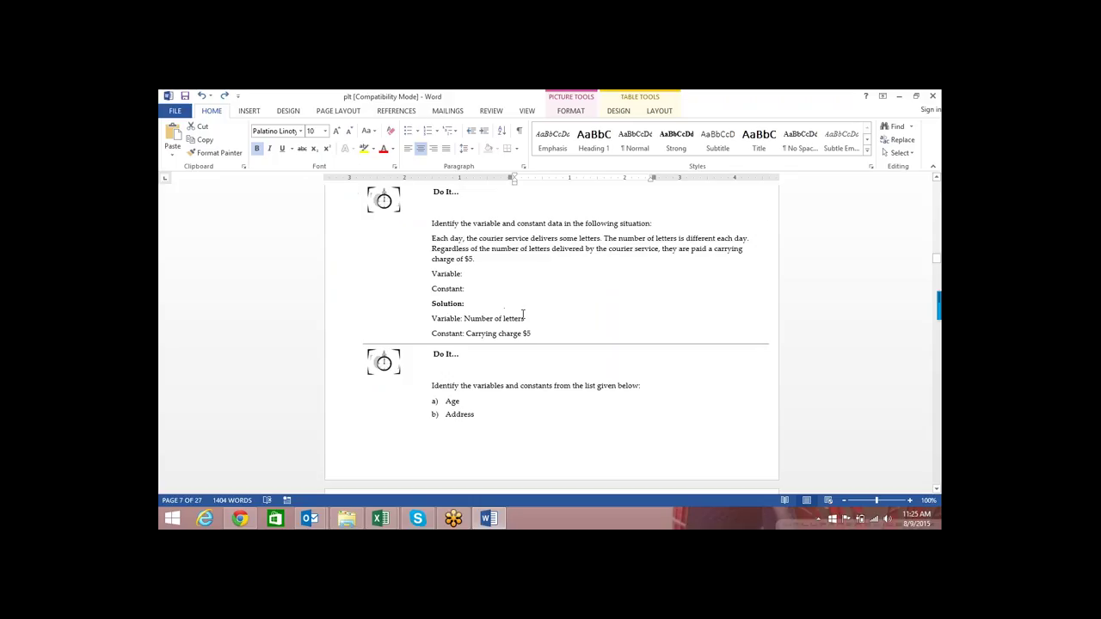
{"action": "left_click_drag", "start_coordinate": [534, 321], "coordinate": [462, 319]}
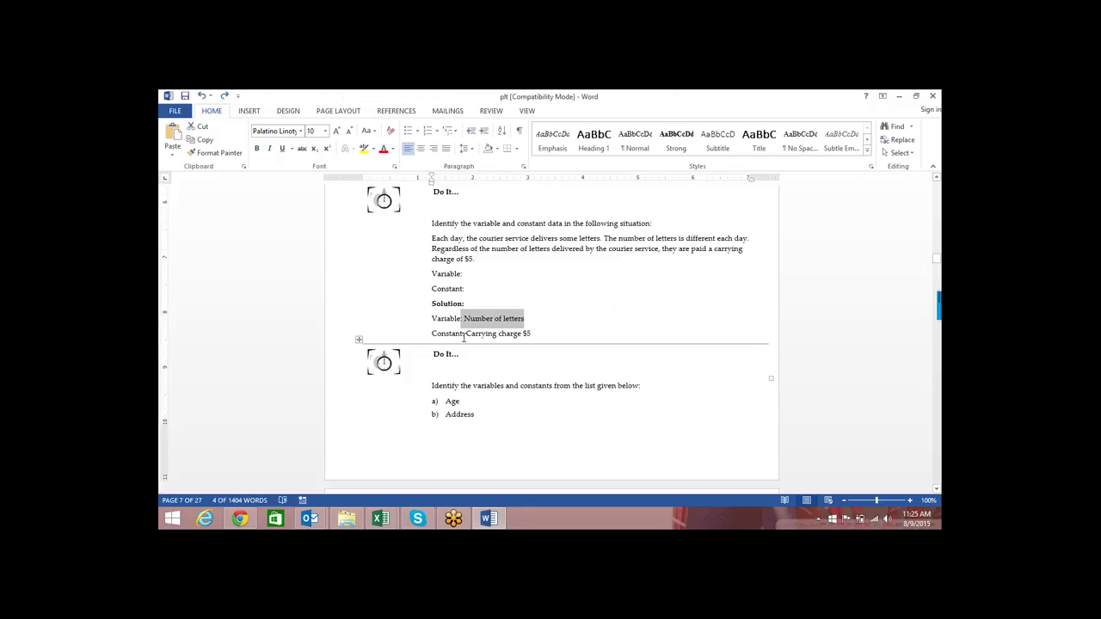
{"action": "left_click_drag", "start_coordinate": [464, 334], "coordinate": [431, 336]}
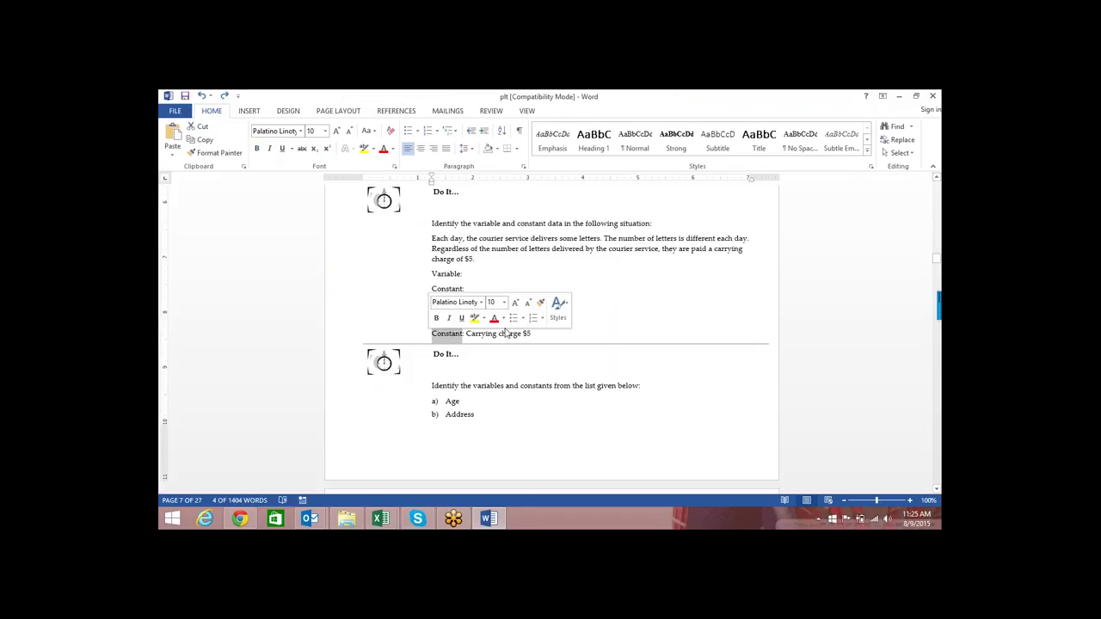
{"action": "left_click", "coordinate": [592, 319]}
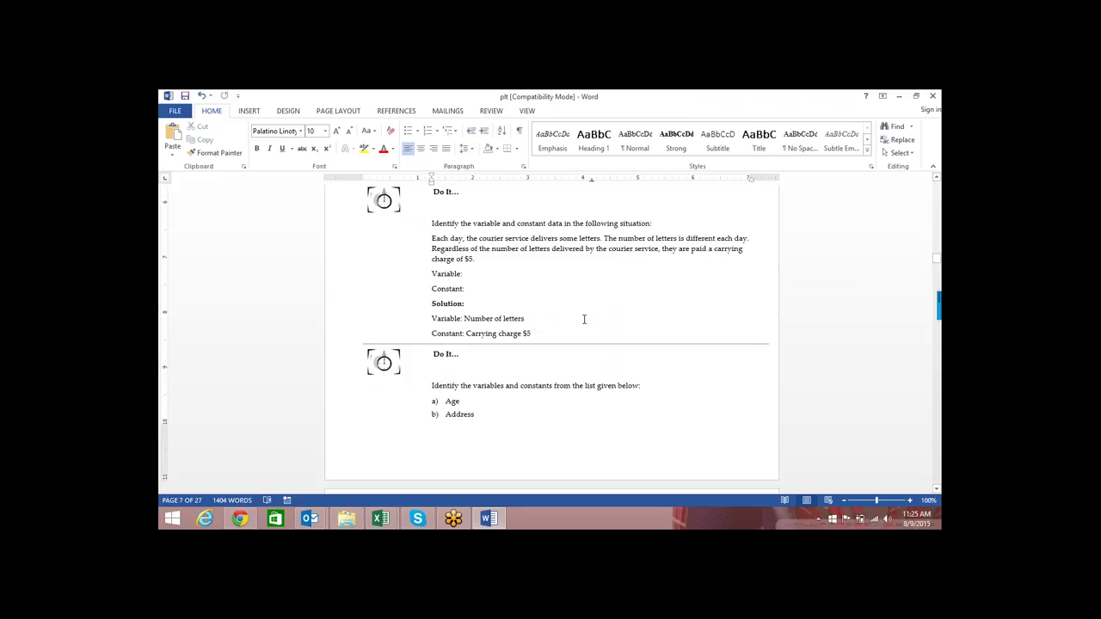
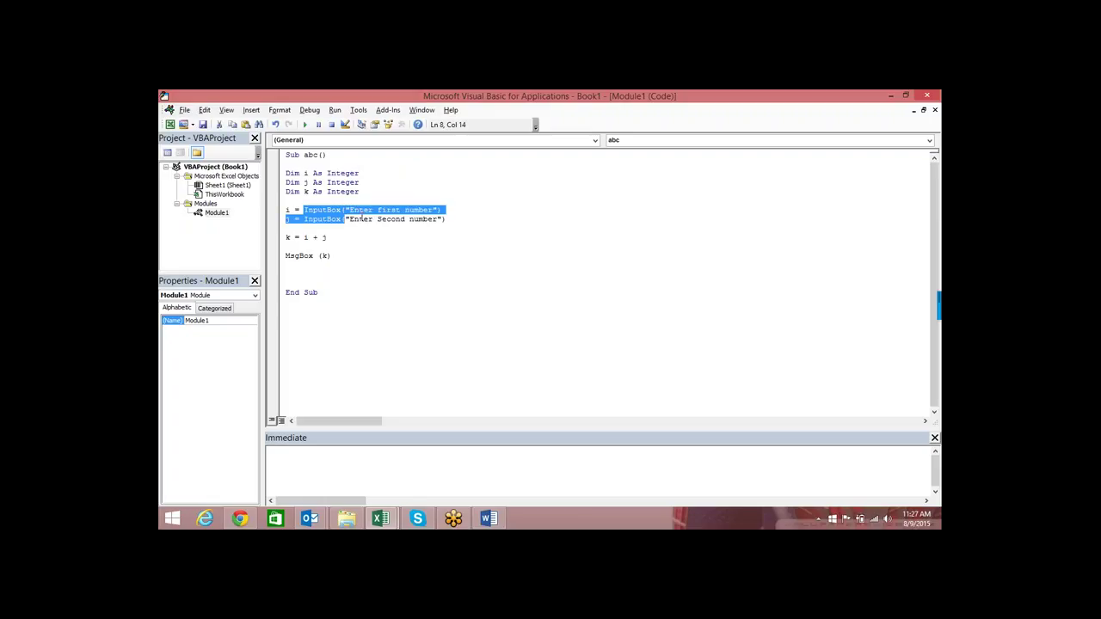
Step: Delete the 'Enter Second number' InputBox line and change the formula to k = i * 2
{"action": "left_click_drag", "start_coordinate": [307, 214], "coordinate": [389, 218]}
{"action": "left_click", "coordinate": [388, 219]}
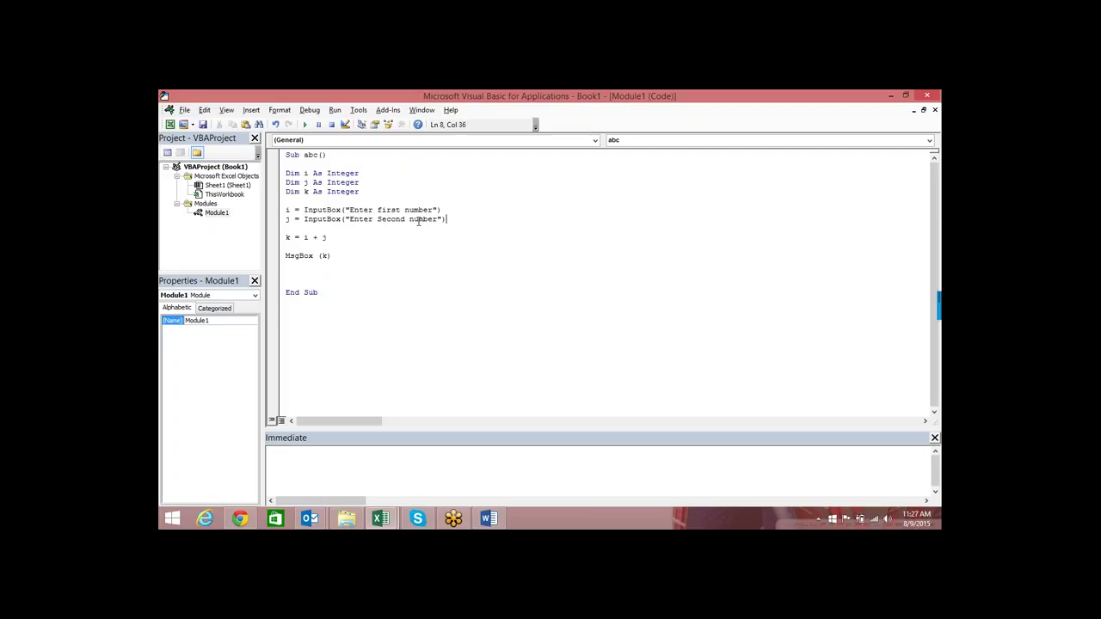
{"action": "mouse_move", "coordinate": [465, 221]}
{"action": "left_mouse_down"}
{"action": "mouse_move", "coordinate": [273, 222]}
{"action": "mouse_move", "coordinate": [314, 239]}
{"action": "left_mouse_up"}
{"action": "key", "text": "Delete"}
{"action": "type", "text": "*"}
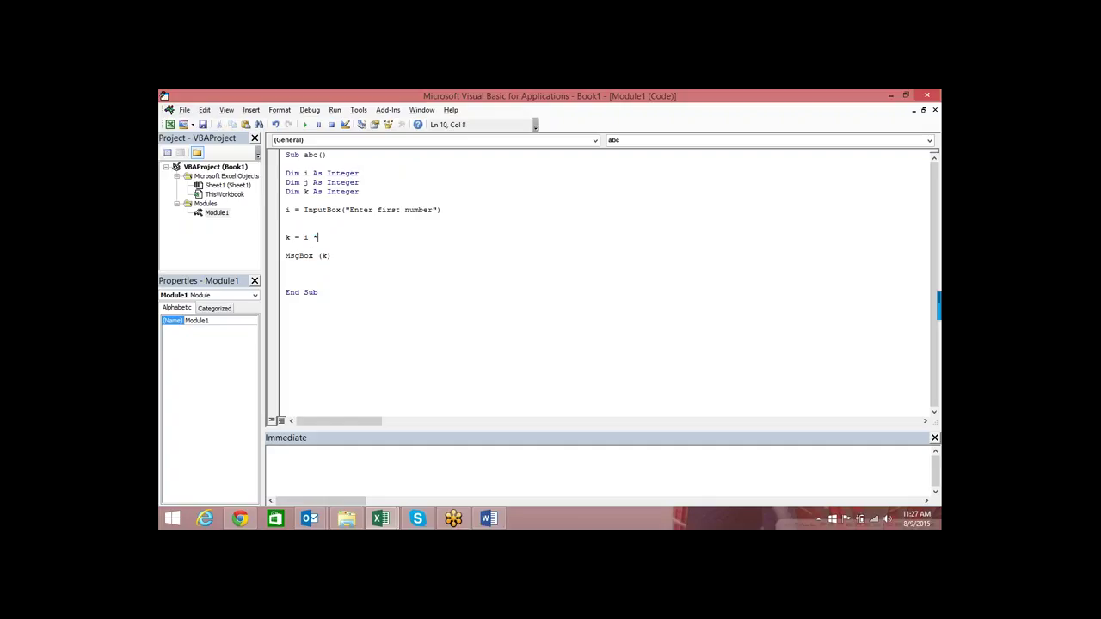
{"action": "type", "text": "2"}
{"action": "left_click_drag", "start_coordinate": [325, 237], "coordinate": [317, 237]}
{"action": "left_click", "coordinate": [434, 284]}
Step: Bring up the Word exercise notes and hide the white space between pages
{"action": "key", "text": "alt+Tab"}
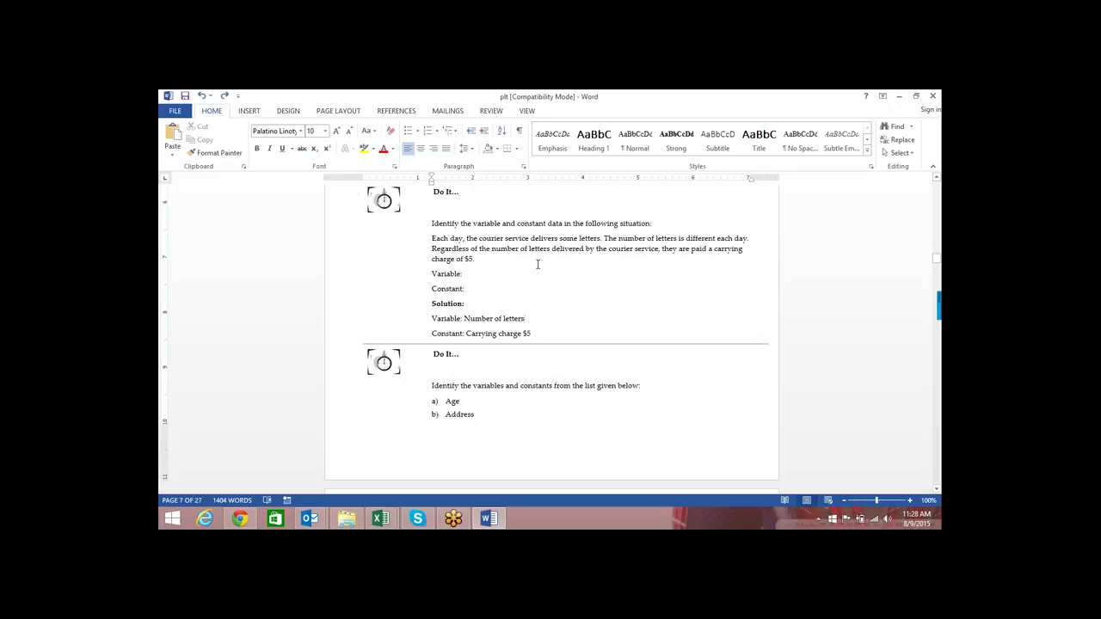
{"action": "scroll", "coordinate": [539, 333], "scroll_direction": "down", "scroll_amount": 2}
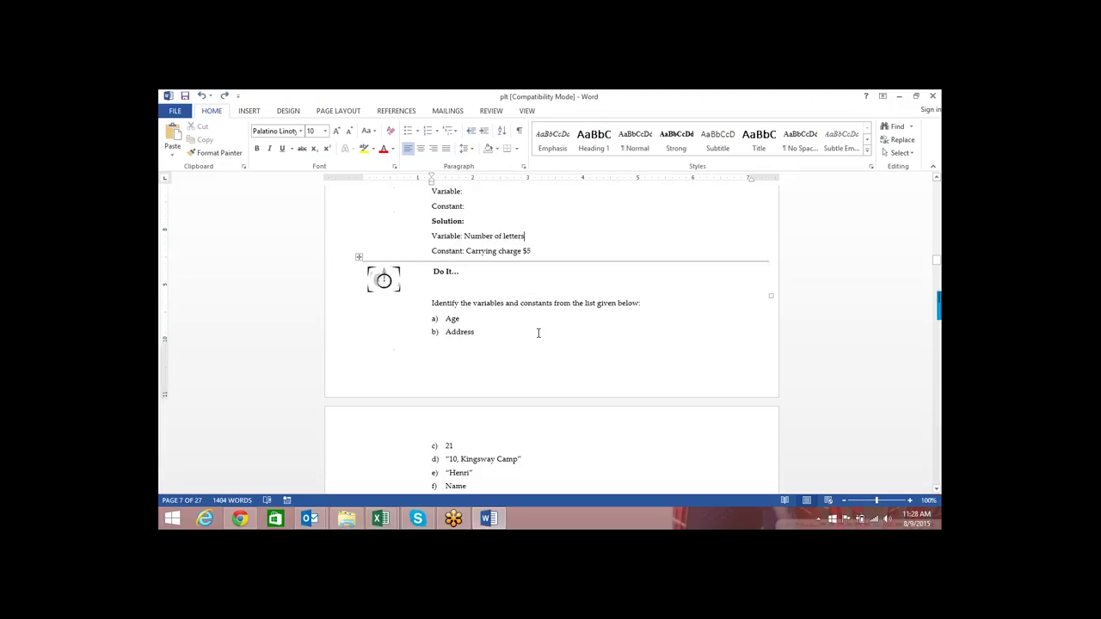
{"action": "double_click", "coordinate": [537, 401]}
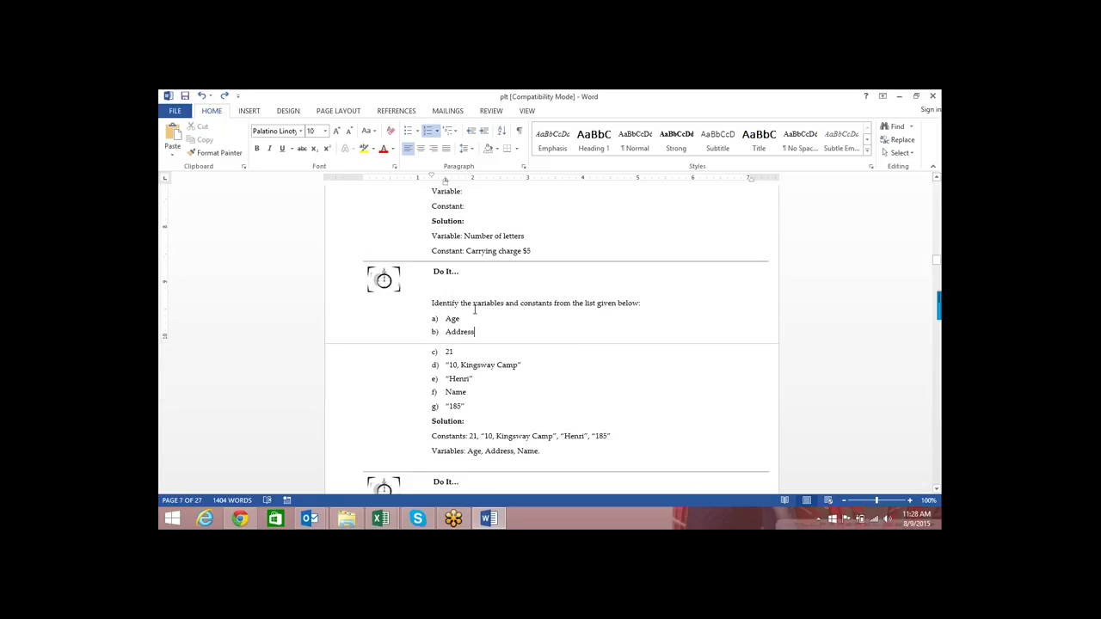
{"action": "left_click_drag", "start_coordinate": [473, 319], "coordinate": [446, 318]}
{"action": "left_click", "coordinate": [446, 318]}
{"action": "scroll", "coordinate": [465, 320], "scroll_direction": "up", "scroll_amount": 2}
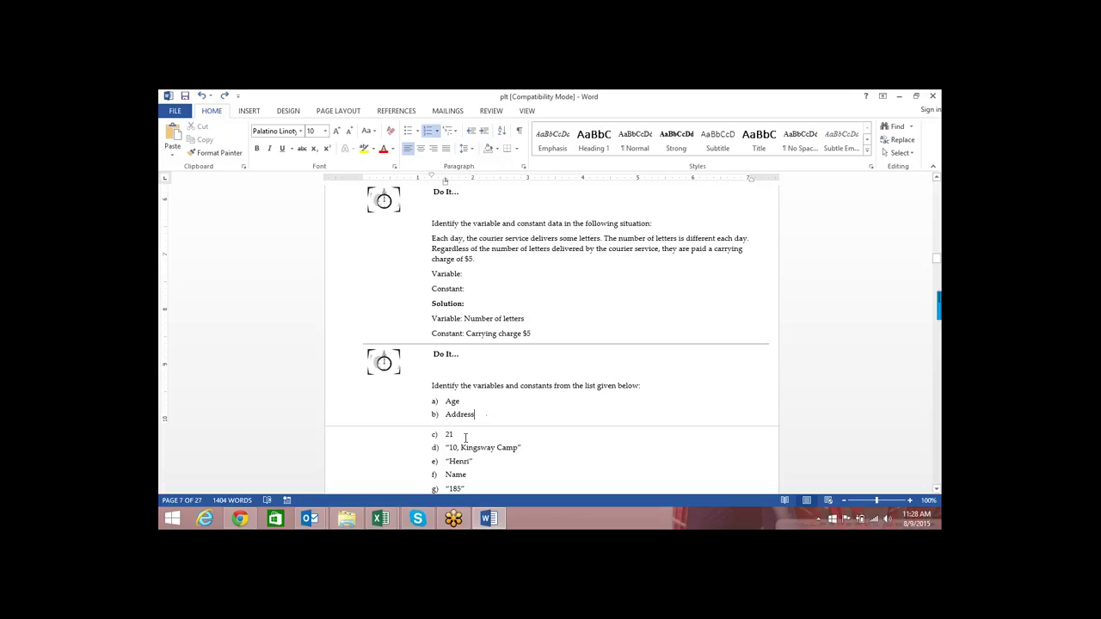
Step: Step through the variables-and-constants list items, from 10, Kingsway Camp to 185 and the Do It boxes
{"action": "left_click", "coordinate": [469, 438]}
{"action": "left_click", "coordinate": [527, 447]}
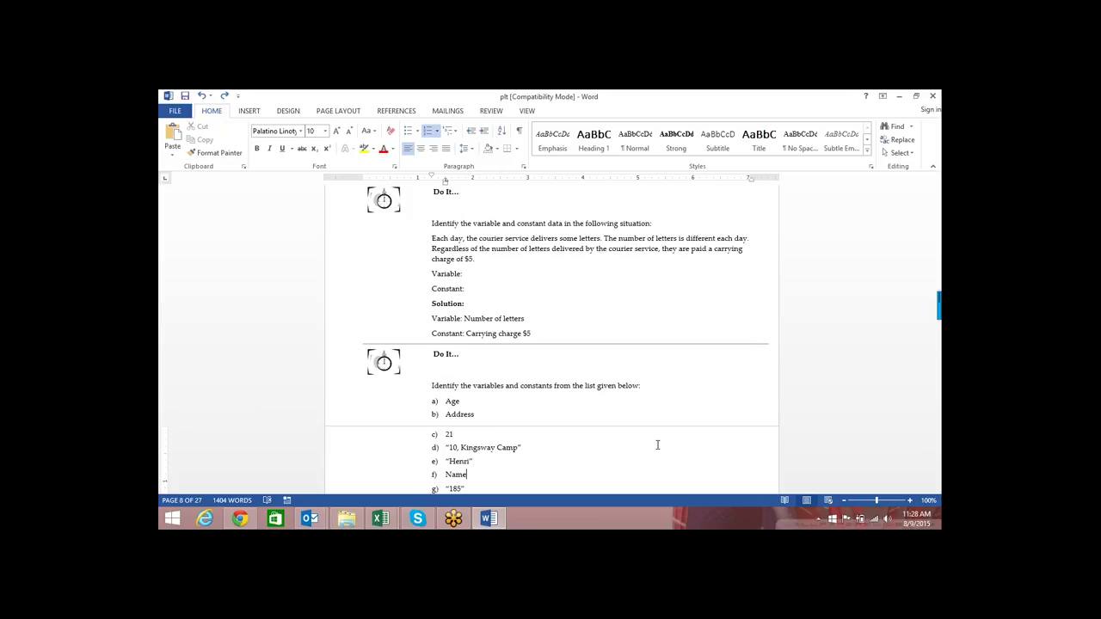
{"action": "key", "text": "Down"}
{"action": "key", "text": "Down"}
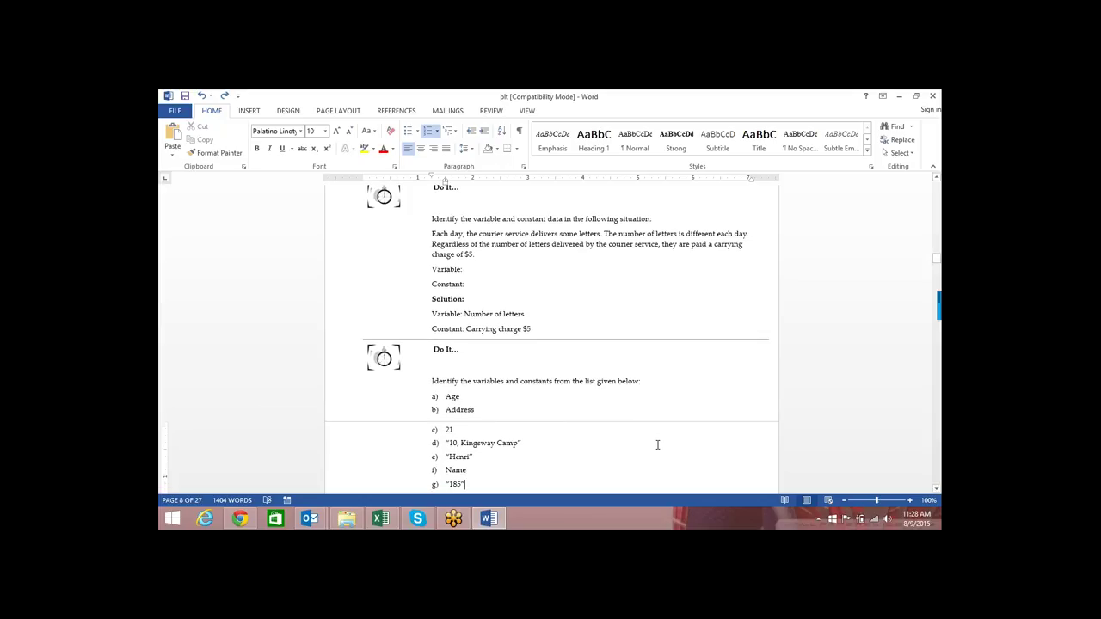
{"action": "key", "text": "Down"}
{"action": "key", "text": "Down"}
{"action": "key", "text": "Down"}
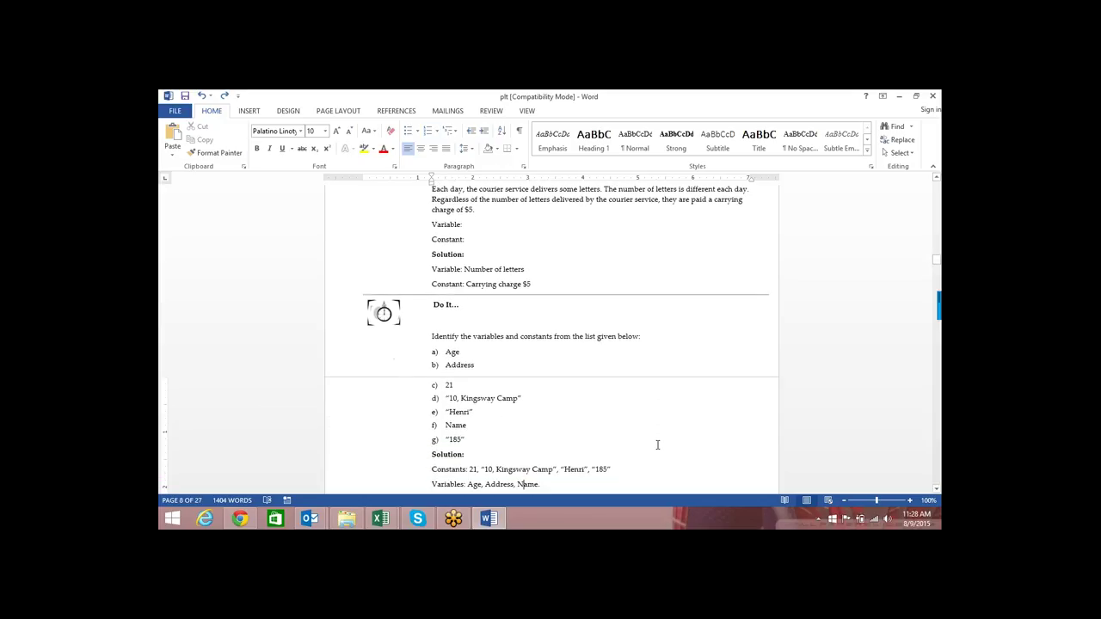
{"action": "key", "text": "Down"}
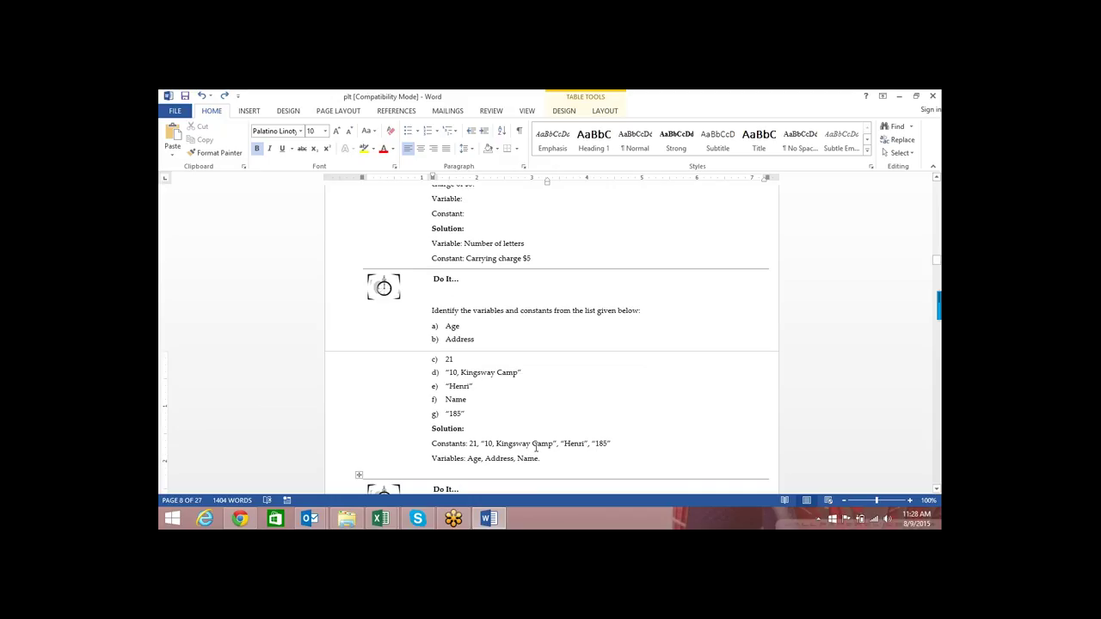
{"action": "scroll", "coordinate": [584, 361], "scroll_direction": "down", "scroll_amount": 3}
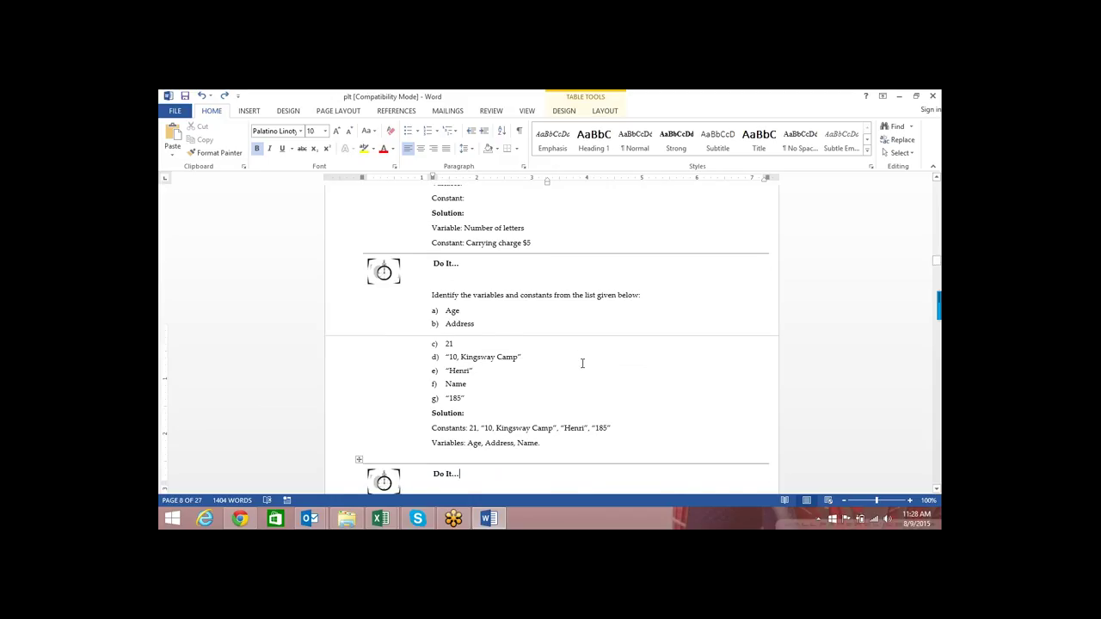
{"action": "scroll", "coordinate": [584, 362], "scroll_direction": "down", "scroll_amount": 2}
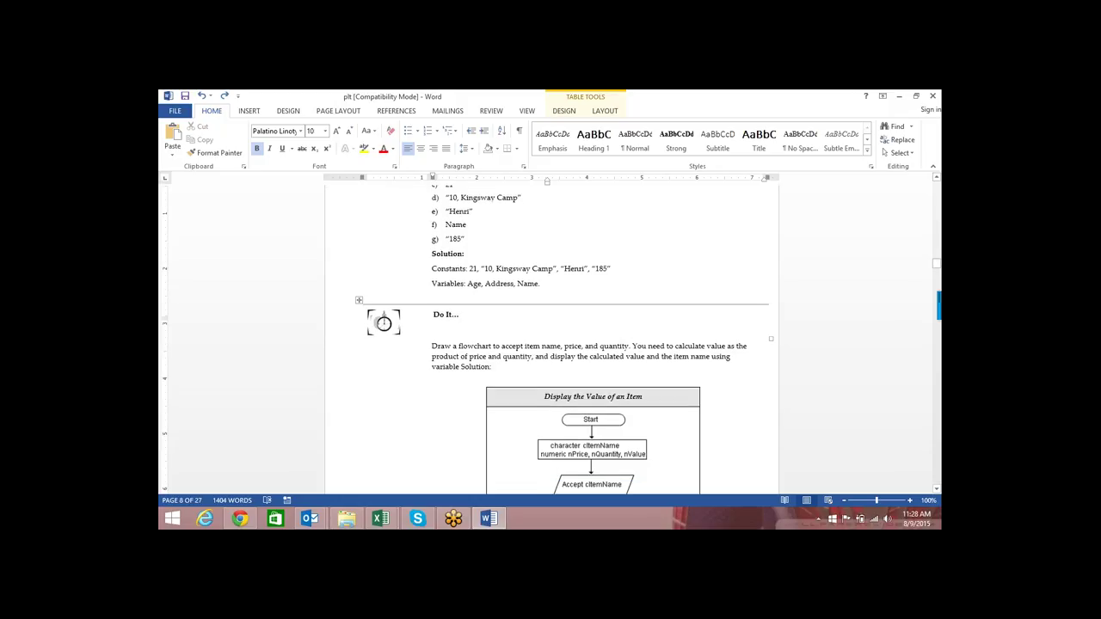
Step: Scroll to the Display the Value of an Item flowchart, then select and deselect the drawing
{"action": "scroll", "coordinate": [584, 362], "scroll_direction": "down", "scroll_amount": 3}
{"action": "scroll", "coordinate": [639, 293], "scroll_direction": "down", "scroll_amount": 1}
{"action": "scroll", "coordinate": [639, 293], "scroll_direction": "up", "scroll_amount": 1}
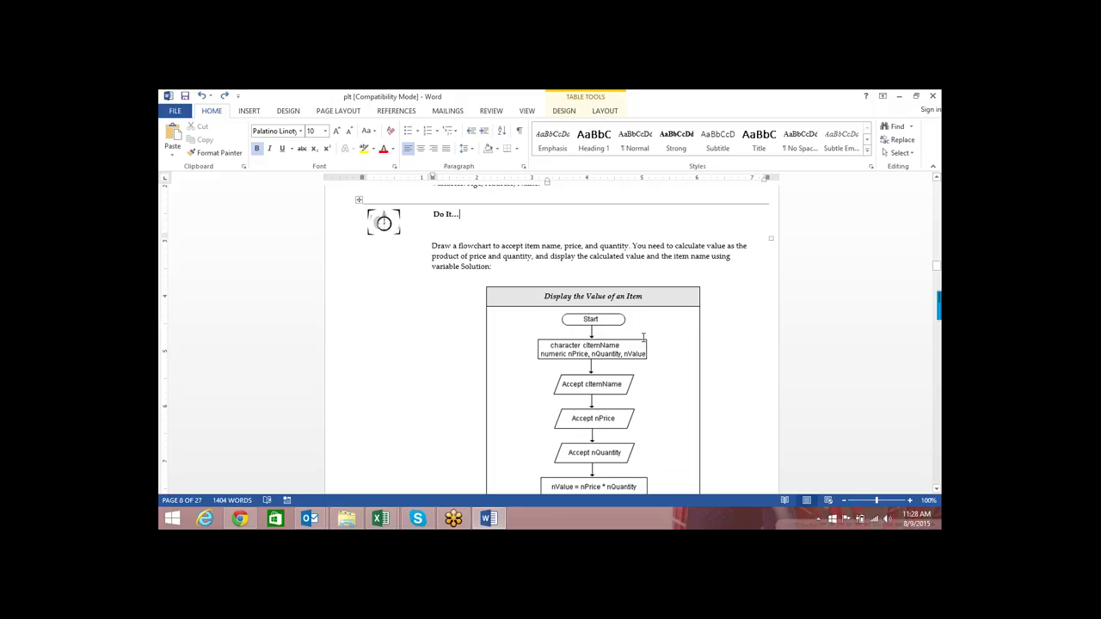
{"action": "left_click", "coordinate": [564, 342]}
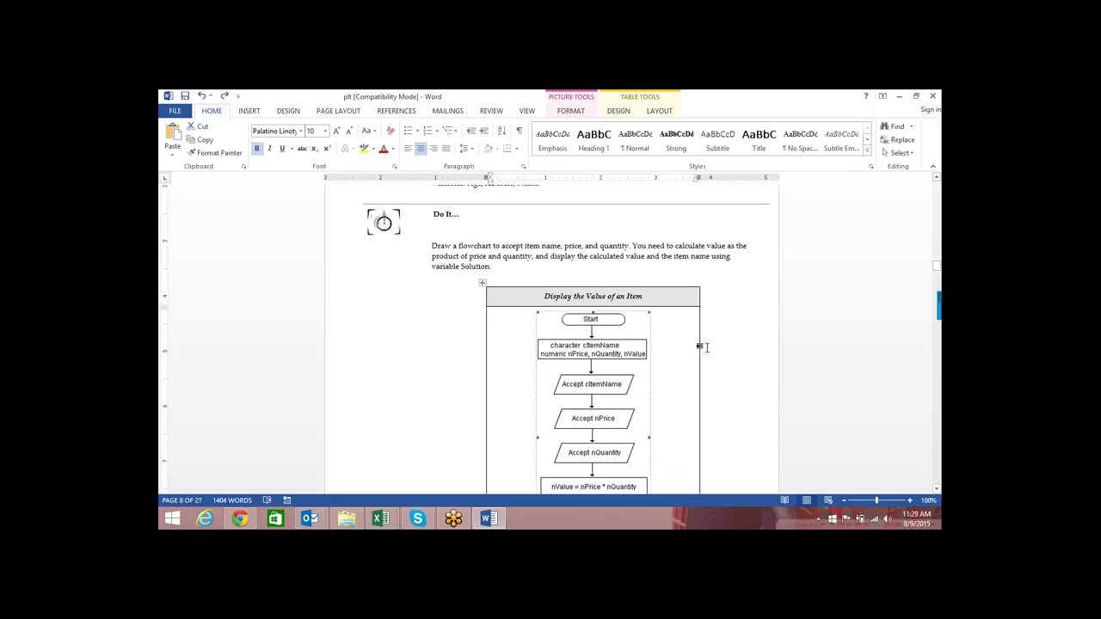
{"action": "left_click", "coordinate": [706, 346]}
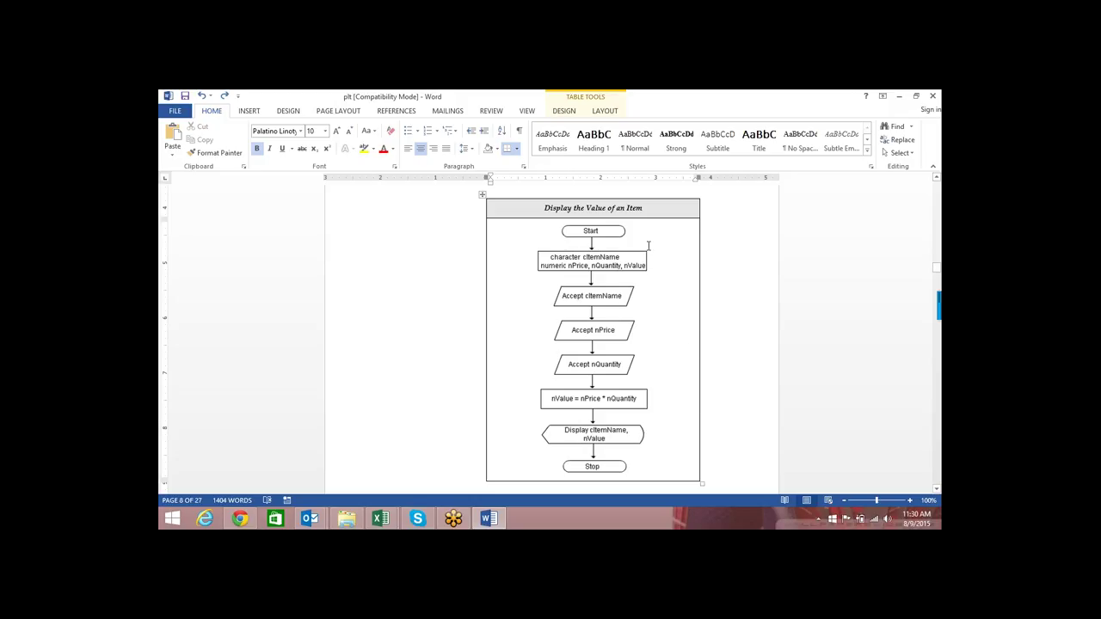
{"action": "scroll", "coordinate": [647, 246], "scroll_direction": "up", "scroll_amount": 1}
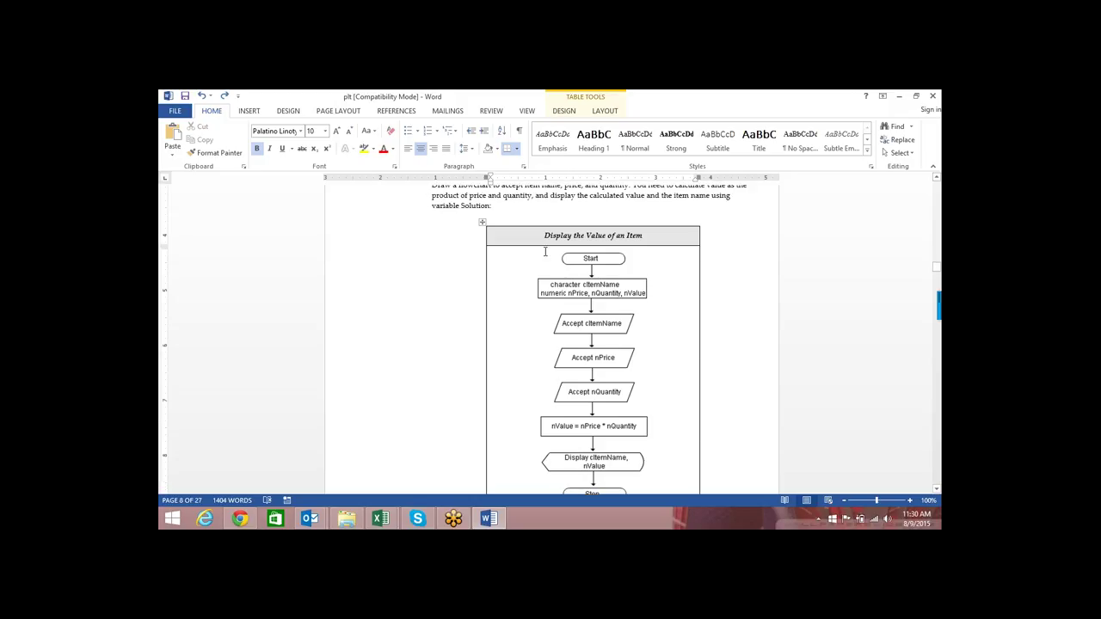
{"action": "scroll", "coordinate": [637, 246], "scroll_direction": "up", "scroll_amount": 1}
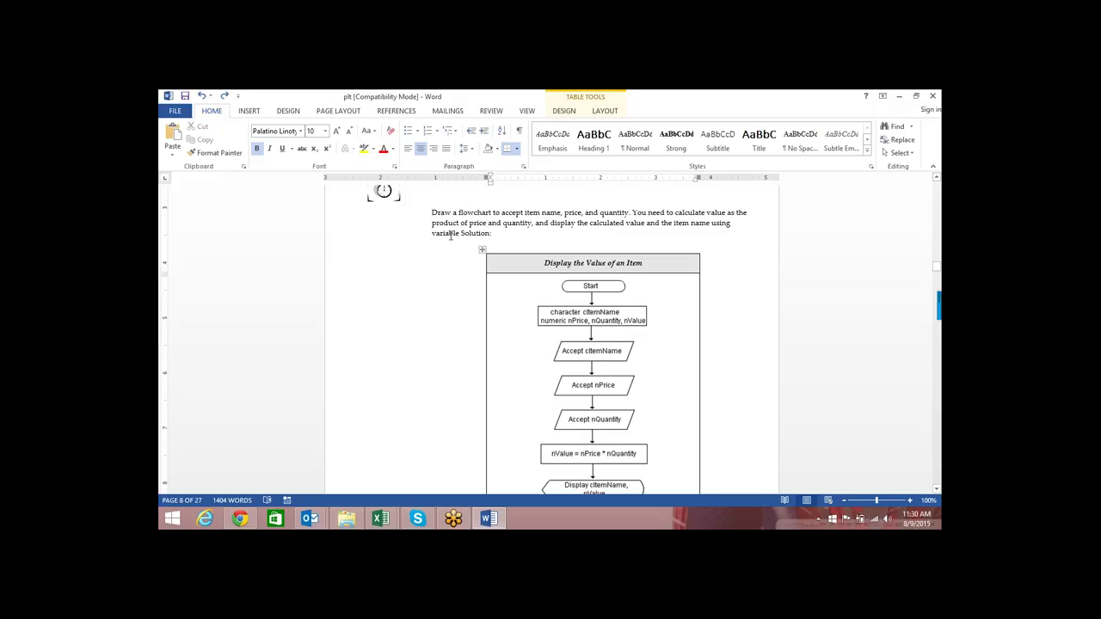
{"action": "scroll", "coordinate": [450, 235], "scroll_direction": "down", "scroll_amount": 1}
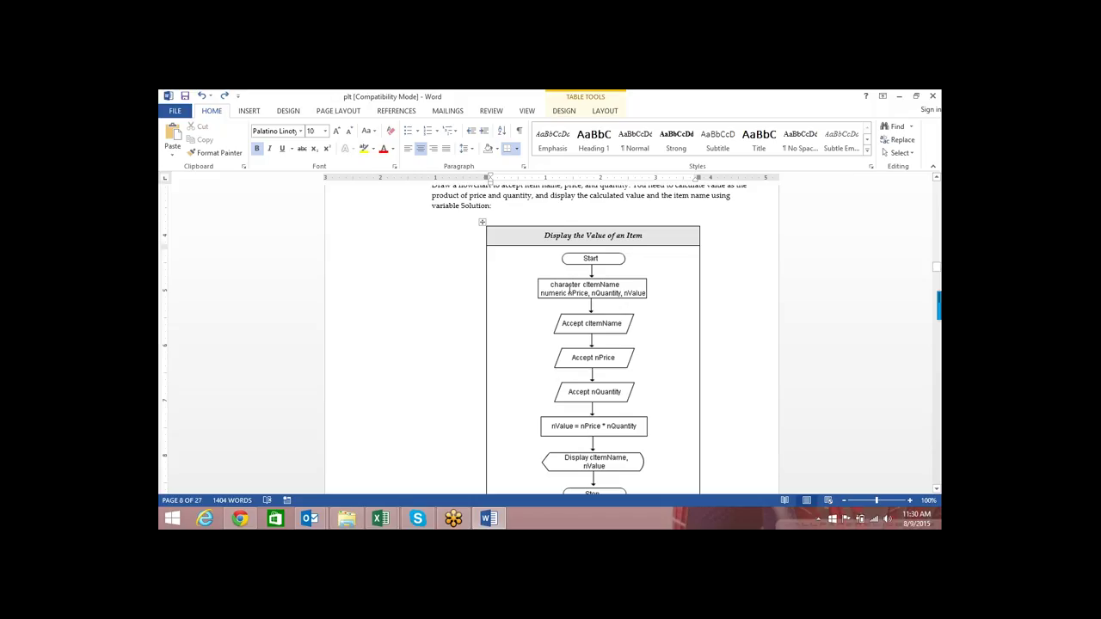
{"action": "left_click", "coordinate": [571, 285]}
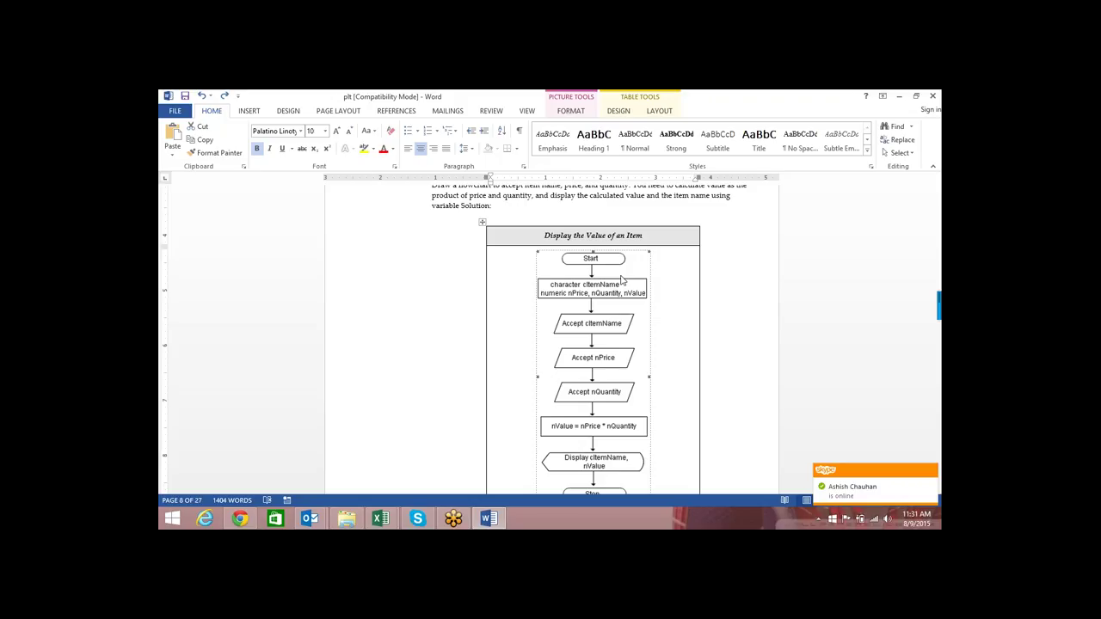
Step: Scroll the item-value flowchart down to its final Stop shape
{"action": "scroll", "coordinate": [623, 280], "scroll_direction": "down", "scroll_amount": 2}
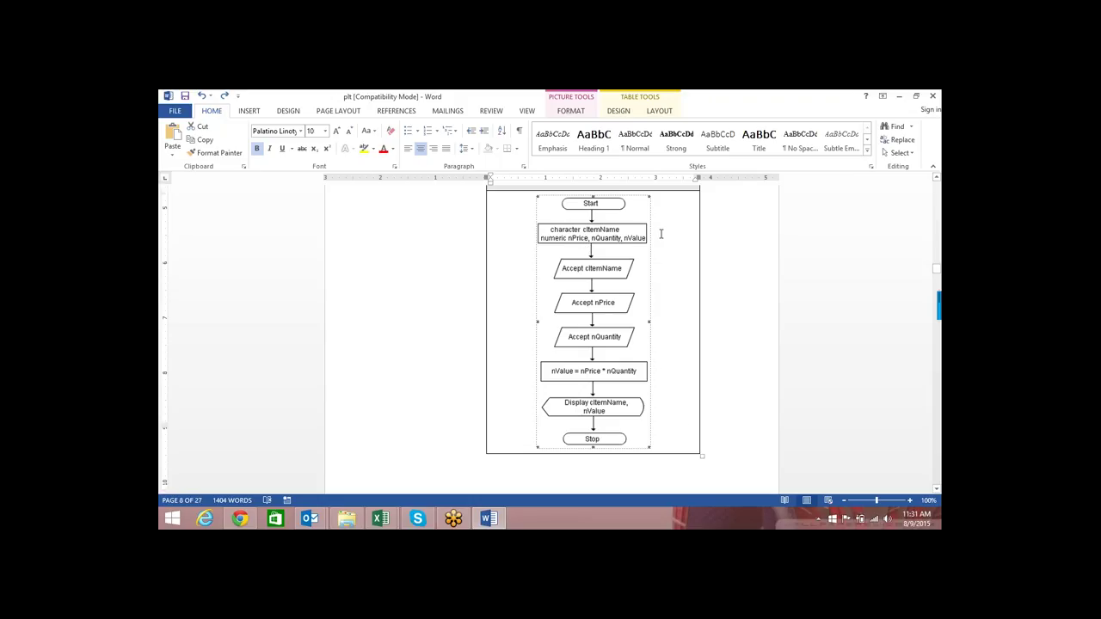
{"action": "scroll", "coordinate": [577, 247], "scroll_direction": "down", "scroll_amount": 1}
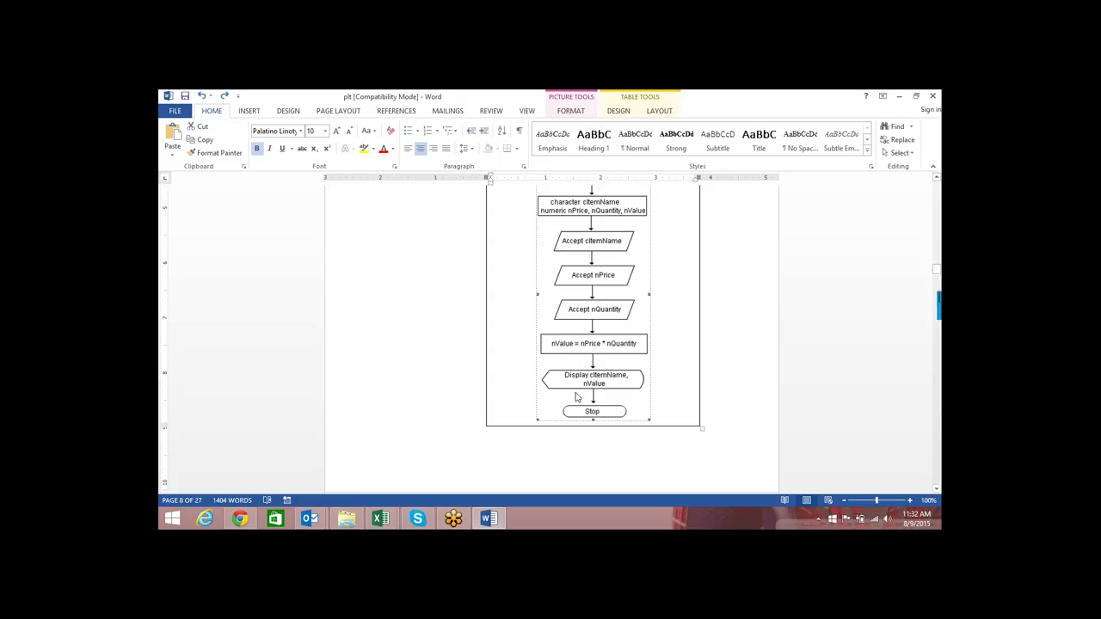
{"action": "key", "text": "alt+Tab"}
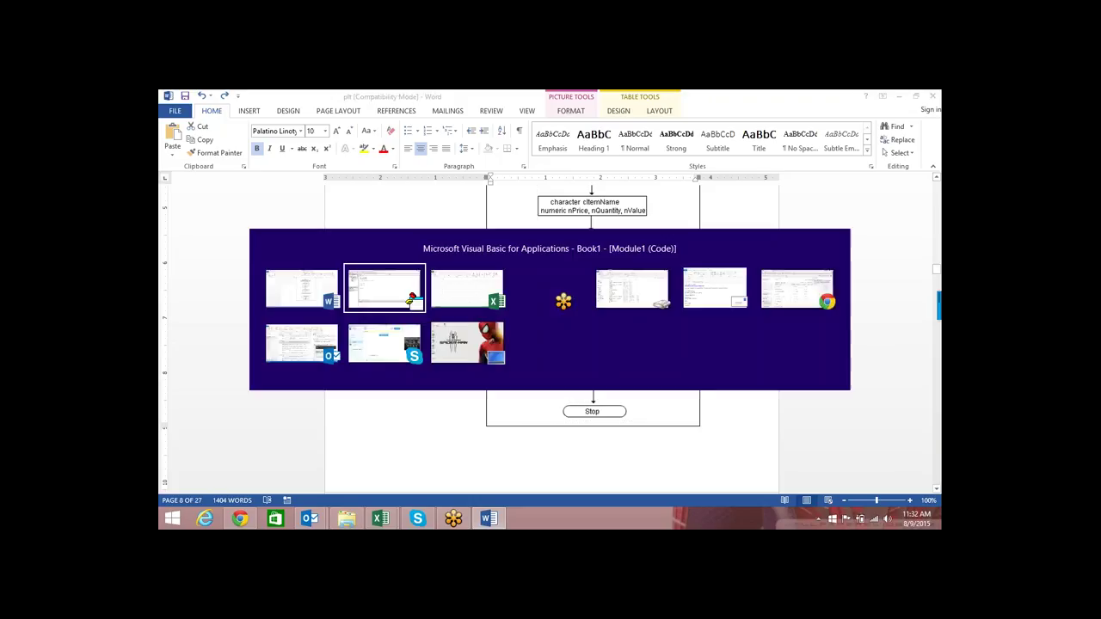
{"action": "left_click", "coordinate": [345, 183]}
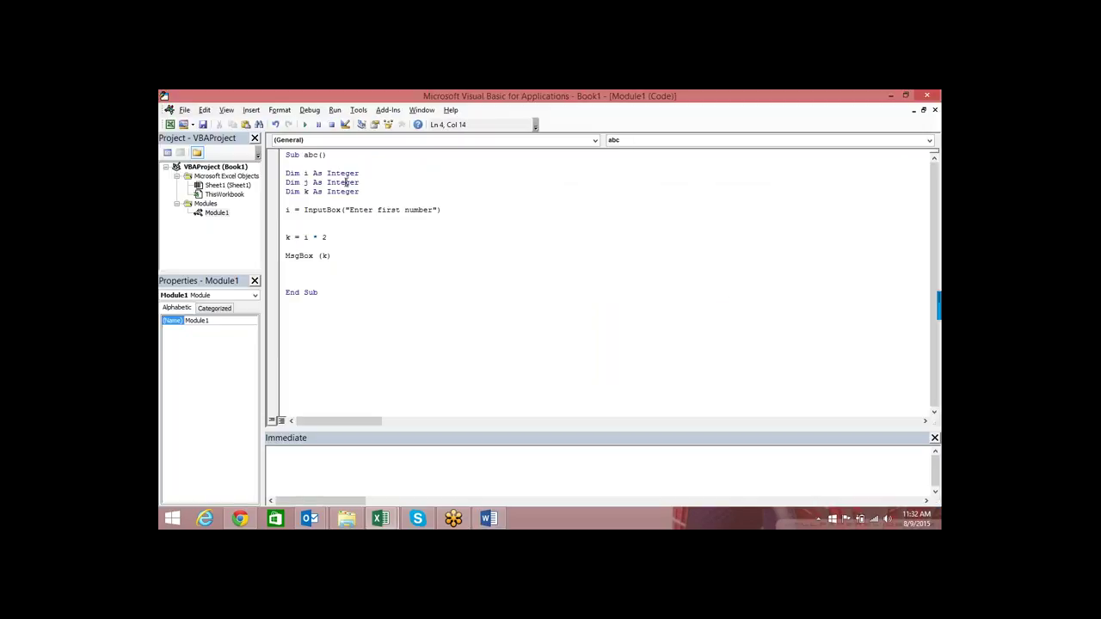
{"action": "left_click", "coordinate": [351, 191]}
{"action": "left_click", "coordinate": [301, 174]}
{"action": "left_click_drag", "start_coordinate": [300, 174], "coordinate": [288, 176]}
{"action": "left_click", "coordinate": [373, 201]}
{"action": "key", "text": "Return"}
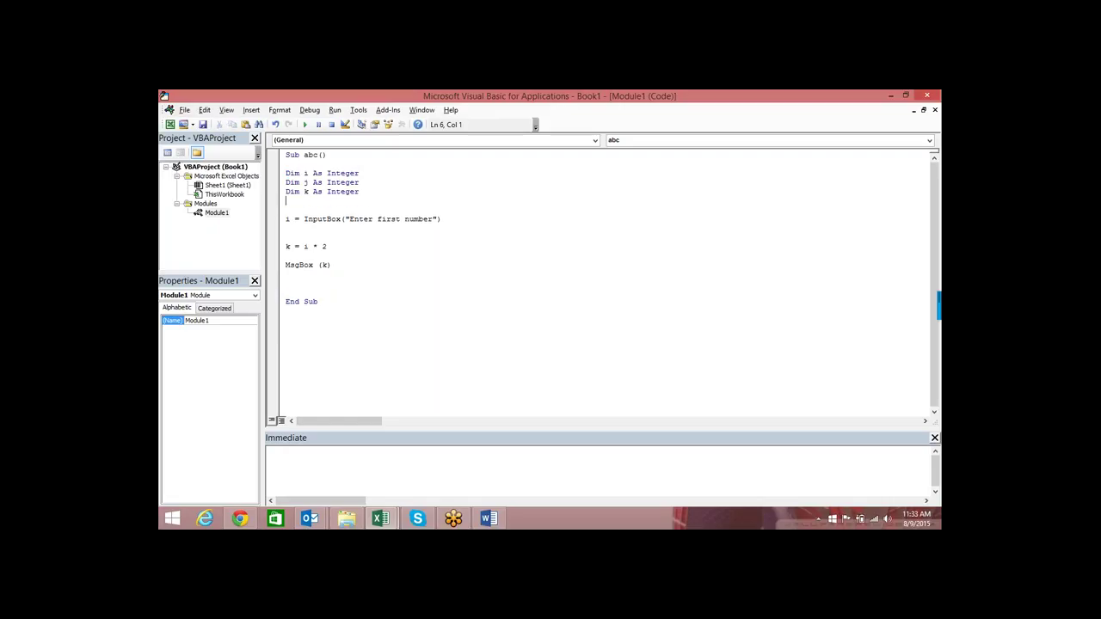
{"action": "type", "text": "dim "}
{"action": "type", "text": "str as "}
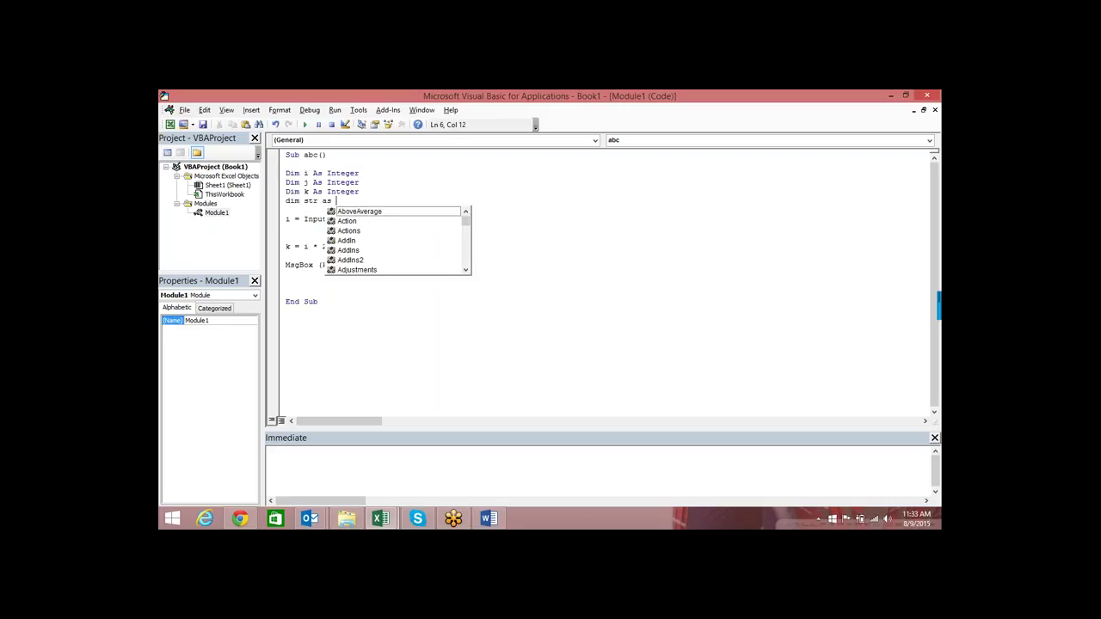
{"action": "type", "text": "s"}
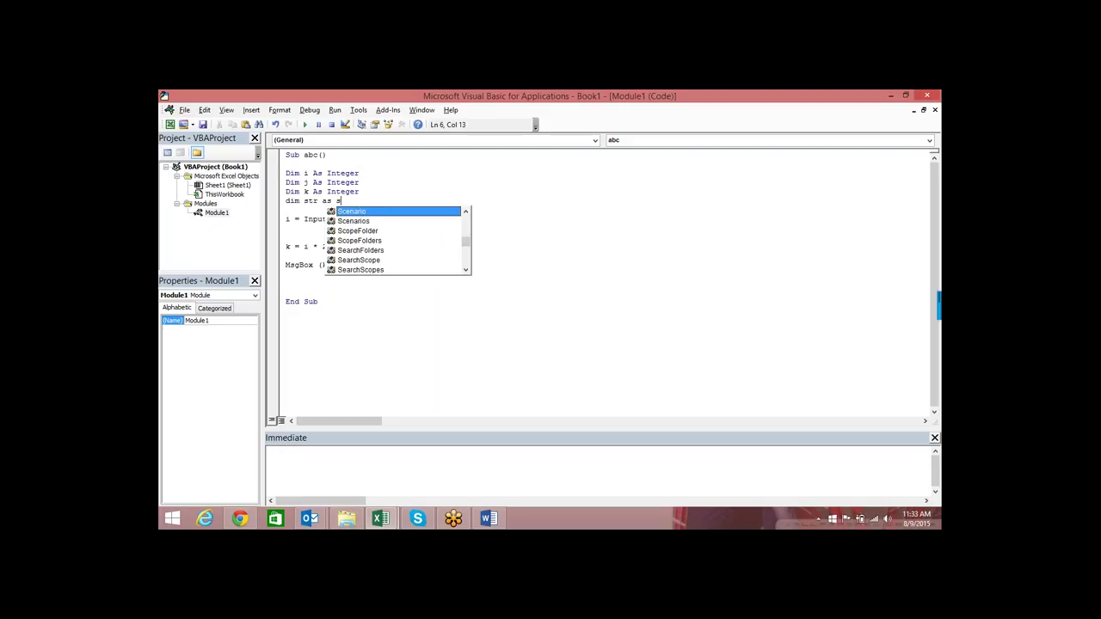
{"action": "type", "text": "tr"}
{"action": "key", "text": "Tab"}
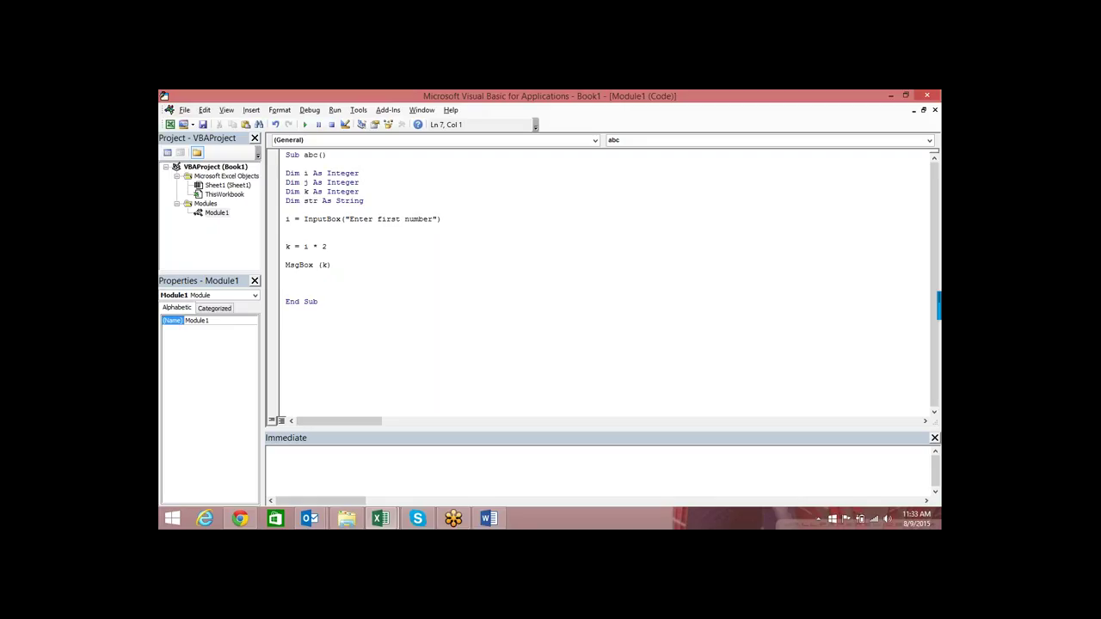
{"action": "left_click", "coordinate": [350, 173]}
Step: Bring the Excel workbook forward and enter 20.365 in cell E3
{"action": "left_click", "coordinate": [381, 519]}
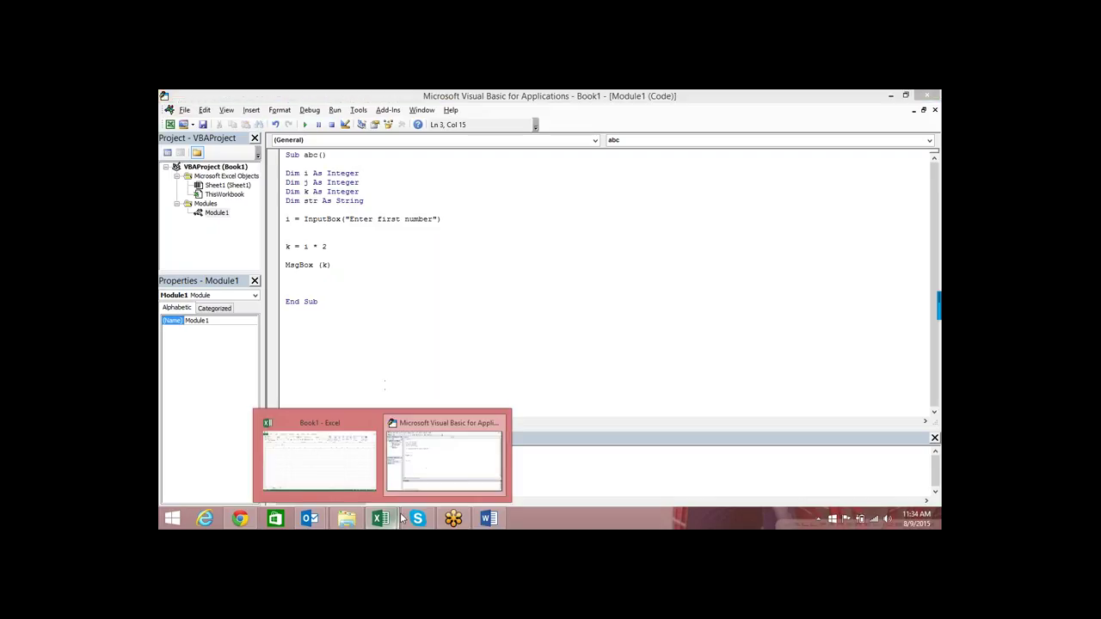
{"action": "left_click", "coordinate": [338, 463]}
{"action": "left_click", "coordinate": [344, 240]}
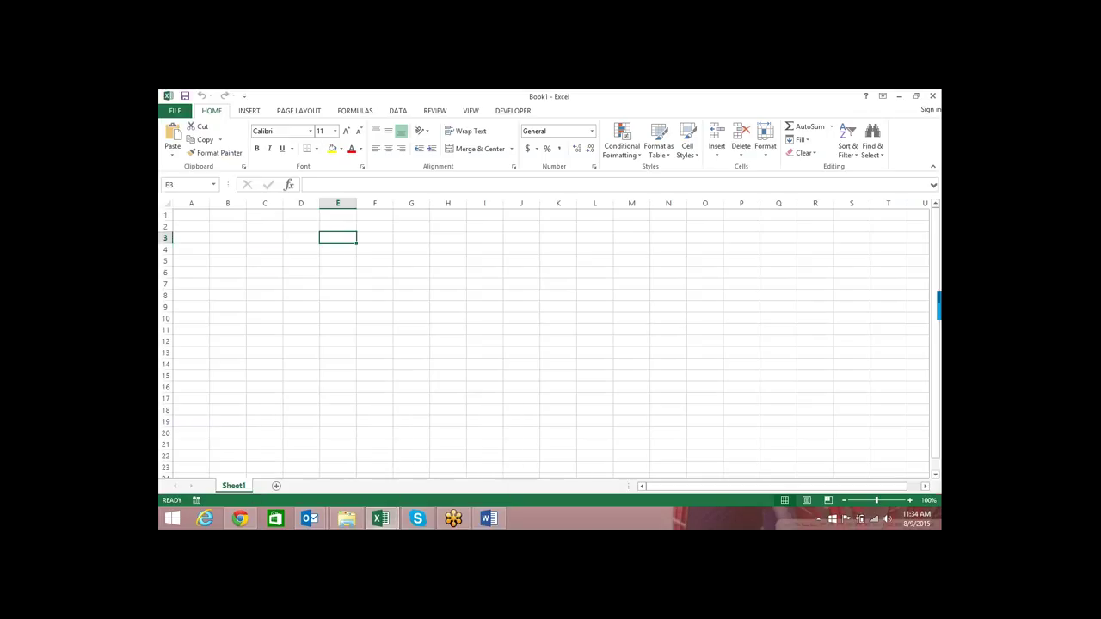
{"action": "type", "text": "20."}
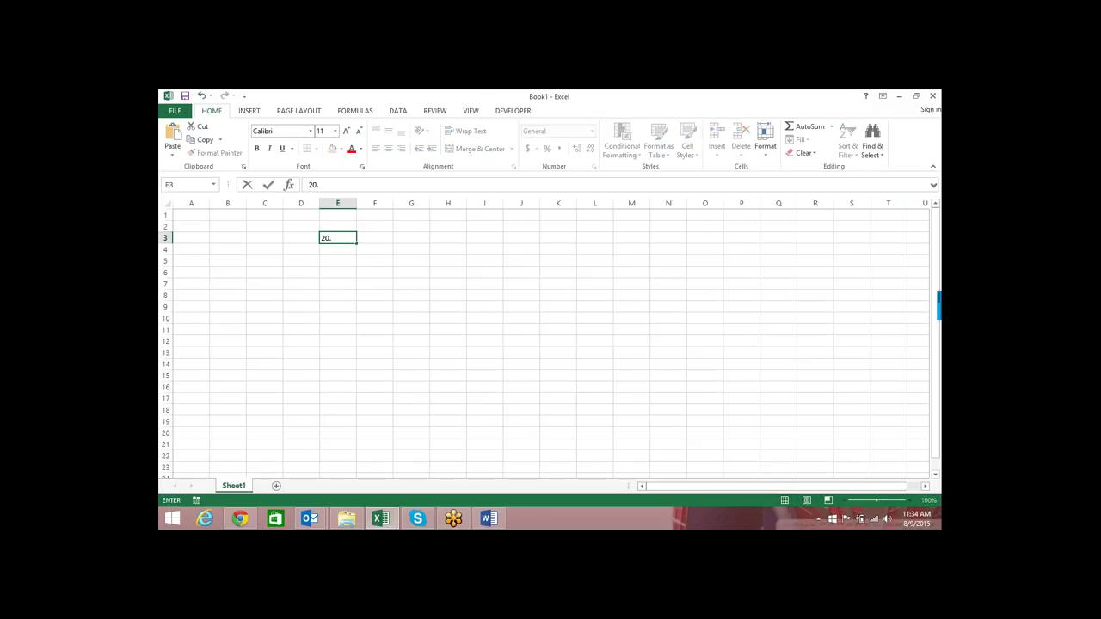
{"action": "type", "text": "365"}
{"action": "key", "text": "Return"}
Step: Enter =INT(E3) in cell F3 so it returns 20
{"action": "left_click", "coordinate": [337, 237]}
{"action": "left_click", "coordinate": [375, 238]}
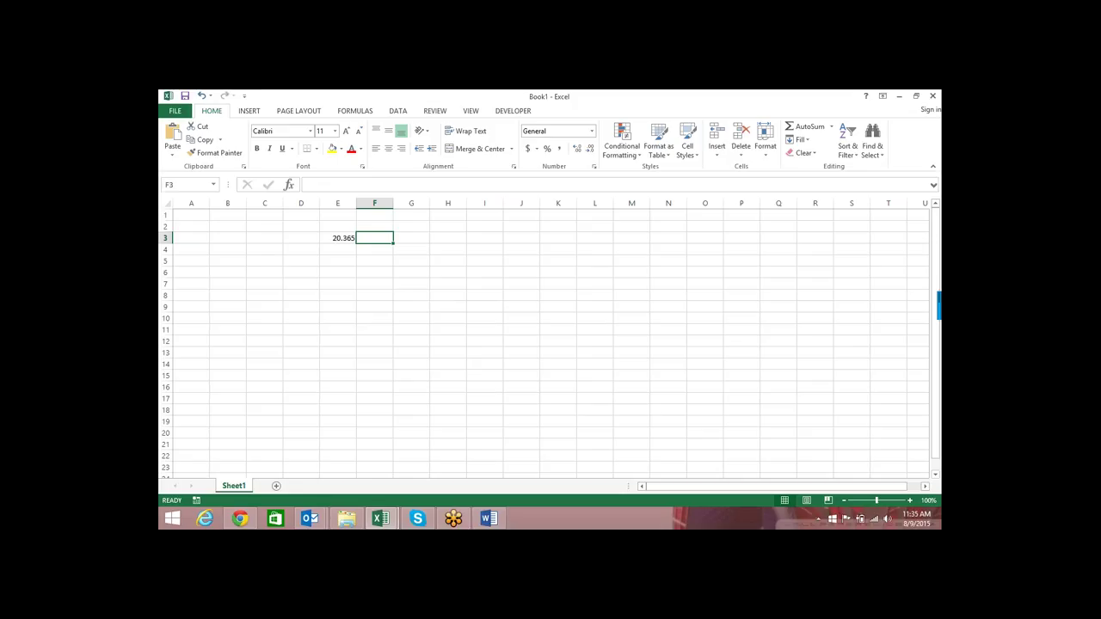
{"action": "type", "text": "="}
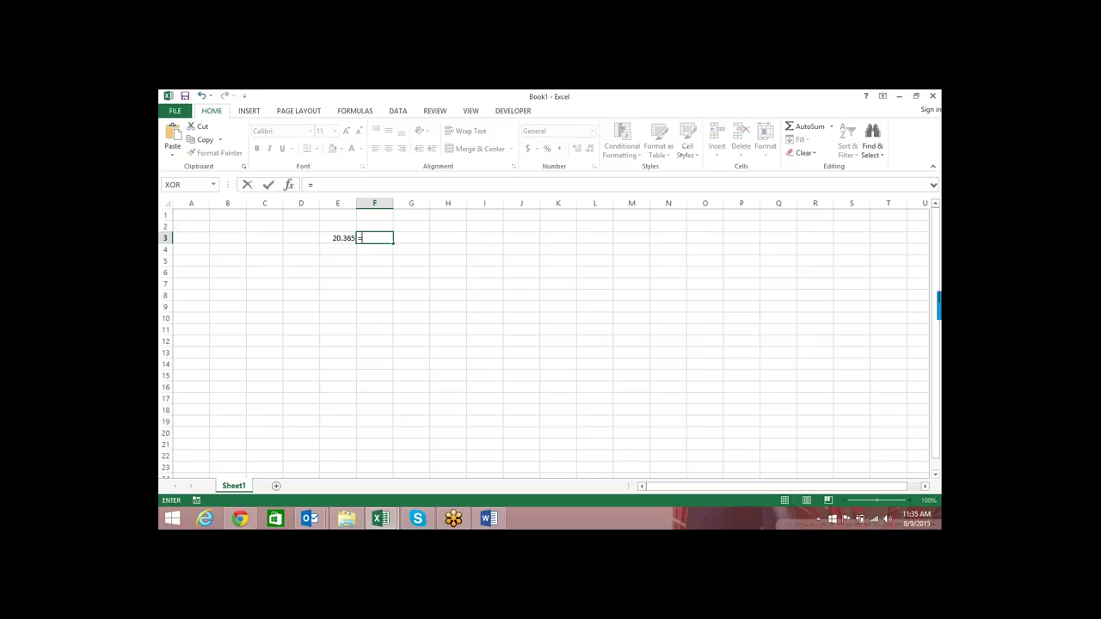
{"action": "type", "text": "int"}
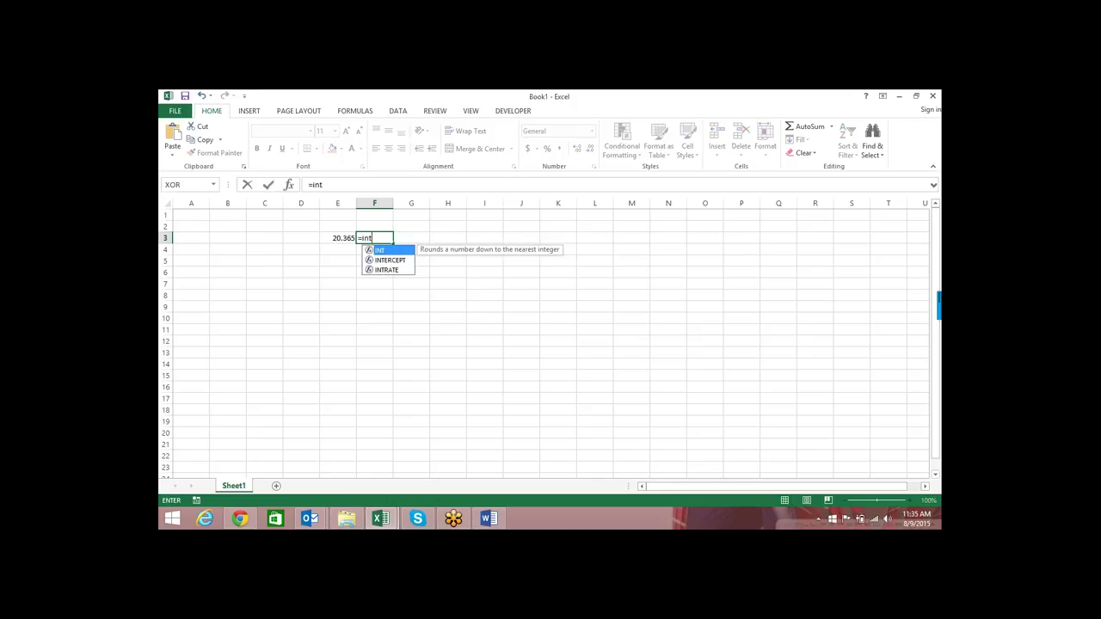
{"action": "key", "text": "Tab"}
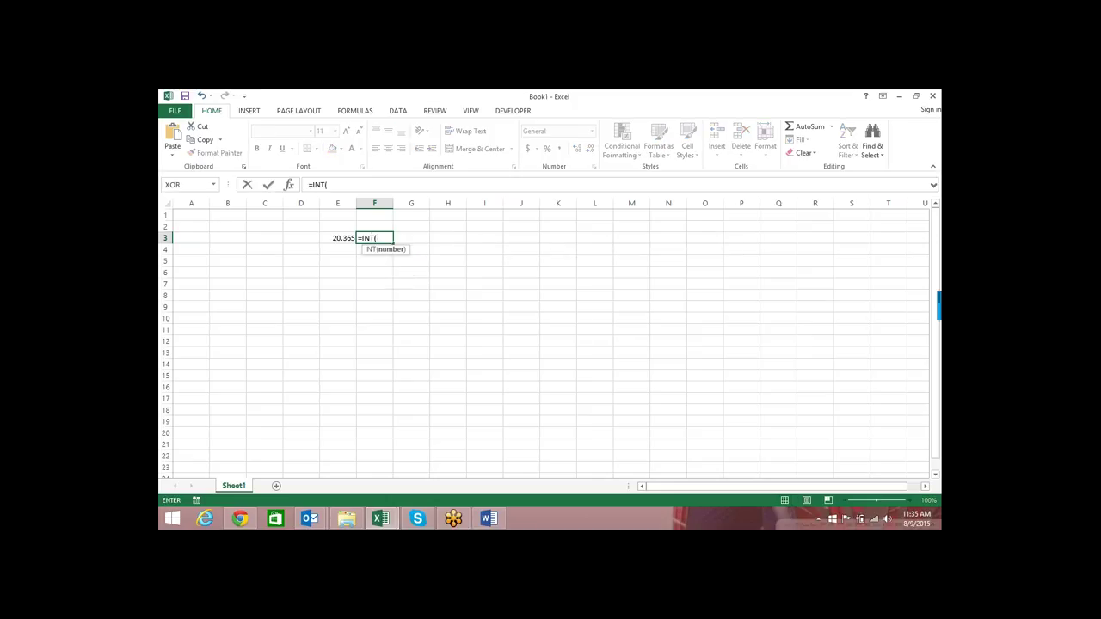
{"action": "left_click", "coordinate": [337, 238]}
{"action": "key", "text": "Return"}
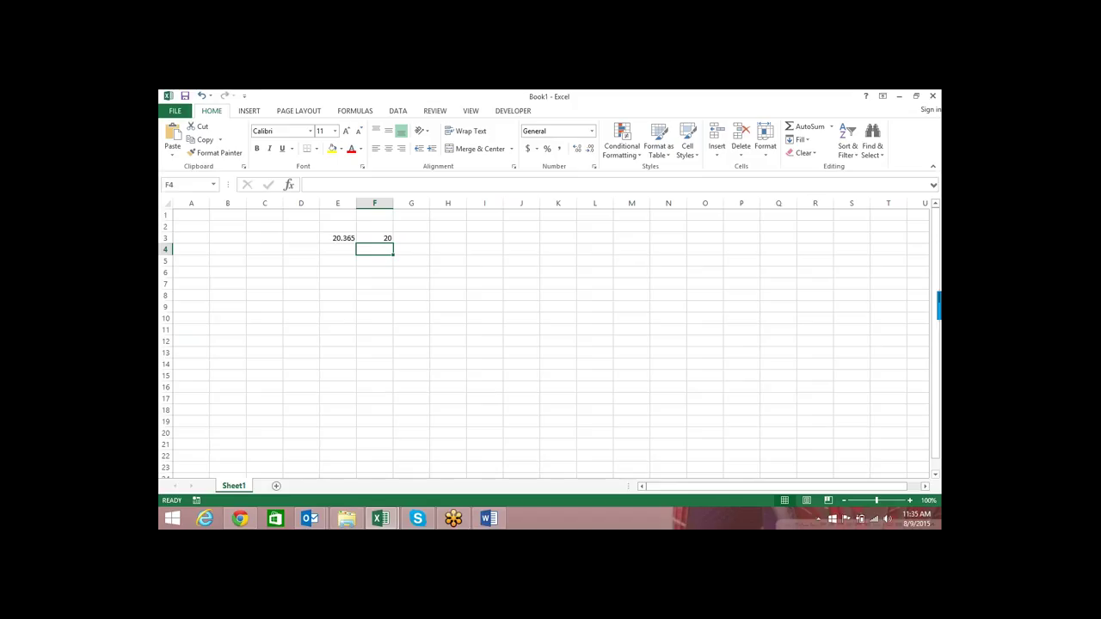
Step: Edit E3's value to 20.95, leaving F3's INT result at 20
{"action": "double_click", "coordinate": [343, 238]}
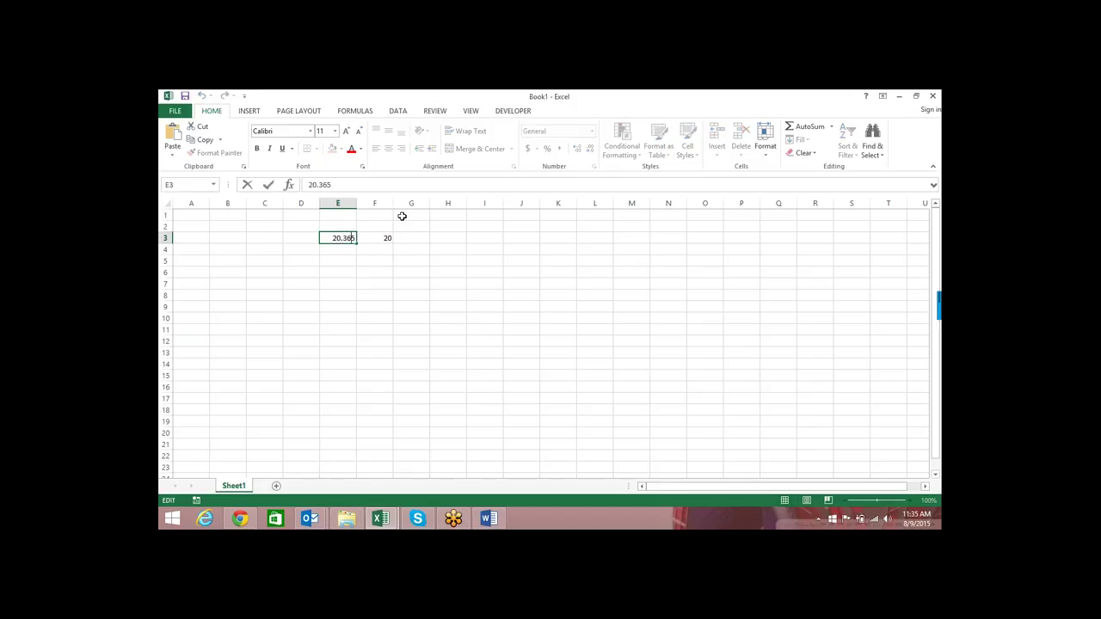
{"action": "key", "text": "BackSpace"}
{"action": "key", "text": "BackSpace"}
{"action": "type", "text": "9"}
{"action": "key", "text": "Return"}
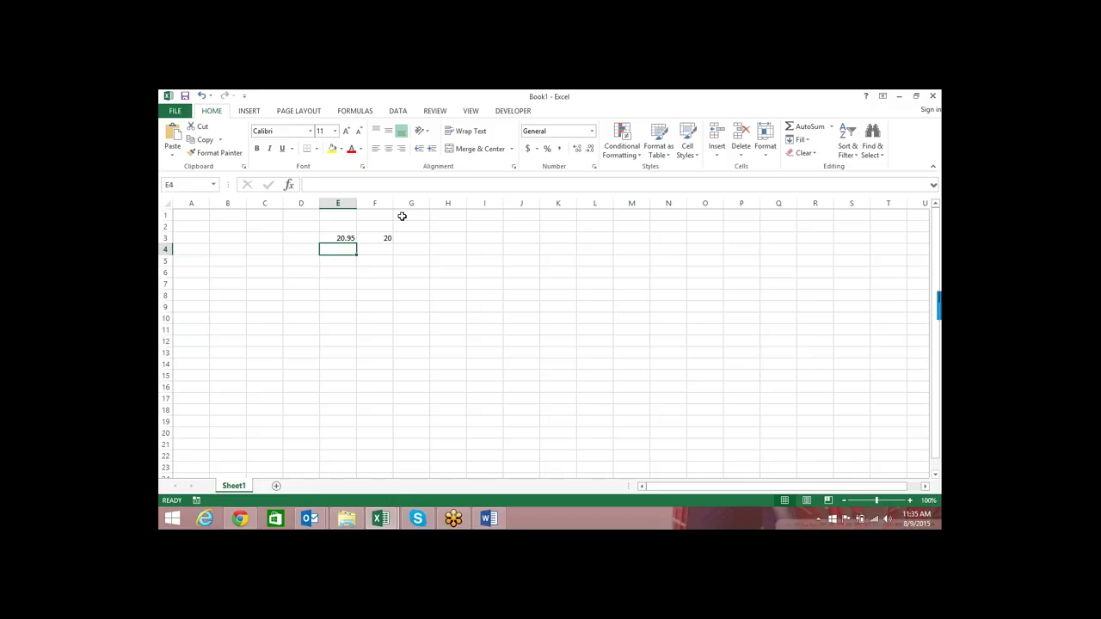
Step: Toggle to the VBA editor and back, then bring up the Word flowchart document
{"action": "key", "text": "alt+F11"}
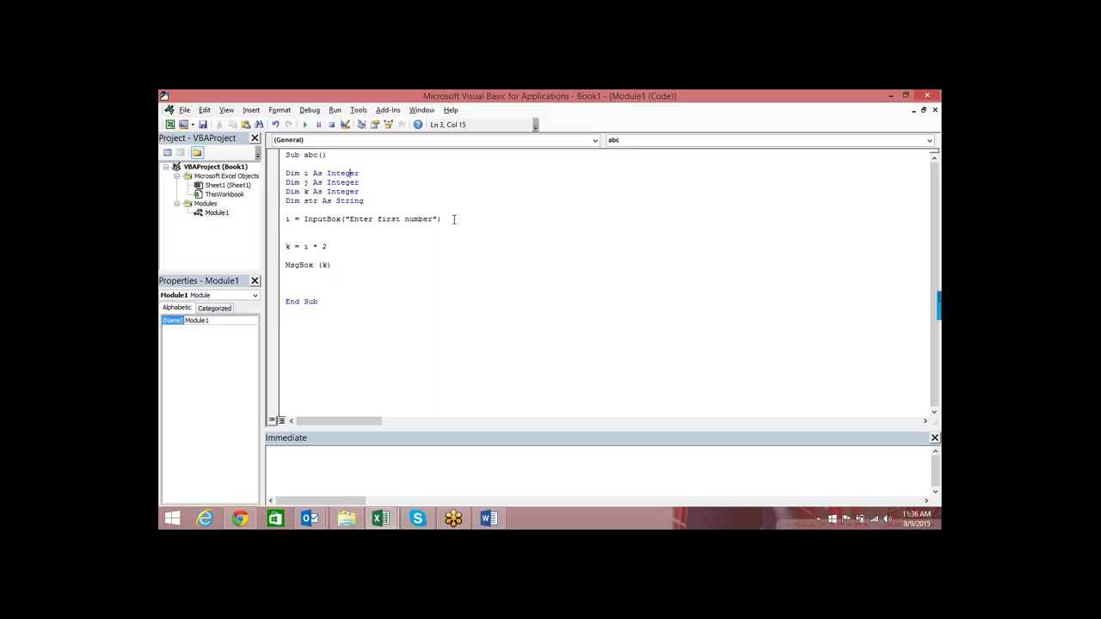
{"action": "key", "text": "alt+F11"}
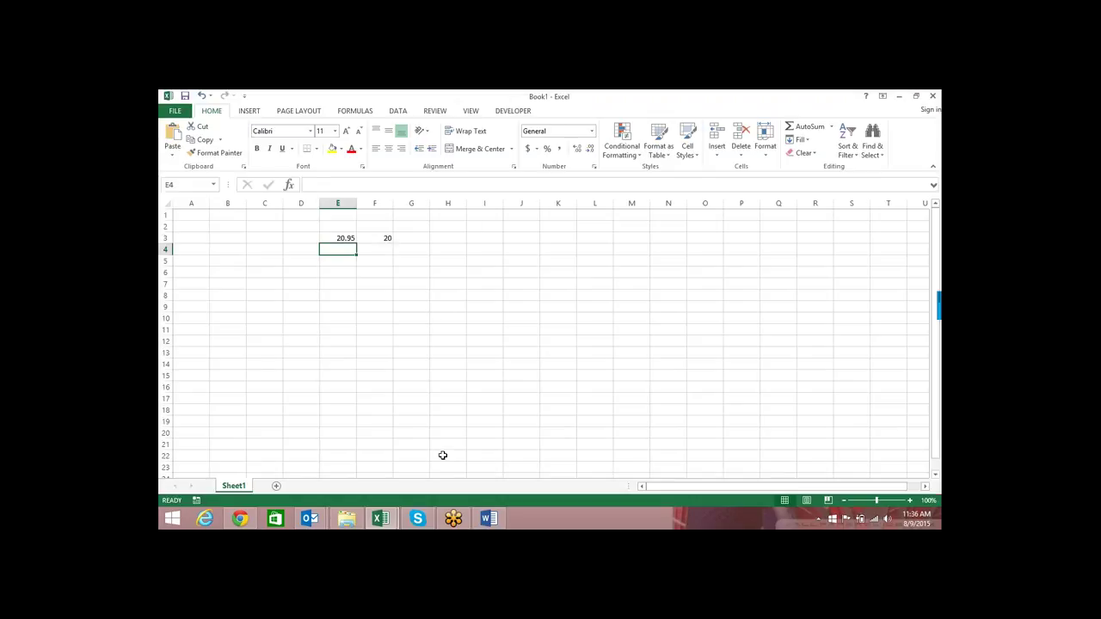
{"action": "key", "text": "alt+F11"}
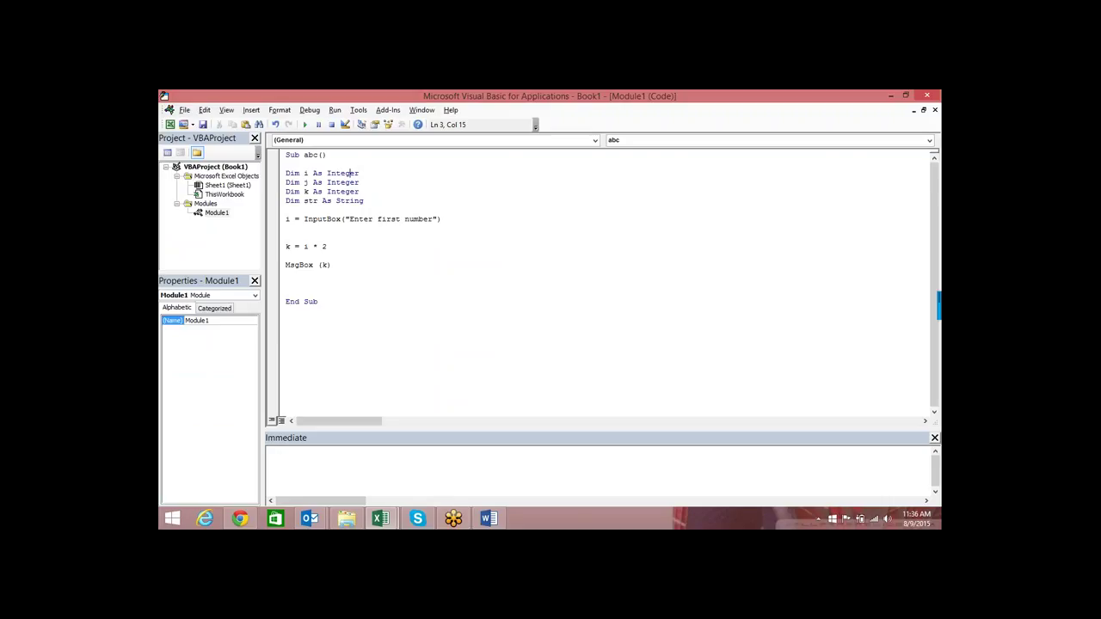
{"action": "left_click", "coordinate": [488, 518]}
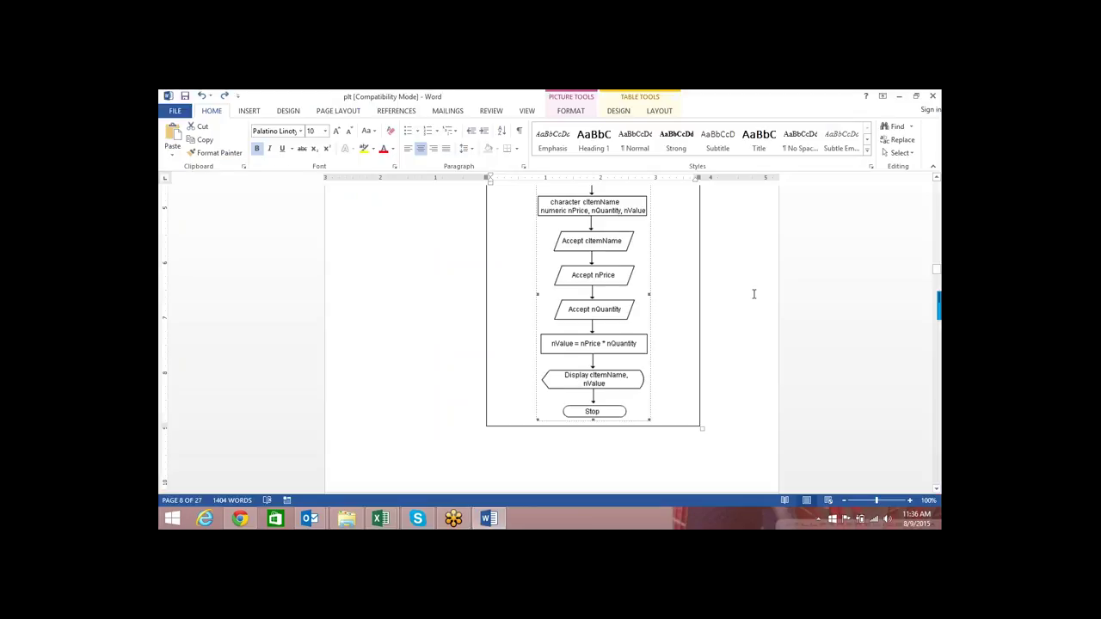
Step: Deselect the picture and scroll down to the 2.P.3 divisible-by-5 flowchart
{"action": "scroll", "coordinate": [715, 277], "scroll_direction": "up", "scroll_amount": 1}
{"action": "left_click", "coordinate": [714, 277]}
{"action": "scroll", "coordinate": [705, 258], "scroll_direction": "down", "scroll_amount": 2}
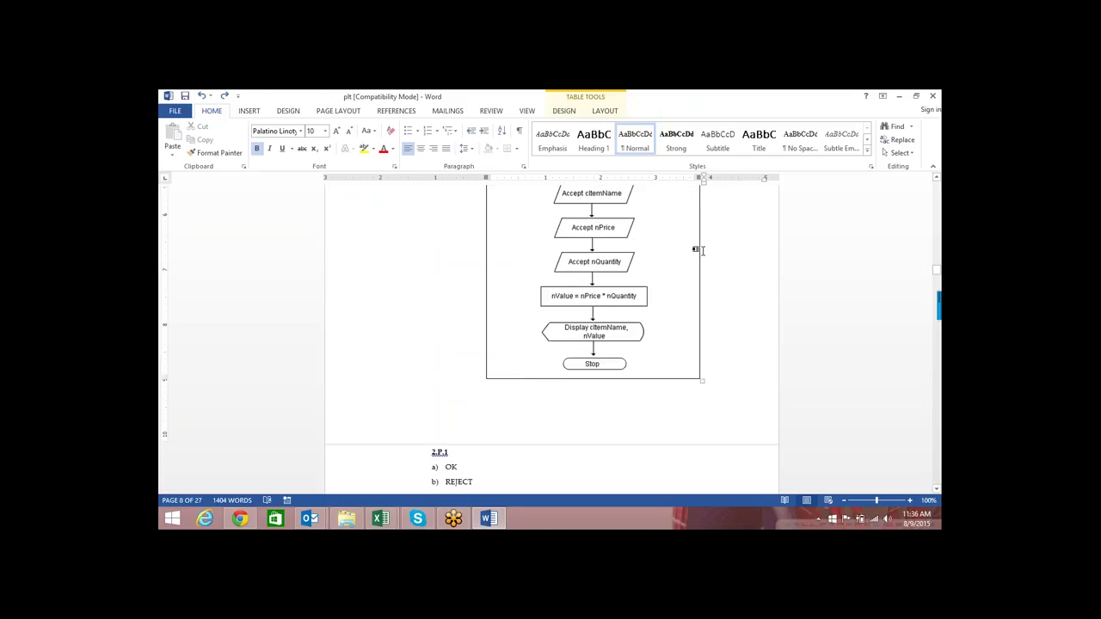
{"action": "scroll", "coordinate": [696, 248], "scroll_direction": "down", "scroll_amount": 2}
{"action": "scroll", "coordinate": [710, 241], "scroll_direction": "down", "scroll_amount": 2}
{"action": "scroll", "coordinate": [714, 239], "scroll_direction": "down", "scroll_amount": 2}
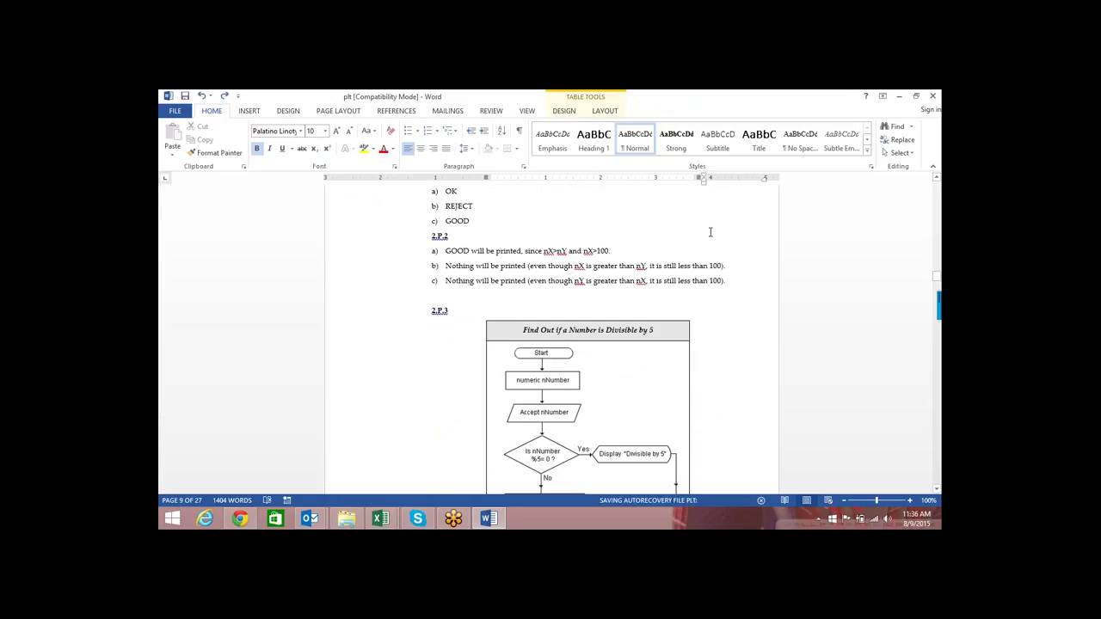
{"action": "scroll", "coordinate": [708, 228], "scroll_direction": "down", "scroll_amount": 2}
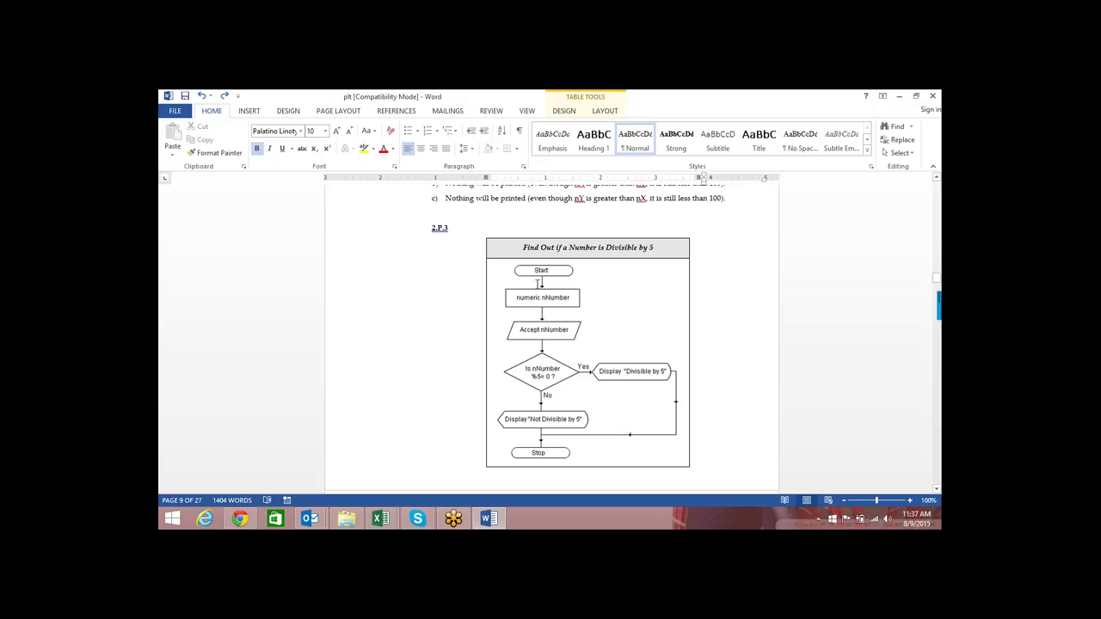
Step: Select the 2.P.3 flowchart picture and scroll to reveal section 2.P.4 below it
{"action": "left_click", "coordinate": [542, 303]}
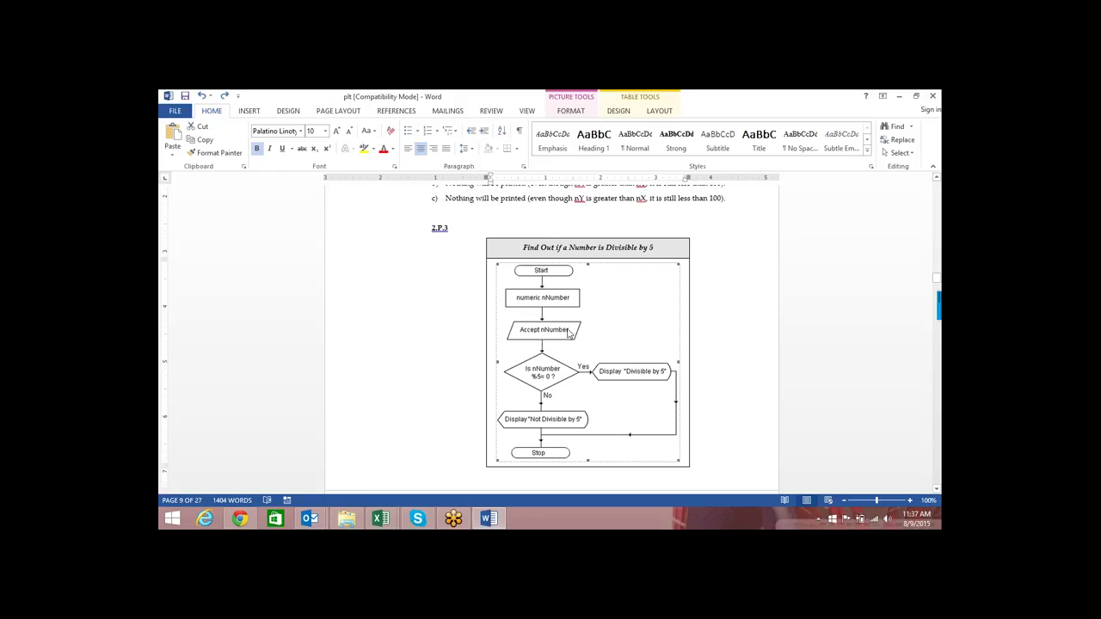
{"action": "scroll", "coordinate": [544, 339], "scroll_direction": "down", "scroll_amount": 1}
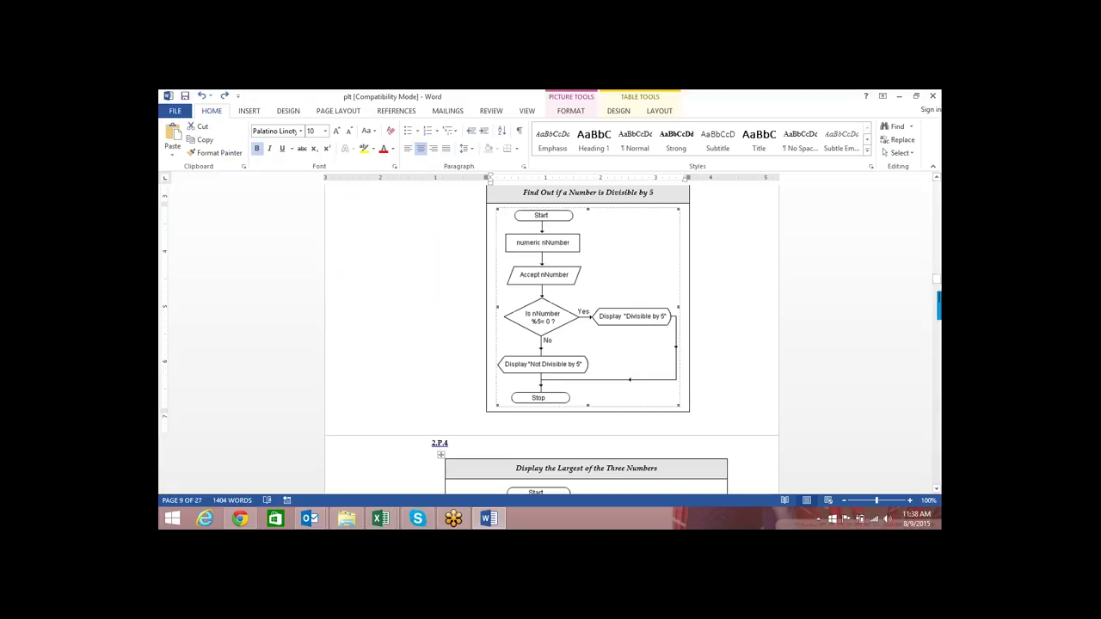
Step: Bring Excel forward and enter 5 in J4 and 4 in K4
{"action": "mouse_move", "coordinate": [380, 518]}
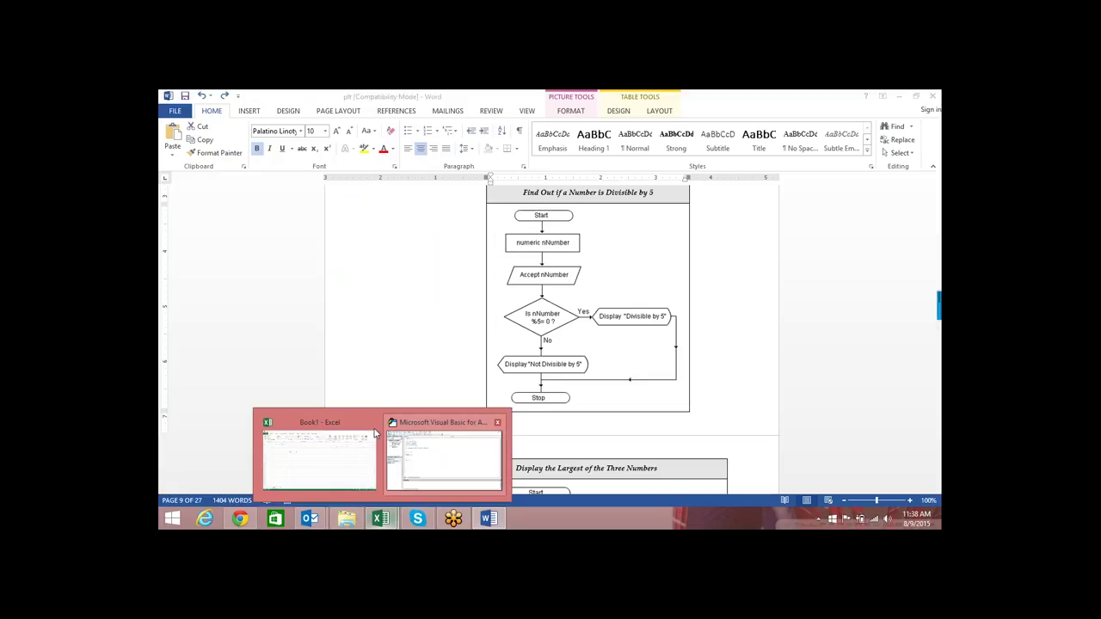
{"action": "left_click", "coordinate": [319, 456]}
{"action": "left_click", "coordinate": [511, 249]}
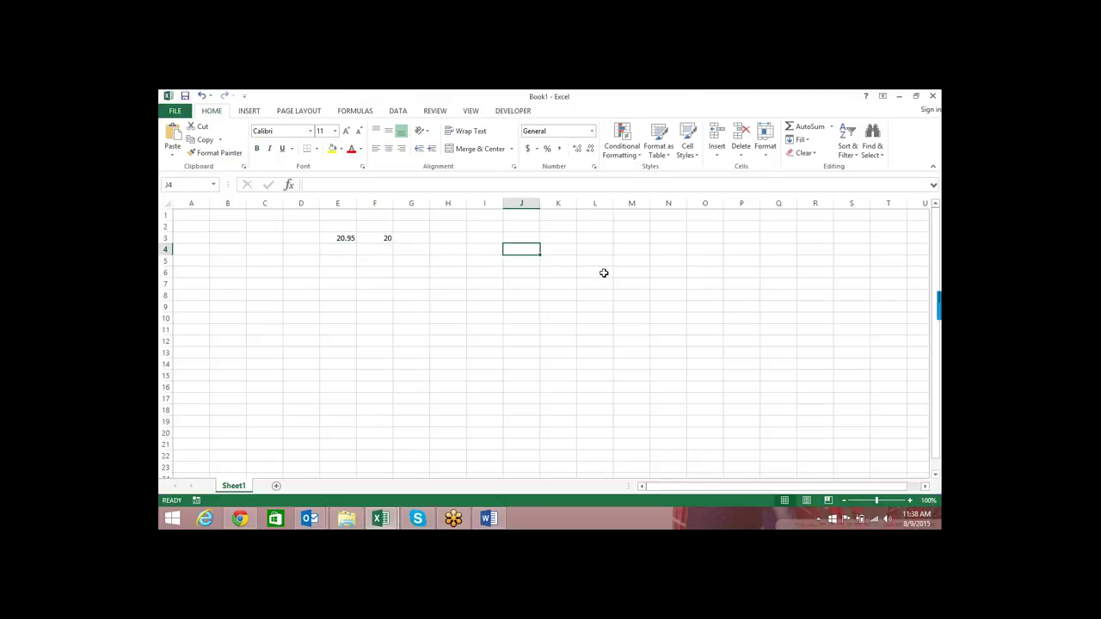
{"action": "type", "text": "5"}
{"action": "key", "text": "Tab"}
{"action": "type", "text": "4"}
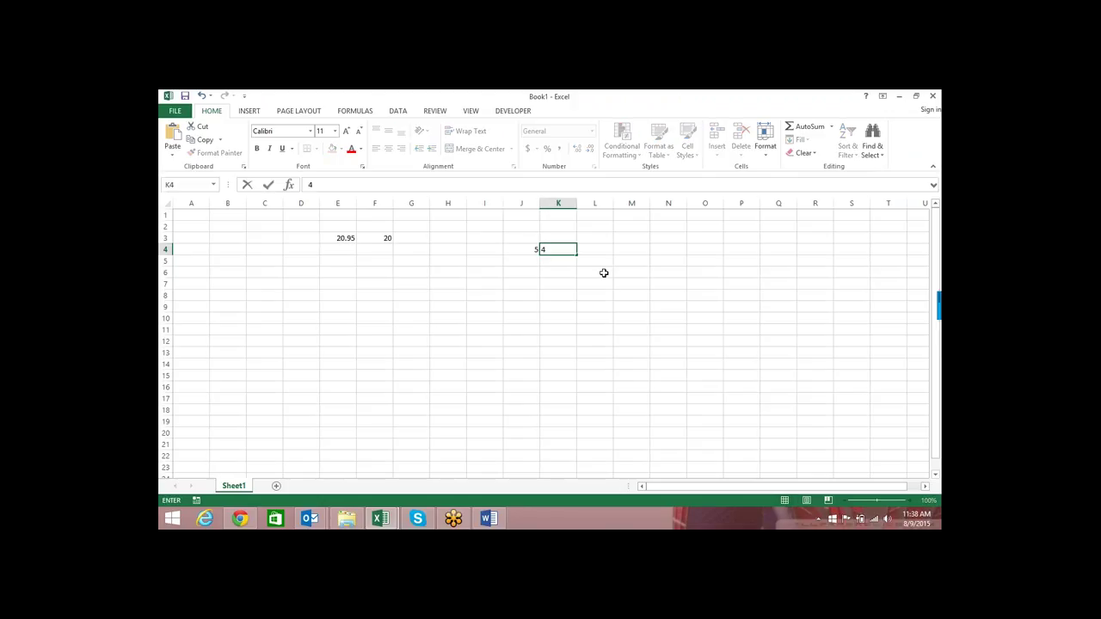
{"action": "key", "text": "Tab"}
Step: Enter a MOD formula in L4 dividing J4 by K4
{"action": "type", "text": "="}
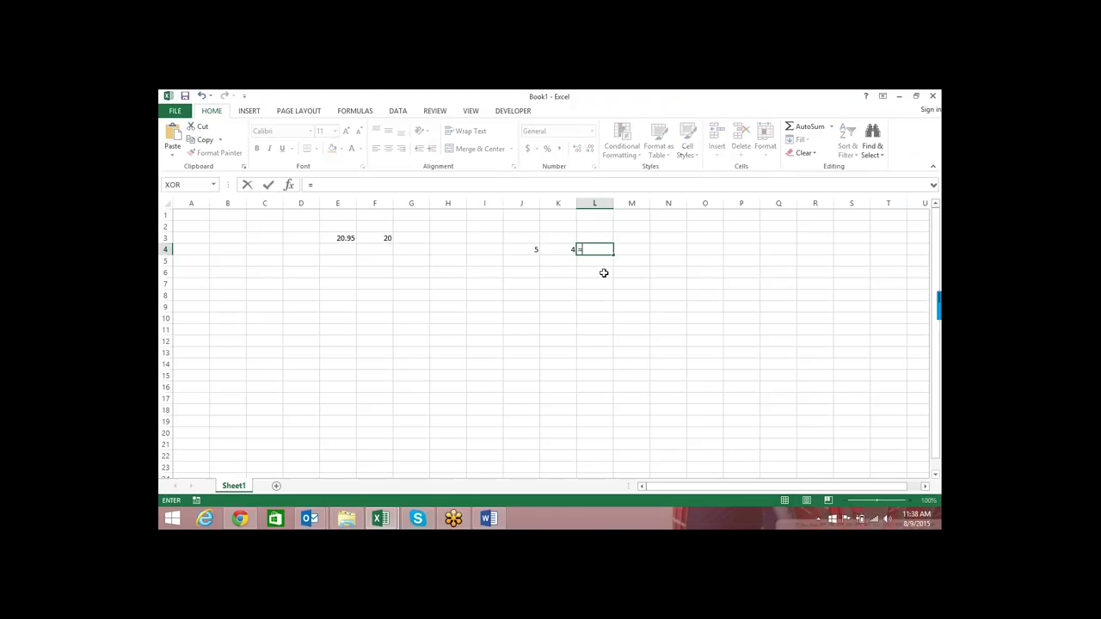
{"action": "type", "text": "mo"}
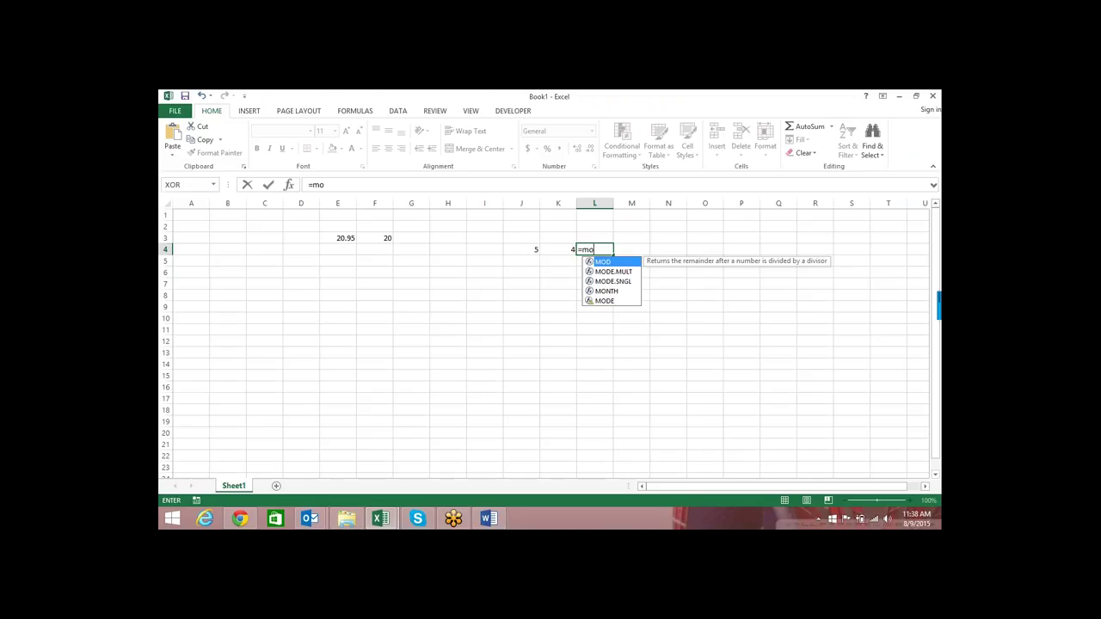
{"action": "key", "text": "Tab"}
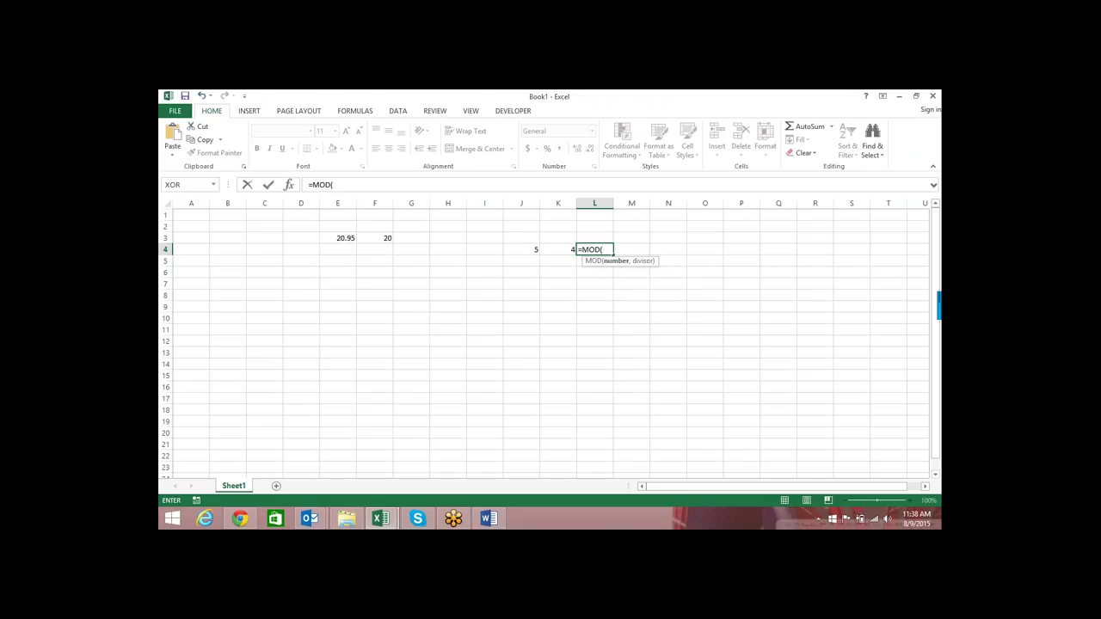
{"action": "key", "text": "Left"}
{"action": "key", "text": "Left"}
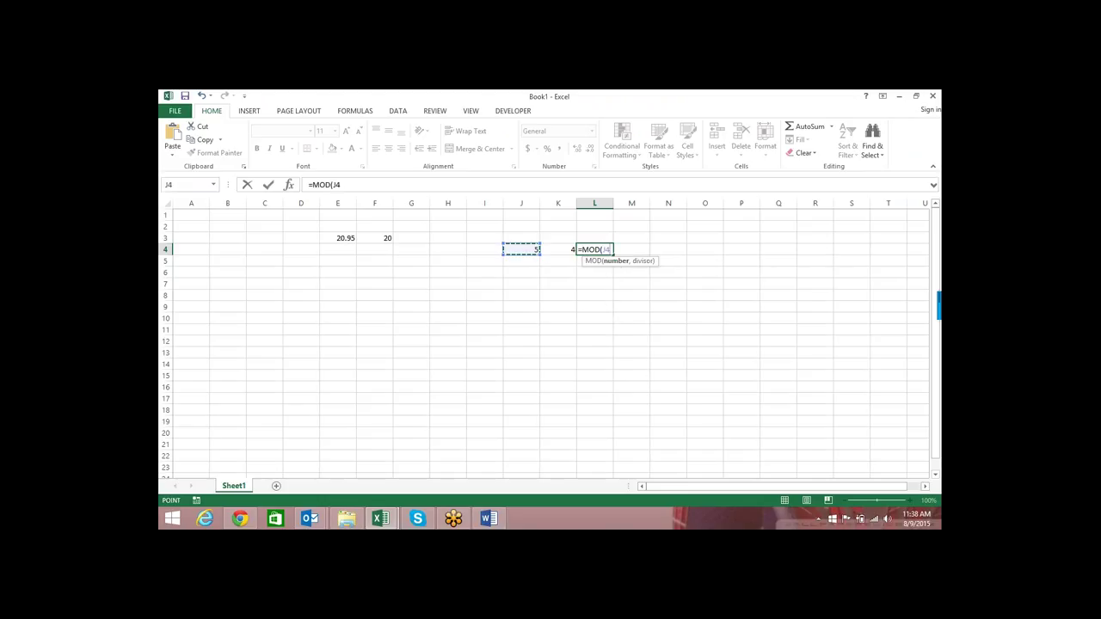
{"action": "type", "text": ","}
{"action": "key", "text": "Left"}
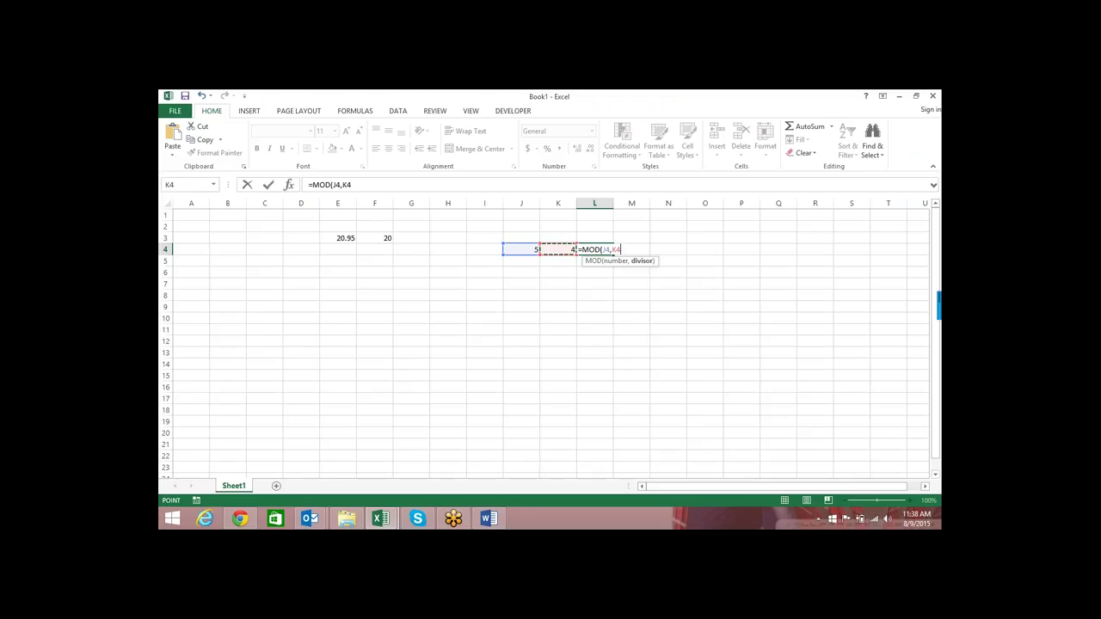
{"action": "type", "text": ")"}
{"action": "key", "text": "Return"}
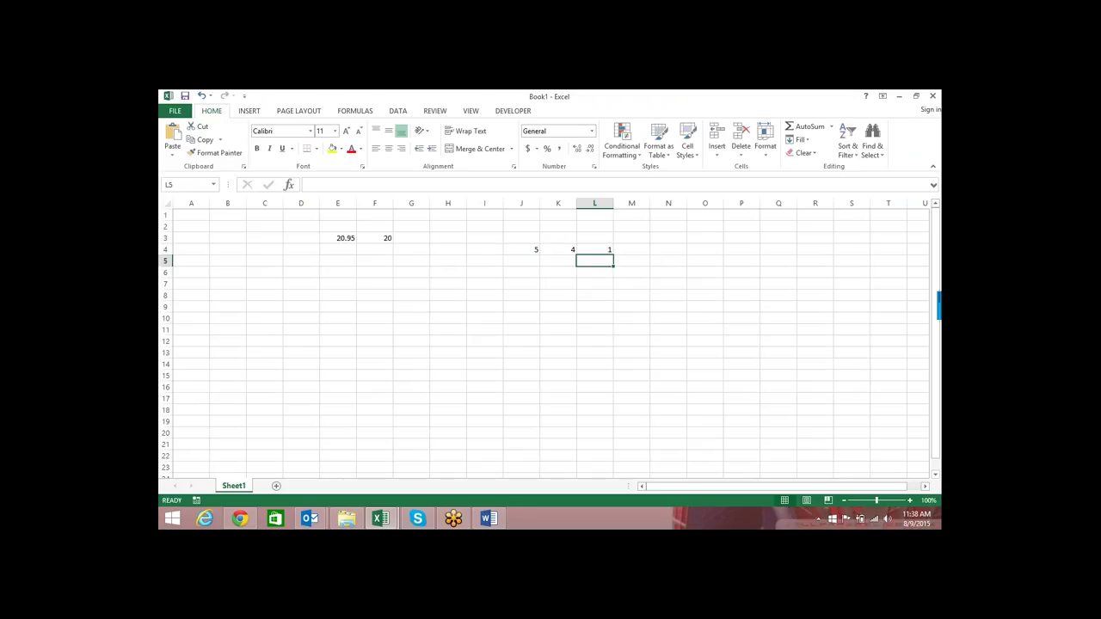
Step: Change K4 to 3, then to 5 so L4 shows 0, and return to Word
{"action": "key", "text": "Up"}
{"action": "key", "text": "Left"}
{"action": "type", "text": "3"}
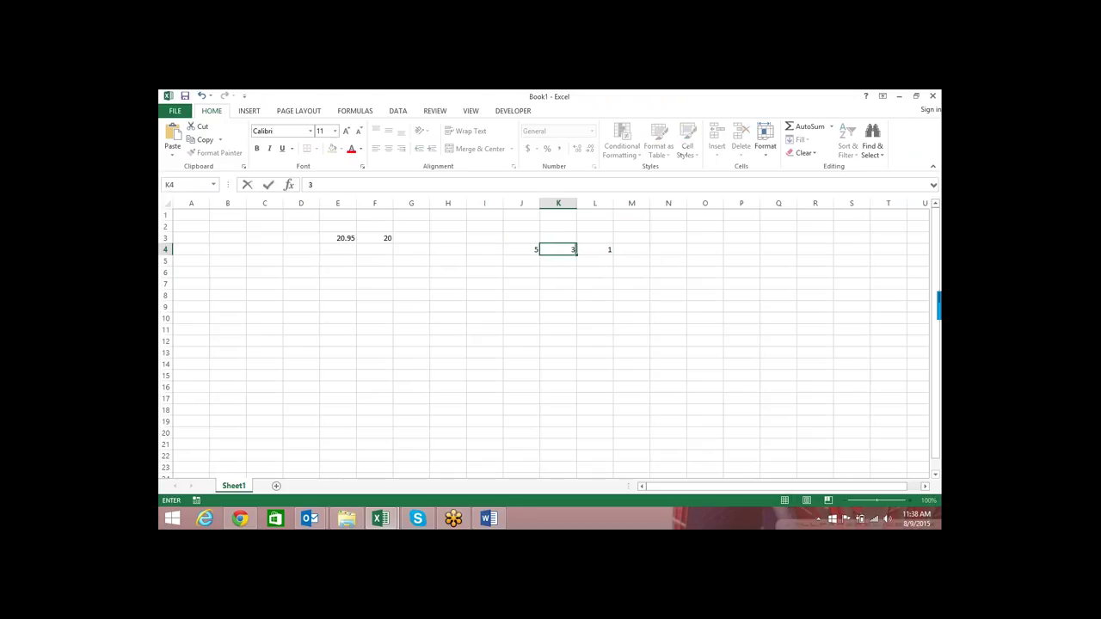
{"action": "key", "text": "Return"}
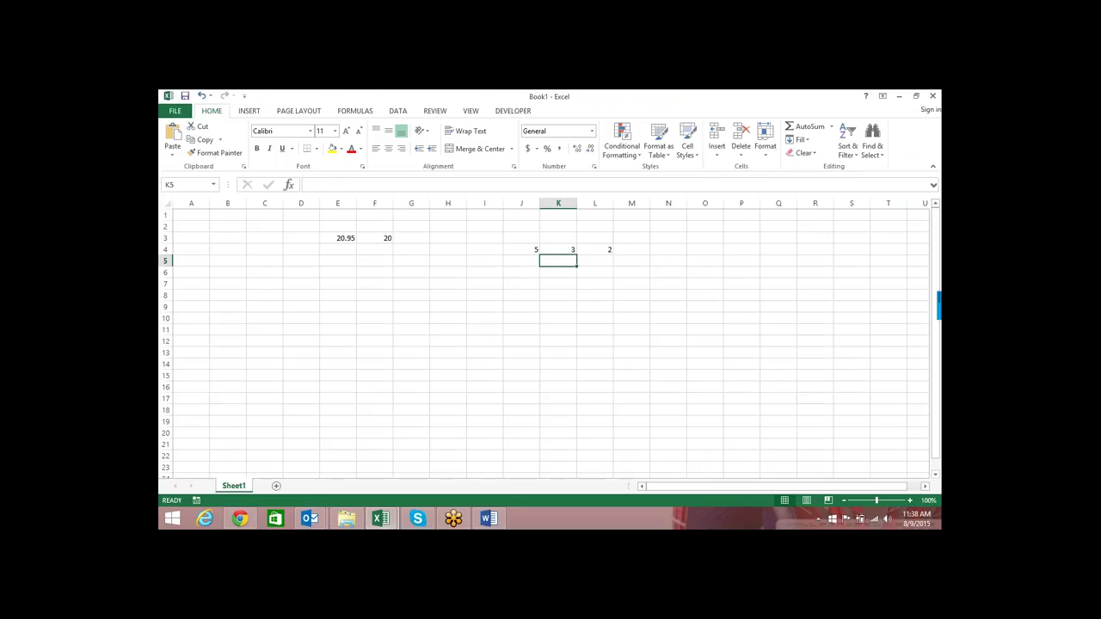
{"action": "key", "text": "Up"}
{"action": "type", "text": "5"}
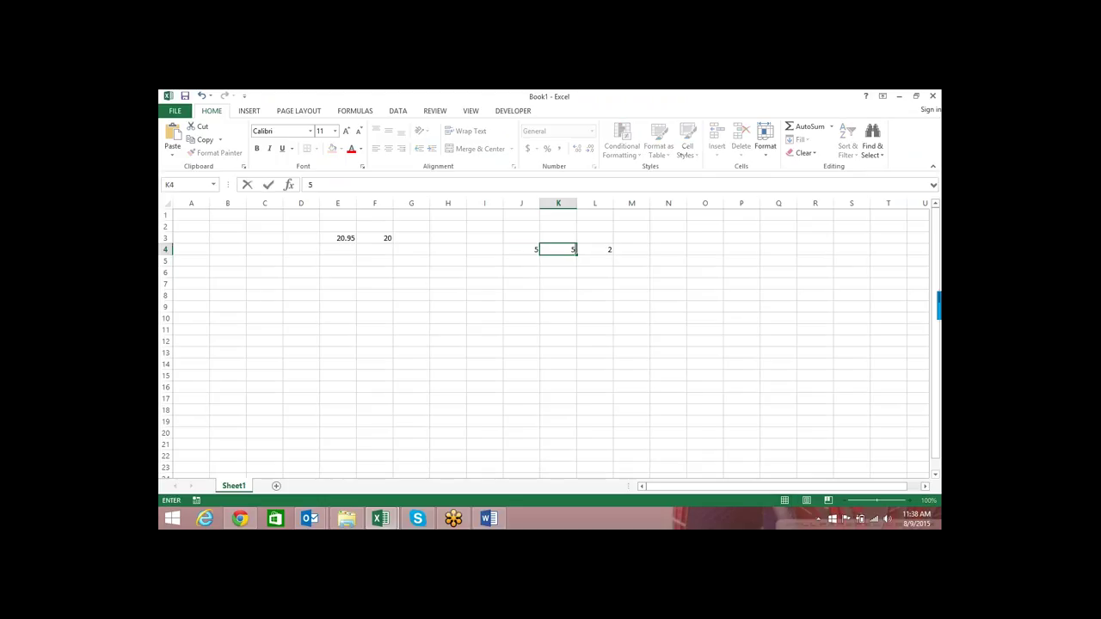
{"action": "key", "text": "Return"}
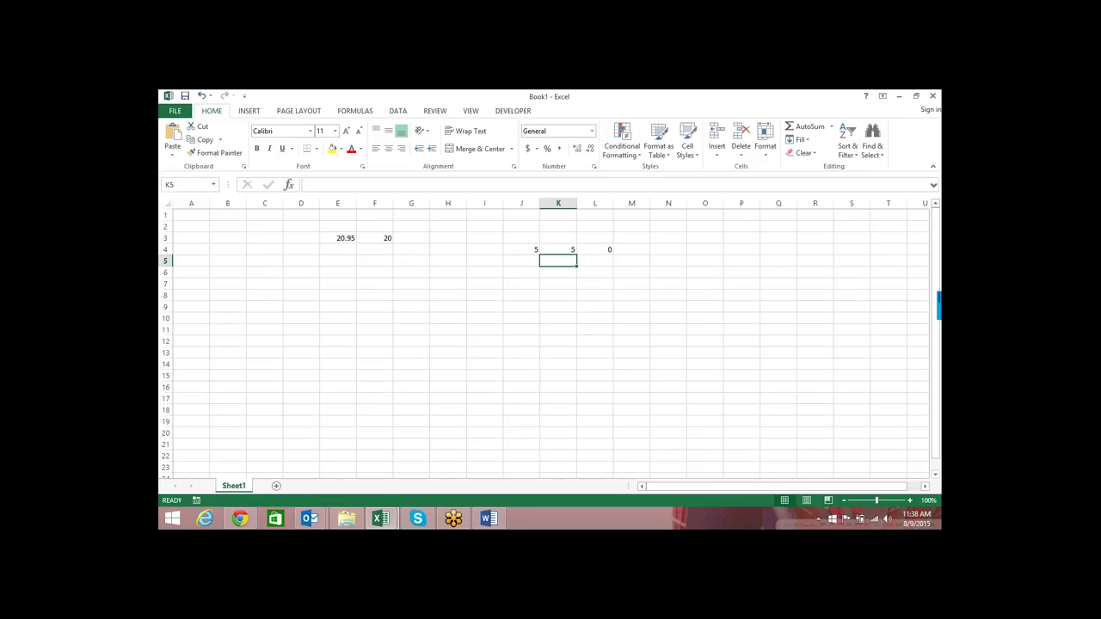
{"action": "key", "text": "alt+Tab"}
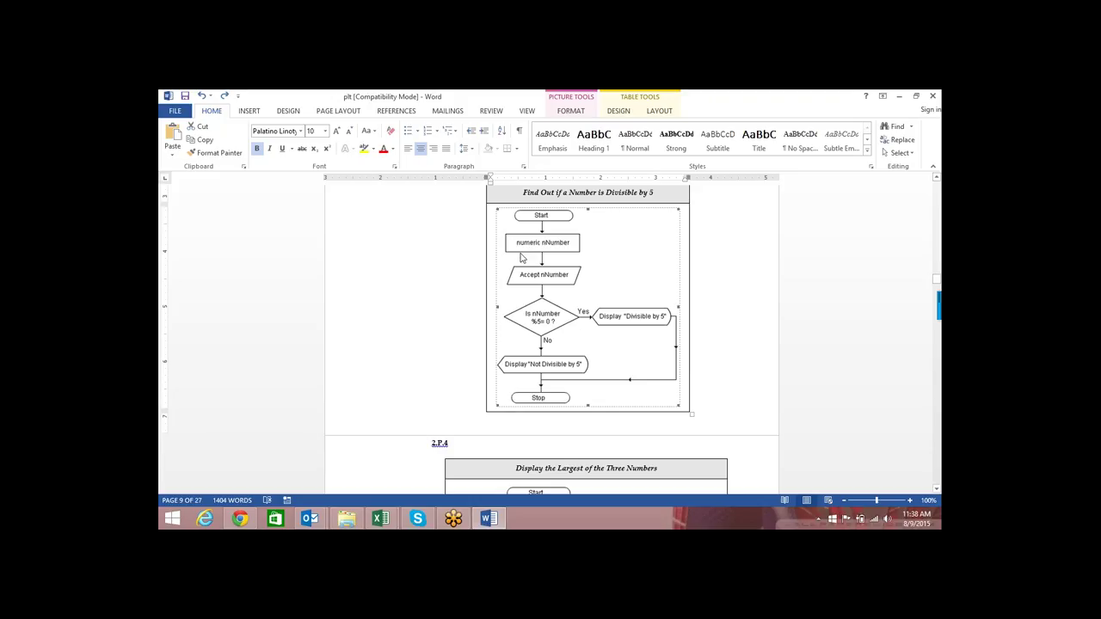
Step: Bring the VBA editor showing macro abc in Module1 to the front
{"action": "key", "text": "alt+Tab"}
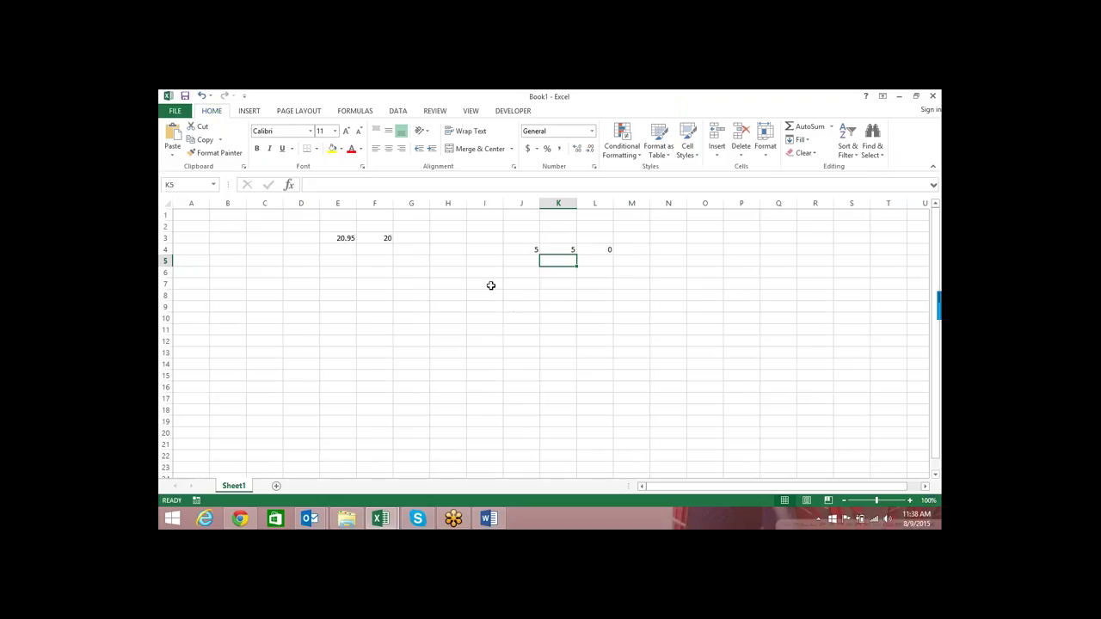
{"action": "key", "text": "alt+Tab"}
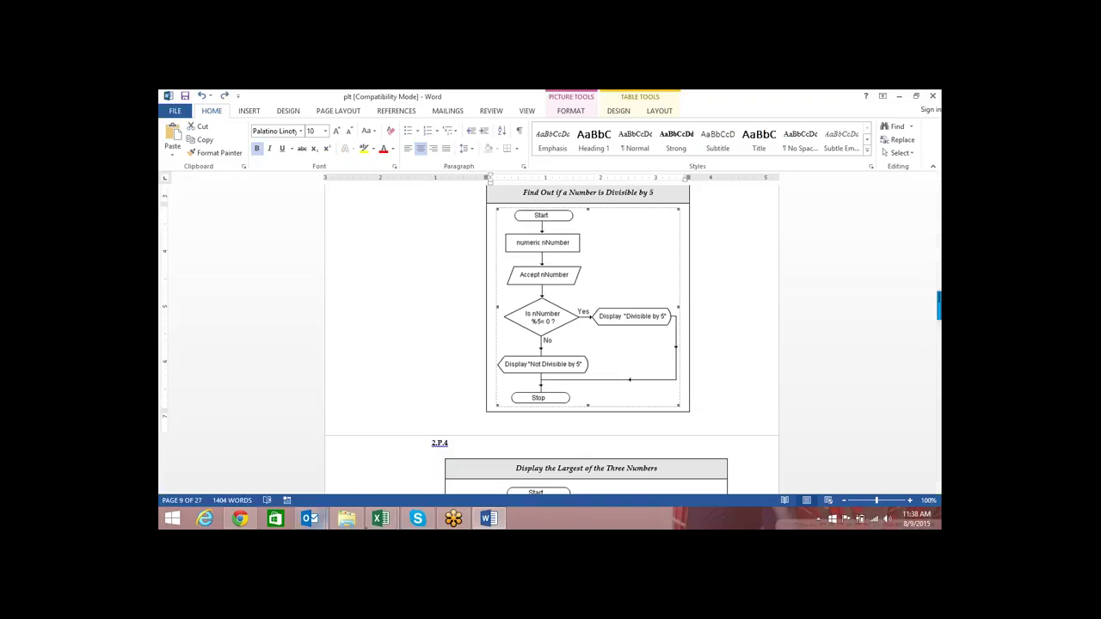
{"action": "mouse_move", "coordinate": [390, 522]}
{"action": "left_click", "coordinate": [418, 462]}
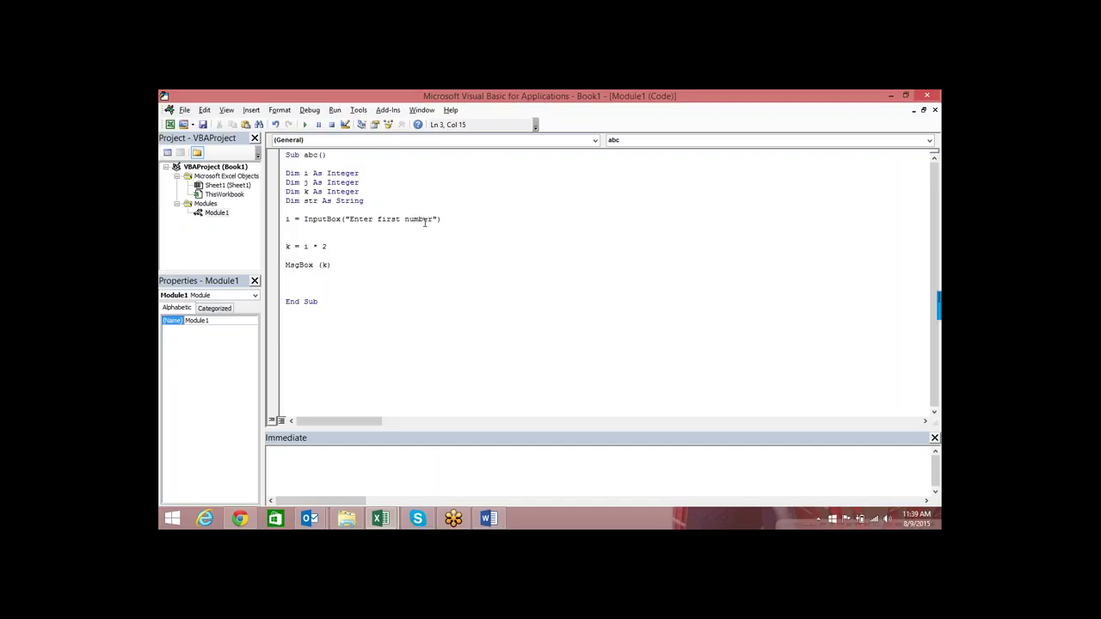
Step: Delete the k = i * 2 and MsgBox (k) lines, keeping only the InputBox statement
{"action": "left_click", "coordinate": [343, 246]}
{"action": "key", "text": "shift+Home"}
{"action": "mouse_move", "coordinate": [326, 246]}
{"action": "left_mouse_down"}
{"action": "mouse_move", "coordinate": [281, 239]}
{"action": "mouse_move", "coordinate": [282, 250]}
{"action": "mouse_move", "coordinate": [274, 238]}
{"action": "left_mouse_up"}
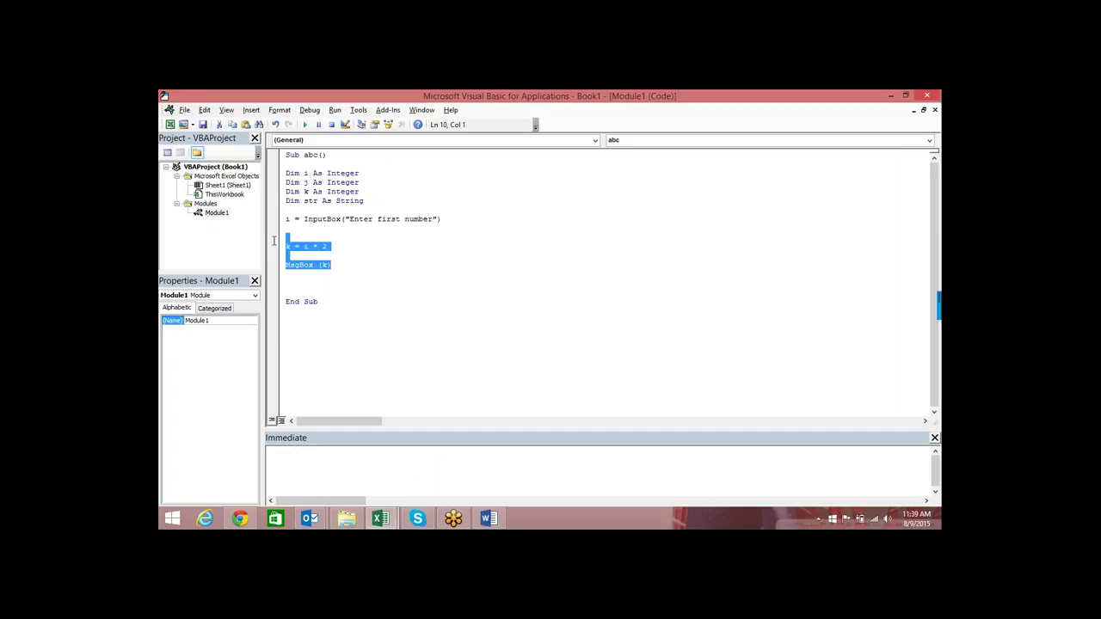
{"action": "key", "text": "Delete"}
Step: Compare the Dim declarations for i, j, k with the Word flowchart, ending on the flowchart
{"action": "key", "text": "alt+Tab"}
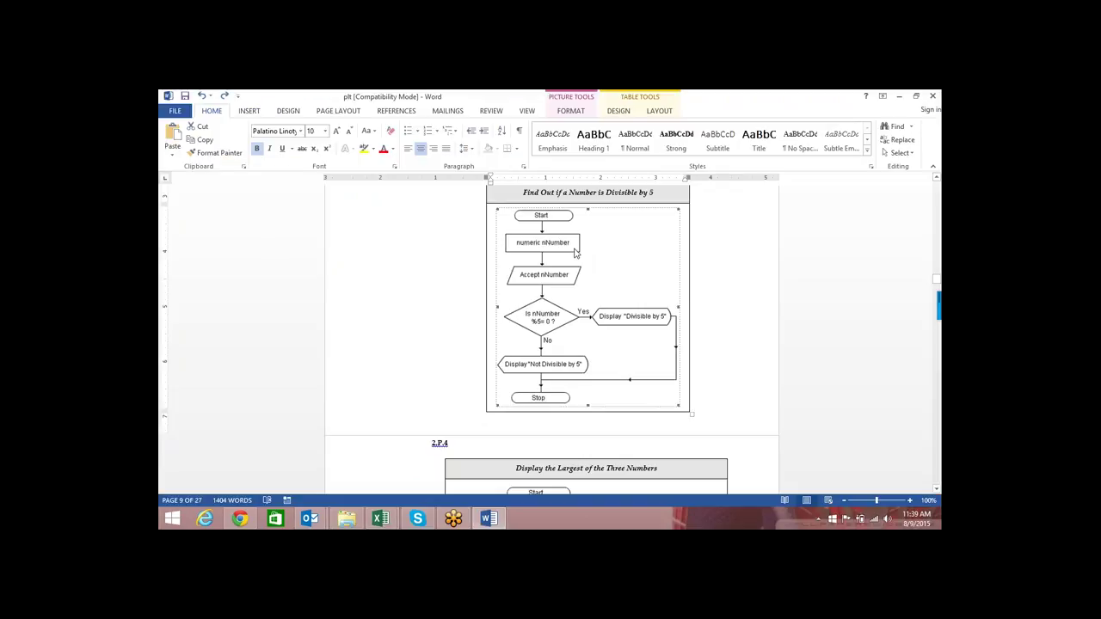
{"action": "key", "text": "alt+Tab"}
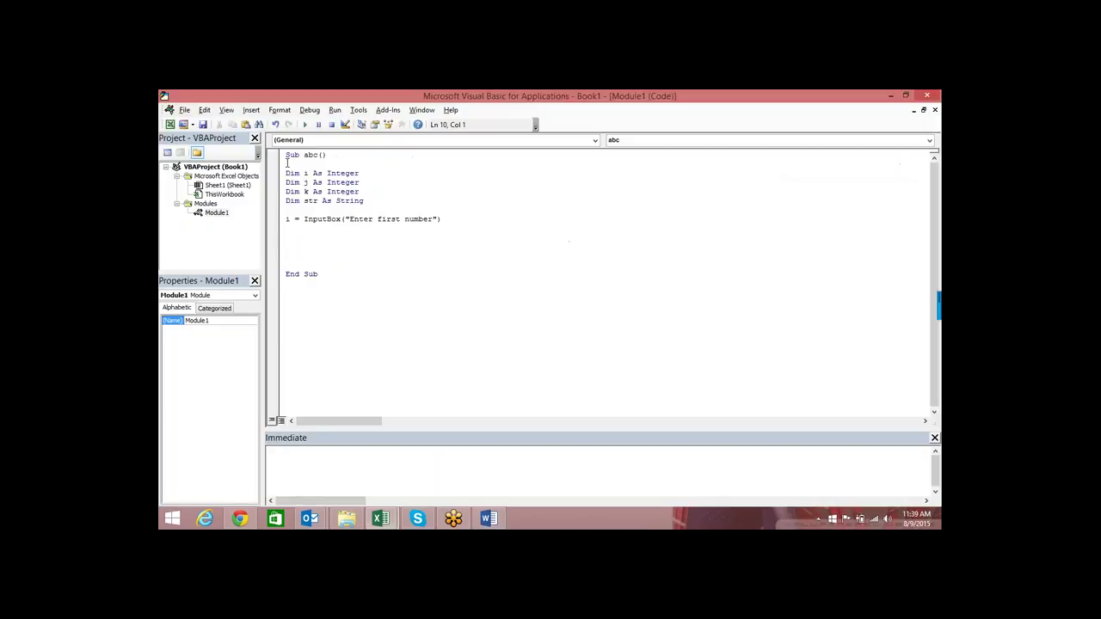
{"action": "left_click_drag", "start_coordinate": [288, 163], "coordinate": [370, 191]}
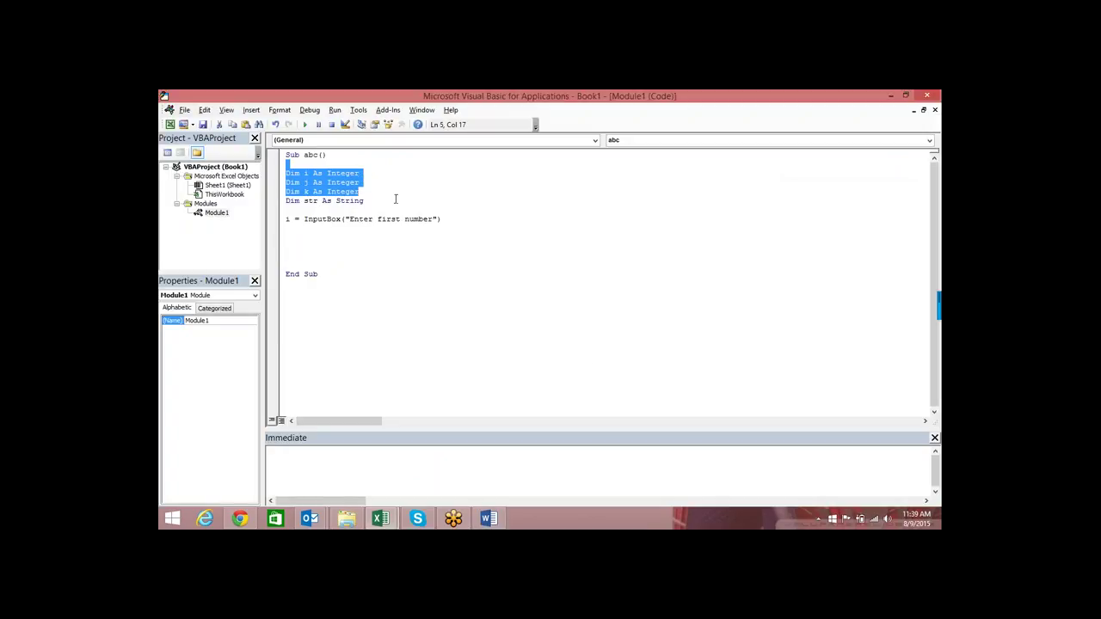
{"action": "left_click", "coordinate": [341, 220]}
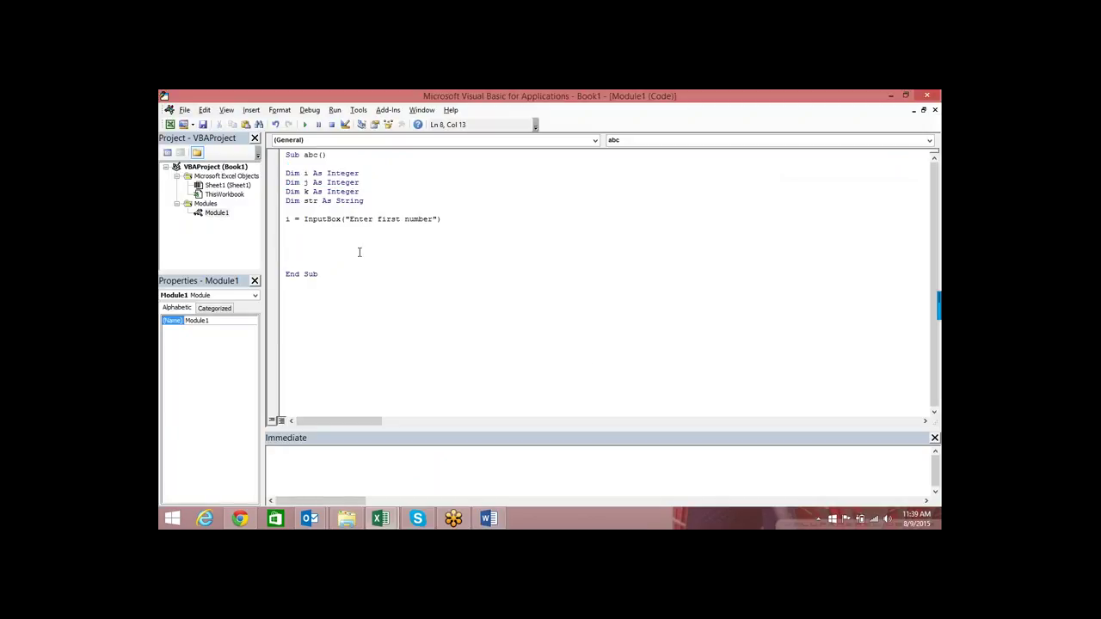
{"action": "left_click", "coordinate": [325, 235]}
{"action": "key", "text": "alt+Tab"}
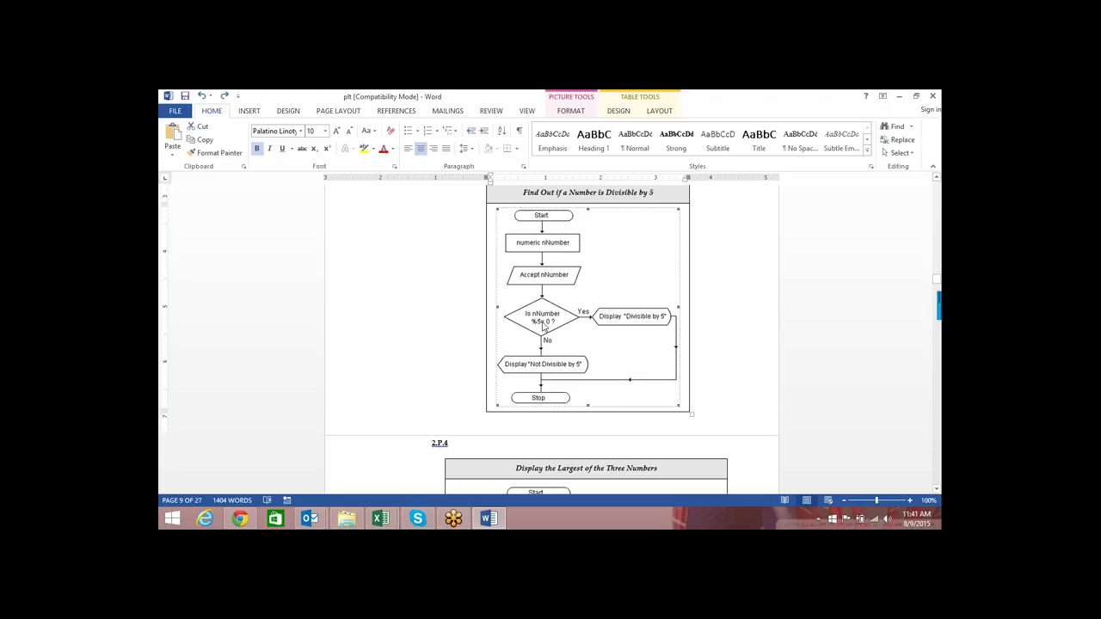
Step: Switch from the Word flowchart back to the Module1 code of macro abc
{"action": "key", "text": "alt+Tab"}
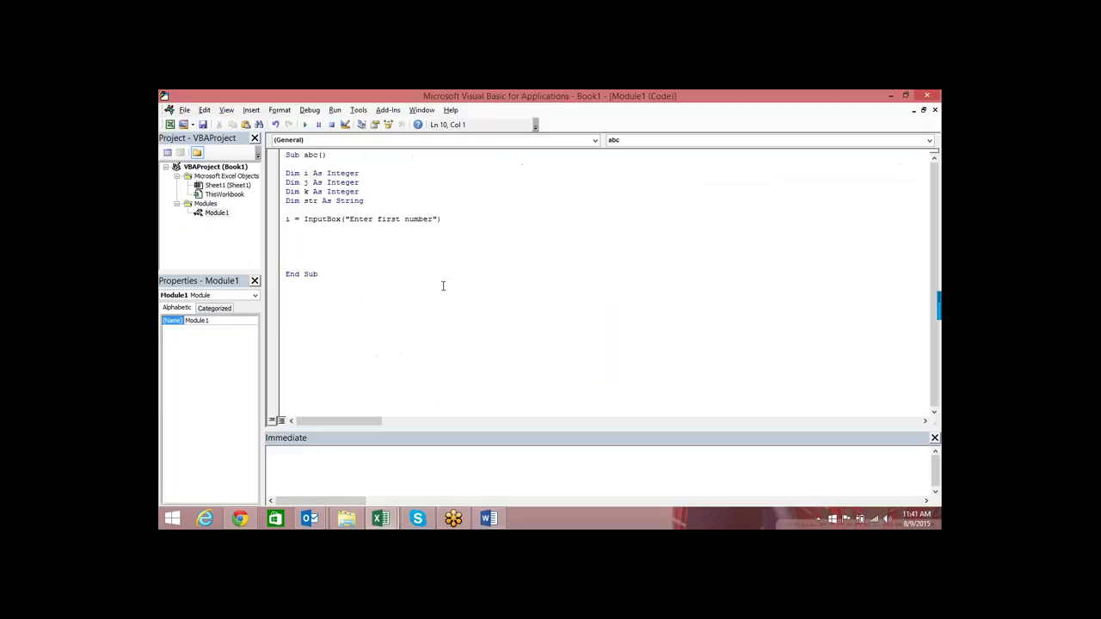
Step: Write the If line with the condition i+2=5 Then, replacing an initial i mod 5 =0
{"action": "type", "text": "if"}
{"action": "type", "text": "i "}
{"action": "type", "text": "mo"}
{"action": "type", "text": "d"}
{"action": "type", "text": " 5 "}
{"action": "type", "text": "=0"}
{"action": "left_click_drag", "start_coordinate": [356, 240], "coordinate": [297, 237]}
{"action": "left_click", "coordinate": [372, 240]}
{"action": "left_click_drag", "start_coordinate": [346, 237], "coordinate": [306, 237]}
{"action": "key", "text": "Delete"}
{"action": "type", "text": "+"}
{"action": "type", "text": "2"}
{"action": "type", "text": "="}
{"action": "type", "text": "5"}
{"action": "left_click_drag", "start_coordinate": [329, 247], "coordinate": [300, 240]}
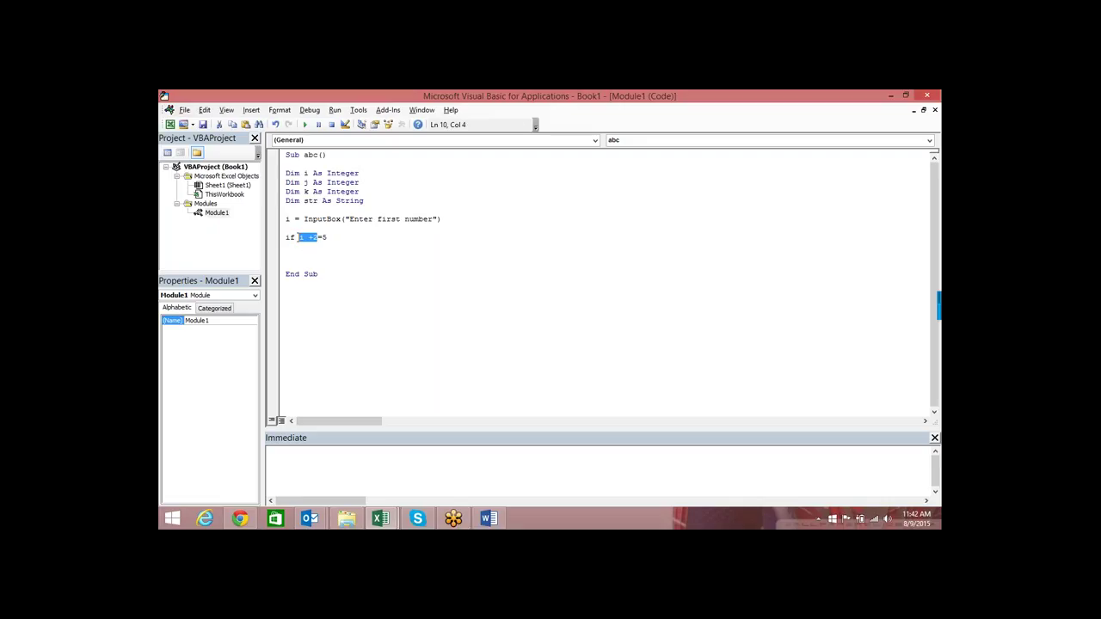
{"action": "left_click", "coordinate": [348, 238]}
{"action": "type", "text": "then"}
Step: Close the block with End If and add an indented MsgBox ("It is five") inside it
{"action": "key", "text": "Return"}
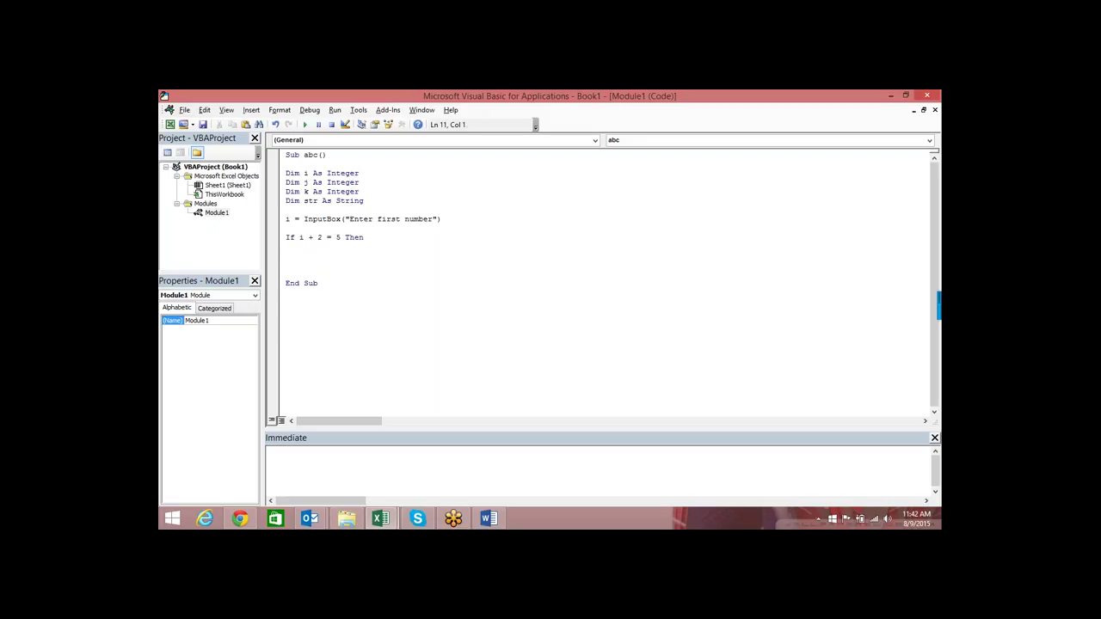
{"action": "key", "text": "Return"}
{"action": "key", "text": "Return"}
{"action": "type", "text": "end if"}
{"action": "left_click", "coordinate": [286, 255]}
{"action": "key", "text": "Return"}
{"action": "key", "text": "Tab"}
{"action": "type", "text": "msg"}
{"action": "type", "text": "box"}
{"action": "type", "text": "(\""}
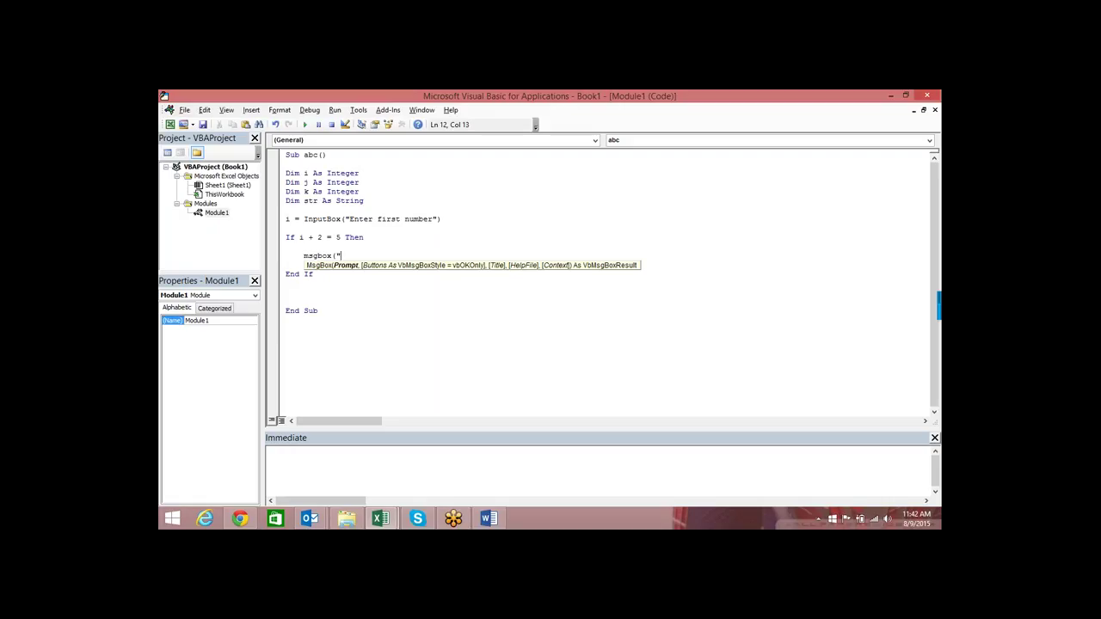
{"action": "type", "text": " It"}
{"action": "type", "text": " is five"}
{"action": "type", "text": "\")"}
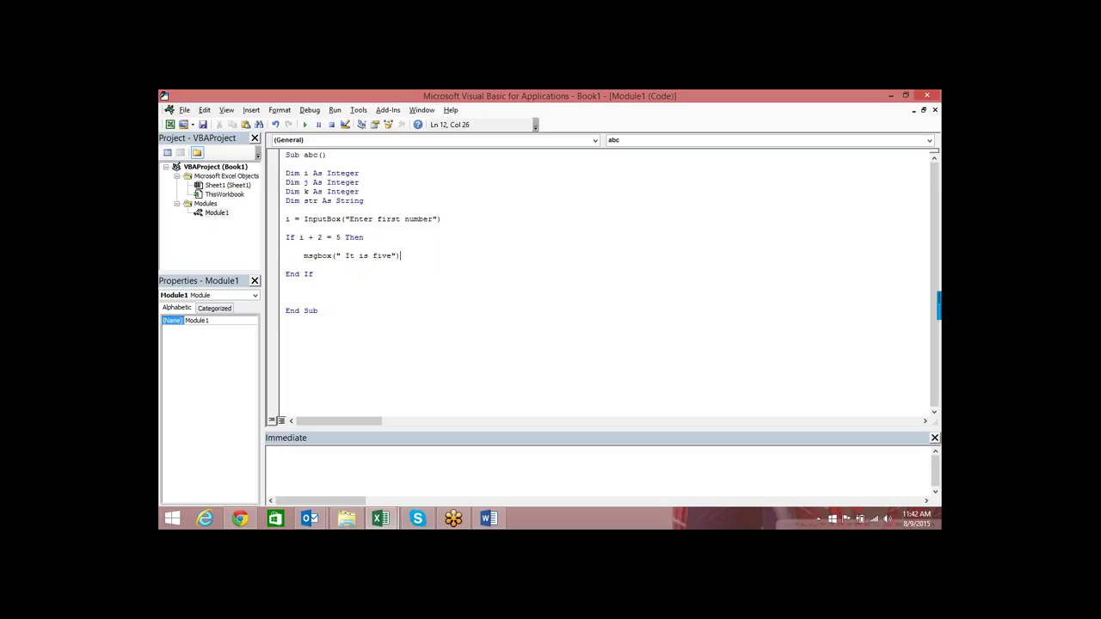
{"action": "left_click", "coordinate": [287, 265]}
Step: Add an Else line after the "It is five" MsgBox statement
{"action": "left_click", "coordinate": [329, 290]}
{"action": "left_click_drag", "start_coordinate": [286, 238], "coordinate": [328, 273]}
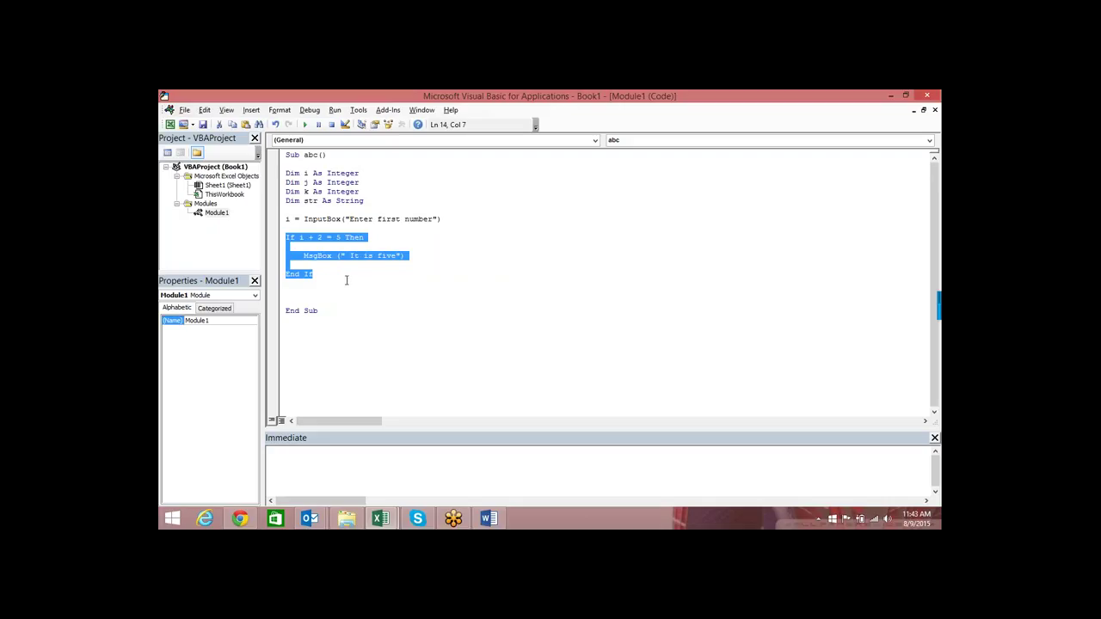
{"action": "left_click", "coordinate": [364, 280]}
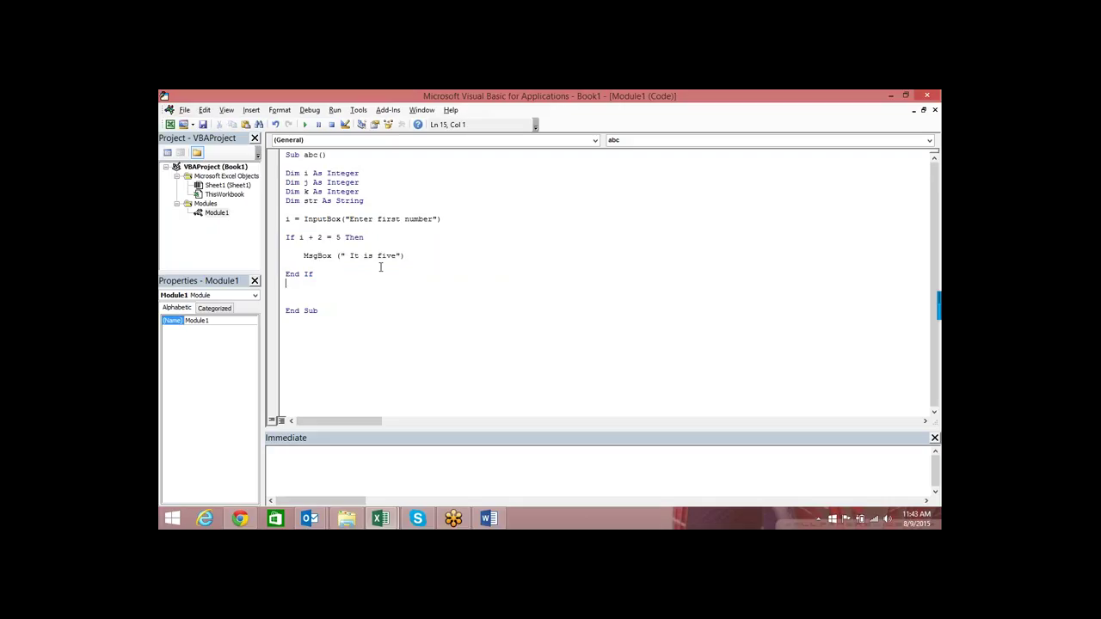
{"action": "left_click", "coordinate": [466, 255]}
{"action": "key", "text": "Return"}
{"action": "key", "text": "Return"}
{"action": "key", "text": "BackSpace"}
{"action": "type", "text": "else"}
{"action": "left_click", "coordinate": [286, 274]}
{"action": "key", "text": "Return"}
Step: Copy the MsgBox statement under Else and change its text to "Not five"
{"action": "left_click", "coordinate": [308, 256]}
{"action": "left_click_drag", "start_coordinate": [404, 256], "coordinate": [303, 256]}
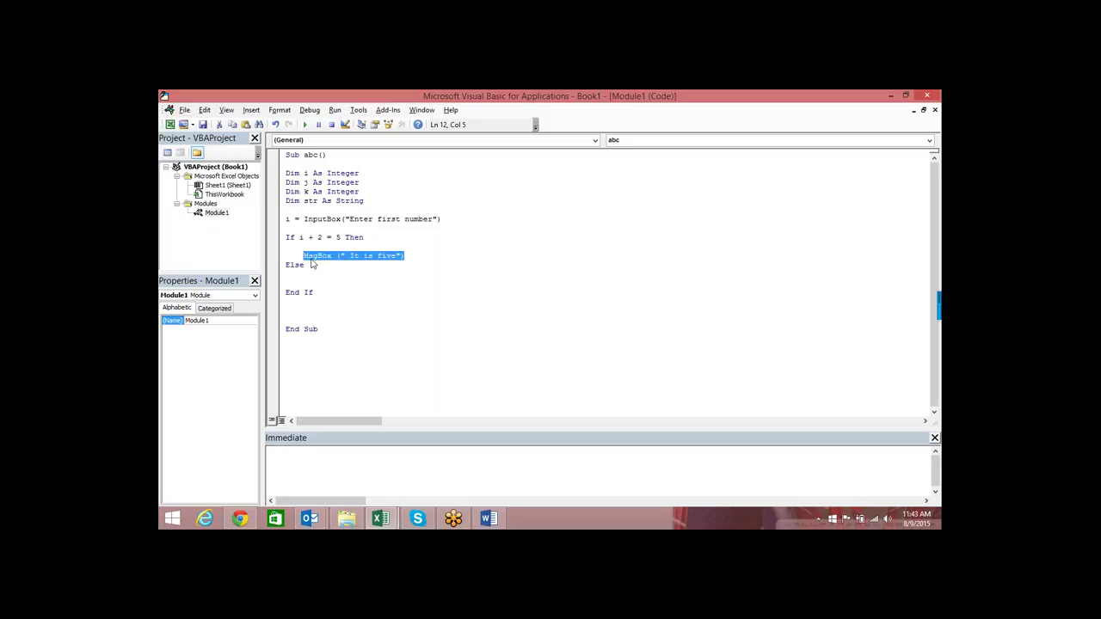
{"action": "left_click", "coordinate": [321, 278]}
{"action": "type", "text": "MsgBox (\" It is five\")"}
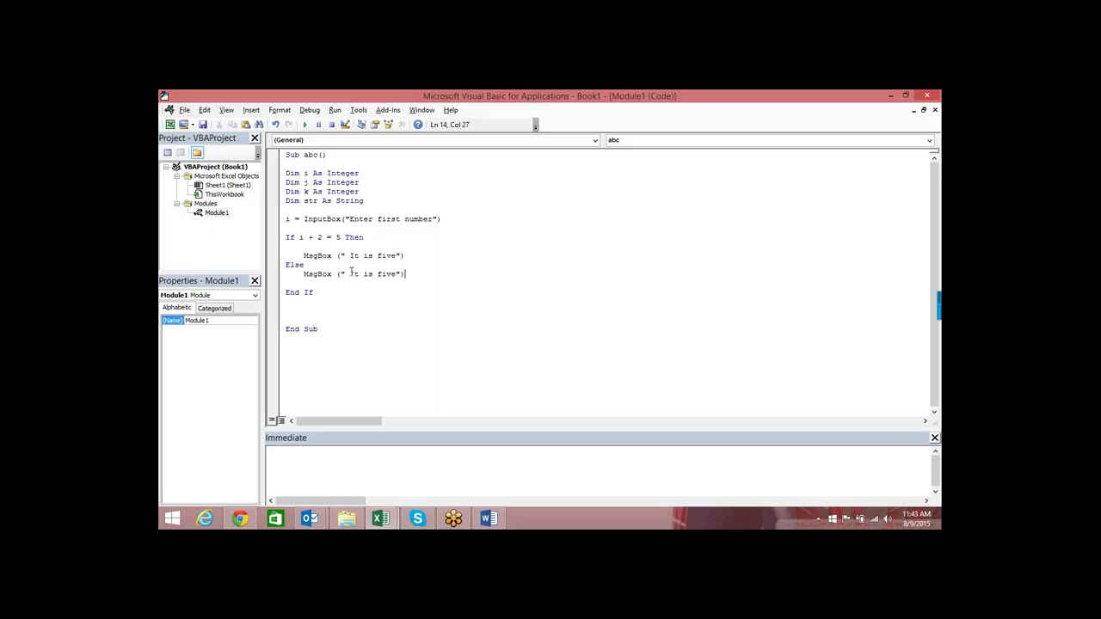
{"action": "left_click_drag", "start_coordinate": [372, 274], "coordinate": [348, 275]}
{"action": "type", "text": "Not"}
Step: Delete the Else branch and start stepping through macro abc with F8
{"action": "left_click", "coordinate": [417, 320]}
{"action": "mouse_move", "coordinate": [420, 247]}
{"action": "left_mouse_down"}
{"action": "mouse_move", "coordinate": [340, 255]}
{"action": "mouse_move", "coordinate": [392, 255]}
{"action": "left_mouse_up"}
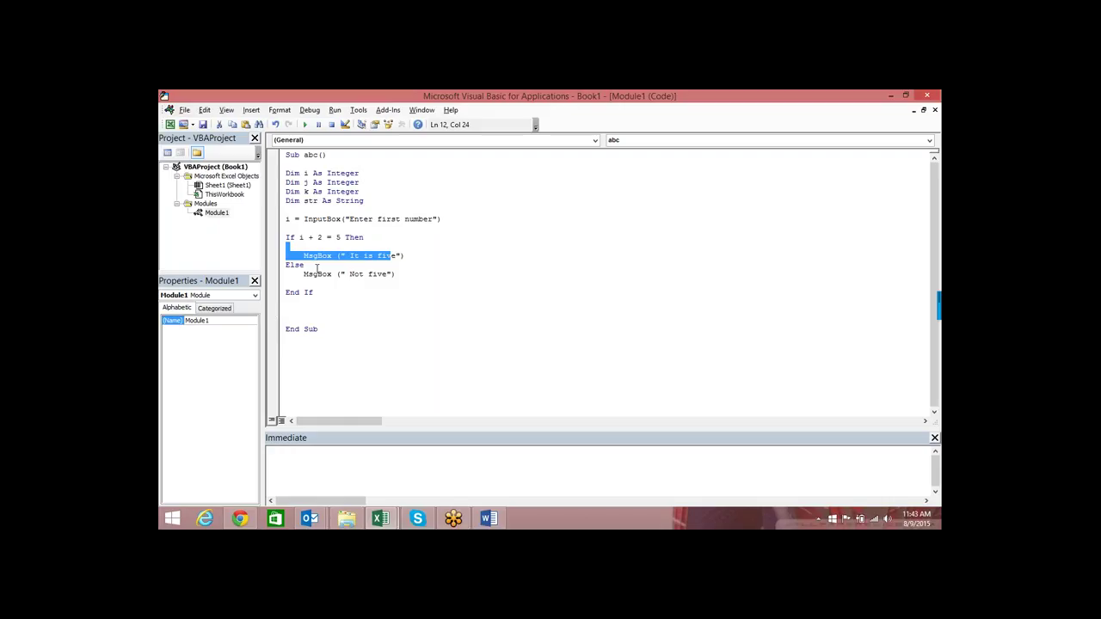
{"action": "left_click_drag", "start_coordinate": [403, 275], "coordinate": [282, 267]}
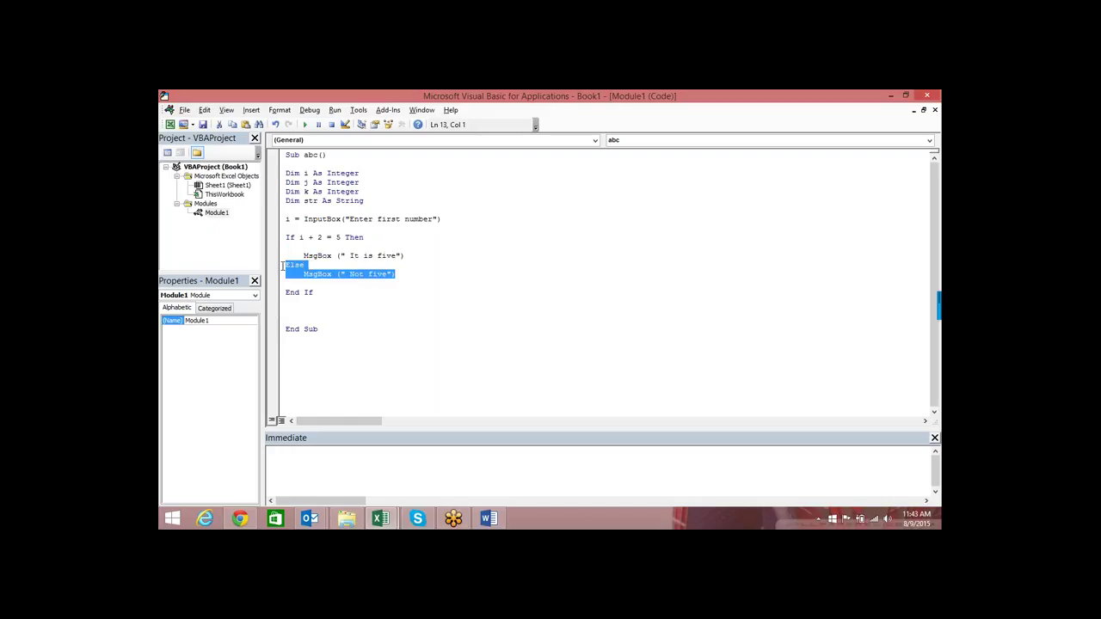
{"action": "key", "text": "Delete"}
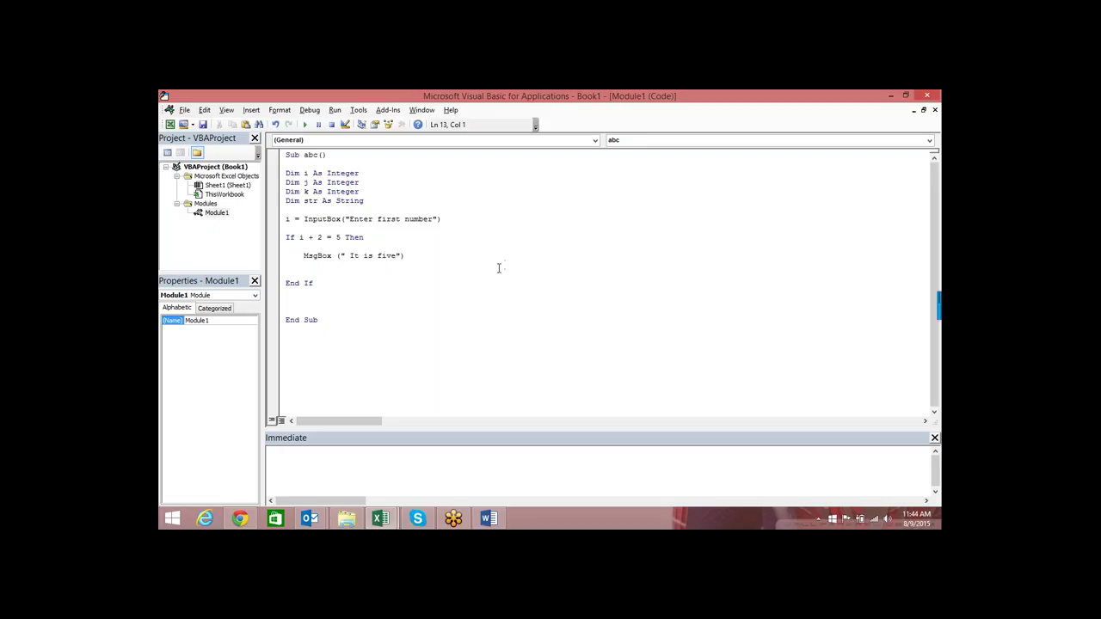
{"action": "key", "text": "F8"}
{"action": "key", "text": "F8"}
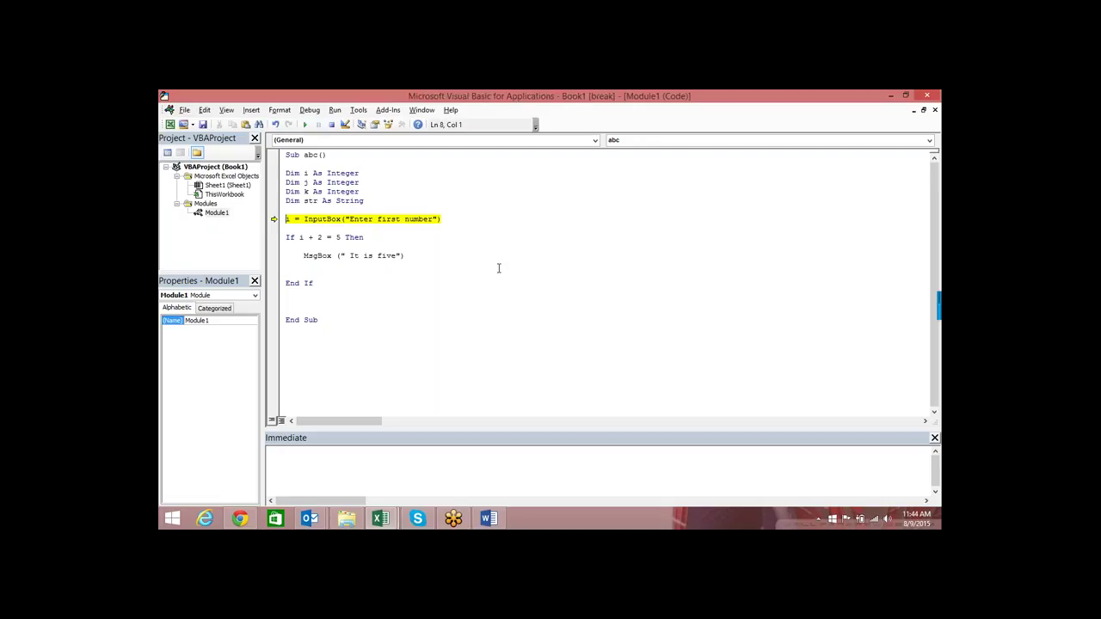
Step: Step through the InputBox entering 3, then move execution back to the If statement
{"action": "key", "text": "F8"}
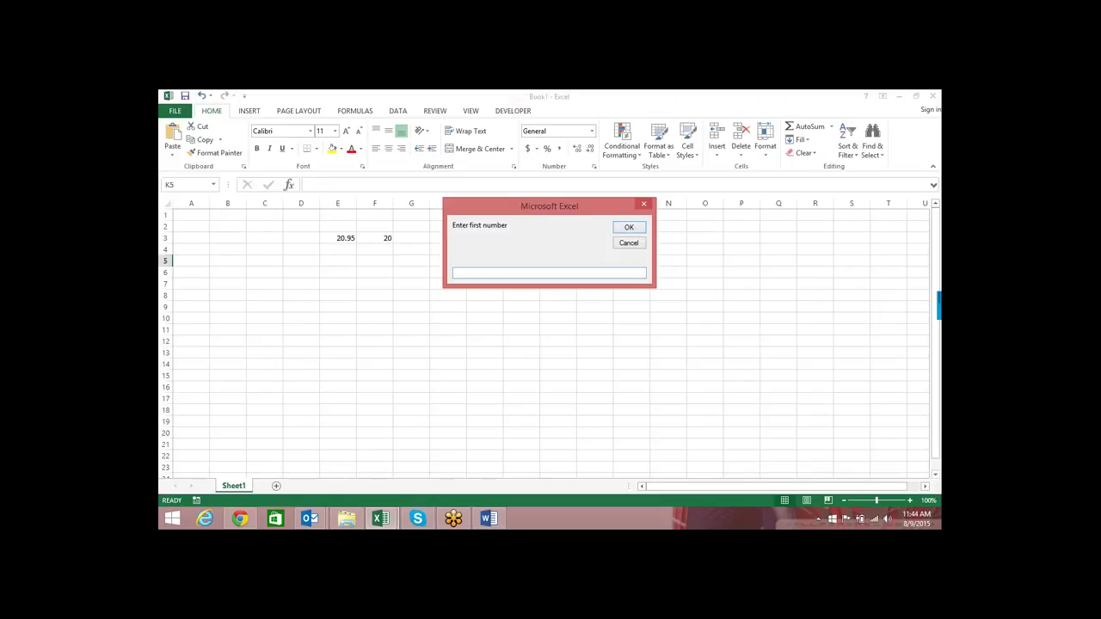
{"action": "type", "text": "3"}
{"action": "key", "text": "Return"}
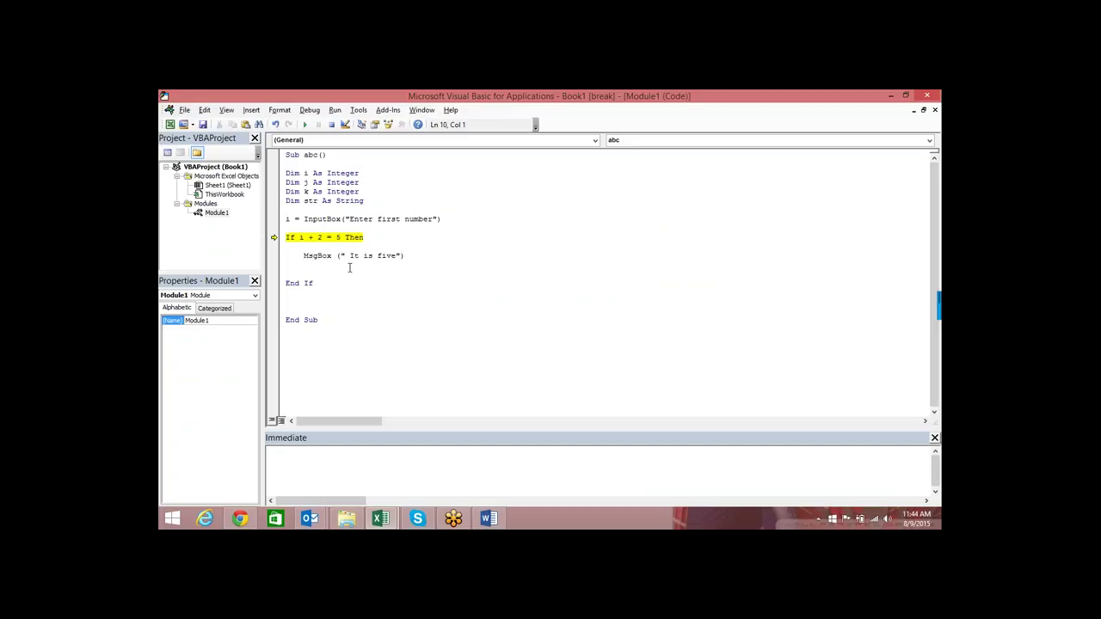
{"action": "key", "text": "F8"}
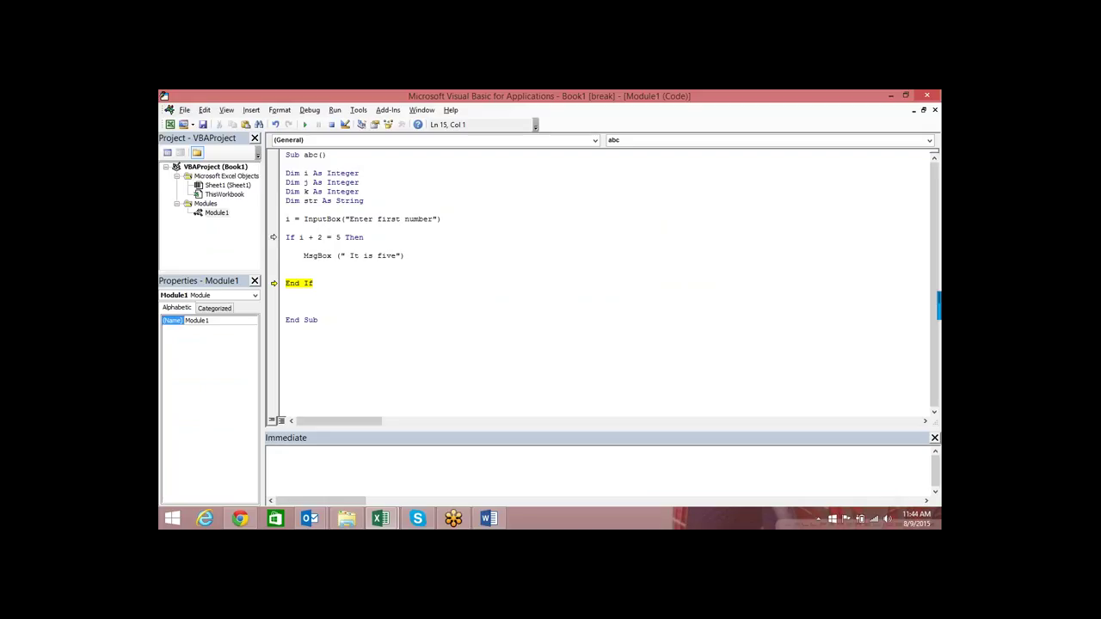
{"action": "left_click_drag", "start_coordinate": [272, 264], "coordinate": [274, 237]}
{"action": "left_click", "coordinate": [325, 265]}
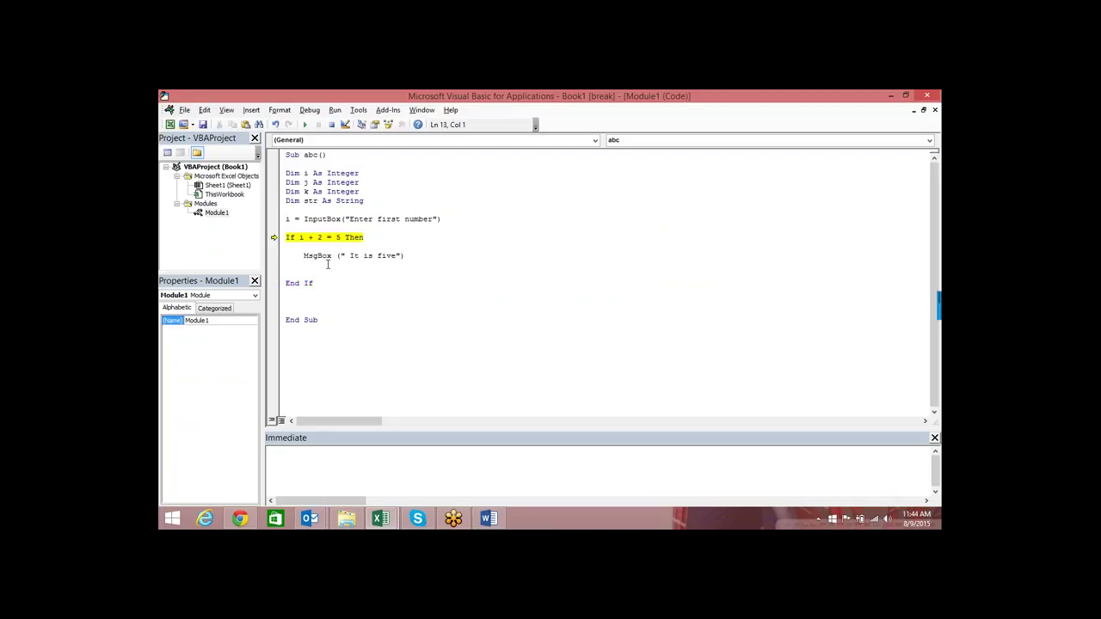
Step: Add an Else line with msgbox ("Notfive") below the first MsgBox
{"action": "type", "text": "esle"}
{"action": "key", "text": "BackSpace"}
{"action": "key", "text": "BackSpace"}
{"action": "key", "text": "BackSpace"}
{"action": "type", "text": "ls"}
{"action": "type", "text": "e"}
{"action": "key", "text": "Return"}
{"action": "type", "text": "m"}
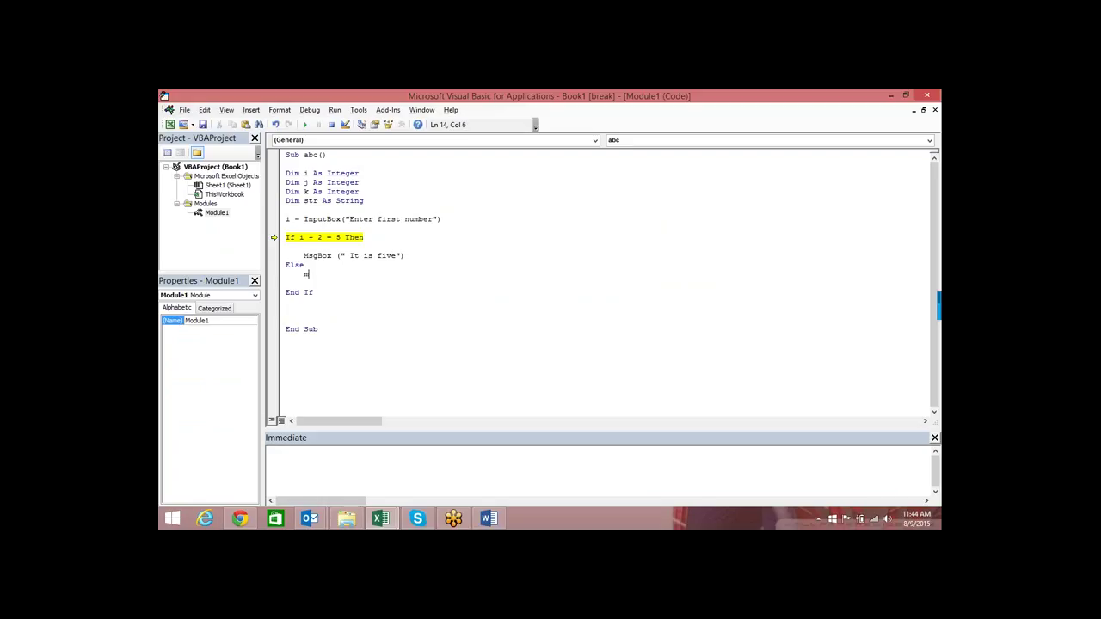
{"action": "type", "text": "sgbox"}
{"action": "type", "text": " (\""}
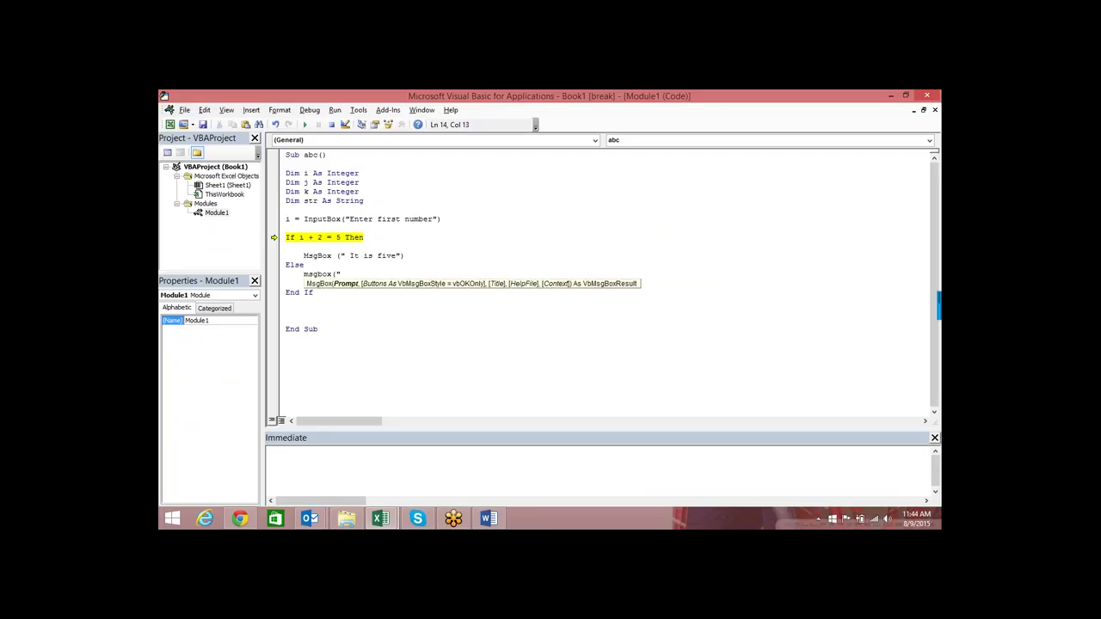
{"action": "type", "text": "Not"}
{"action": "type", "text": " five\")"}
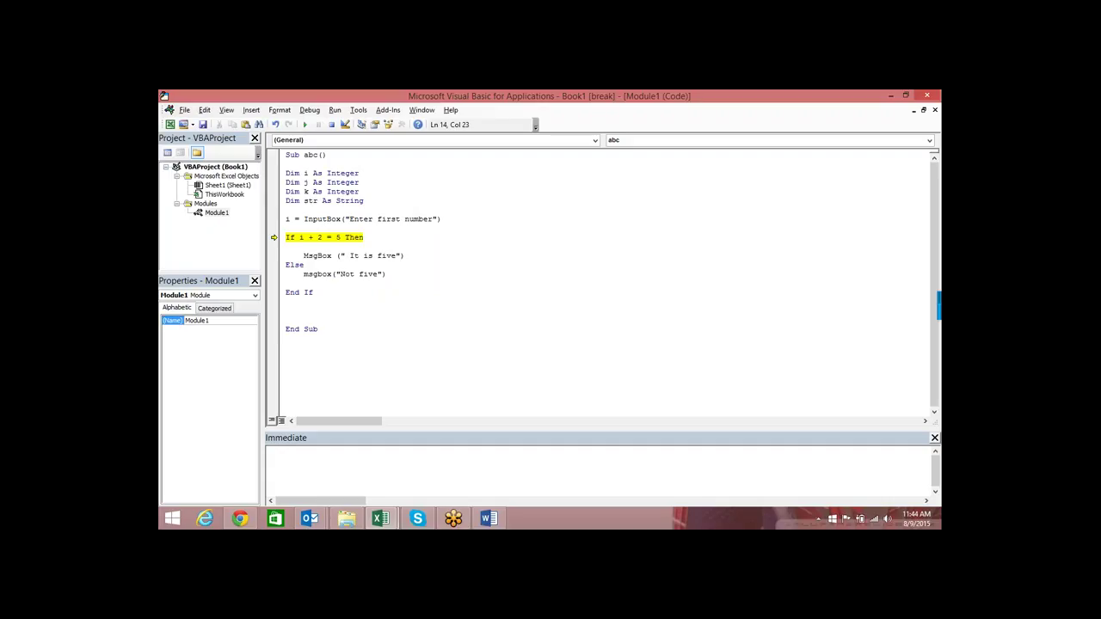
Step: Step into the Else branch, dismiss the "Not five" message, and step to End Sub
{"action": "key", "text": "F8"}
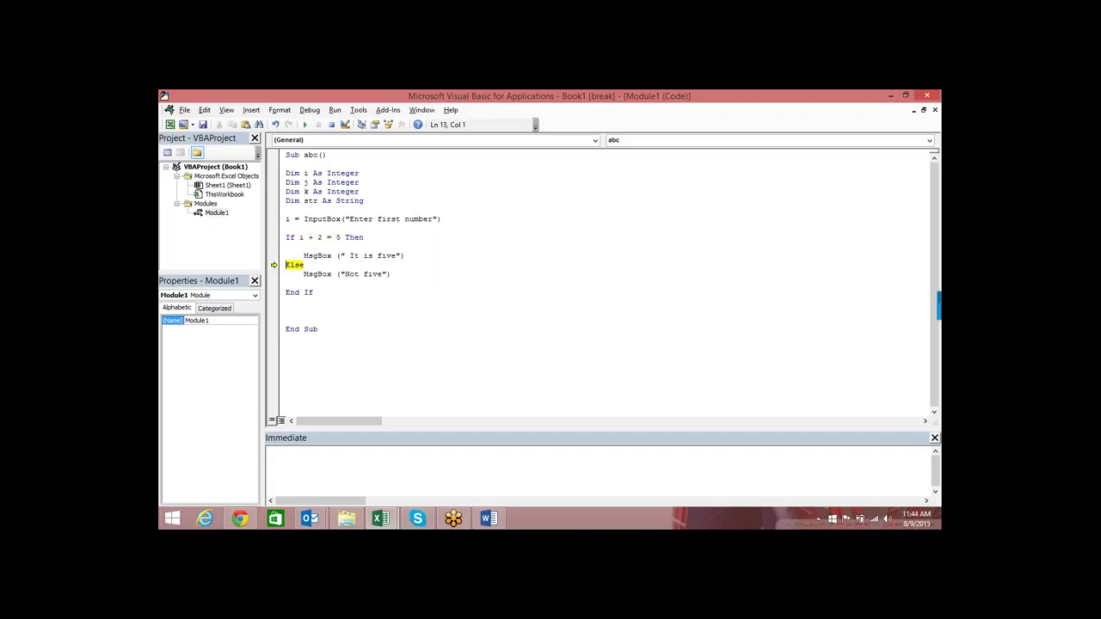
{"action": "key", "text": "F8"}
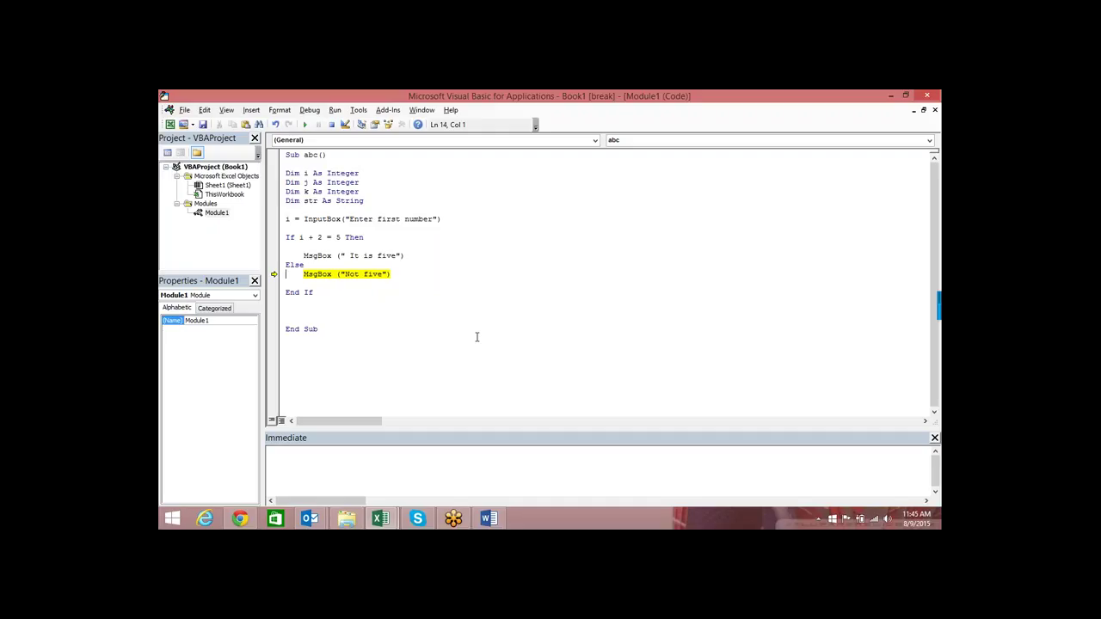
{"action": "key", "text": "F8"}
{"action": "left_click", "coordinate": [550, 341]}
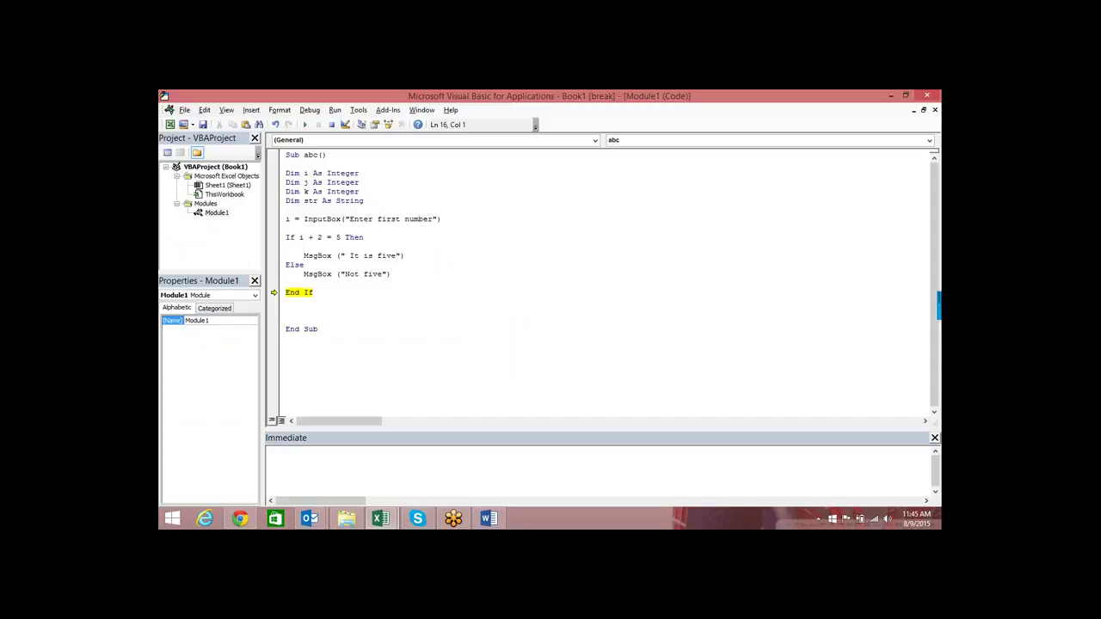
{"action": "key", "text": "F8"}
{"action": "key", "text": "F8"}
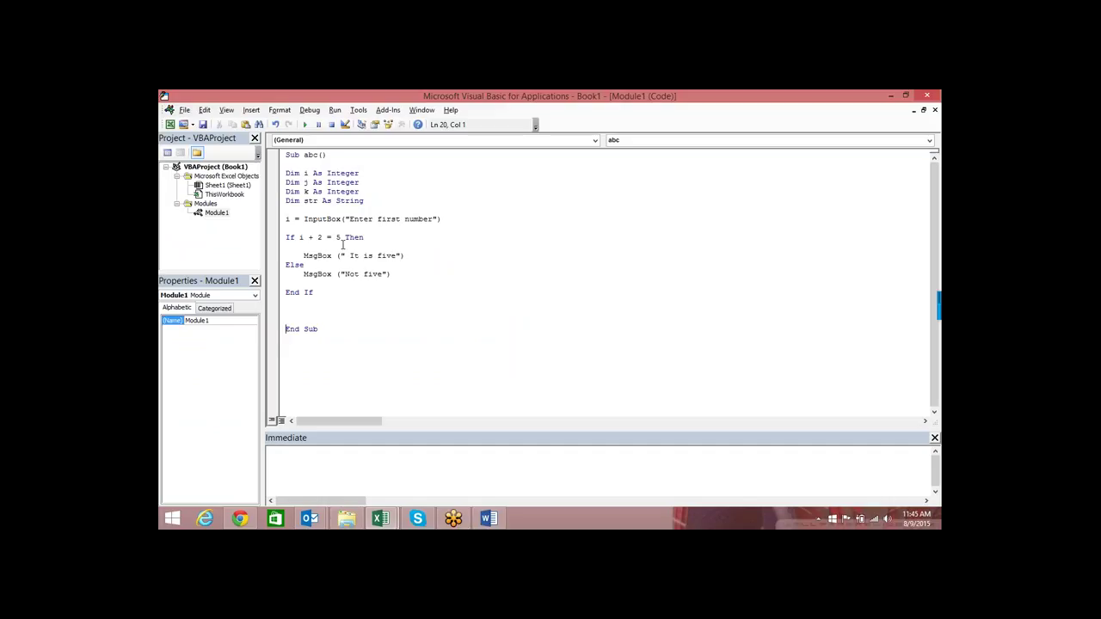
Step: Replace the + in the If condition with Mod
{"action": "key", "text": "BackSpace"}
{"action": "type", "text": "mod"}
{"action": "key", "text": "BackSpace"}
{"action": "key", "text": "BackSpace"}
{"action": "type", "text": "od"}
{"action": "key", "text": "Down"}
Step: Rewrite the If condition as i / 5 = 0
{"action": "key", "text": "BackSpace"}
{"action": "key", "text": "BackSpace"}
{"action": "key", "text": "BackSpace"}
{"action": "type", "text": "/"}
{"action": "key", "text": "Right"}
{"action": "key", "text": "Right"}
{"action": "key", "text": "BackSpace"}
{"action": "type", "text": "5"}
{"action": "key", "text": "Right"}
{"action": "key", "text": "Right"}
{"action": "key", "text": "Right"}
{"action": "key", "text": "BackSpace"}
{"action": "type", "text": "0"}
{"action": "left_click", "coordinate": [423, 268]}
Step: Swap the / for Mod so the If reads i Mod 5 = 0, undoing an accidental drag-move
{"action": "left_click", "coordinate": [313, 235]}
{"action": "key", "text": "BackSpace"}
{"action": "type", "text": "mod"}
{"action": "left_click_drag", "start_coordinate": [334, 238], "coordinate": [300, 242]}
{"action": "left_click", "coordinate": [351, 238]}
{"action": "left_click_drag", "start_coordinate": [329, 239], "coordinate": [299, 238]}
{"action": "left_click_drag", "start_coordinate": [319, 238], "coordinate": [289, 247]}
{"action": "key", "text": "ctrl+z"}
{"action": "left_click", "coordinate": [387, 256]}
Step: Run the macro with 10 and dismiss the "It is five" result
{"action": "left_click", "coordinate": [360, 286]}
{"action": "left_click", "coordinate": [307, 125]}
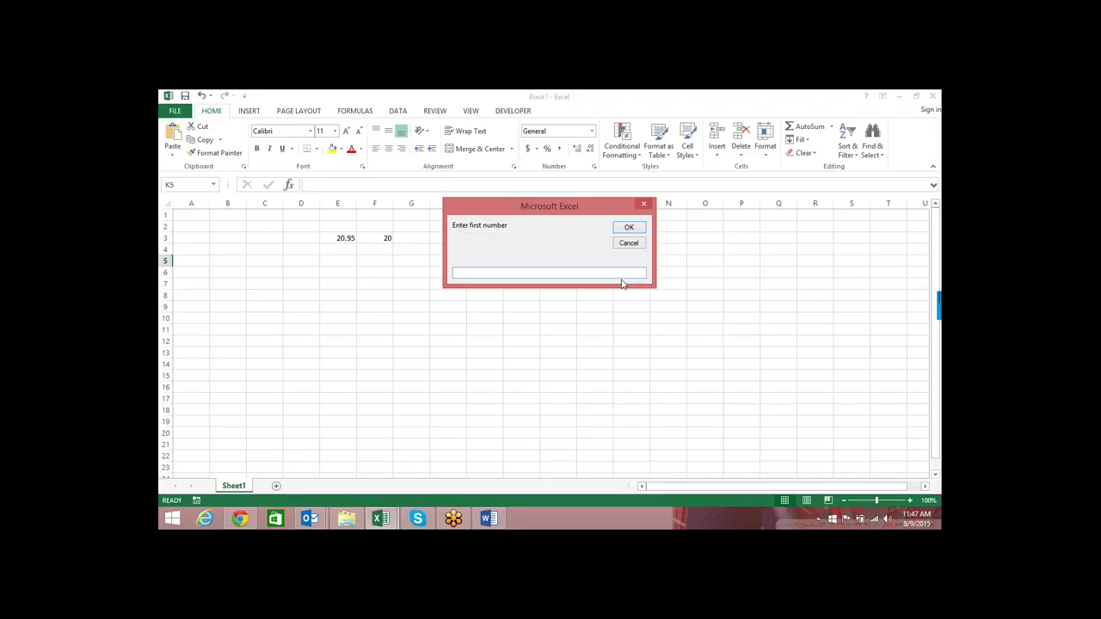
{"action": "type", "text": "10"}
{"action": "left_click", "coordinate": [643, 229]}
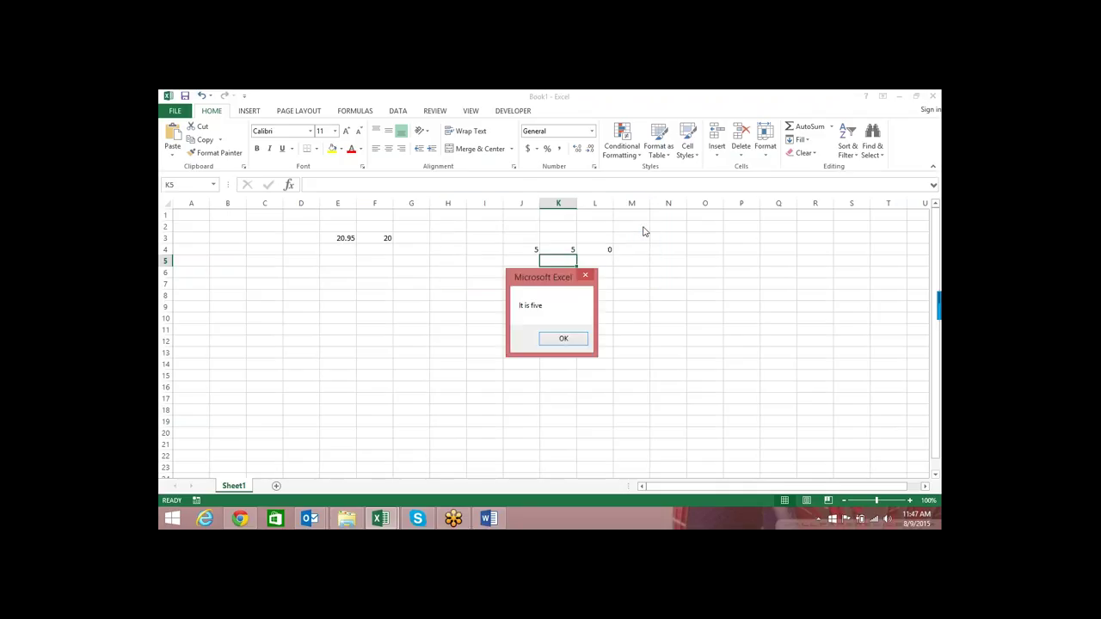
{"action": "left_click", "coordinate": [585, 341]}
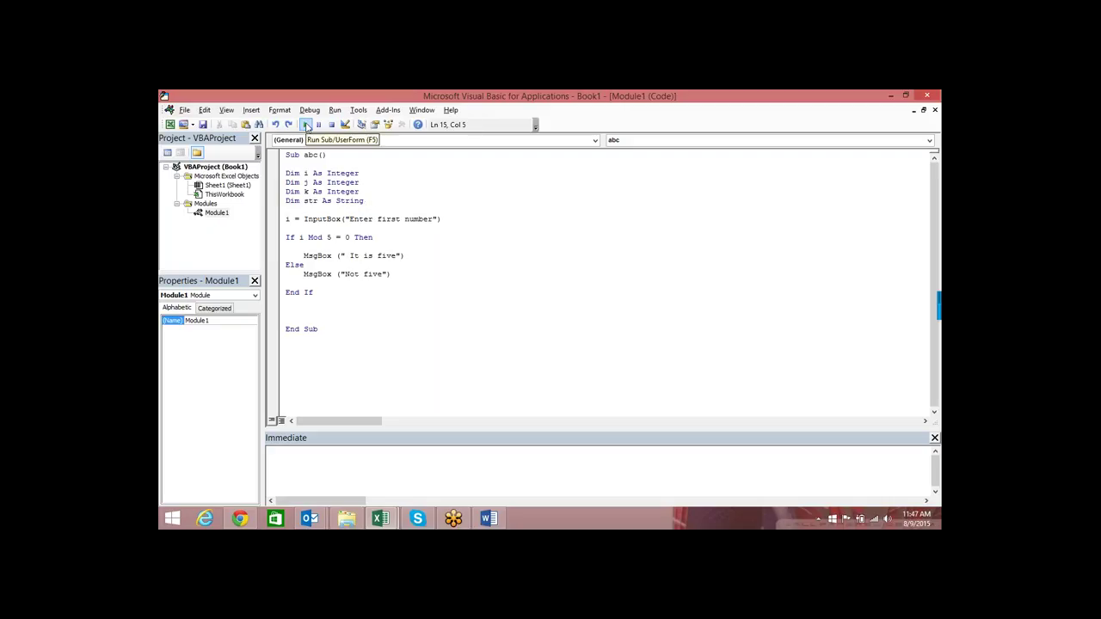
Step: Run it again with 5, close the "Not five" message, and return to the Word flowchart
{"action": "left_click", "coordinate": [307, 126]}
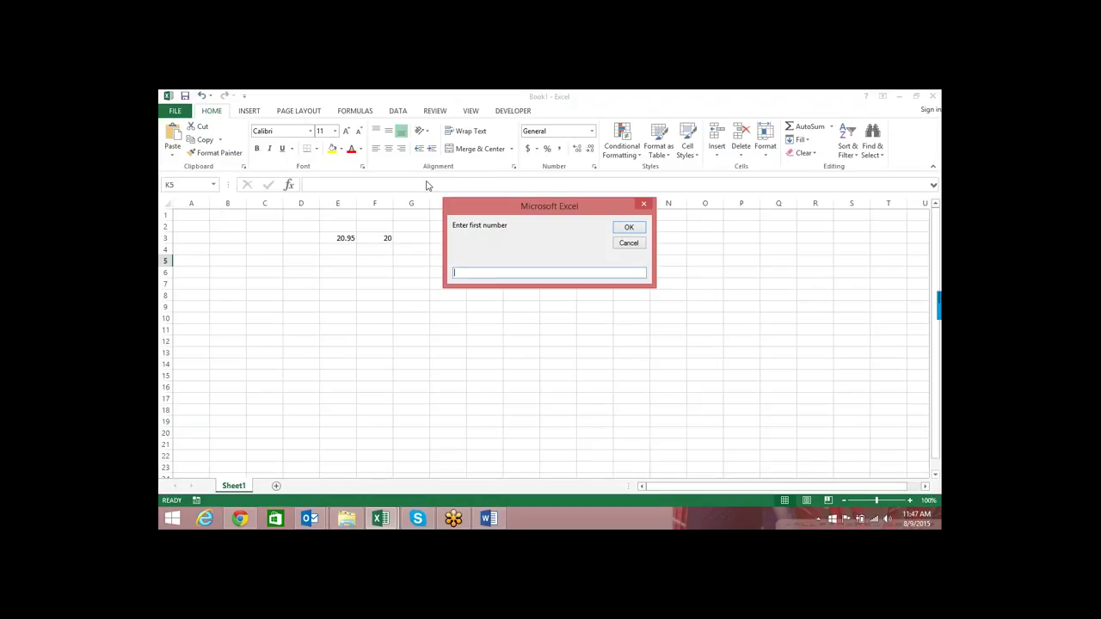
{"action": "type", "text": "5"}
{"action": "key", "text": "Return"}
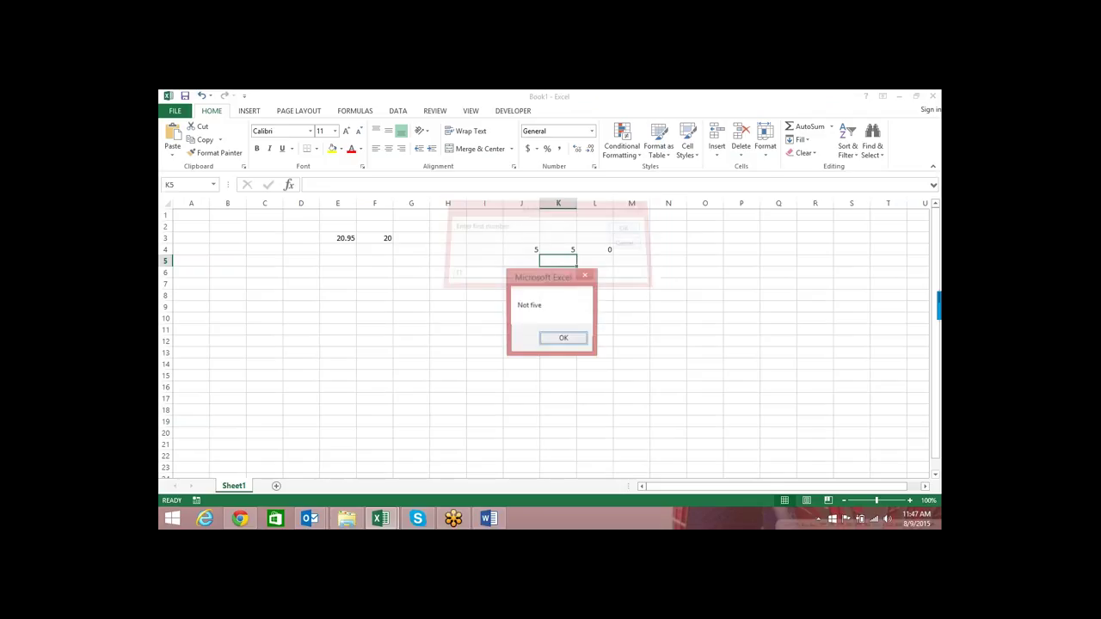
{"action": "left_click", "coordinate": [564, 339]}
{"action": "key", "text": "alt+Tab"}
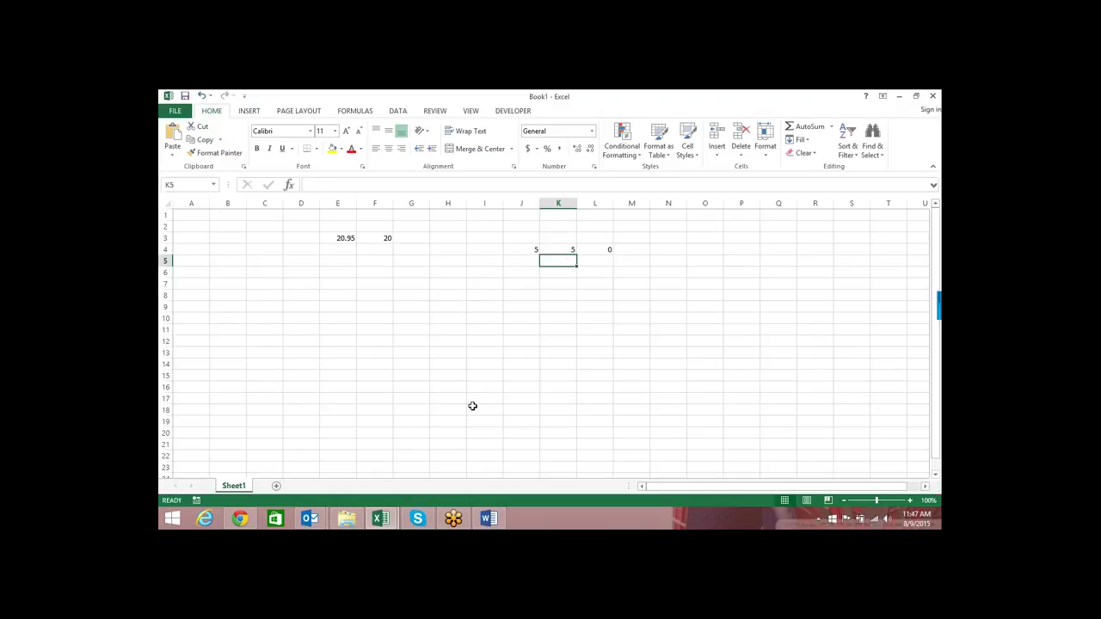
{"action": "key", "text": "alt+Tab"}
{"action": "left_click", "coordinate": [488, 519]}
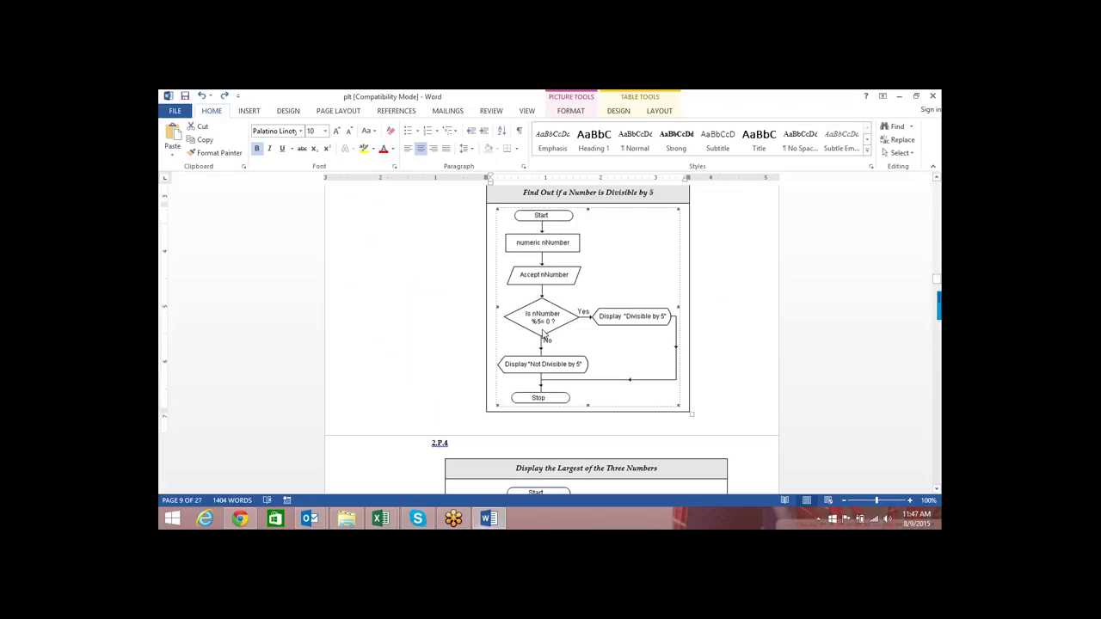
{"action": "scroll", "coordinate": [591, 295], "scroll_direction": "down", "scroll_amount": 1}
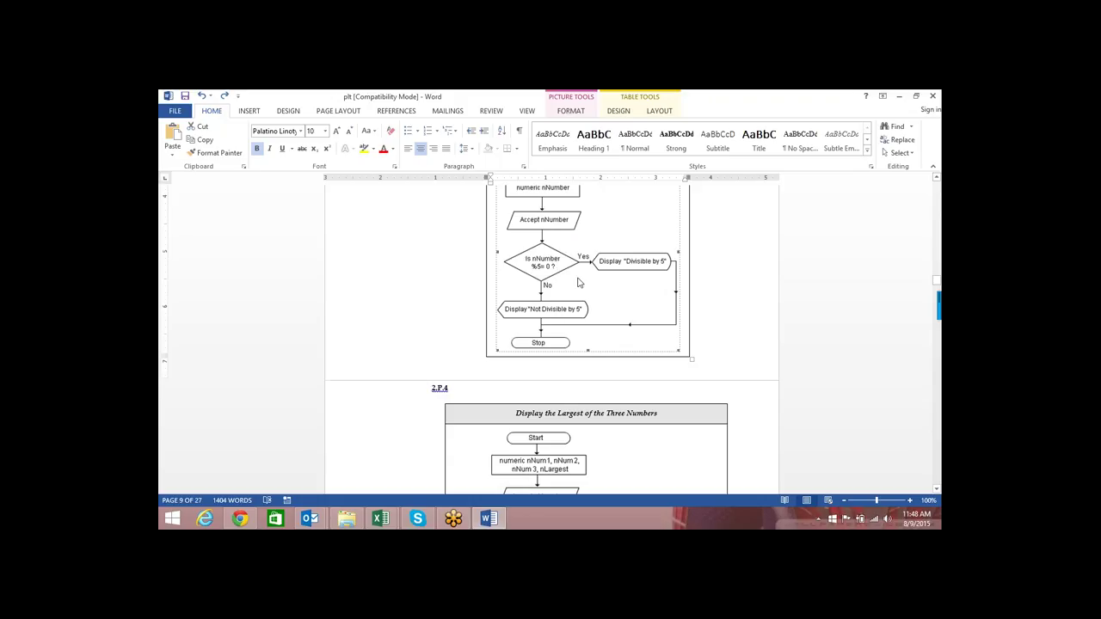
Step: Scroll through the Word flowchart for the largest of three numbers, then return to the VBA editor
{"action": "scroll", "coordinate": [581, 241], "scroll_direction": "down", "scroll_amount": 2}
{"action": "scroll", "coordinate": [582, 241], "scroll_direction": "down", "scroll_amount": 2}
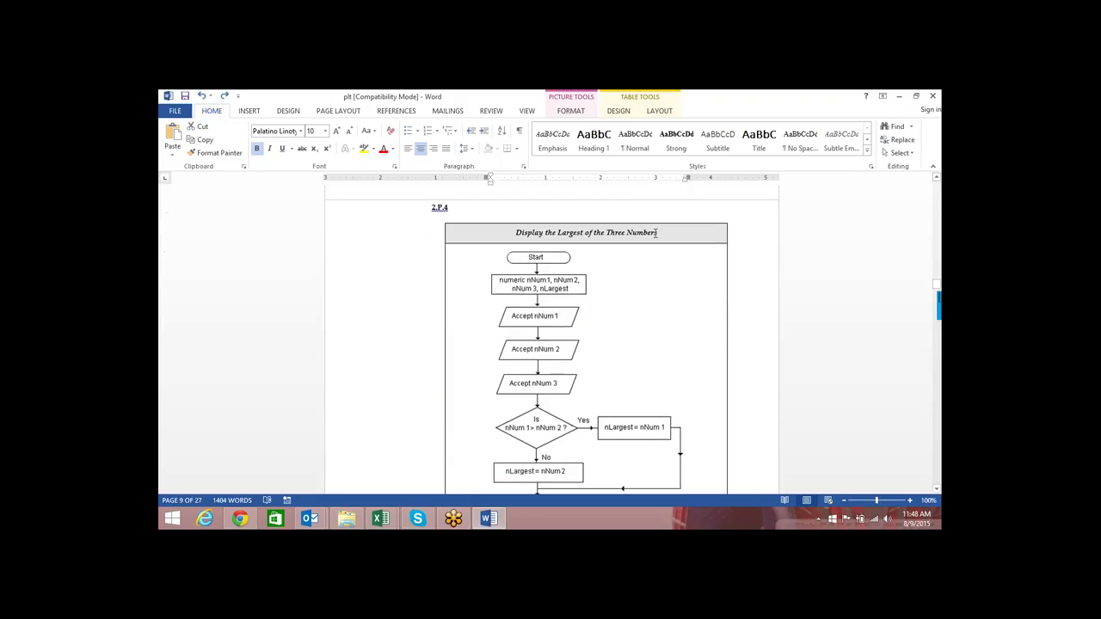
{"action": "scroll", "coordinate": [656, 233], "scroll_direction": "down", "scroll_amount": 1}
{"action": "scroll", "coordinate": [655, 234], "scroll_direction": "down", "scroll_amount": 2}
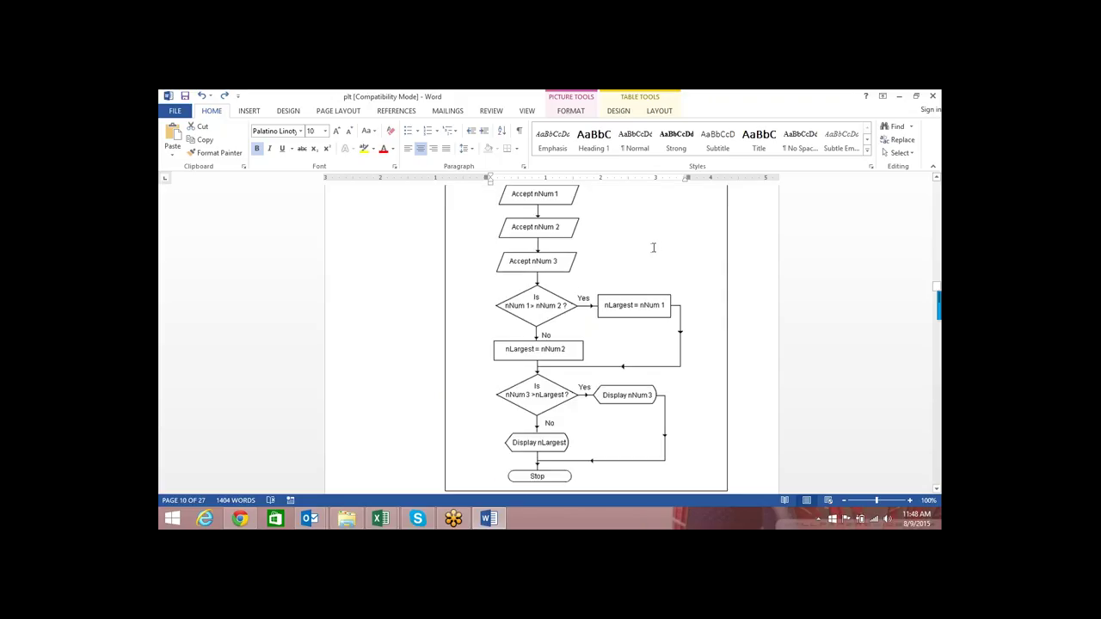
{"action": "scroll", "coordinate": [655, 247], "scroll_direction": "up", "scroll_amount": 3}
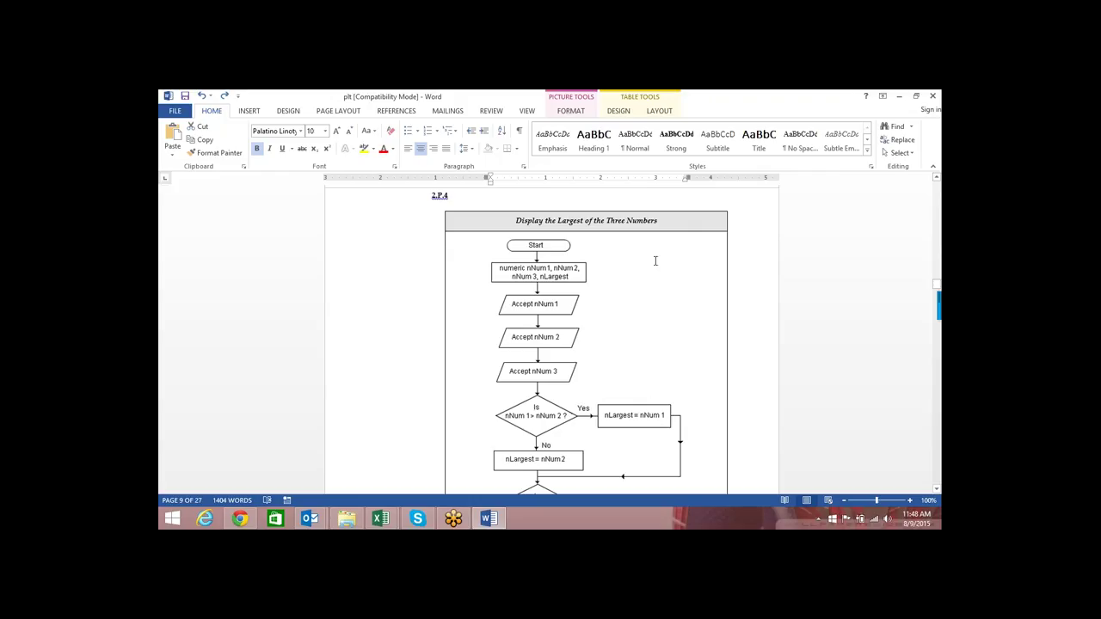
{"action": "scroll", "coordinate": [654, 261], "scroll_direction": "down", "scroll_amount": 2}
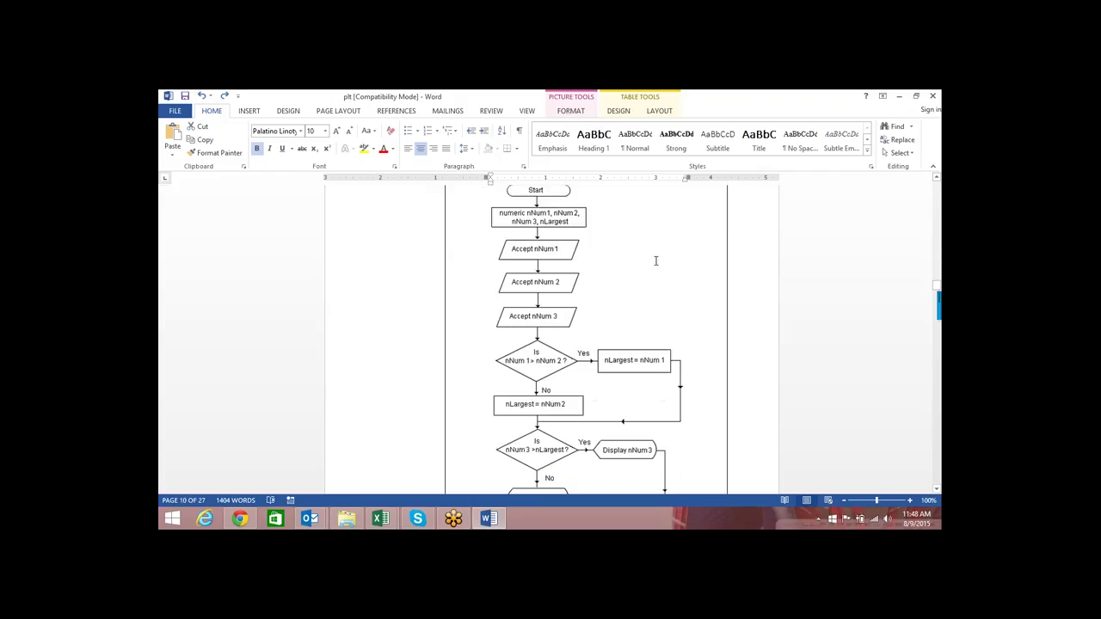
{"action": "scroll", "coordinate": [650, 258], "scroll_direction": "up", "scroll_amount": 1}
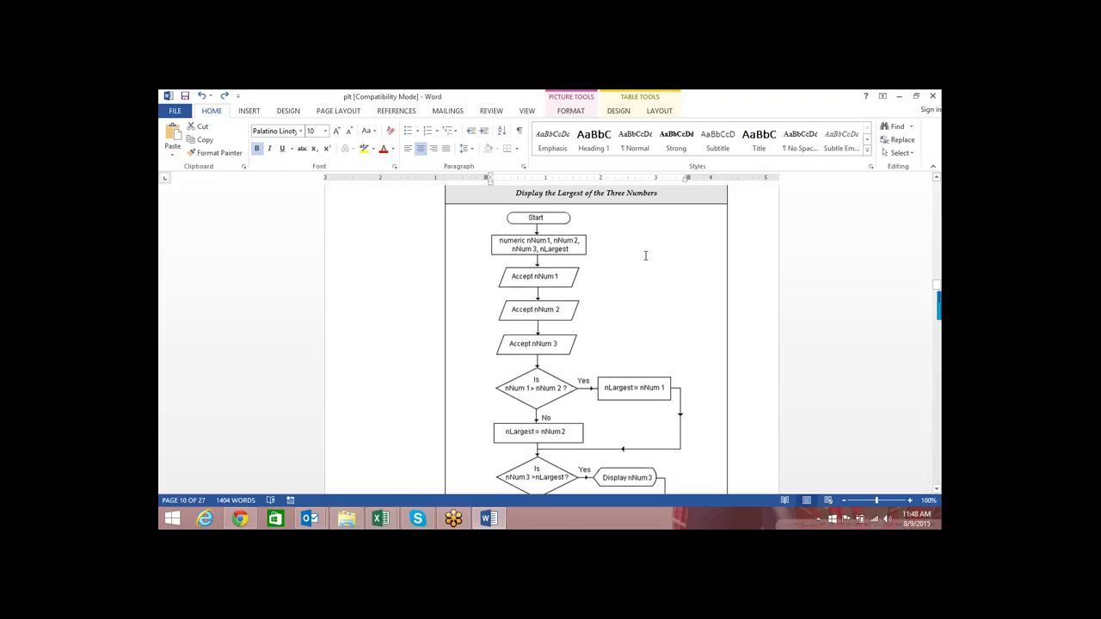
{"action": "left_click", "coordinate": [537, 218]}
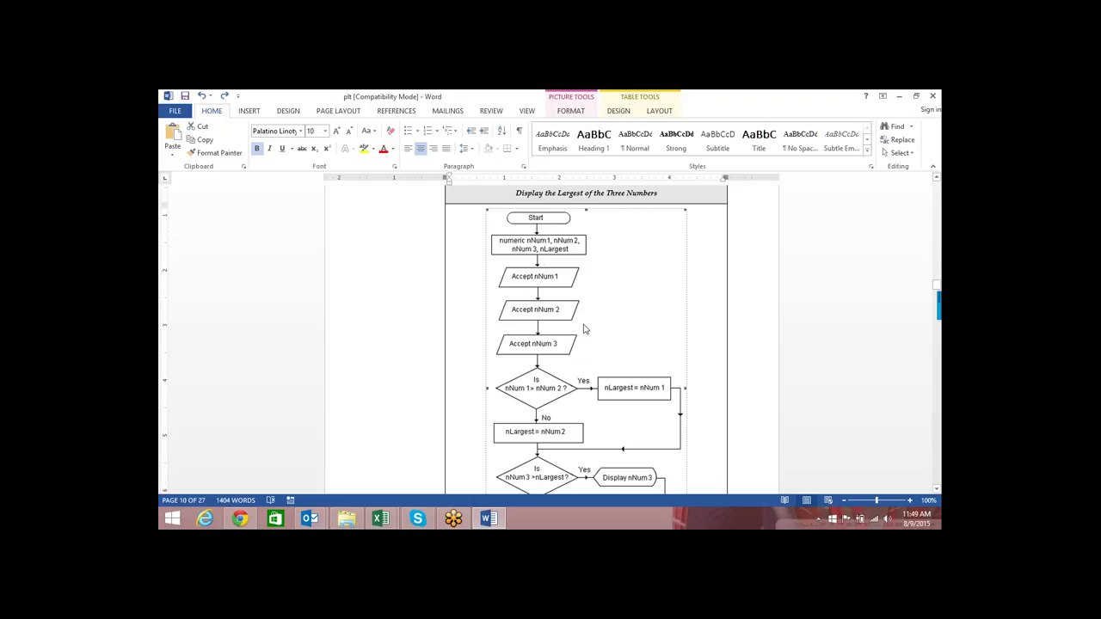
{"action": "scroll", "coordinate": [602, 295], "scroll_direction": "down", "scroll_amount": 1}
{"action": "scroll", "coordinate": [596, 258], "scroll_direction": "down", "scroll_amount": 1}
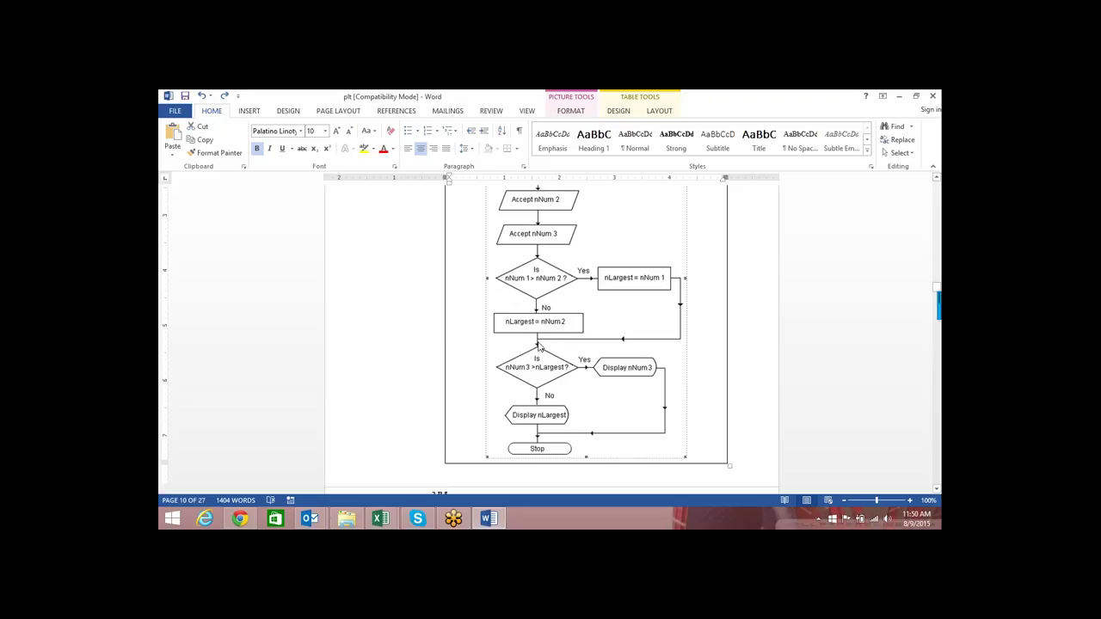
{"action": "scroll", "coordinate": [540, 344], "scroll_direction": "down", "scroll_amount": 2}
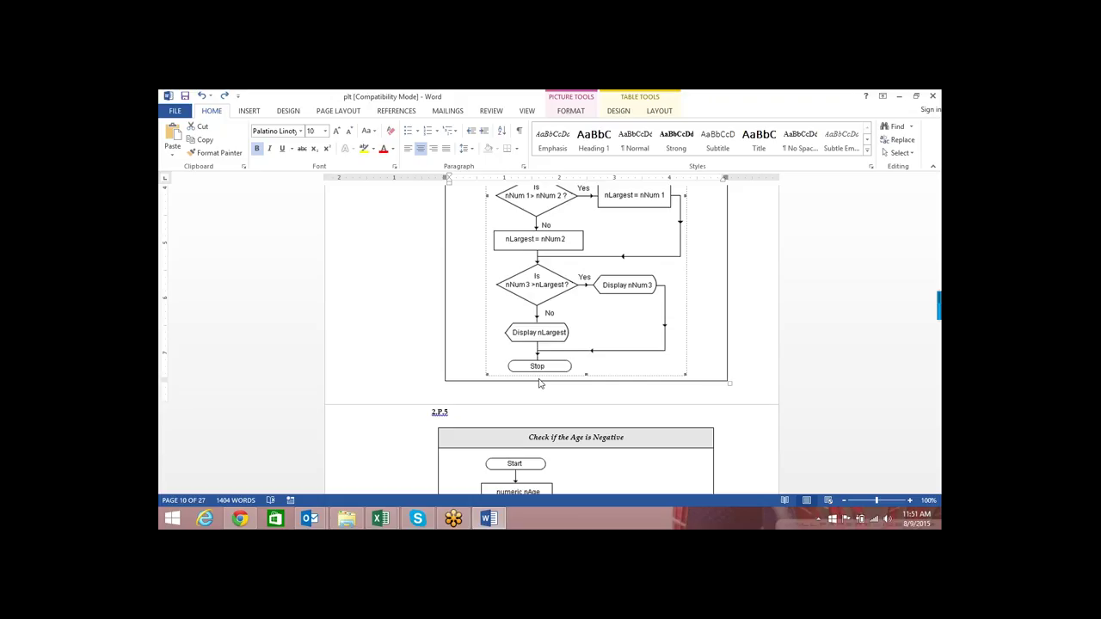
{"action": "key", "text": "alt+Tab"}
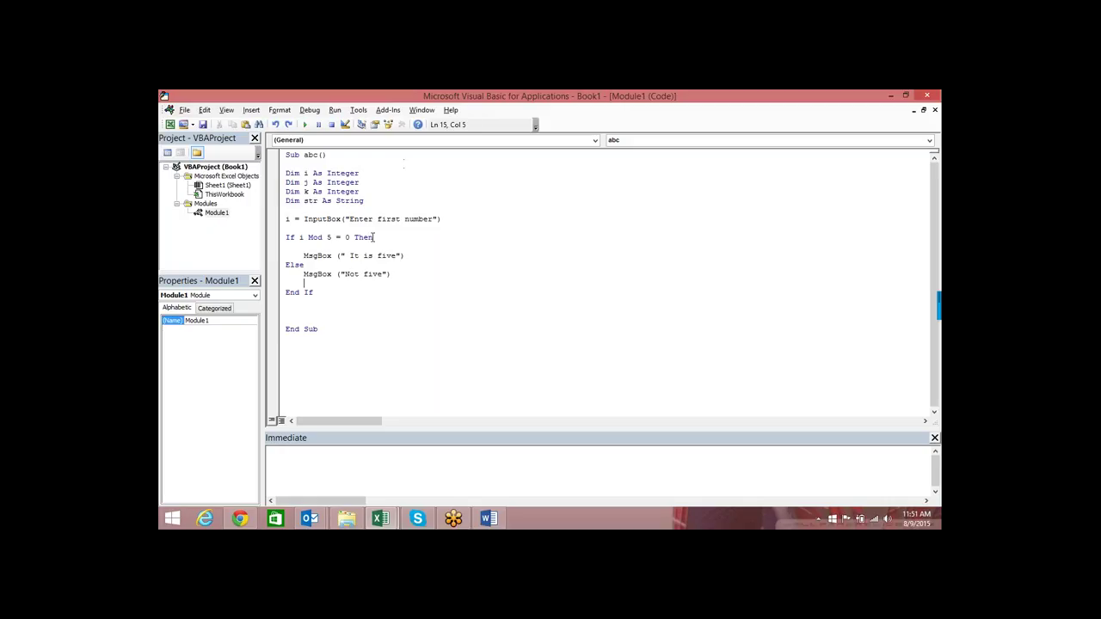
Step: Duplicate the InputBox line twice, assigning the copies to variables j and k
{"action": "left_click", "coordinate": [457, 219]}
{"action": "key", "text": "Return"}
{"action": "type", "text": "j"}
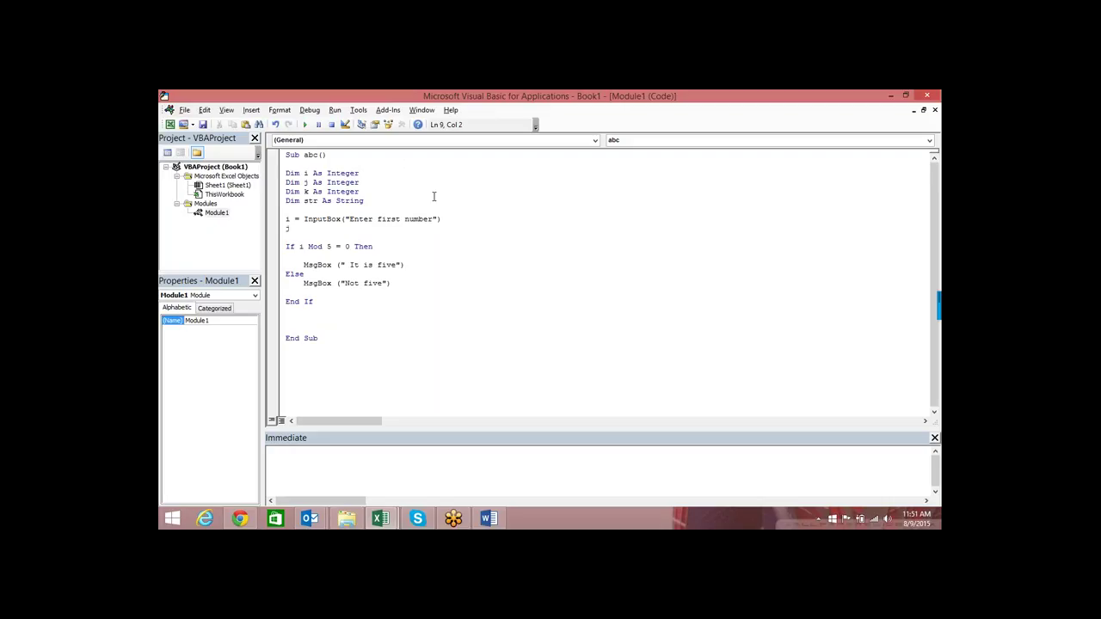
{"action": "key", "text": "BackSpace"}
{"action": "left_click_drag", "start_coordinate": [456, 219], "coordinate": [269, 219]}
{"action": "key", "text": "ctrl+c"}
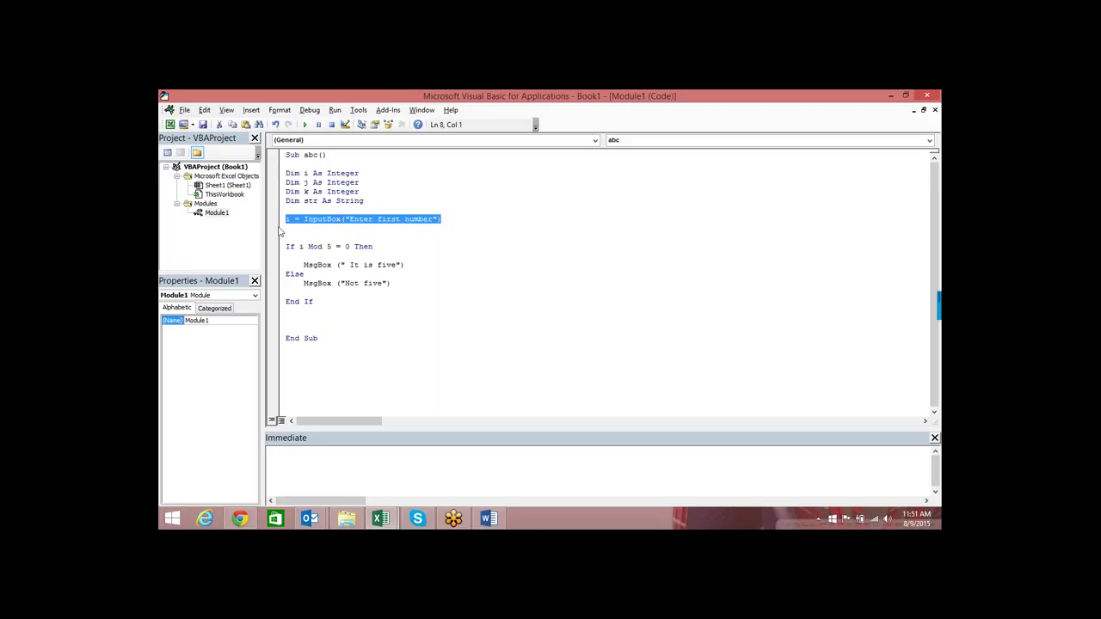
{"action": "left_click", "coordinate": [293, 235]}
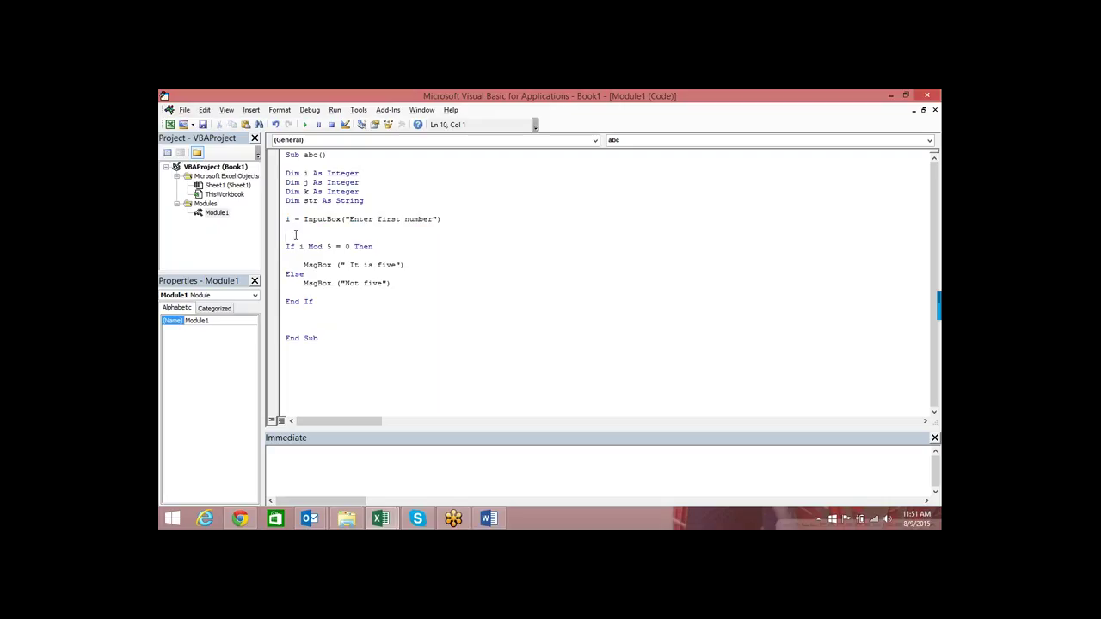
{"action": "key", "text": "ctrl+v"}
{"action": "key", "text": "Return"}
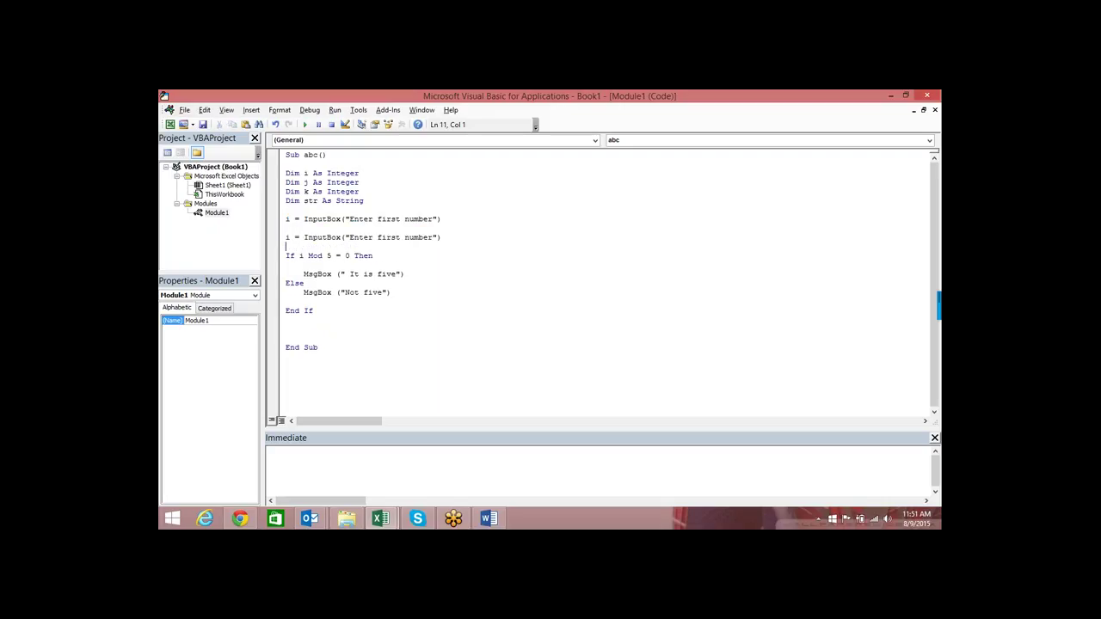
{"action": "key", "text": "ctrl+v"}
{"action": "key", "text": "Return"}
{"action": "key", "text": "Return"}
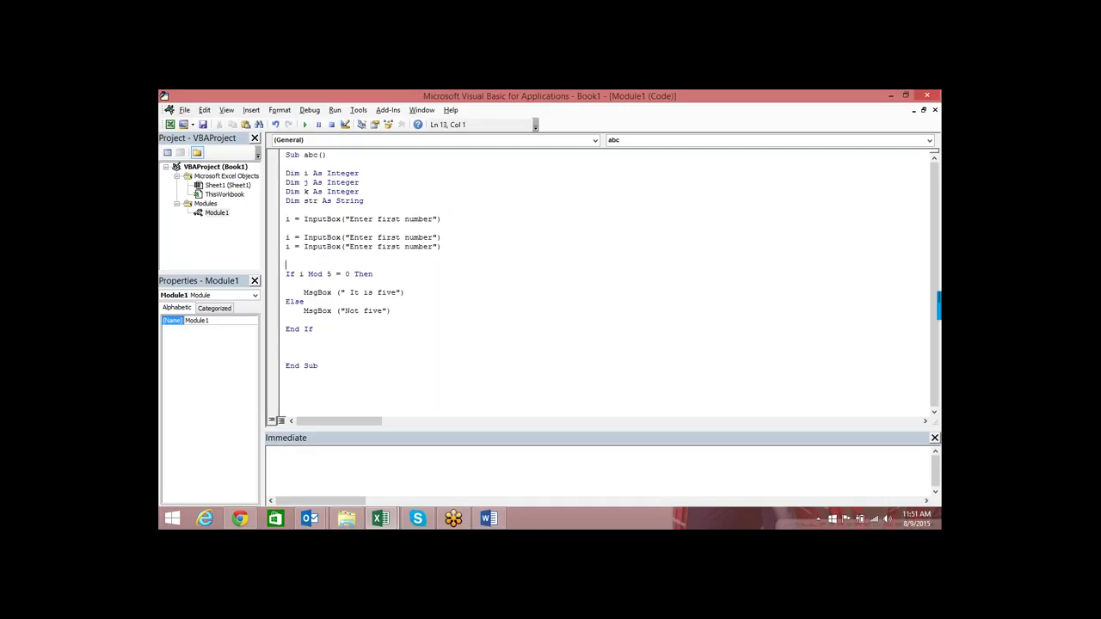
{"action": "key", "text": "BackSpace"}
{"action": "type", "text": "j"}
{"action": "left_click", "coordinate": [290, 247]}
{"action": "key", "text": "BackSpace"}
{"action": "type", "text": "k"}
{"action": "left_click", "coordinate": [479, 247]}
Step: Change the j and k prompts from 'first' to 'second' and 'third'
{"action": "left_click", "coordinate": [400, 237]}
{"action": "key", "text": "BackSpace"}
{"action": "key", "text": "BackSpace"}
{"action": "key", "text": "BackSpace"}
{"action": "type", "text": "second"}
{"action": "key", "text": "Down"}
{"action": "key", "text": "BackSpace"}
{"action": "key", "text": "BackSpace"}
{"action": "key", "text": "BackSpace"}
{"action": "key", "text": "BackSpace"}
{"action": "key", "text": "BackSpace"}
{"action": "type", "text": "t"}
{"action": "type", "text": "h"}
{"action": "type", "text": "ird"}
Step: Delete the old If i Mod 5 = 0 Then/Else block
{"action": "left_click", "coordinate": [470, 272]}
{"action": "left_click_drag", "start_coordinate": [319, 328], "coordinate": [262, 277]}
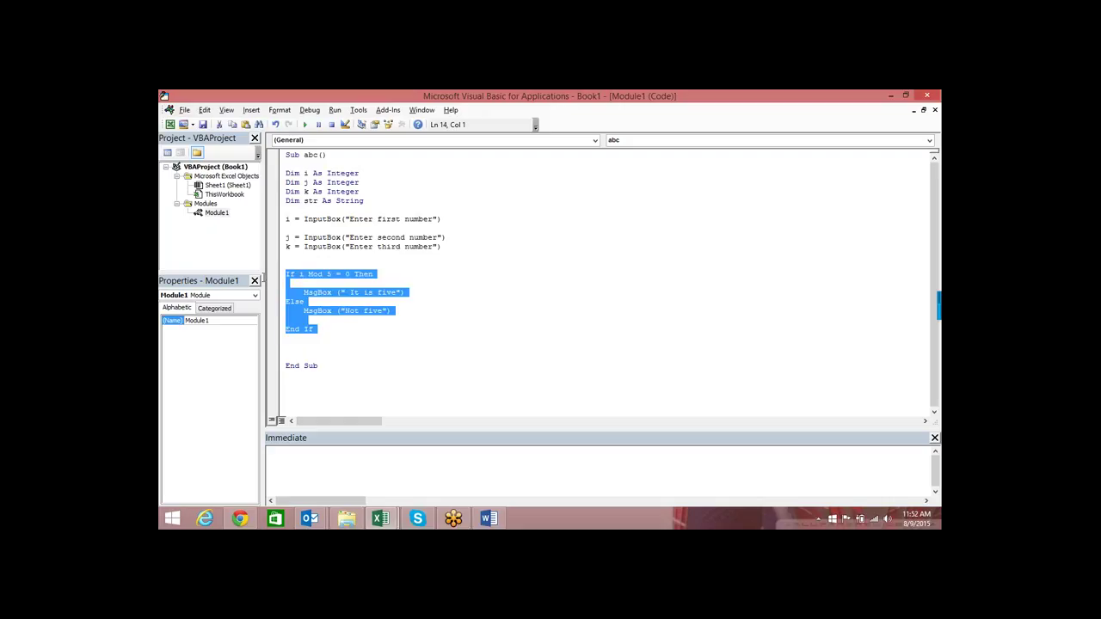
{"action": "key", "text": "Delete"}
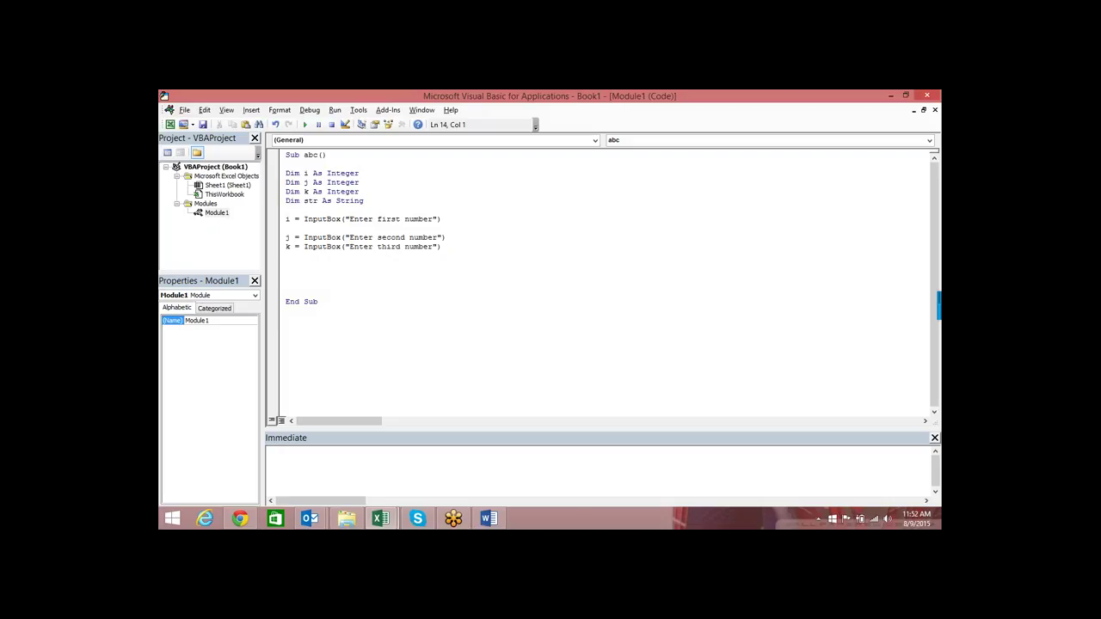
Step: In Word, scroll so the full flowchart from Accept nNum 1 down to Stop is visible
{"action": "key", "text": "alt+Tab"}
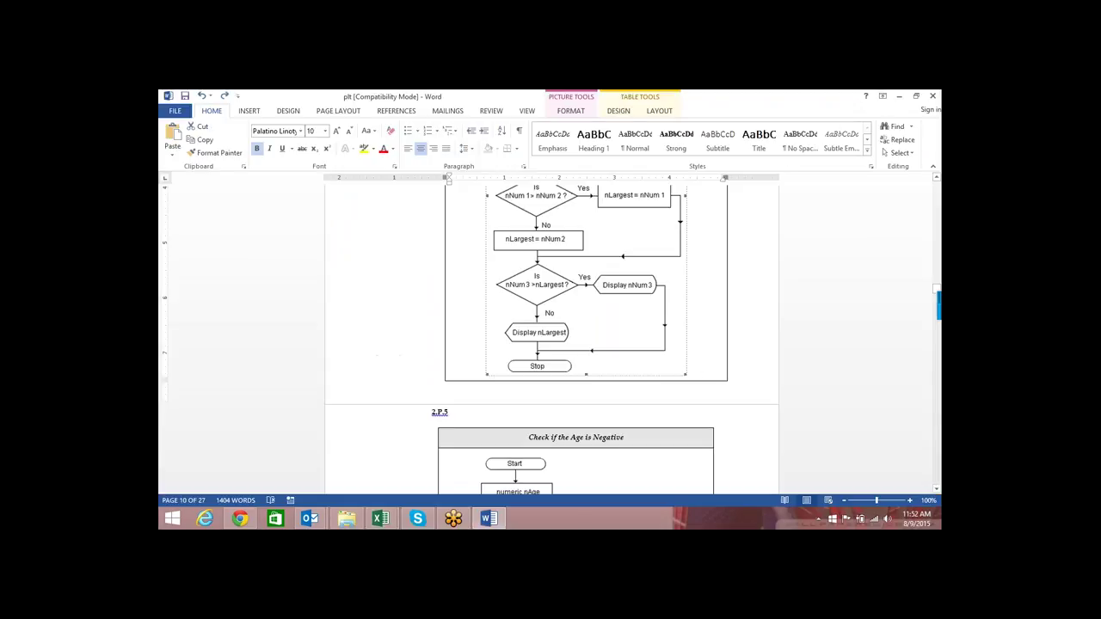
{"action": "scroll", "coordinate": [345, 255], "scroll_direction": "up", "scroll_amount": 3}
{"action": "scroll", "coordinate": [344, 255], "scroll_direction": "up", "scroll_amount": 2}
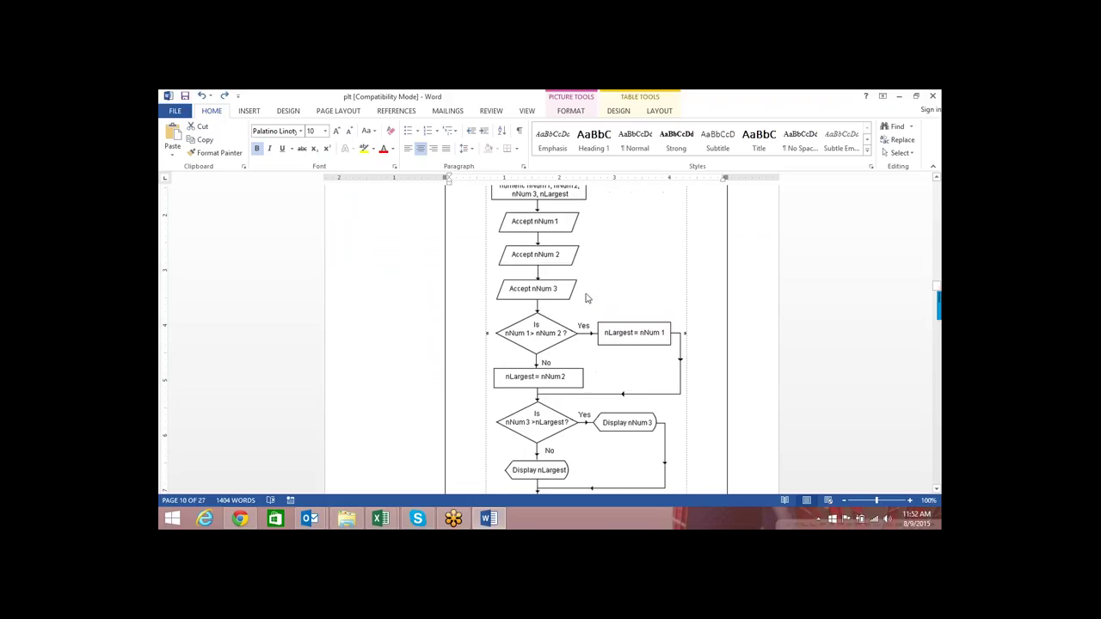
{"action": "scroll", "coordinate": [660, 267], "scroll_direction": "down", "scroll_amount": 1}
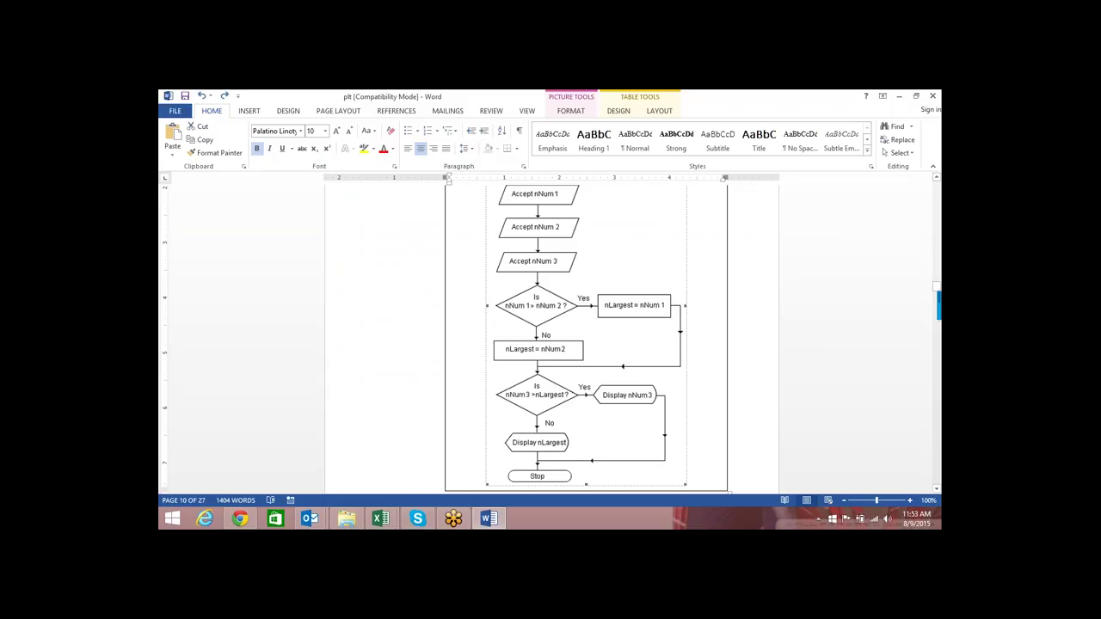
Step: Back in the VBA editor, add 'Dim nlargest As Integer' below the Dim k line
{"action": "key", "text": "alt+Tab"}
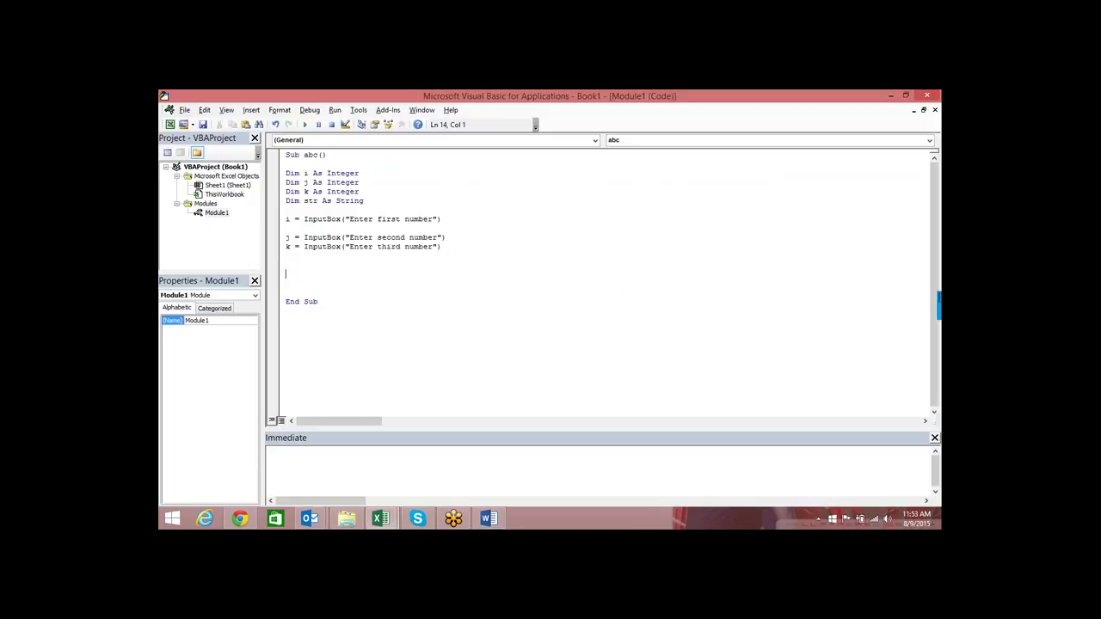
{"action": "type", "text": "if"}
{"action": "key", "text": "BackSpace"}
{"action": "key", "text": "BackSpace"}
{"action": "left_click", "coordinate": [382, 190]}
{"action": "key", "text": "Return"}
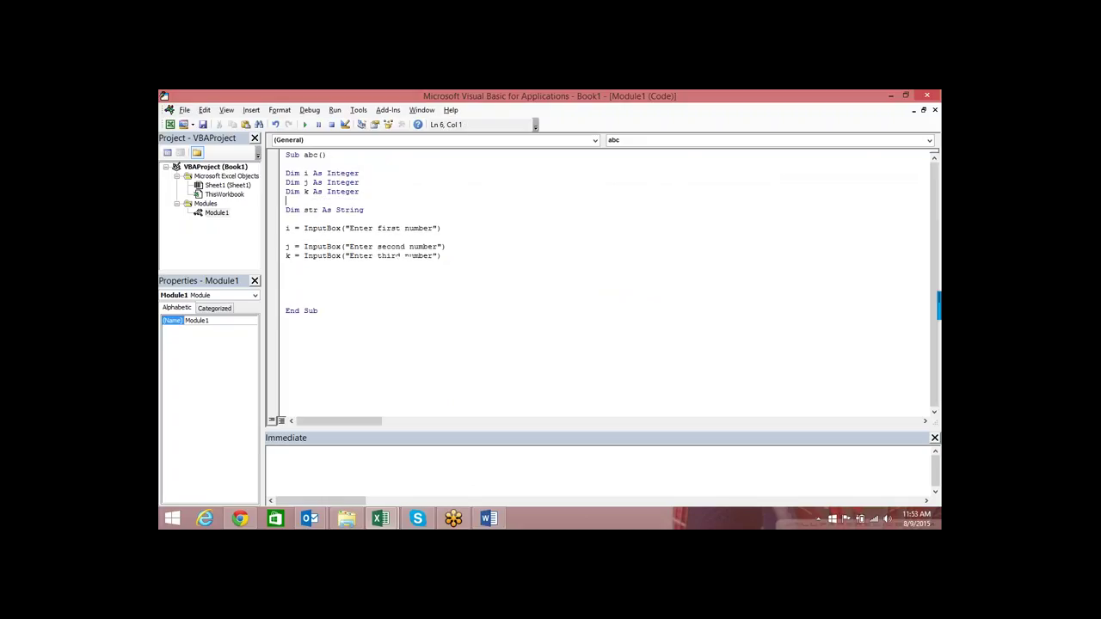
{"action": "type", "text": "dim n"}
{"action": "type", "text": "largest"}
{"action": "type", "text": "as in"}
{"action": "key", "text": "Tab"}
Step: Begin the comparison with 'If i > j Then' below the three InputBox lines
{"action": "left_click", "coordinate": [410, 268]}
{"action": "left_click", "coordinate": [384, 273]}
{"action": "type", "text": "if "}
{"action": "type", "text": "i>"}
{"action": "type", "text": "j "}
{"action": "type", "text": "then"}
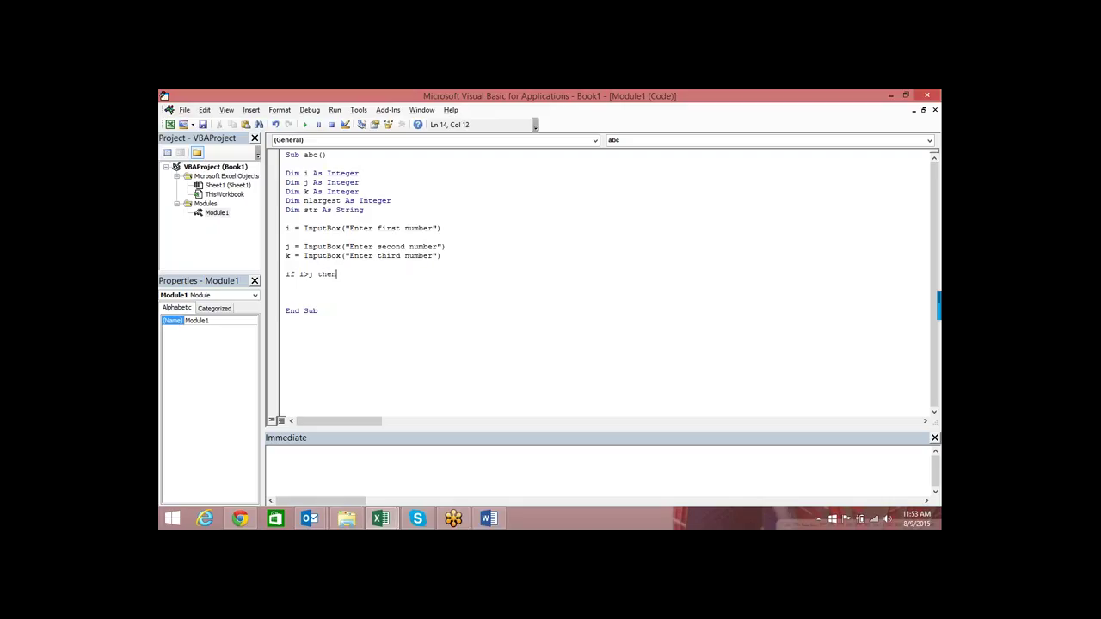
Step: Build the If i > j Then … Else … End If structure
{"action": "key", "text": "Return"}
{"action": "key", "text": "Return"}
{"action": "key", "text": "Return"}
{"action": "type", "text": "end if"}
{"action": "key", "text": "Down"}
{"action": "key", "text": "Return"}
{"action": "left_click", "coordinate": [286, 292]}
{"action": "type", "text": "els"}
{"action": "key", "text": "BackSpace"}
{"action": "key", "text": "BackSpace"}
{"action": "type", "text": "a"}
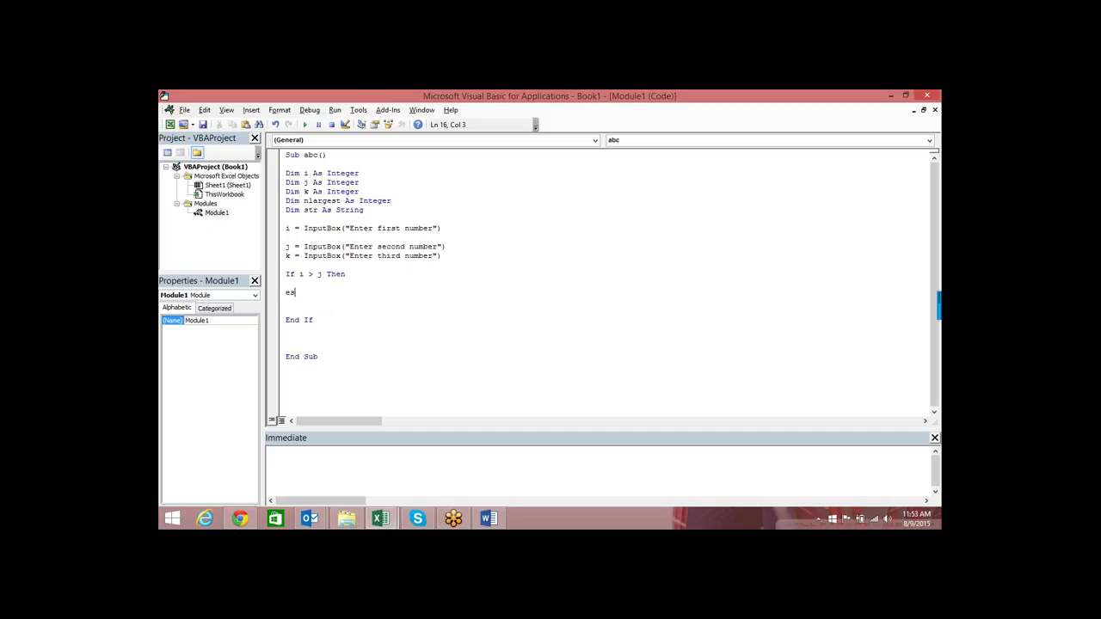
{"action": "type", "text": "lse"}
{"action": "left_click", "coordinate": [287, 283]}
{"action": "key", "text": "Return"}
{"action": "key", "text": "Return"}
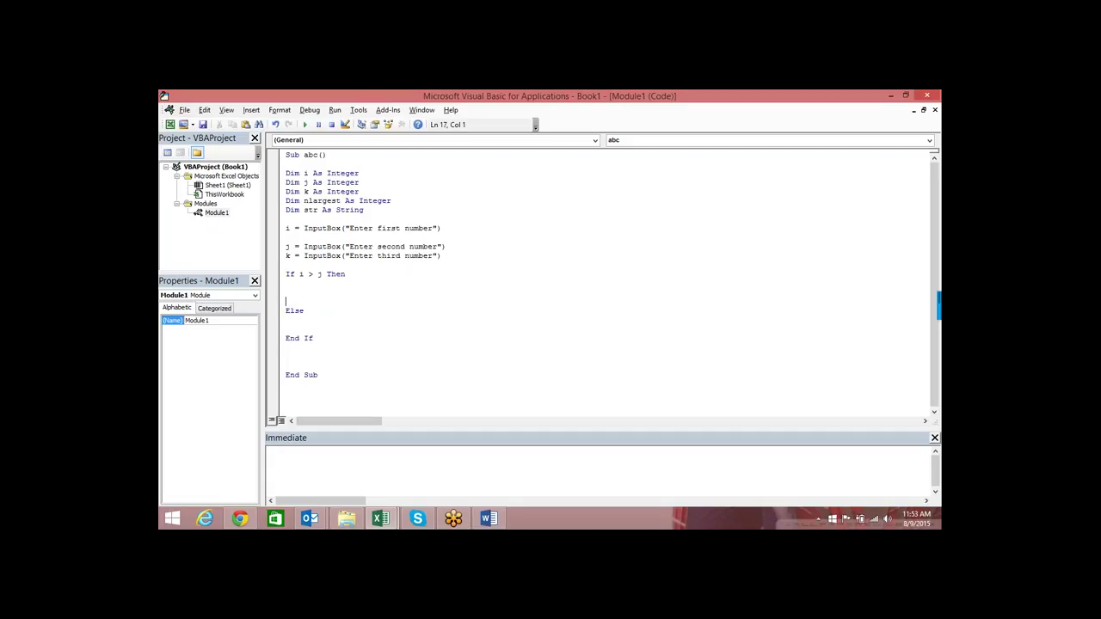
Step: Set nlargest = i in the Then branch and nlargest = j under Else, then revisit Word
{"action": "left_click", "coordinate": [287, 293]}
{"action": "type", "text": "nn"}
{"action": "type", "text": "largest"}
{"action": "type", "text": "="}
{"action": "type", "text": "i"}
{"action": "left_click", "coordinate": [309, 323]}
{"action": "left_click_drag", "start_coordinate": [373, 291], "coordinate": [302, 291]}
{"action": "key", "text": "ctrl+c"}
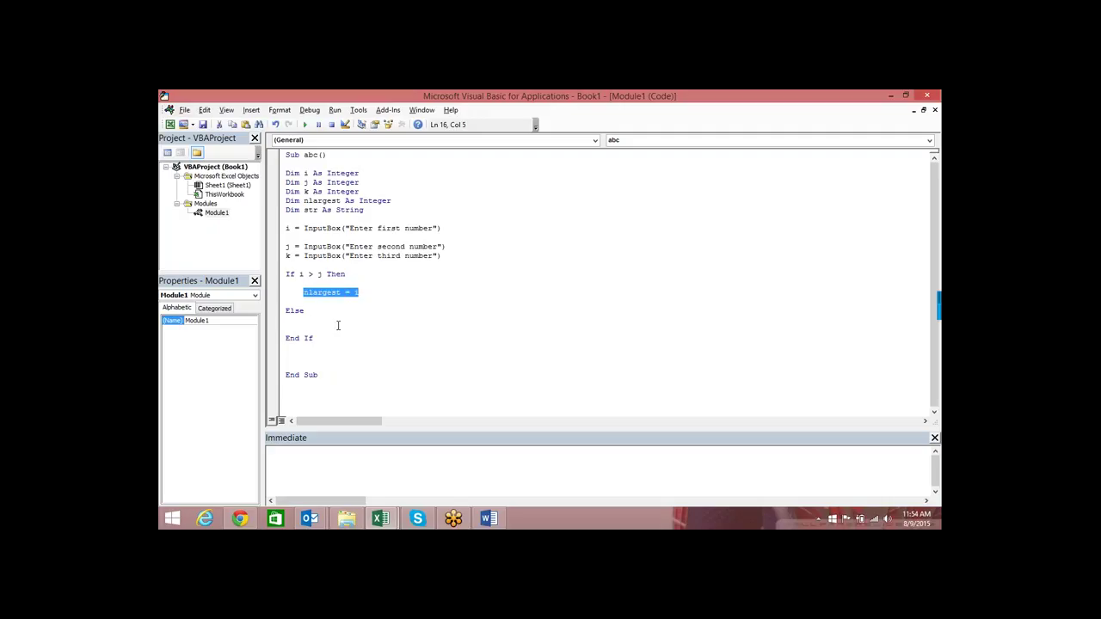
{"action": "left_click", "coordinate": [334, 326]}
{"action": "left_click", "coordinate": [326, 322]}
{"action": "key", "text": "Tab"}
{"action": "key", "text": "ctrl+v"}
{"action": "key", "text": "BackSpace"}
{"action": "type", "text": "j"}
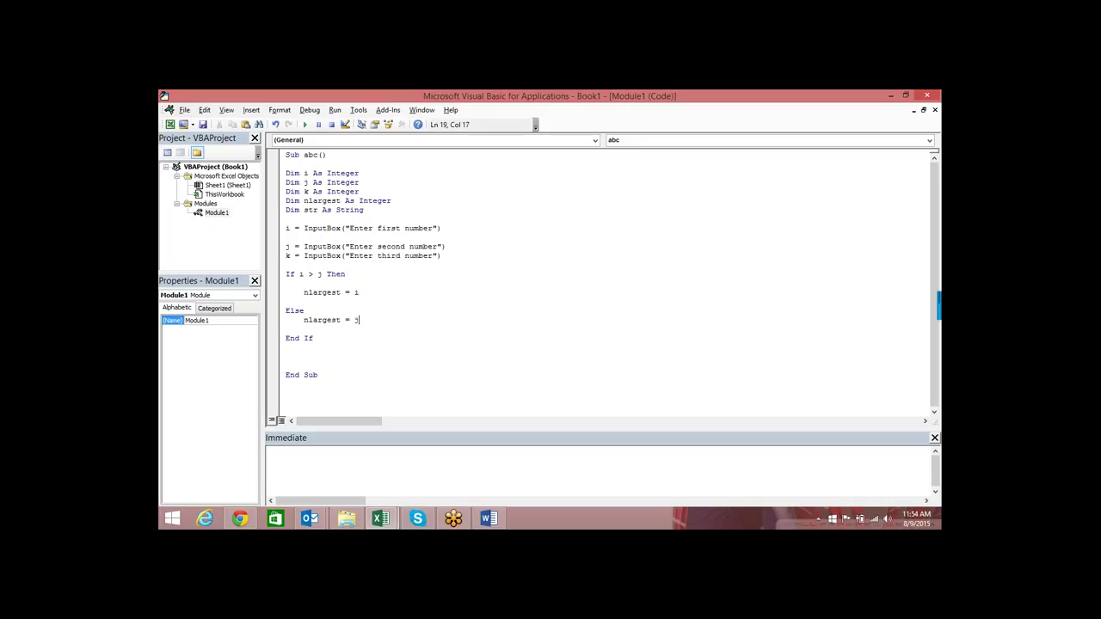
{"action": "left_click", "coordinate": [368, 349]}
{"action": "key", "text": "alt+Tab"}
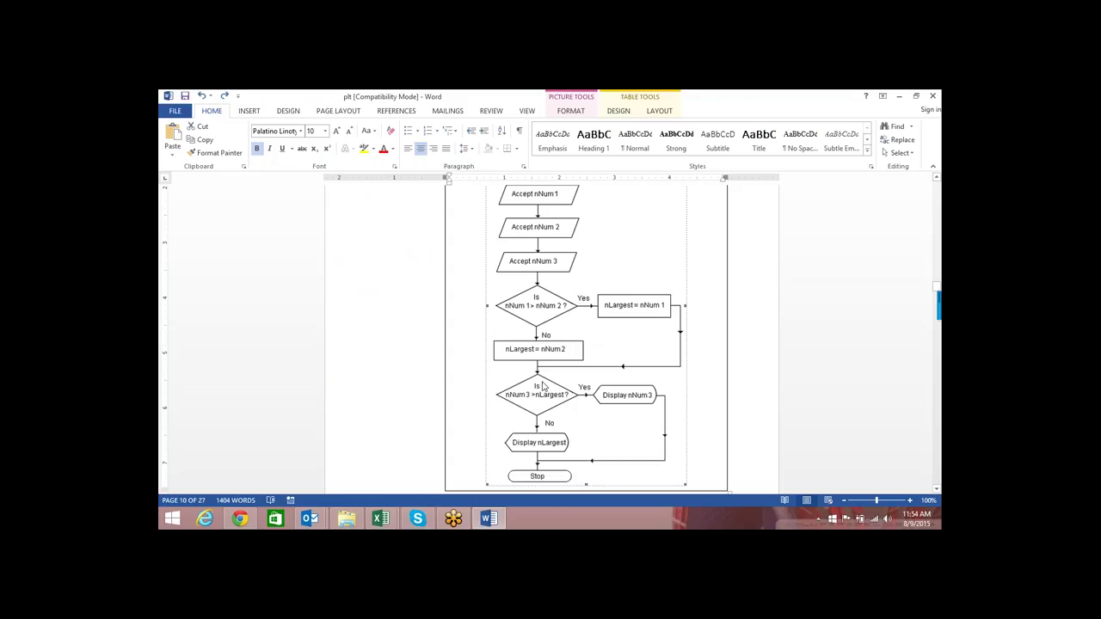
Step: Copy the If…Else block and paste a duplicate below the first one
{"action": "key", "text": "alt+Tab"}
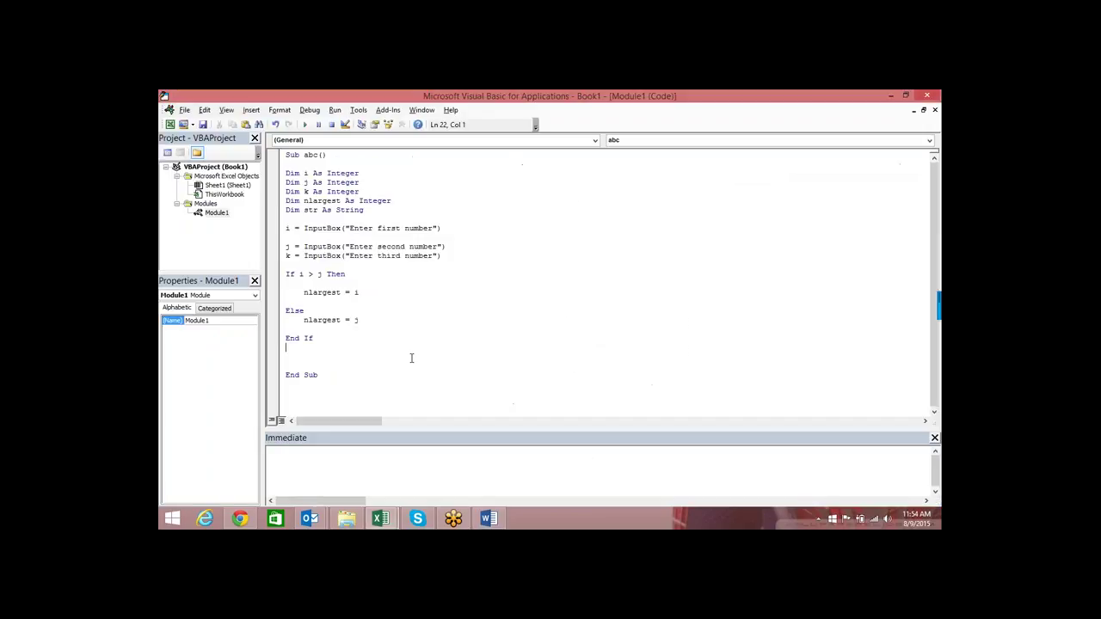
{"action": "key", "text": "Return"}
{"action": "key", "text": "Return"}
{"action": "key", "text": "Return"}
{"action": "key", "text": "Return"}
{"action": "scroll", "coordinate": [361, 275], "scroll_direction": "down", "scroll_amount": 1}
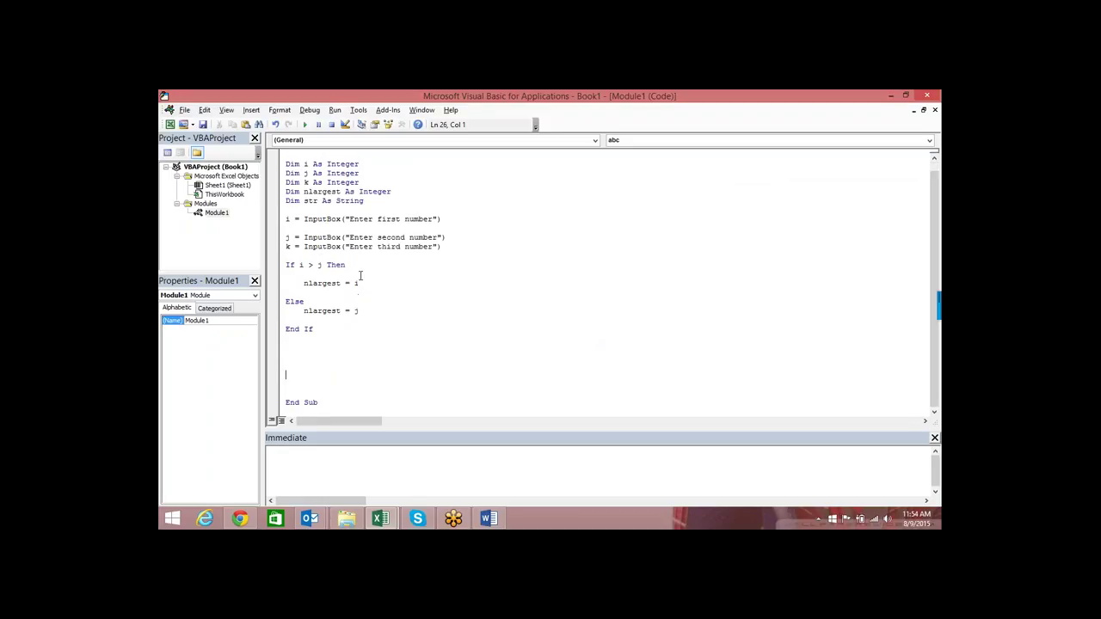
{"action": "left_click_drag", "start_coordinate": [330, 332], "coordinate": [259, 262]}
{"action": "key", "text": "ctrl+c"}
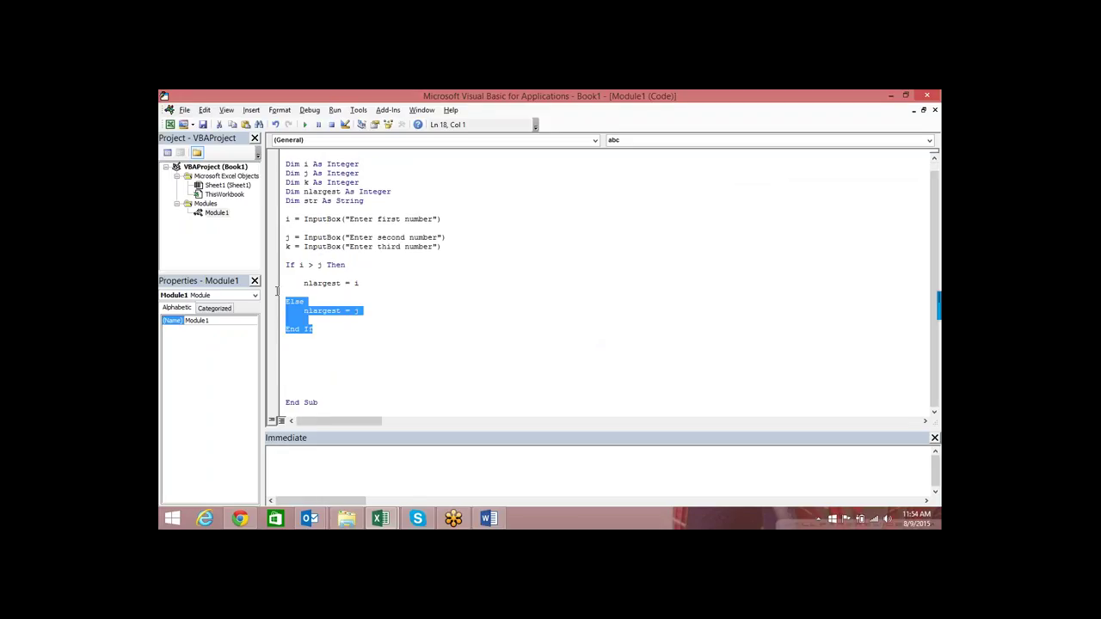
{"action": "left_click", "coordinate": [323, 356]}
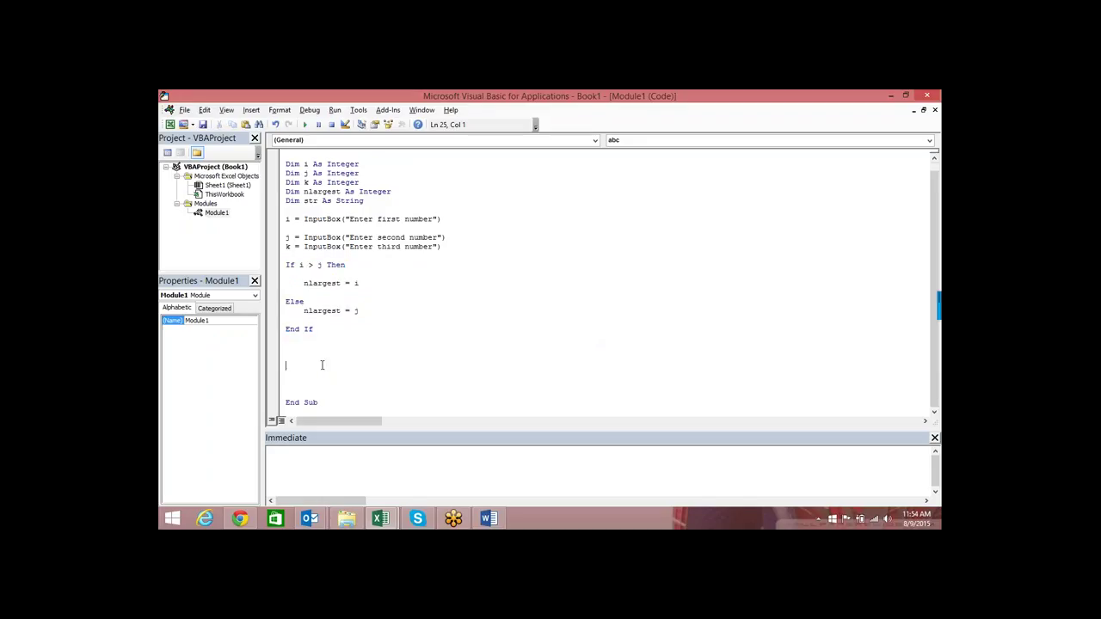
{"action": "key", "text": "ctrl+v"}
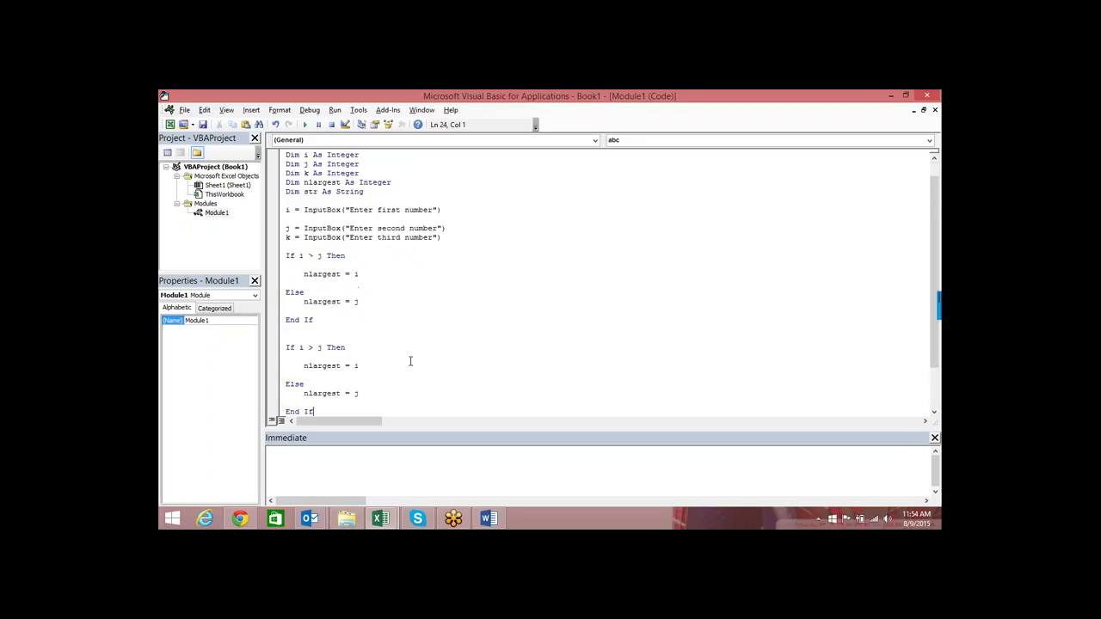
{"action": "scroll", "coordinate": [458, 327], "scroll_direction": "down", "scroll_amount": 2}
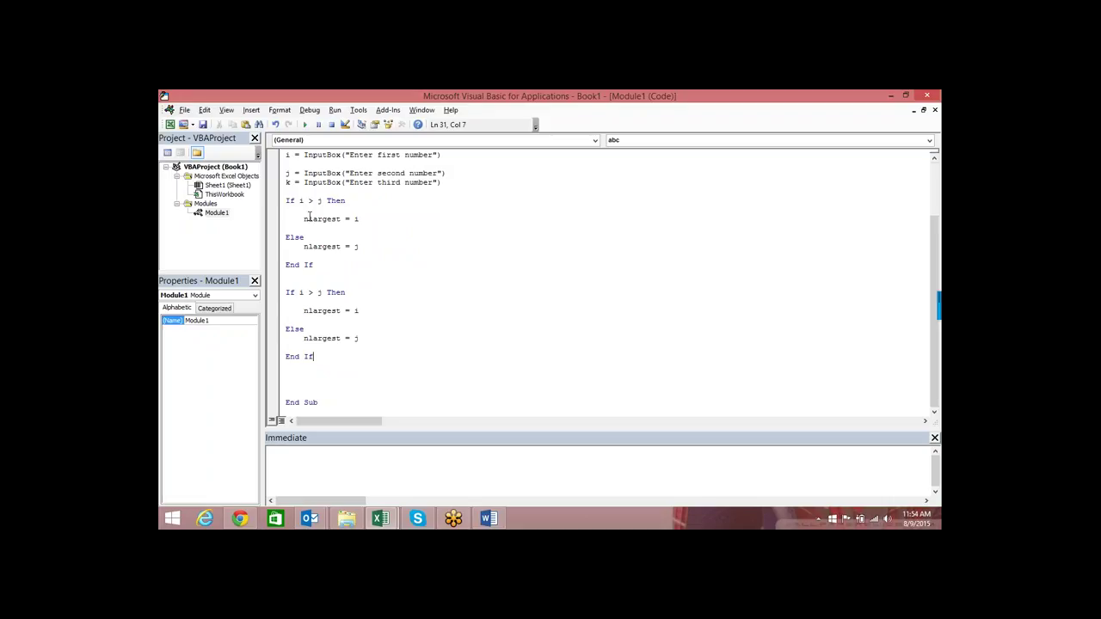
Step: Change the copied block's condition to 'If k > nlargest Then'
{"action": "left_click", "coordinate": [307, 292]}
{"action": "key", "text": "BackSpace"}
{"action": "type", "text": "k"}
{"action": "left_click", "coordinate": [321, 292]}
{"action": "key", "text": "BackSpace"}
{"action": "type", "text": "nl"}
{"action": "type", "text": "argest"}
{"action": "left_click", "coordinate": [436, 323]}
Step: Replace the second block's branches with MsgBox (k) and MsgBox (nlargest), fixing the missing parenthesis
{"action": "left_click_drag", "start_coordinate": [358, 311], "coordinate": [303, 312]}
{"action": "type", "text": "ms"}
{"action": "type", "text": "gbox"}
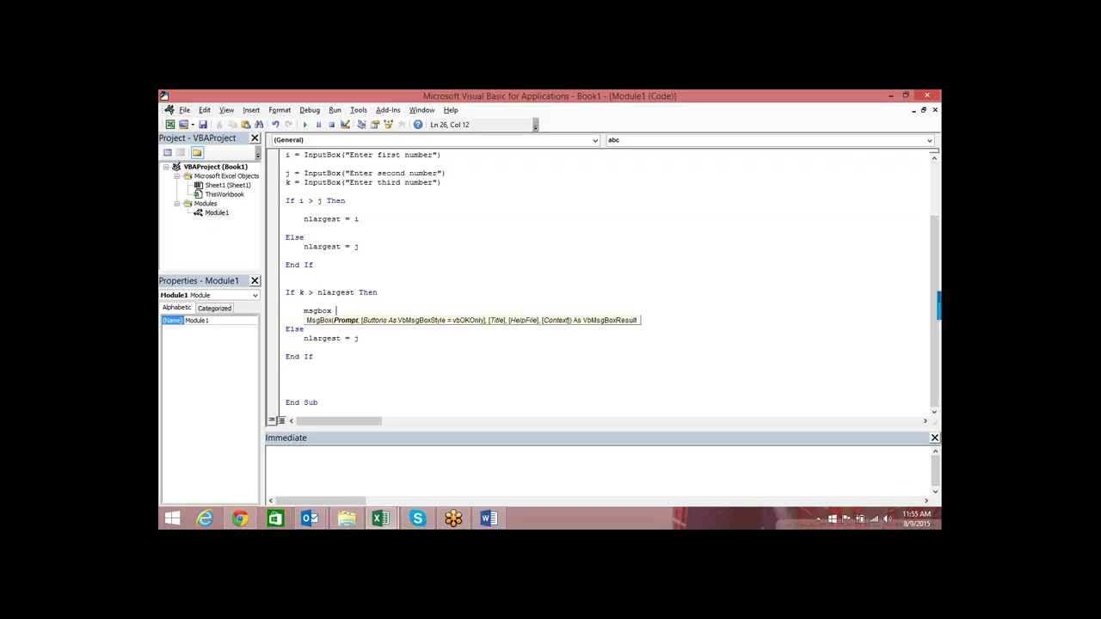
{"action": "type", "text": " ("}
{"action": "type", "text": "k)"}
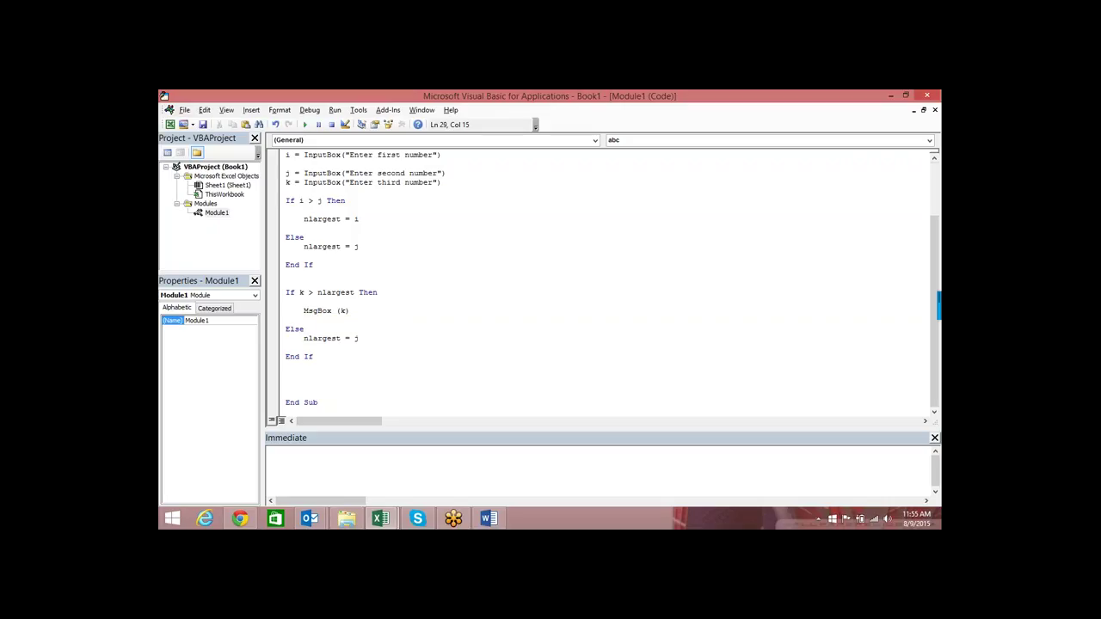
{"action": "left_click", "coordinate": [304, 339]}
{"action": "double_click", "coordinate": [331, 339]}
{"action": "key", "text": "Down"}
{"action": "left_click", "coordinate": [367, 339]}
{"action": "key", "text": "BackSpace"}
{"action": "key", "text": "BackSpace"}
{"action": "key", "text": "BackSpace"}
{"action": "type", "text": "msgbox"}
{"action": "type", "text": "("}
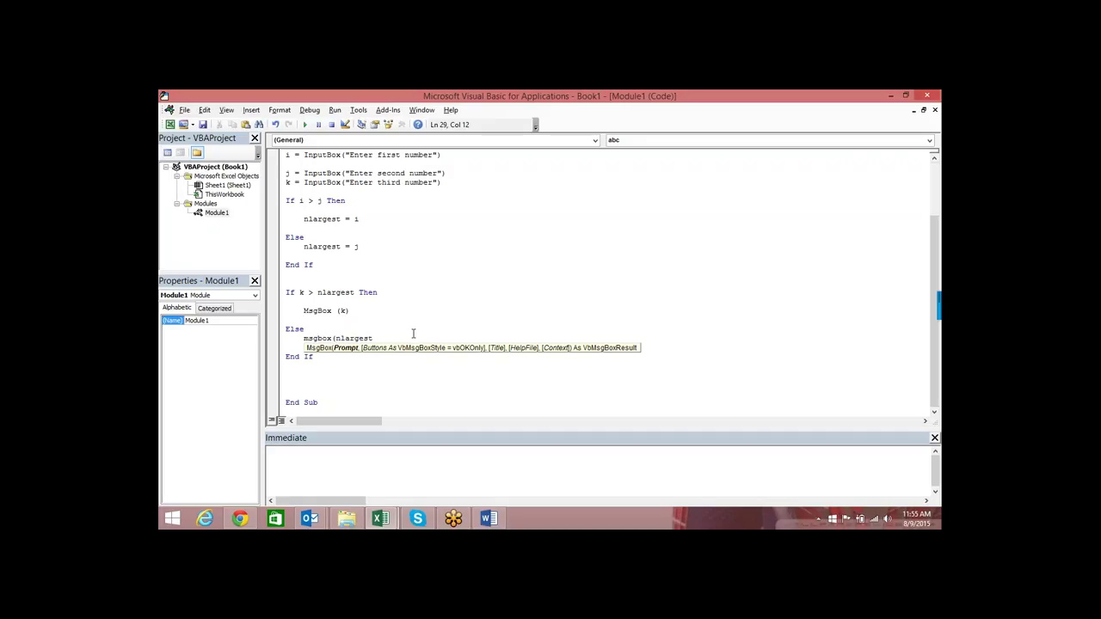
{"action": "left_click", "coordinate": [392, 342]}
{"action": "key", "text": "Return"}
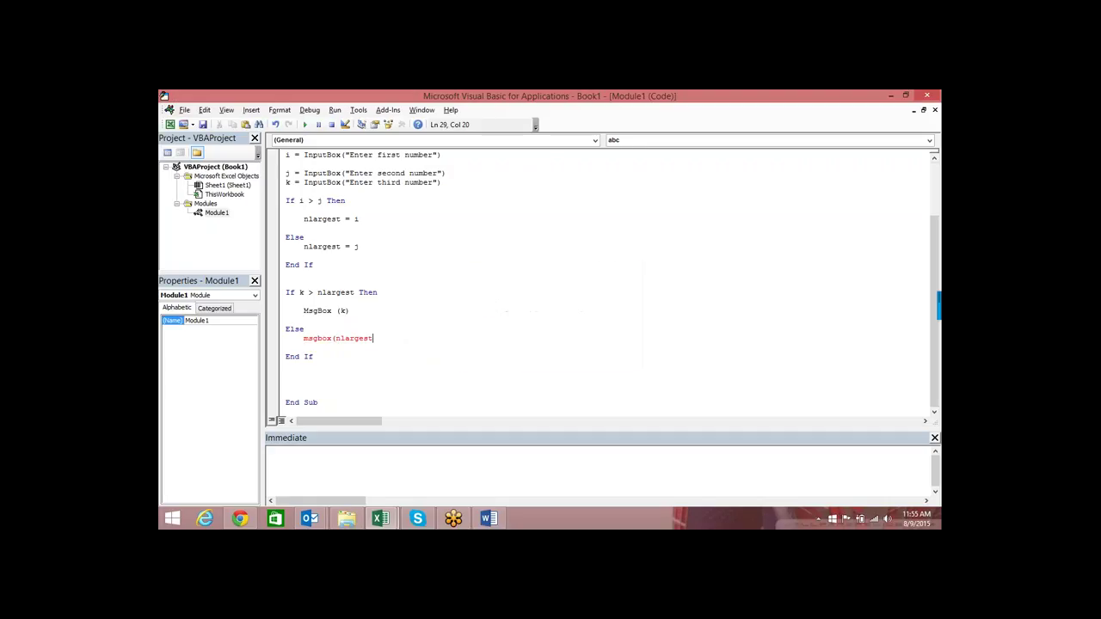
{"action": "type", "text": ")"}
{"action": "key", "text": "Return"}
Step: Review the first block's i > j condition and the nlargest test in the second If
{"action": "left_click", "coordinate": [334, 221]}
{"action": "left_click_drag", "start_coordinate": [327, 201], "coordinate": [299, 201]}
{"action": "double_click", "coordinate": [301, 201]}
{"action": "left_click", "coordinate": [339, 209]}
{"action": "left_click", "coordinate": [349, 293]}
{"action": "left_click", "coordinate": [340, 292]}
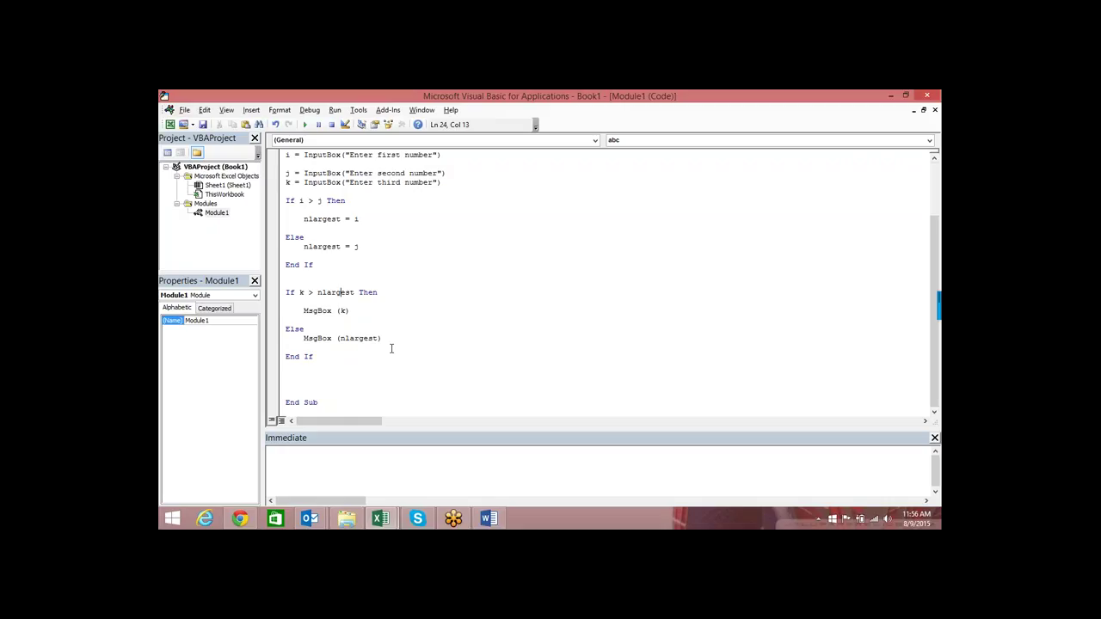
Step: Set a breakpoint on If k > nlargest, start stepping abc, and enter 21 as the first number
{"action": "key", "text": "F9"}
{"action": "key", "text": "F9"}
{"action": "key", "text": "F8"}
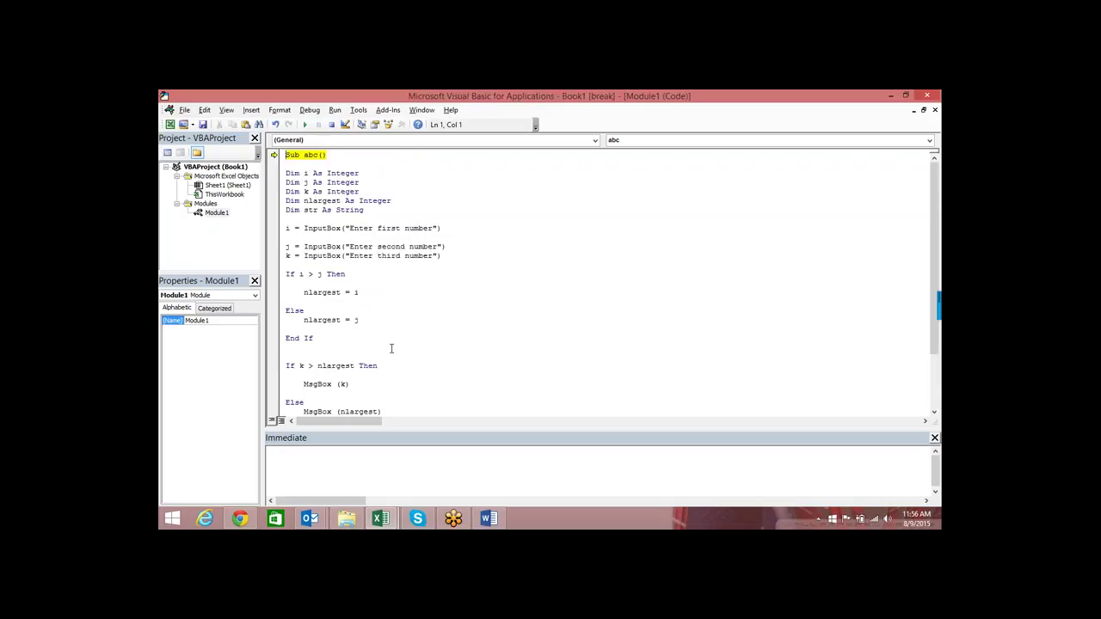
{"action": "key", "text": "F8"}
{"action": "key", "text": "F8"}
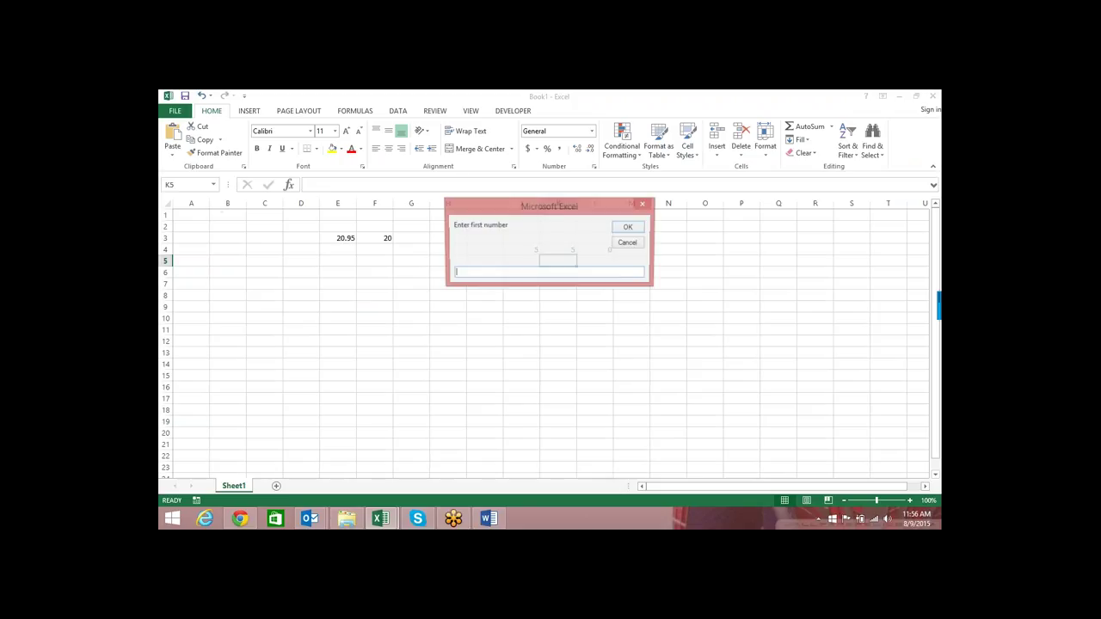
{"action": "type", "text": "21"}
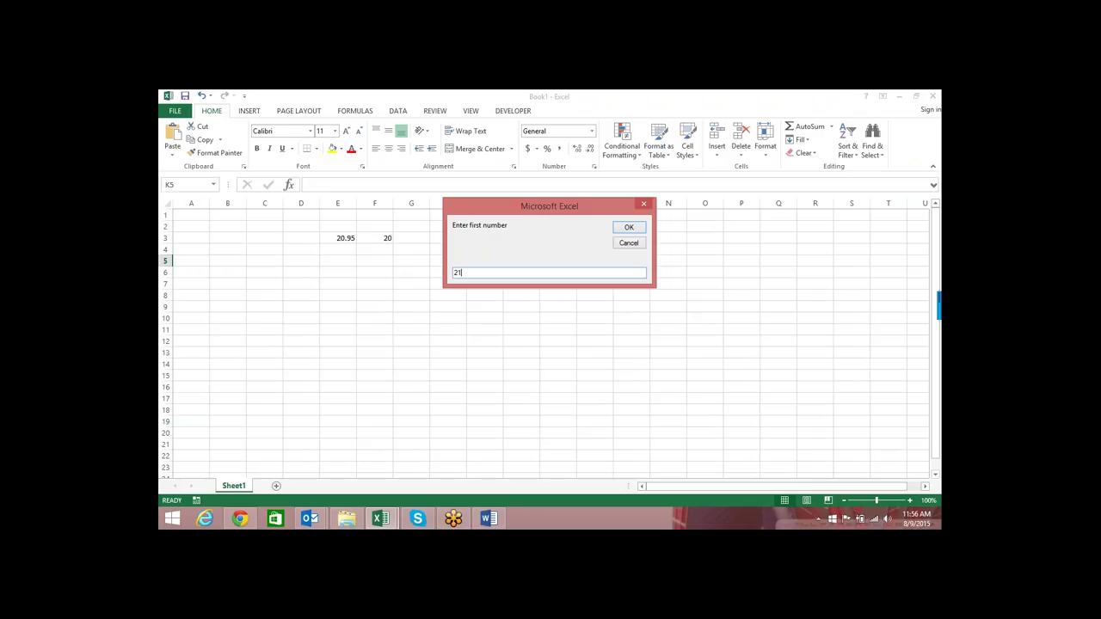
{"action": "key", "text": "Return"}
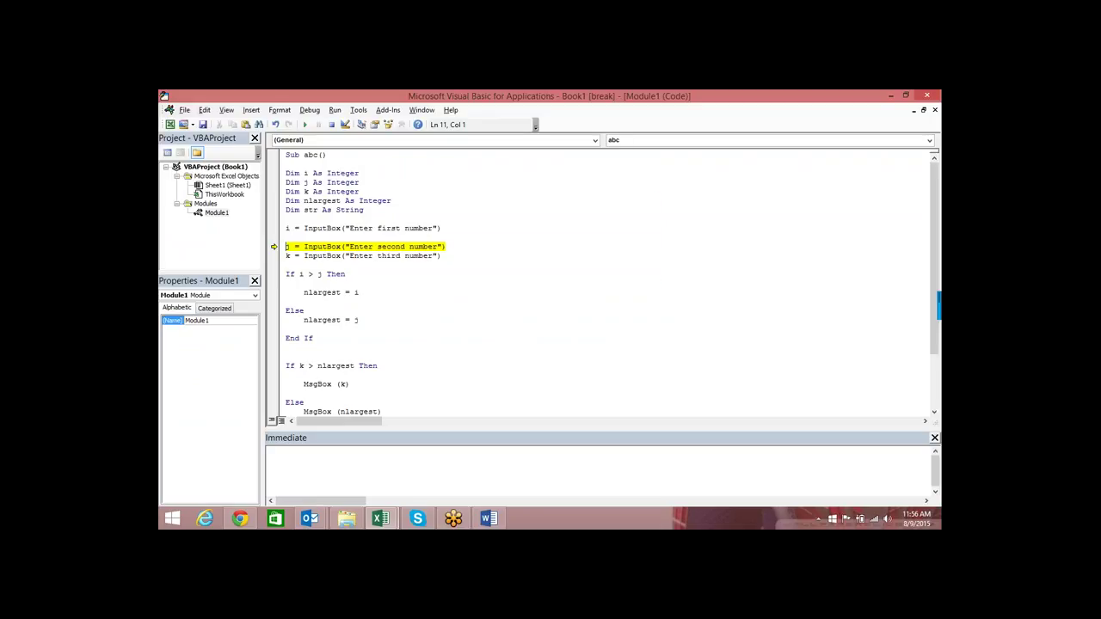
Step: Accept 5 as the second number and step to the third-number prompt
{"action": "key", "text": "F8"}
{"action": "type", "text": "5"}
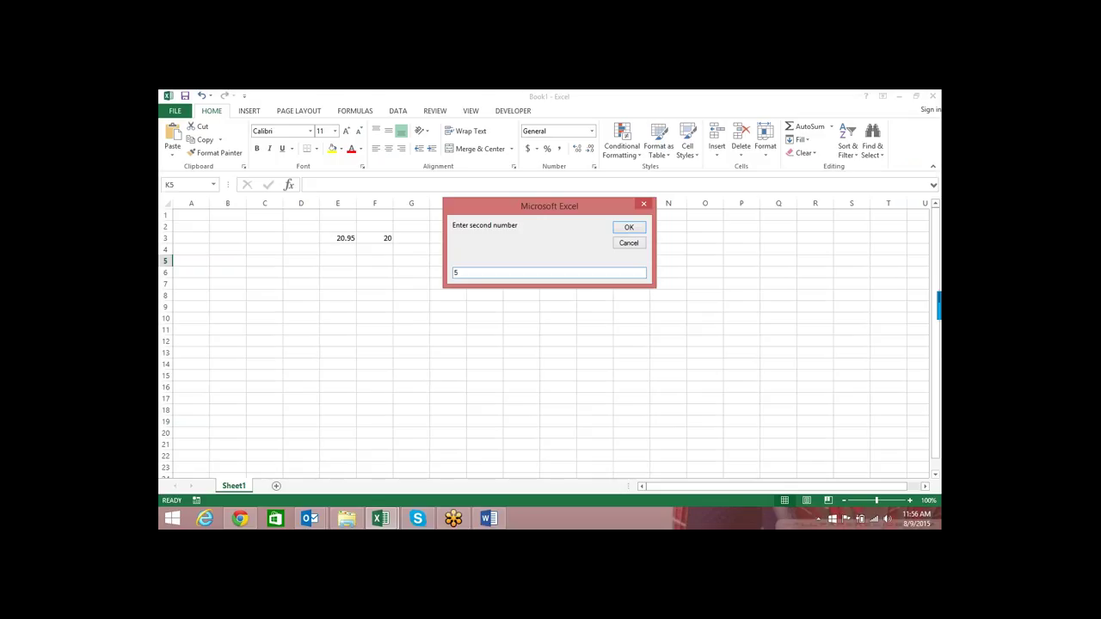
{"action": "key", "text": "Return"}
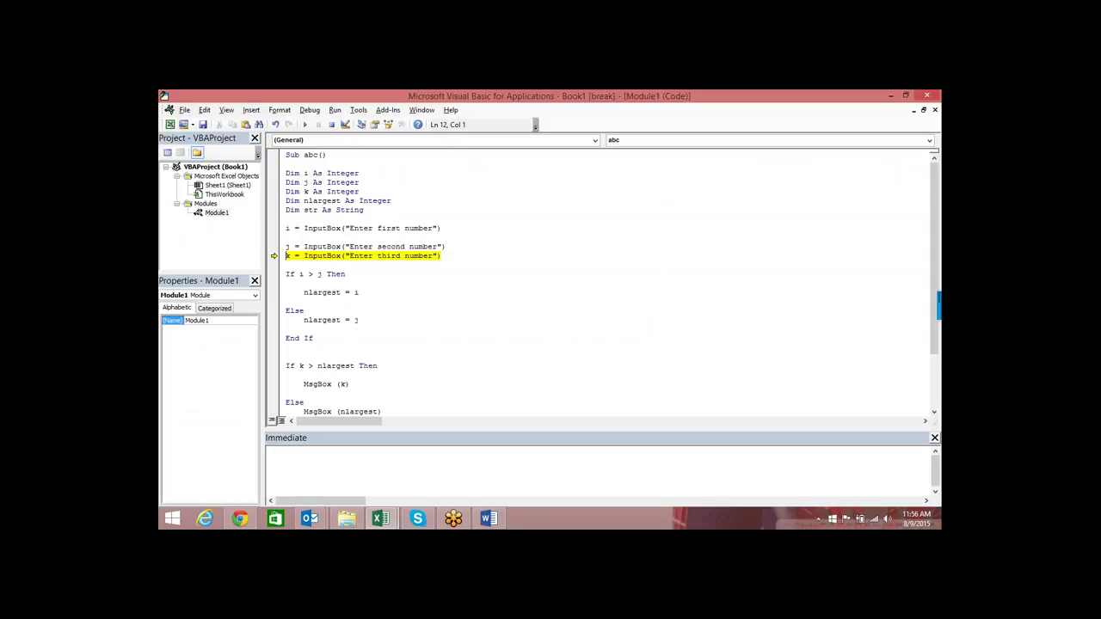
{"action": "key", "text": "F8"}
{"action": "type", "text": "5"}
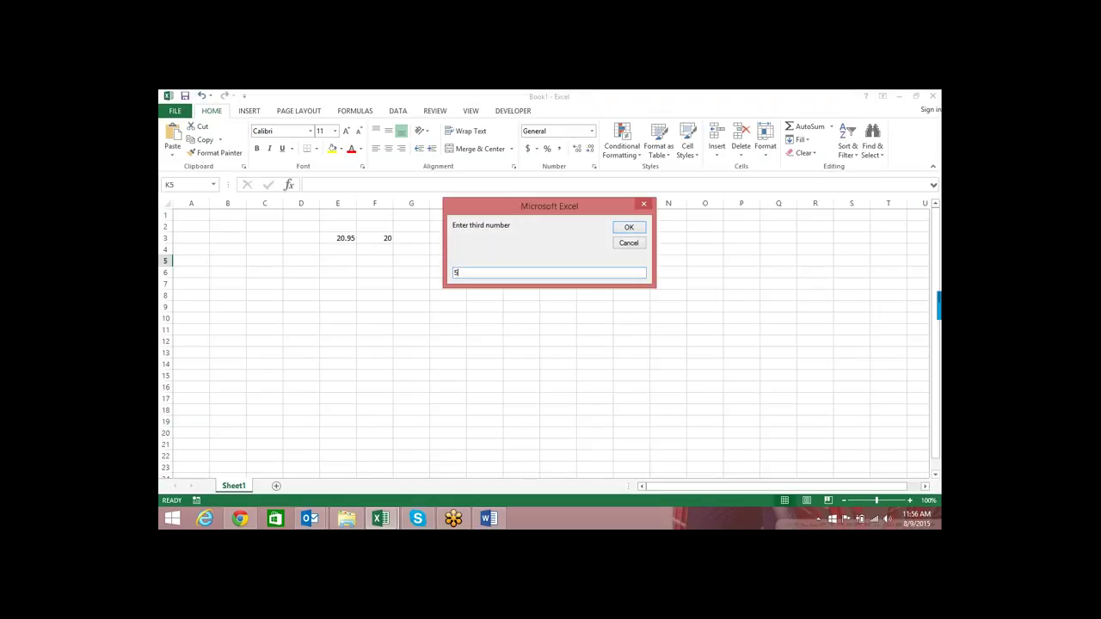
{"action": "type", "text": "0"}
{"action": "key", "text": "BackSpace"}
Step: Enter 15 as the third number and step through the i > j branch assigning nlargest
{"action": "type", "text": "15"}
{"action": "key", "text": "Return"}
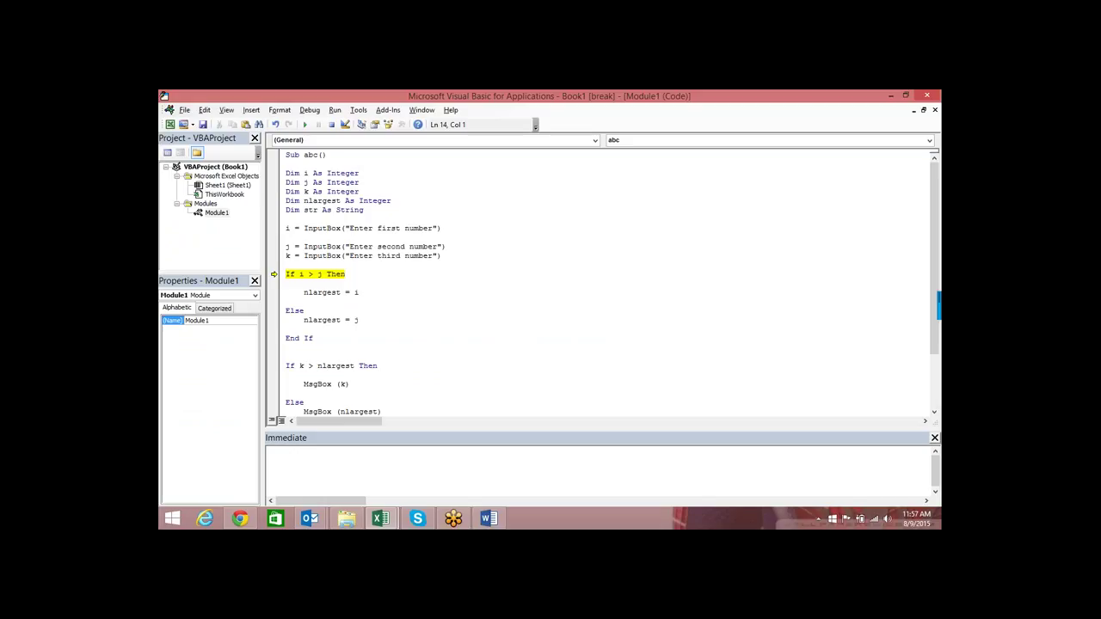
{"action": "mouse_move", "coordinate": [289, 228]}
{"action": "mouse_move", "coordinate": [288, 256]}
{"action": "mouse_move", "coordinate": [318, 274]}
{"action": "key", "text": "F8"}
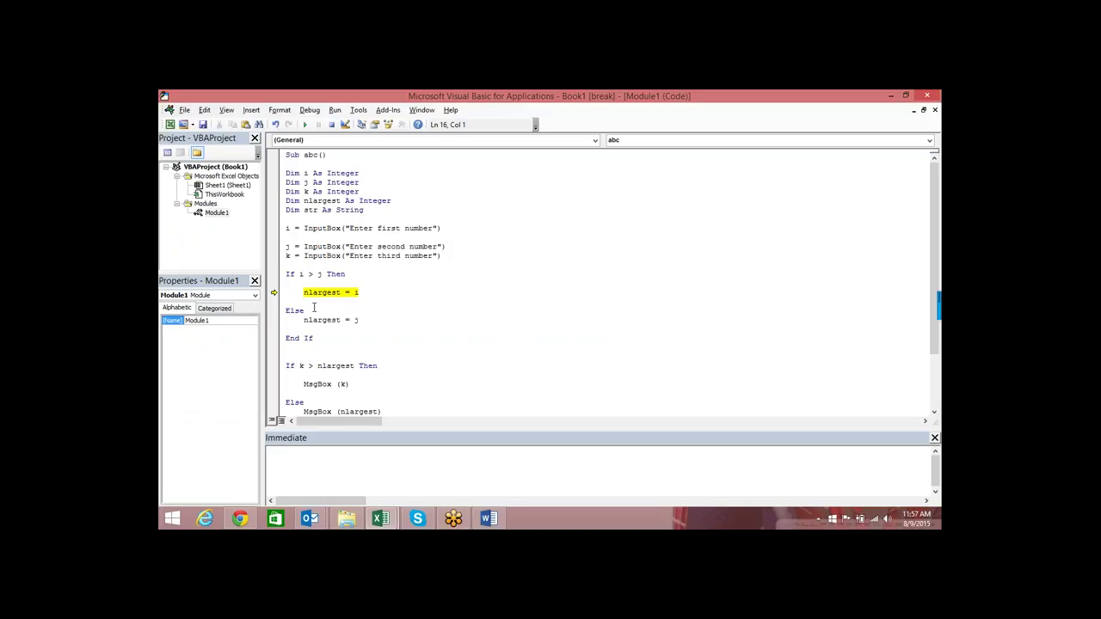
{"action": "key", "text": "F8"}
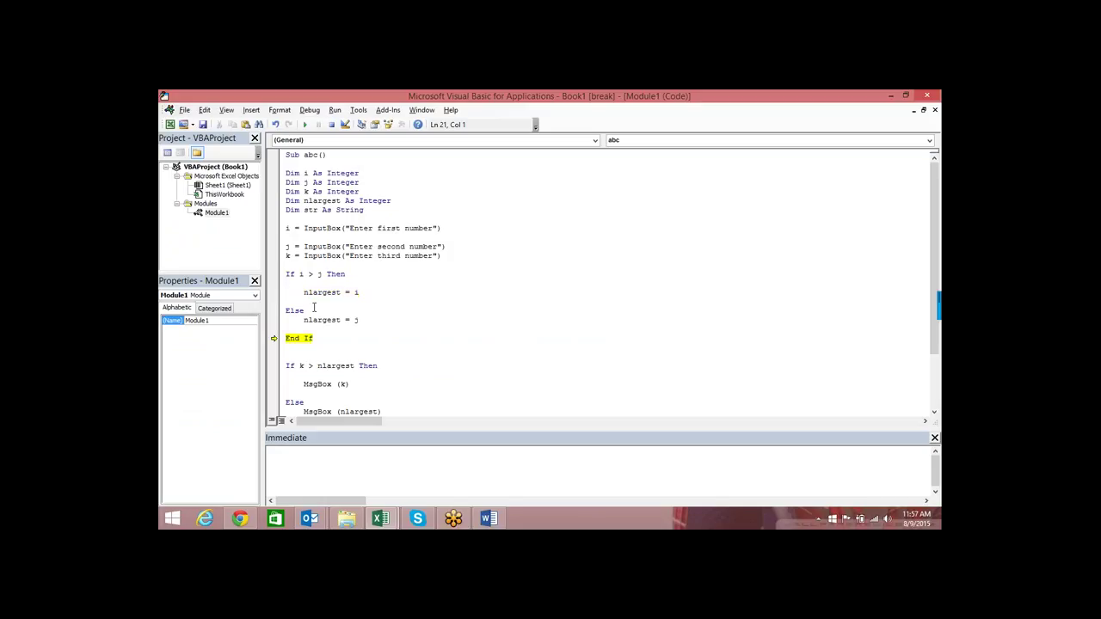
Step: Step through the k > nlargest check and Else branch, dismiss the 21 message, and finish abc
{"action": "mouse_move", "coordinate": [319, 293]}
{"action": "mouse_move", "coordinate": [301, 362]}
{"action": "key", "text": "F8"}
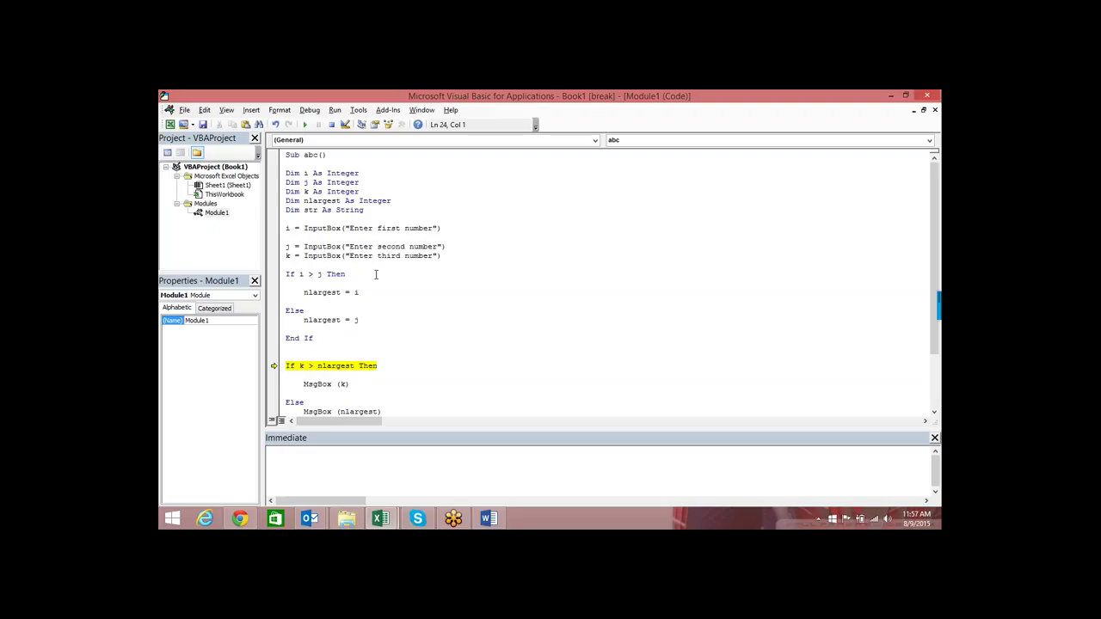
{"action": "key", "text": "F8"}
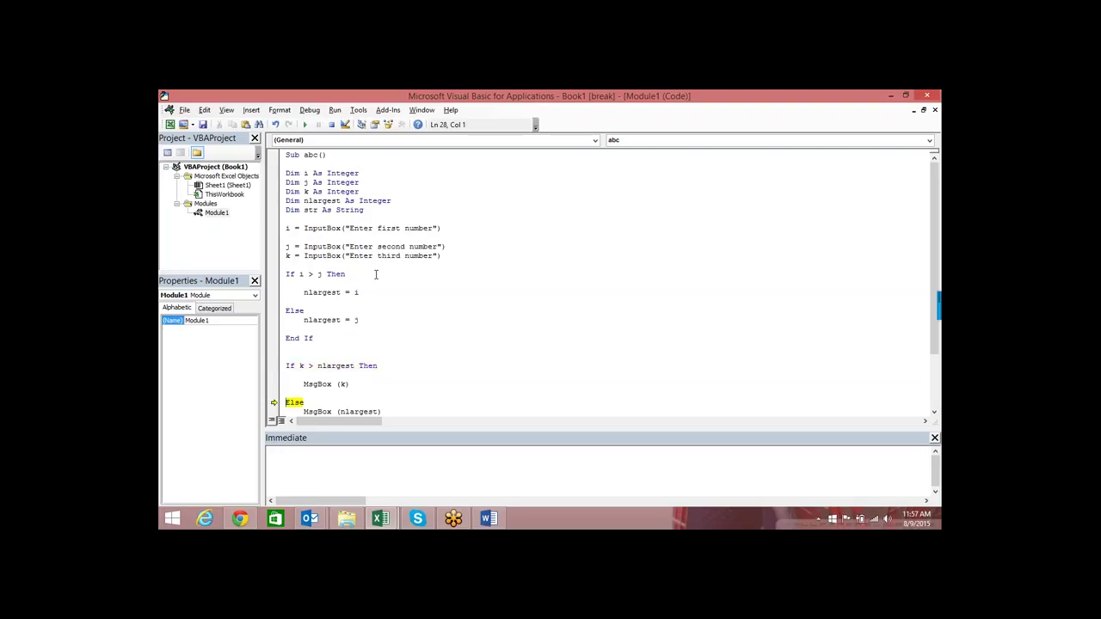
{"action": "key", "text": "F8"}
{"action": "key", "text": "F8"}
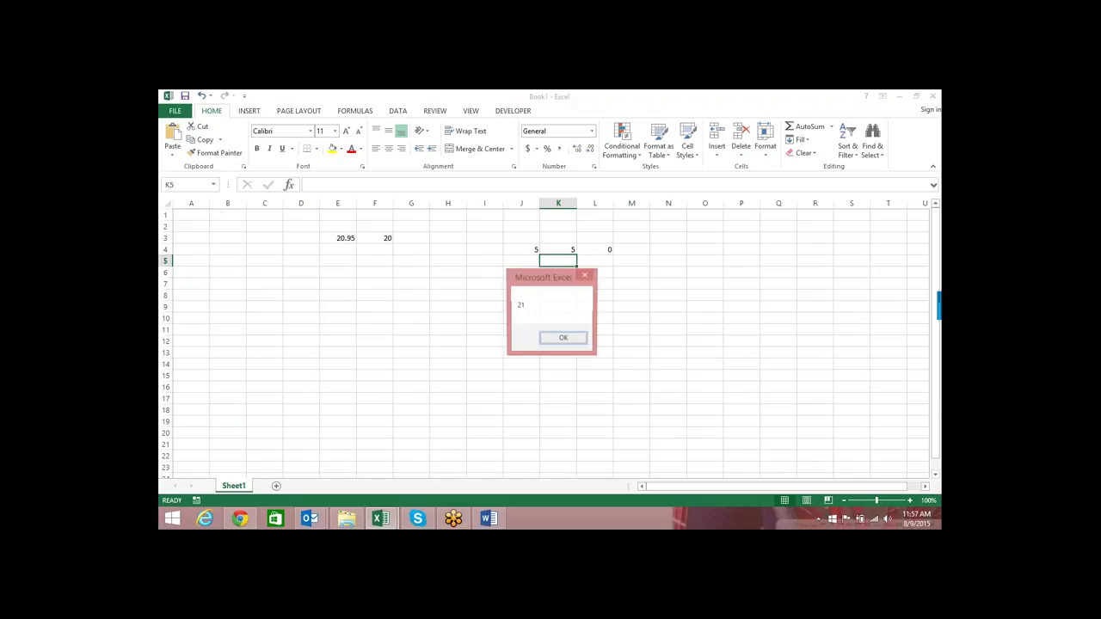
{"action": "key", "text": "Return"}
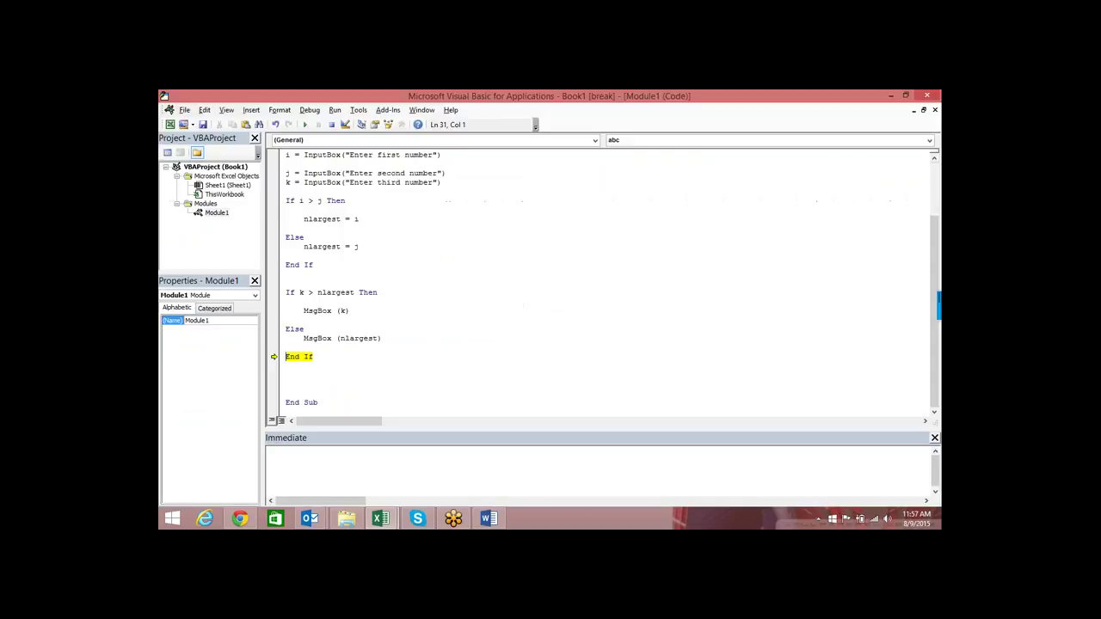
{"action": "key", "text": "F8"}
{"action": "key", "text": "F8"}
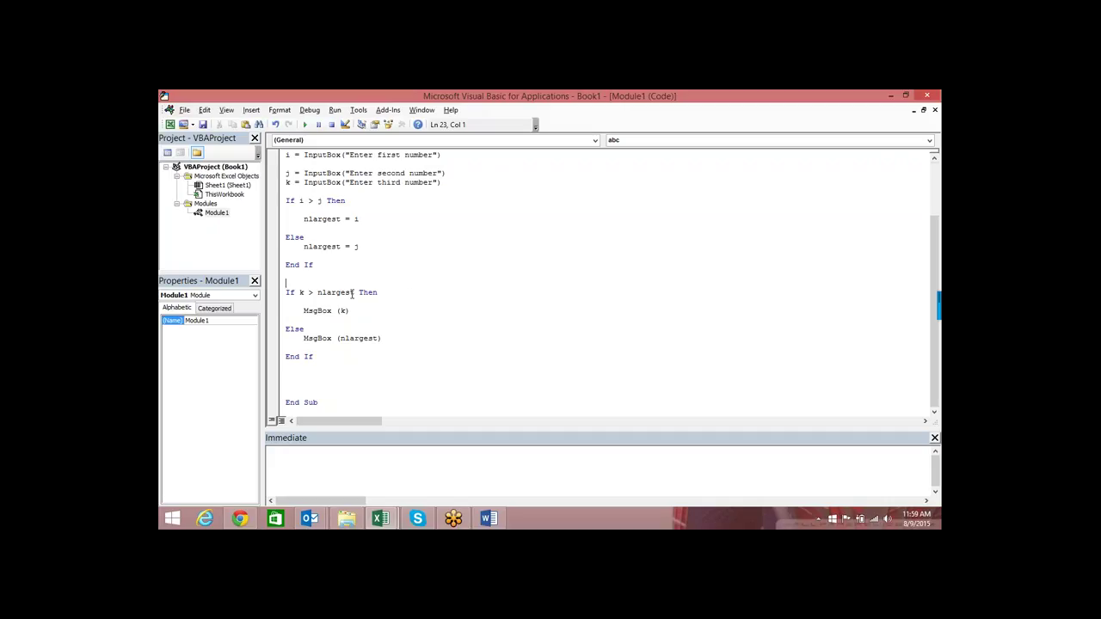
Step: Switch from the VBA editor to Sheet1 of Book1 with Alt+F11
{"action": "key", "text": "alt+F11"}
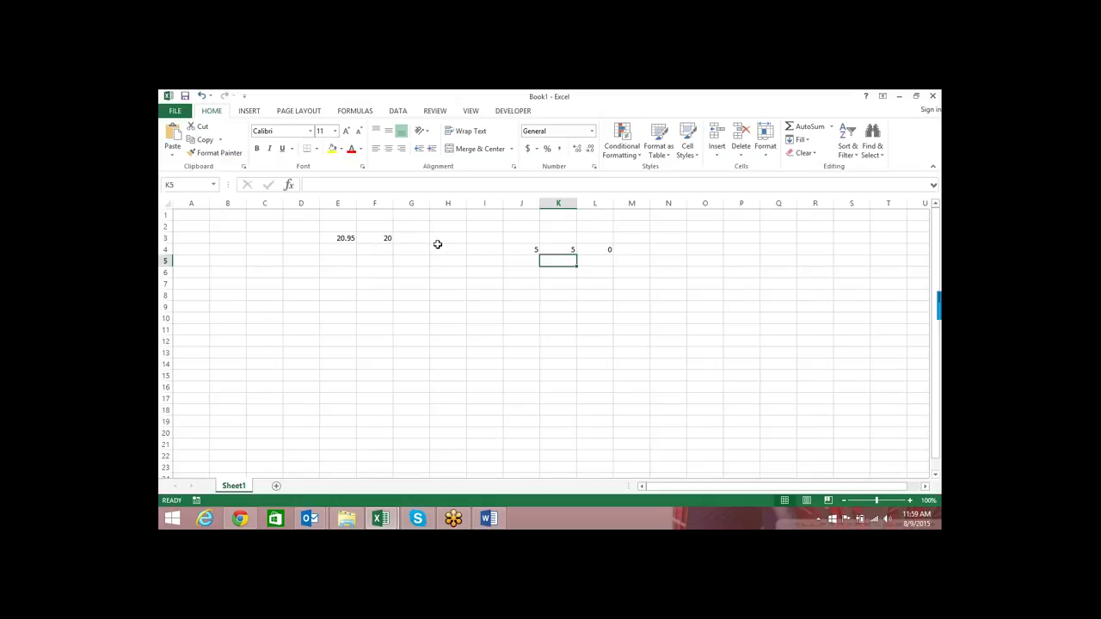
Step: Enter the test values 10, 20 and 10 in F7, G7 and H7
{"action": "left_click", "coordinate": [421, 238]}
{"action": "left_click", "coordinate": [383, 283]}
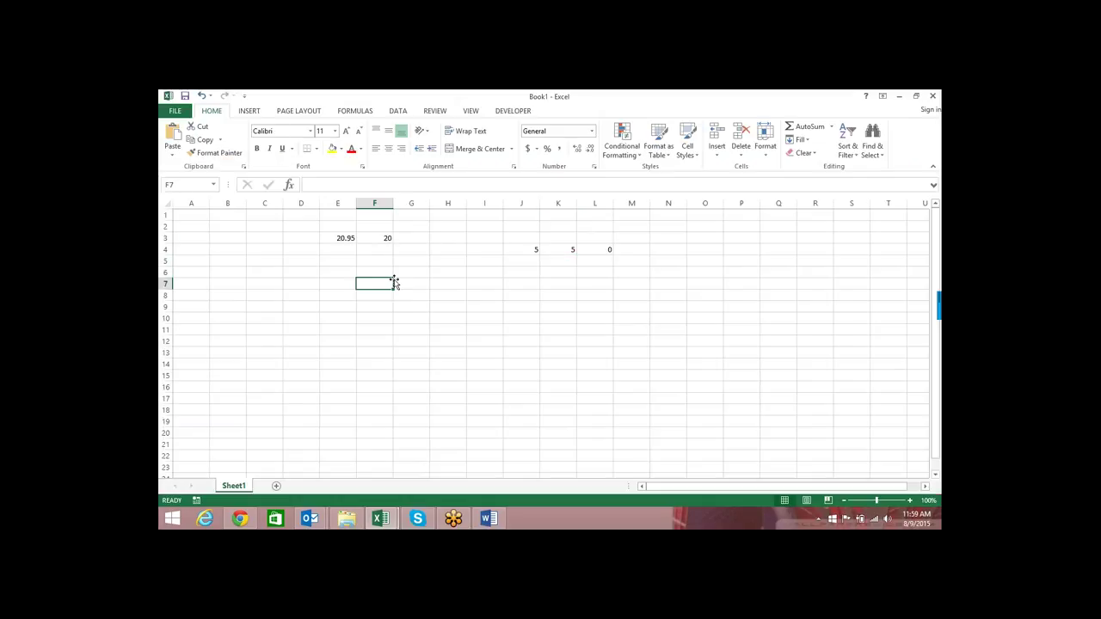
{"action": "type", "text": "10"}
{"action": "key", "text": "Tab"}
{"action": "type", "text": "20"}
{"action": "key", "text": "Tab"}
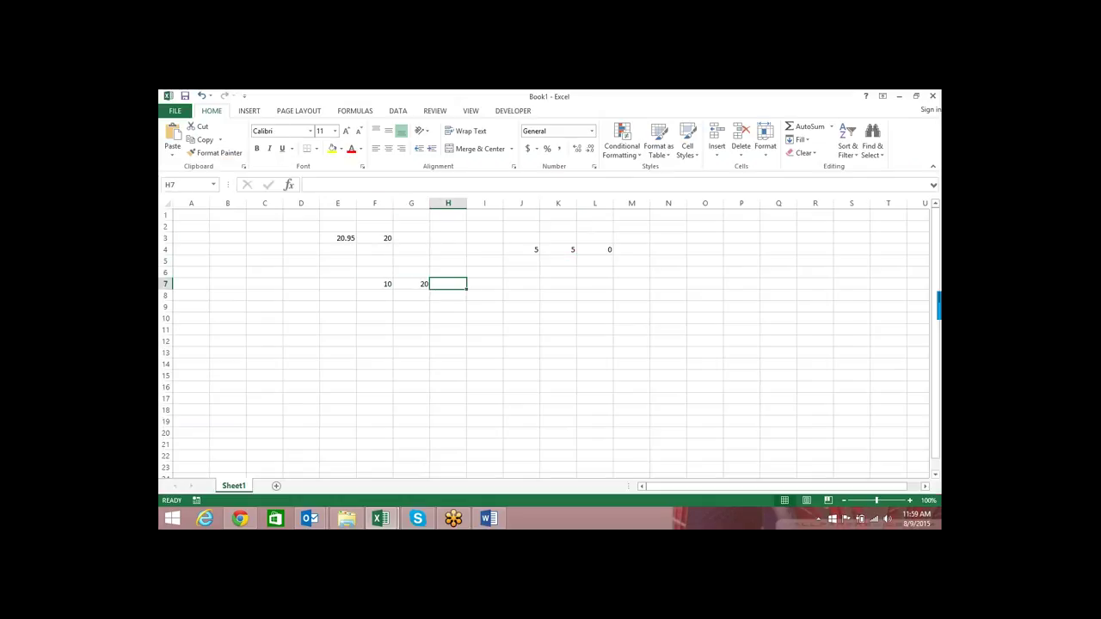
{"action": "type", "text": "10"}
{"action": "key", "text": "Tab"}
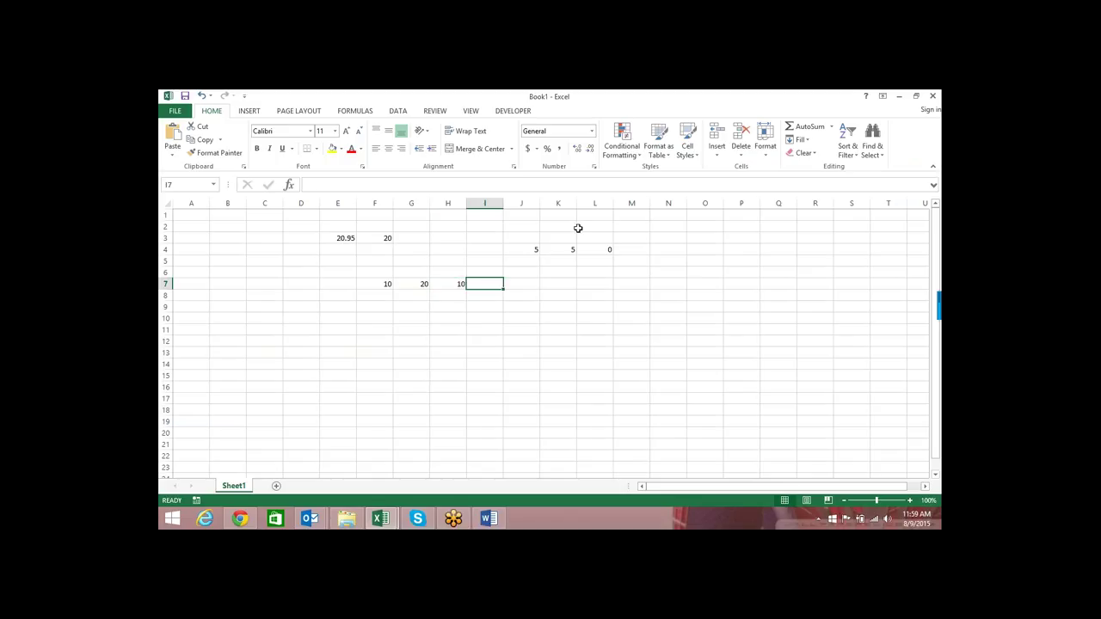
Step: Start I7's formula as the comparison =F7>G7
{"action": "key", "text": "F2"}
{"action": "type", "text": "="}
{"action": "key", "text": "Left"}
{"action": "key", "text": "Left"}
{"action": "key", "text": "Left"}
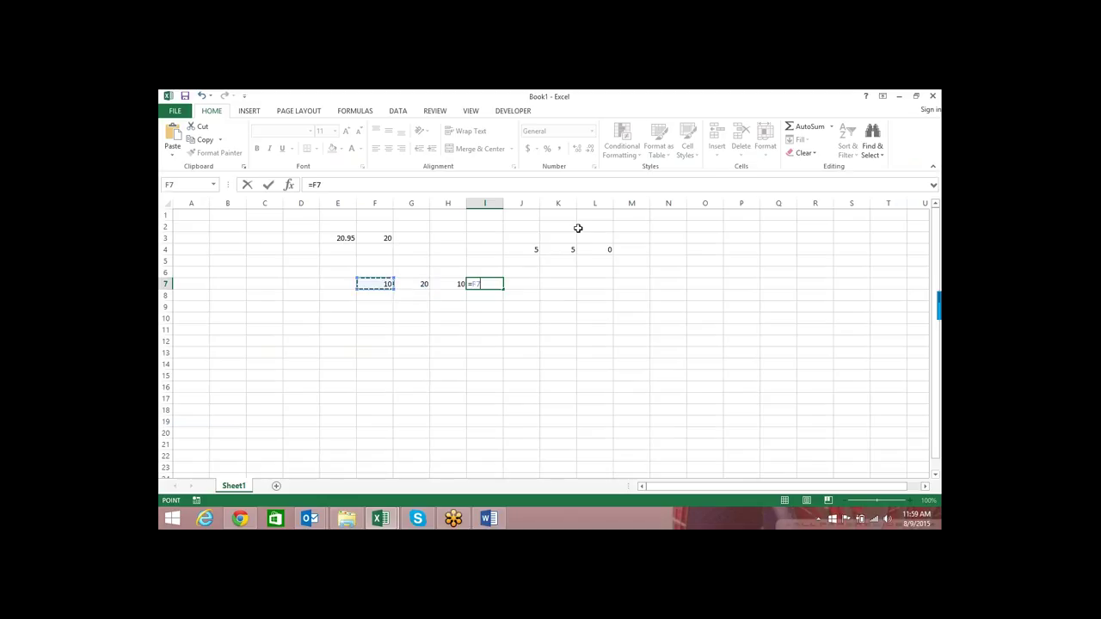
{"action": "type", "text": ">"}
{"action": "key", "text": "Left"}
{"action": "key", "text": "Left"}
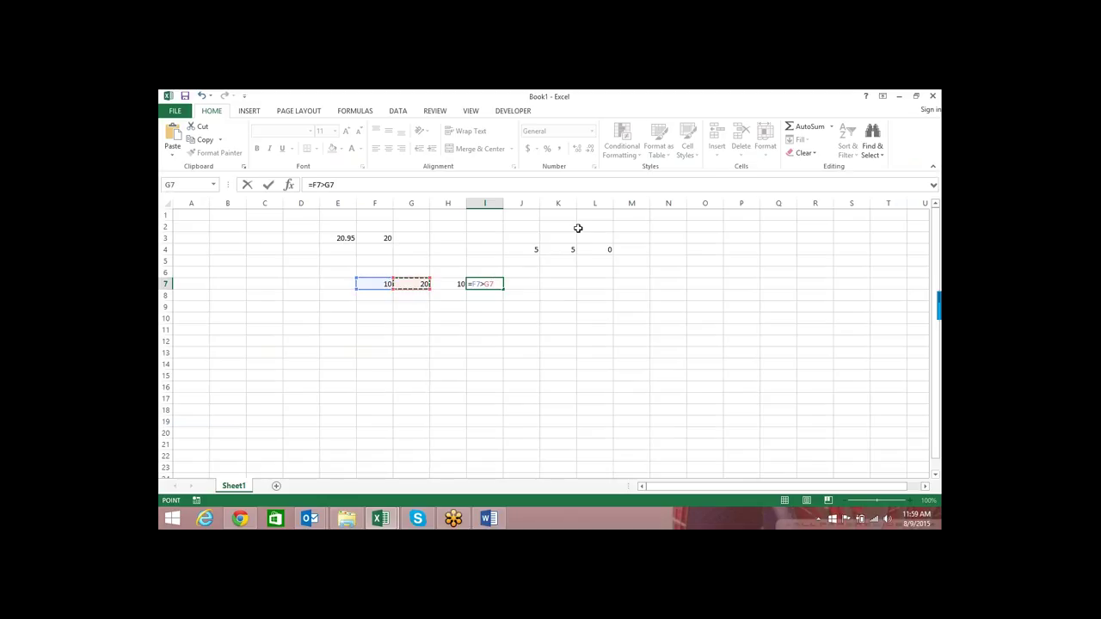
{"action": "key", "text": "Return"}
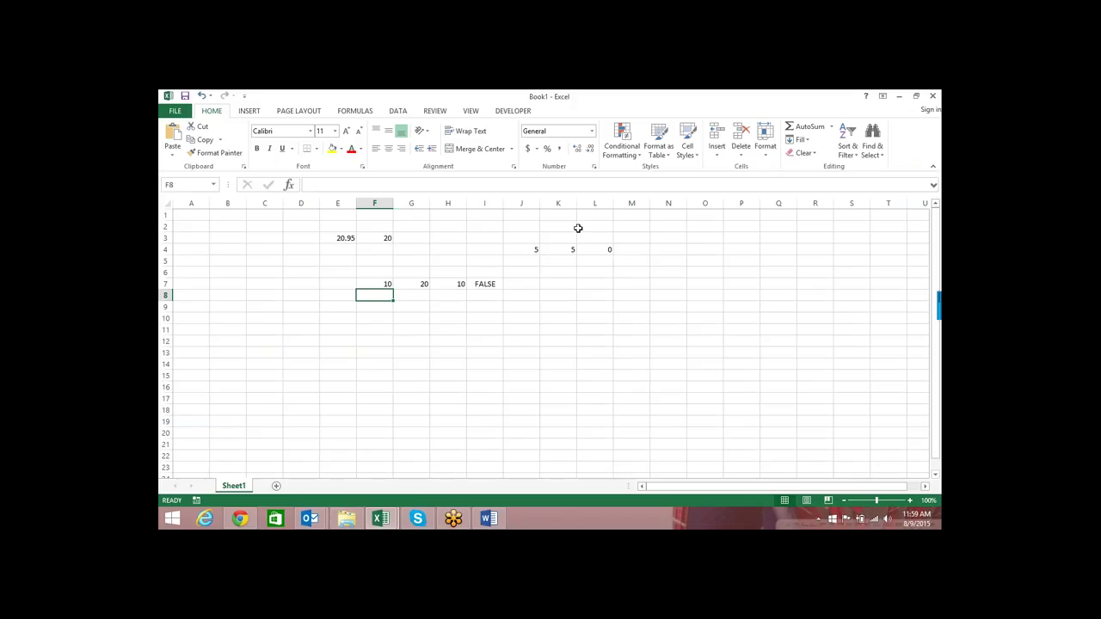
Step: Extend I7's formula to the three-way comparison =F7>G7>H7
{"action": "key", "text": "Up"}
{"action": "key", "text": "Right"}
{"action": "key", "text": "Down"}
{"action": "key", "text": "Right"}
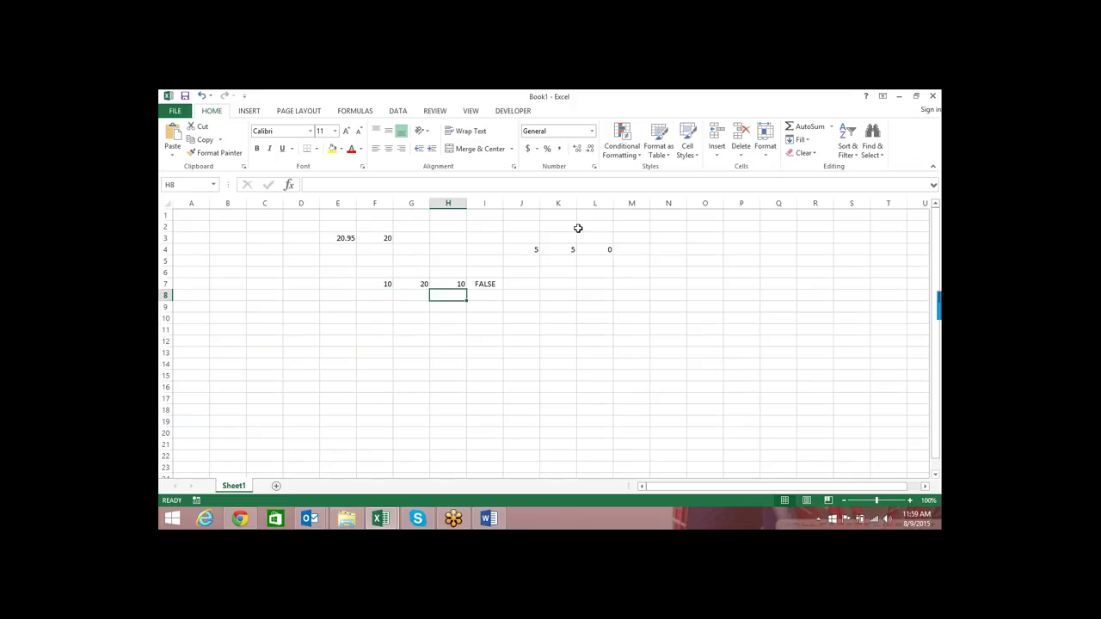
{"action": "key", "text": "Right"}
{"action": "key", "text": "Up"}
{"action": "key", "text": "F2"}
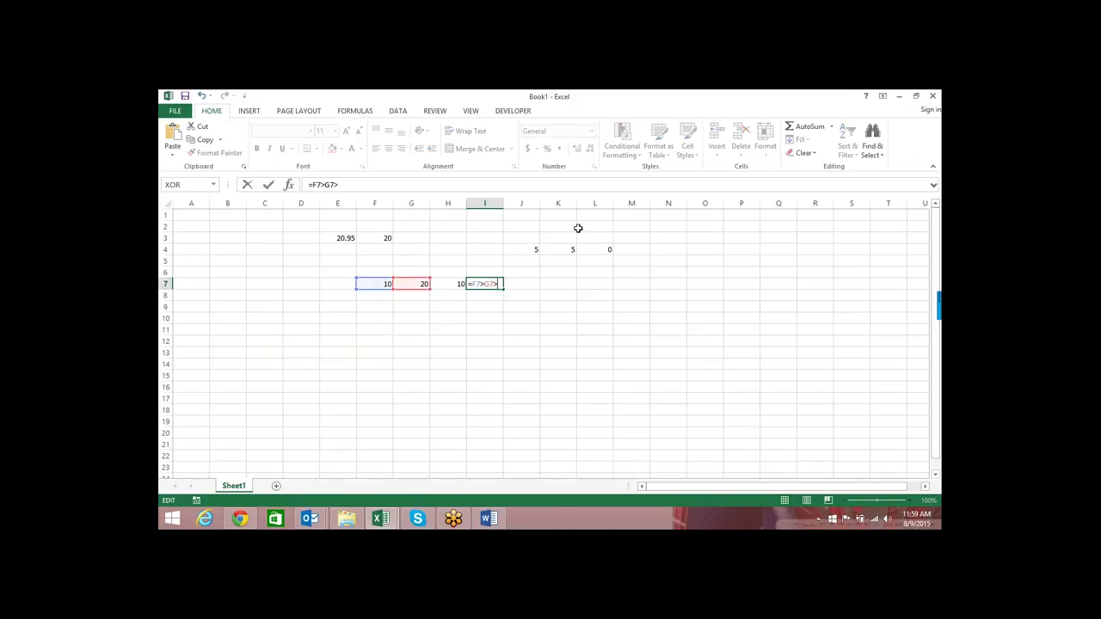
{"action": "type", "text": ">"}
{"action": "left_click", "coordinate": [452, 282]}
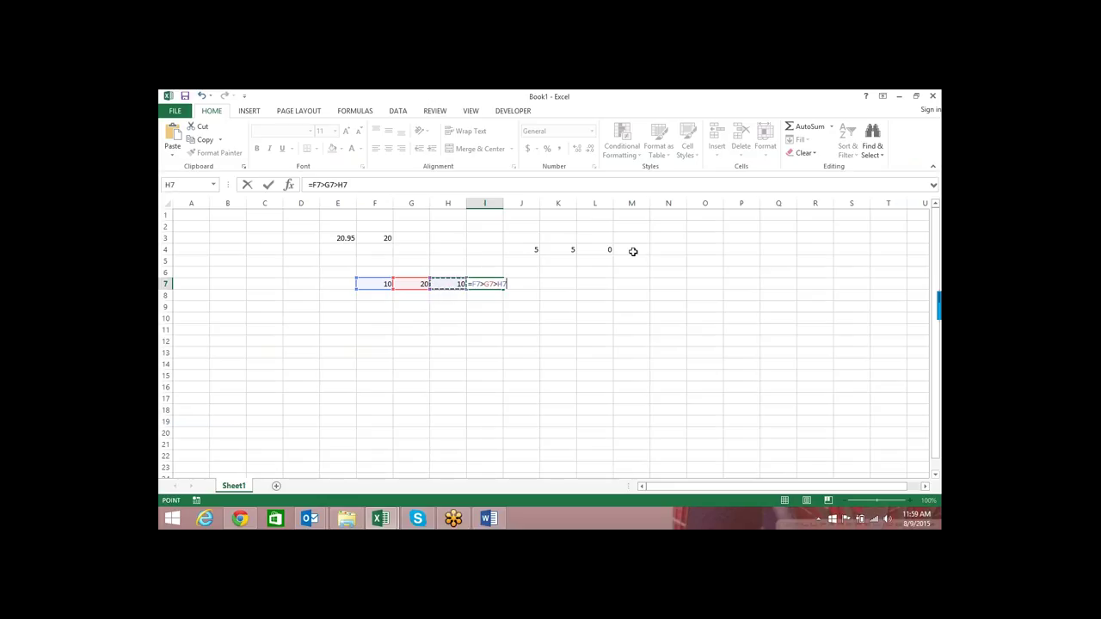
{"action": "key", "text": "Return"}
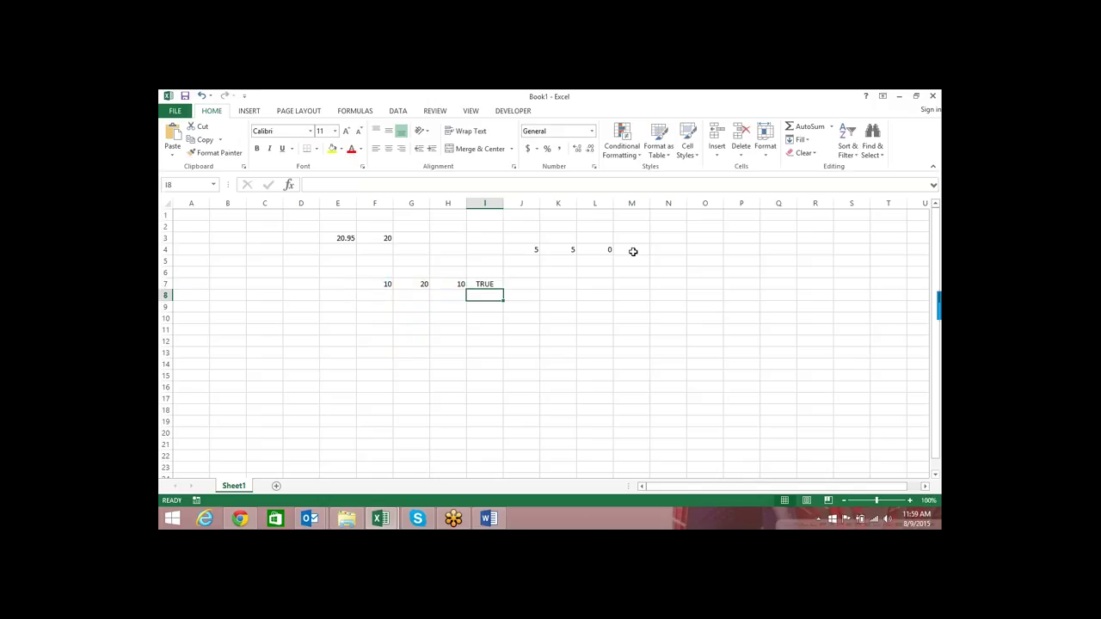
Step: Inspect I7's formula without changing it, confirming it returns TRUE
{"action": "left_click", "coordinate": [495, 283]}
{"action": "double_click", "coordinate": [494, 282]}
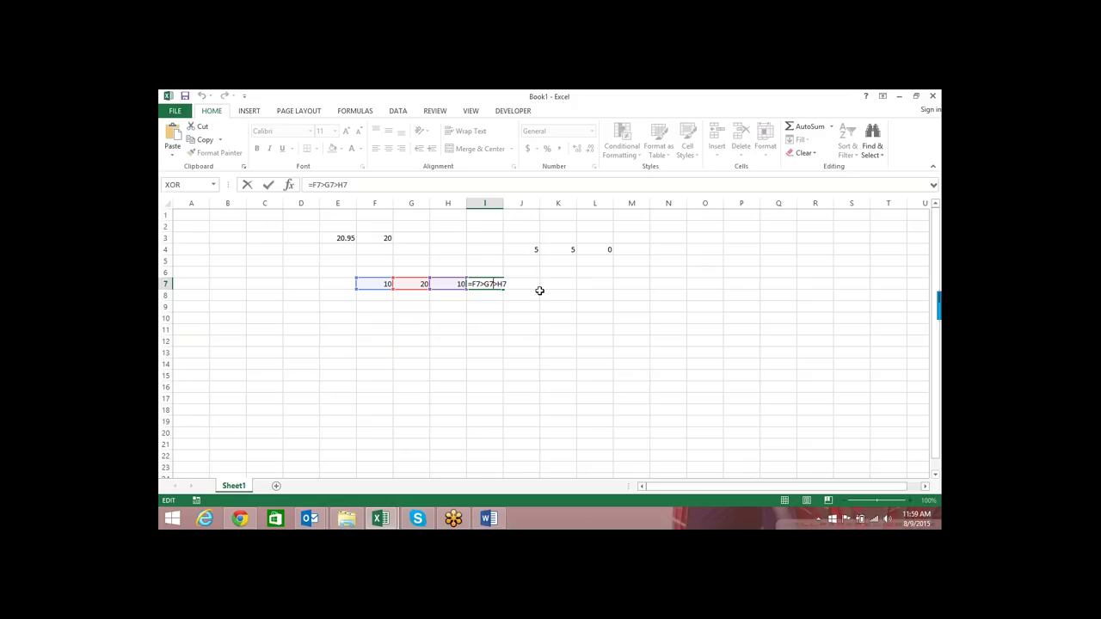
{"action": "key", "text": "Return"}
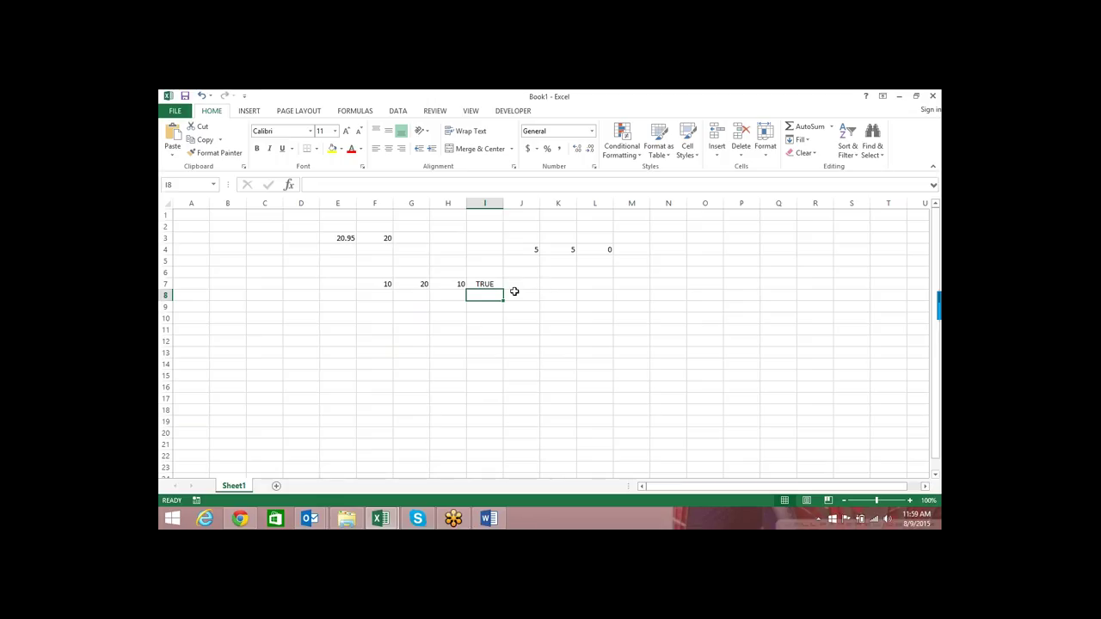
Step: Evaluate I7's formula step by step until 10>20 becomes FALSE
{"action": "left_click", "coordinate": [488, 289]}
{"action": "left_click", "coordinate": [516, 114]}
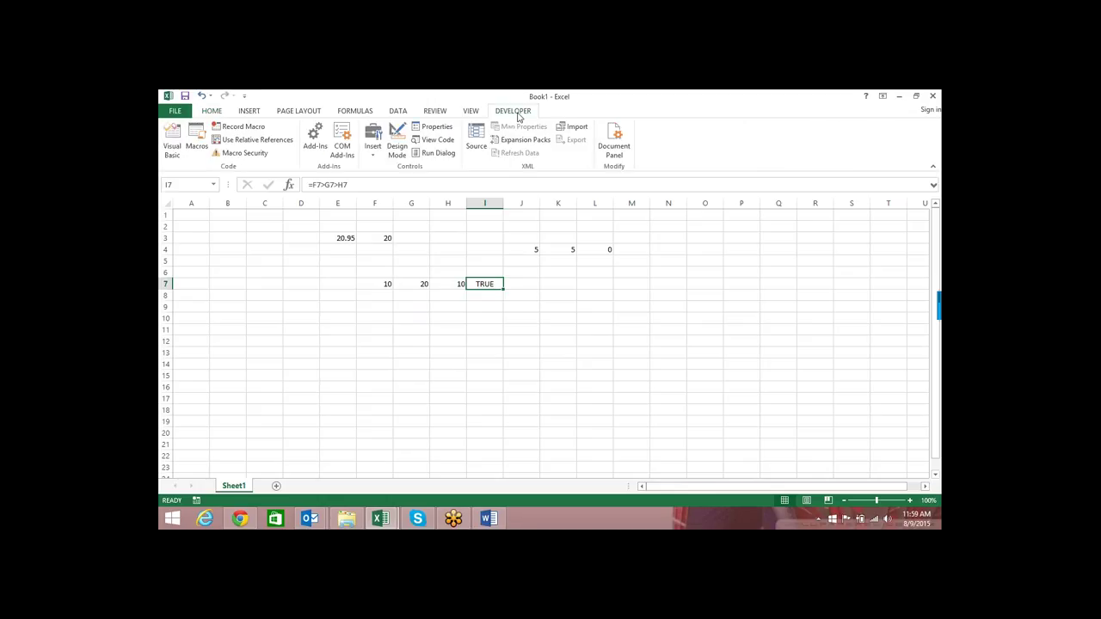
{"action": "left_click", "coordinate": [369, 111]}
{"action": "left_click", "coordinate": [686, 153]}
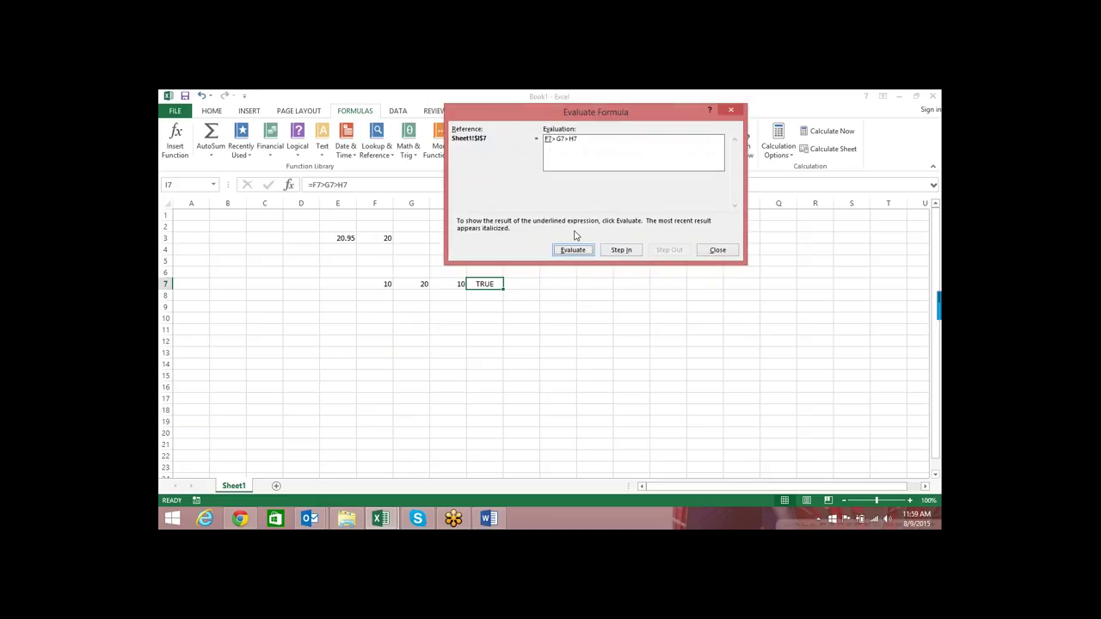
{"action": "left_click", "coordinate": [573, 250]}
{"action": "left_click", "coordinate": [573, 251]}
{"action": "left_click", "coordinate": [583, 250]}
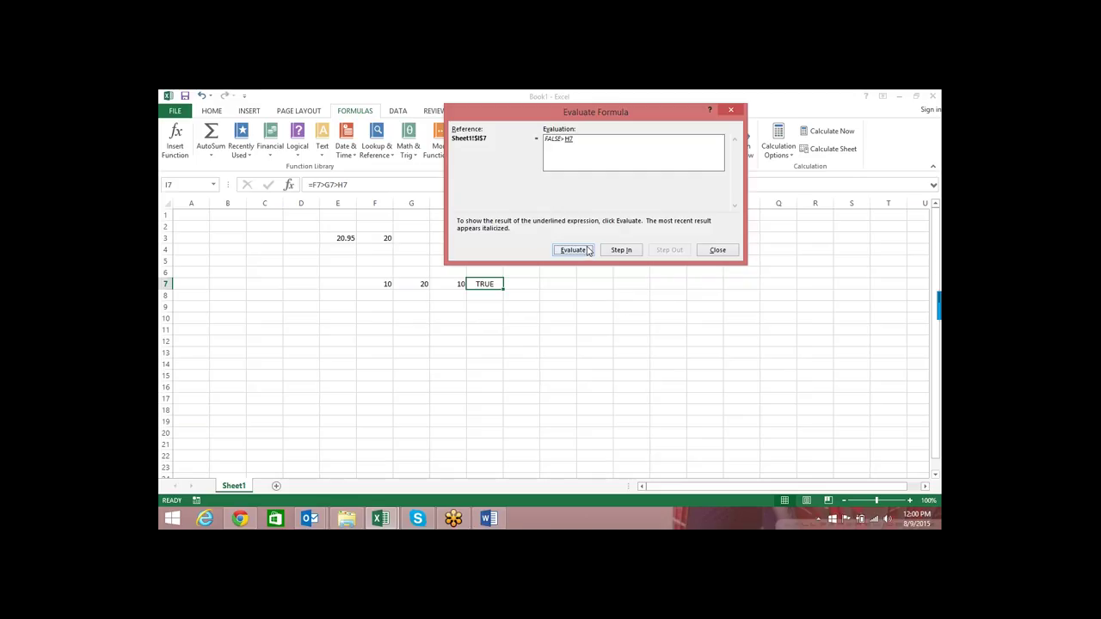
Step: Finish the evaluation with FALSE>10 giving TRUE, then close Evaluate Formula
{"action": "left_click", "coordinate": [587, 250]}
{"action": "left_click", "coordinate": [582, 252]}
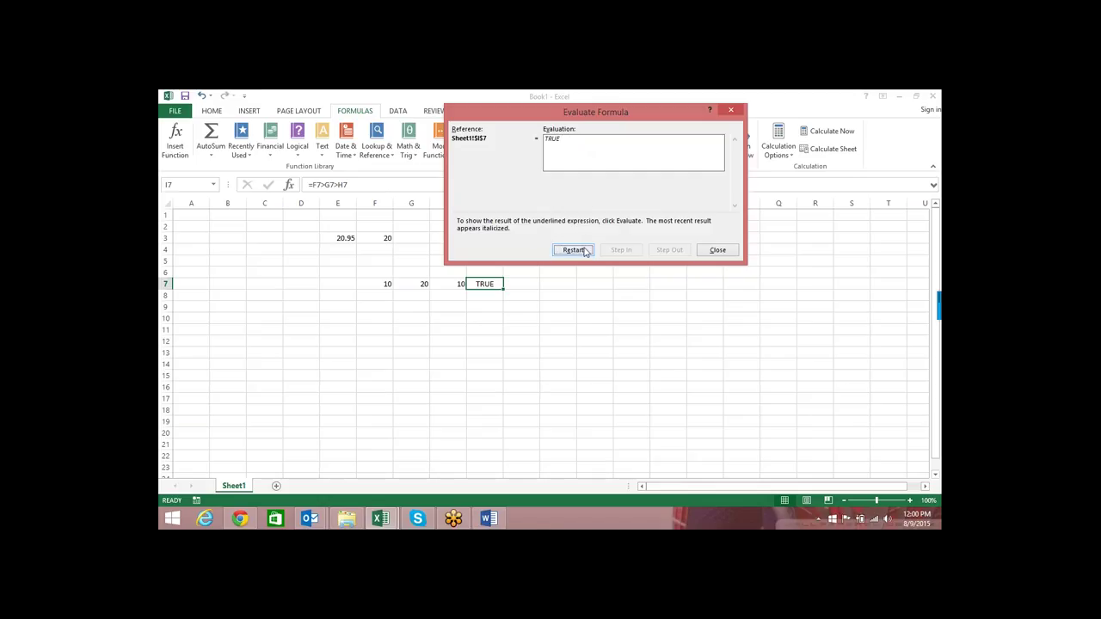
{"action": "left_click", "coordinate": [715, 257]}
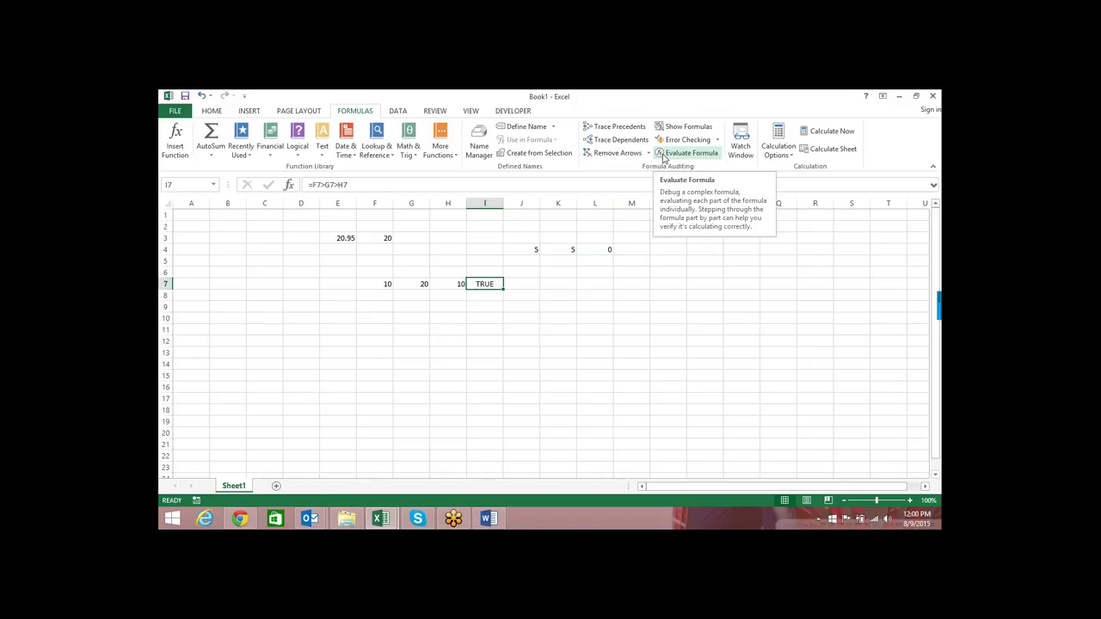
{"action": "left_click", "coordinate": [664, 154]}
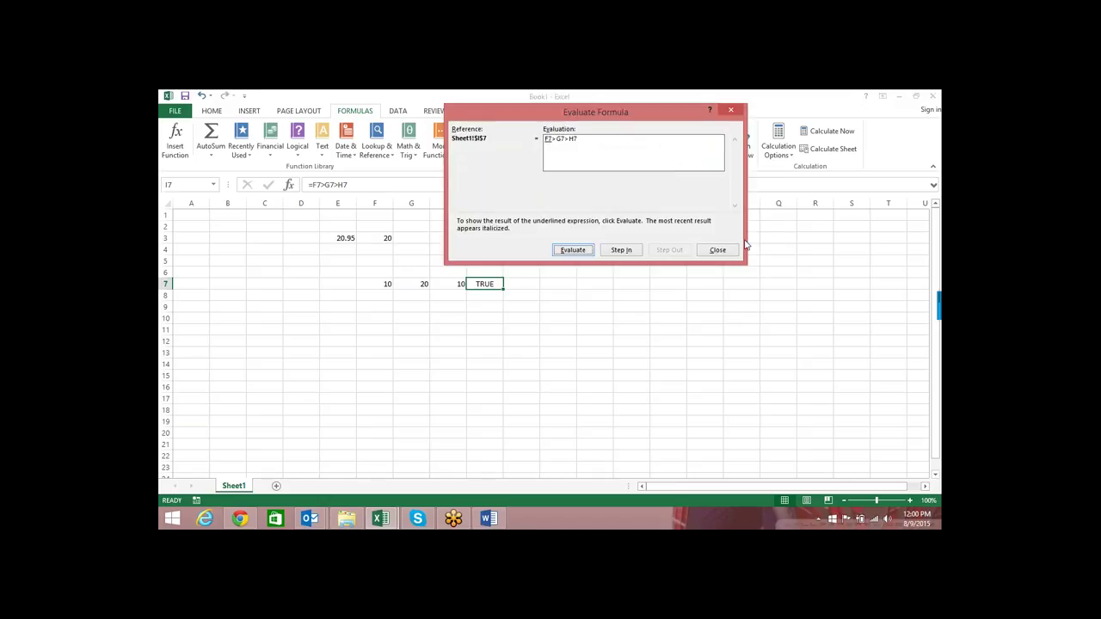
{"action": "left_click", "coordinate": [719, 250]}
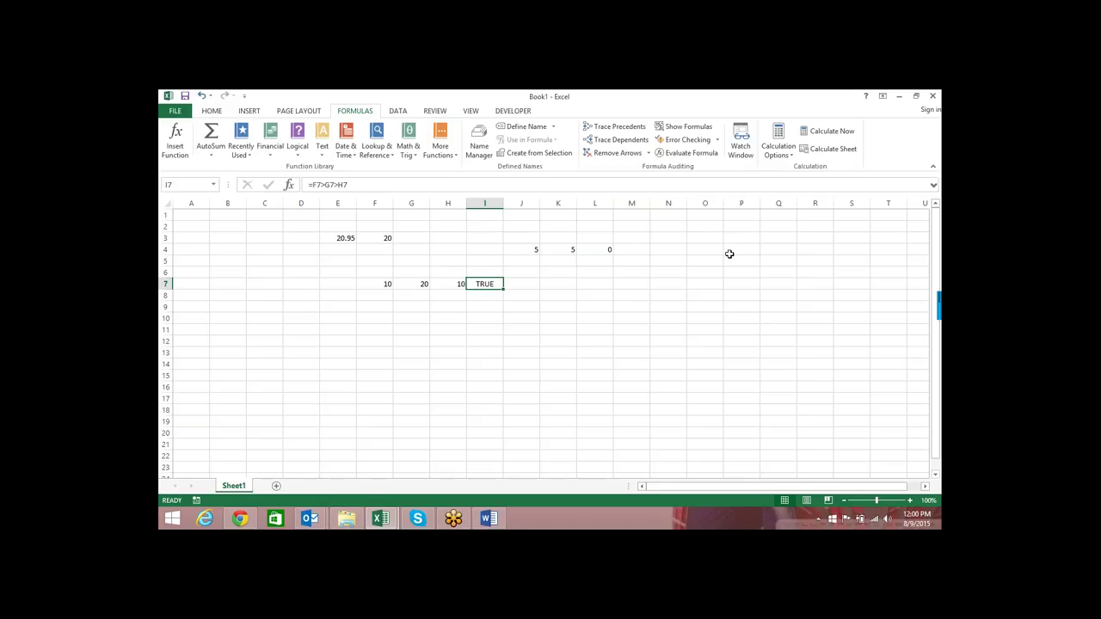
Step: Minimize Excel, place the cursor on Module1's Else line, then switch to Word's flowcharts
{"action": "left_click", "coordinate": [899, 96]}
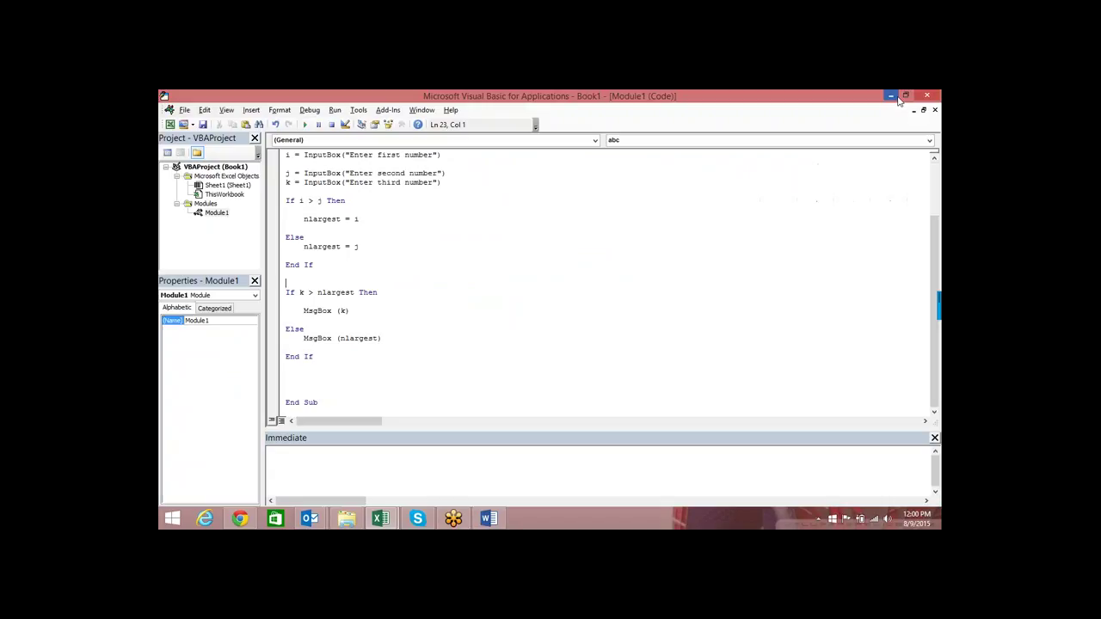
{"action": "left_click", "coordinate": [448, 326]}
{"action": "key", "text": "alt+F11"}
{"action": "key", "text": "alt+F11"}
{"action": "key", "text": "alt+Tab"}
Step: Scroll from the largest-number flowchart down to the 2.P.5 'Check if the Age is Negative' flowchart
{"action": "left_click", "coordinate": [567, 312]}
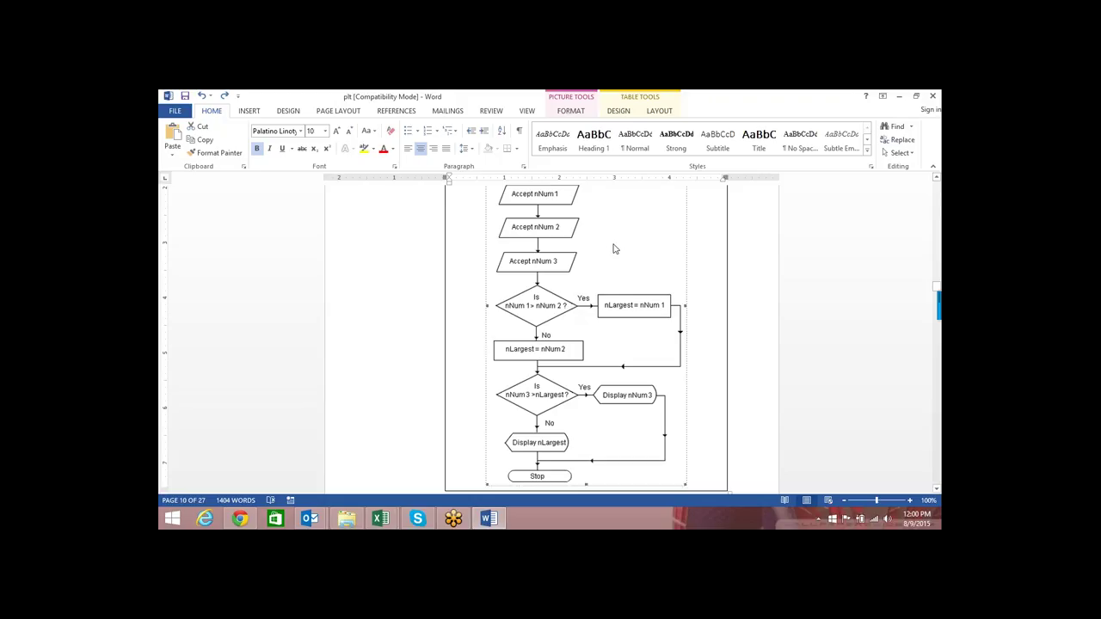
{"action": "scroll", "coordinate": [615, 246], "scroll_direction": "down", "scroll_amount": 5}
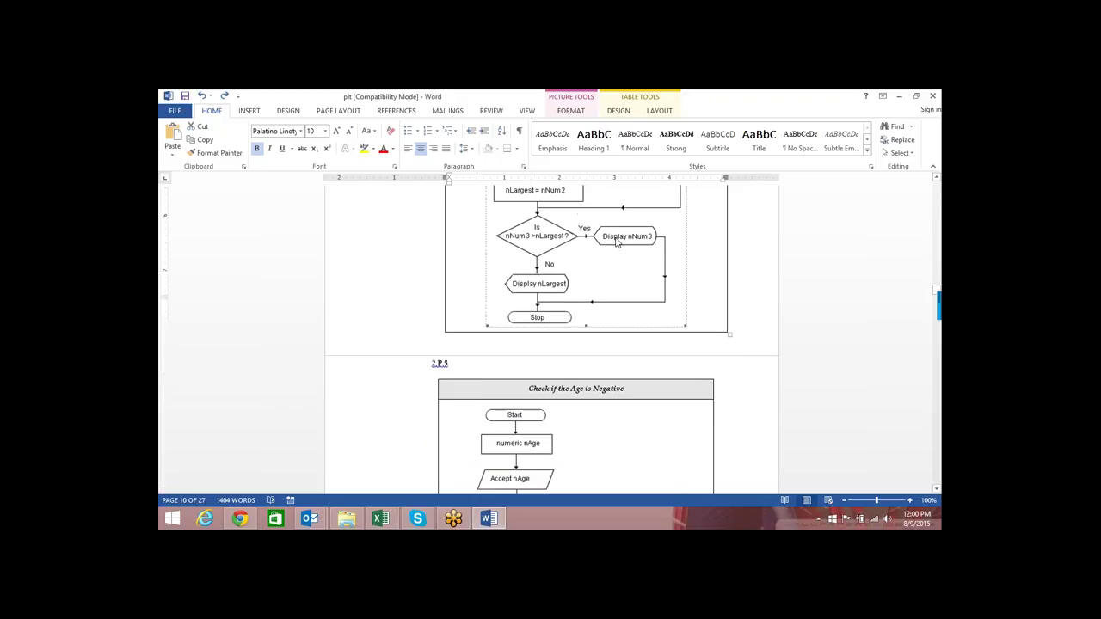
{"action": "scroll", "coordinate": [615, 243], "scroll_direction": "down", "scroll_amount": 5}
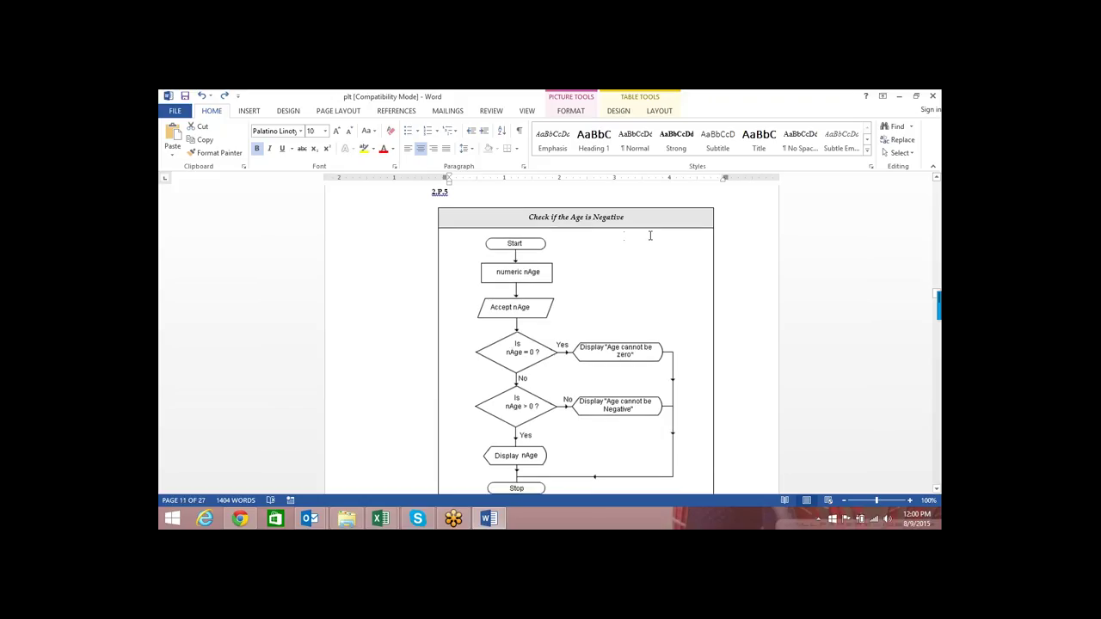
{"action": "scroll", "coordinate": [651, 236], "scroll_direction": "down", "scroll_amount": 1}
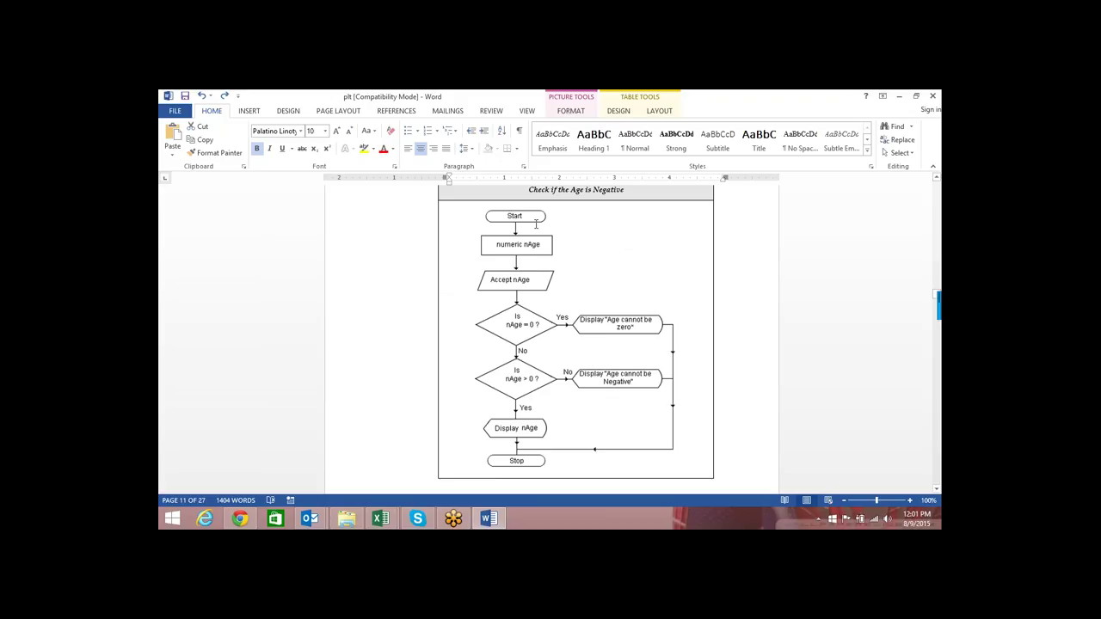
{"action": "left_click", "coordinate": [542, 252]}
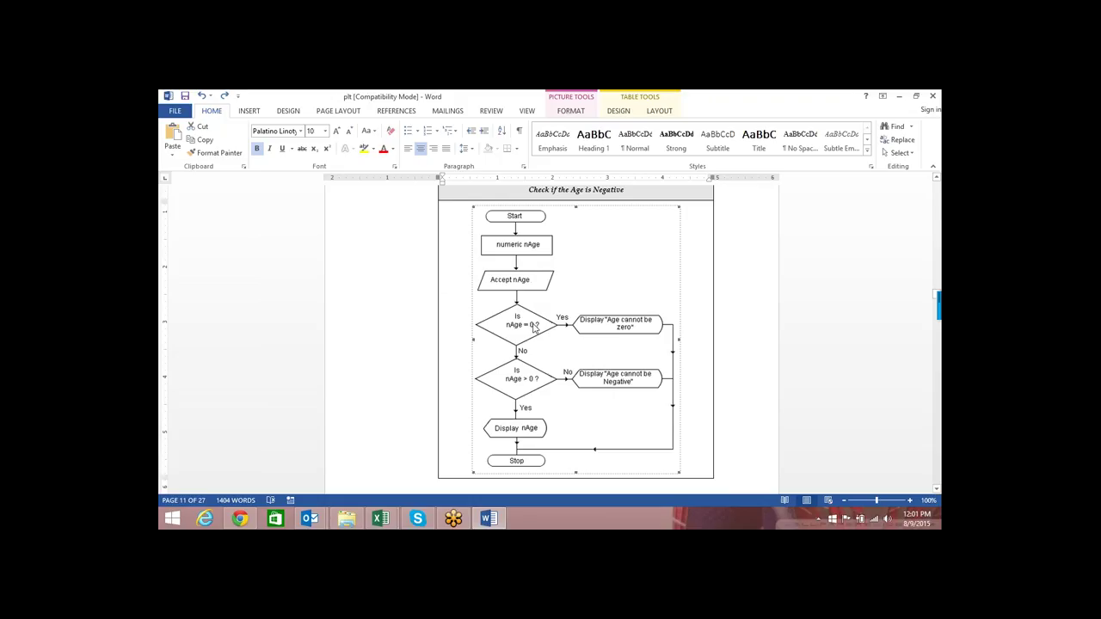
Step: Scroll past the age-check flowchart and page break to the Lesson Three notes
{"action": "scroll", "coordinate": [569, 273], "scroll_direction": "down", "scroll_amount": 1}
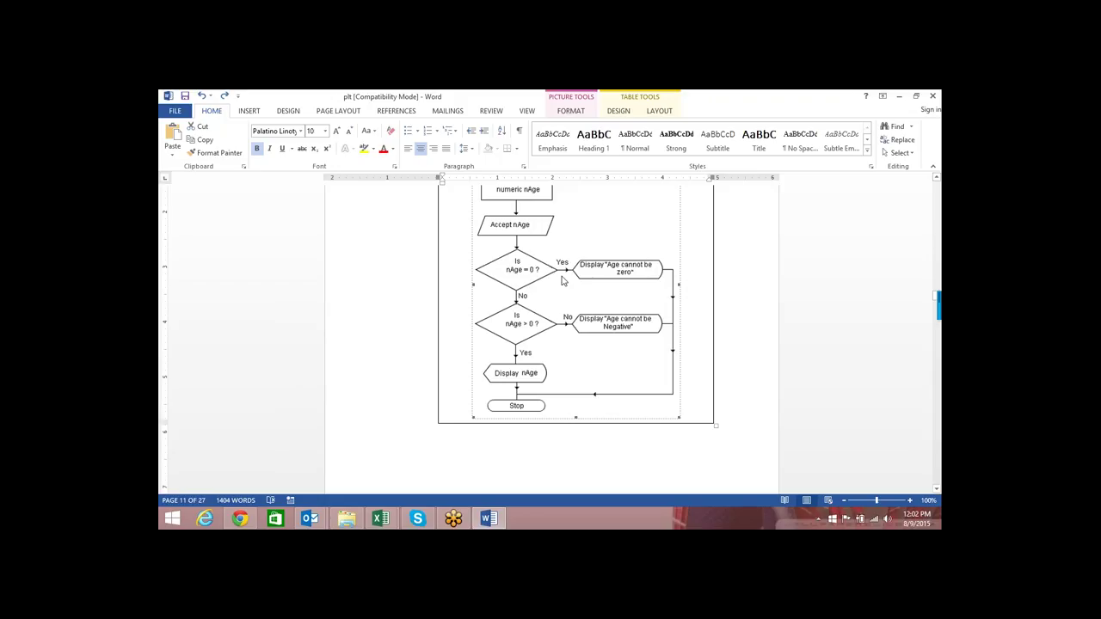
{"action": "scroll", "coordinate": [575, 293], "scroll_direction": "down", "scroll_amount": 1}
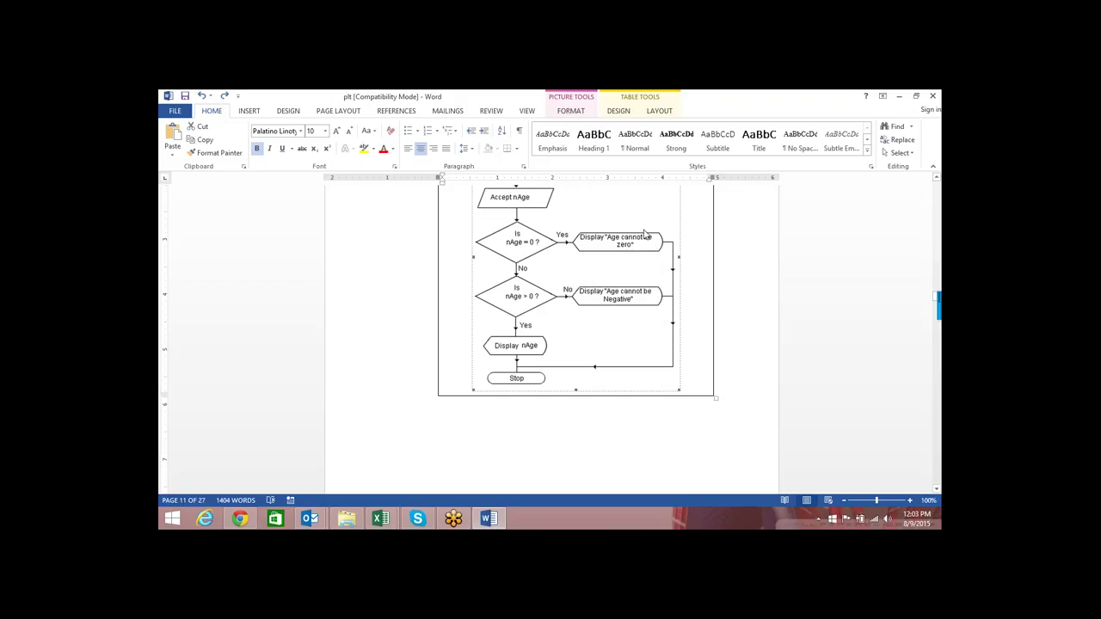
{"action": "scroll", "coordinate": [632, 214], "scroll_direction": "down", "scroll_amount": 2}
{"action": "scroll", "coordinate": [631, 214], "scroll_direction": "down", "scroll_amount": 1}
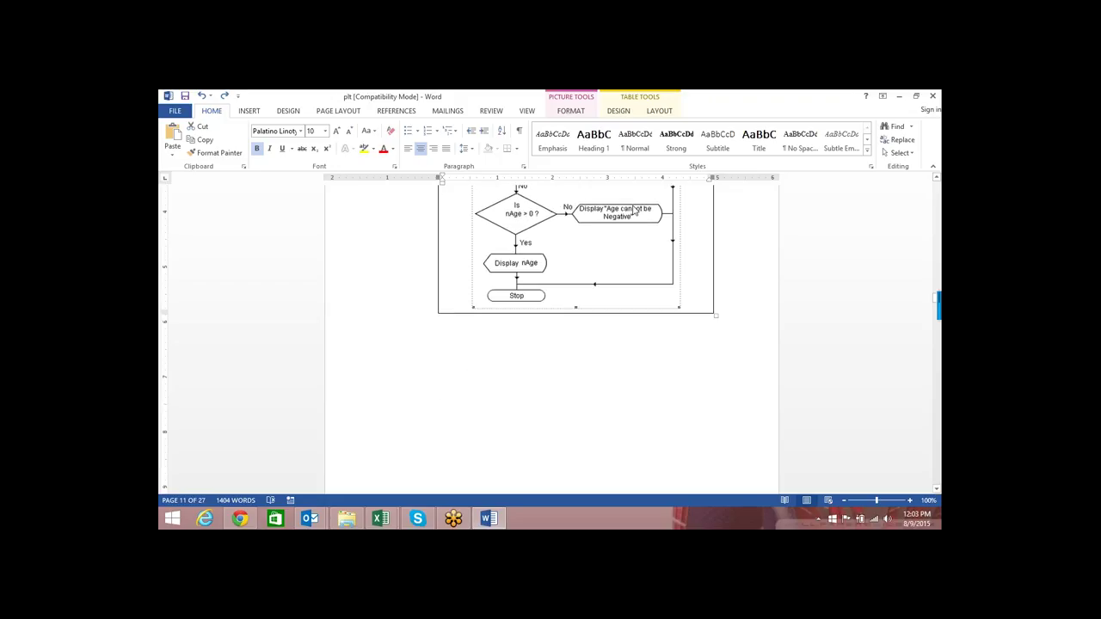
{"action": "scroll", "coordinate": [632, 213], "scroll_direction": "down", "scroll_amount": 2}
{"action": "scroll", "coordinate": [632, 213], "scroll_direction": "down", "scroll_amount": 3}
{"action": "scroll", "coordinate": [638, 199], "scroll_direction": "down", "scroll_amount": 1}
Step: Scroll down to the Solutions heading and the 3.P.1 product-of-ten-even-numbers flowchart
{"action": "scroll", "coordinate": [639, 199], "scroll_direction": "down", "scroll_amount": 2}
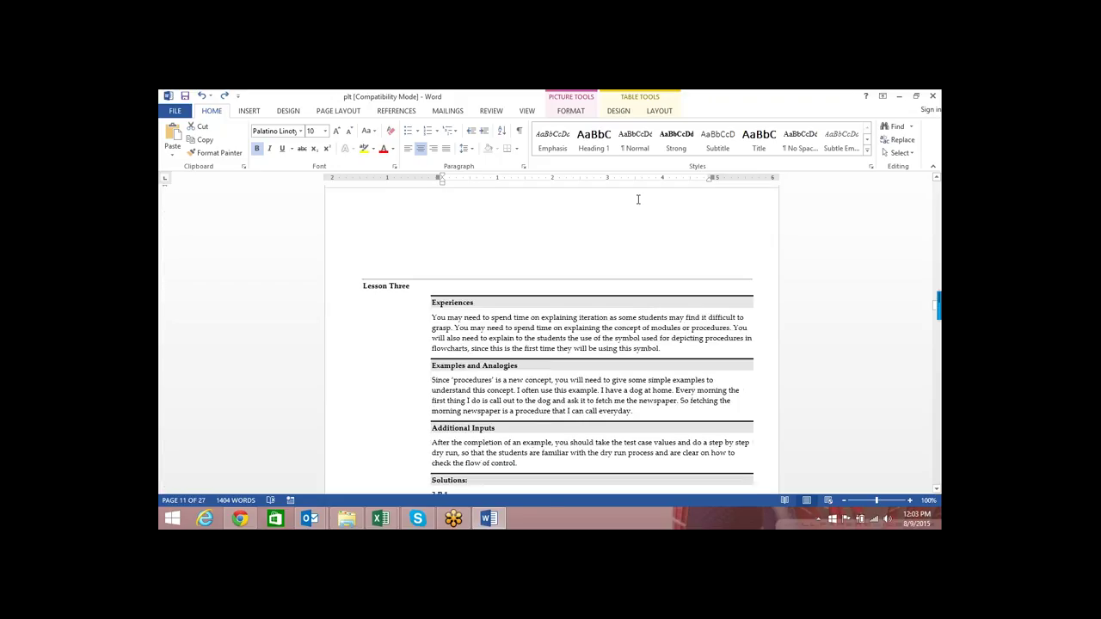
{"action": "scroll", "coordinate": [638, 198], "scroll_direction": "down", "scroll_amount": 2}
{"action": "scroll", "coordinate": [639, 199], "scroll_direction": "down", "scroll_amount": 1}
{"action": "scroll", "coordinate": [639, 199], "scroll_direction": "down", "scroll_amount": 2}
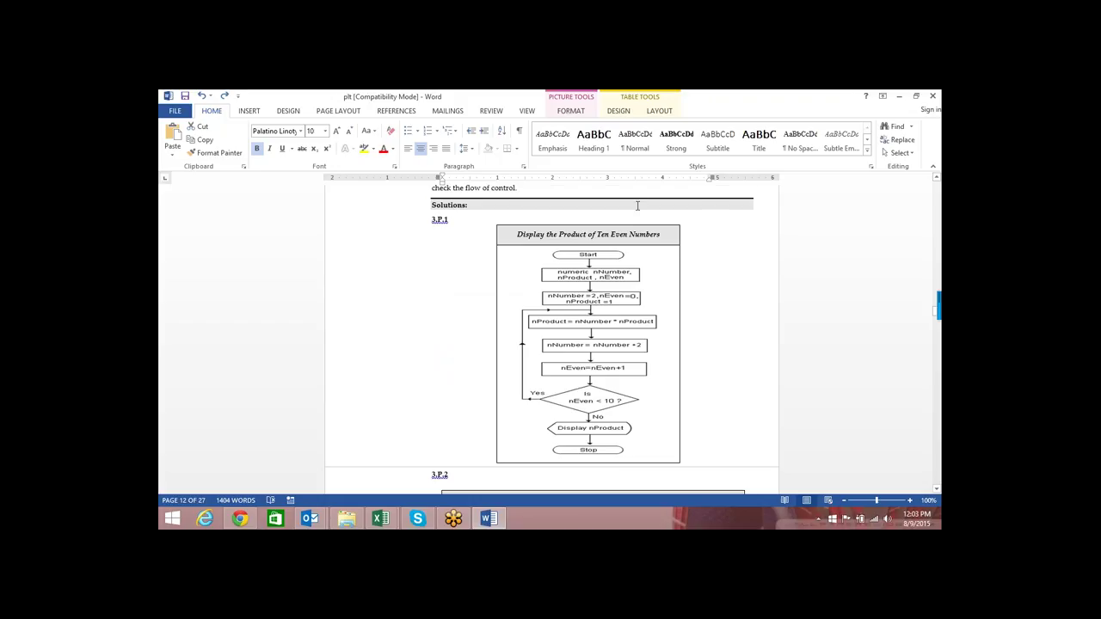
{"action": "scroll", "coordinate": [637, 206], "scroll_direction": "down", "scroll_amount": 1}
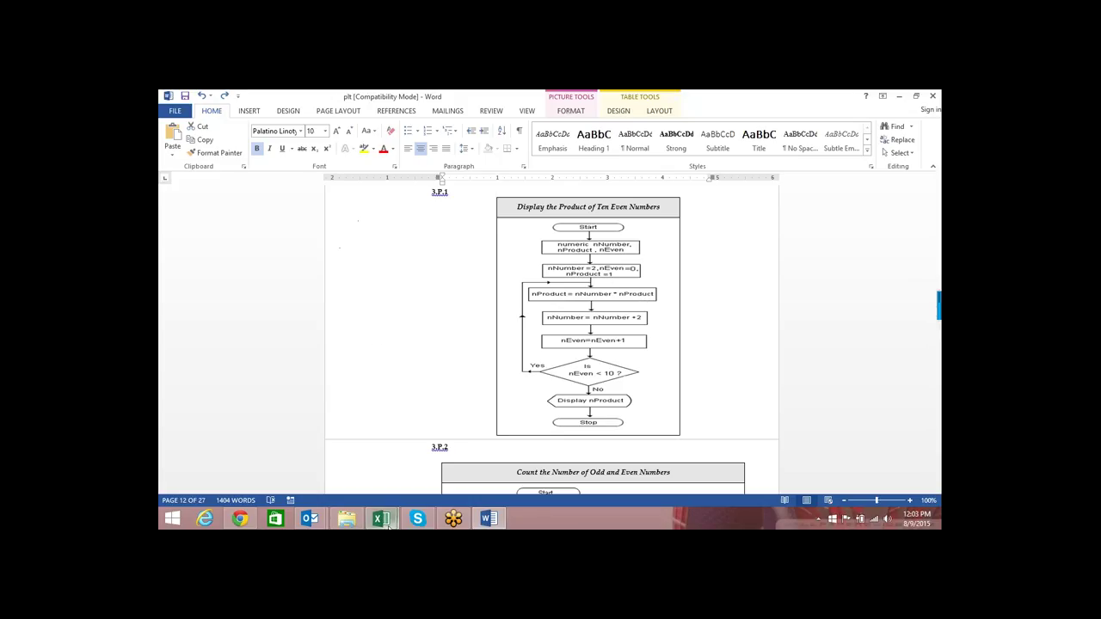
{"action": "mouse_move", "coordinate": [381, 518]}
{"action": "left_click", "coordinate": [359, 462]}
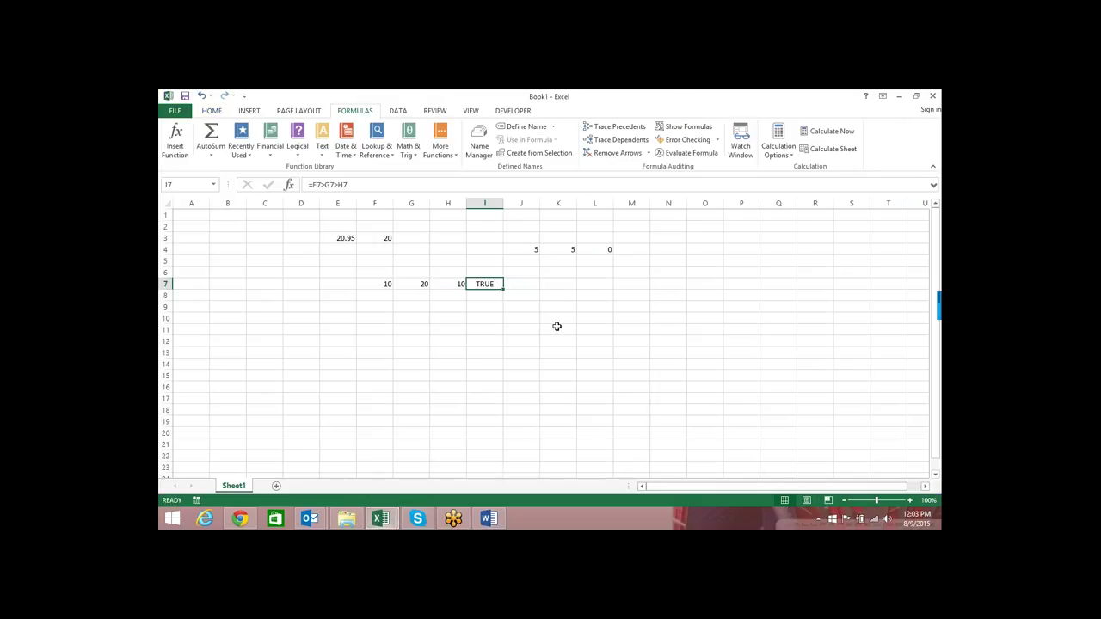
{"action": "key", "text": "alt+Tab"}
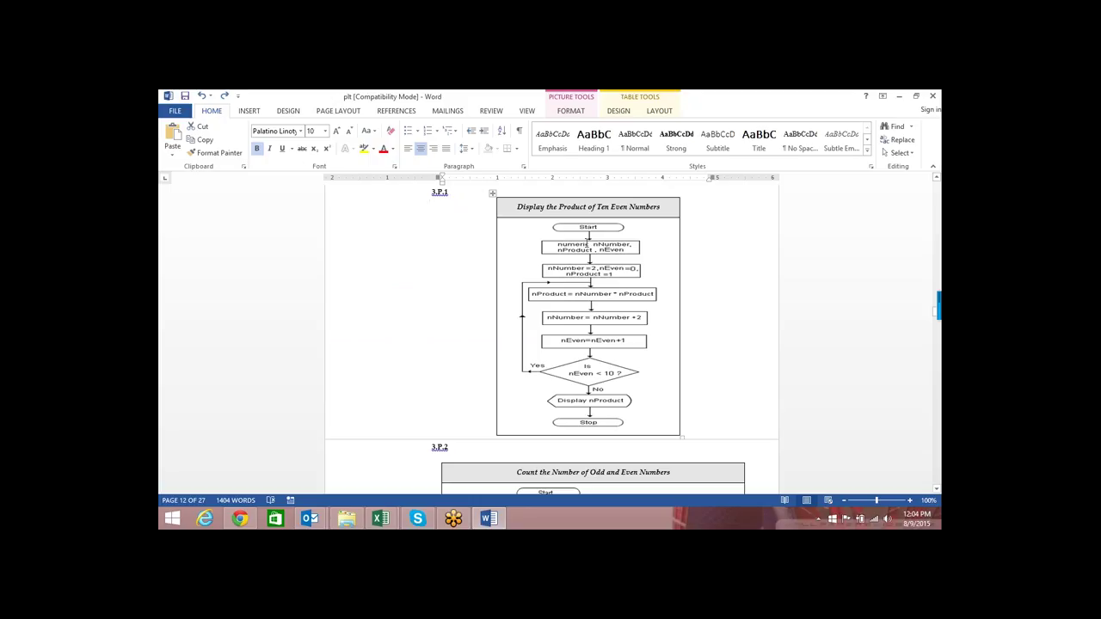
{"action": "left_click", "coordinate": [603, 243]}
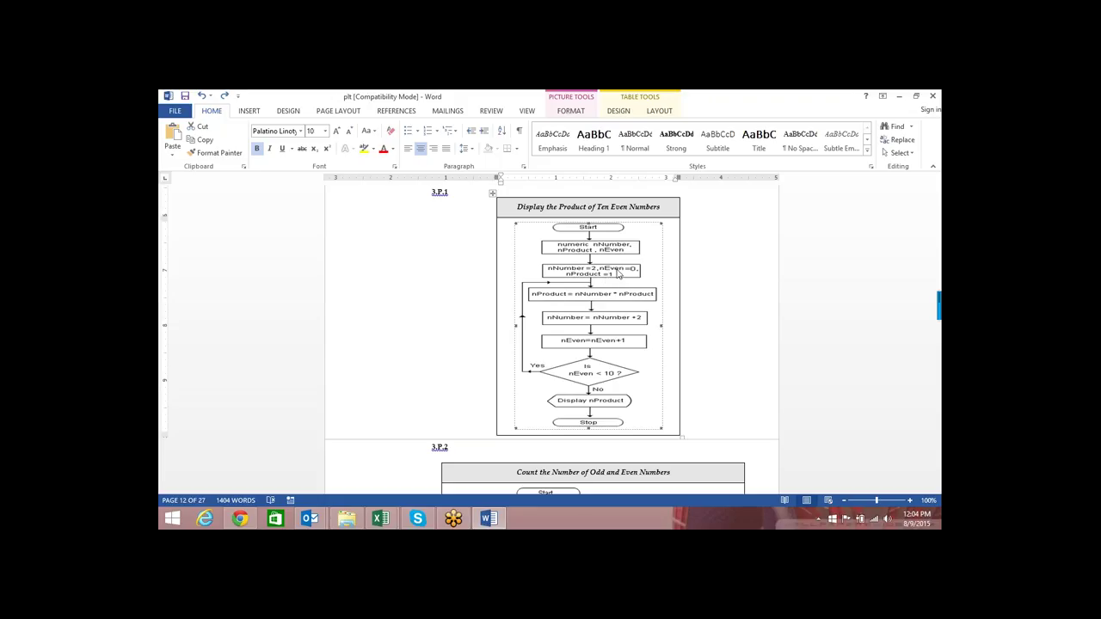
Step: Adjust the scroll to show the 3.P.1 flowchart through Display nProduct and Stop
{"action": "scroll", "coordinate": [620, 274], "scroll_direction": "down", "scroll_amount": 2}
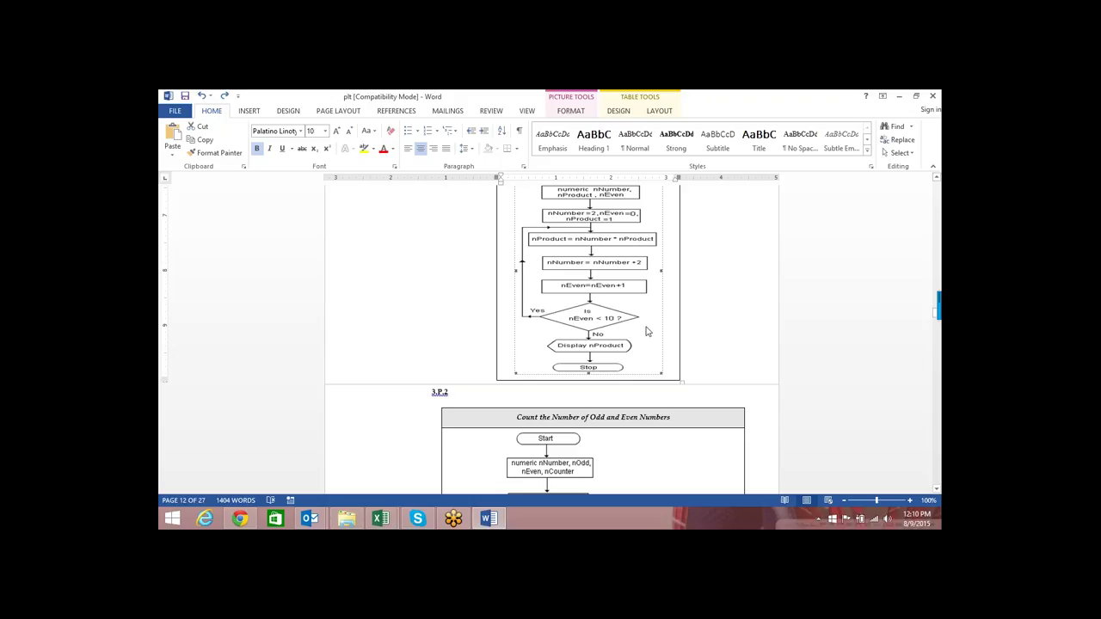
{"action": "scroll", "coordinate": [669, 317], "scroll_direction": "up", "scroll_amount": 2}
{"action": "scroll", "coordinate": [605, 225], "scroll_direction": "down", "scroll_amount": 1}
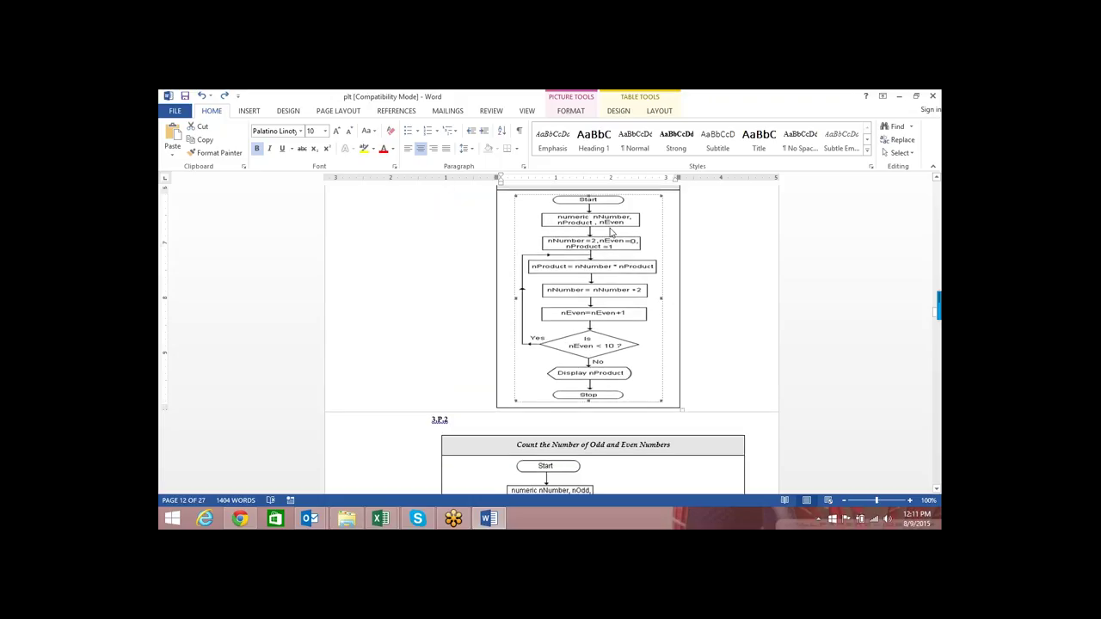
Step: Bring the Visual Basic editor back in front of the Word flowchart
{"action": "key", "text": "alt+Tab"}
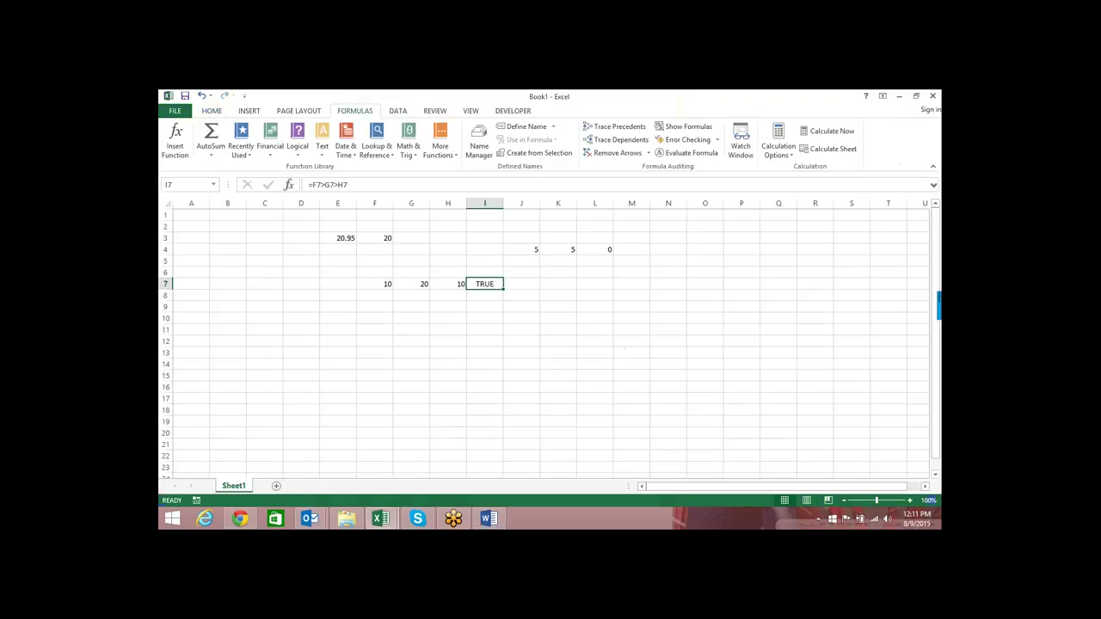
{"action": "left_click", "coordinate": [382, 518]}
{"action": "mouse_move", "coordinate": [383, 519]}
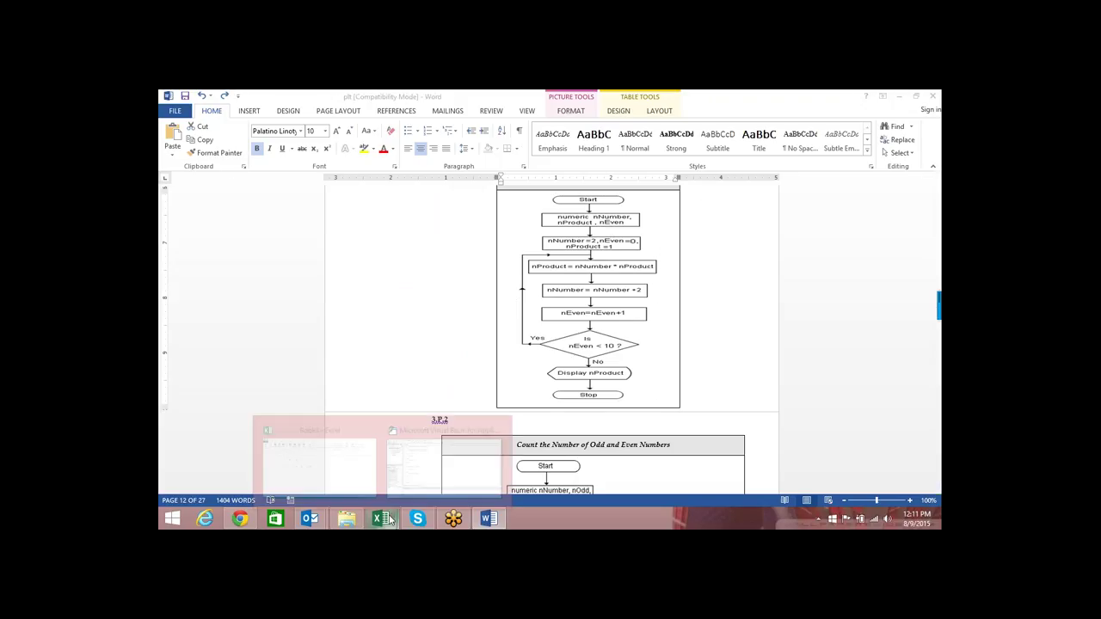
{"action": "left_click", "coordinate": [438, 465]}
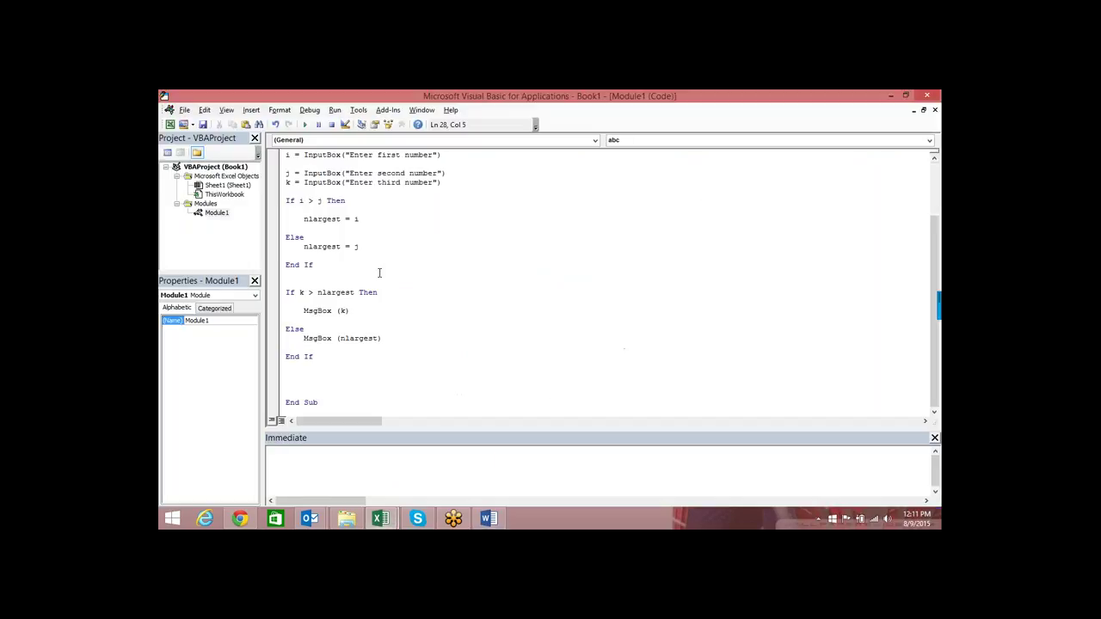
Step: Type 'sub xyz' below the abc macro's End Sub to create an empty Sub xyz()
{"action": "left_click", "coordinate": [336, 395]}
{"action": "key", "text": "Down"}
{"action": "key", "text": "Down"}
{"action": "key", "text": "Down"}
{"action": "key", "text": "Down"}
{"action": "key", "text": "Down"}
{"action": "key", "text": "Down"}
{"action": "key", "text": "Down"}
{"action": "key", "text": "Down"}
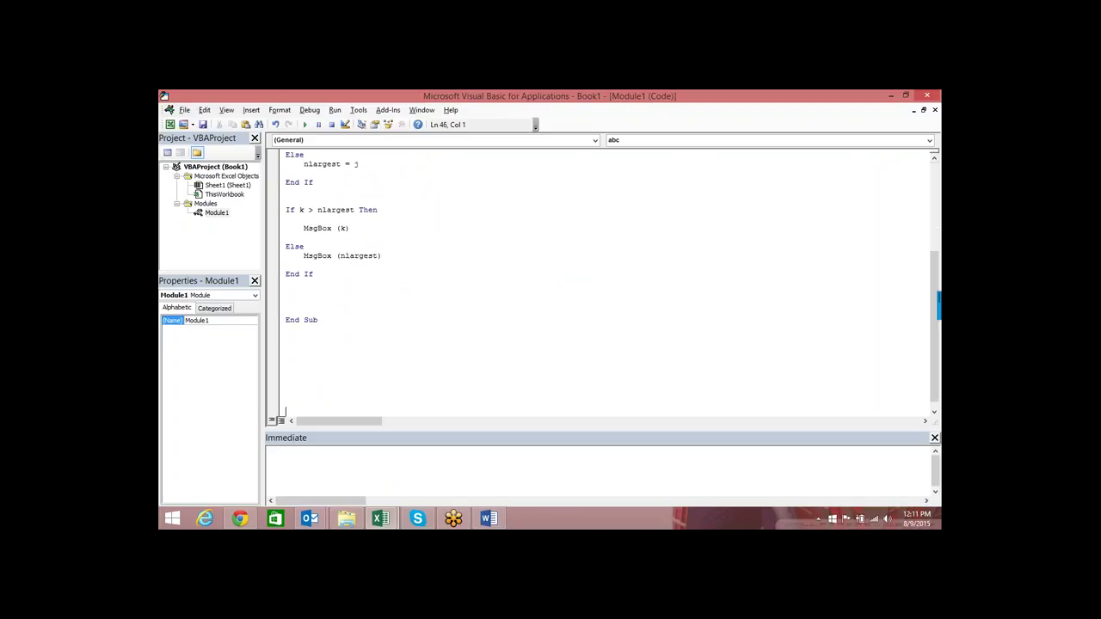
{"action": "key", "text": "Down"}
{"action": "left_click", "coordinate": [322, 335]}
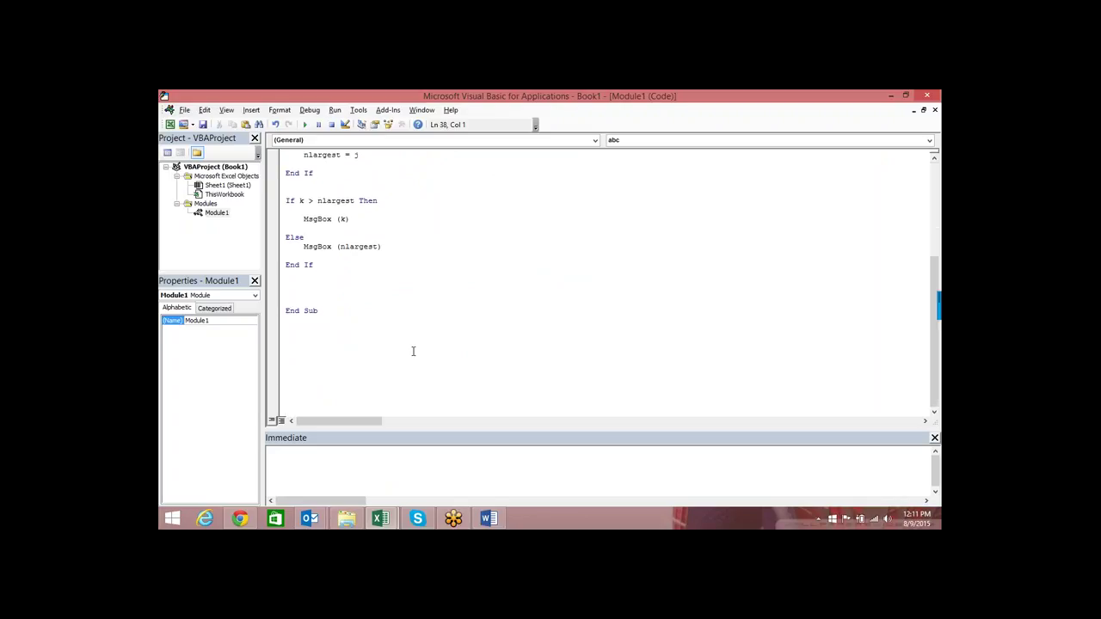
{"action": "type", "text": "sub x"}
{"action": "type", "text": "yz"}
{"action": "key", "text": "Return"}
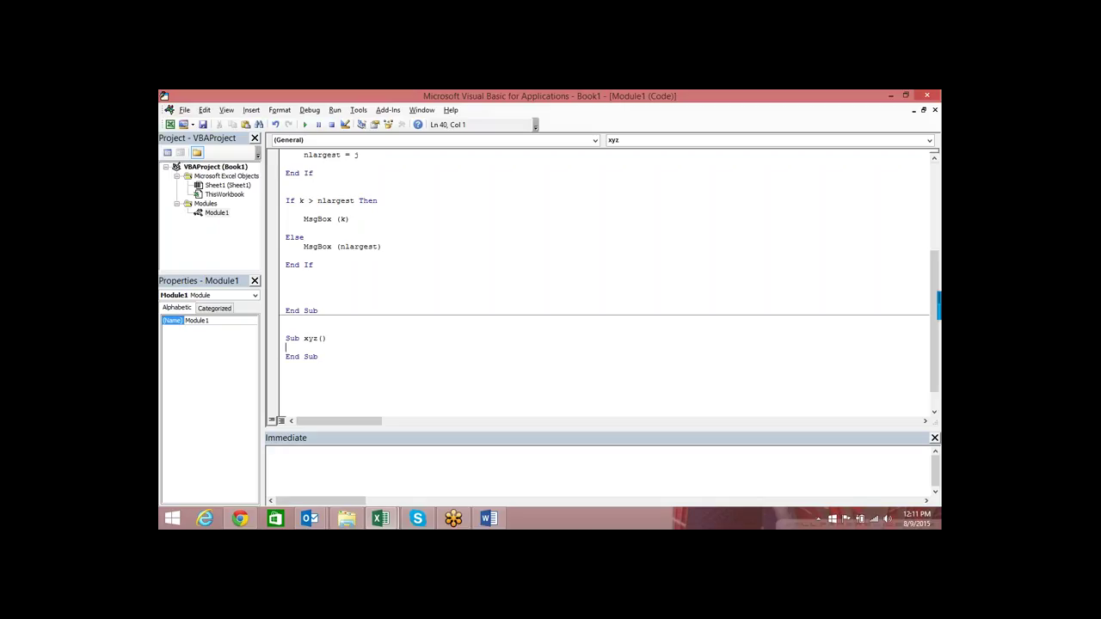
{"action": "left_click", "coordinate": [366, 221]}
{"action": "left_click", "coordinate": [328, 348]}
{"action": "key", "text": "alt+Tab"}
{"action": "key", "text": "alt+Tab"}
Step: Verify the Developer Macros list shows both abc and xyz, then go to the Insert ribbon
{"action": "mouse_move", "coordinate": [380, 518]}
{"action": "left_click", "coordinate": [364, 450]}
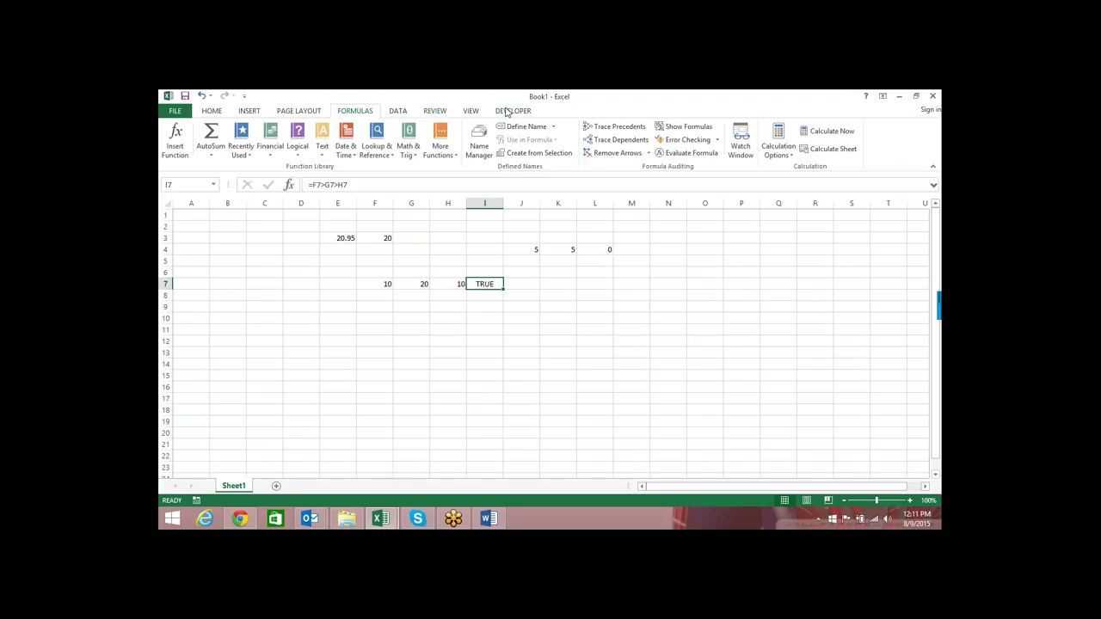
{"action": "left_click", "coordinate": [508, 112]}
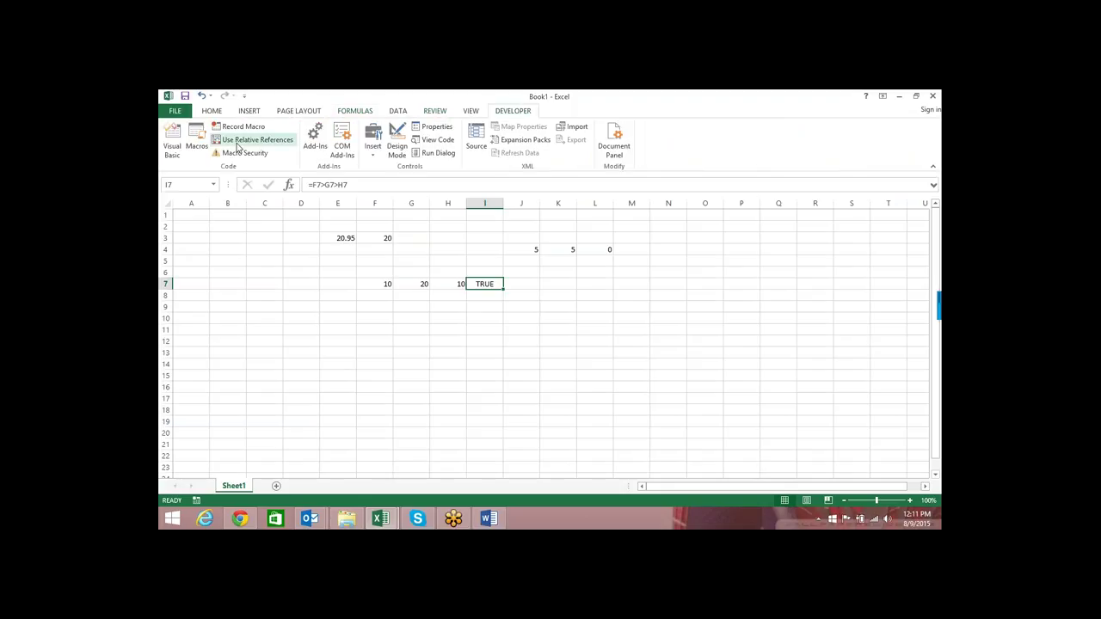
{"action": "left_click", "coordinate": [196, 140]}
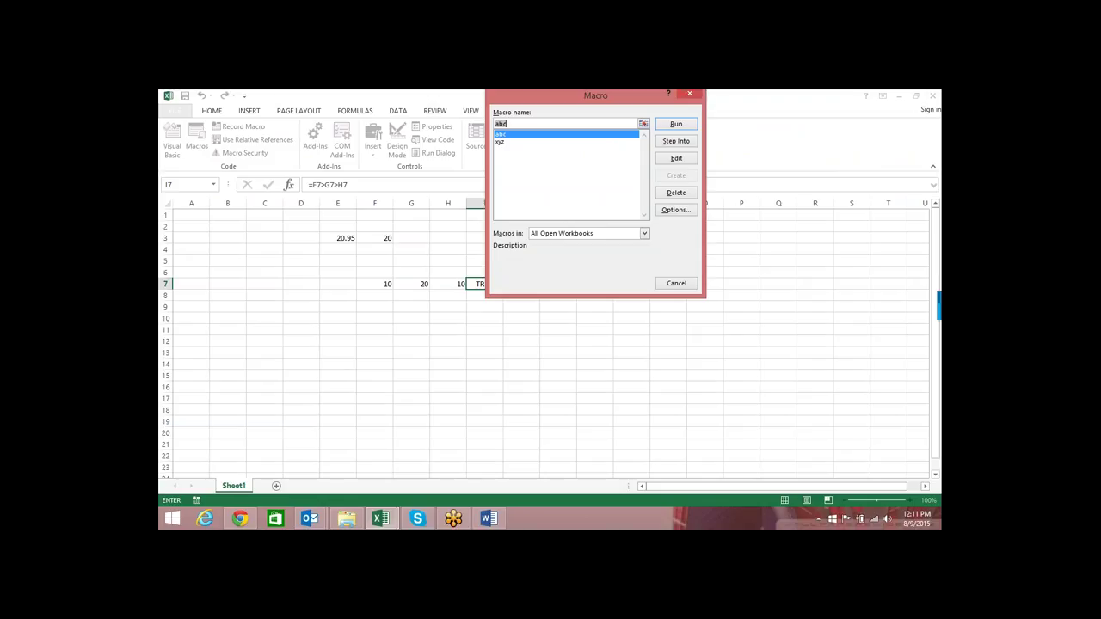
{"action": "left_click", "coordinate": [687, 284]}
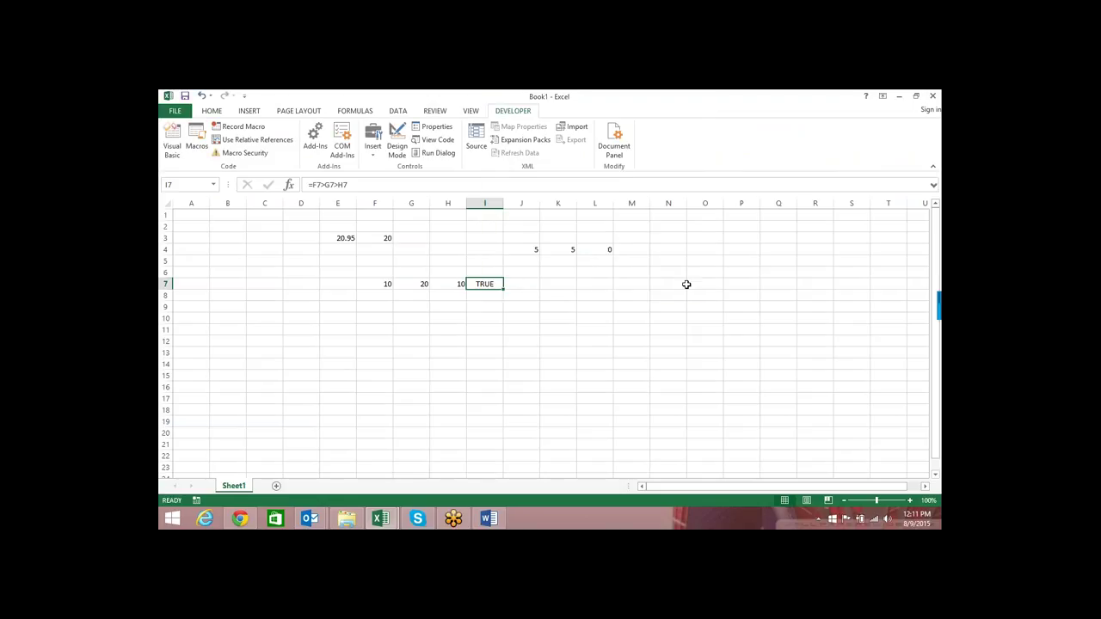
{"action": "left_click", "coordinate": [252, 112]}
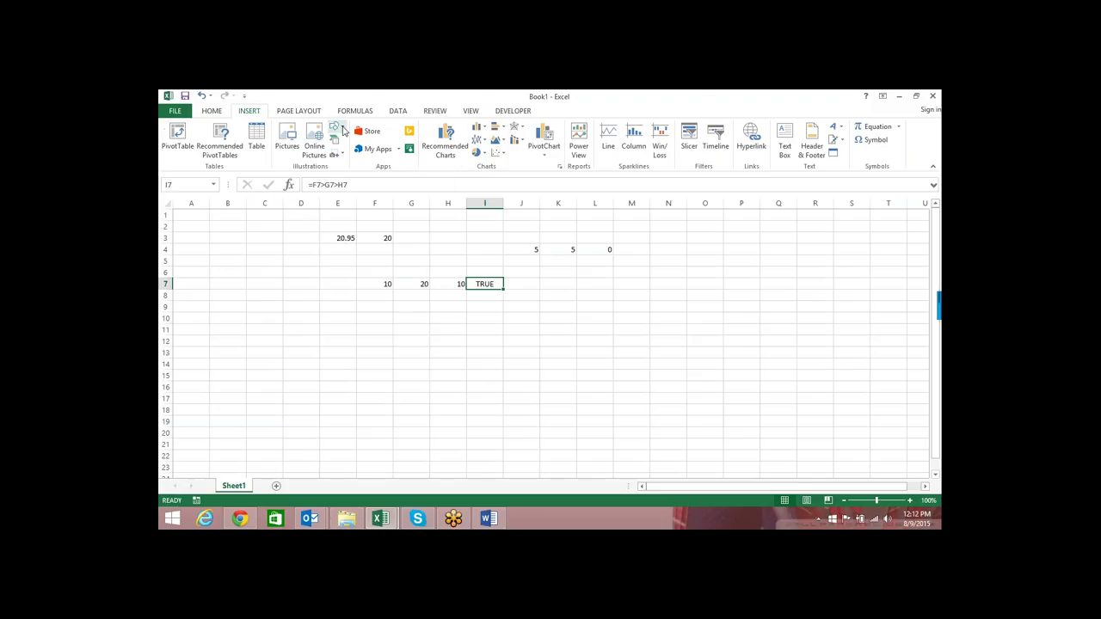
Step: Draw a rectangle shape over cells K7:M10
{"action": "left_click", "coordinate": [342, 129]}
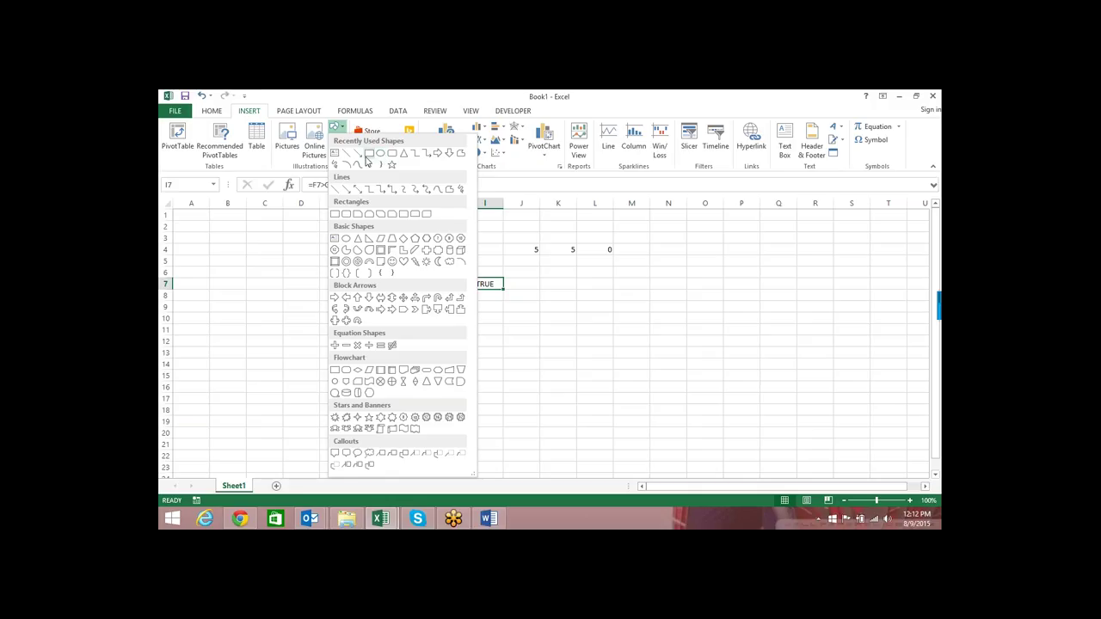
{"action": "left_click", "coordinate": [369, 152]}
{"action": "left_click_drag", "start_coordinate": [554, 273], "coordinate": [673, 325]}
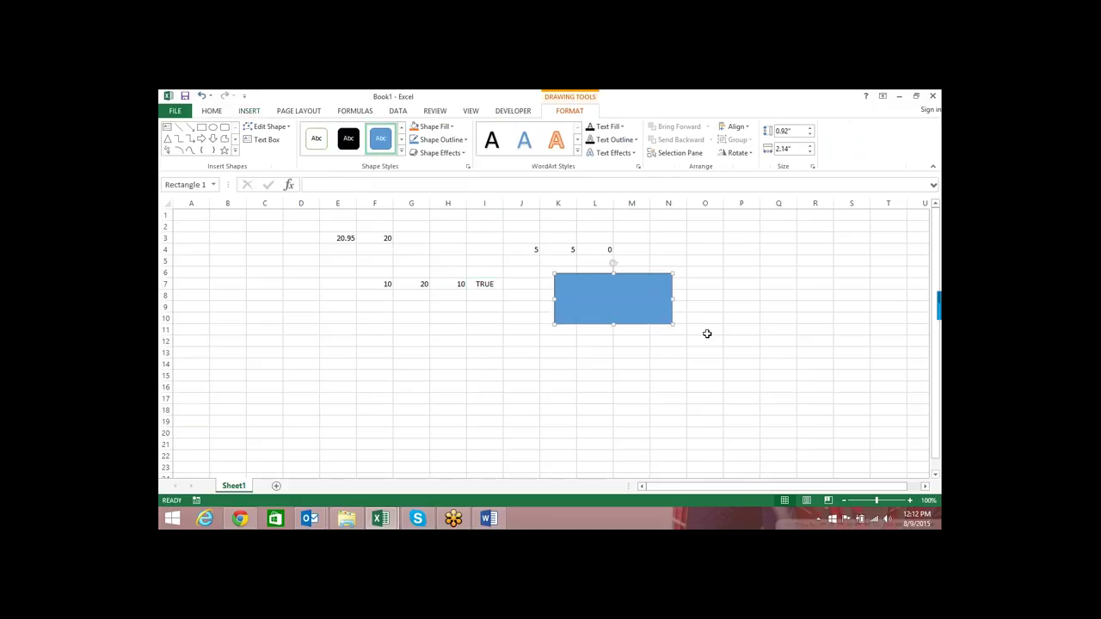
Step: Try Assign Macro on the rectangle, cancel it, delete the shape and return to the VBA code
{"action": "right_click", "coordinate": [635, 296]}
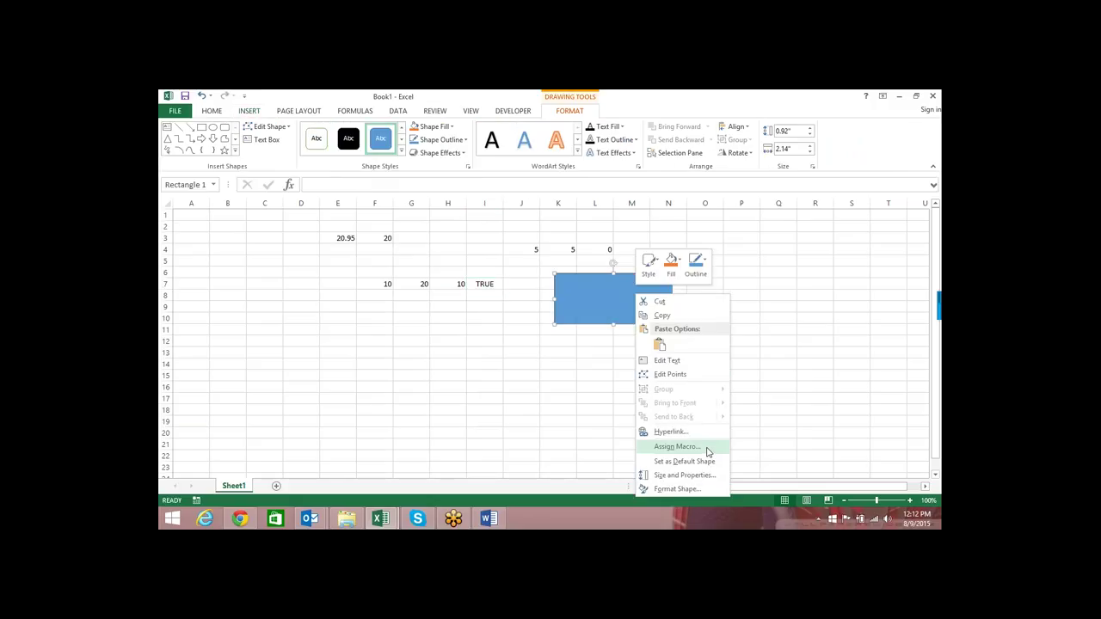
{"action": "left_click", "coordinate": [677, 446]}
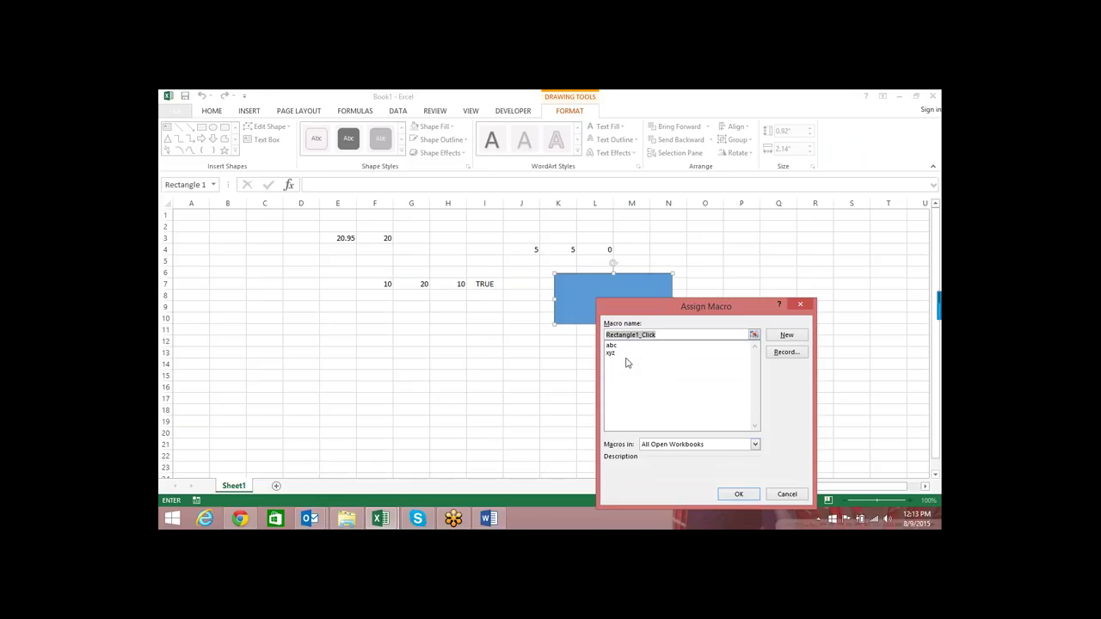
{"action": "key", "text": "Escape"}
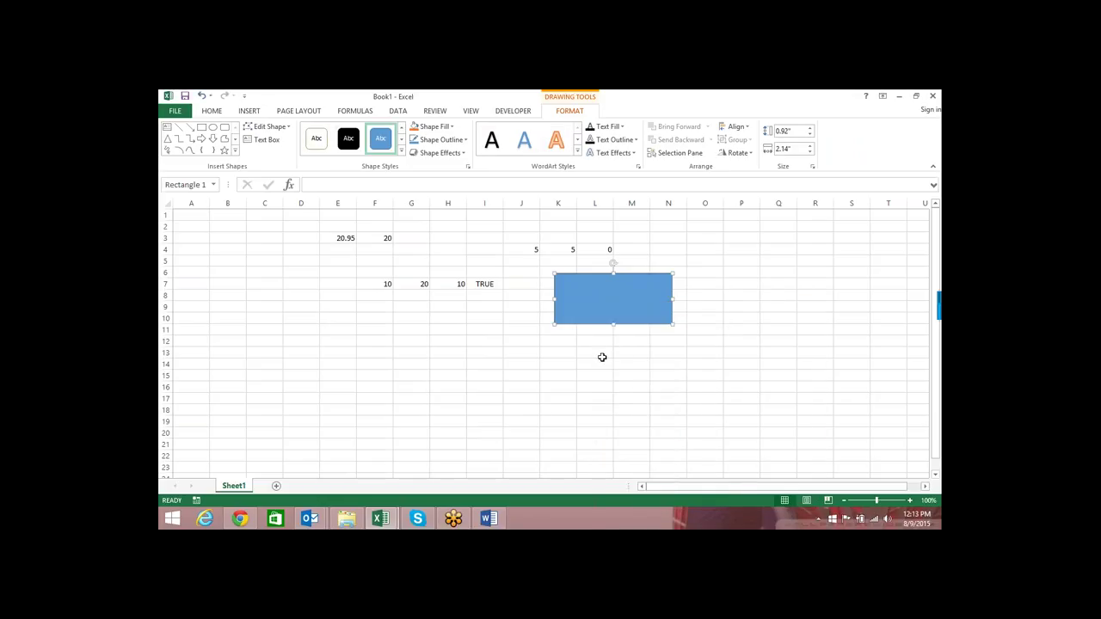
{"action": "key", "text": "Escape"}
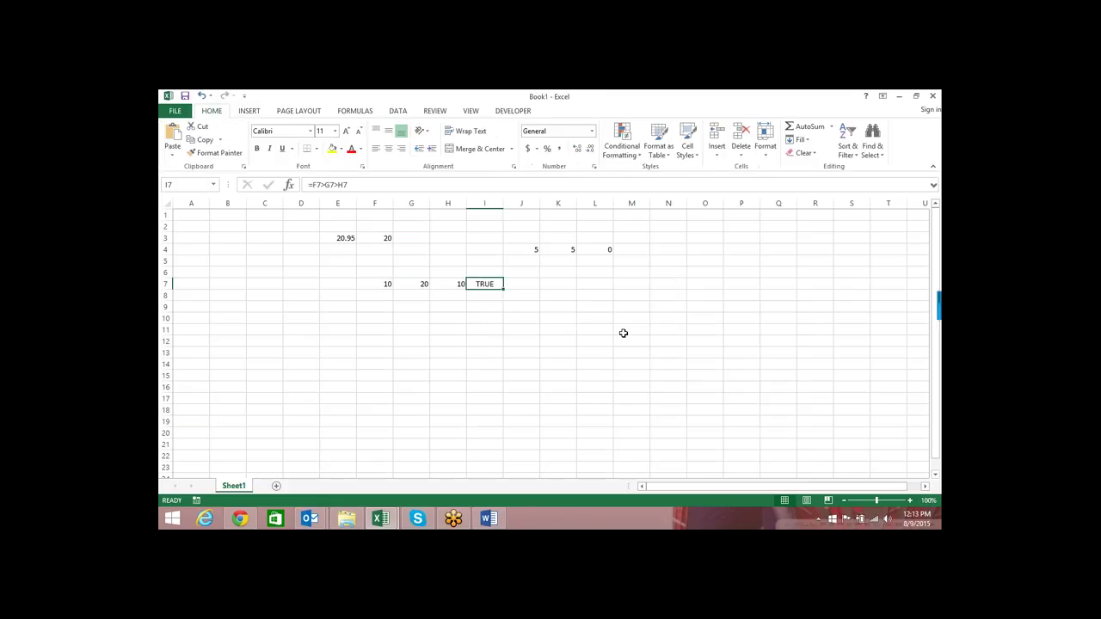
{"action": "key", "text": "alt+F11"}
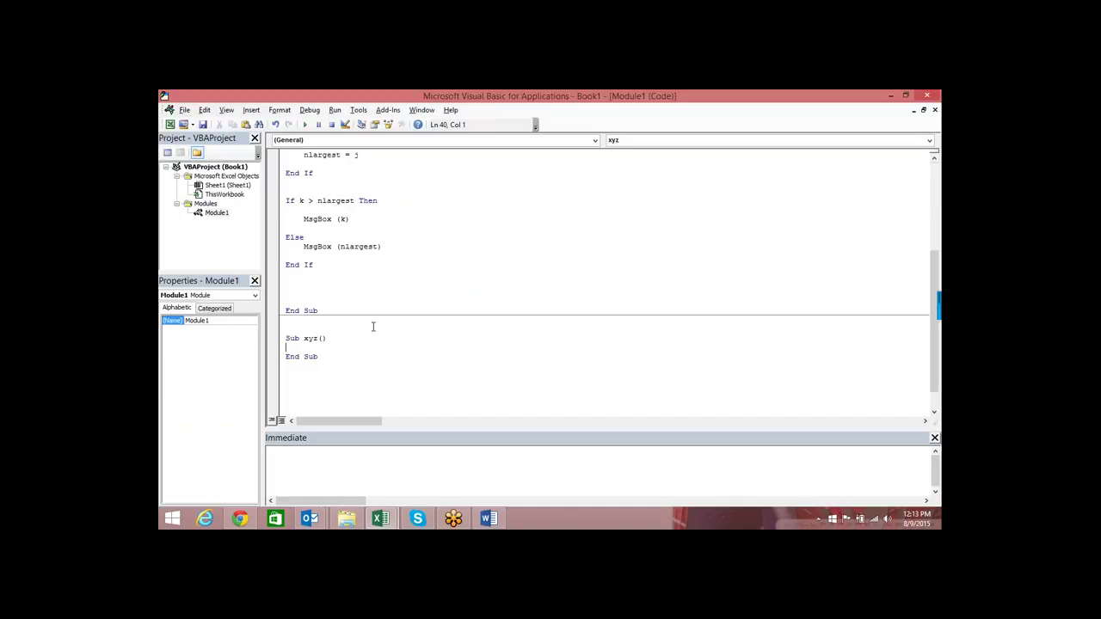
Step: Below Sub xyz, type 'function mysum' to create an empty Function mysum()
{"action": "scroll", "coordinate": [380, 284], "scroll_direction": "down", "scroll_amount": 1}
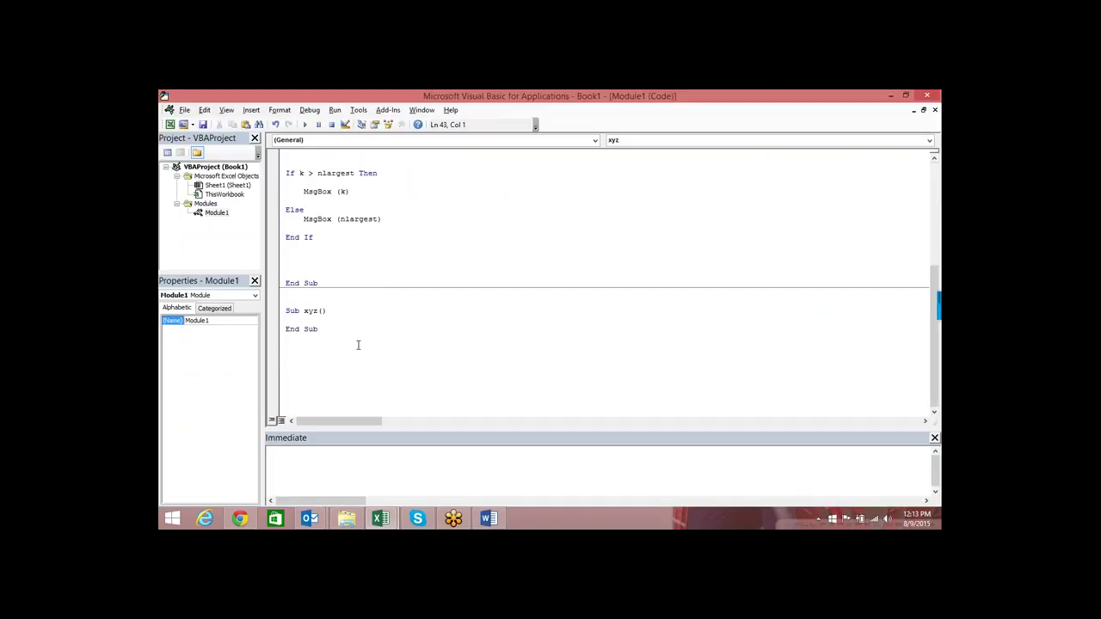
{"action": "type", "text": "sub"}
{"action": "key", "text": "BackSpace"}
{"action": "key", "text": "BackSpace"}
{"action": "key", "text": "BackSpace"}
{"action": "key", "text": "BackSpace"}
{"action": "type", "text": "functi"}
{"action": "type", "text": "onn"}
{"action": "key", "text": "BackSpace"}
{"action": "type", "text": "m"}
{"action": "type", "text": "ysum"}
{"action": "key", "text": "Return"}
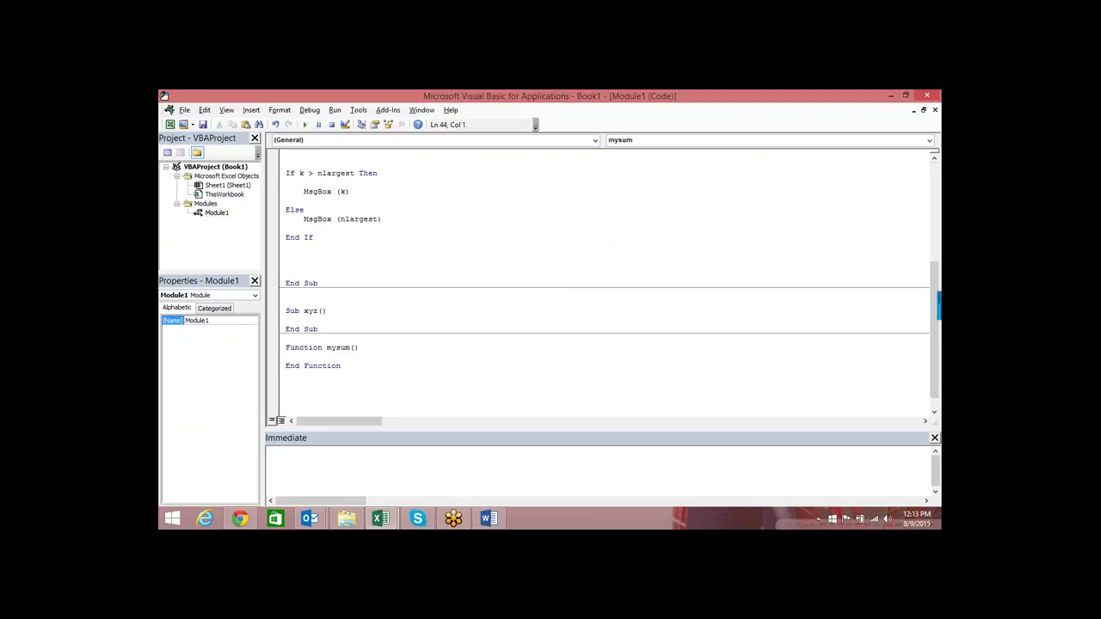
Step: Check the Excel Macros list, where mysum does not appear
{"action": "key", "text": "alt+F11"}
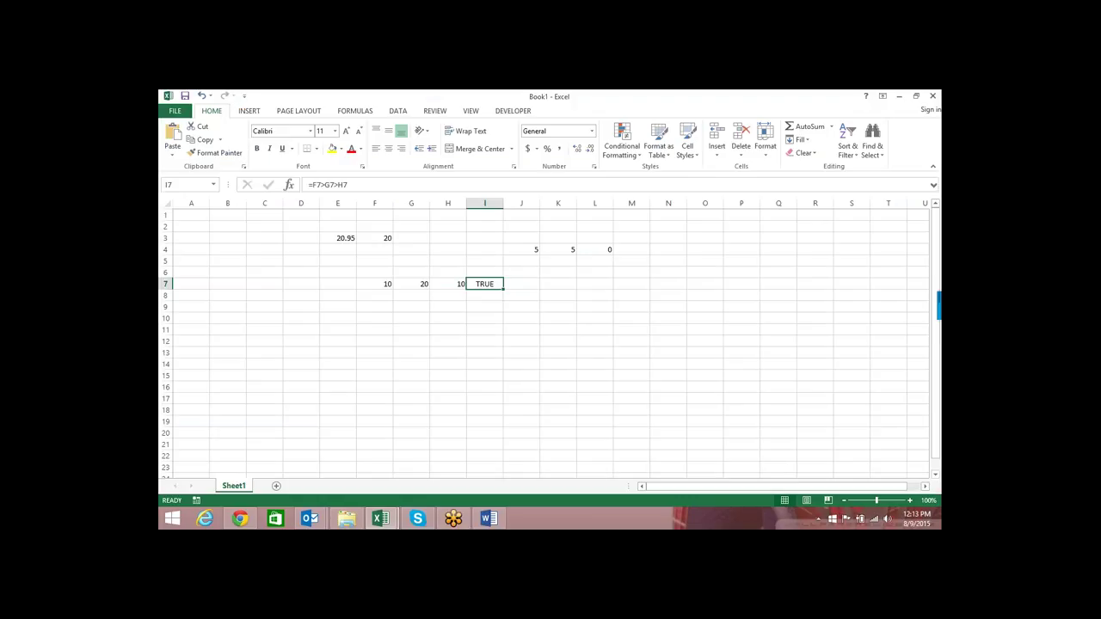
{"action": "left_click", "coordinate": [508, 111]}
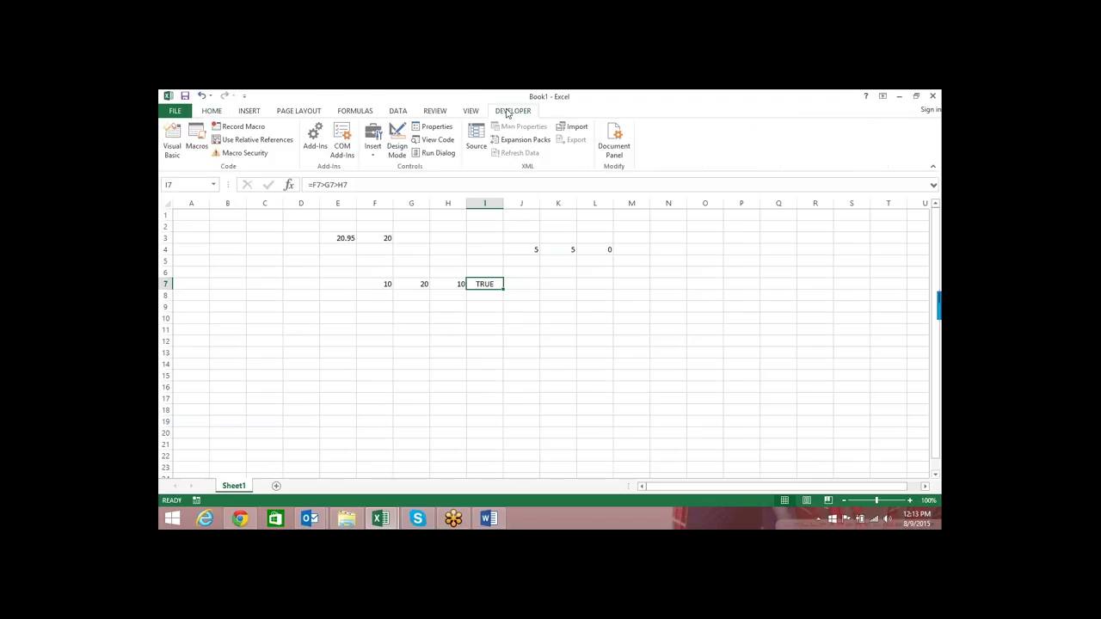
{"action": "left_click", "coordinate": [197, 139]}
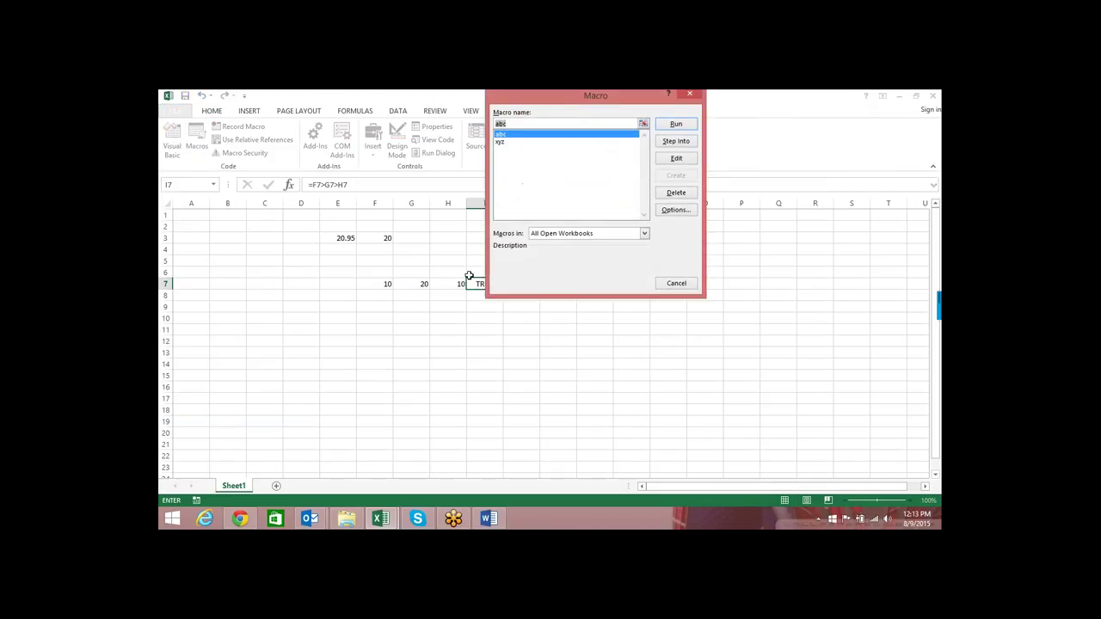
{"action": "key", "text": "Return"}
Step: Type =my in I11 to see mysum offered as a formula, then cancel and return to the code
{"action": "left_click", "coordinate": [483, 334]}
{"action": "type", "text": "="}
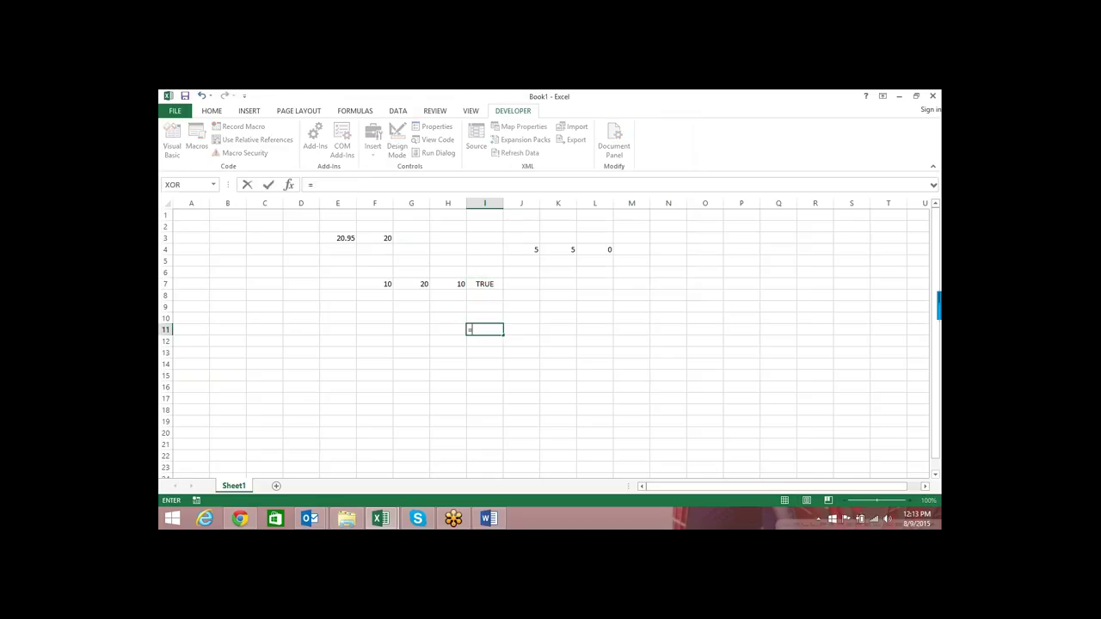
{"action": "type", "text": "my"}
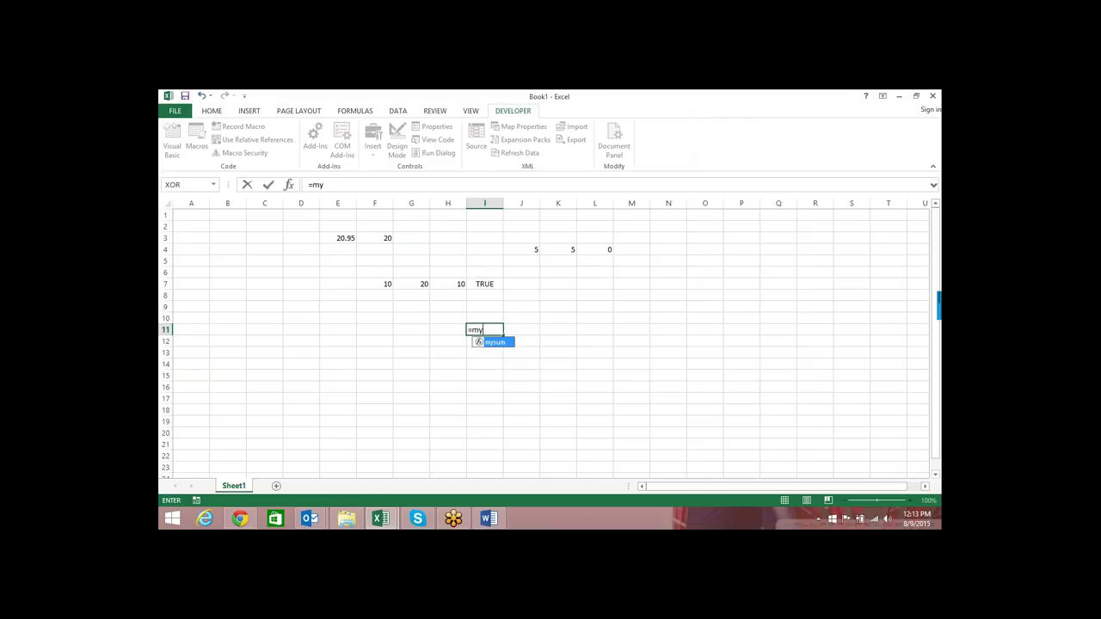
{"action": "key", "text": "Escape"}
{"action": "key", "text": "Escape"}
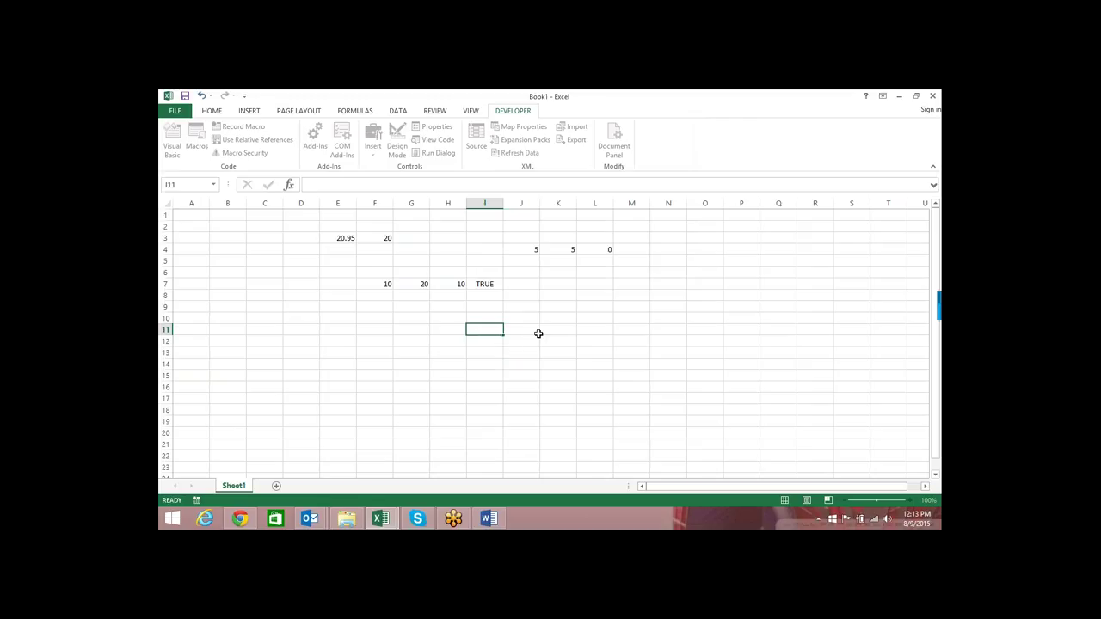
{"action": "key", "text": "alt+F11"}
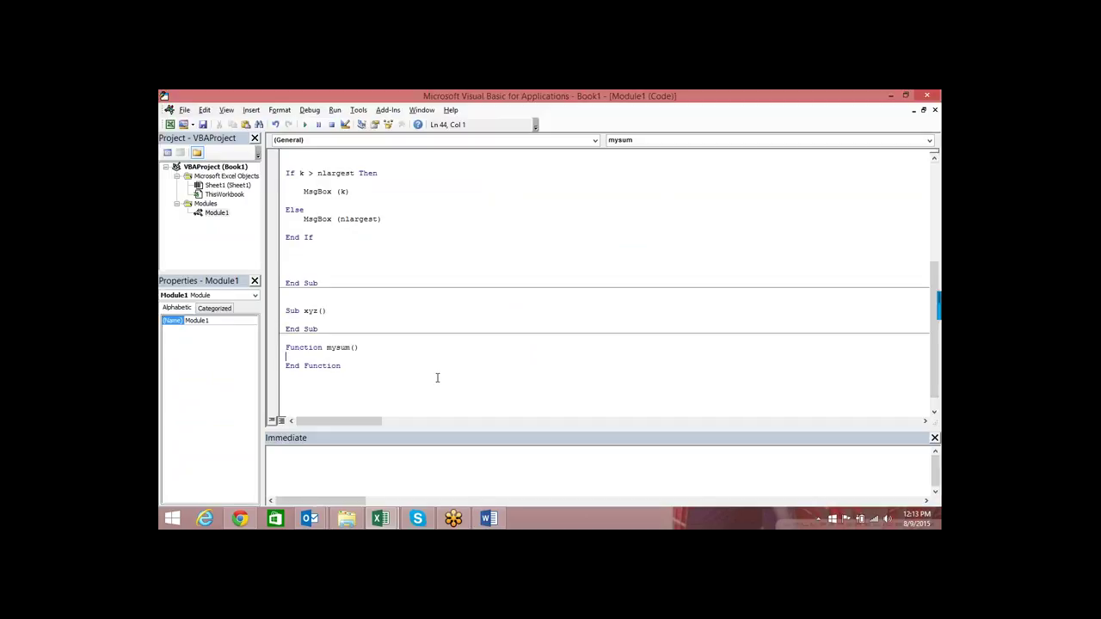
Step: Make the mysum function return 12 by adding the line mysum = 12
{"action": "key", "text": "Return"}
{"action": "type", "text": "my"}
{"action": "type", "text": "sum"}
{"action": "type", "text": "="}
{"action": "type", "text": "12"}
{"action": "key", "text": "alt+F11"}
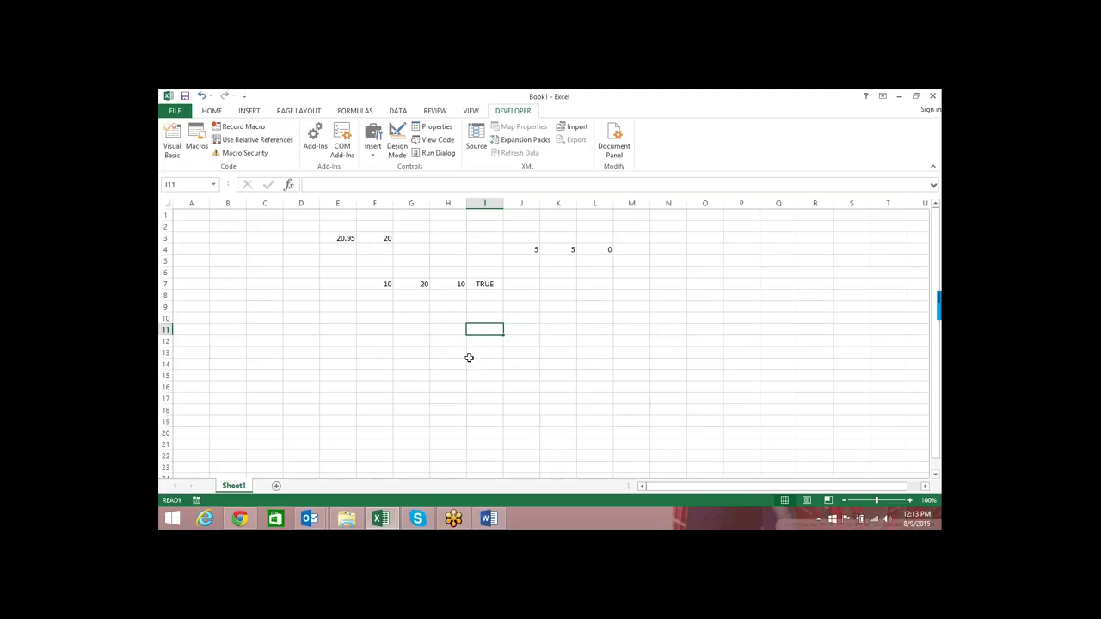
Step: Enter =mysum() in I11 to display 12, then clear the cell and go back to VBA
{"action": "type", "text": "=my"}
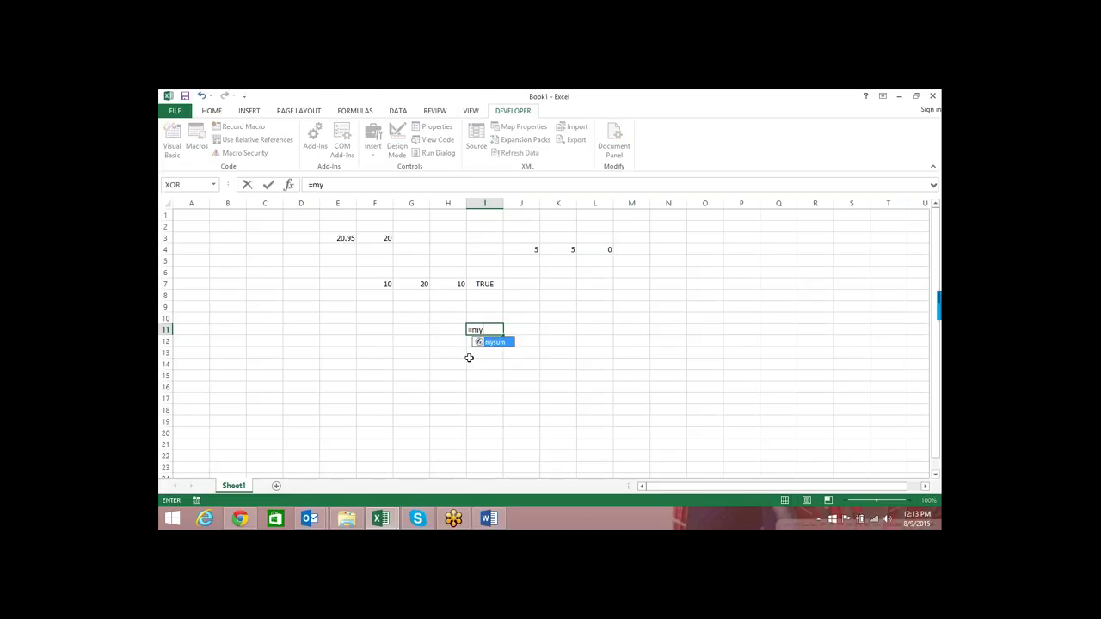
{"action": "key", "text": "Tab"}
{"action": "key", "text": "Return"}
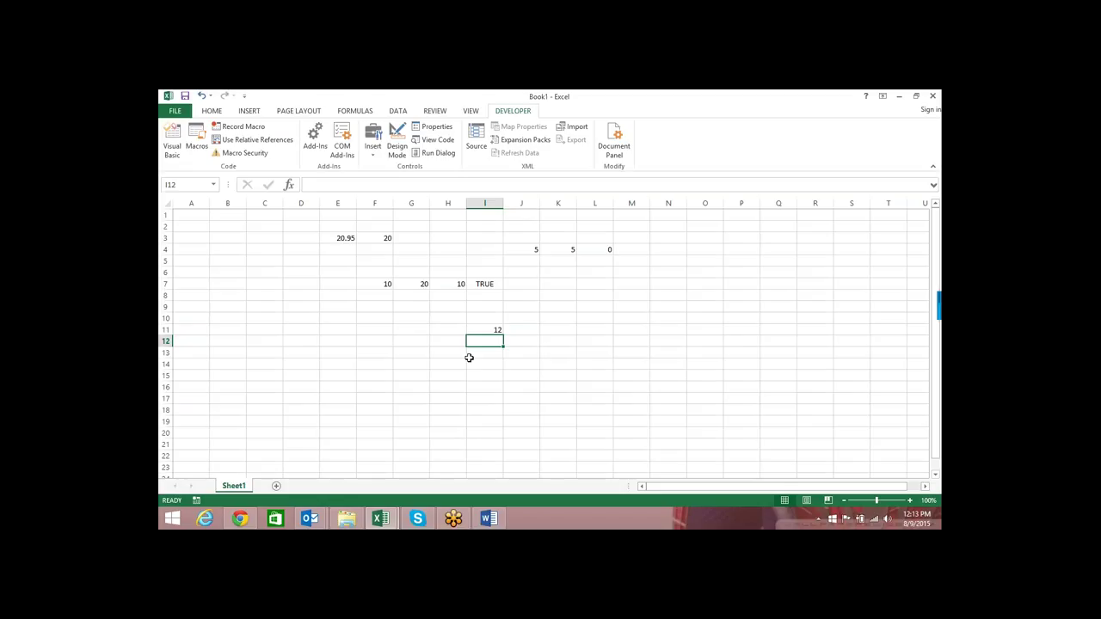
{"action": "key", "text": "Up"}
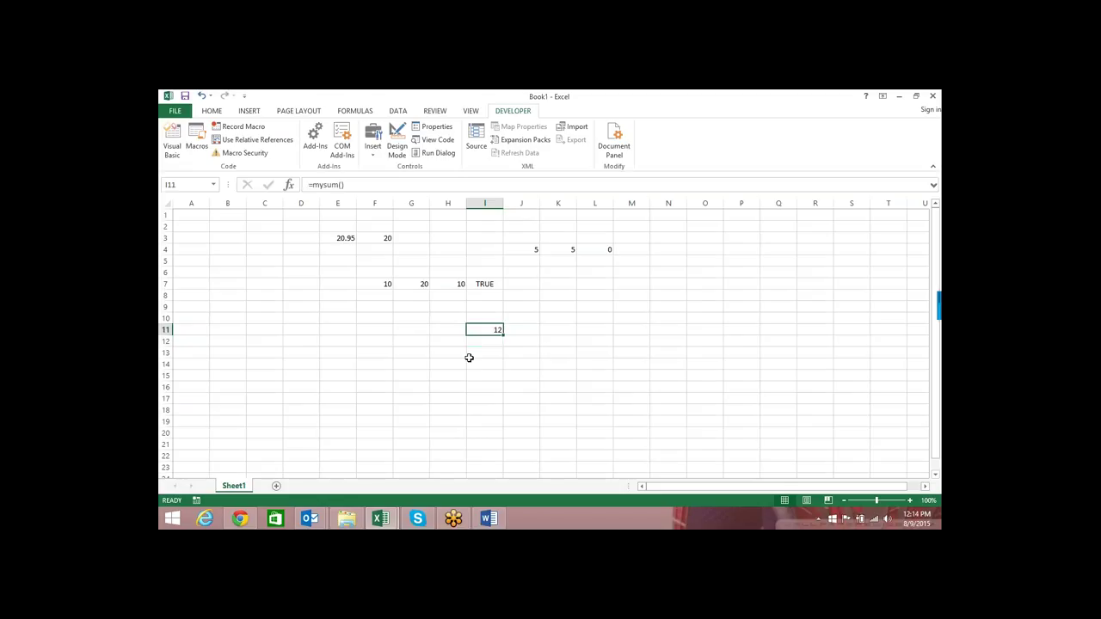
{"action": "key", "text": "Delete"}
{"action": "key", "text": "alt+Tab"}
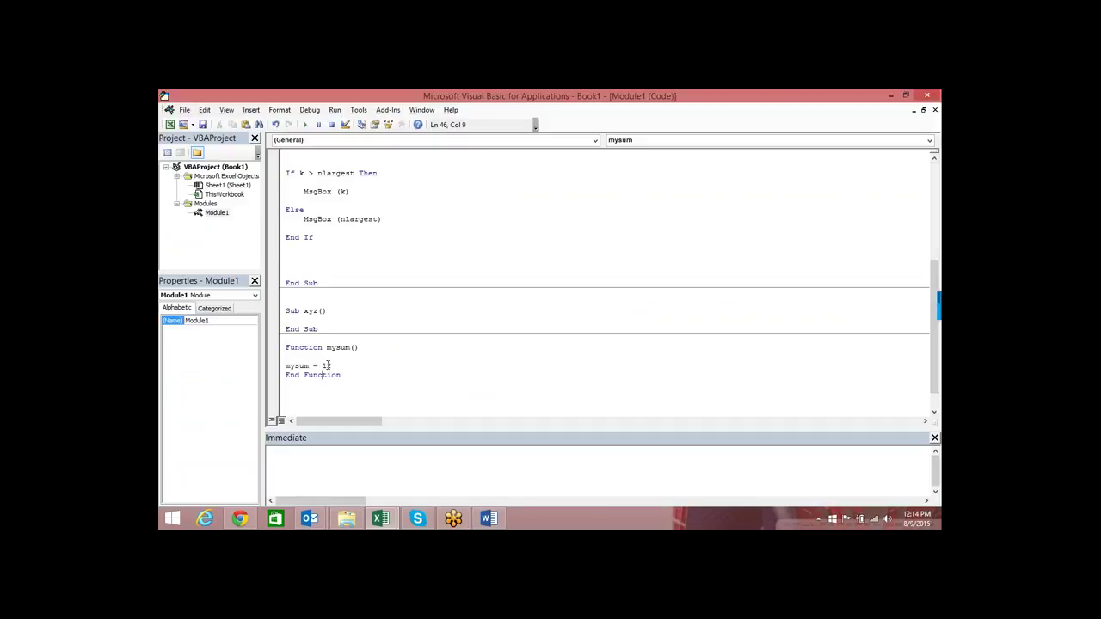
Step: Review Module1 and the mysum = 12 line returning the value 12
{"action": "left_click", "coordinate": [327, 366]}
{"action": "scroll", "coordinate": [369, 376], "scroll_direction": "up", "scroll_amount": 1}
{"action": "scroll", "coordinate": [368, 376], "scroll_direction": "up", "scroll_amount": 4}
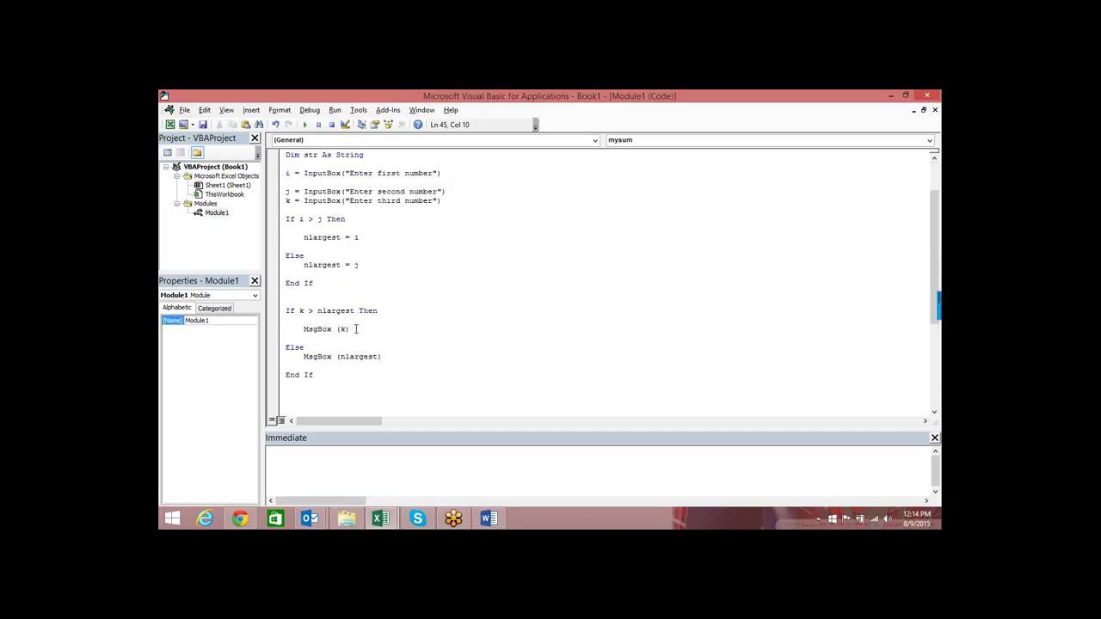
{"action": "scroll", "coordinate": [355, 329], "scroll_direction": "down", "scroll_amount": 1}
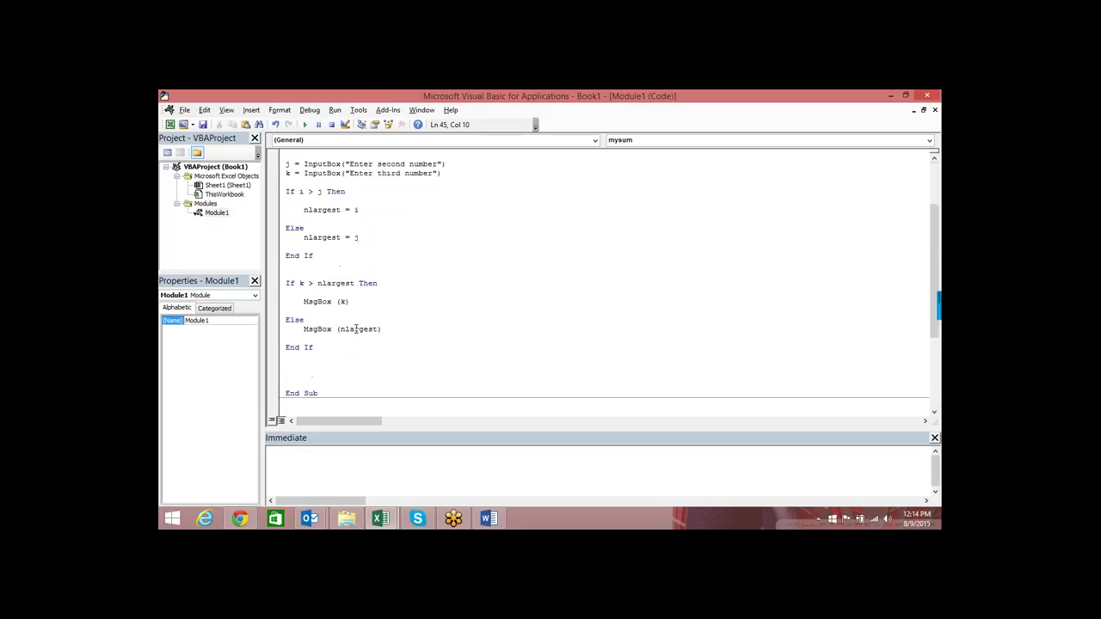
{"action": "scroll", "coordinate": [357, 325], "scroll_direction": "down", "scroll_amount": 5}
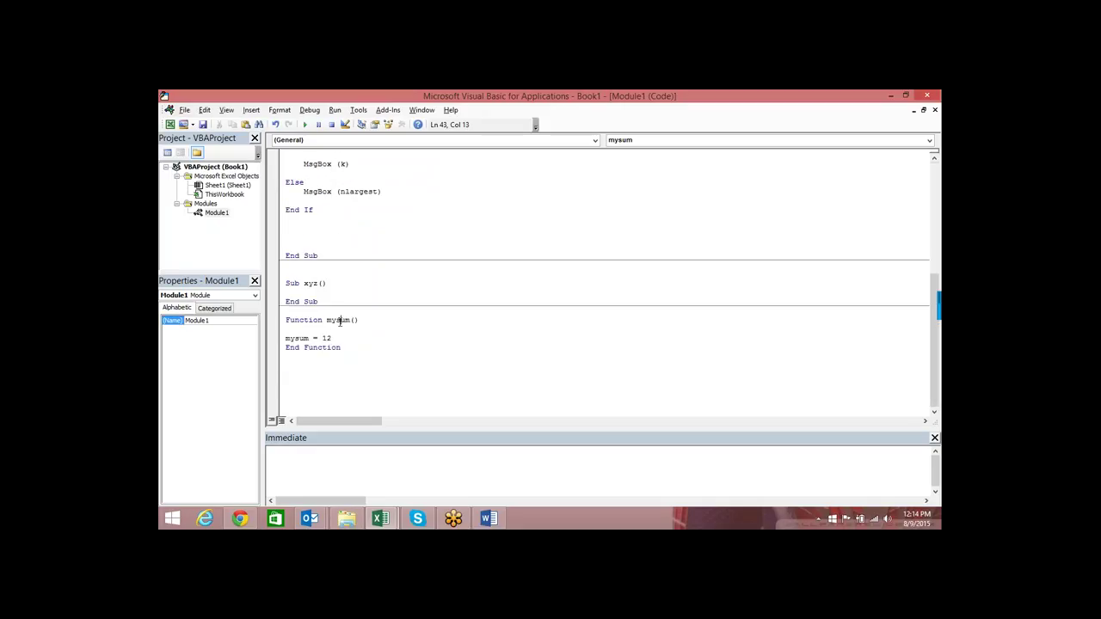
{"action": "double_click", "coordinate": [327, 339]}
{"action": "left_click", "coordinate": [360, 339]}
Step: Switch to Excel and back to the VBA editor, then bring up the Word flowchart
{"action": "key", "text": "alt+F11"}
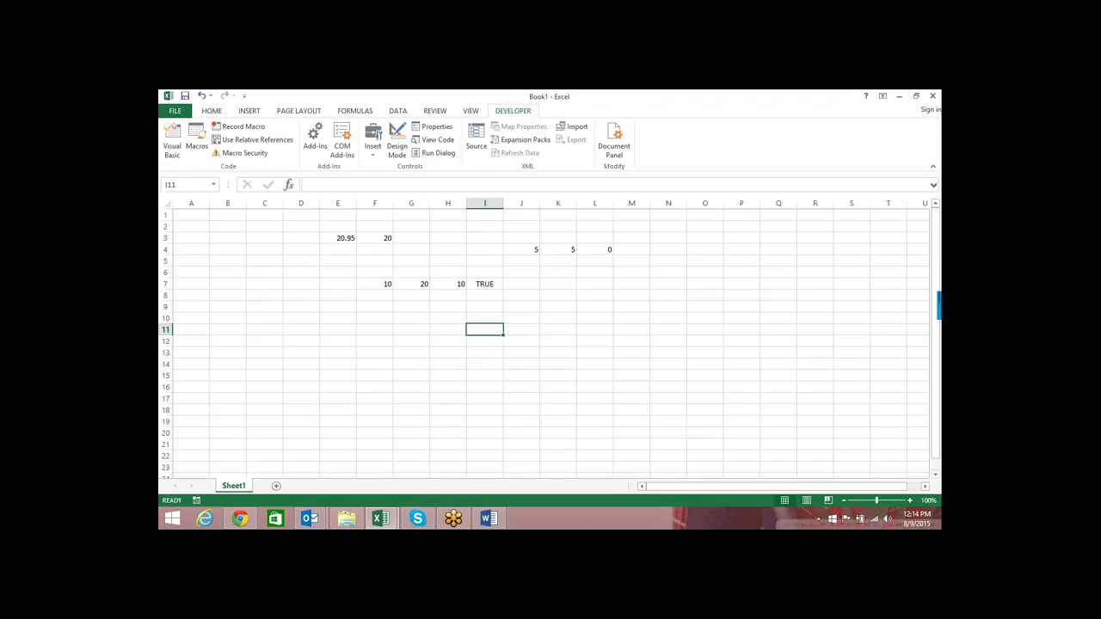
{"action": "left_click", "coordinate": [381, 518]}
{"action": "left_click", "coordinate": [426, 468]}
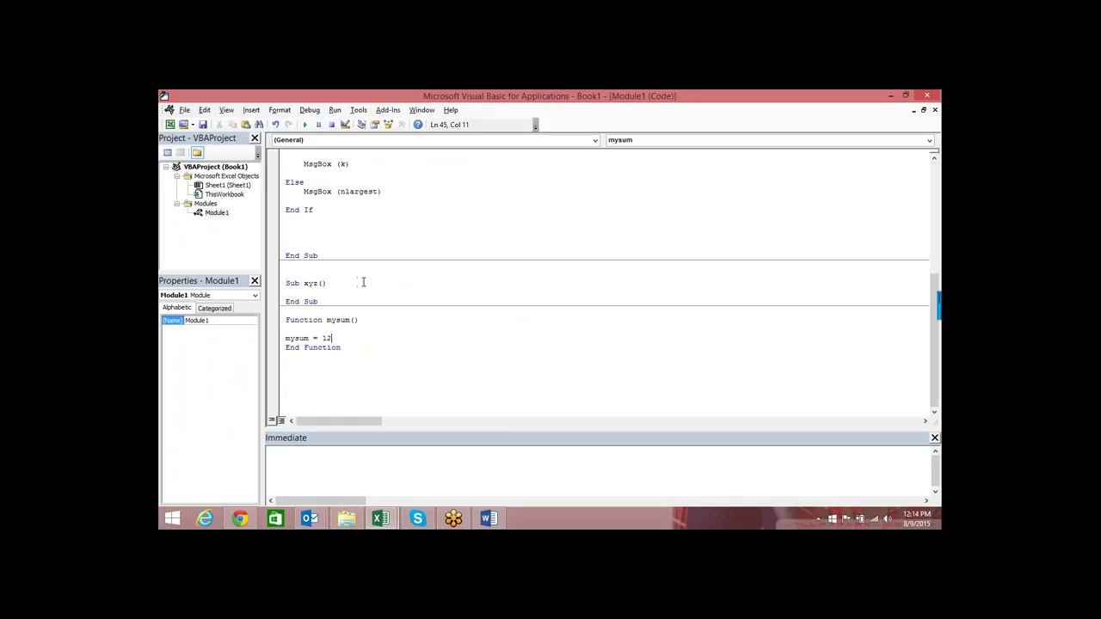
{"action": "left_click", "coordinate": [487, 518]}
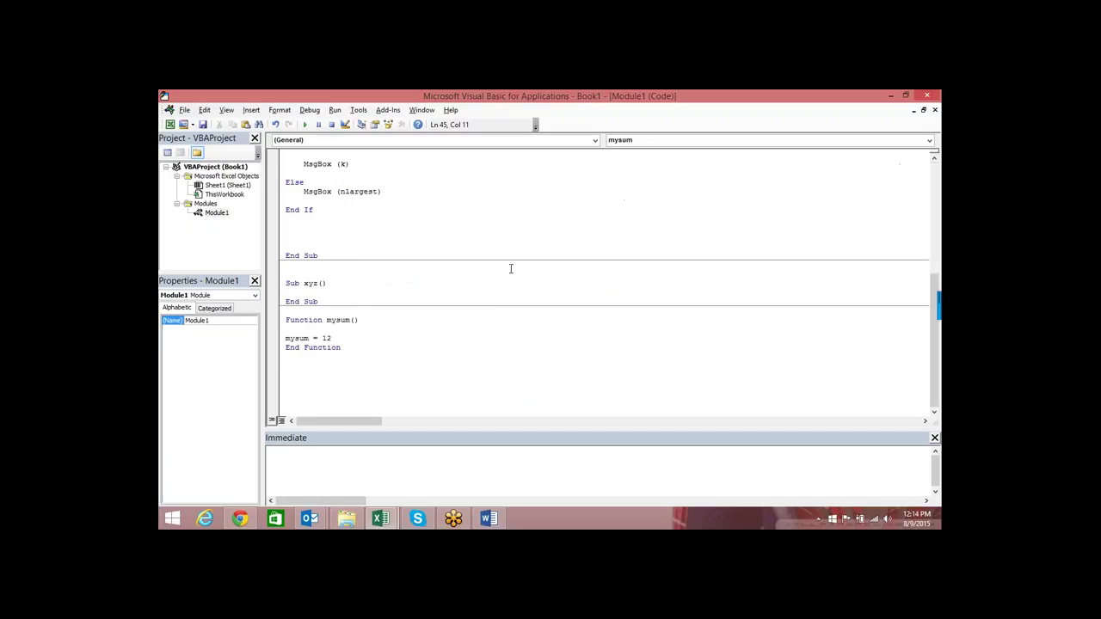
Step: Scroll up to Sub abc's Dim lines, then back down and place the caret inside Sub xyz
{"action": "scroll", "coordinate": [512, 269], "scroll_direction": "up", "scroll_amount": 4}
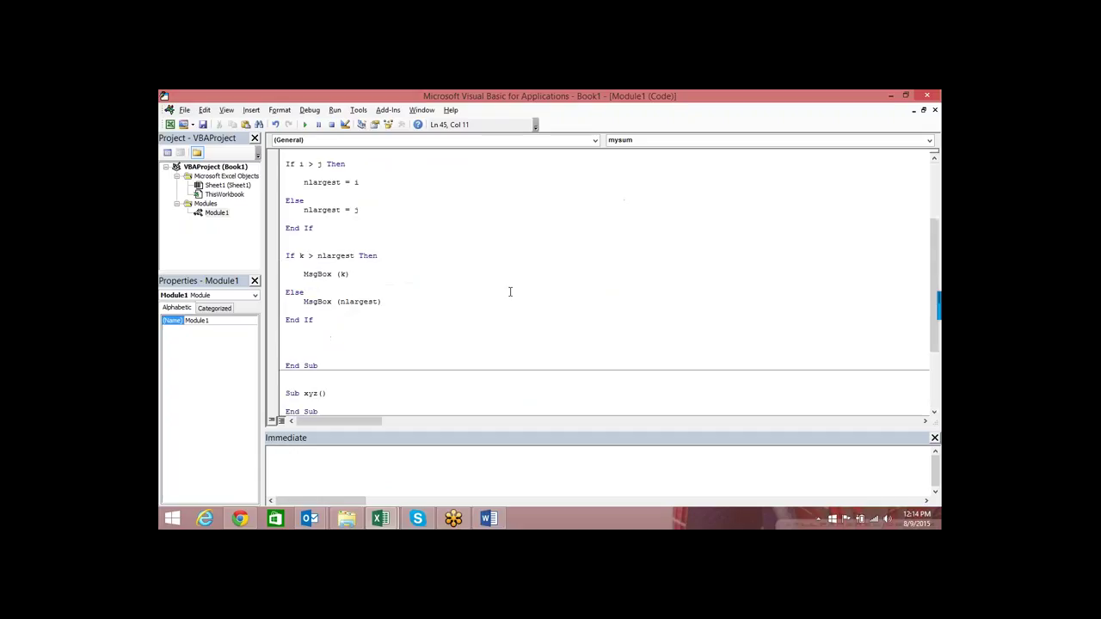
{"action": "scroll", "coordinate": [514, 290], "scroll_direction": "up", "scroll_amount": 2}
{"action": "scroll", "coordinate": [325, 169], "scroll_direction": "up", "scroll_amount": 2}
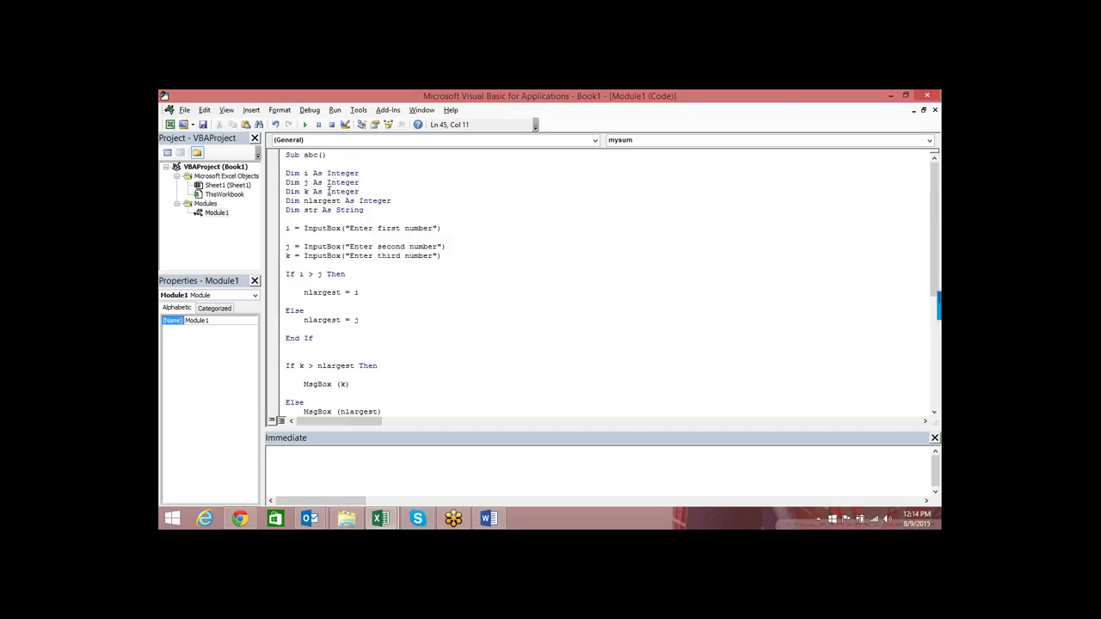
{"action": "left_click", "coordinate": [326, 191]}
{"action": "scroll", "coordinate": [504, 270], "scroll_direction": "down", "scroll_amount": 4}
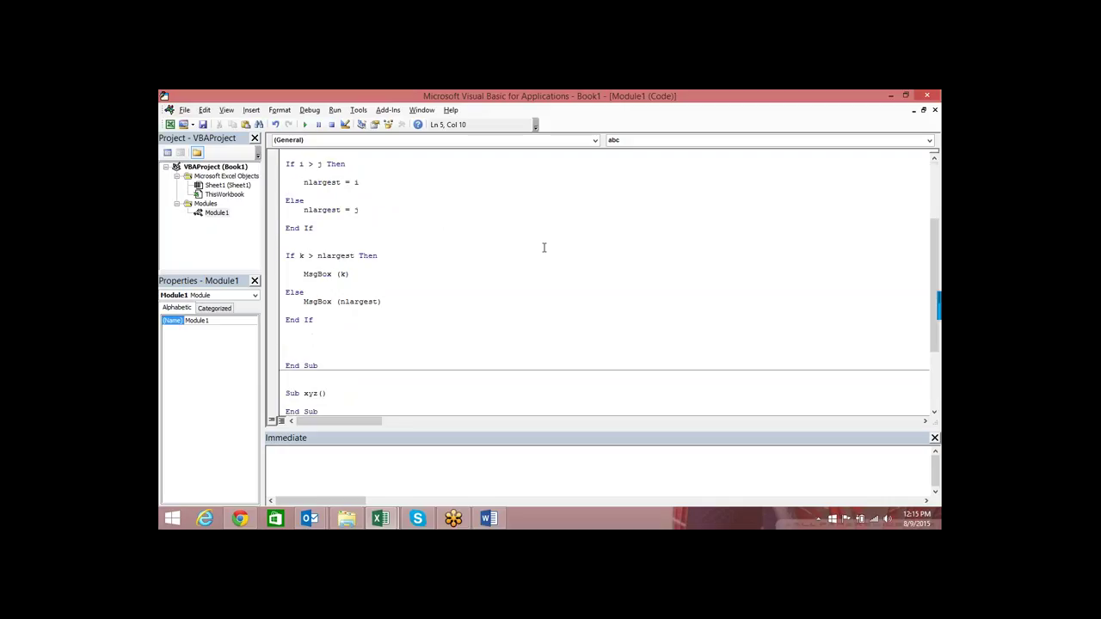
{"action": "scroll", "coordinate": [543, 246], "scroll_direction": "down", "scroll_amount": 4}
{"action": "left_click", "coordinate": [338, 295]}
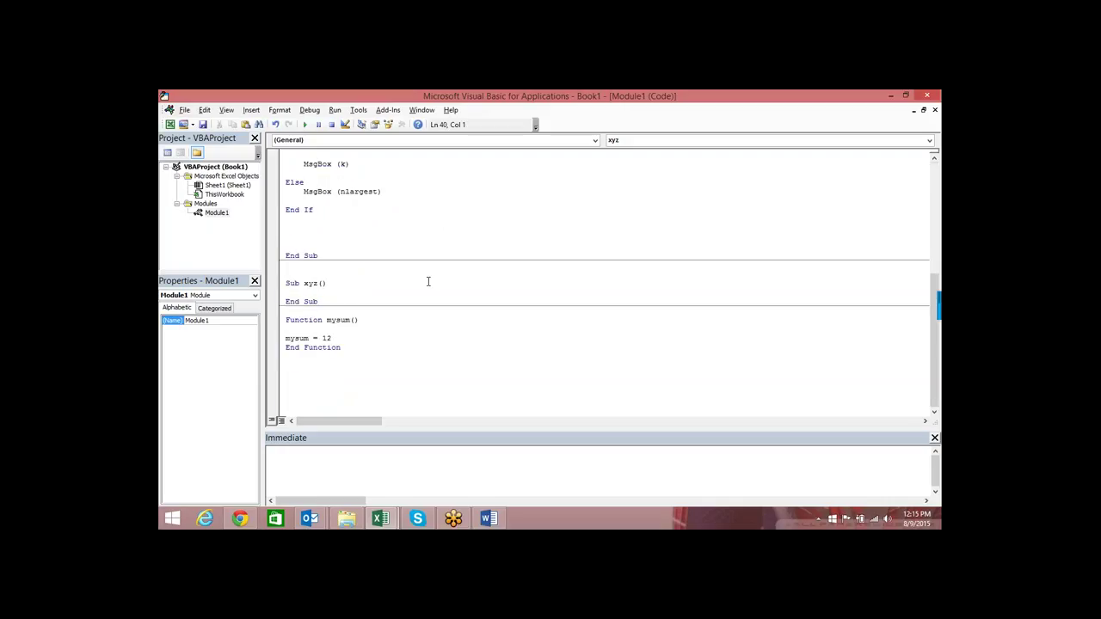
Step: Declare Dim nNumber As Integer inside Sub xyz, checking the flowchart first
{"action": "key", "text": "Return"}
{"action": "key", "text": "Return"}
{"action": "key", "text": "Return"}
{"action": "key", "text": "Return"}
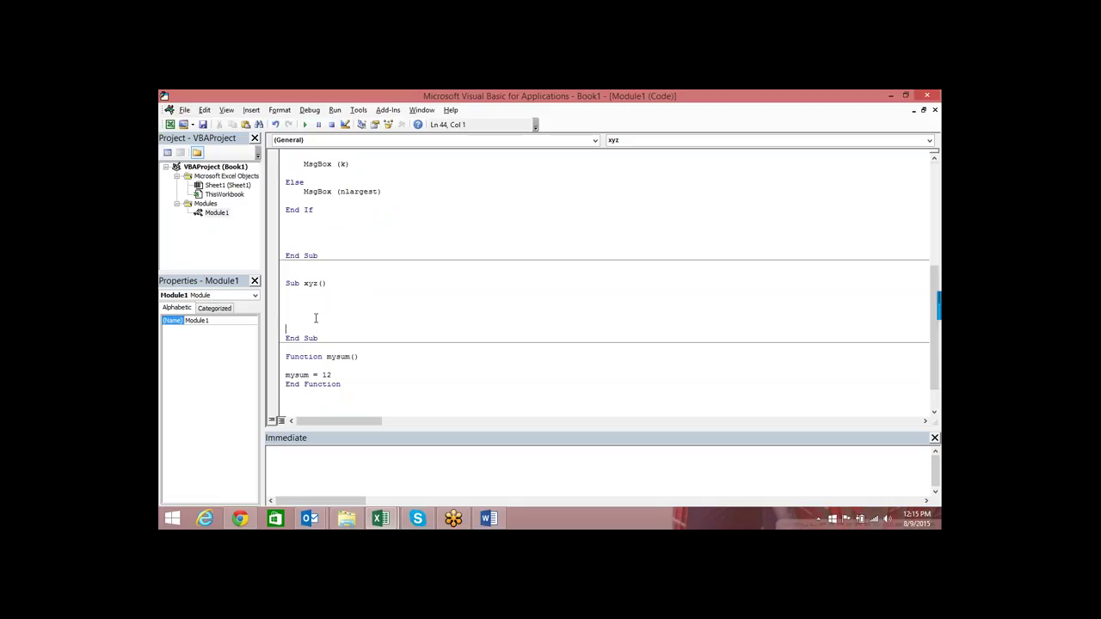
{"action": "key", "text": "alt+Tab"}
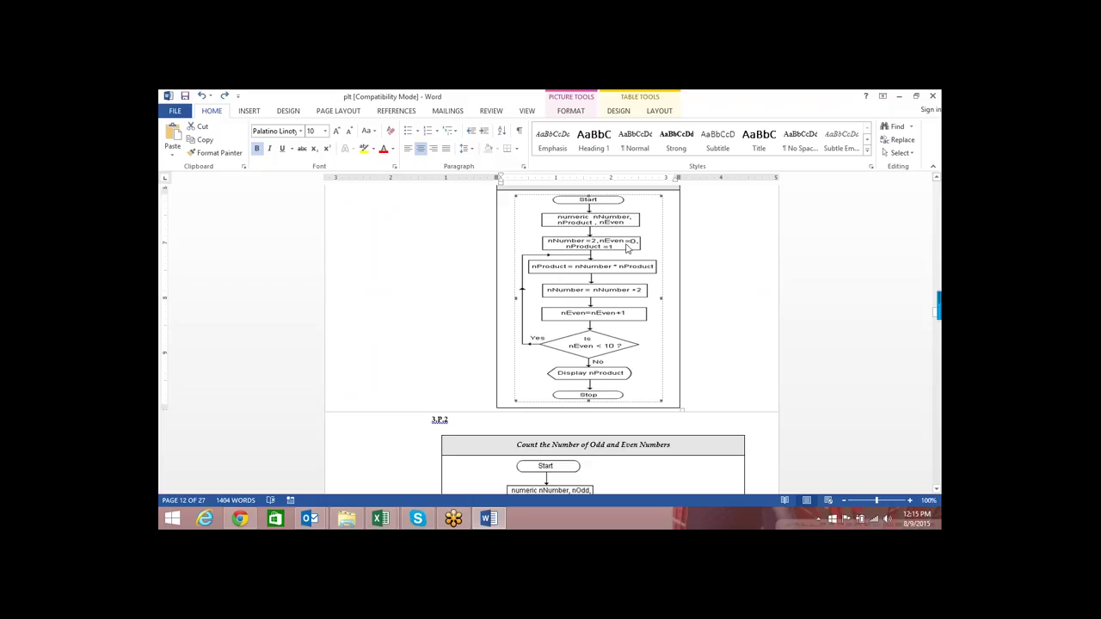
{"action": "key", "text": "alt+Tab"}
{"action": "type", "text": "di"}
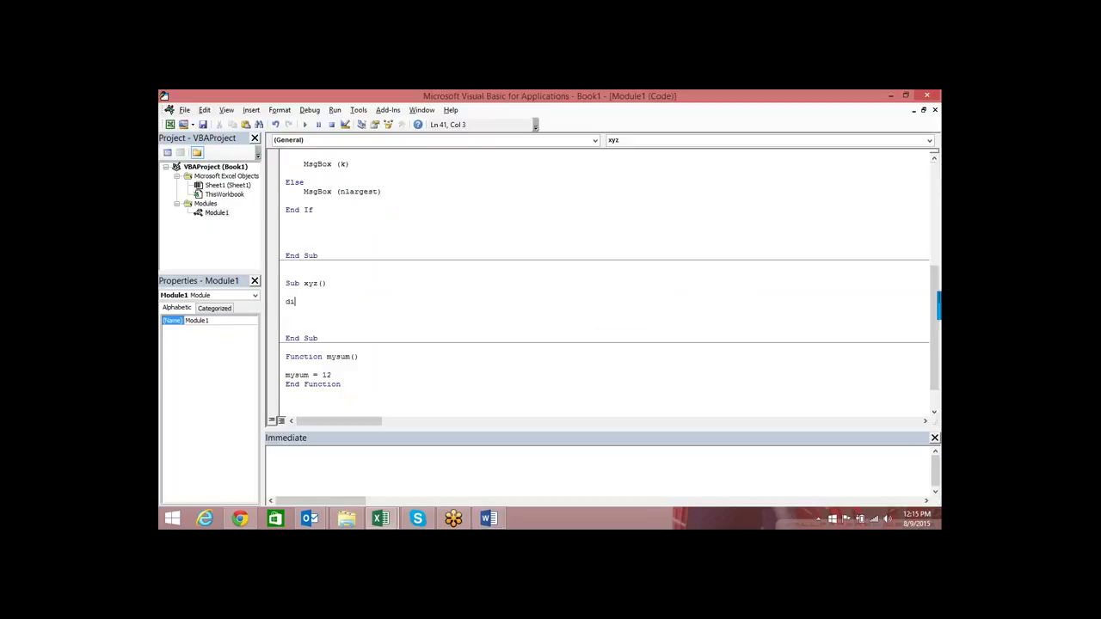
{"action": "type", "text": "m i as integer"}
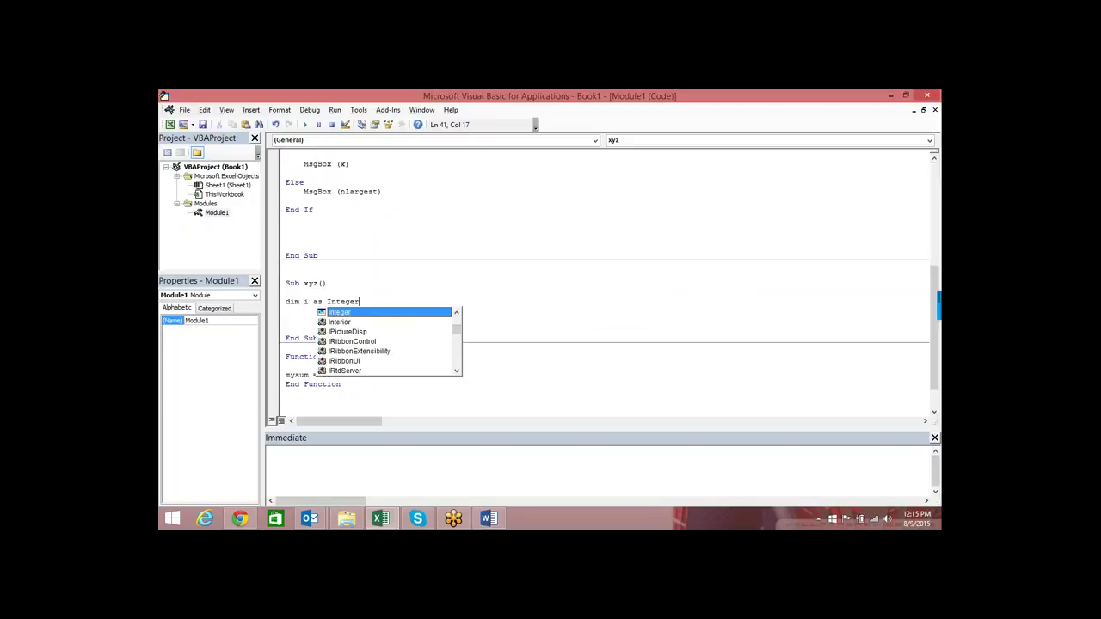
{"action": "key", "text": "Return"}
{"action": "left_click", "coordinate": [286, 301]}
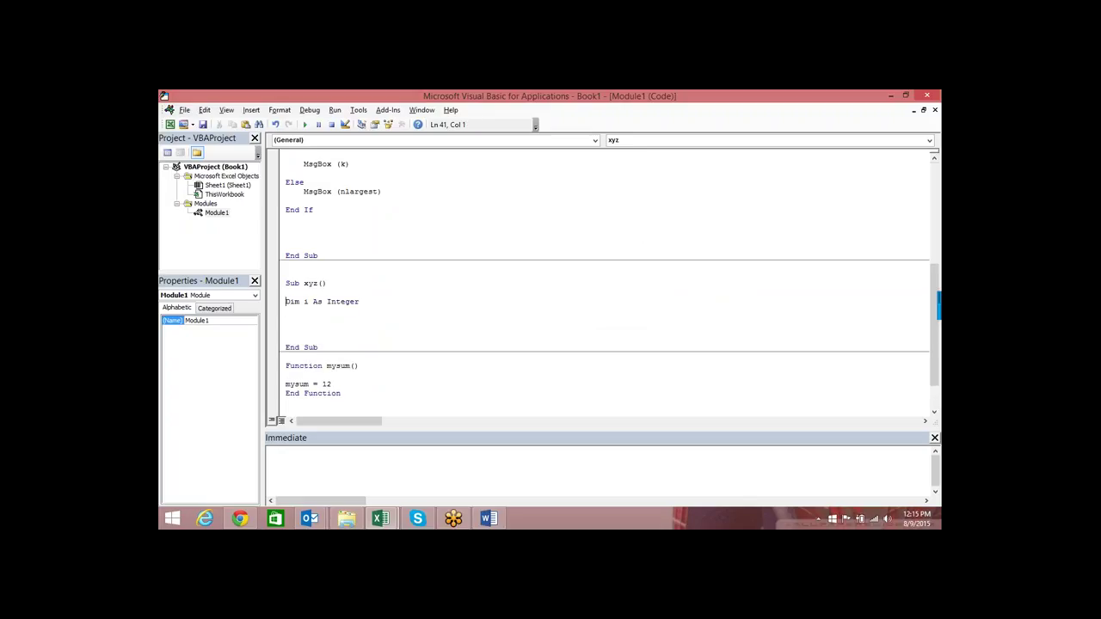
{"action": "key", "text": "BackSpace"}
{"action": "type", "text": "nNu"}
{"action": "type", "text": "mber"}
Step: Duplicate the declaration twice and rename the copies to nEven and nProduct
{"action": "left_click_drag", "start_coordinate": [390, 301], "coordinate": [277, 301]}
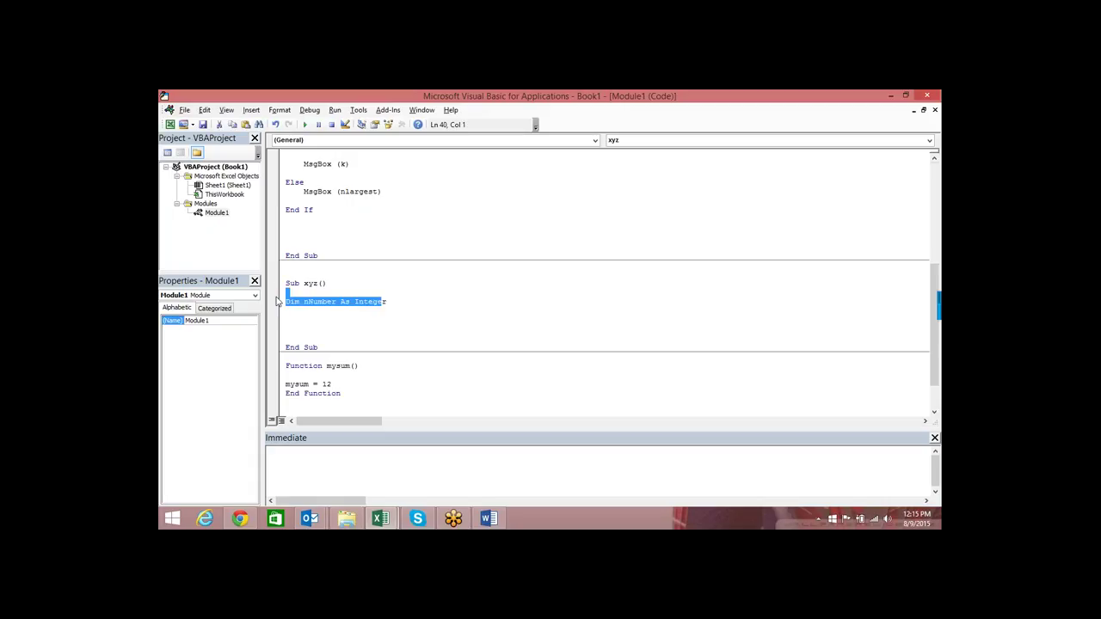
{"action": "left_click", "coordinate": [277, 302]}
{"action": "left_click_drag", "start_coordinate": [392, 301], "coordinate": [271, 295]}
{"action": "key", "text": "ctrl+c"}
{"action": "left_click", "coordinate": [424, 299]}
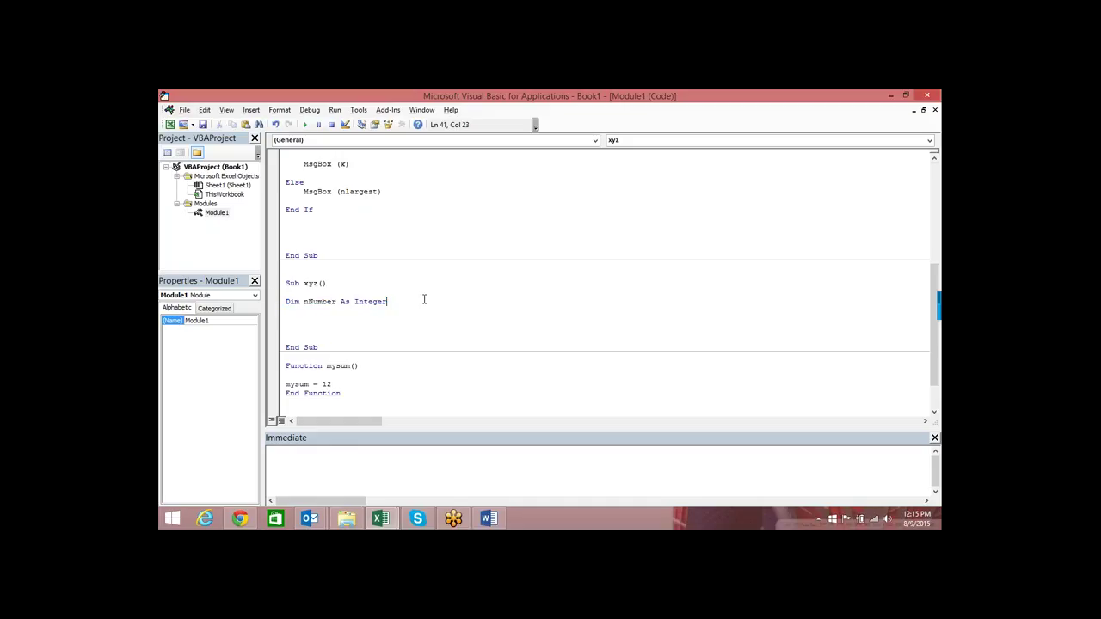
{"action": "key", "text": "Return"}
{"action": "key", "text": "ctrl+v"}
{"action": "key", "text": "Return"}
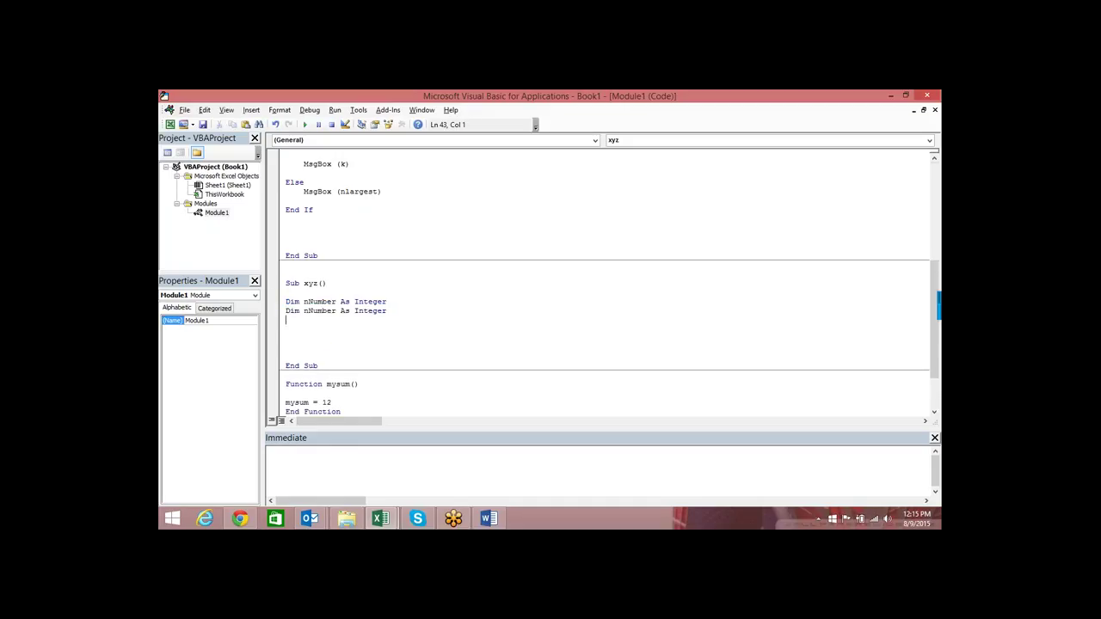
{"action": "key", "text": "ctrl+v"}
{"action": "left_click", "coordinate": [338, 311]}
{"action": "key", "text": "BackSpace"}
{"action": "key", "text": "BackSpace"}
{"action": "key", "text": "BackSpace"}
{"action": "key", "text": "BackSpace"}
{"action": "key", "text": "BackSpace"}
{"action": "key", "text": "BackSpace"}
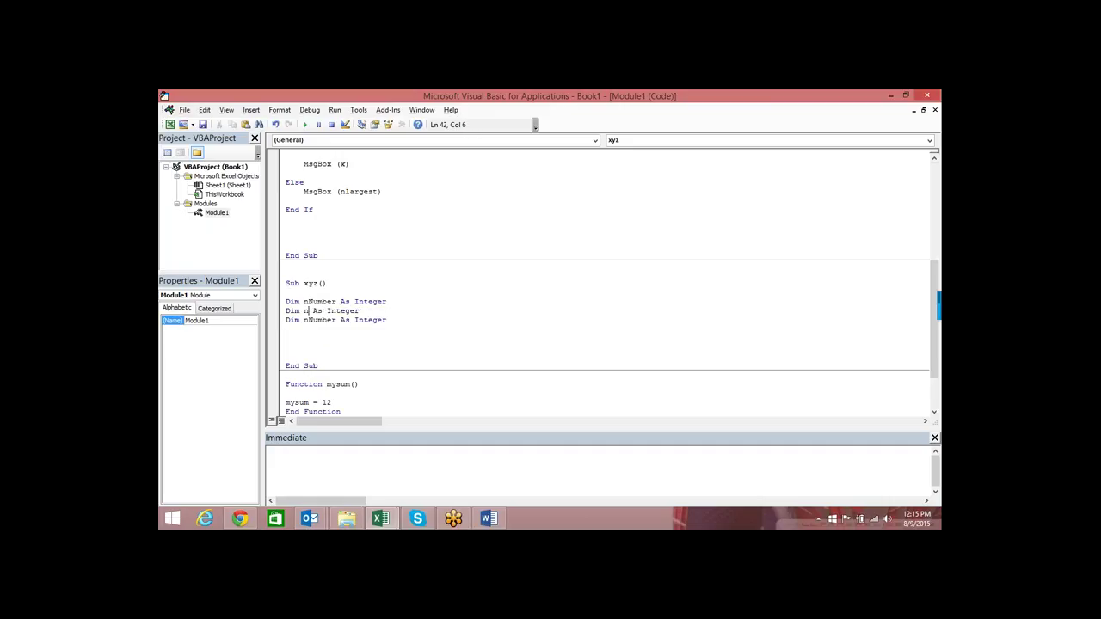
{"action": "type", "text": "Eve"}
{"action": "type", "text": "n"}
{"action": "double_click", "coordinate": [332, 320]}
{"action": "type", "text": "n"}
{"action": "type", "text": "Pr"}
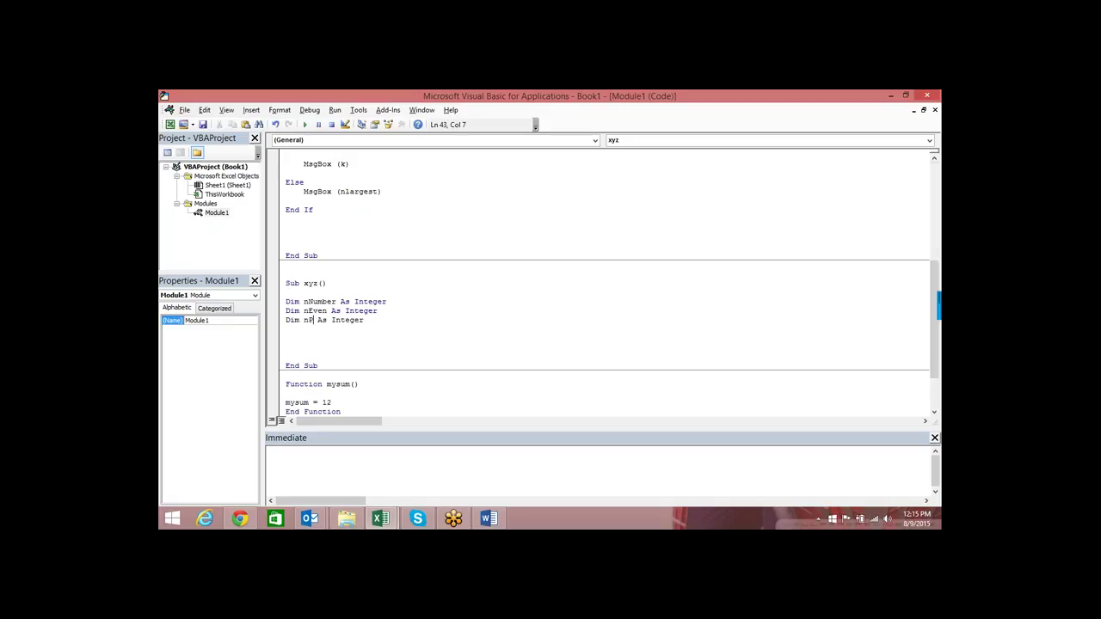
{"action": "type", "text": "oduct"}
Step: Start an nNumber = assignment line below the declarations
{"action": "key", "text": "Down"}
{"action": "key", "text": "Return"}
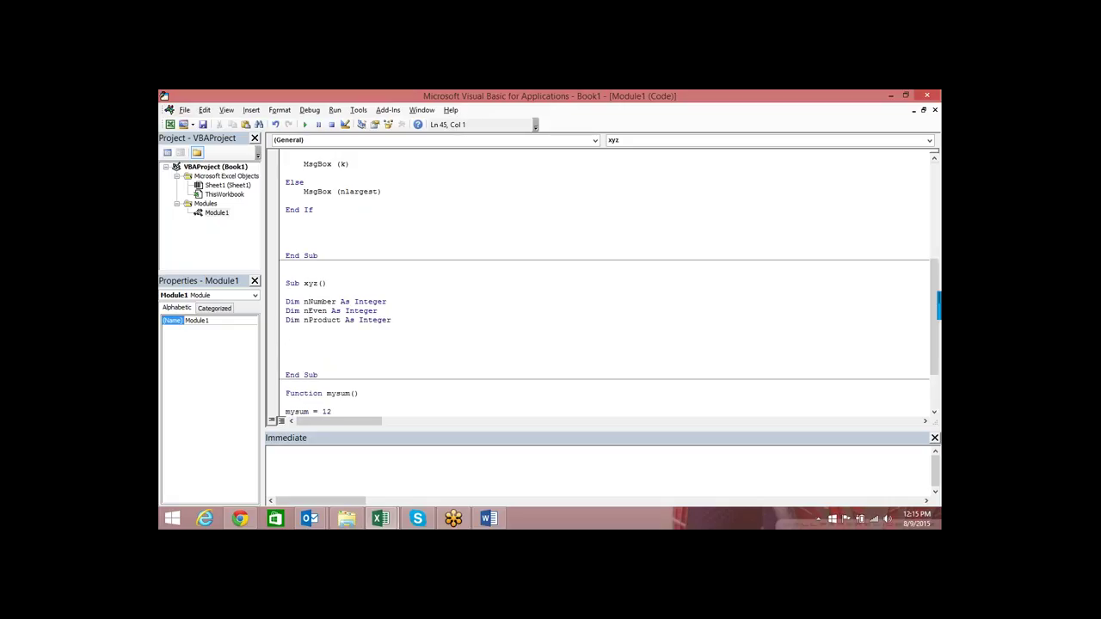
{"action": "type", "text": "nNu"}
{"action": "type", "text": "mber="}
Step: Complete nNumber = 2 and add nEven = 0, per the flowchart's starting values
{"action": "key", "text": "alt+Tab"}
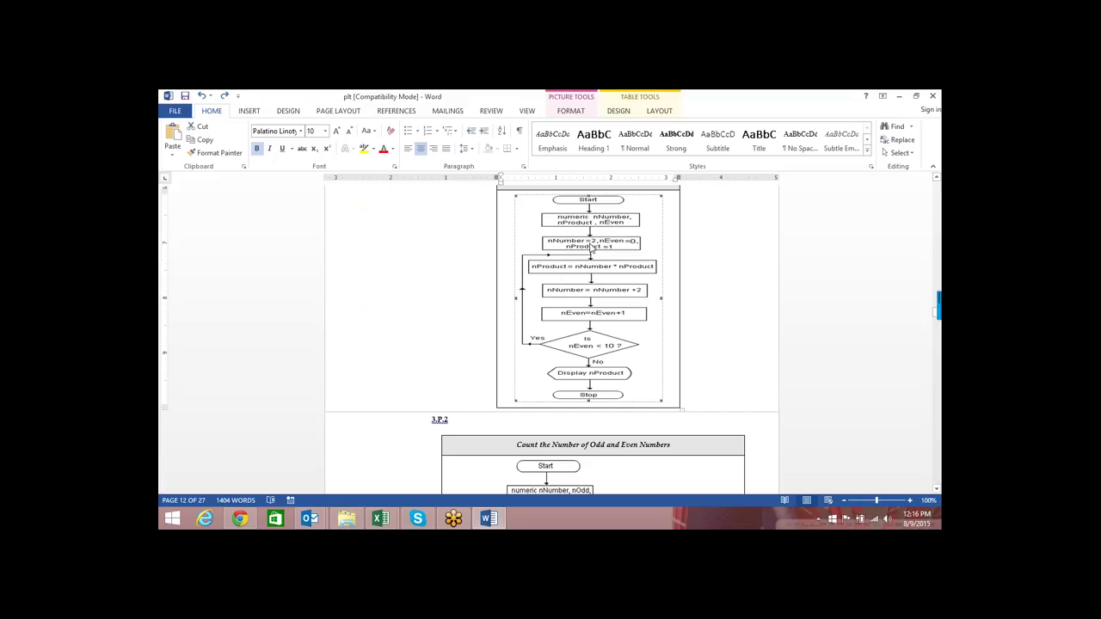
{"action": "key", "text": "alt+Tab"}
{"action": "type", "text": "2"}
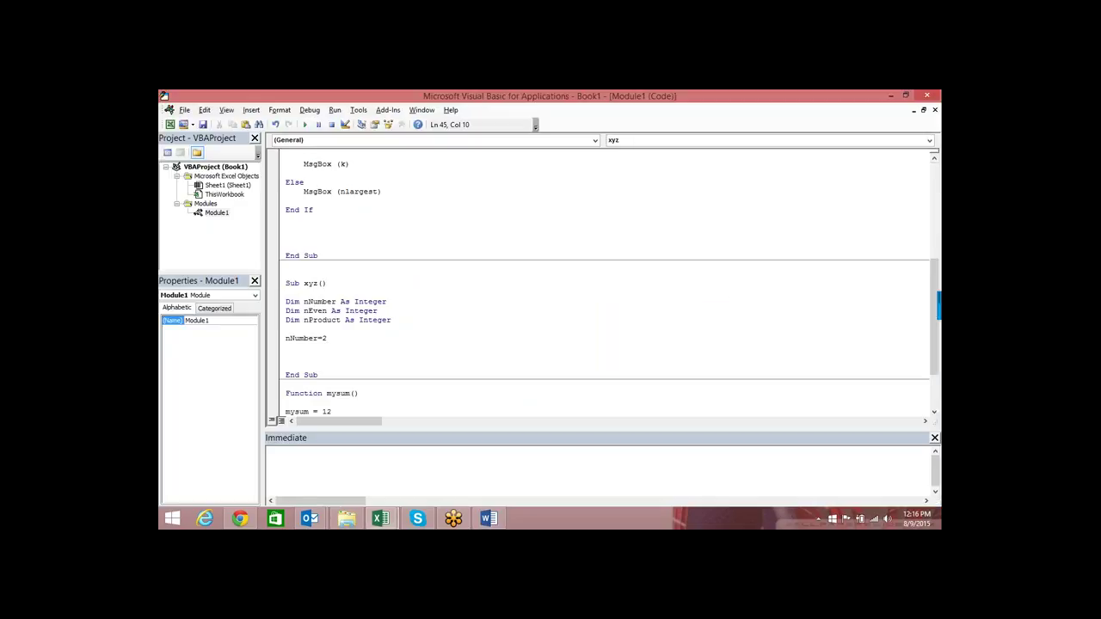
{"action": "key", "text": "Return"}
{"action": "type", "text": "n"}
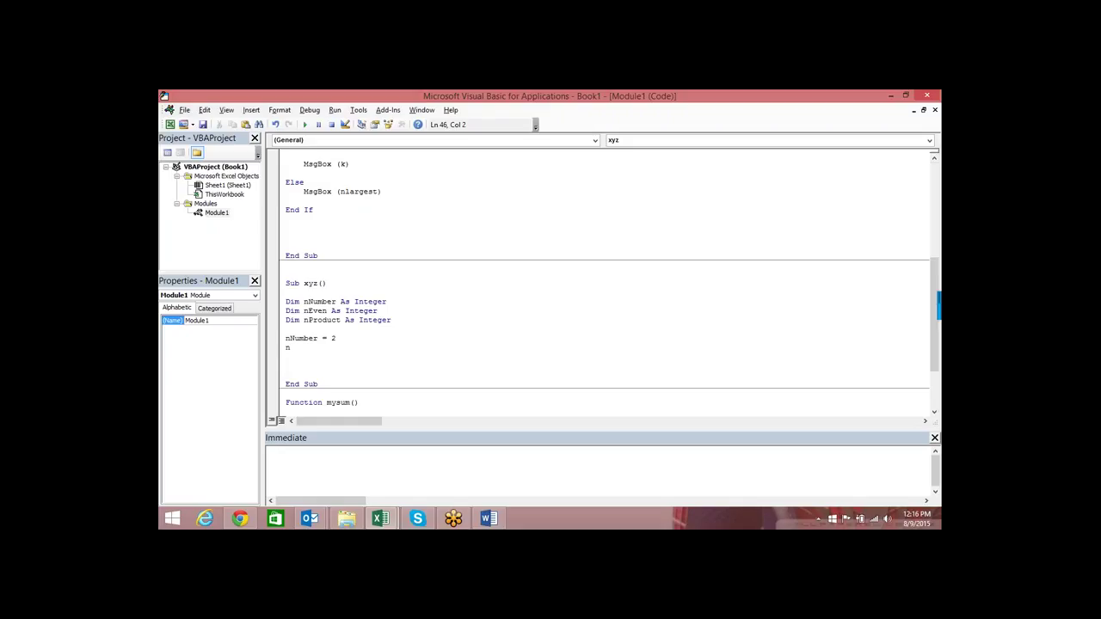
{"action": "type", "text": "Even="}
{"action": "type", "text": "0"}
{"action": "key", "text": "Return"}
Step: Add the line nProduct = 1 after nEven = 0
{"action": "key", "text": "alt+Tab"}
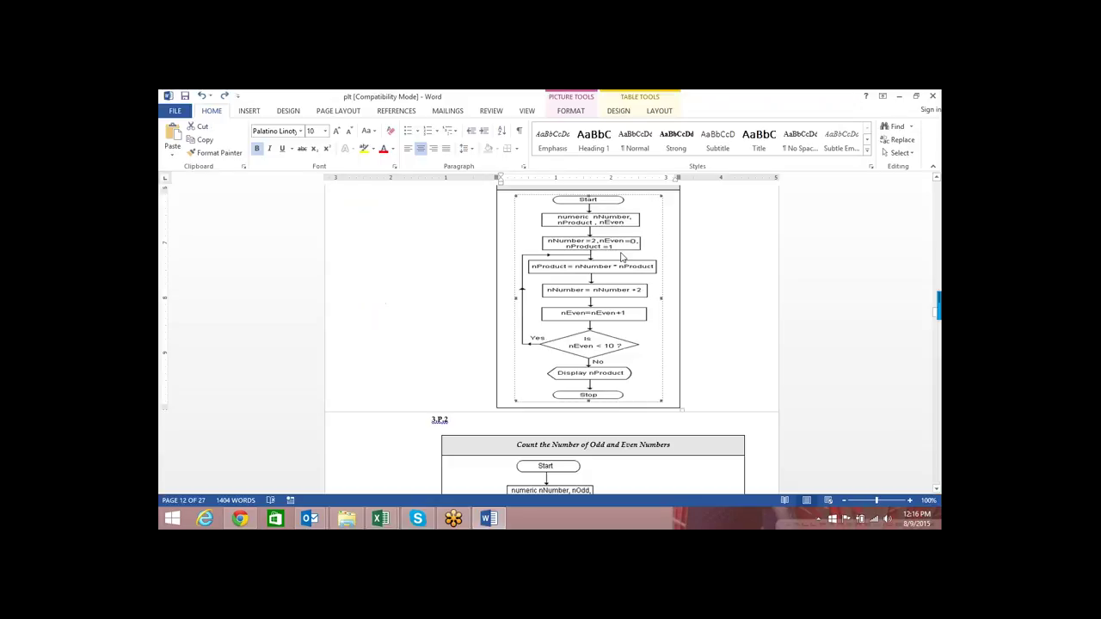
{"action": "key", "text": "alt+Tab"}
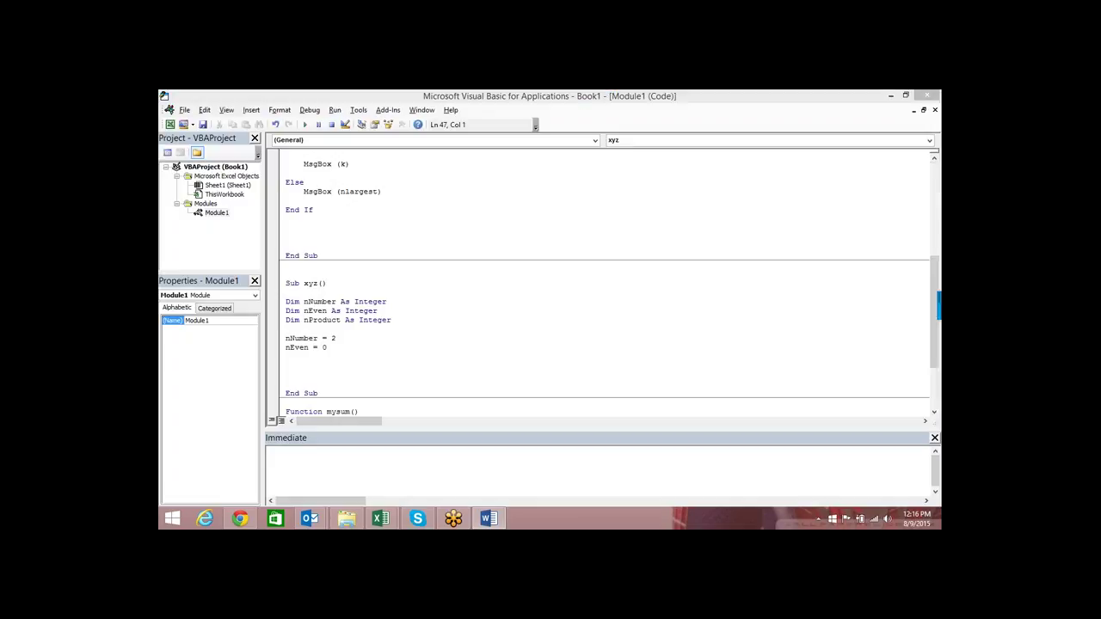
{"action": "type", "text": "NN"}
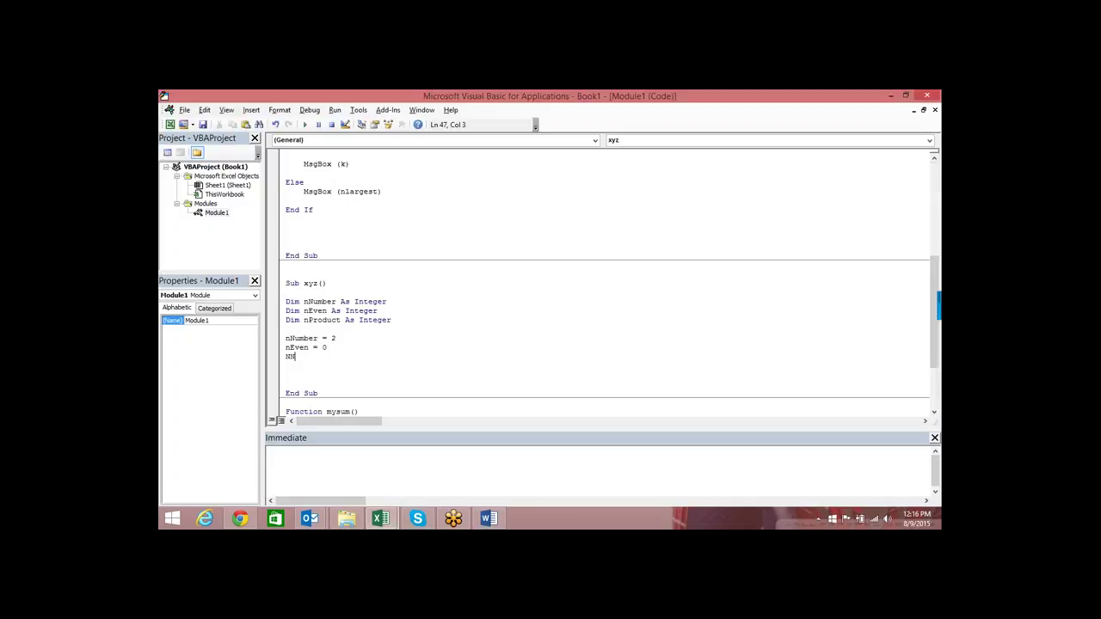
{"action": "key", "text": "BackSpace"}
{"action": "key", "text": "BackSpace"}
{"action": "type", "text": "nn"}
{"action": "key", "text": "BackSpace"}
{"action": "type", "text": "Prod"}
{"action": "type", "text": "uct"}
{"action": "type", "text": "=1"}
{"action": "key", "text": "Return"}
{"action": "scroll", "coordinate": [617, 254], "scroll_direction": "down", "scroll_amount": 1}
{"action": "scroll", "coordinate": [617, 254], "scroll_direction": "down", "scroll_amount": 1}
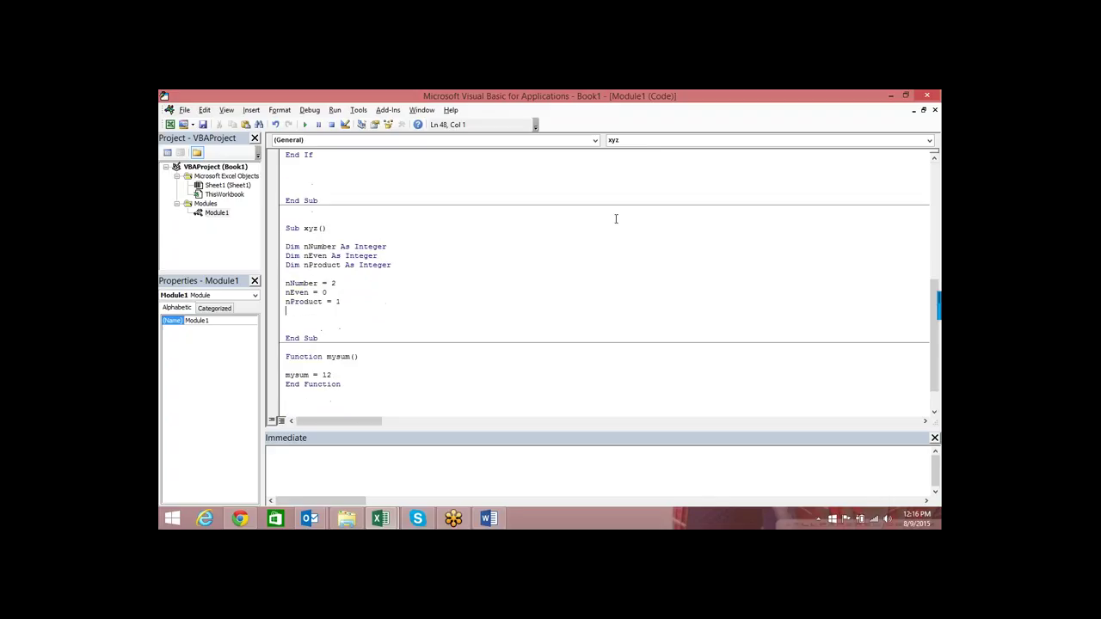
{"action": "left_click", "coordinate": [359, 302]}
Step: Add a blank line in Sub xyz and check the Word flowchart's loop structure
{"action": "key", "text": "Return"}
{"action": "key", "text": "Return"}
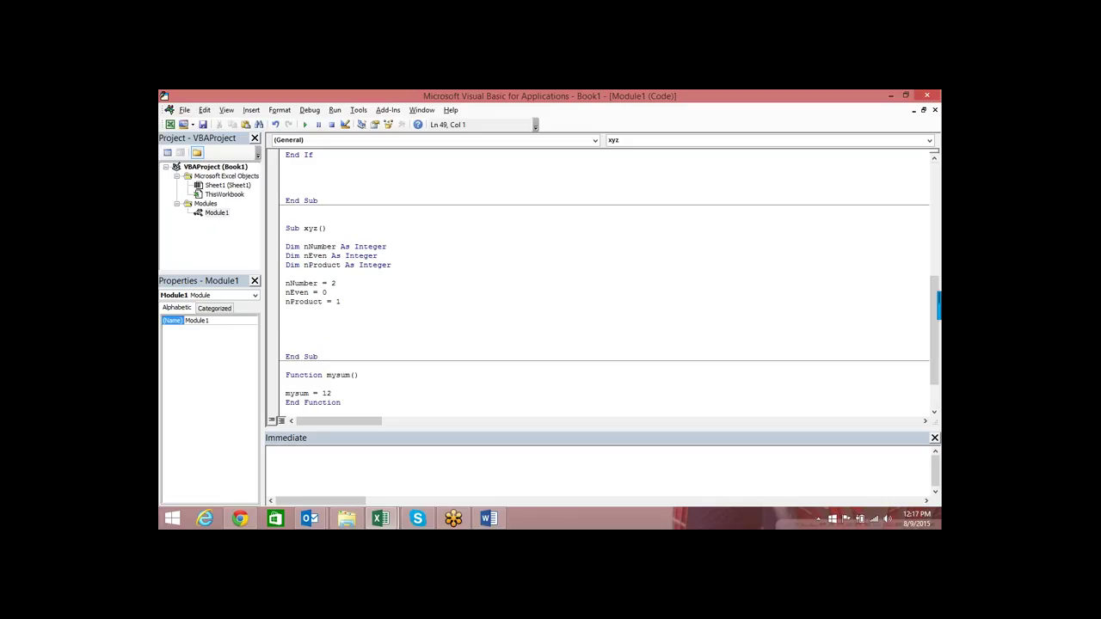
{"action": "type", "text": "Wh"}
{"action": "type", "text": "il"}
{"action": "key", "text": "BackSpace"}
{"action": "key", "text": "BackSpace"}
{"action": "key", "text": "BackSpace"}
{"action": "key", "text": "BackSpace"}
{"action": "key", "text": "alt+Tab"}
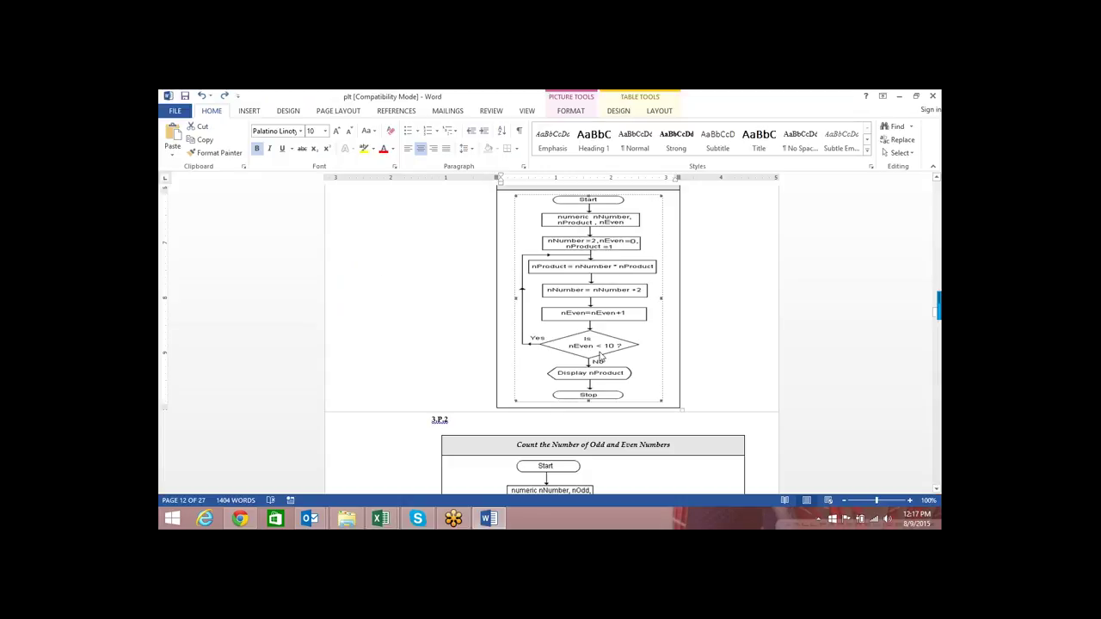
{"action": "key", "text": "alt+Tab"}
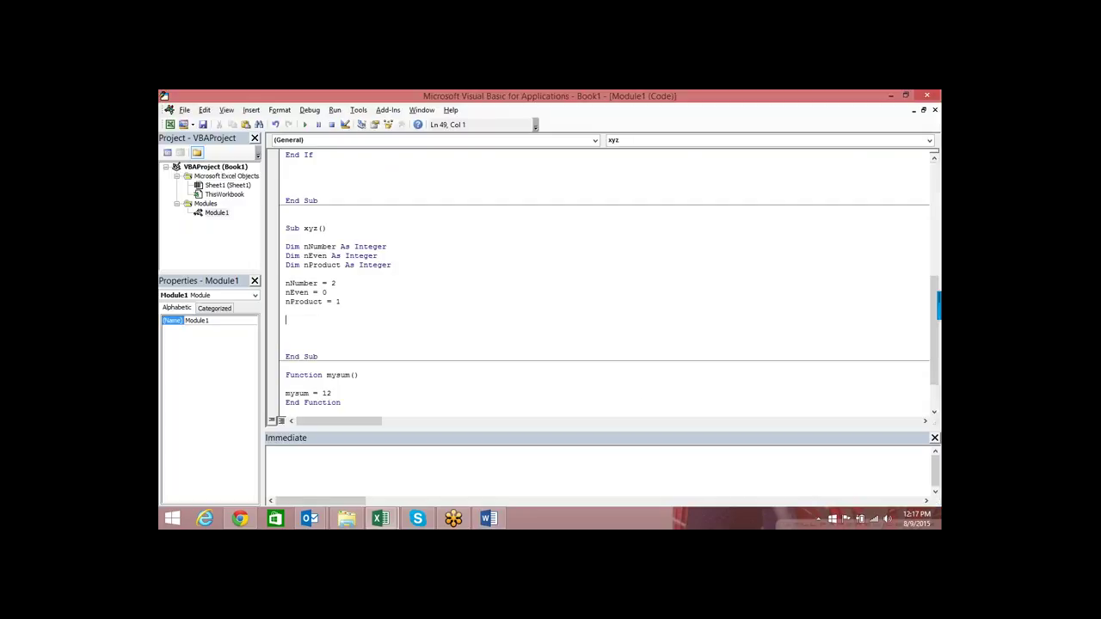
{"action": "key", "text": "alt+Tab"}
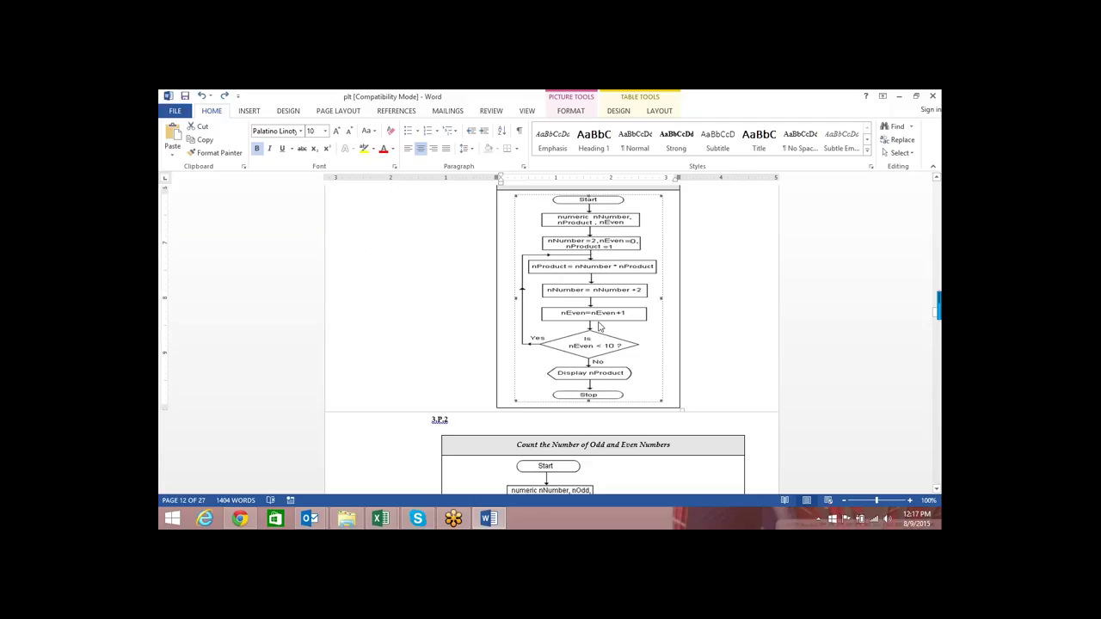
{"action": "key", "text": "alt+Tab"}
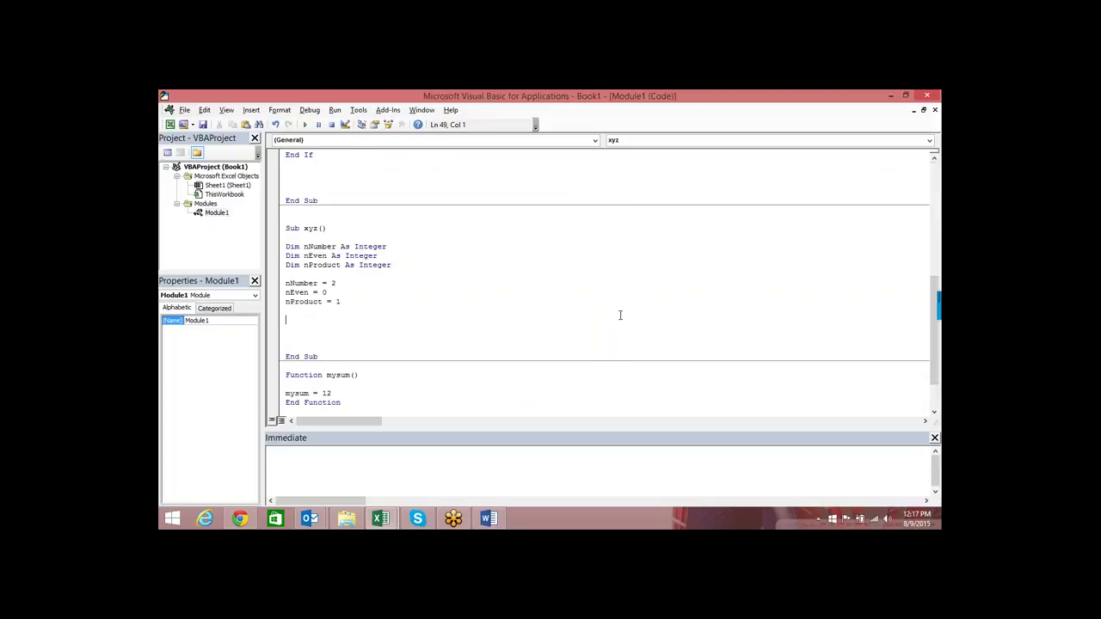
{"action": "key", "text": "alt+Tab"}
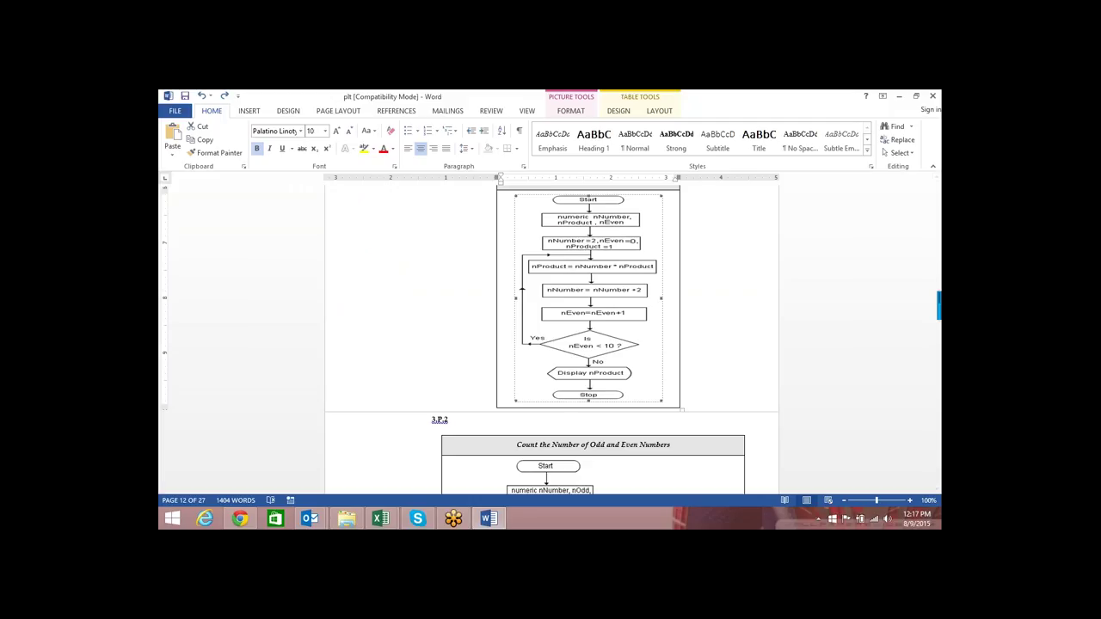
{"action": "key", "text": "alt+Tab"}
Step: Write a Do … Loop While nEven < 10 block with blank lines inside it
{"action": "type", "text": "do"}
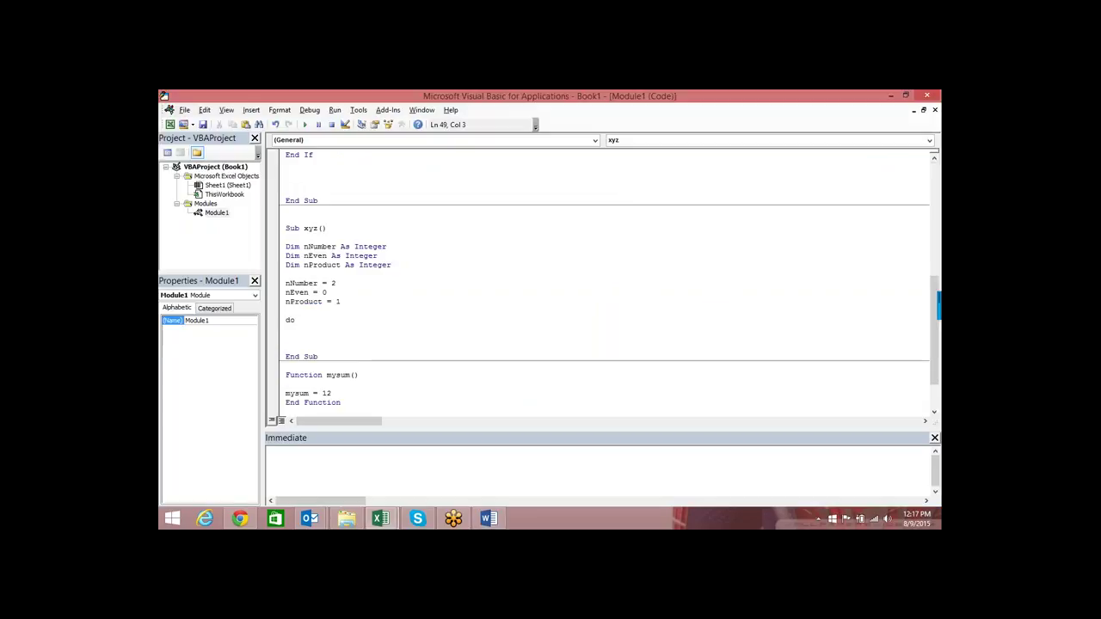
{"action": "key", "text": "Return"}
{"action": "key", "text": "Return"}
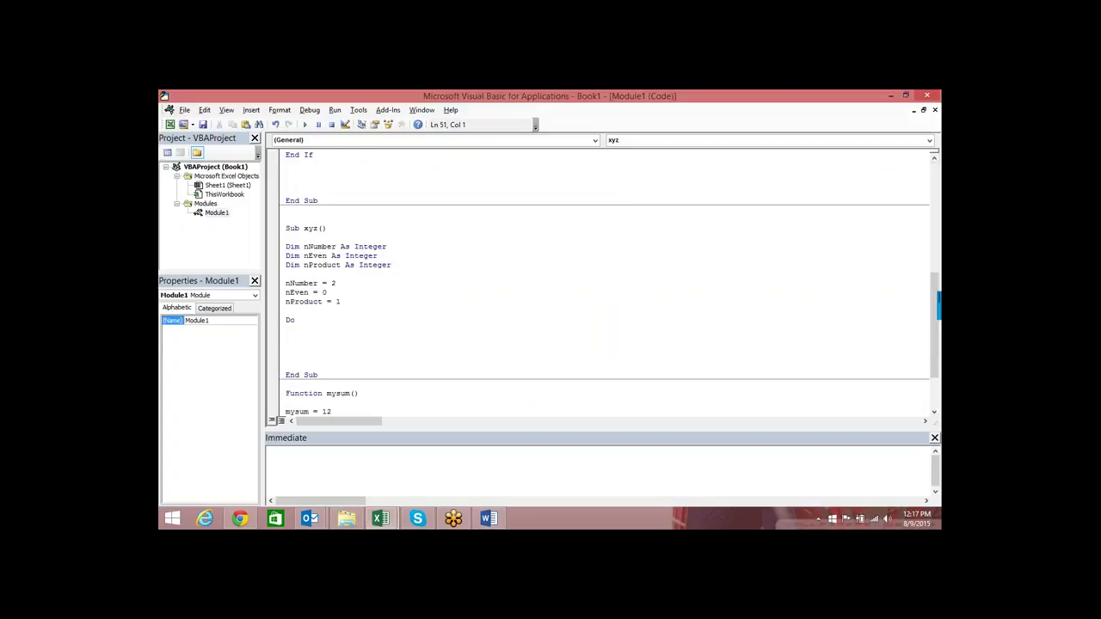
{"action": "type", "text": "Loo"}
{"action": "type", "text": "p "}
{"action": "type", "text": "W"}
{"action": "type", "text": "hile"}
{"action": "key", "text": "alt+Tab"}
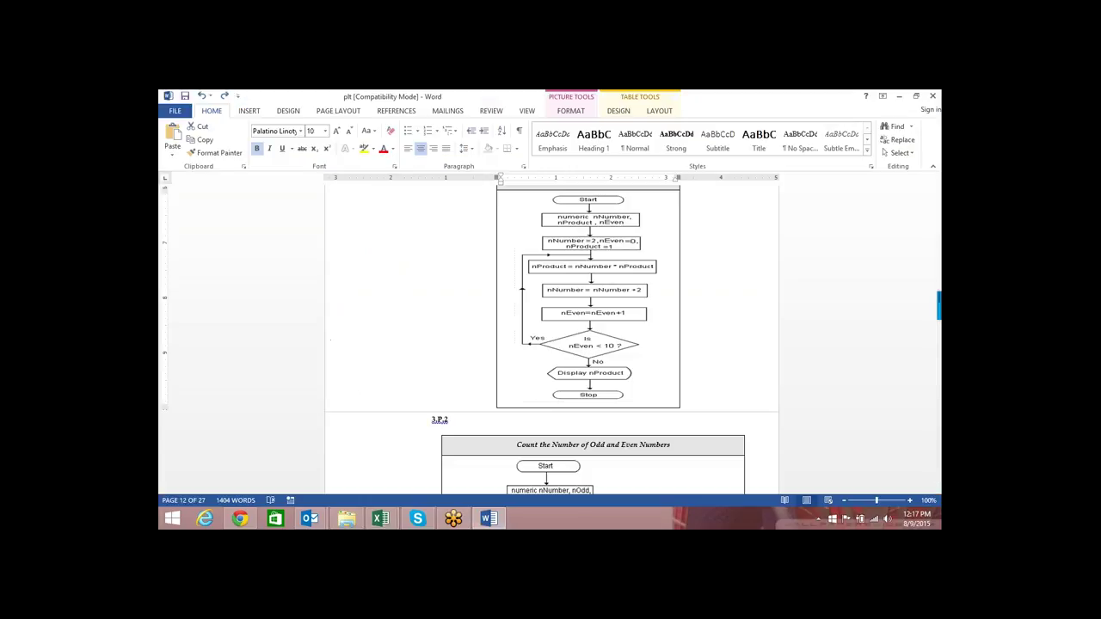
{"action": "key", "text": "alt+Tab"}
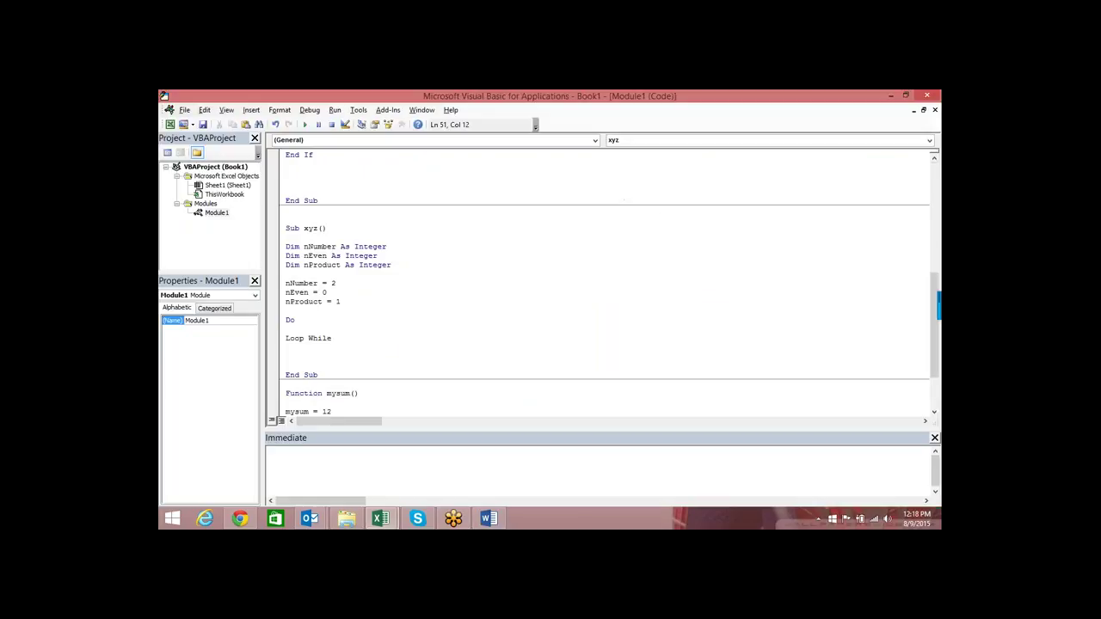
{"action": "type", "text": "n"}
{"action": "type", "text": "neven"}
{"action": "type", "text": "<10"}
{"action": "key", "text": "Up"}
{"action": "key", "text": "Up"}
{"action": "key", "text": "Return"}
{"action": "key", "text": "Return"}
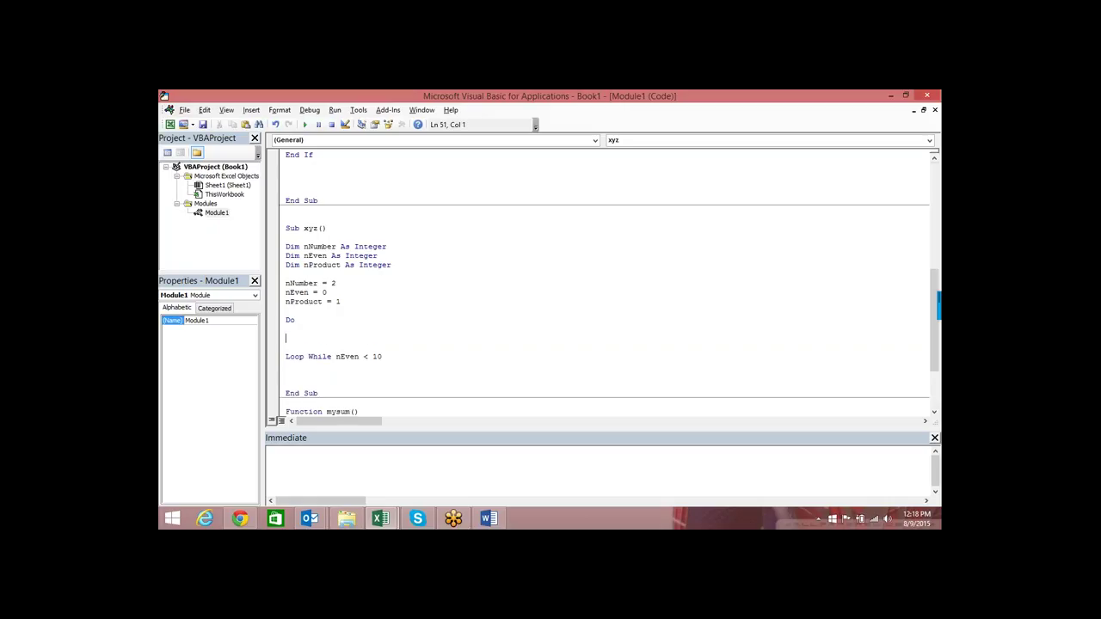
Step: Write nProduct = nNumber * nProduct as the first statement inside the Do loop
{"action": "left_click", "coordinate": [298, 314]}
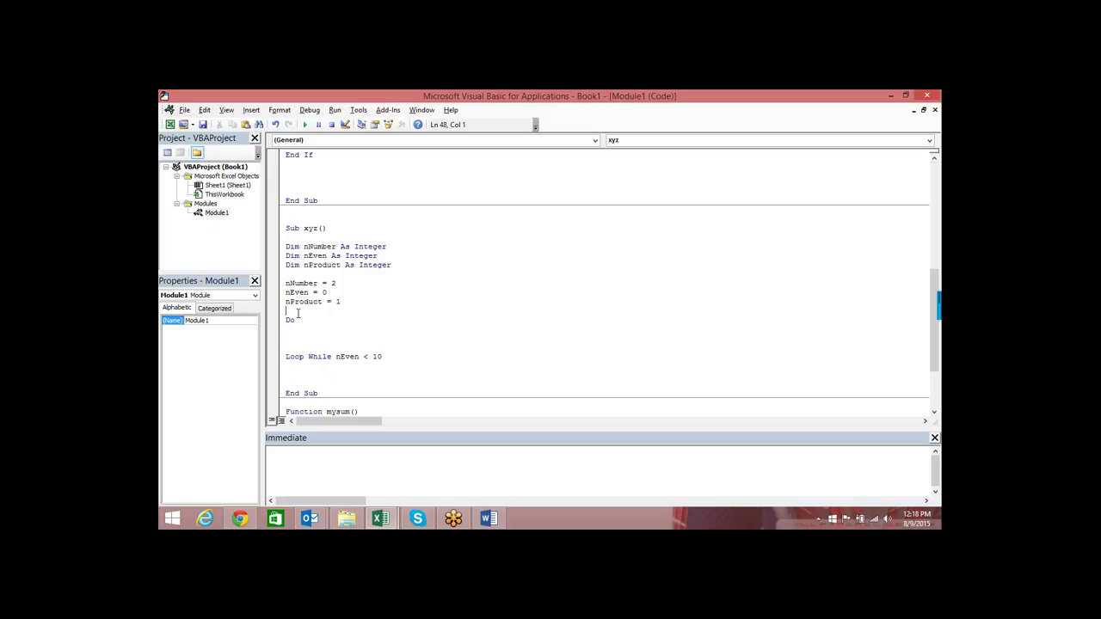
{"action": "left_click", "coordinate": [344, 356]}
{"action": "left_click", "coordinate": [335, 323]}
{"action": "left_click", "coordinate": [330, 328]}
{"action": "key", "text": "alt+Tab"}
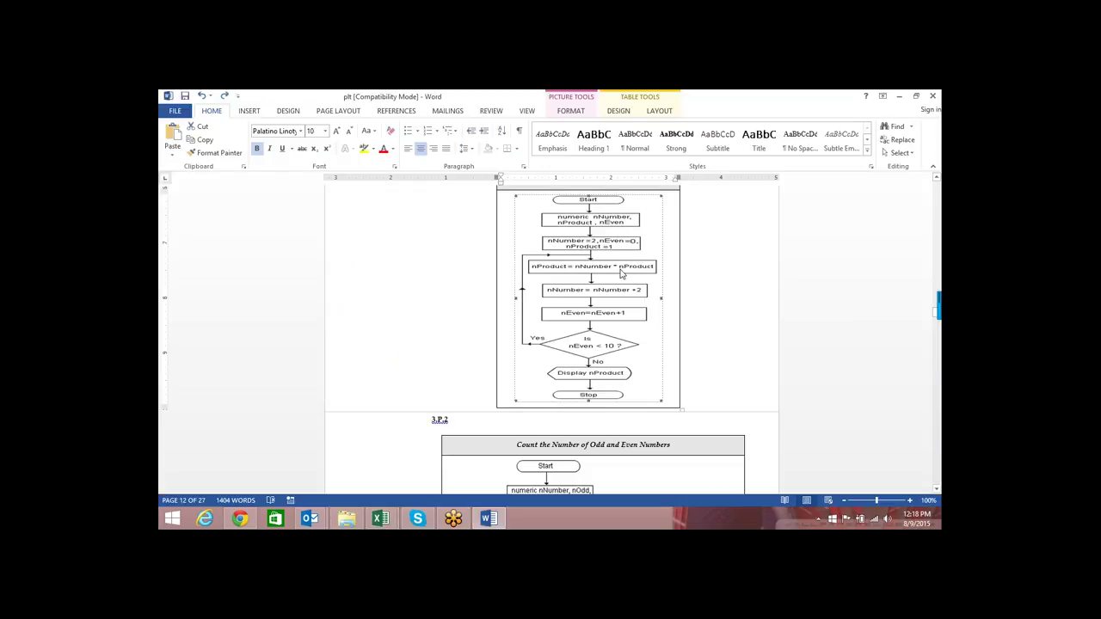
{"action": "key", "text": "alt+Tab"}
{"action": "type", "text": "nprod"}
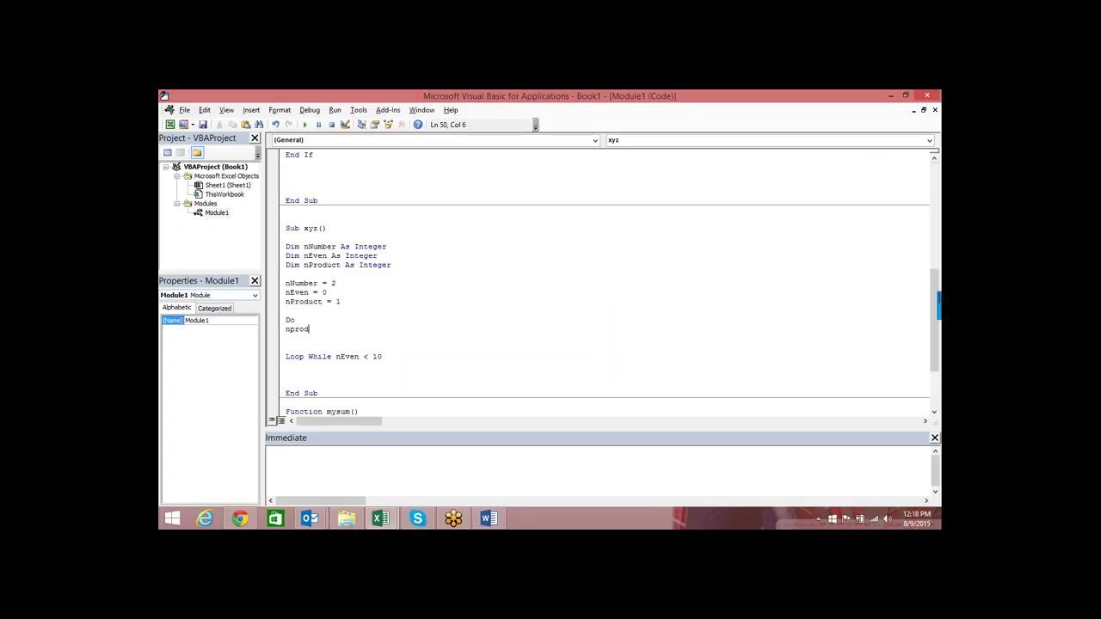
{"action": "type", "text": "uct="}
{"action": "key", "text": "alt+Tab"}
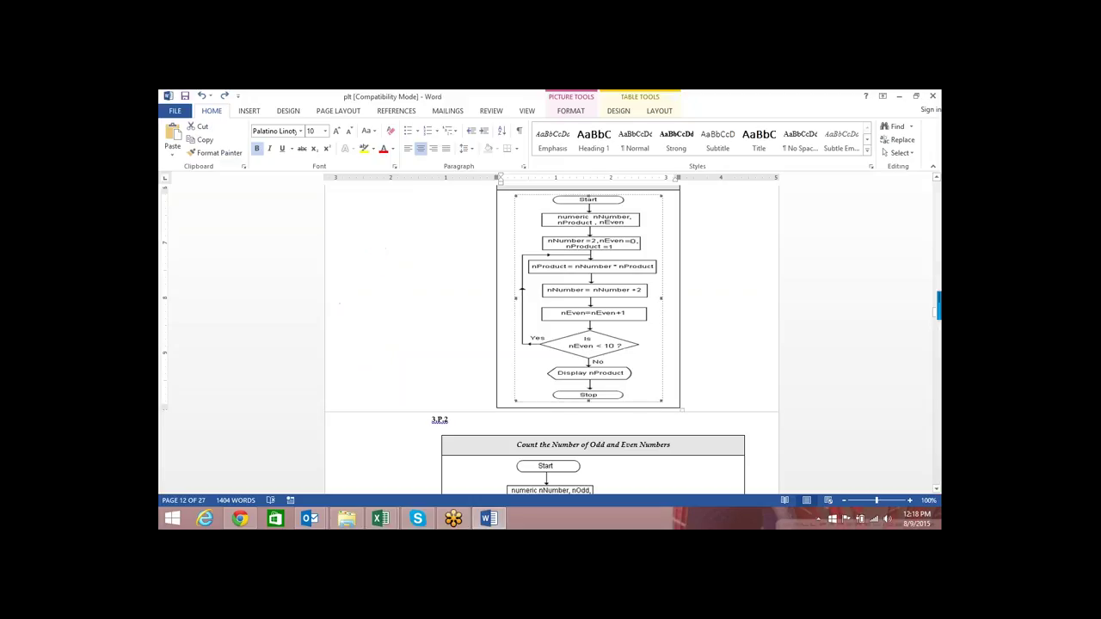
{"action": "key", "text": "alt+Tab"}
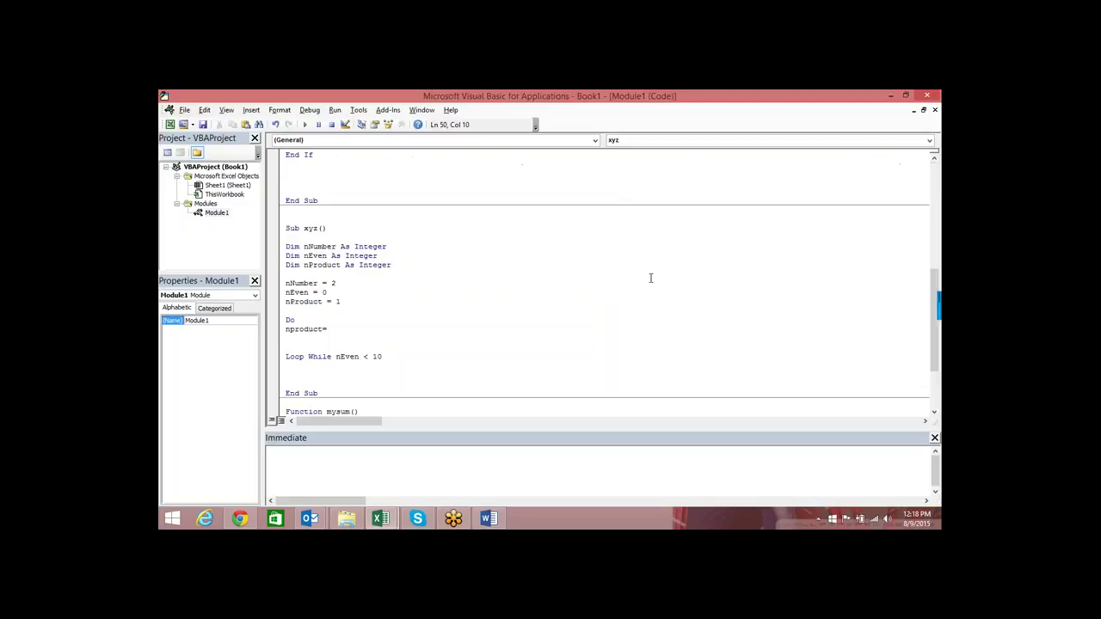
{"action": "type", "text": "nn"}
{"action": "type", "text": "umber"}
{"action": "type", "text": "npro"}
{"action": "type", "text": "duct"}
{"action": "key", "text": "Return"}
Step: Add nNumber = nNumber + 2 and nEven = nEven + 1, separated by a blank line
{"action": "key", "text": "alt+Tab"}
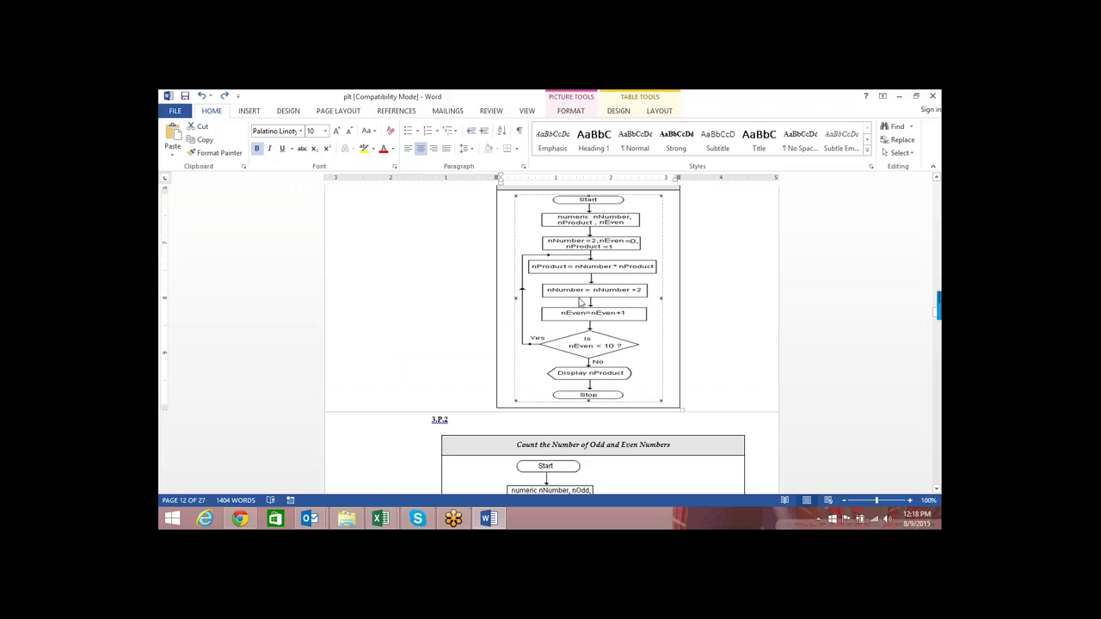
{"action": "key", "text": "alt+Tab"}
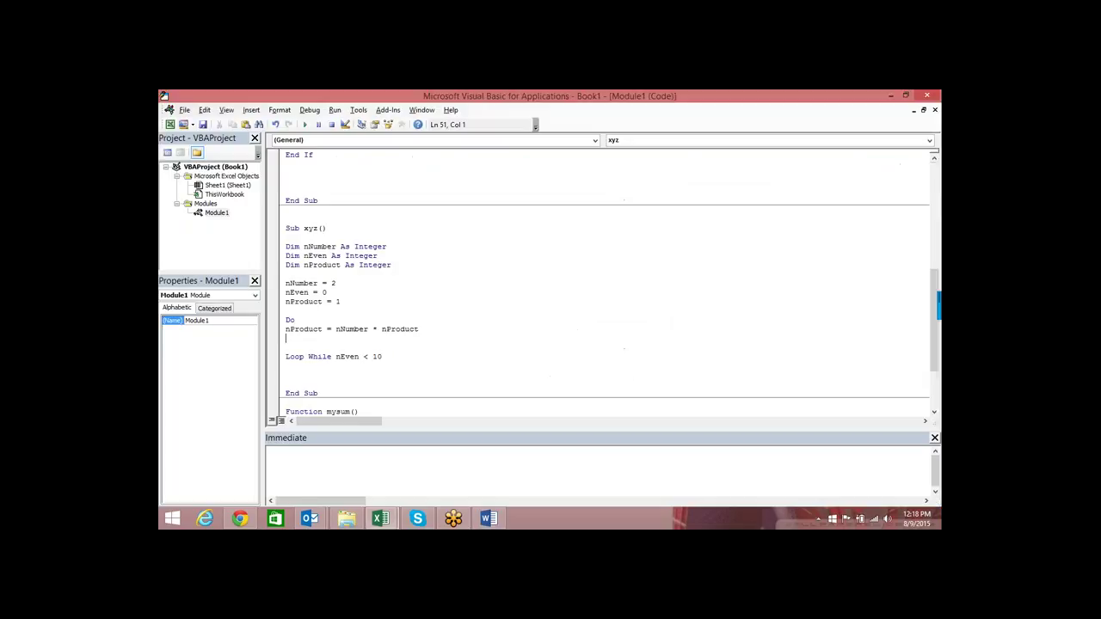
{"action": "type", "text": "nnum"}
{"action": "type", "text": "ber=n"}
{"action": "type", "text": "numbe"}
{"action": "type", "text": "r+2"}
{"action": "left_click", "coordinate": [287, 347]}
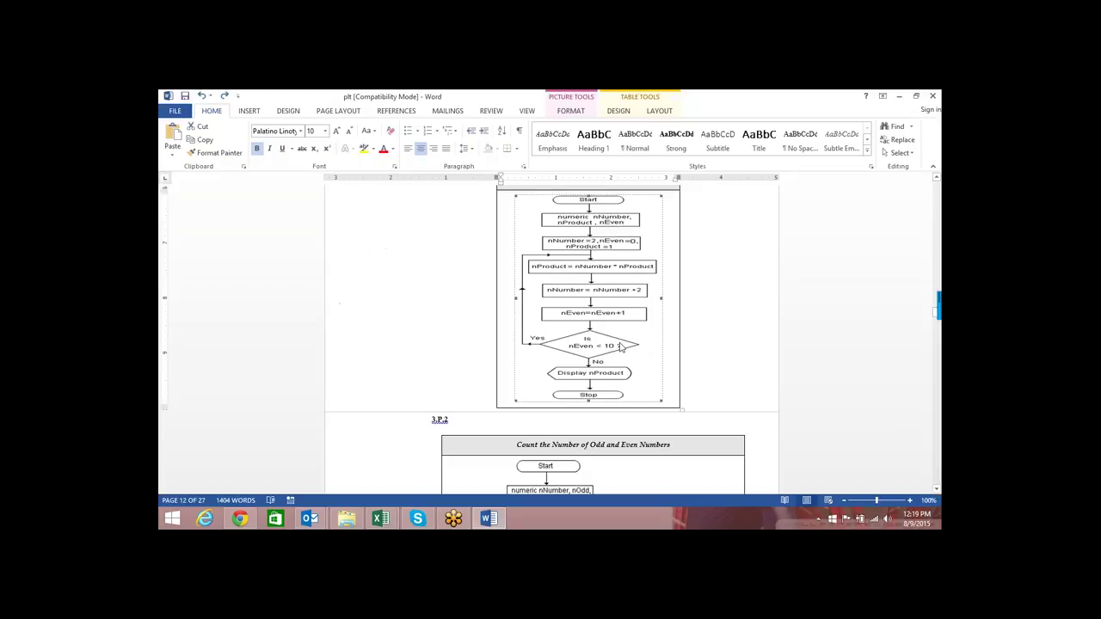
{"action": "key", "text": "Return"}
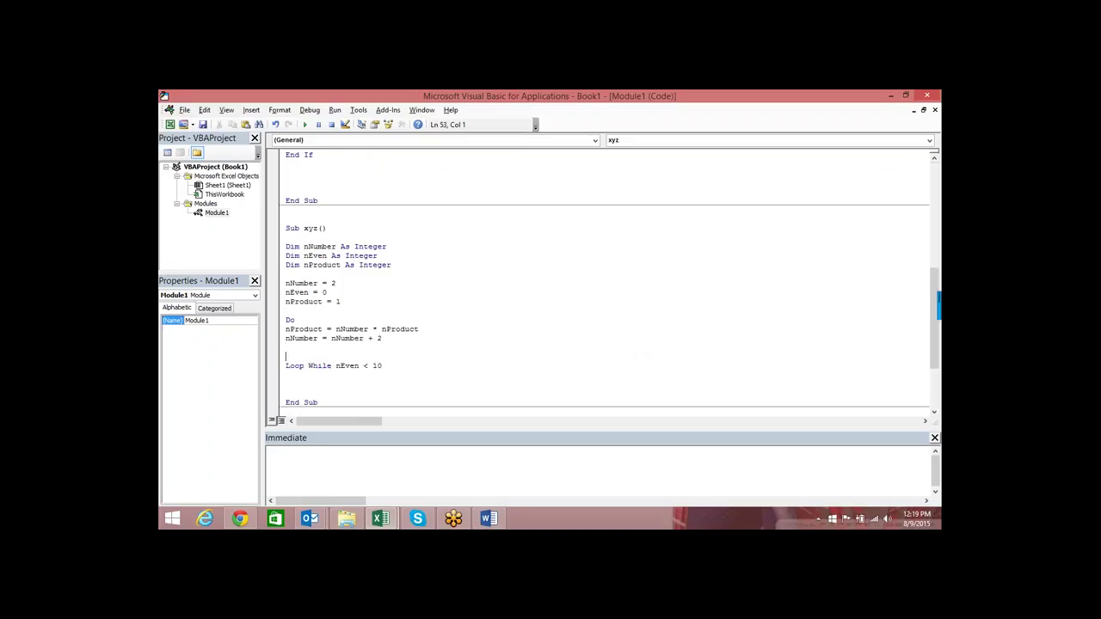
{"action": "type", "text": "neven"}
{"action": "type", "text": "=ne"}
{"action": "type", "text": "ven"}
{"action": "type", "text": "+1"}
{"action": "key", "text": "Down"}
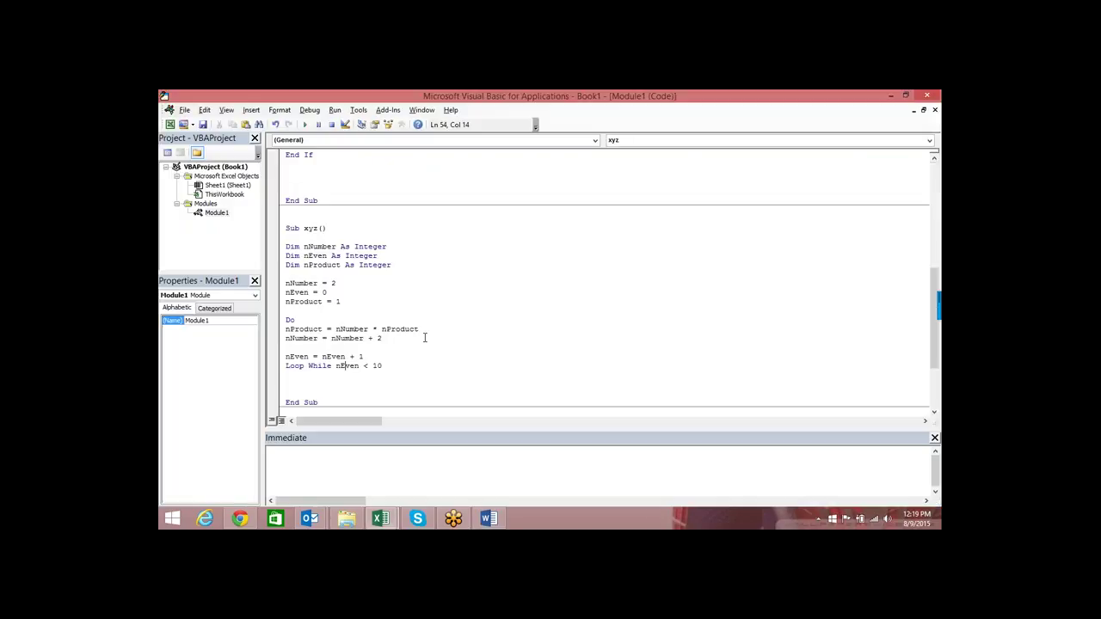
{"action": "left_click", "coordinate": [417, 338]}
{"action": "left_click", "coordinate": [427, 330]}
{"action": "key", "text": "Return"}
{"action": "scroll", "coordinate": [504, 302], "scroll_direction": "down", "scroll_amount": 4}
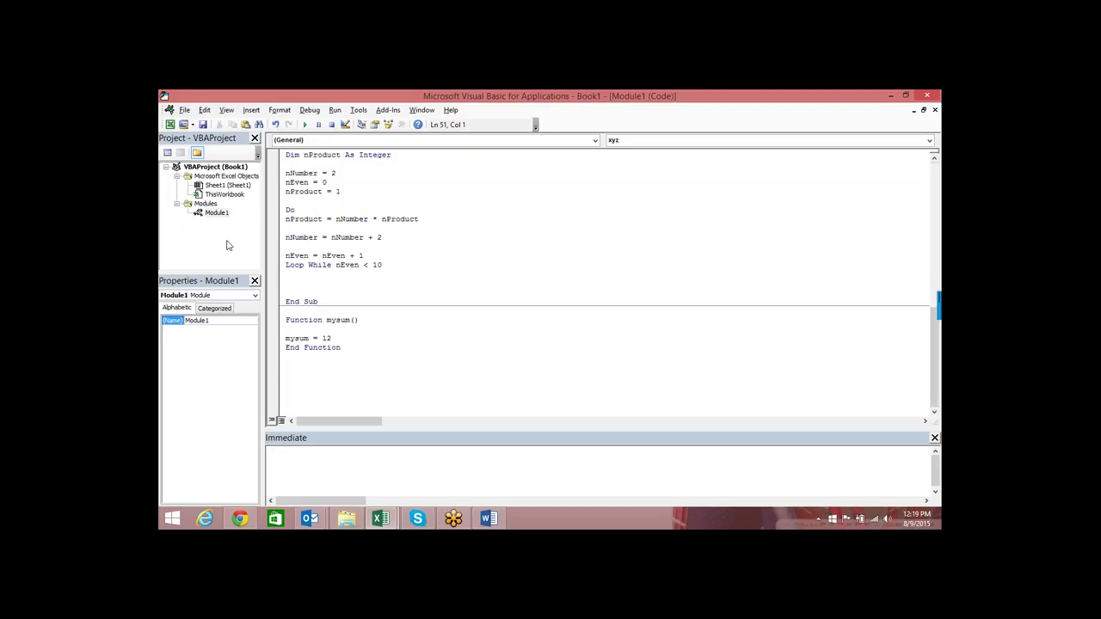
Step: Select the nNumber and nEven update lines inside the loop to review them
{"action": "left_click_drag", "start_coordinate": [384, 237], "coordinate": [358, 239]}
{"action": "left_click", "coordinate": [357, 242]}
{"action": "left_click_drag", "start_coordinate": [301, 225], "coordinate": [372, 255]}
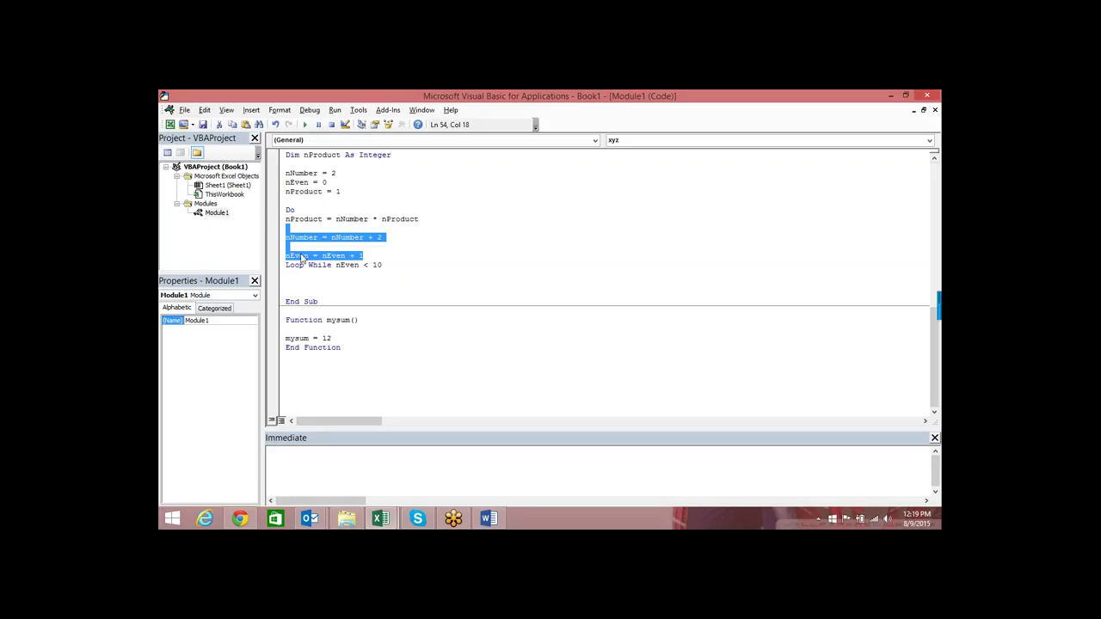
{"action": "left_click", "coordinate": [338, 278]}
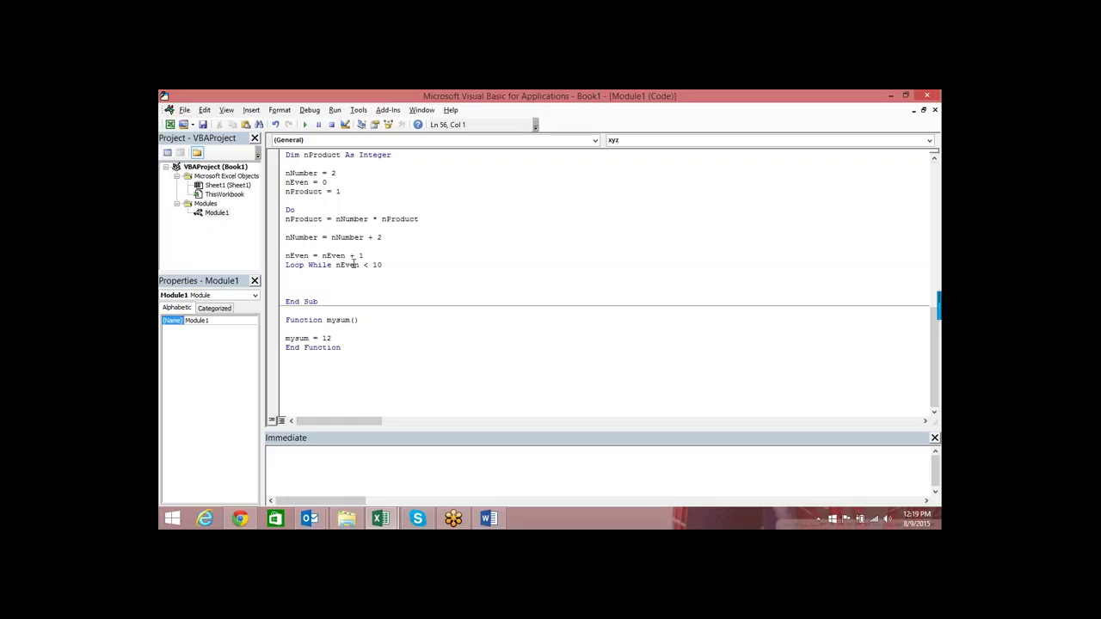
{"action": "left_click", "coordinate": [355, 219]}
Step: Add MsgBox nProduct after the loop and place the cursor inside Sub xyz
{"action": "left_click", "coordinate": [359, 283]}
{"action": "type", "text": "msgbox"}
{"action": "type", "text": " nprod"}
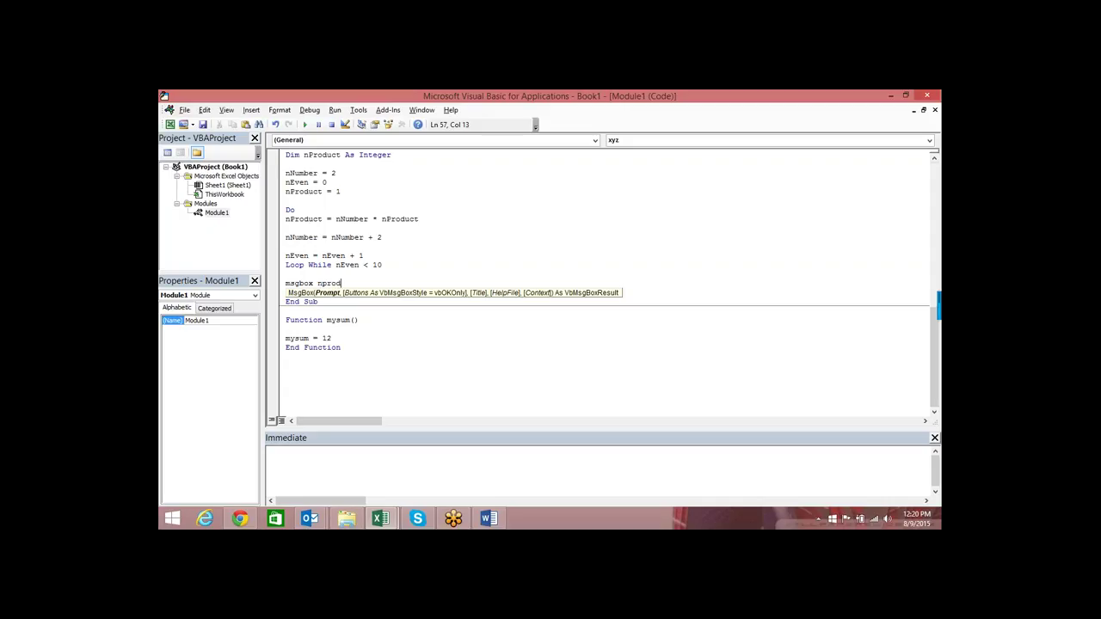
{"action": "type", "text": "uct"}
{"action": "key", "text": "Return"}
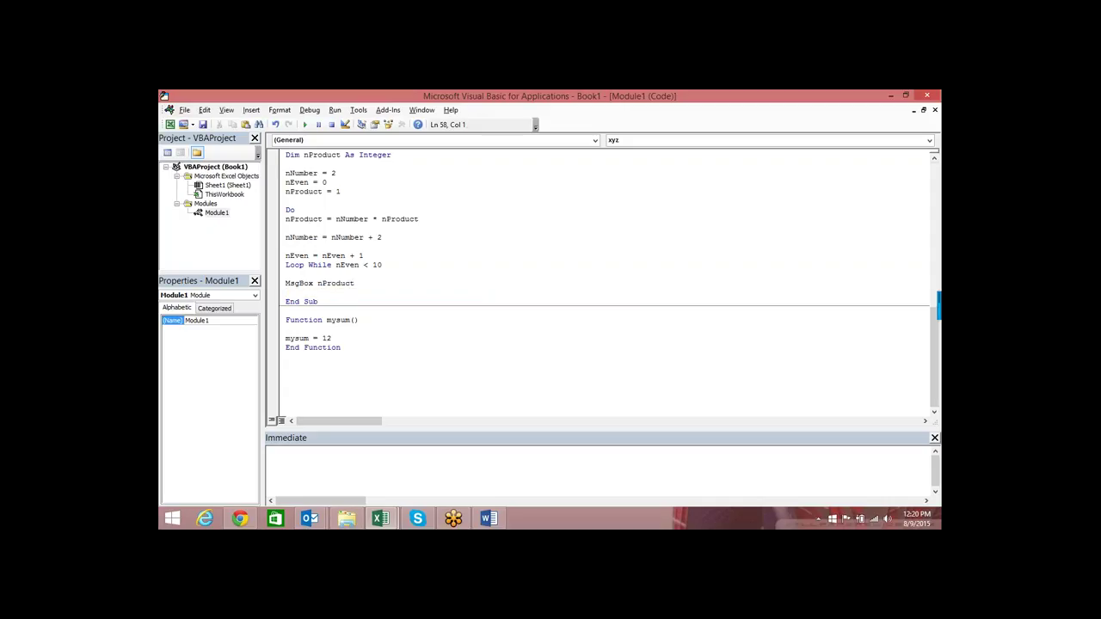
{"action": "scroll", "coordinate": [491, 304], "scroll_direction": "up", "scroll_amount": 3}
{"action": "scroll", "coordinate": [499, 285], "scroll_direction": "down", "scroll_amount": 1}
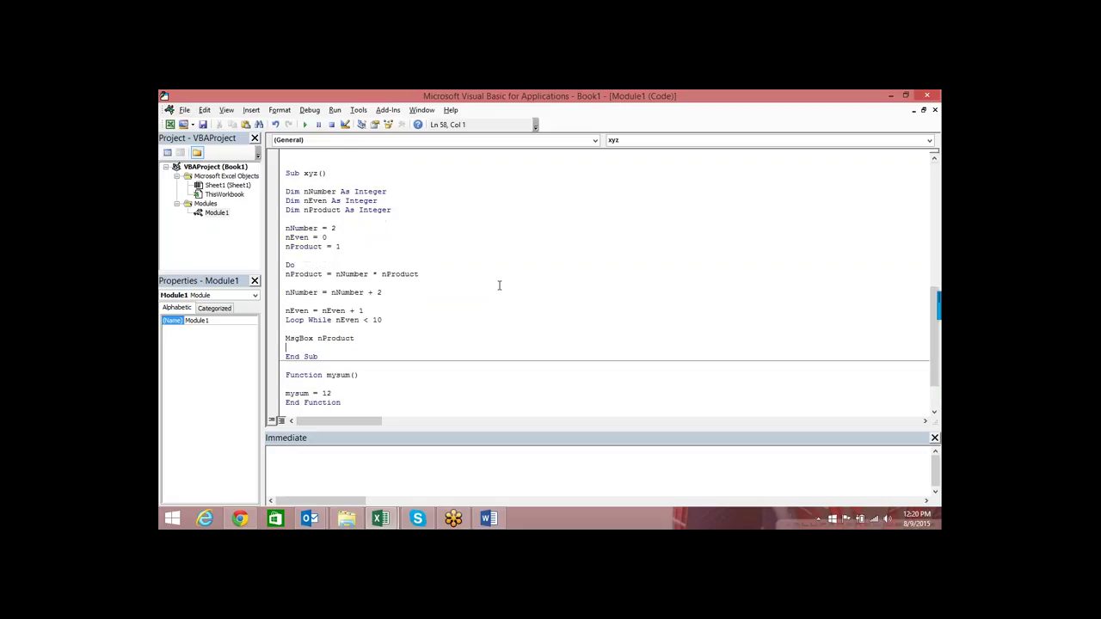
{"action": "left_click", "coordinate": [424, 217]}
Step: Step into Sub xyz with F8, confirming nNumber is 2 and nProduct is 1
{"action": "key", "text": "F8"}
{"action": "key", "text": "F8"}
{"action": "key", "text": "F8"}
{"action": "key", "text": "F8"}
{"action": "key", "text": "F8"}
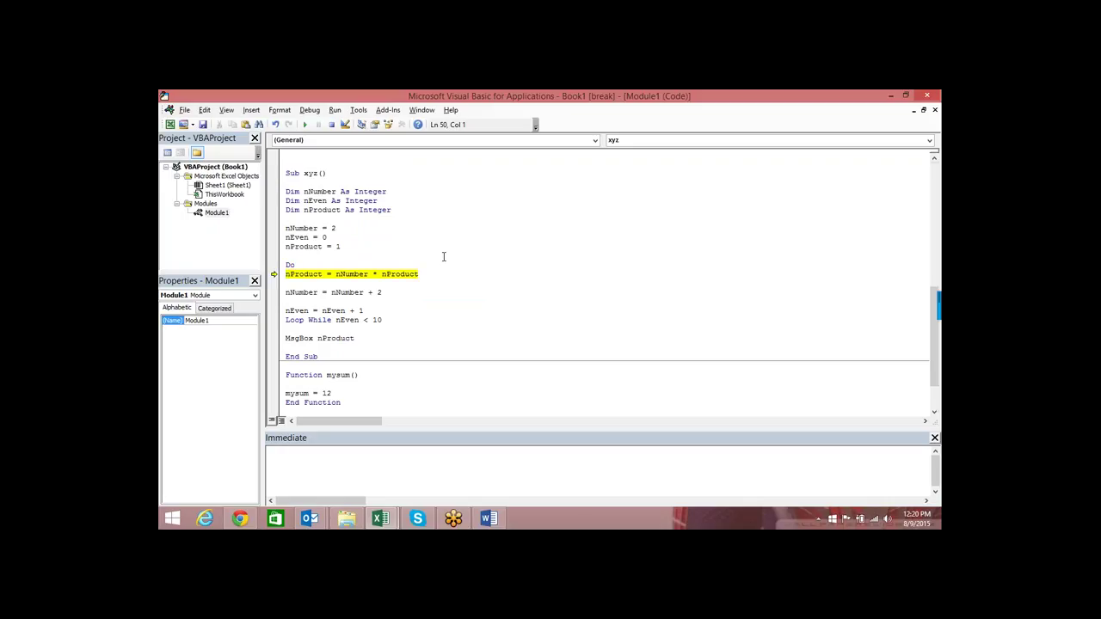
{"action": "mouse_move", "coordinate": [302, 271]}
{"action": "mouse_move", "coordinate": [357, 272]}
{"action": "mouse_move", "coordinate": [396, 272]}
Step: Show the Watches window and close the Immediate pane so Watches fills the width
{"action": "left_click", "coordinate": [226, 110]}
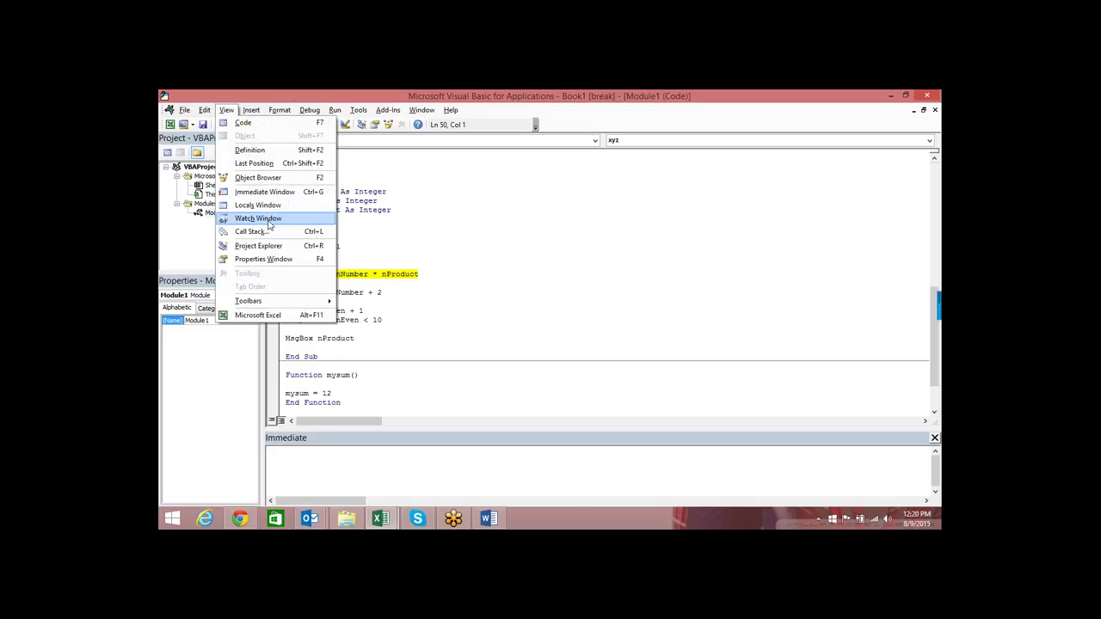
{"action": "left_click", "coordinate": [270, 223]}
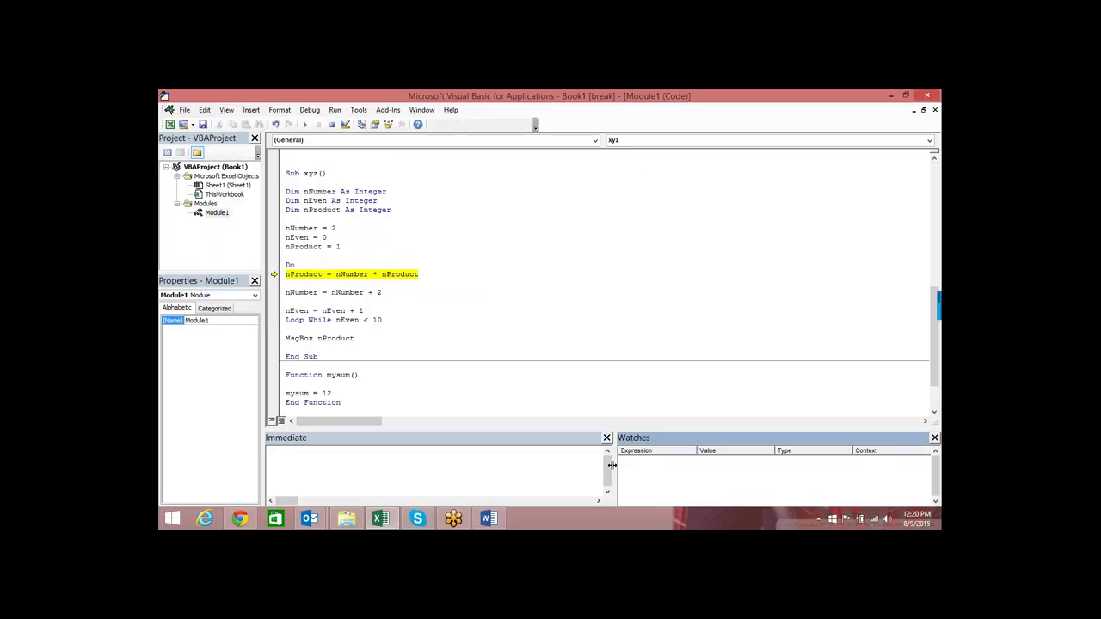
{"action": "left_click", "coordinate": [607, 438]}
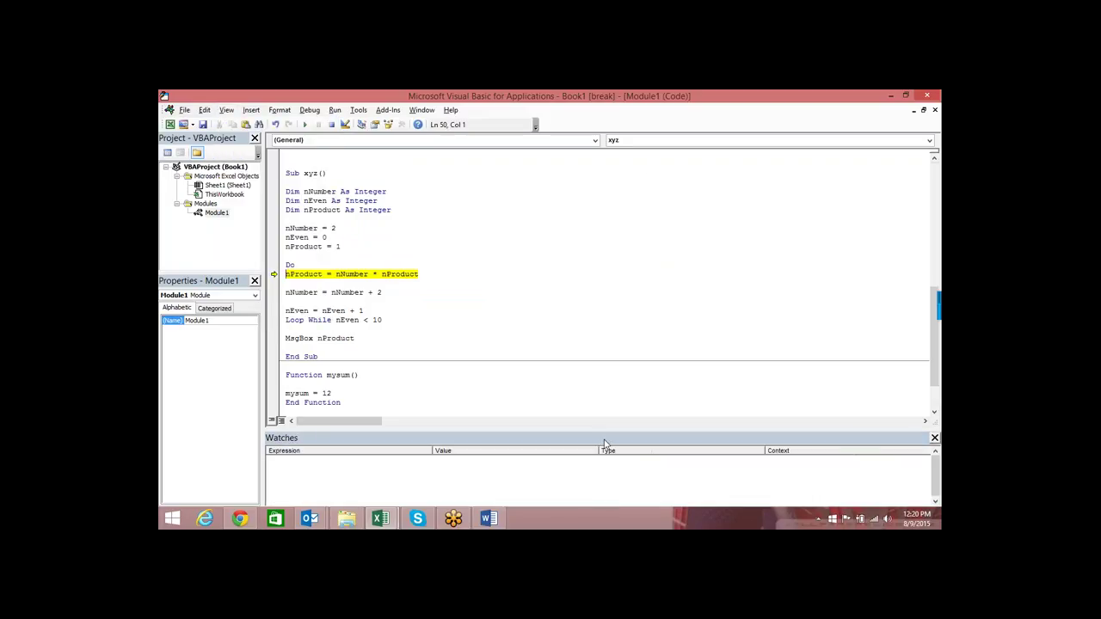
{"action": "left_click", "coordinate": [391, 472]}
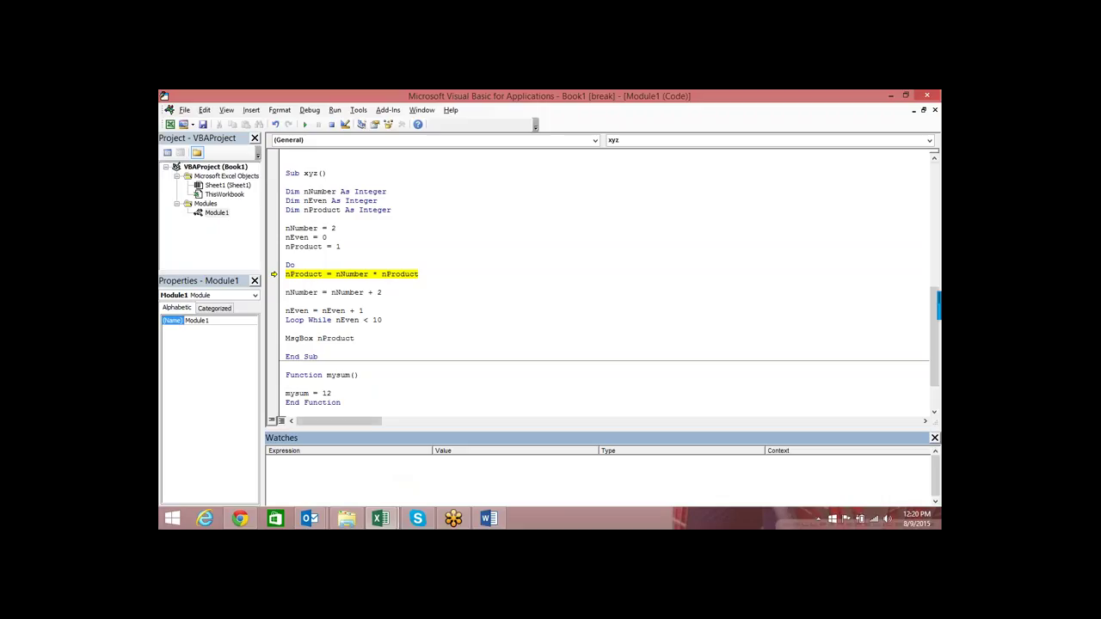
Step: Add watches on nProduct, nEven and nNumber from each variable's right-click menu
{"action": "left_click", "coordinate": [305, 273]}
{"action": "right_click", "coordinate": [307, 274]}
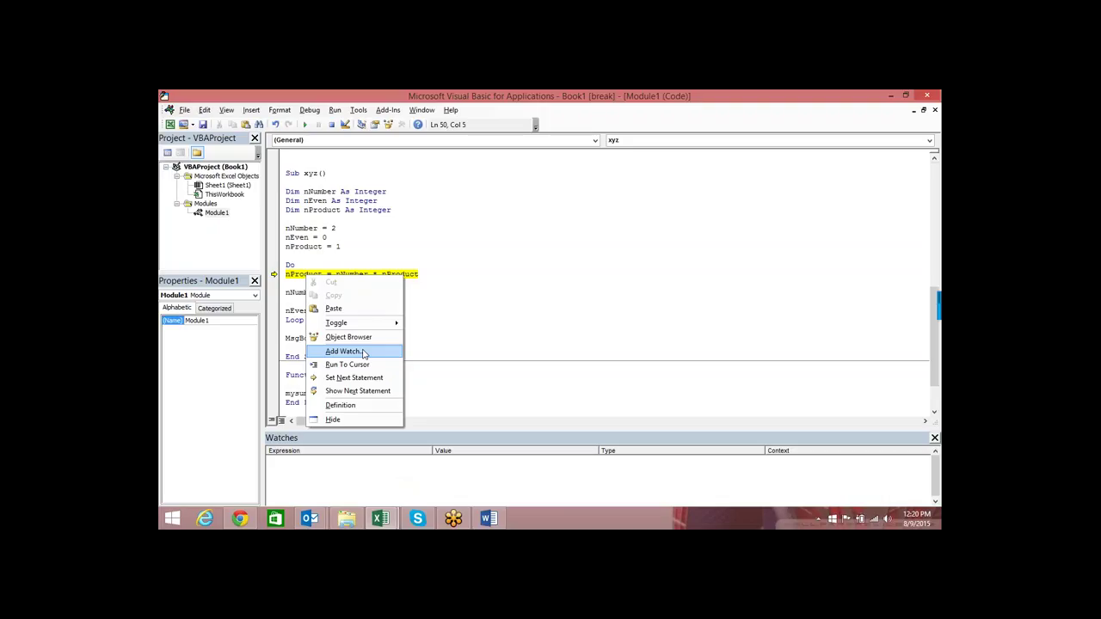
{"action": "left_click", "coordinate": [364, 352]}
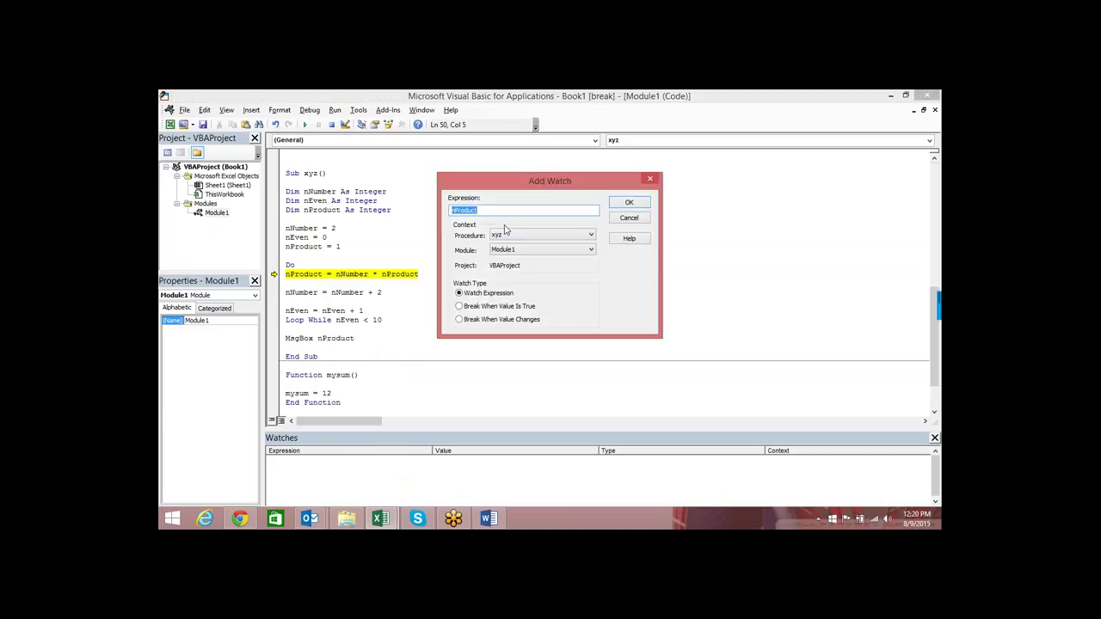
{"action": "left_click", "coordinate": [629, 203]}
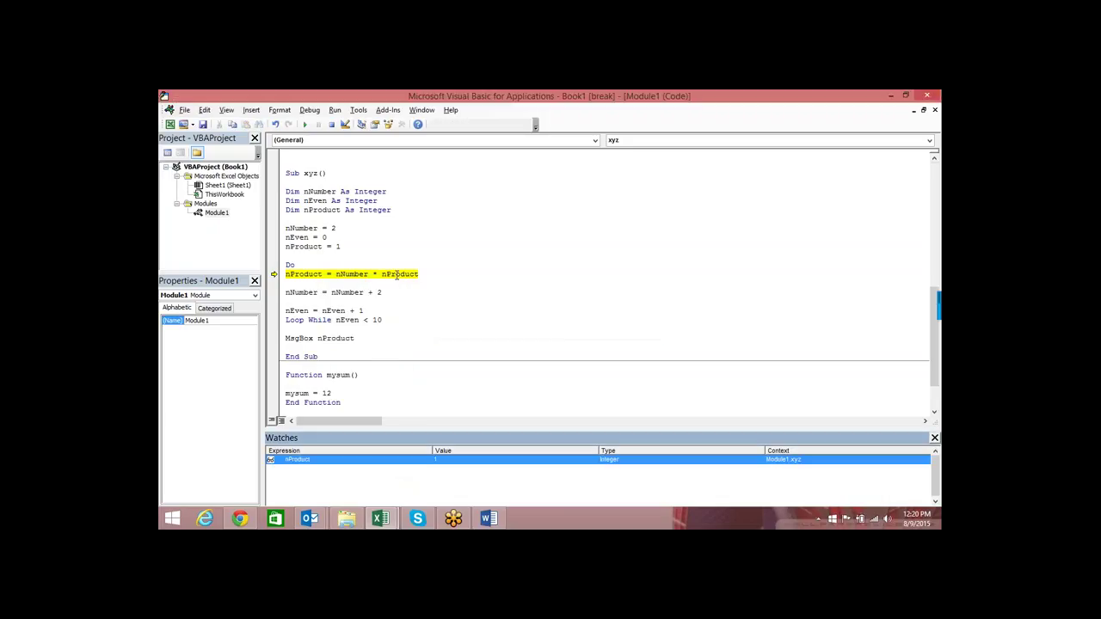
{"action": "left_click", "coordinate": [305, 246]}
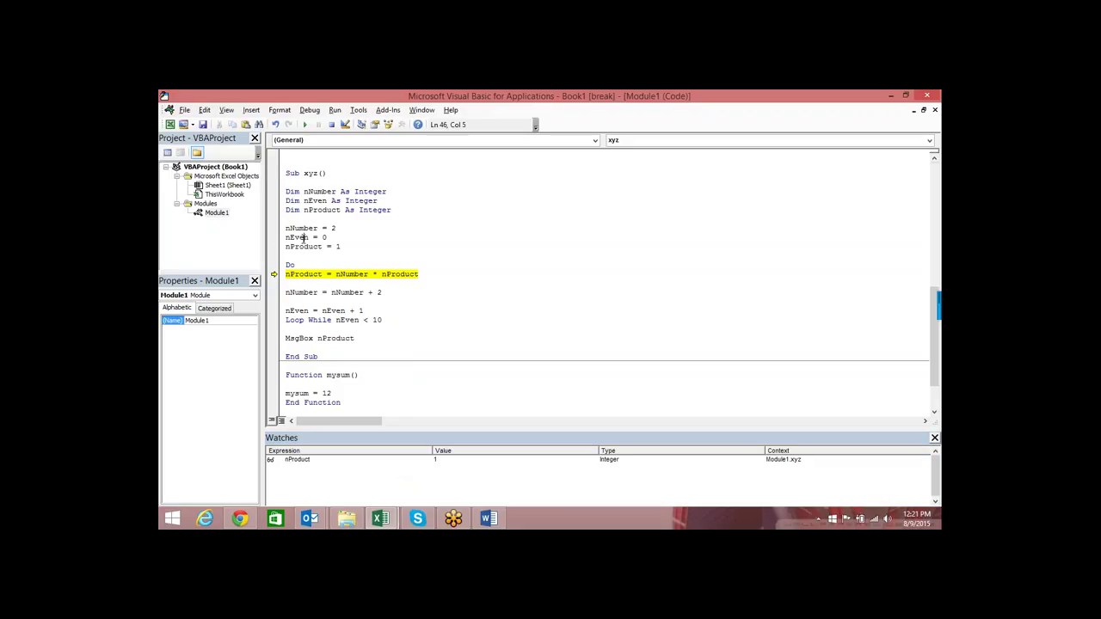
{"action": "right_click", "coordinate": [305, 244]}
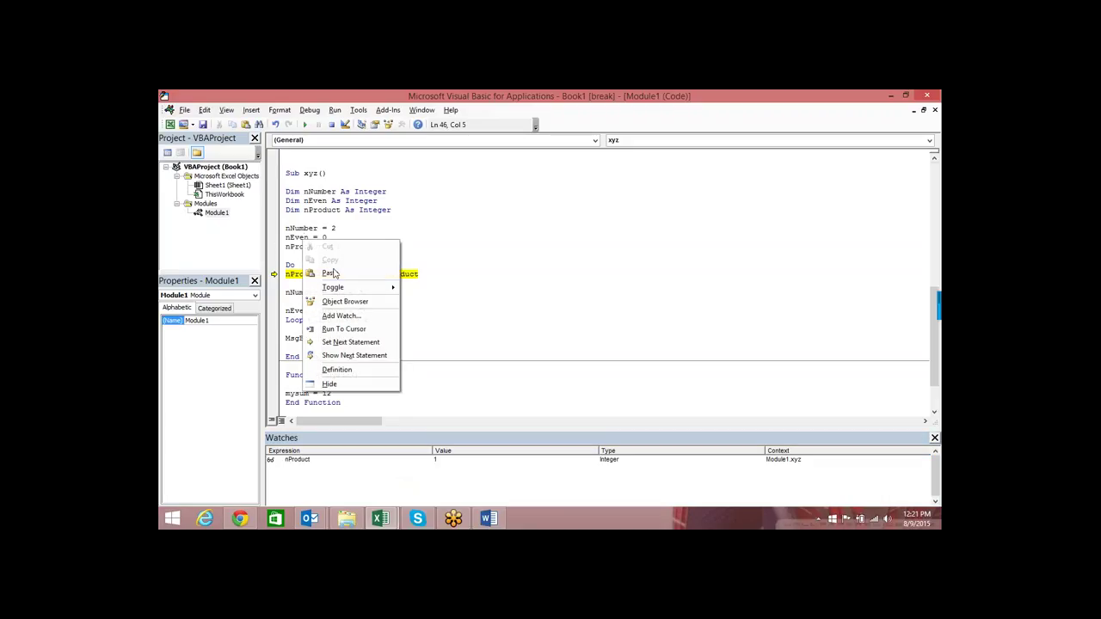
{"action": "left_click", "coordinate": [345, 316]}
{"action": "left_click", "coordinate": [629, 203]}
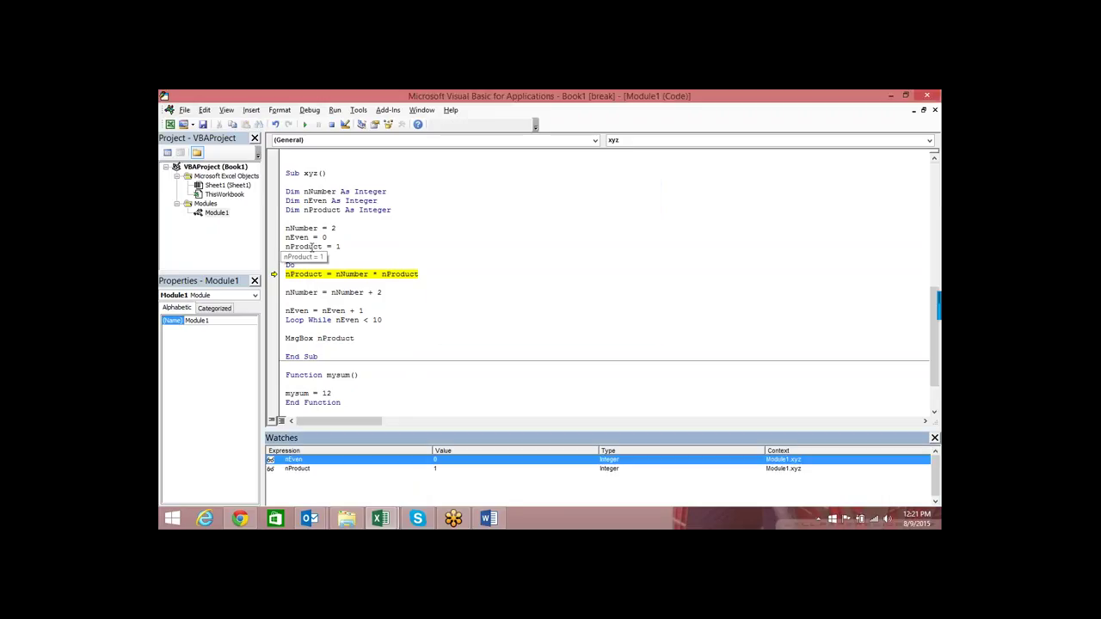
{"action": "left_click", "coordinate": [310, 229]}
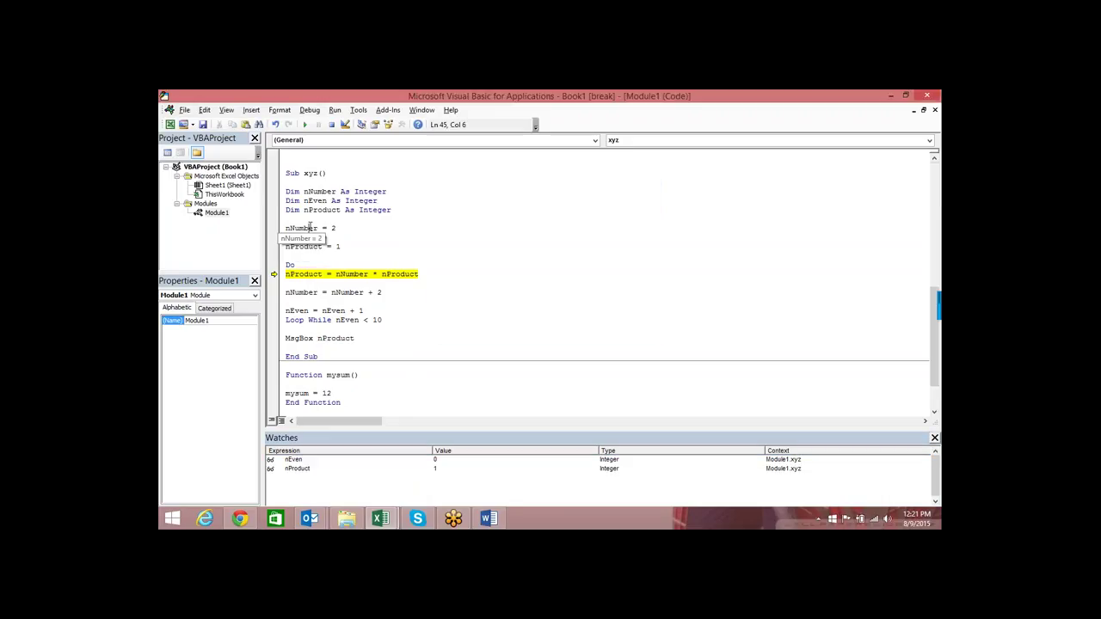
{"action": "left_click", "coordinate": [313, 229]}
{"action": "right_click", "coordinate": [313, 229]}
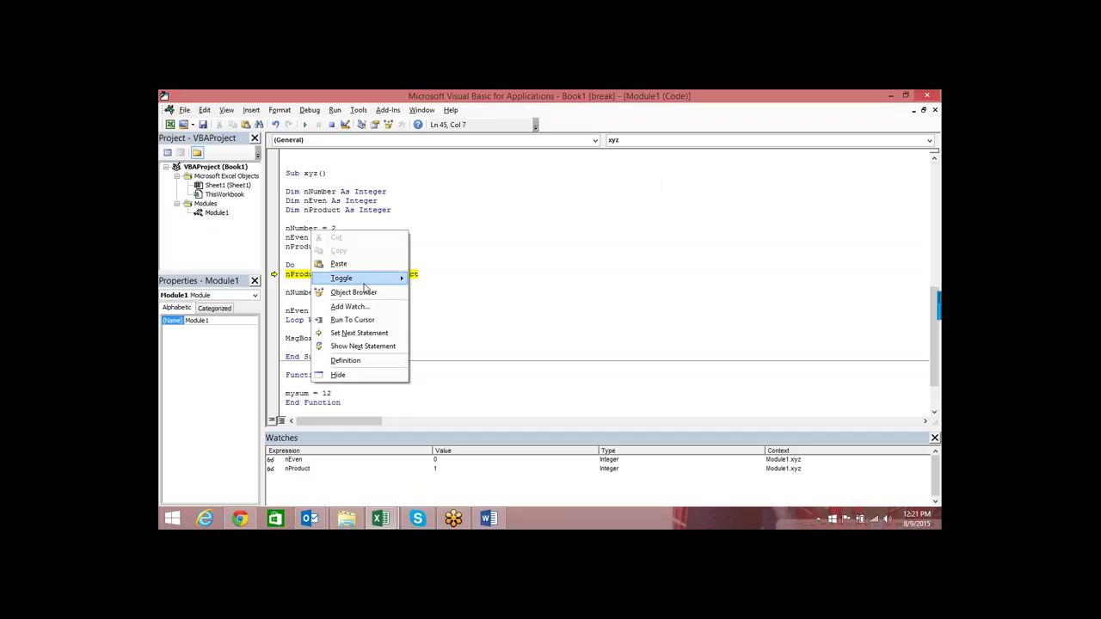
{"action": "left_click", "coordinate": [350, 306]}
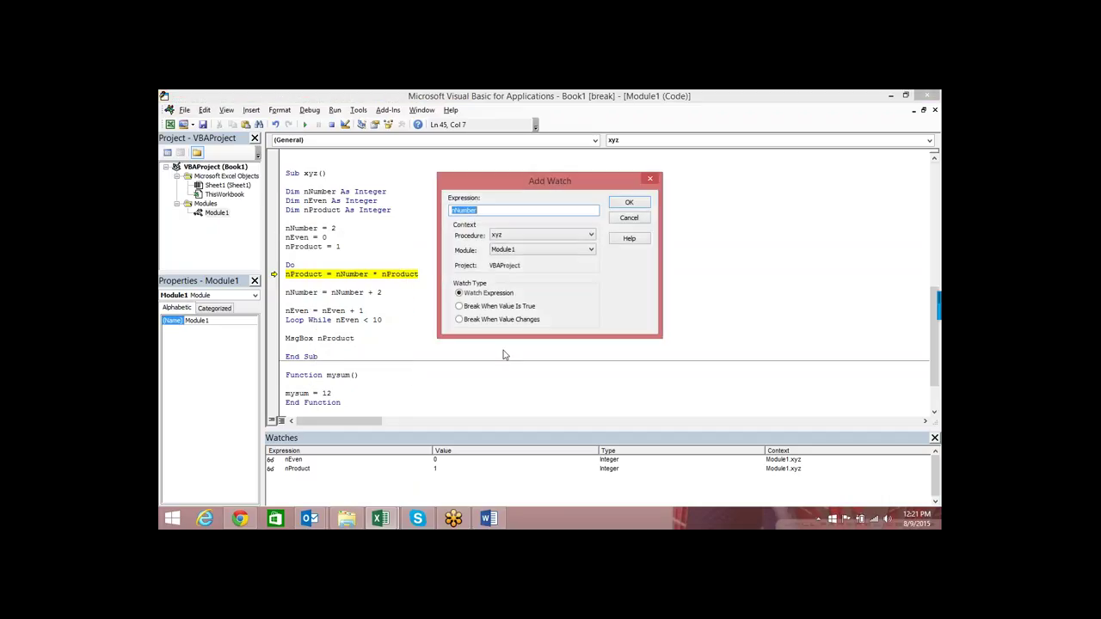
{"action": "left_click", "coordinate": [637, 204]}
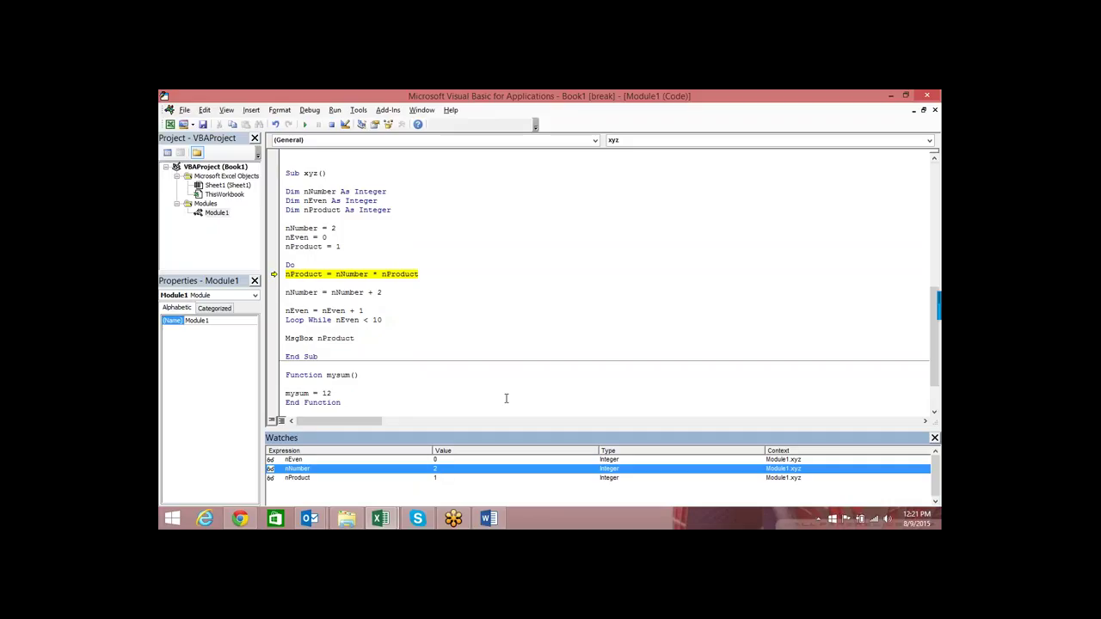
Step: Step the loop with F8 until nProduct hits 3840 and Overflow error 6 appears, then choose Debug
{"action": "key", "text": "F8"}
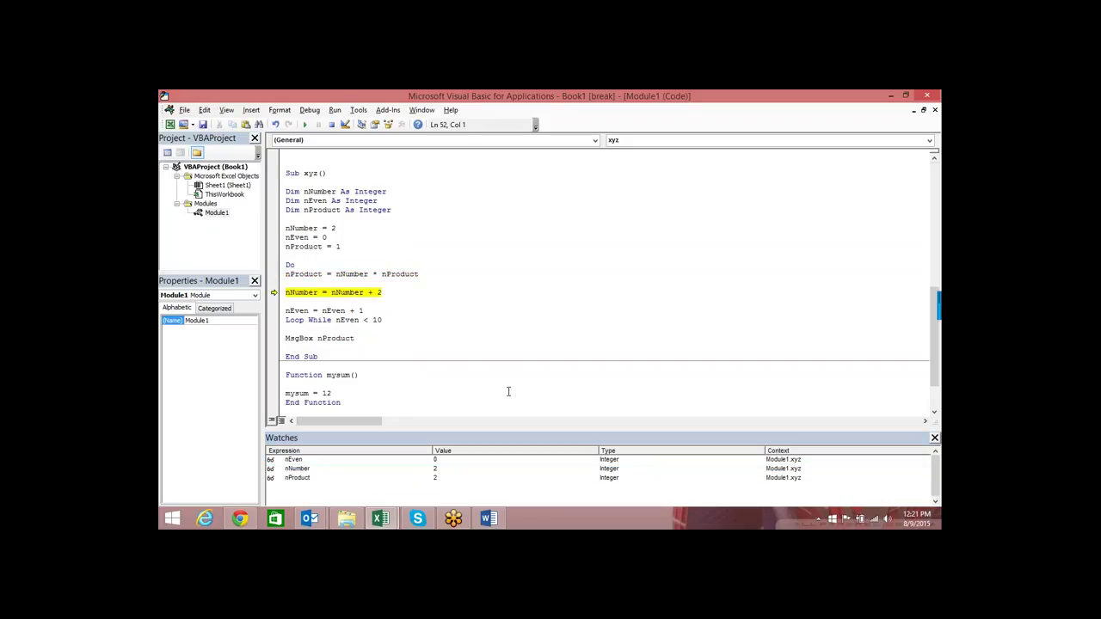
{"action": "key", "text": "F8"}
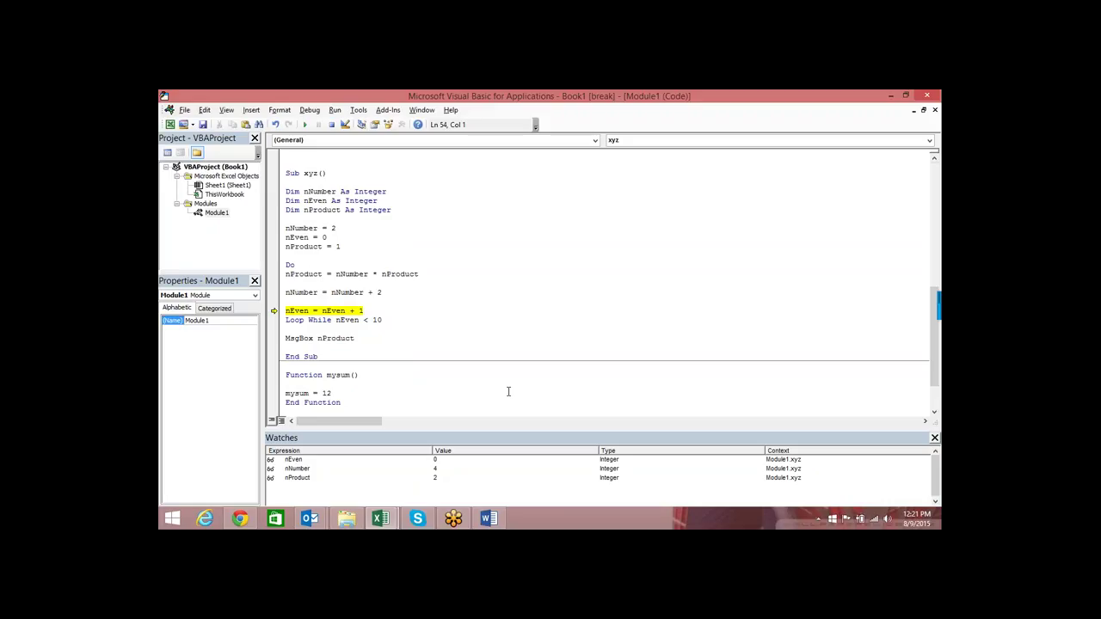
{"action": "key", "text": "F8"}
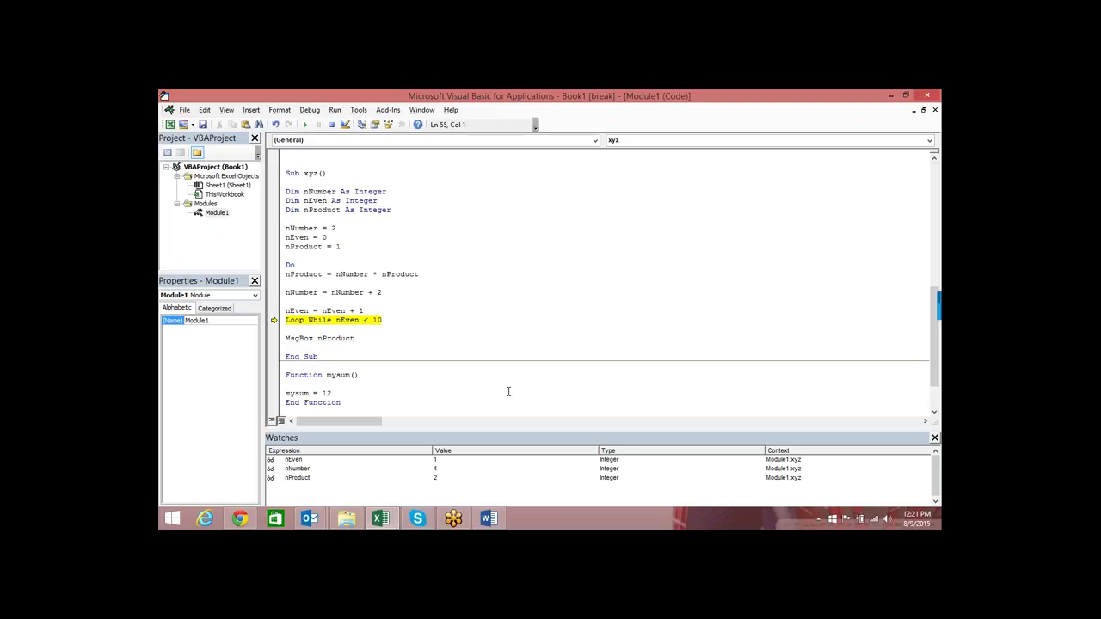
{"action": "mouse_move", "coordinate": [350, 320]}
{"action": "key", "text": "F8"}
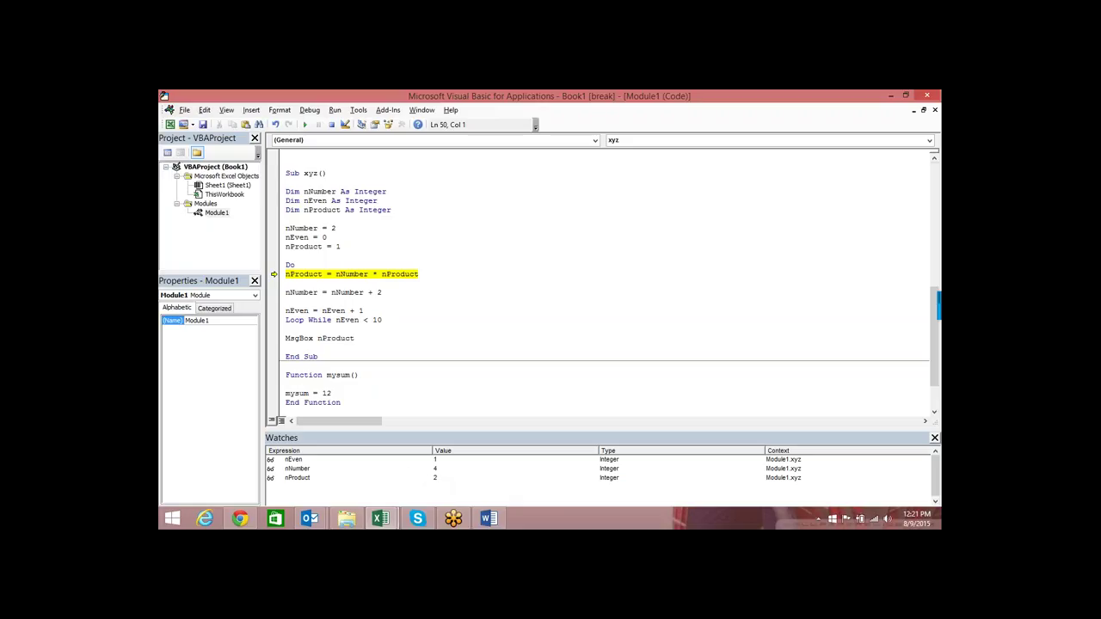
{"action": "key", "text": "F8"}
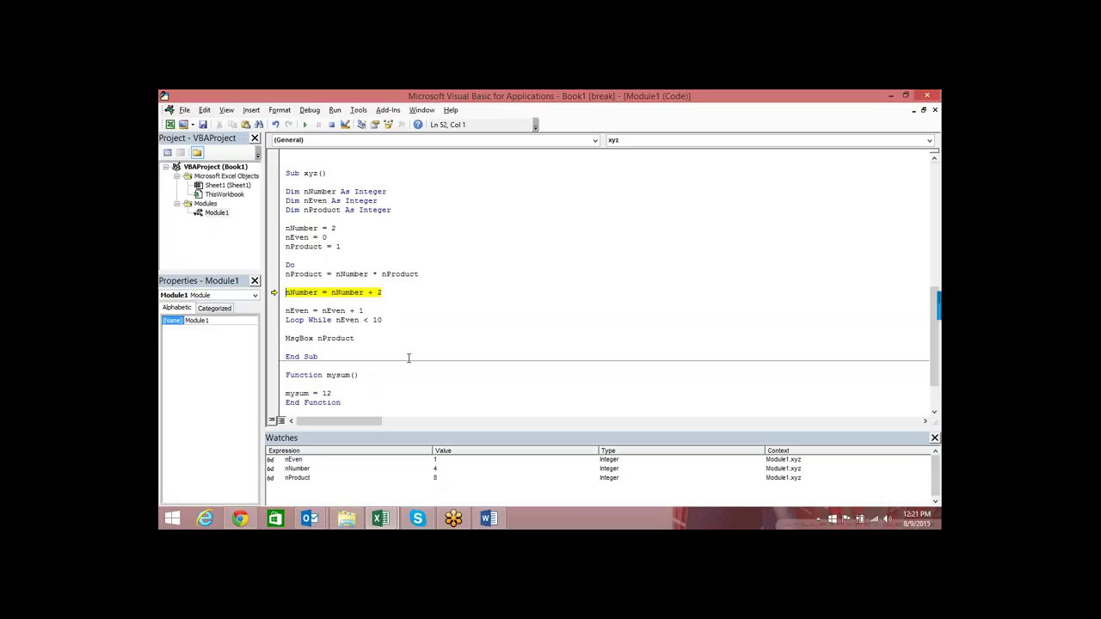
{"action": "key", "text": "F8"}
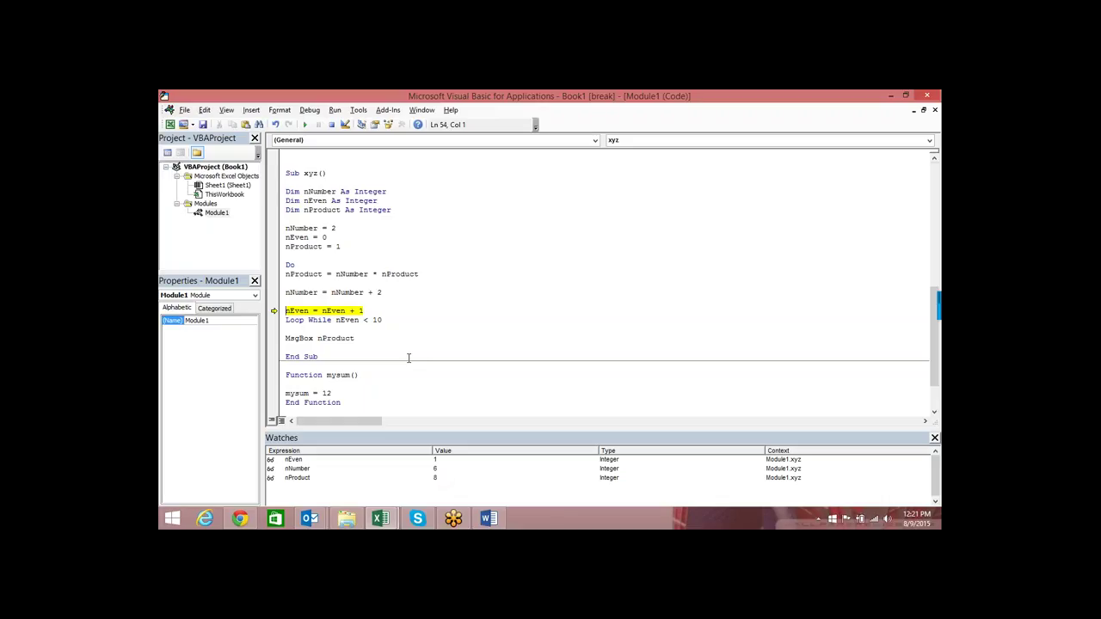
{"action": "key", "text": "F8"}
{"action": "key", "text": "F8"}
{"action": "key", "text": "F8"}
{"action": "key", "text": "F8"}
{"action": "key", "text": "F8"}
{"action": "key", "text": "F8"}
{"action": "key", "text": "F8"}
{"action": "key", "text": "F8"}
{"action": "key", "text": "F8"}
{"action": "key", "text": "F8"}
{"action": "key", "text": "F8"}
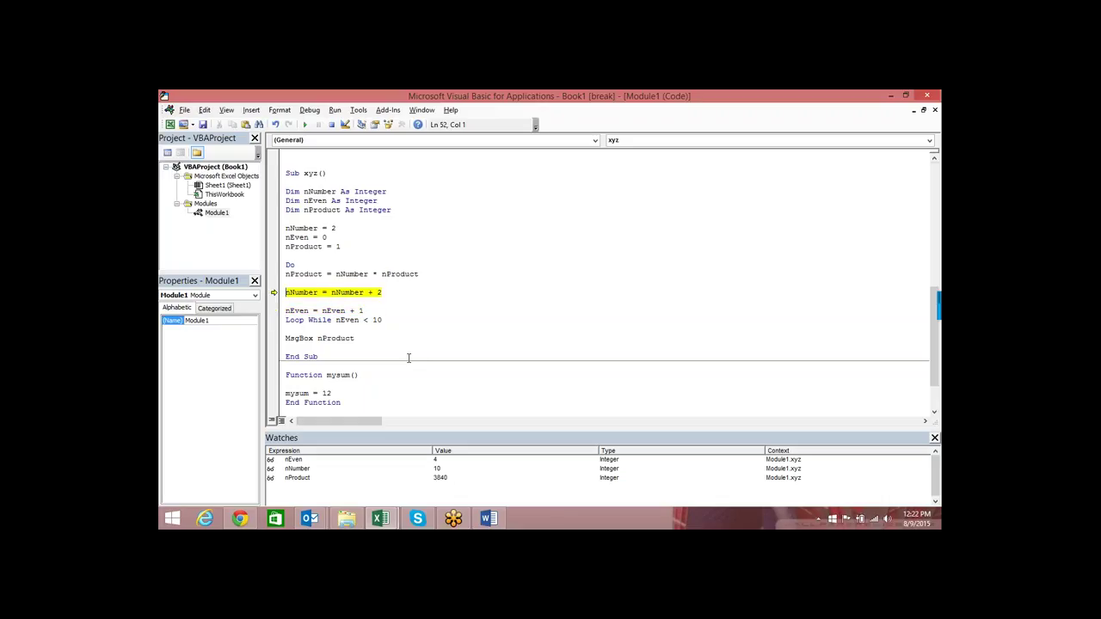
{"action": "key", "text": "F8"}
{"action": "key", "text": "F8"}
{"action": "key", "text": "F8"}
{"action": "key", "text": "F8"}
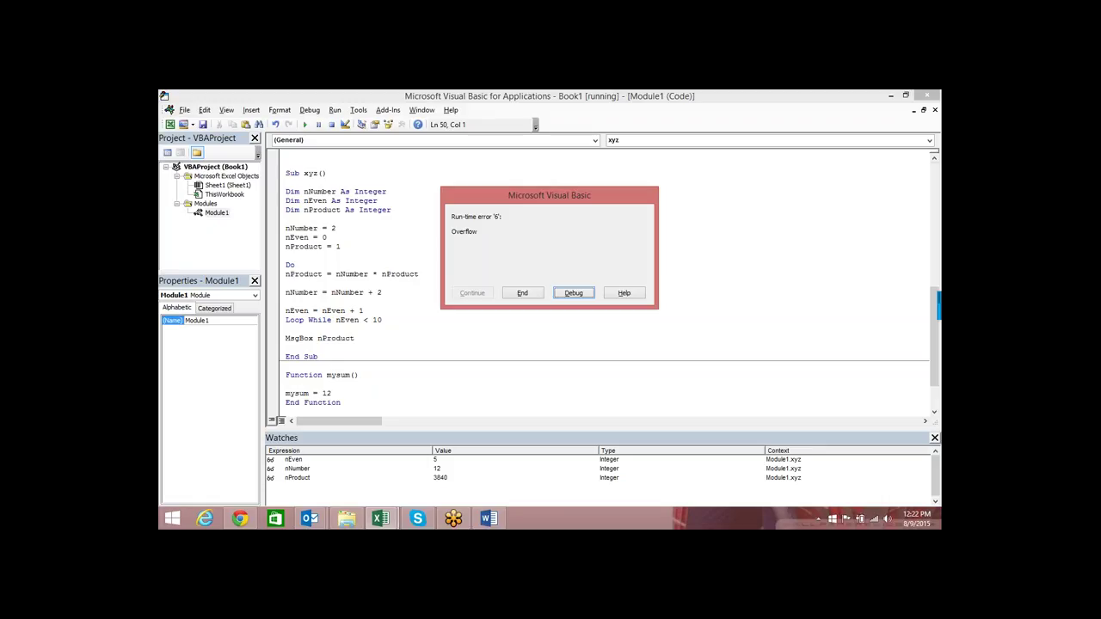
{"action": "key", "text": "Return"}
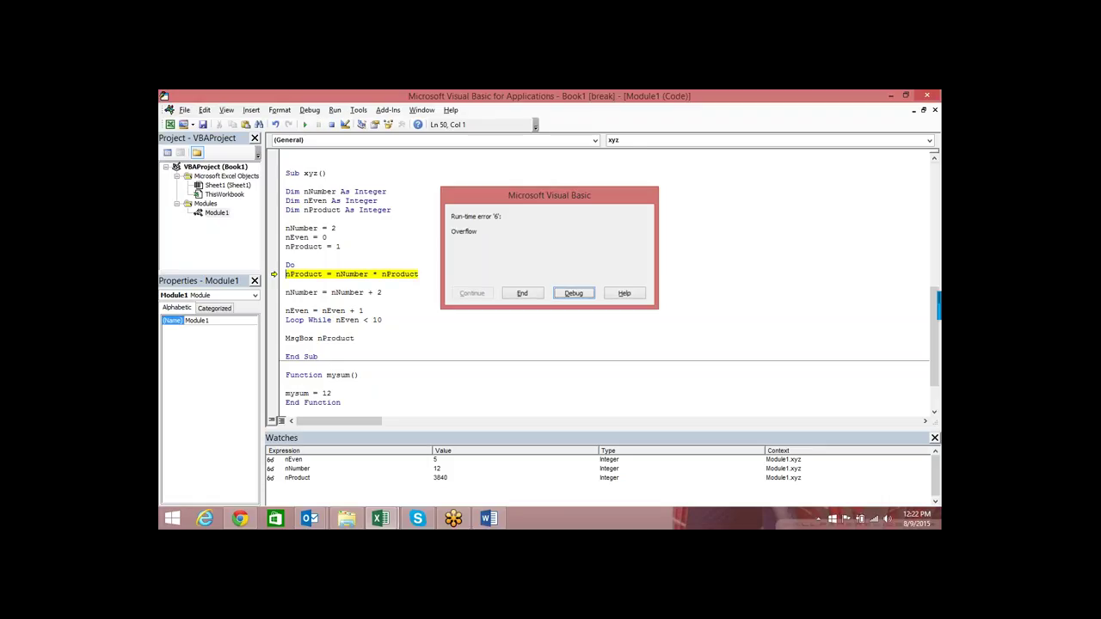
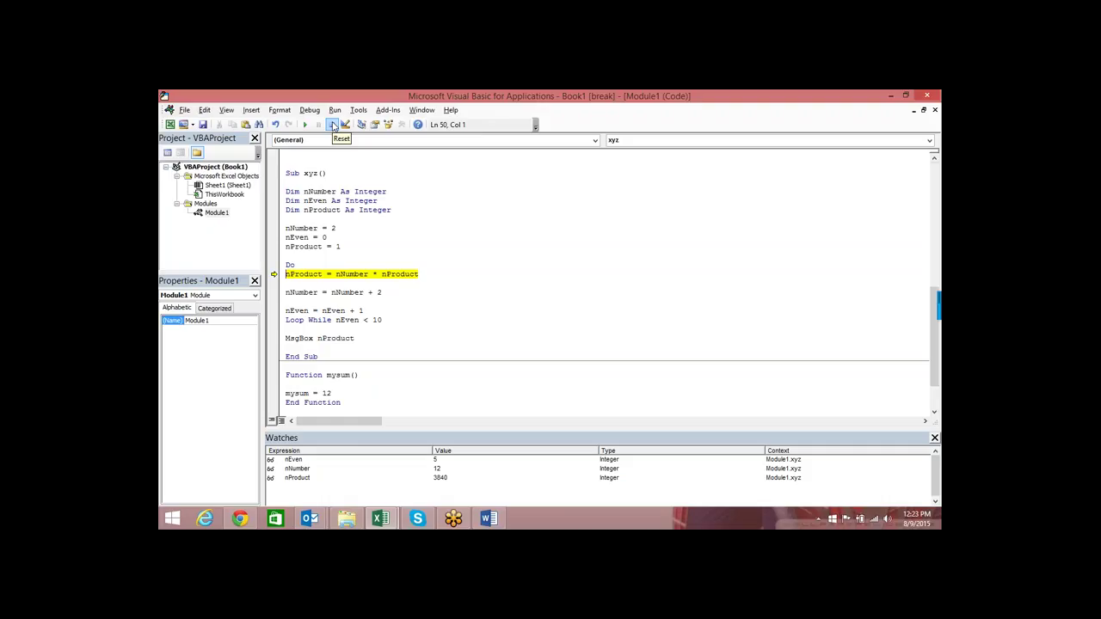
Step: Stop the paused macro and change the nProduct declaration from Integer to Long
{"action": "left_click", "coordinate": [332, 125]}
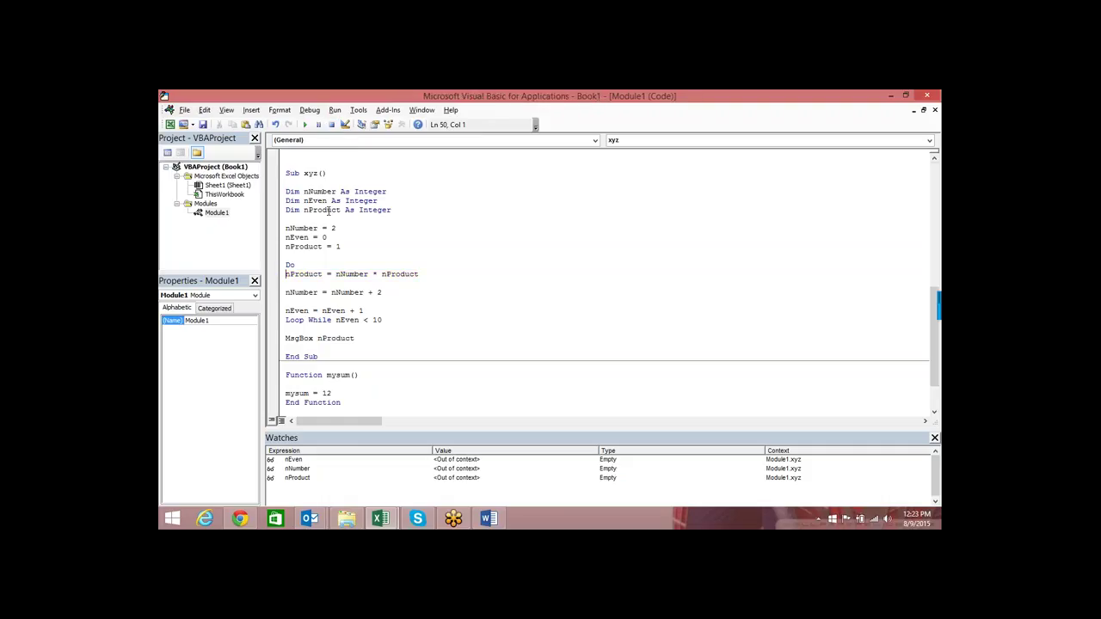
{"action": "left_click_drag", "start_coordinate": [401, 213], "coordinate": [359, 214]}
{"action": "key", "text": "shift+Down"}
{"action": "type", "text": "LOng"}
{"action": "key", "text": "Down"}
Step: Rerun the macro and debug the Overflow error, with nProduct at 185794560
{"action": "left_click", "coordinate": [306, 125]}
{"action": "left_click", "coordinate": [574, 293]}
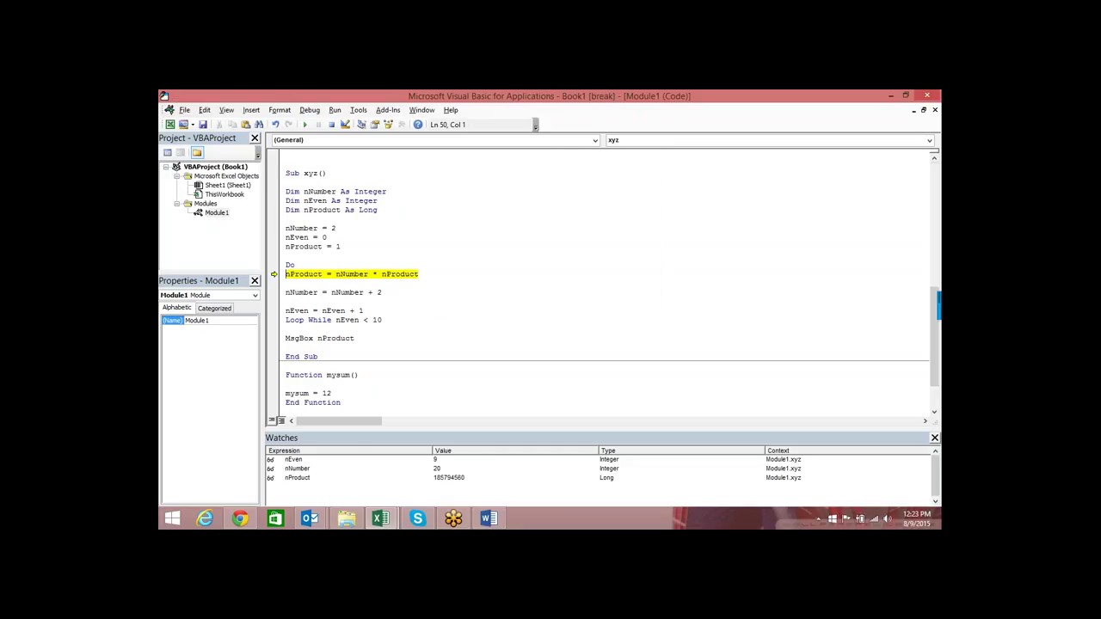
{"action": "mouse_move", "coordinate": [302, 274]}
Step: Stop the paused macro and change the nProduct declaration from Long to Double
{"action": "left_click", "coordinate": [332, 125]}
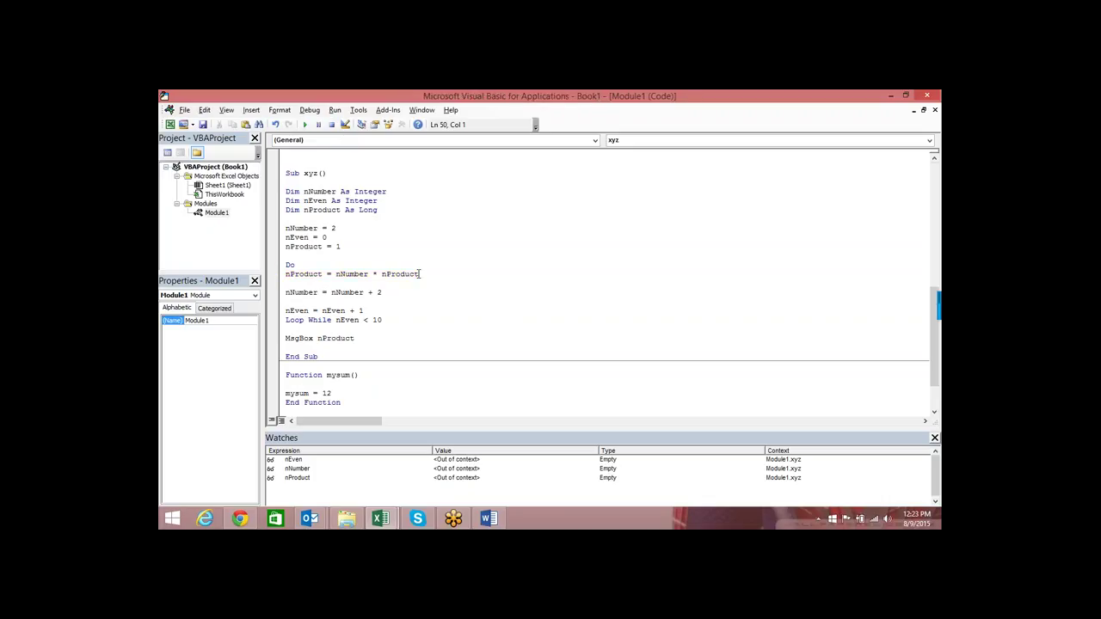
{"action": "left_click_drag", "start_coordinate": [419, 274], "coordinate": [406, 274]}
{"action": "left_click", "coordinate": [408, 272]}
{"action": "left_click", "coordinate": [384, 217]}
{"action": "left_click_drag", "start_coordinate": [384, 210], "coordinate": [358, 210]}
{"action": "type", "text": "dou"}
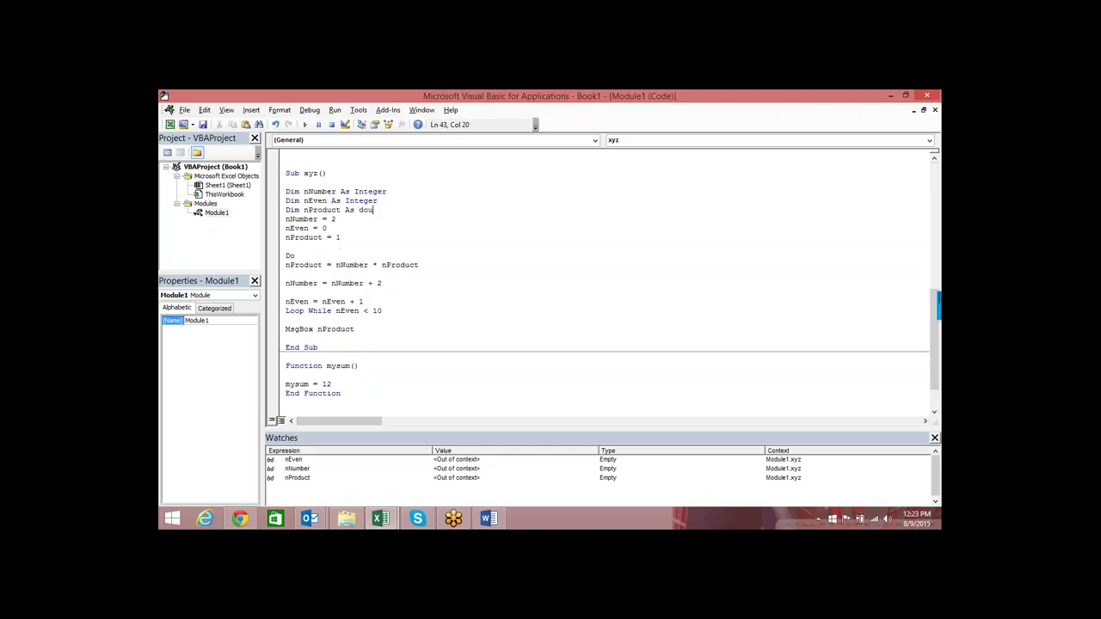
{"action": "type", "text": "bl"}
{"action": "type", "text": "e"}
{"action": "left_click", "coordinate": [463, 250]}
{"action": "left_click", "coordinate": [367, 330]}
{"action": "left_click", "coordinate": [305, 125]}
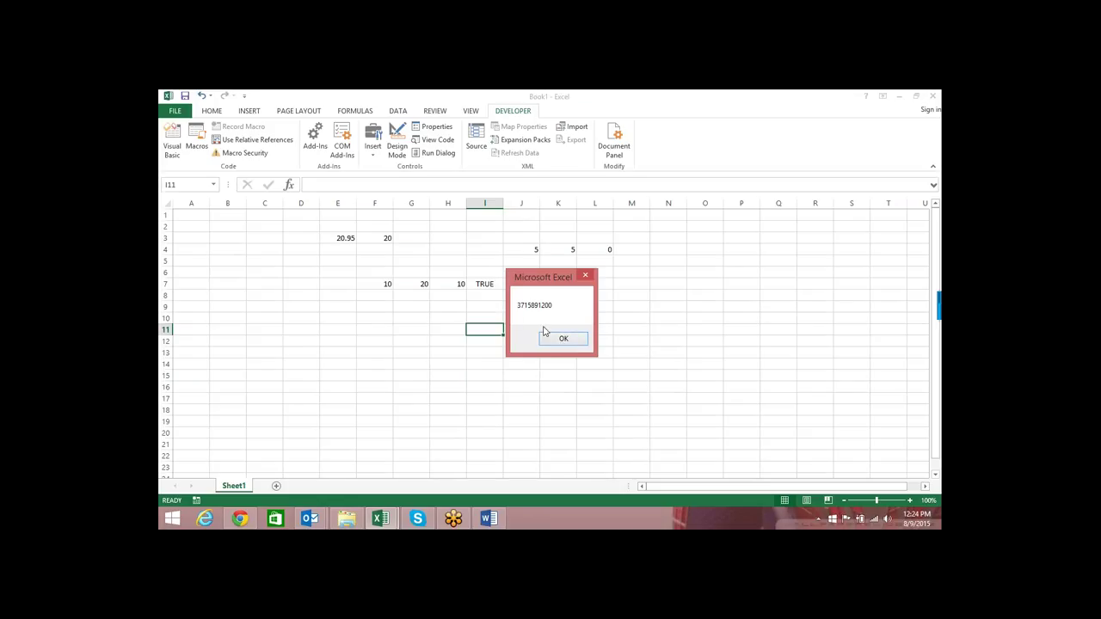
{"action": "left_click", "coordinate": [554, 344]}
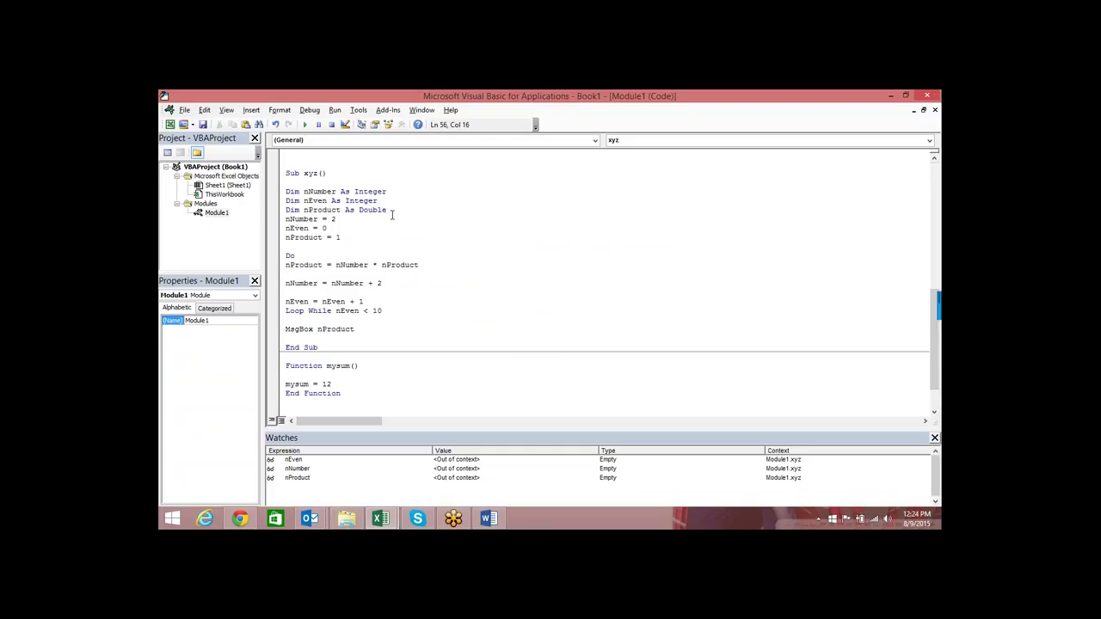
{"action": "key", "text": "F8"}
{"action": "key", "text": "F8"}
{"action": "key", "text": "F8"}
{"action": "key", "text": "F8"}
{"action": "key", "text": "F8"}
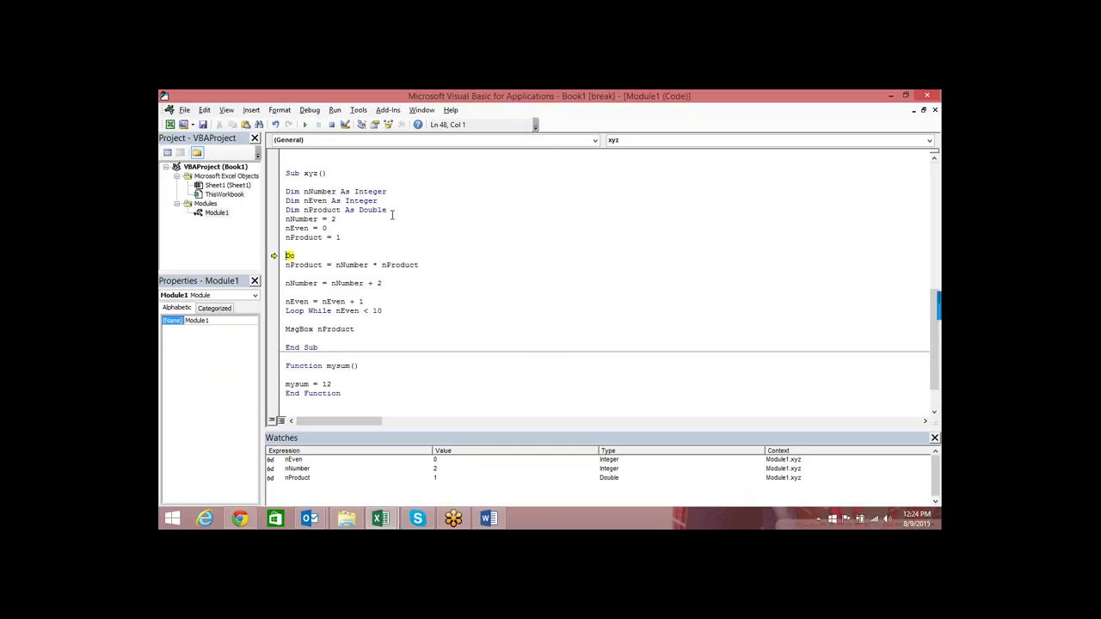
{"action": "key", "text": "F8"}
{"action": "key", "text": "F8"}
{"action": "key", "text": "F8"}
{"action": "key", "text": "F8"}
{"action": "key", "text": "F8"}
{"action": "key", "text": "F8"}
{"action": "key", "text": "F8"}
{"action": "key", "text": "F8"}
{"action": "key", "text": "F8"}
{"action": "key", "text": "F8"}
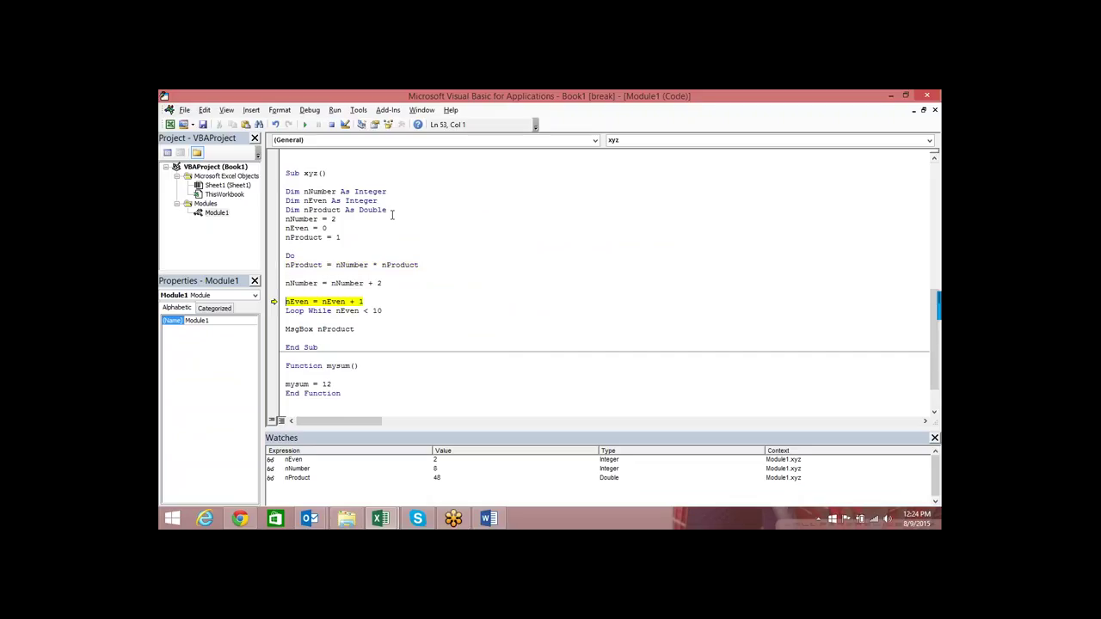
{"action": "key", "text": "F8"}
{"action": "key", "text": "F8"}
{"action": "key", "text": "F8"}
{"action": "key", "text": "F8"}
{"action": "key", "text": "F8"}
{"action": "key", "text": "F8"}
{"action": "key", "text": "F8"}
{"action": "key", "text": "F8"}
{"action": "key", "text": "F8"}
{"action": "key", "text": "F8"}
{"action": "key", "text": "F8"}
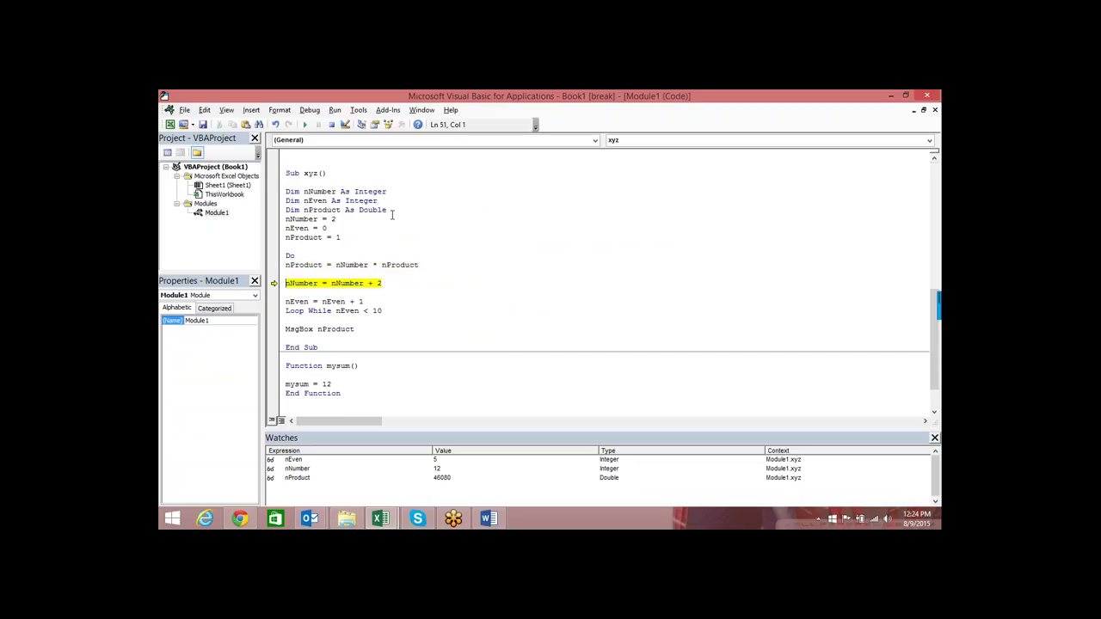
{"action": "key", "text": "F8"}
{"action": "key", "text": "F8"}
{"action": "key", "text": "F8"}
{"action": "key", "text": "F8"}
{"action": "key", "text": "F8"}
{"action": "key", "text": "F8"}
{"action": "key", "text": "F8"}
{"action": "key", "text": "F8"}
{"action": "key", "text": "F8"}
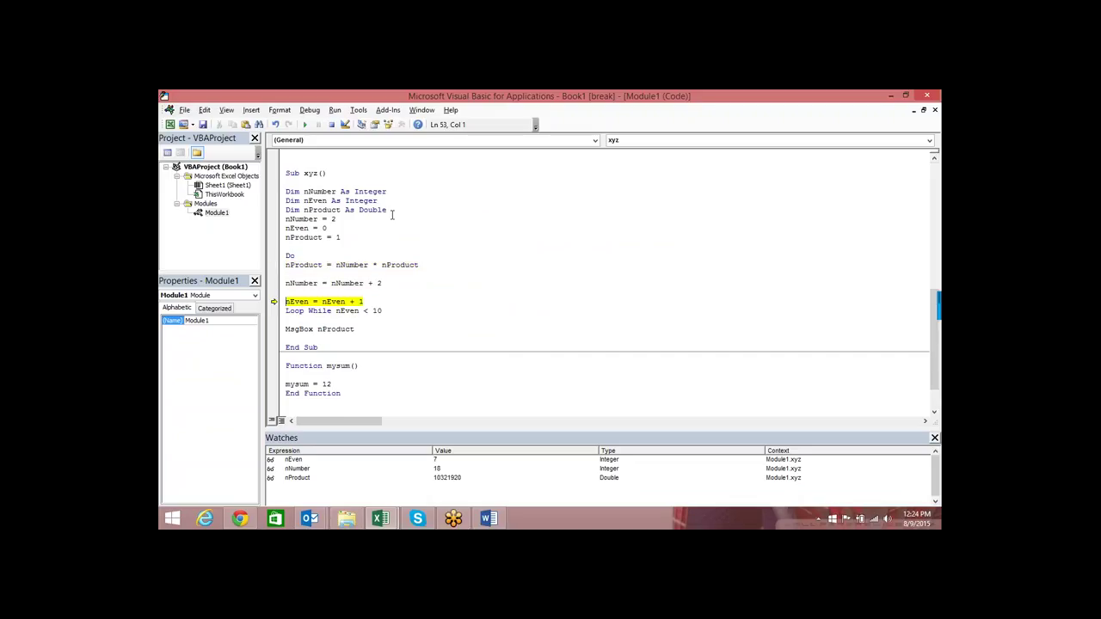
{"action": "key", "text": "F8"}
{"action": "key", "text": "F8"}
{"action": "key", "text": "F8"}
{"action": "key", "text": "F8"}
{"action": "key", "text": "F8"}
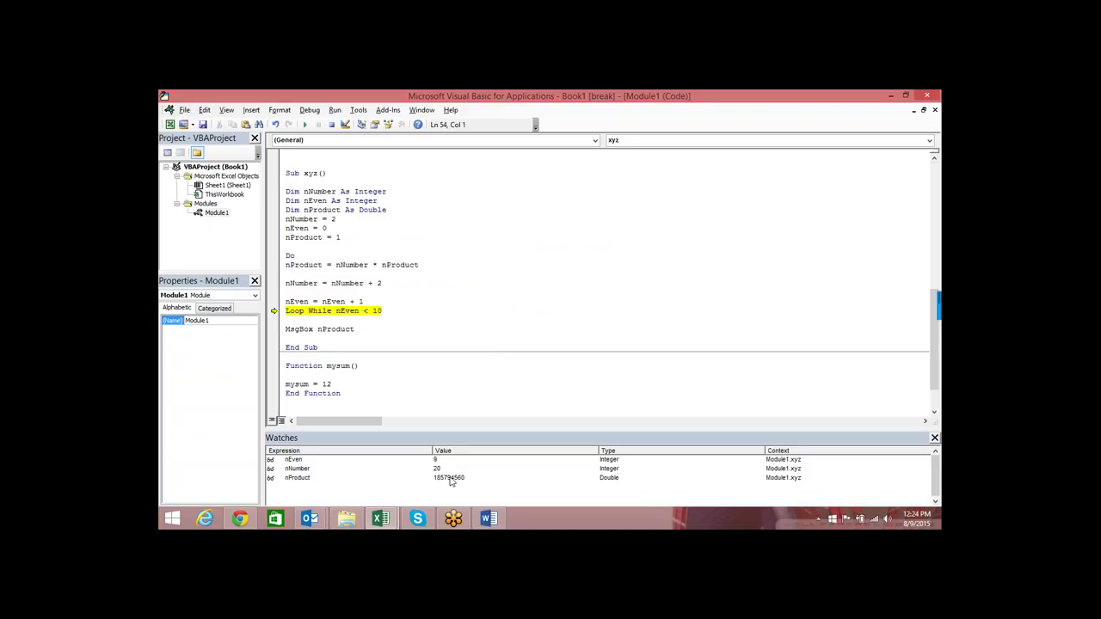
{"action": "key", "text": "F9"}
{"action": "key", "text": "F9"}
{"action": "key", "text": "F8"}
{"action": "key", "text": "F8"}
{"action": "key", "text": "F8"}
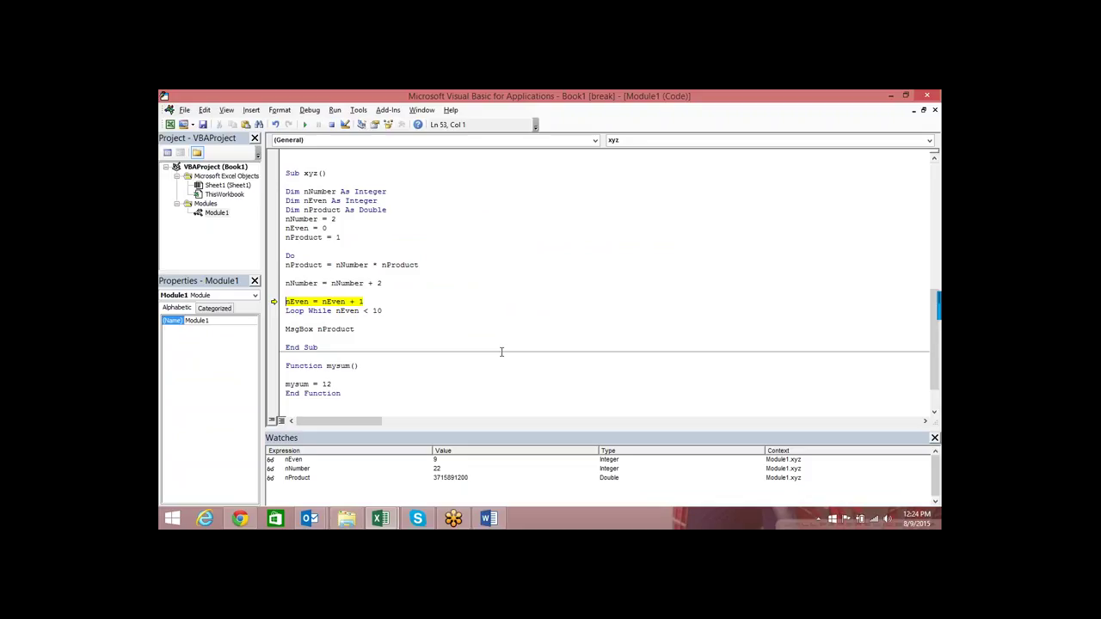
{"action": "key", "text": "F8"}
{"action": "key", "text": "F8"}
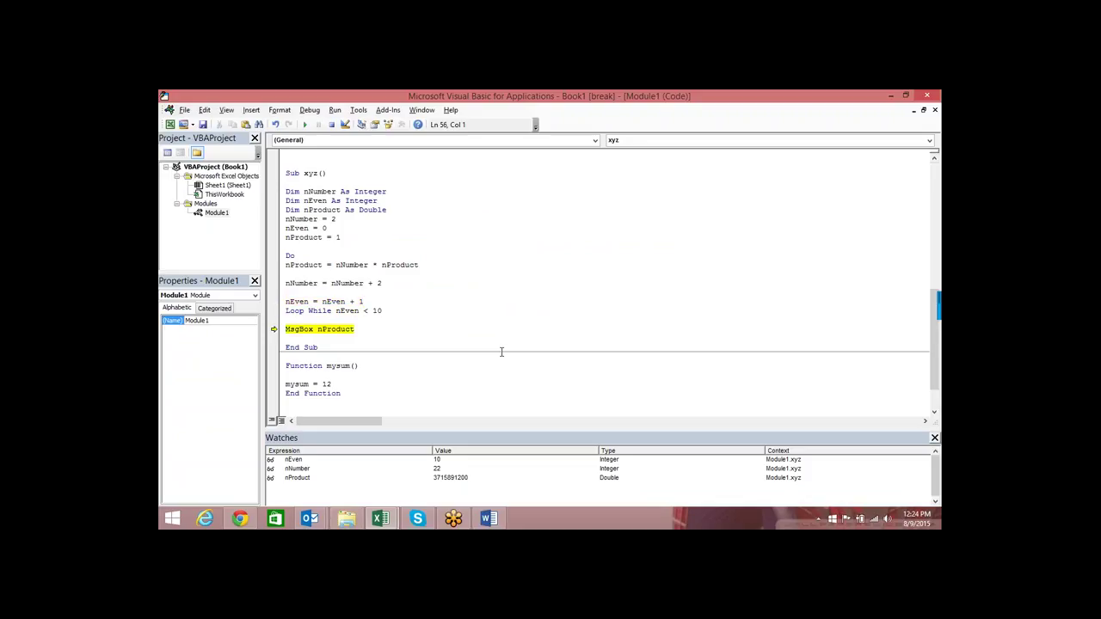
{"action": "key", "text": "F8"}
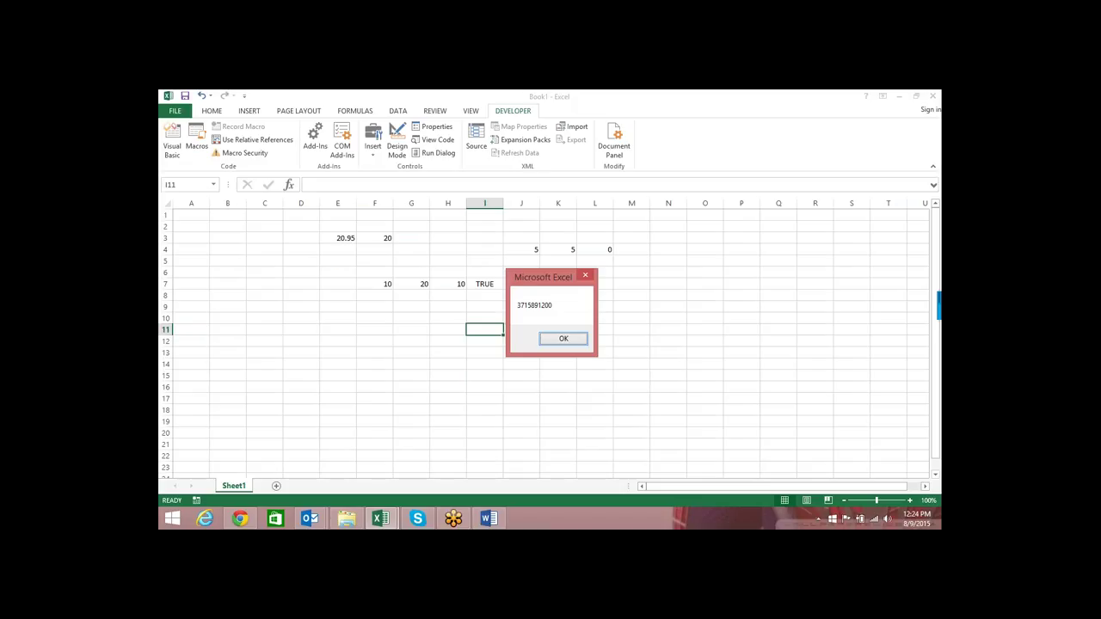
{"action": "key", "text": "Return"}
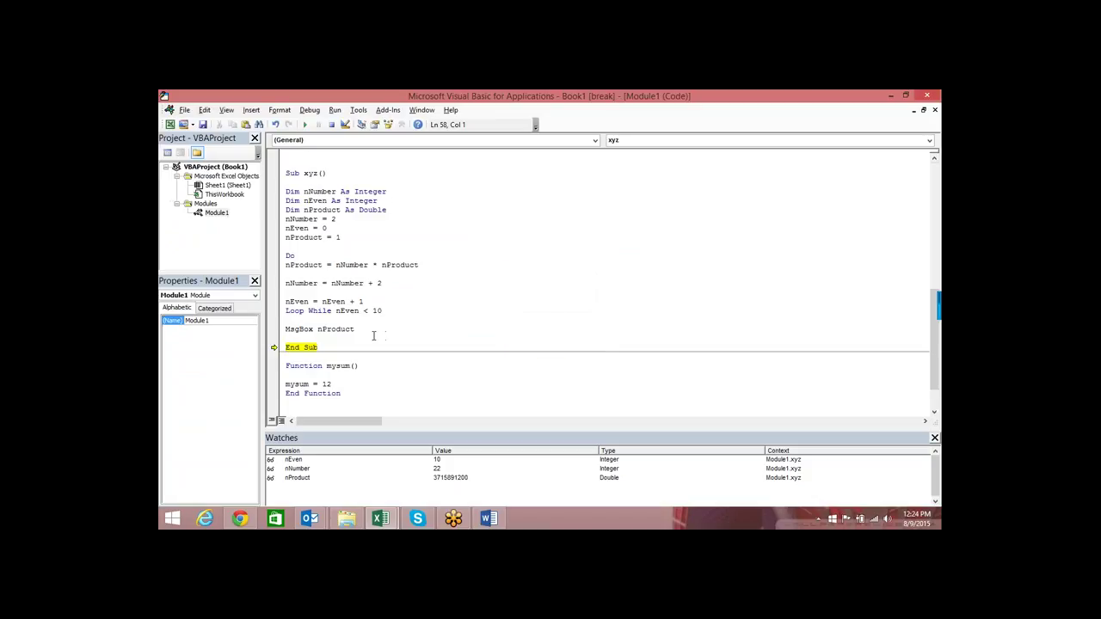
{"action": "left_click", "coordinate": [332, 125]}
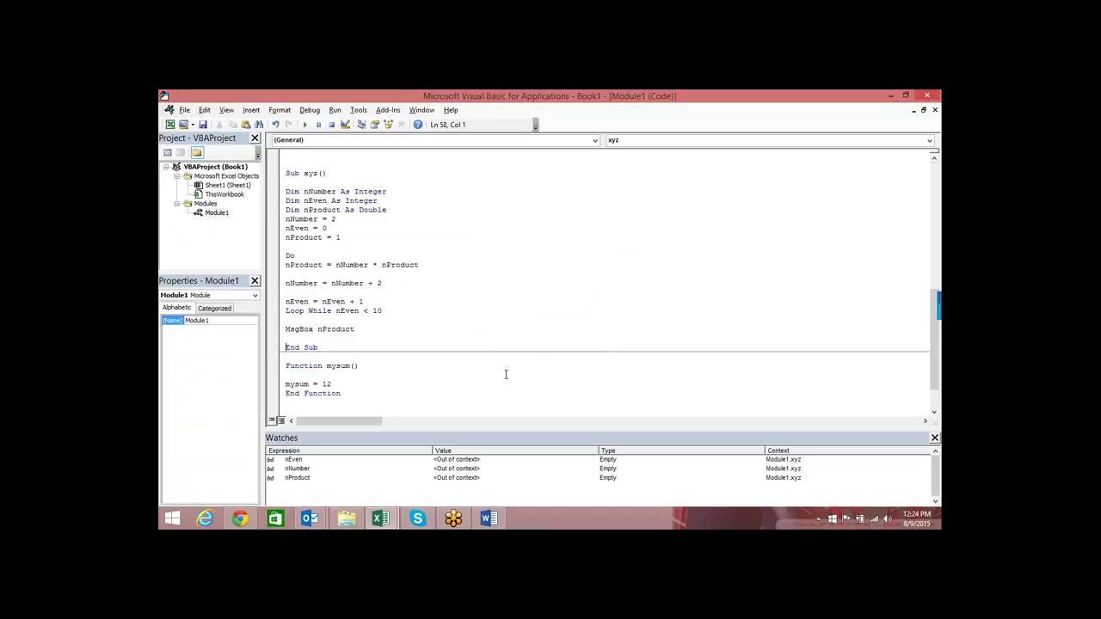
{"action": "double_click", "coordinate": [503, 326]}
{"action": "left_click", "coordinate": [492, 295]}
{"action": "left_click", "coordinate": [489, 518]}
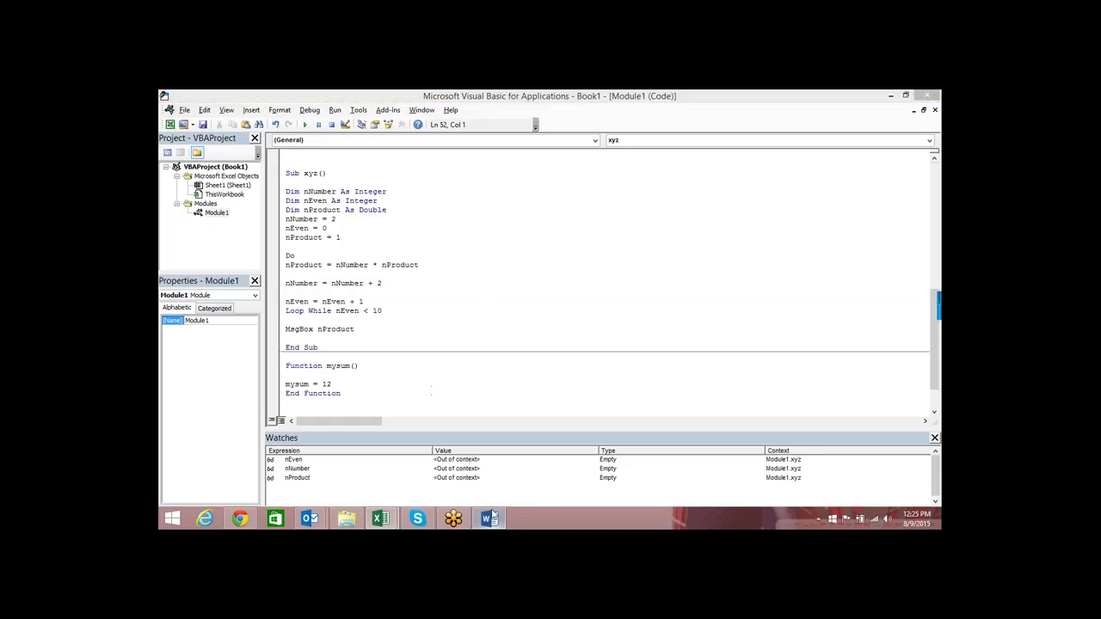
{"action": "left_click", "coordinate": [736, 326]}
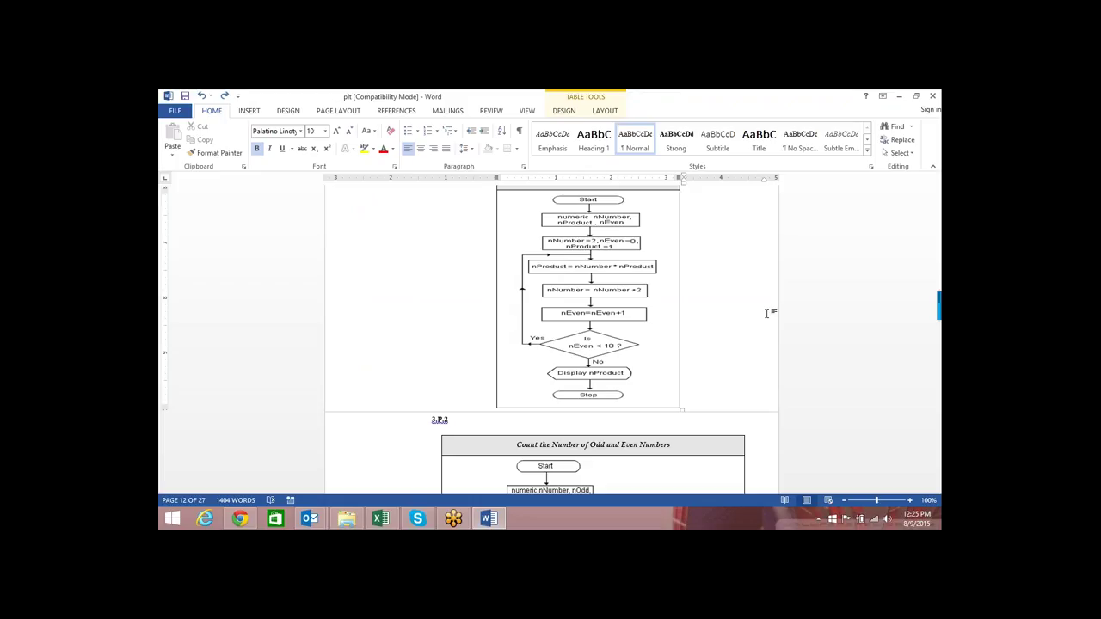
{"action": "scroll", "coordinate": [764, 301], "scroll_direction": "down", "scroll_amount": 6}
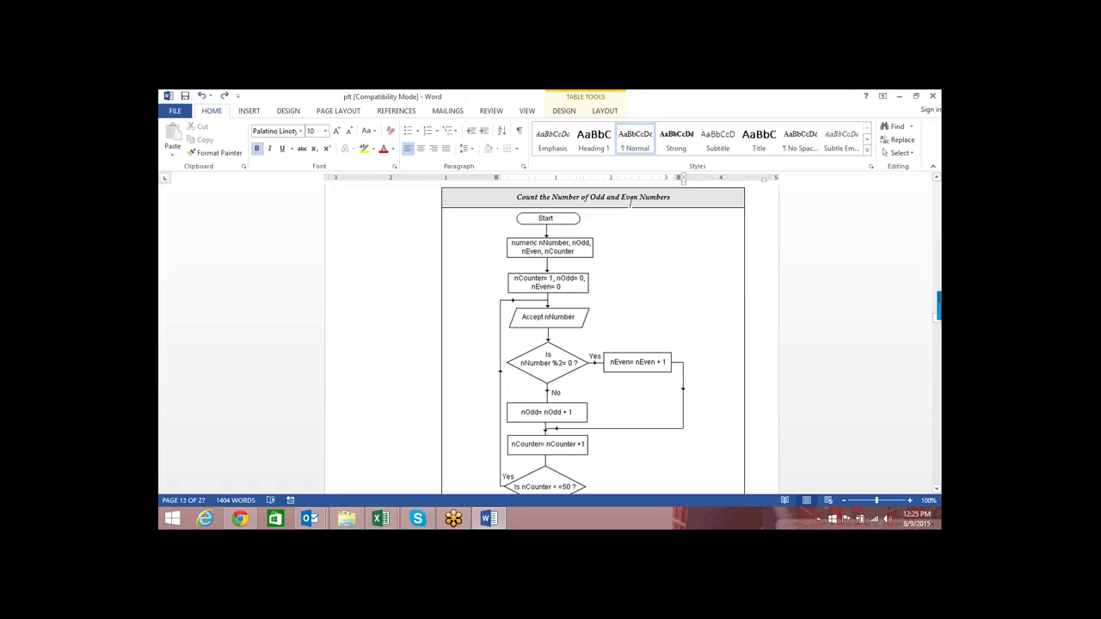
{"action": "scroll", "coordinate": [626, 219], "scroll_direction": "down", "scroll_amount": 2}
{"action": "scroll", "coordinate": [641, 239], "scroll_direction": "up", "scroll_amount": 1}
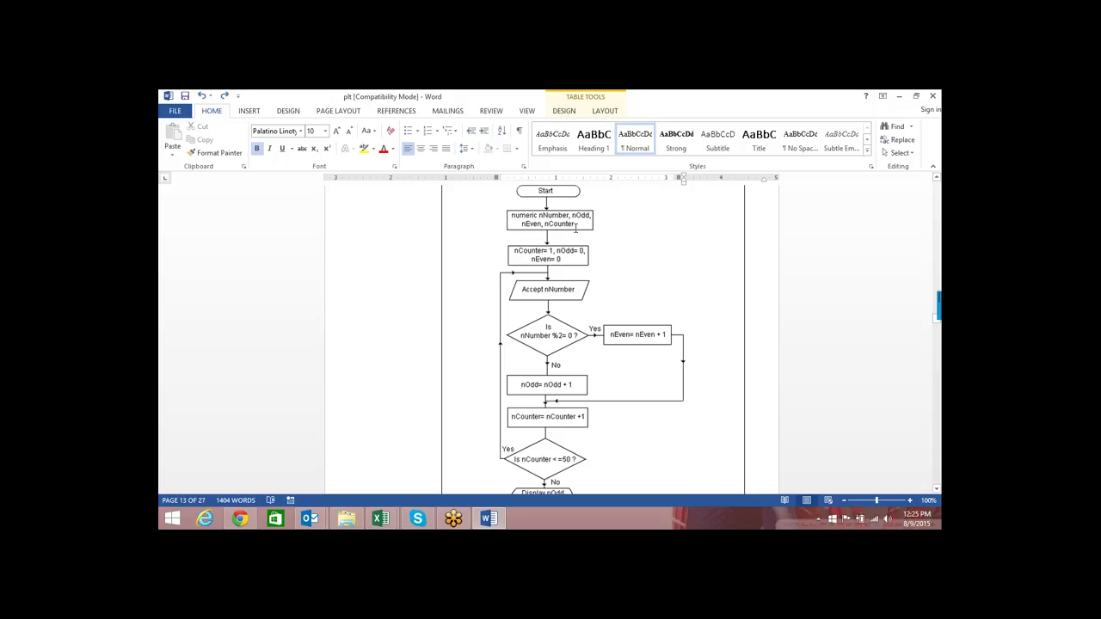
{"action": "scroll", "coordinate": [623, 296], "scroll_direction": "down", "scroll_amount": 1}
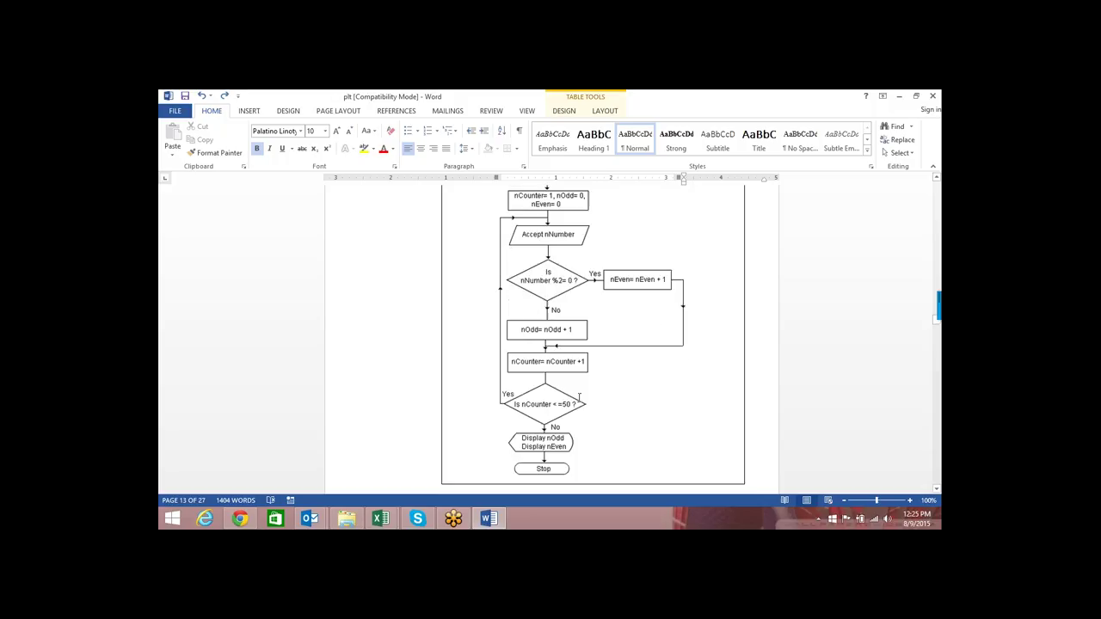
{"action": "left_click", "coordinate": [633, 280]}
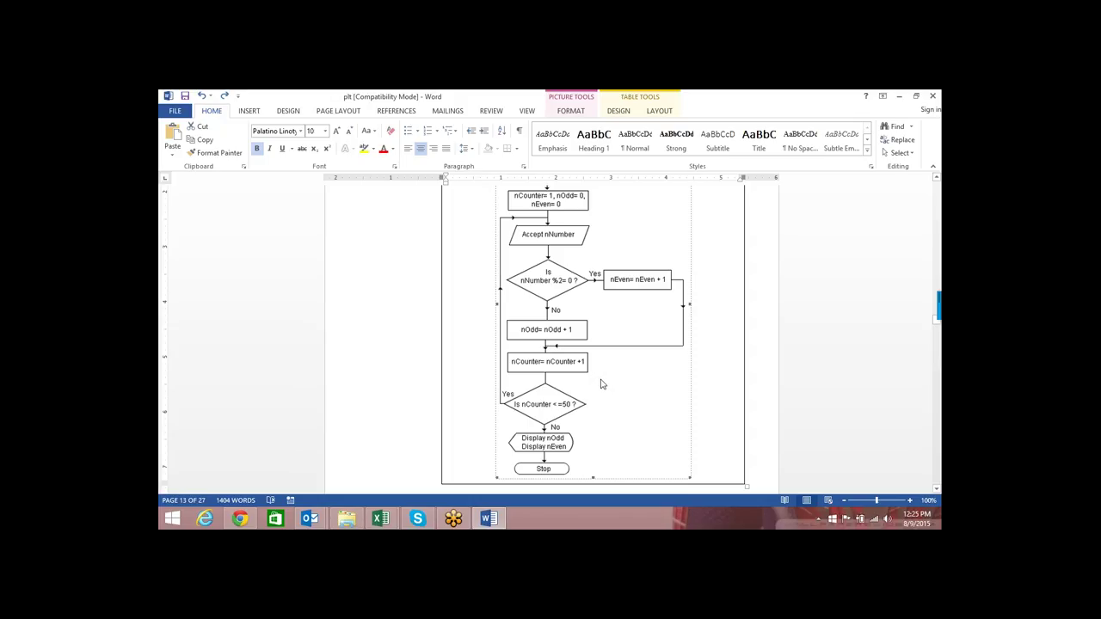
{"action": "scroll", "coordinate": [607, 380], "scroll_direction": "up", "scroll_amount": 1}
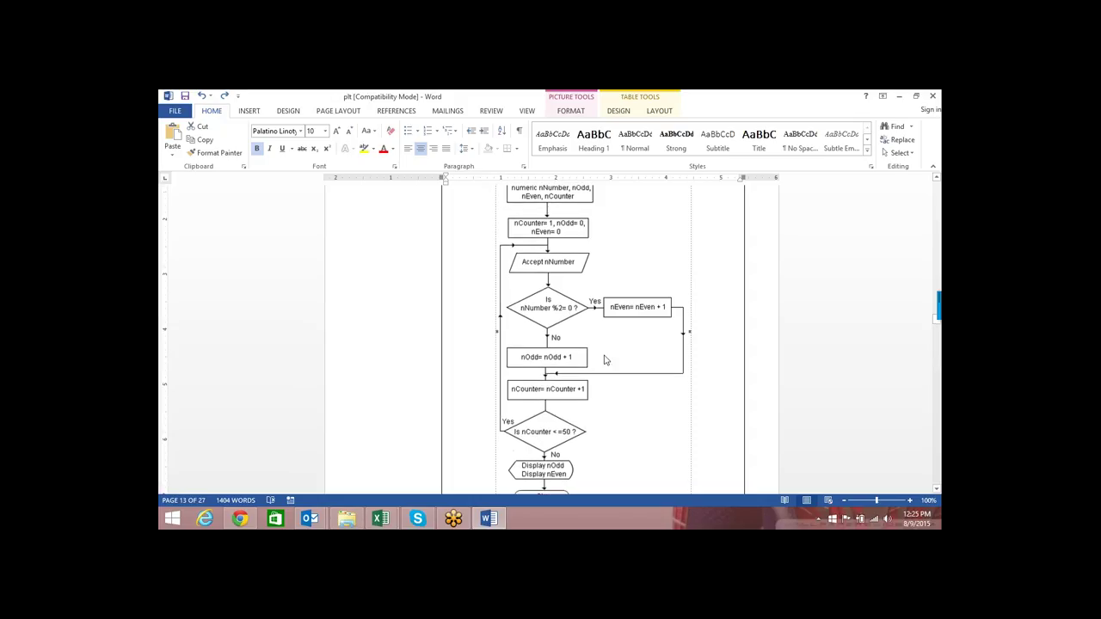
{"action": "scroll", "coordinate": [612, 331], "scroll_direction": "down", "scroll_amount": 1}
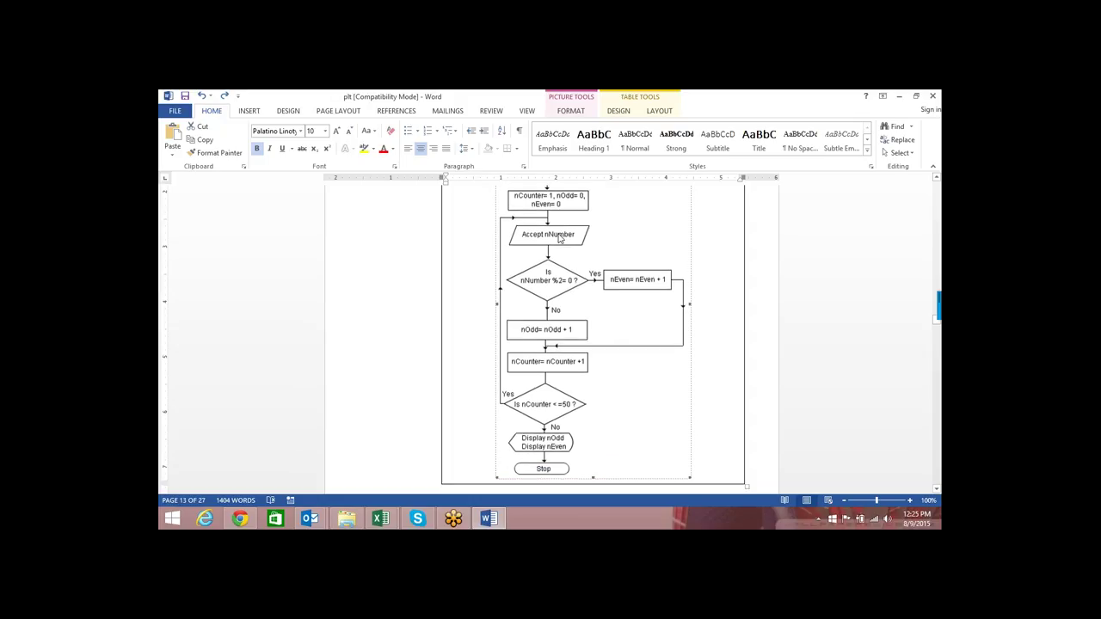
{"action": "scroll", "coordinate": [603, 266], "scroll_direction": "up", "scroll_amount": 3}
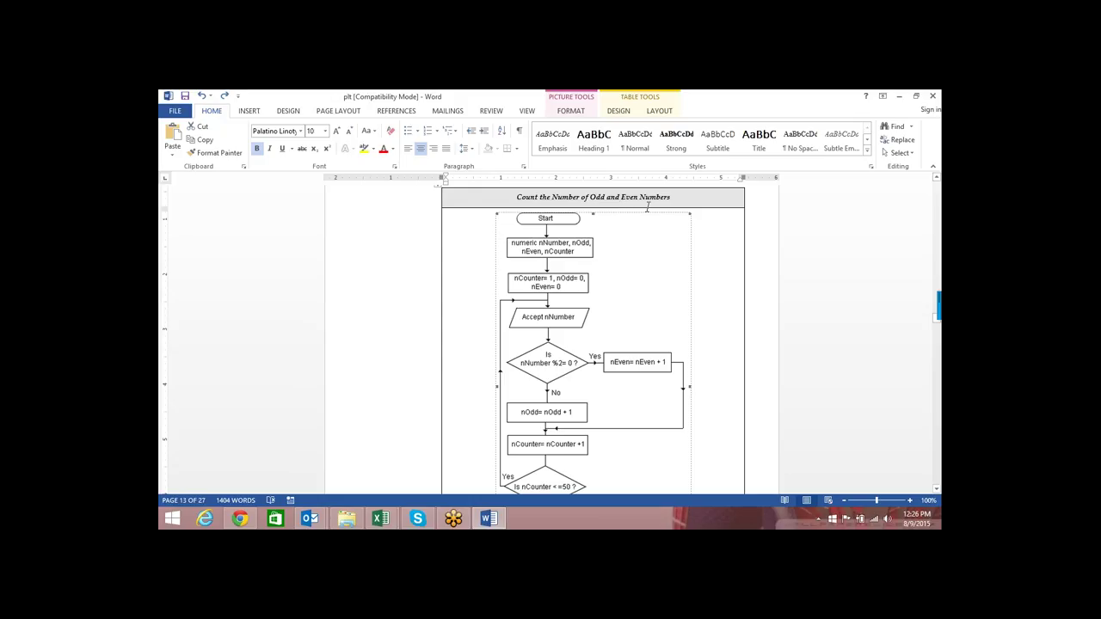
{"action": "scroll", "coordinate": [629, 204], "scroll_direction": "down", "scroll_amount": 5}
{"action": "scroll", "coordinate": [663, 239], "scroll_direction": "down", "scroll_amount": 2}
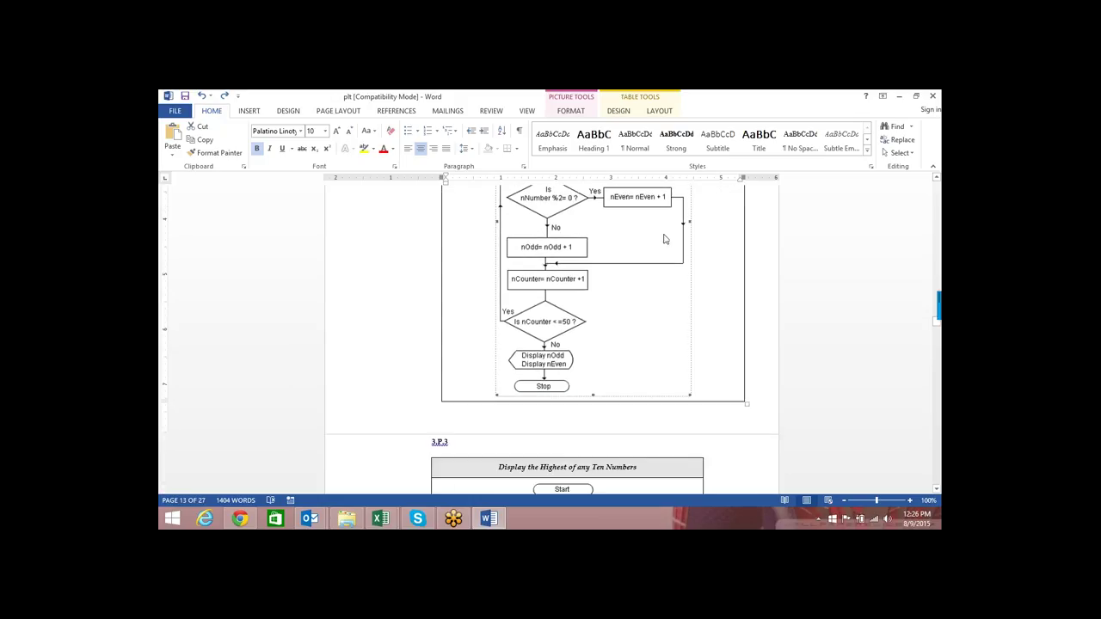
{"action": "scroll", "coordinate": [663, 240], "scroll_direction": "up", "scroll_amount": 4}
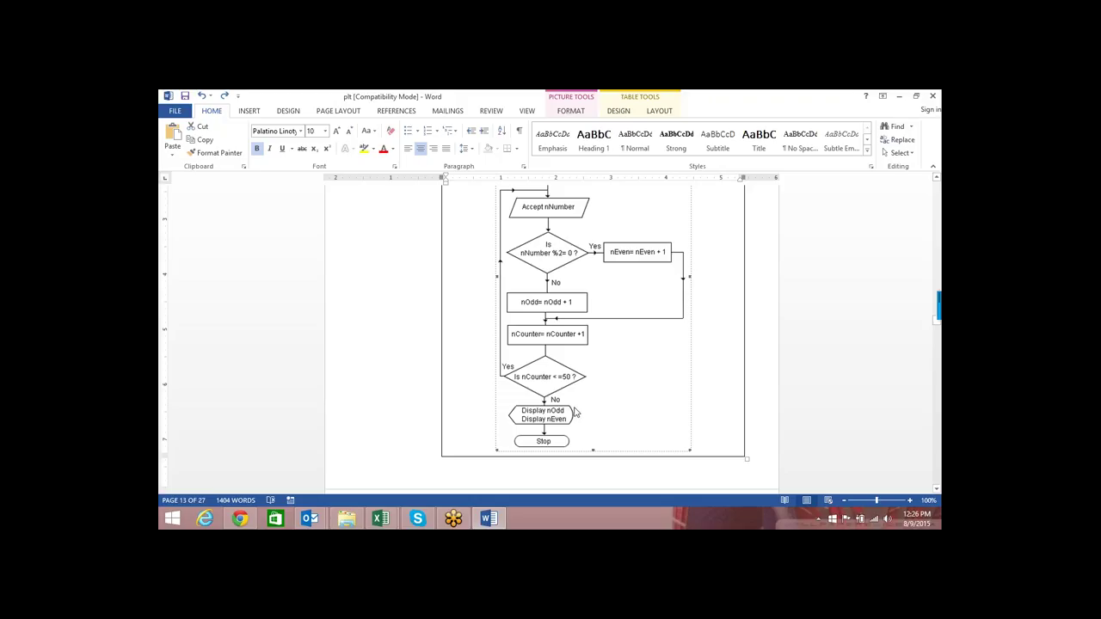
{"action": "scroll", "coordinate": [607, 410], "scroll_direction": "up", "scroll_amount": 5}
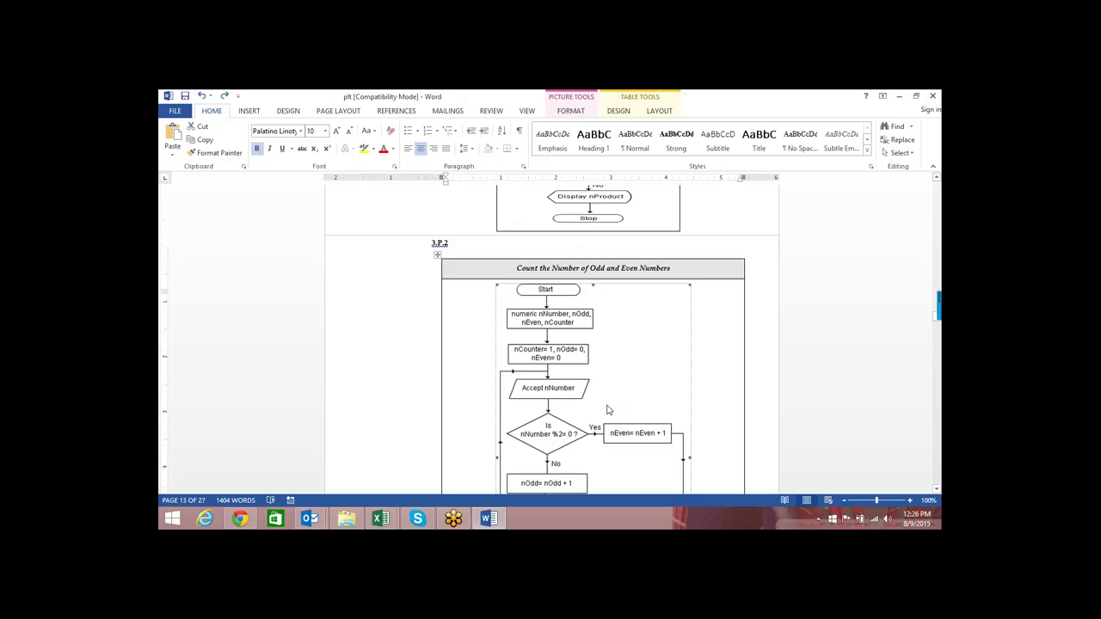
{"action": "scroll", "coordinate": [593, 319], "scroll_direction": "down", "scroll_amount": 3}
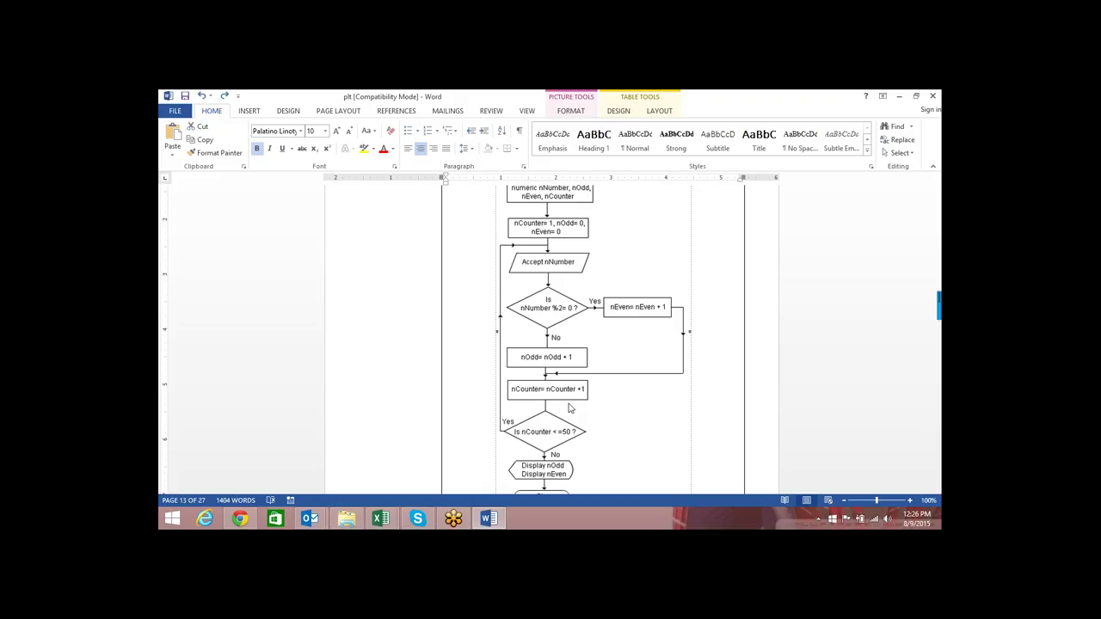
{"action": "scroll", "coordinate": [640, 290], "scroll_direction": "down", "scroll_amount": 1}
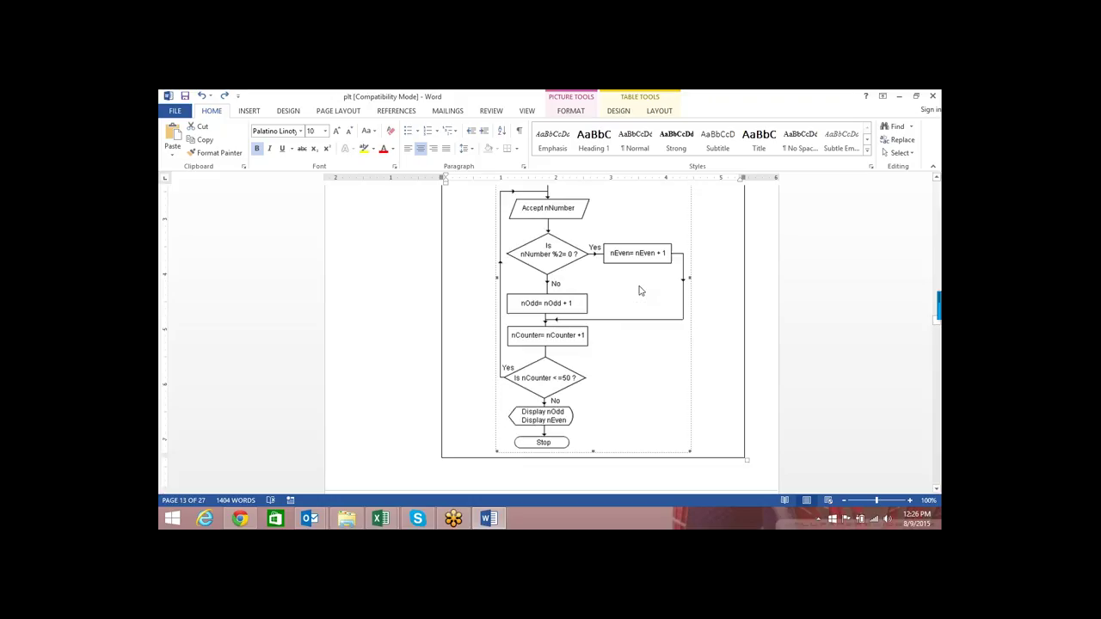
{"action": "scroll", "coordinate": [620, 275], "scroll_direction": "up", "scroll_amount": 3}
{"action": "scroll", "coordinate": [599, 435], "scroll_direction": "down", "scroll_amount": 1}
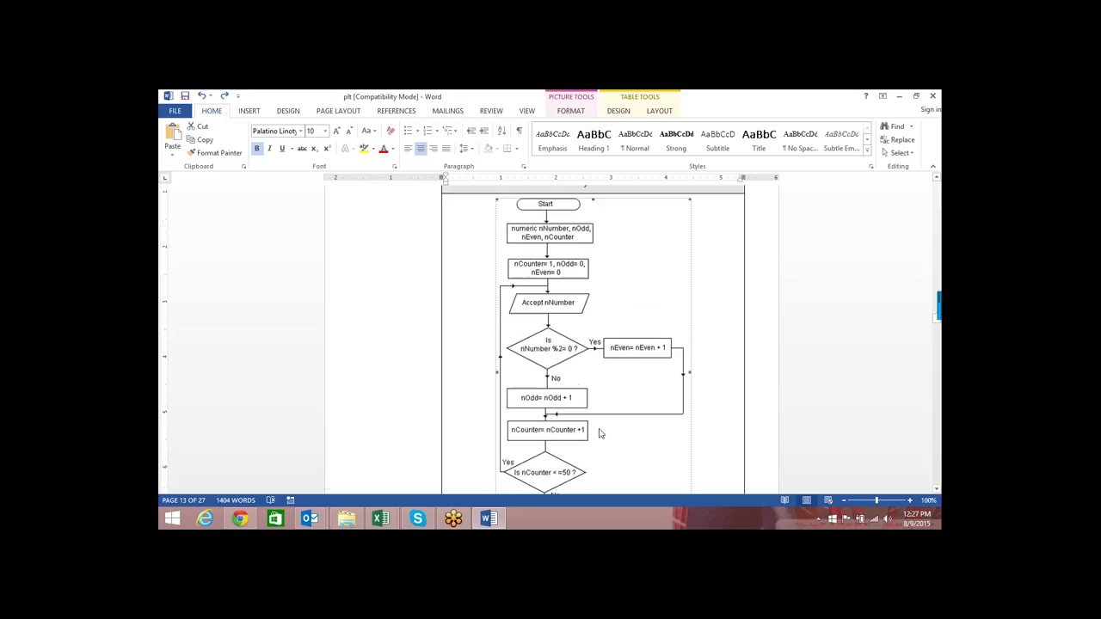
{"action": "scroll", "coordinate": [599, 437], "scroll_direction": "down", "scroll_amount": 2}
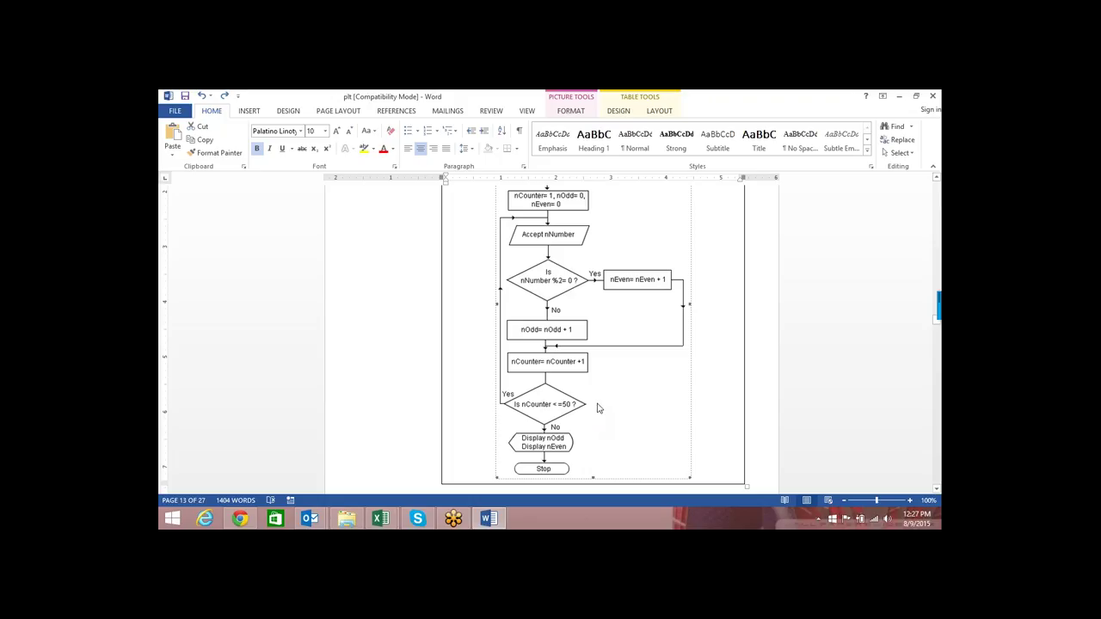
{"action": "scroll", "coordinate": [599, 408], "scroll_direction": "down", "scroll_amount": 1}
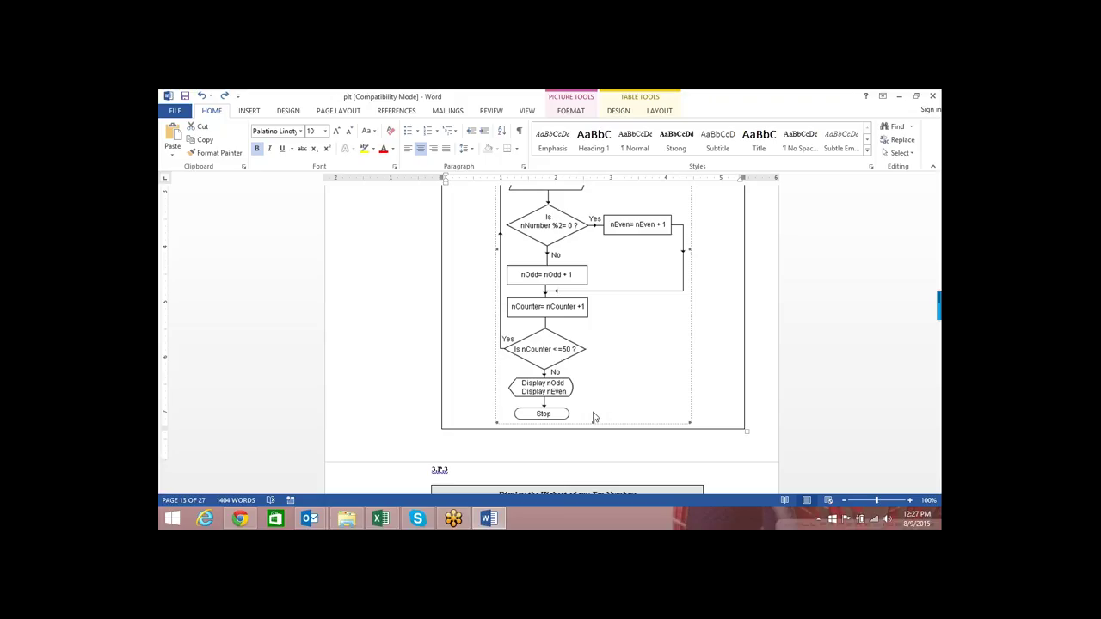
{"action": "scroll", "coordinate": [663, 288], "scroll_direction": "up", "scroll_amount": 2}
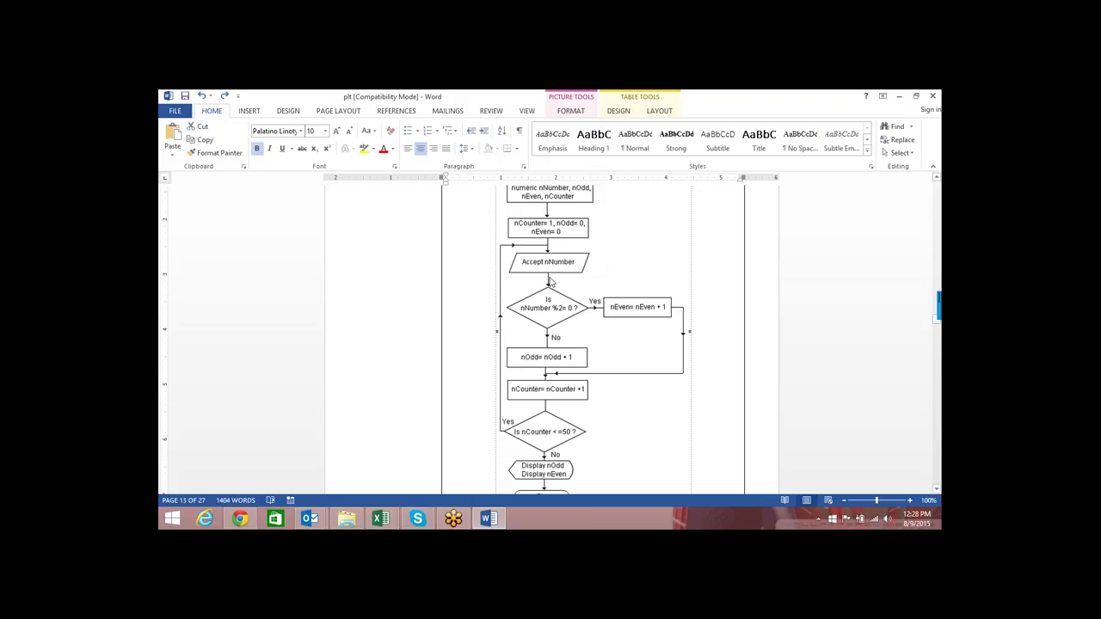
Step: In Sub xyz, delete the three assignment lines inside the Do loop
{"action": "key", "text": "alt+Tab"}
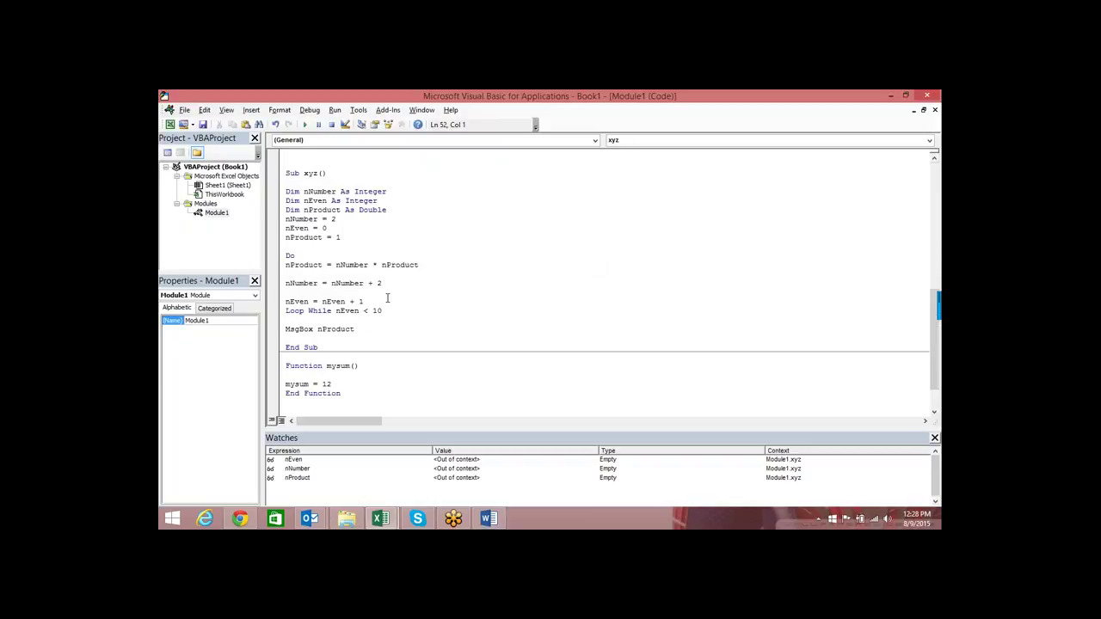
{"action": "left_click_drag", "start_coordinate": [387, 298], "coordinate": [286, 265]}
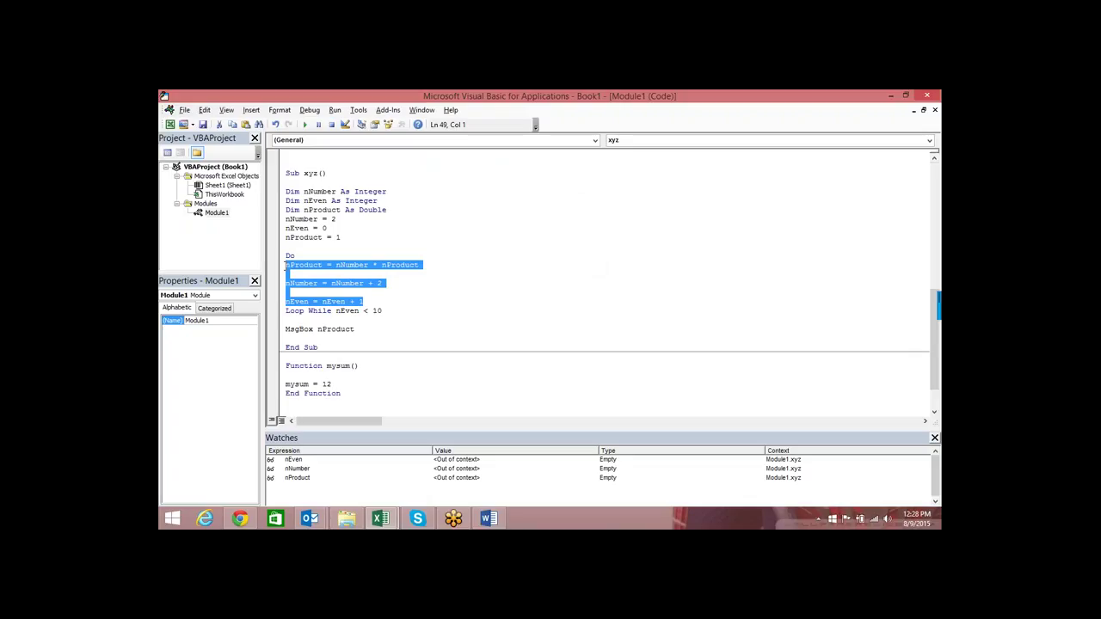
{"action": "key", "text": "Delete"}
Step: Test a faulty 'if dslfkjdfj' line, delete it, and return to Word
{"action": "key", "text": "Return"}
{"action": "key", "text": "Return"}
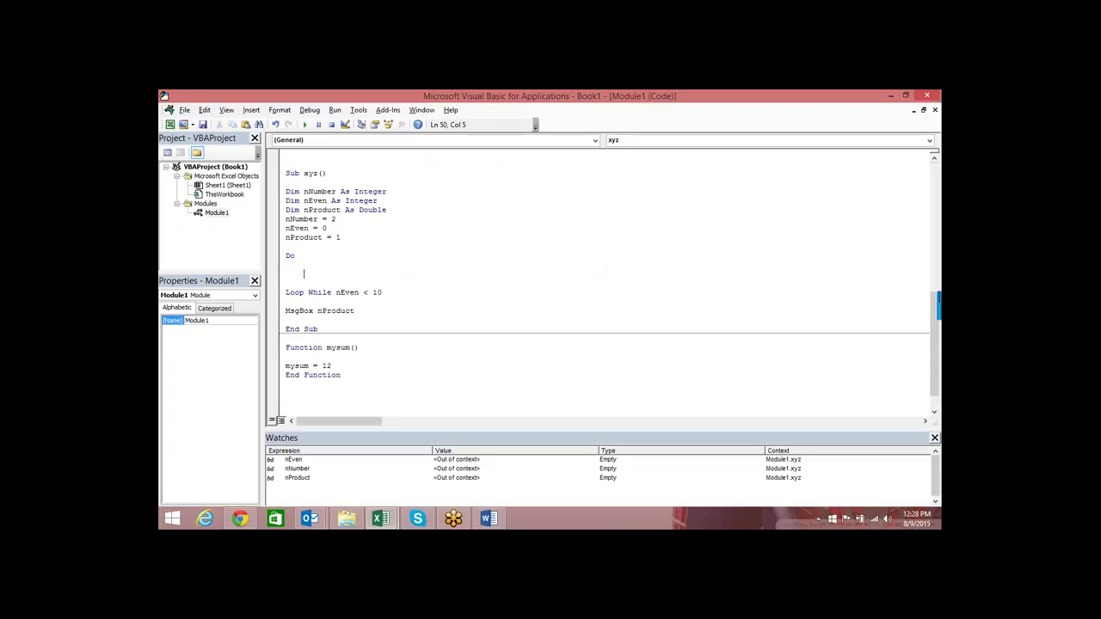
{"action": "type", "text": "if dslfkjdfj"}
{"action": "key", "text": "Return"}
{"action": "key", "text": "Return"}
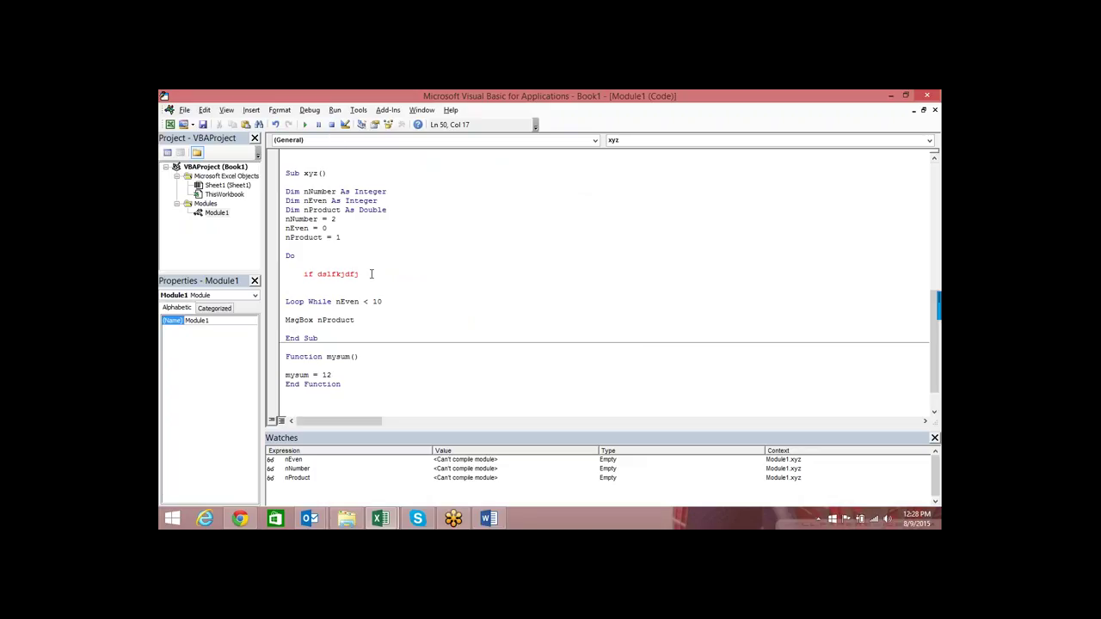
{"action": "left_click_drag", "start_coordinate": [371, 274], "coordinate": [303, 272]}
{"action": "key", "text": "BackSpace"}
{"action": "key", "text": "alt+Tab"}
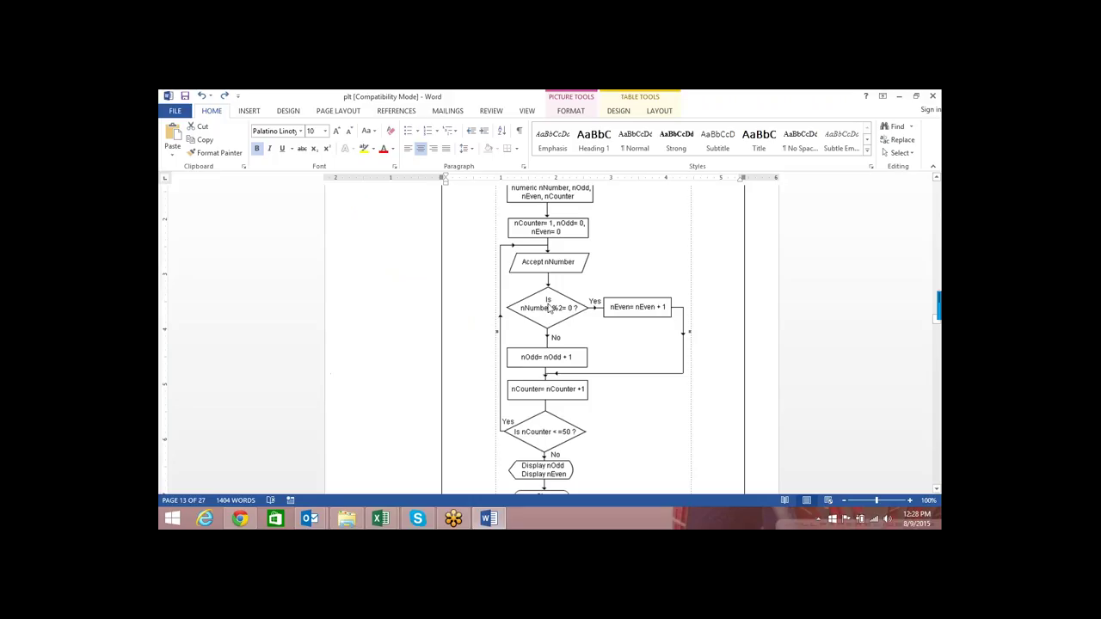
Step: Scroll past the 3.P.3 flowchart to the 3.P.4 Modular Programming flowchart on page 15
{"action": "scroll", "coordinate": [570, 300], "scroll_direction": "down", "scroll_amount": 2}
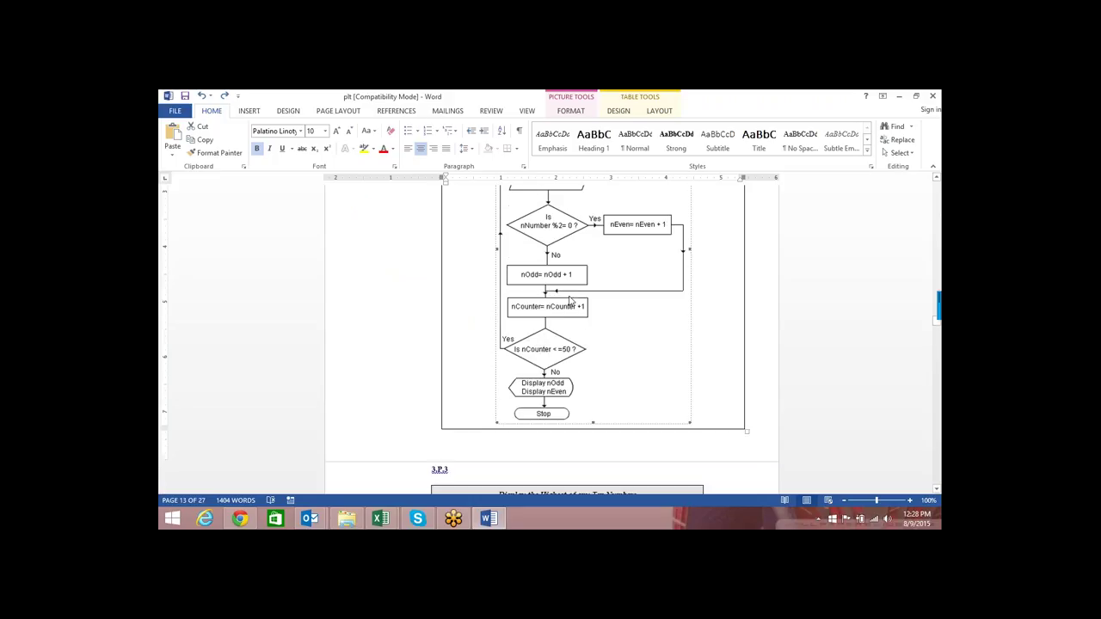
{"action": "scroll", "coordinate": [569, 299], "scroll_direction": "down", "scroll_amount": 3}
{"action": "scroll", "coordinate": [569, 299], "scroll_direction": "down", "scroll_amount": 3}
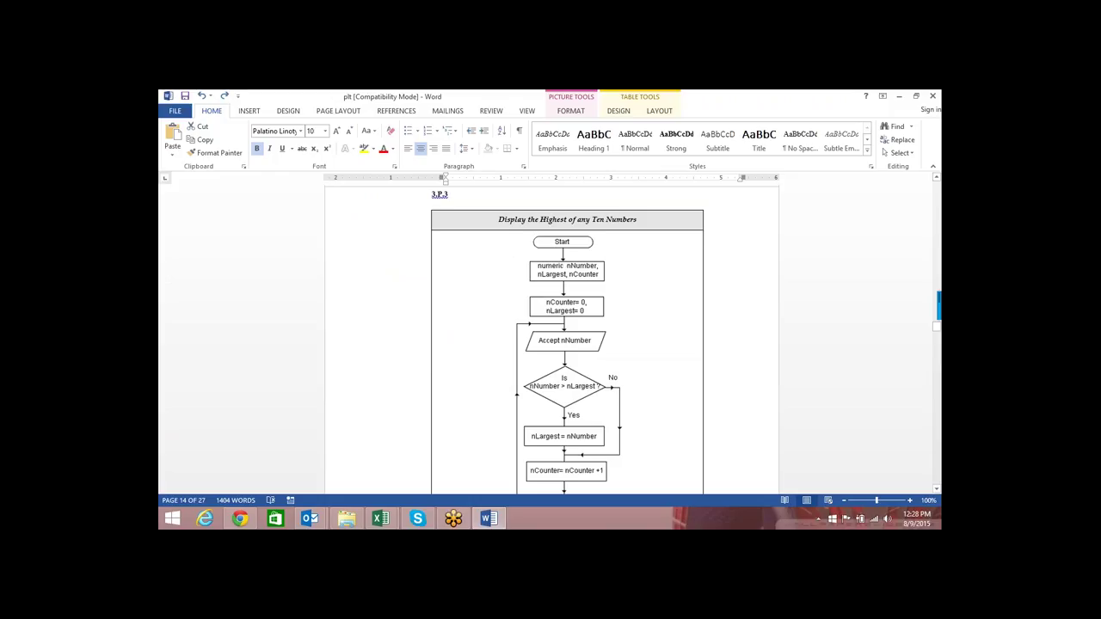
{"action": "scroll", "coordinate": [594, 293], "scroll_direction": "down", "scroll_amount": 1}
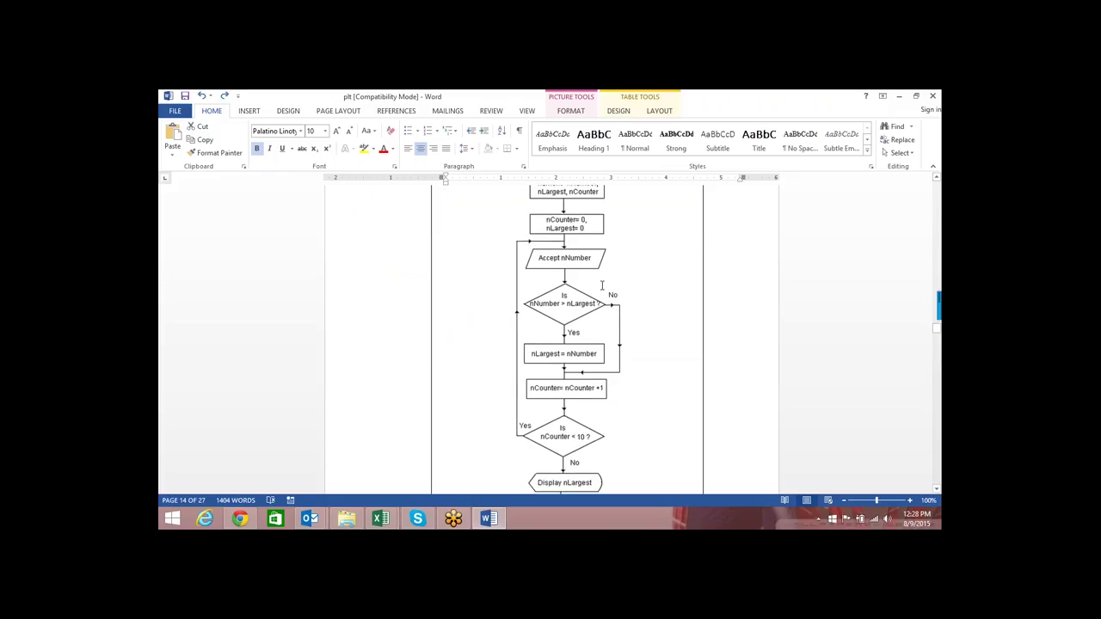
{"action": "scroll", "coordinate": [604, 293], "scroll_direction": "up", "scroll_amount": 2}
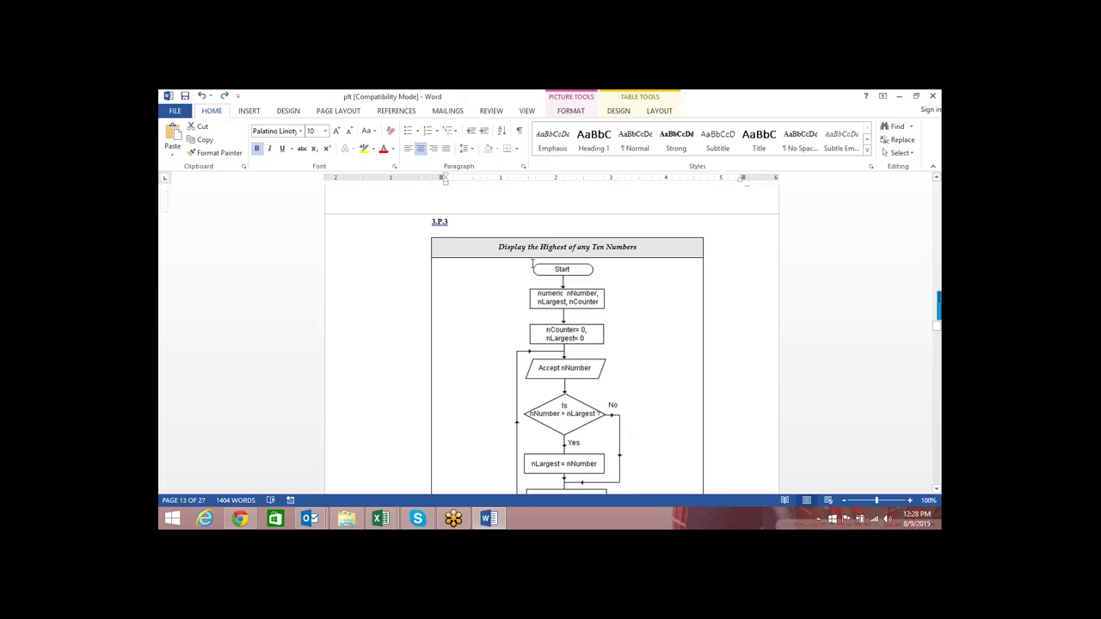
{"action": "scroll", "coordinate": [542, 267], "scroll_direction": "down", "scroll_amount": 2}
{"action": "scroll", "coordinate": [577, 277], "scroll_direction": "down", "scroll_amount": 2}
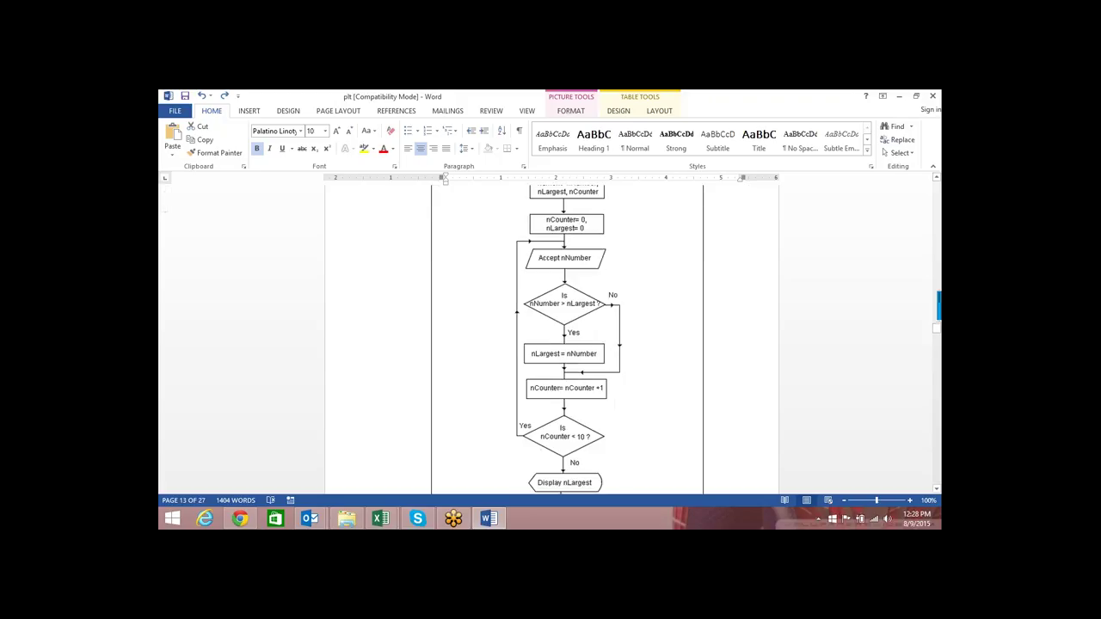
{"action": "scroll", "coordinate": [583, 284], "scroll_direction": "down", "scroll_amount": 2}
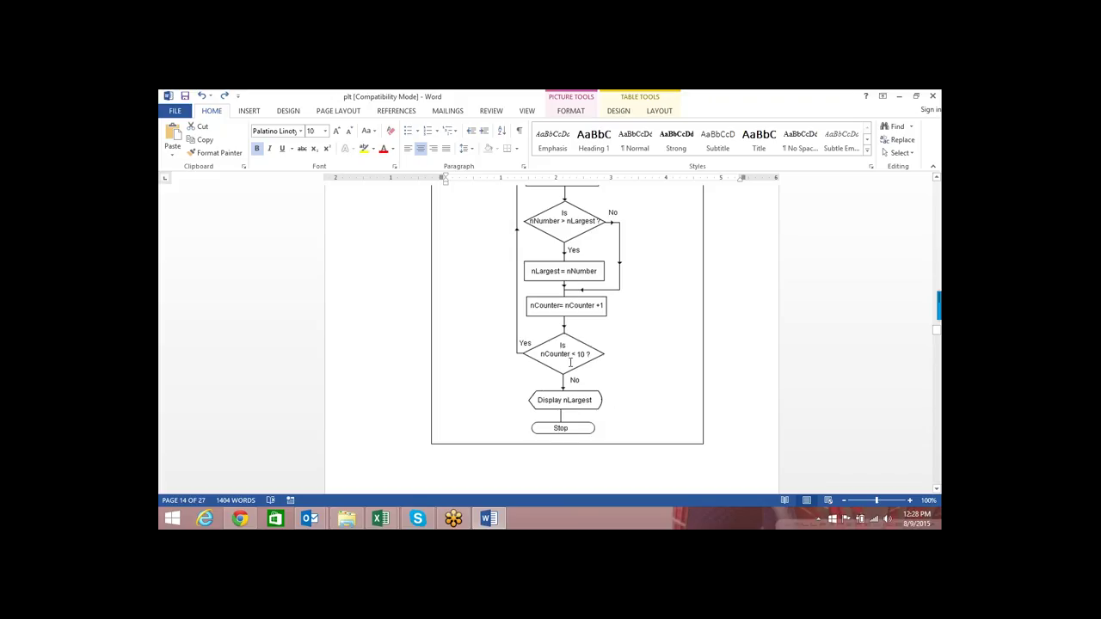
{"action": "scroll", "coordinate": [577, 357], "scroll_direction": "down", "scroll_amount": 2}
{"action": "scroll", "coordinate": [585, 351], "scroll_direction": "down", "scroll_amount": 2}
{"action": "scroll", "coordinate": [585, 352], "scroll_direction": "down", "scroll_amount": 3}
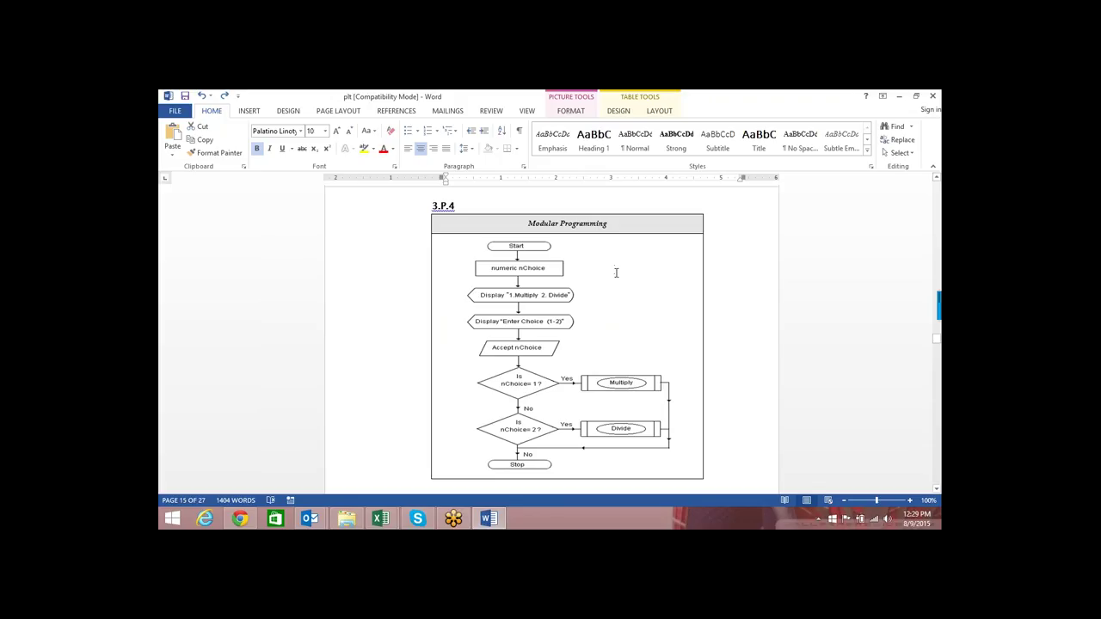
{"action": "scroll", "coordinate": [621, 282], "scroll_direction": "down", "scroll_amount": 1}
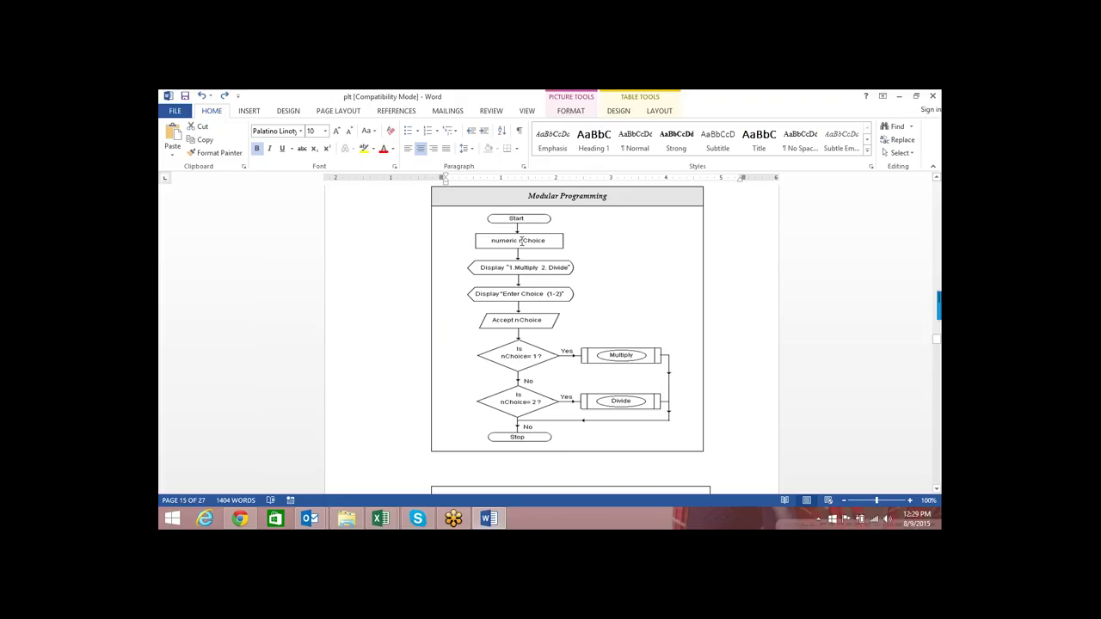
{"action": "left_click", "coordinate": [521, 242]}
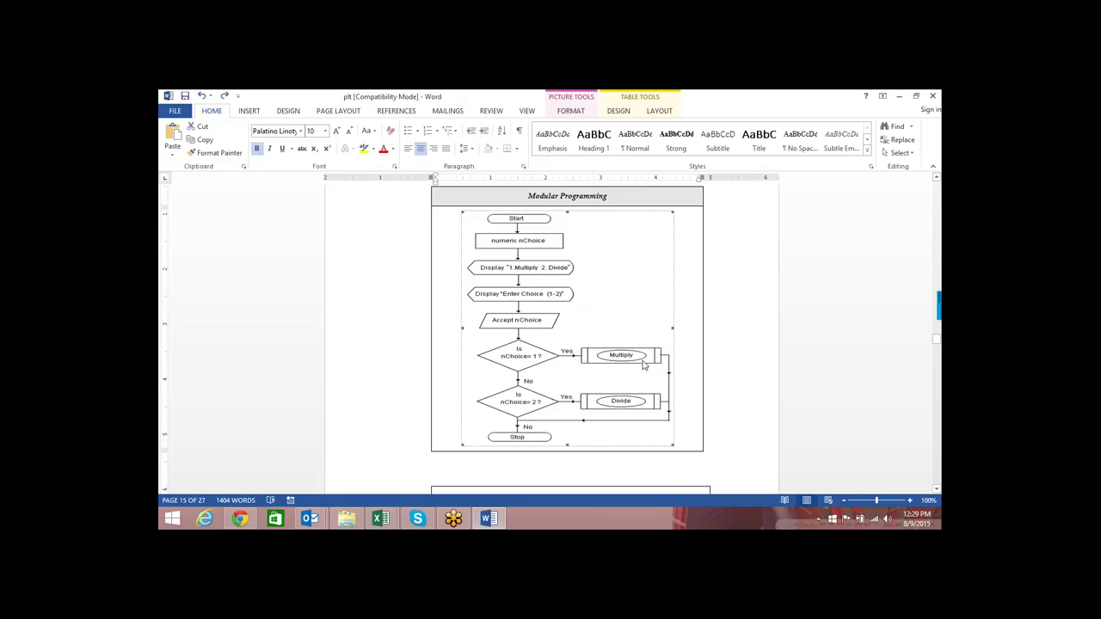
{"action": "scroll", "coordinate": [552, 335], "scroll_direction": "down", "scroll_amount": 2}
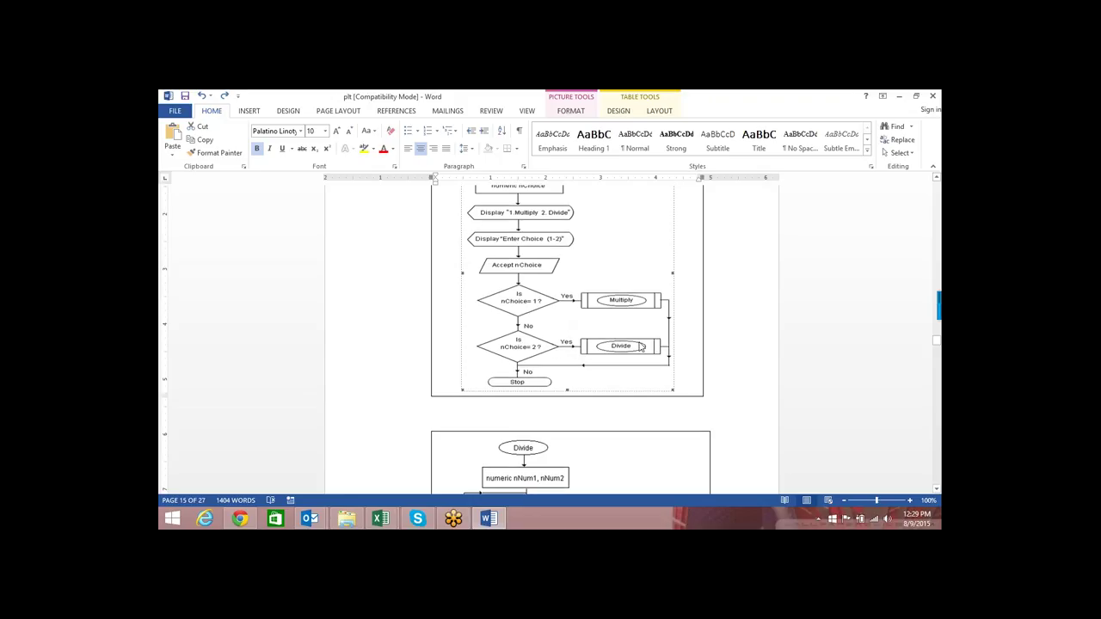
{"action": "scroll", "coordinate": [554, 308], "scroll_direction": "down", "scroll_amount": 1}
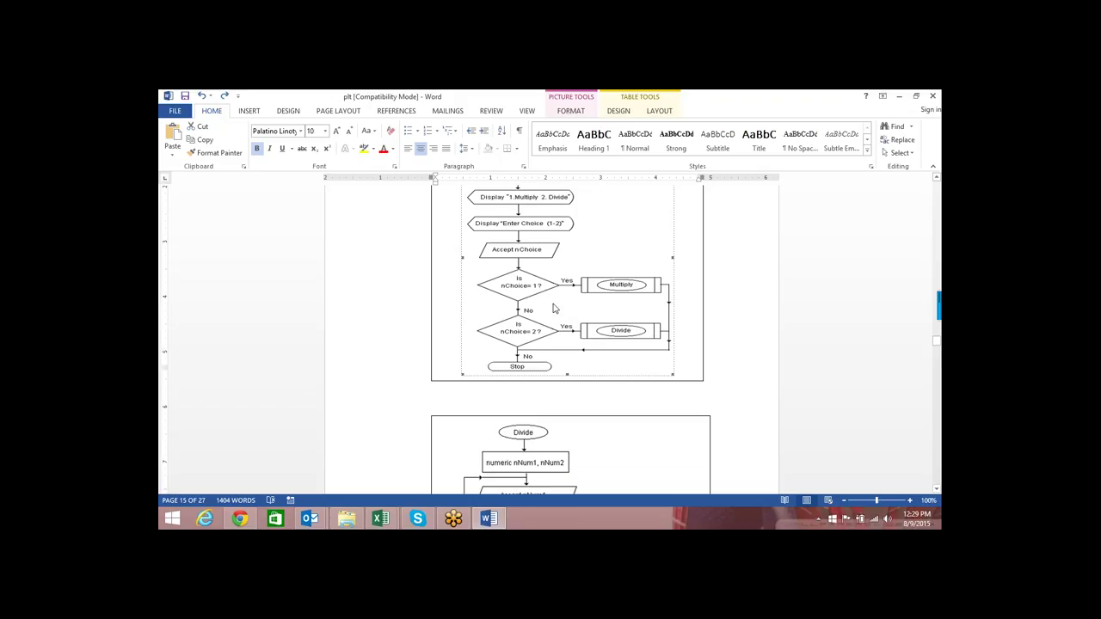
{"action": "scroll", "coordinate": [554, 308], "scroll_direction": "down", "scroll_amount": 2}
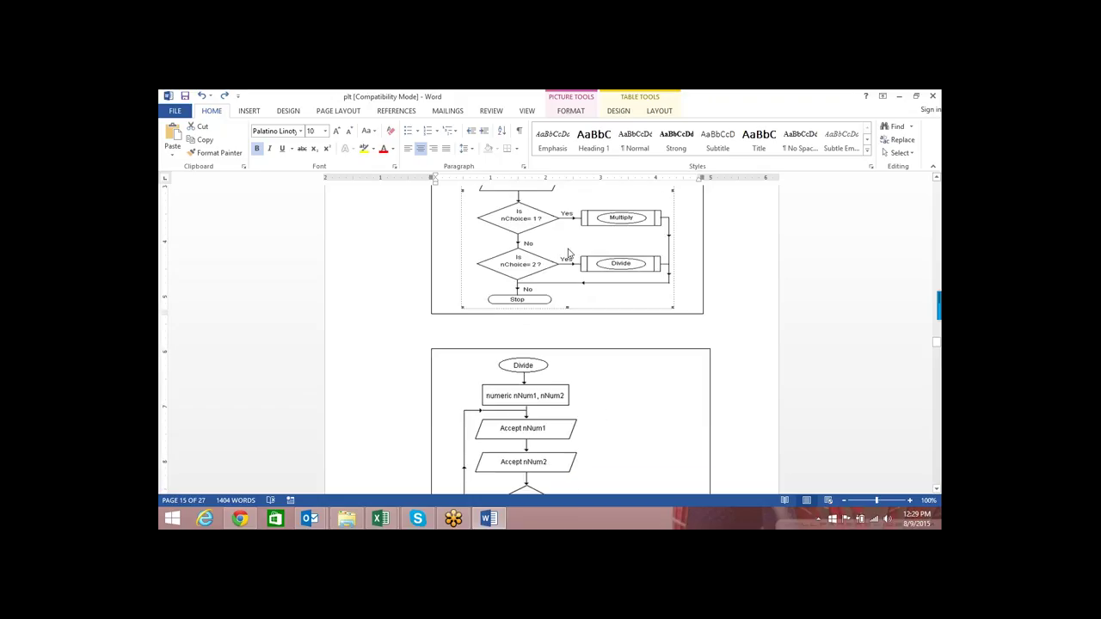
{"action": "scroll", "coordinate": [568, 252], "scroll_direction": "down", "scroll_amount": 1}
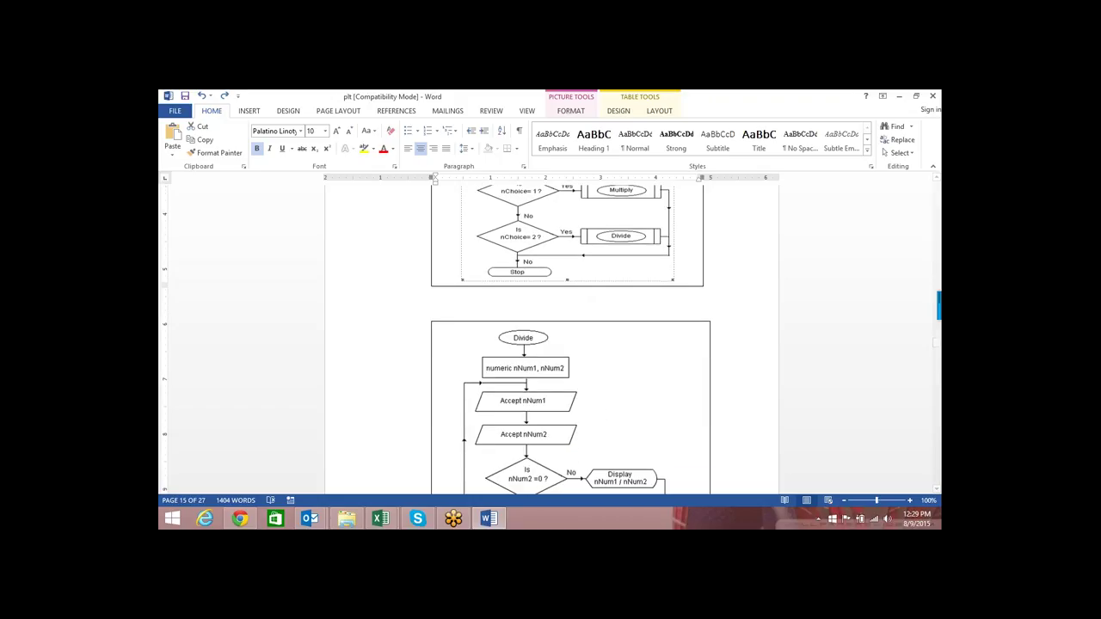
{"action": "scroll", "coordinate": [579, 348], "scroll_direction": "down", "scroll_amount": 1}
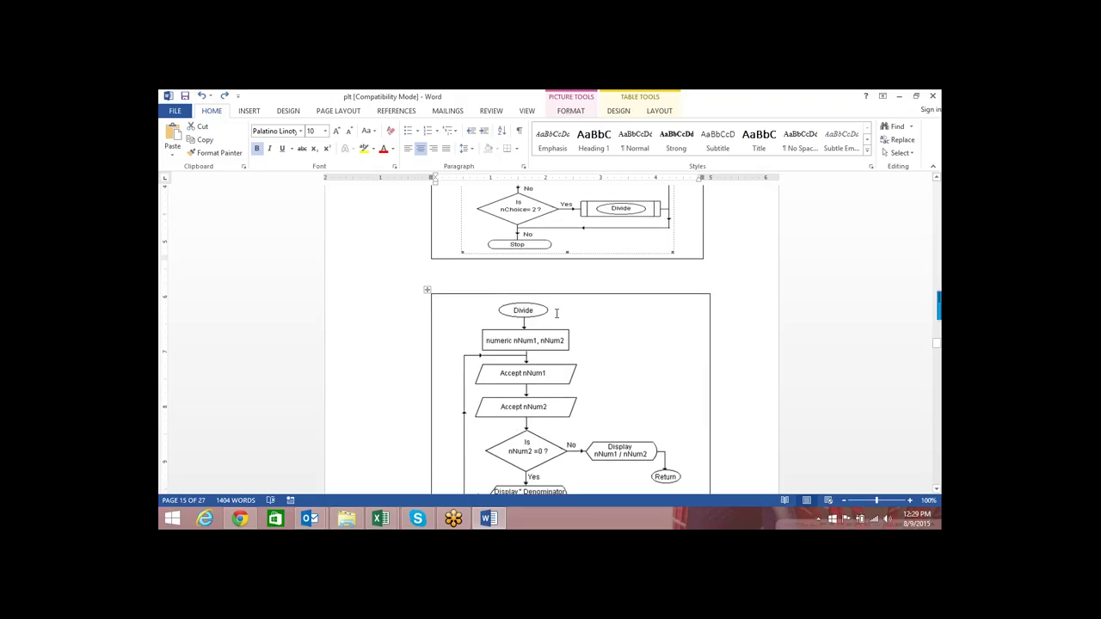
{"action": "scroll", "coordinate": [556, 301], "scroll_direction": "down", "scroll_amount": 3}
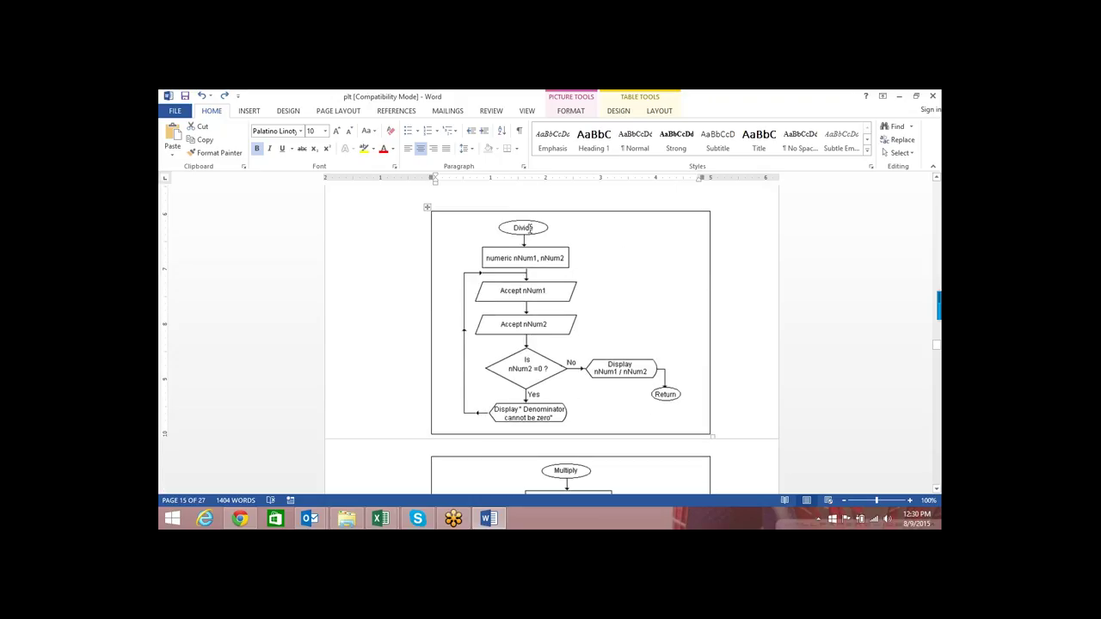
{"action": "scroll", "coordinate": [530, 229], "scroll_direction": "up", "scroll_amount": 1}
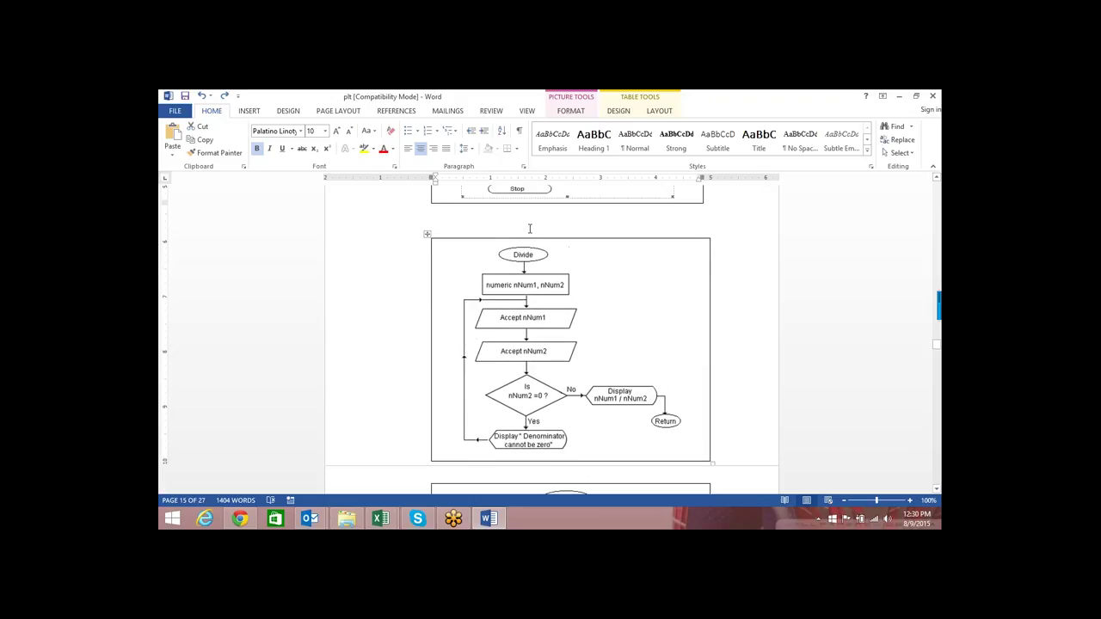
{"action": "scroll", "coordinate": [532, 237], "scroll_direction": "up", "scroll_amount": 2}
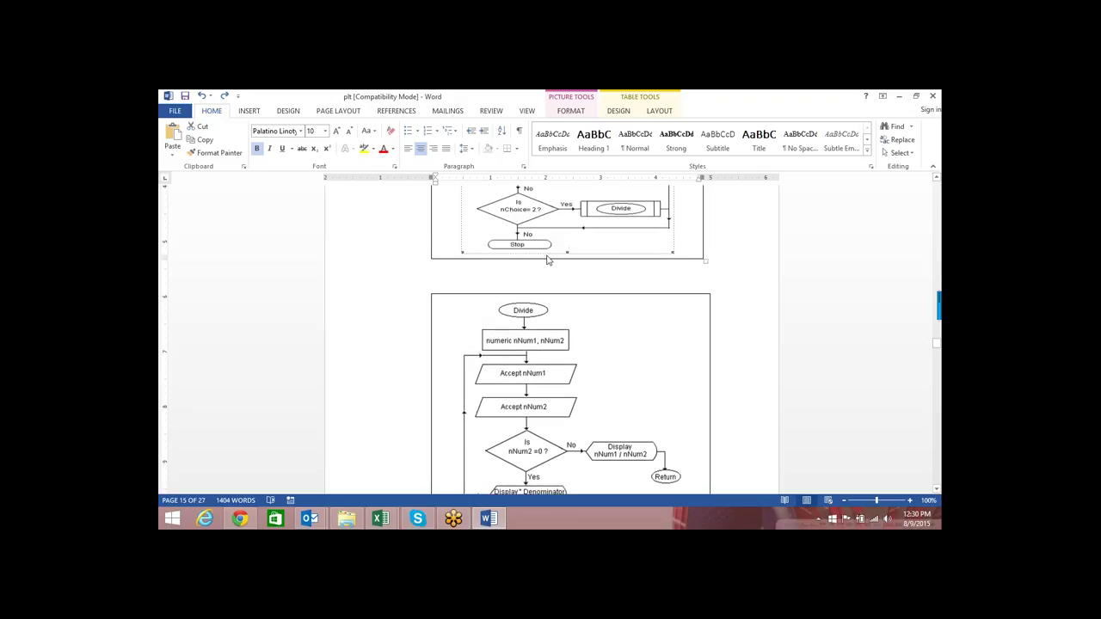
{"action": "scroll", "coordinate": [550, 258], "scroll_direction": "up", "scroll_amount": 3}
{"action": "scroll", "coordinate": [551, 258], "scroll_direction": "up", "scroll_amount": 3}
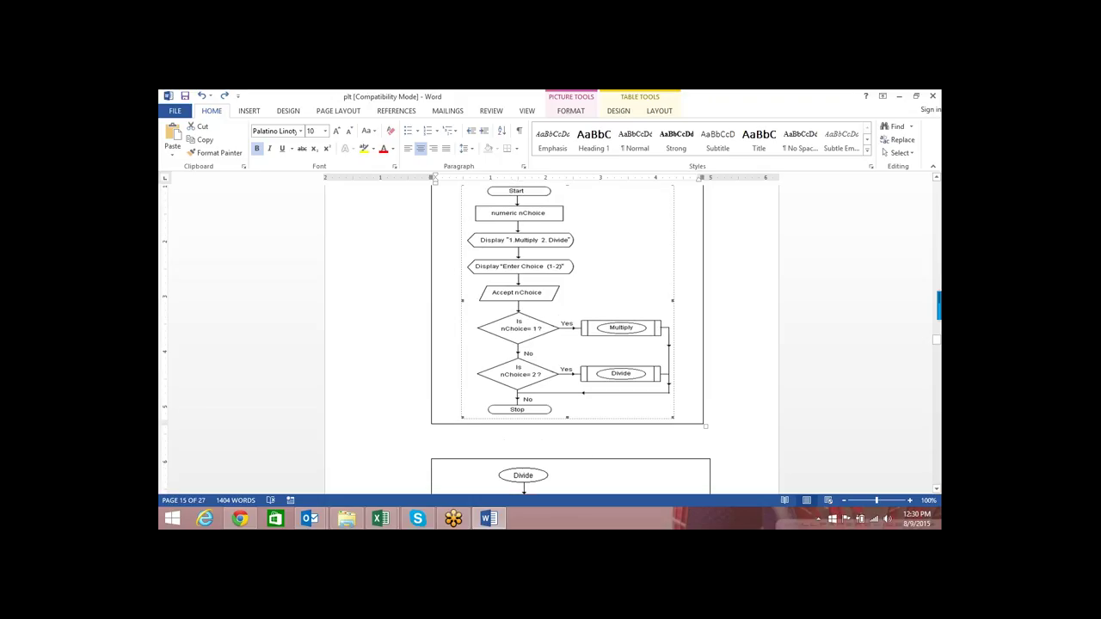
{"action": "scroll", "coordinate": [622, 319], "scroll_direction": "down", "scroll_amount": 1}
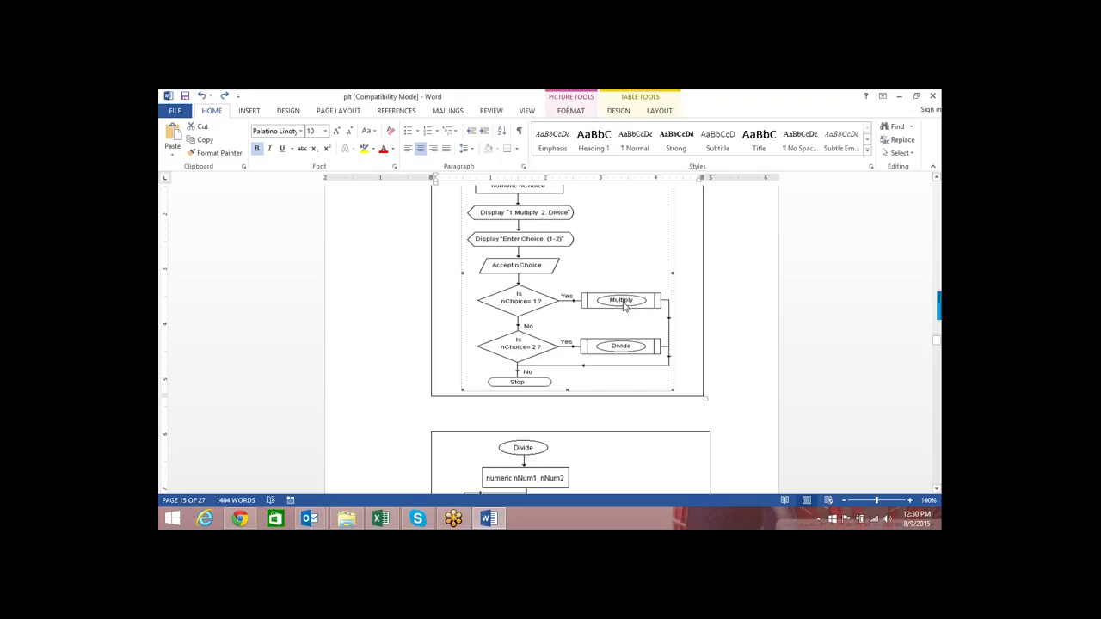
{"action": "scroll", "coordinate": [602, 327], "scroll_direction": "down", "scroll_amount": 5}
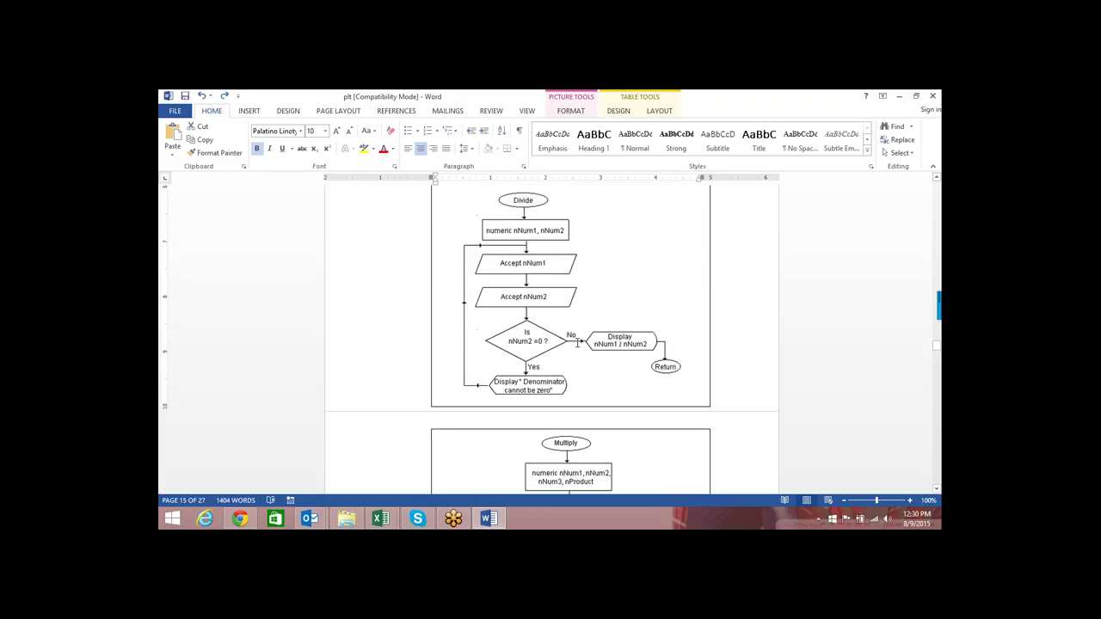
Step: Scroll back and forth through the Multiply and Divide flowcharts of the Modular Programming section
{"action": "scroll", "coordinate": [581, 340], "scroll_direction": "down", "scroll_amount": 3}
{"action": "scroll", "coordinate": [586, 338], "scroll_direction": "down", "scroll_amount": 2}
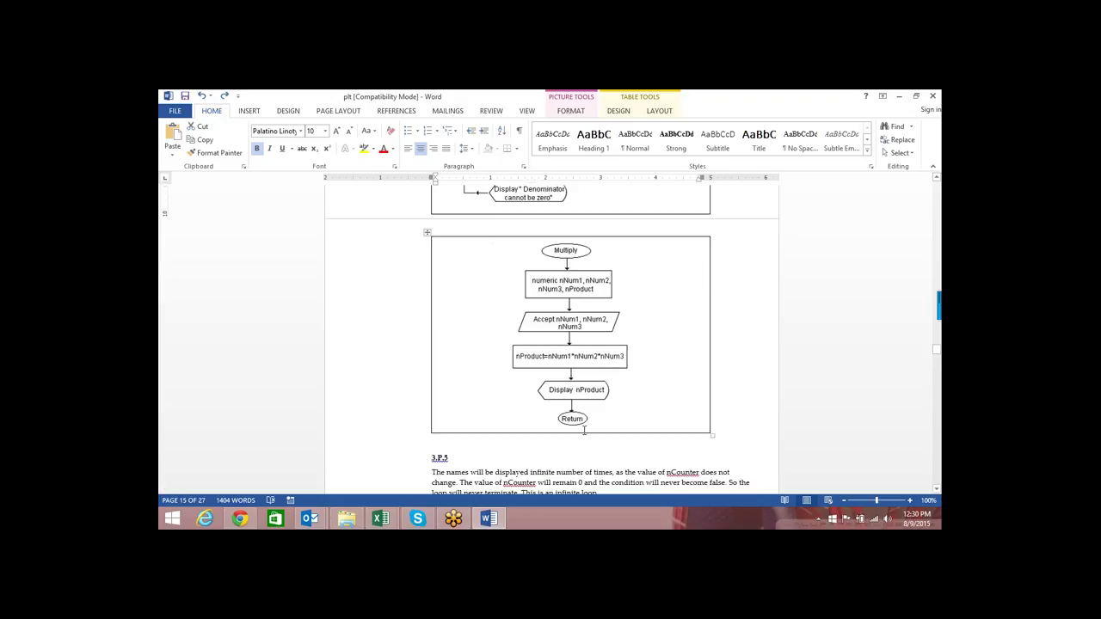
{"action": "scroll", "coordinate": [571, 396], "scroll_direction": "up", "scroll_amount": 3}
{"action": "scroll", "coordinate": [589, 389], "scroll_direction": "up", "scroll_amount": 3}
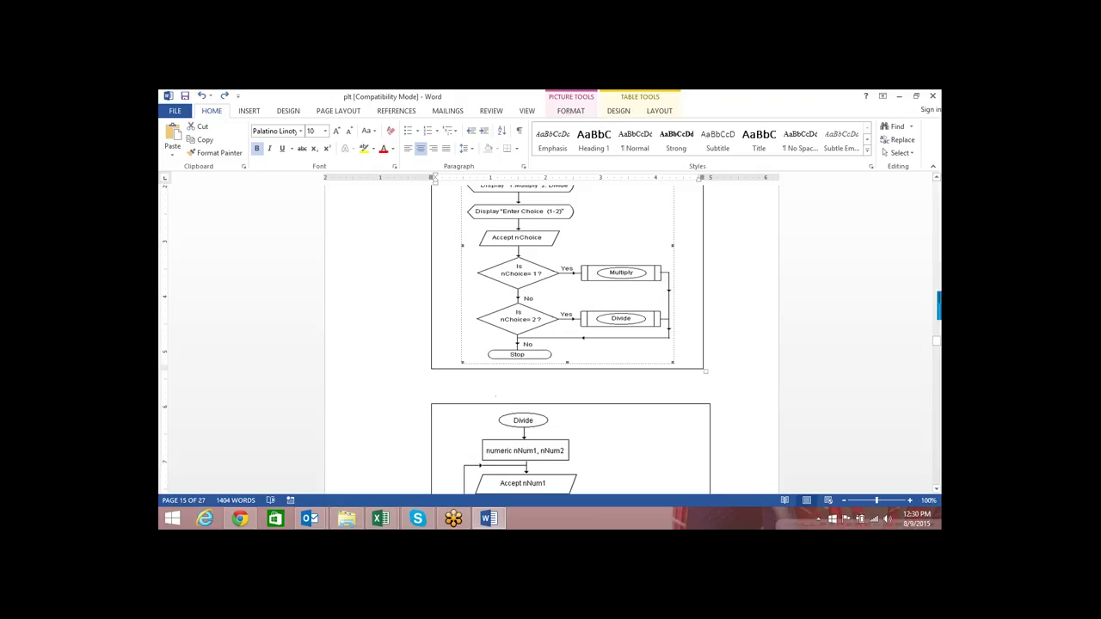
{"action": "scroll", "coordinate": [494, 400], "scroll_direction": "down", "scroll_amount": 1}
{"action": "scroll", "coordinate": [598, 316], "scroll_direction": "down", "scroll_amount": 1}
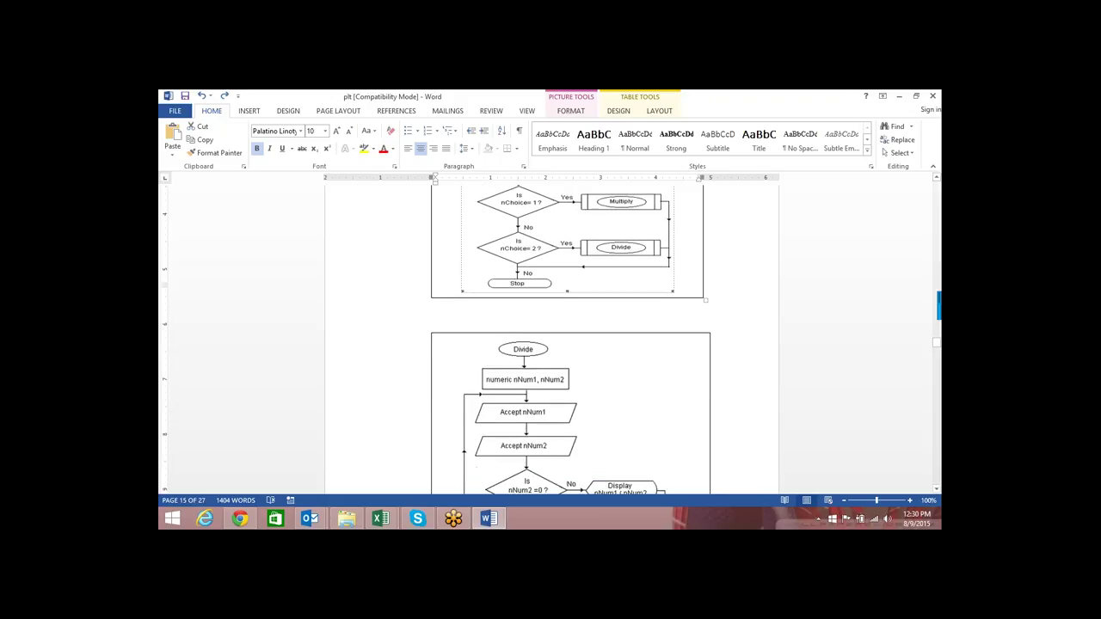
{"action": "scroll", "coordinate": [595, 329], "scroll_direction": "down", "scroll_amount": 2}
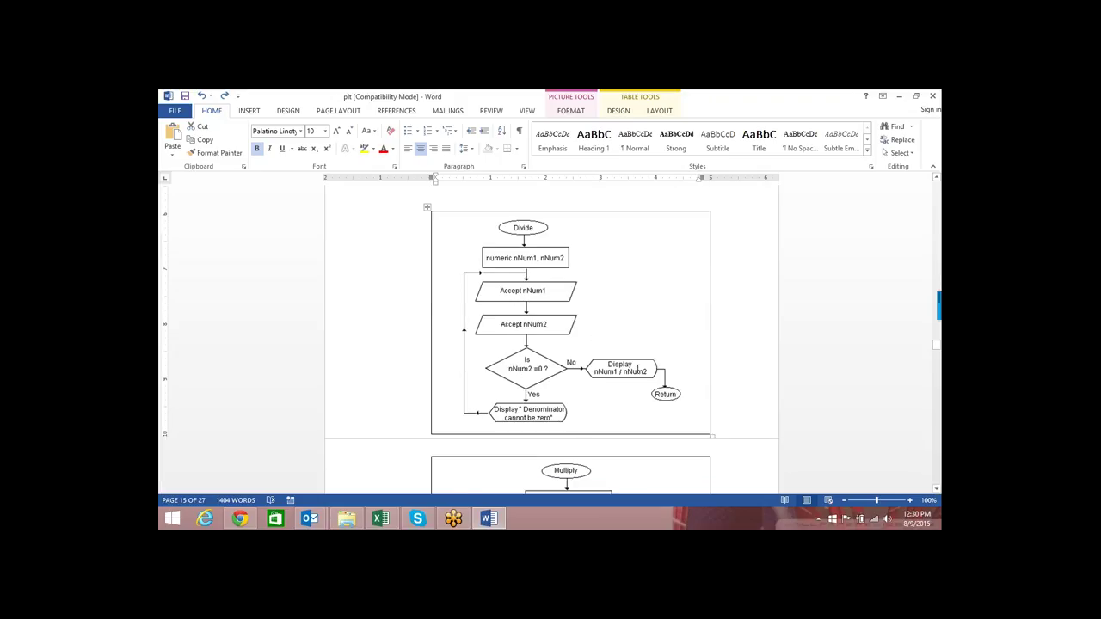
{"action": "scroll", "coordinate": [670, 288], "scroll_direction": "up", "scroll_amount": 2}
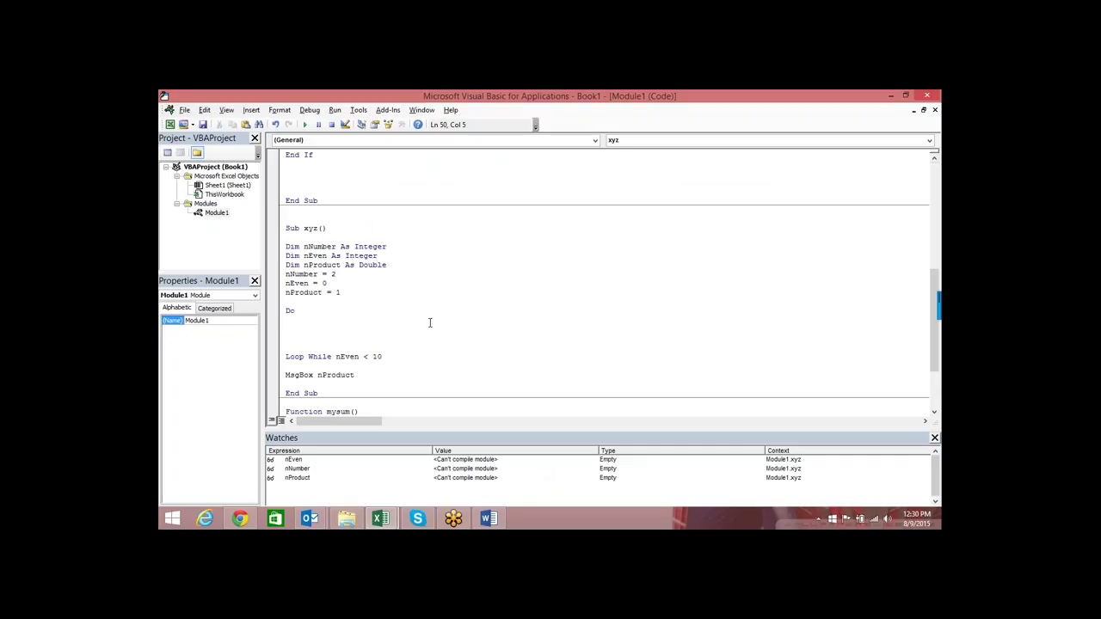
Step: Insert a blank line above Sub abc() at the top of Module1
{"action": "scroll", "coordinate": [382, 360], "scroll_direction": "down", "scroll_amount": 1}
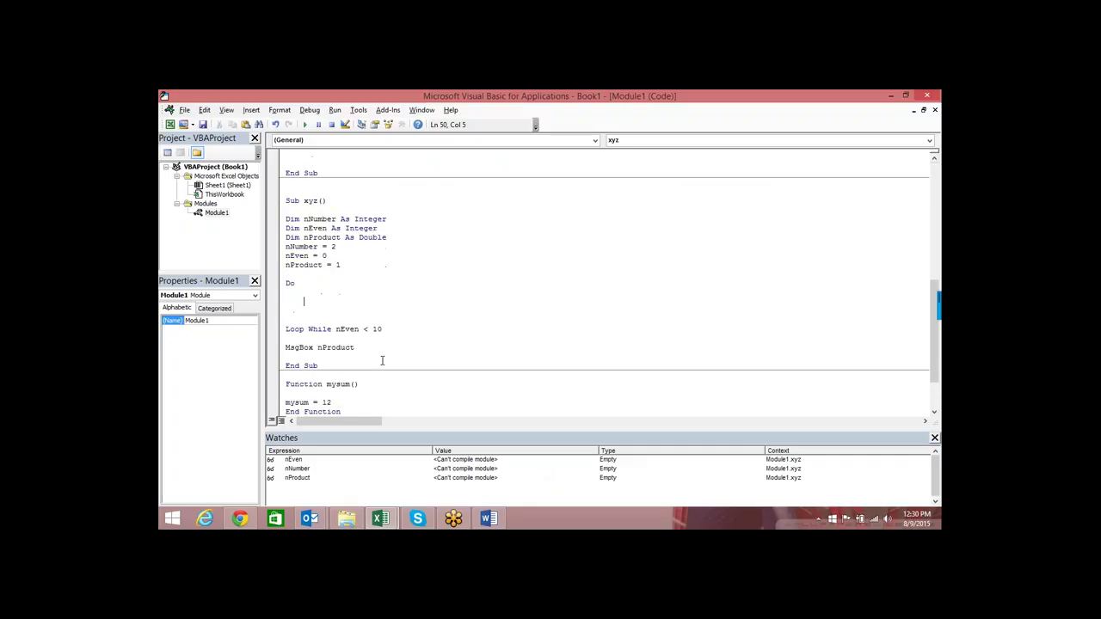
{"action": "scroll", "coordinate": [382, 361], "scroll_direction": "up", "scroll_amount": 1}
{"action": "scroll", "coordinate": [430, 302], "scroll_direction": "up", "scroll_amount": 4}
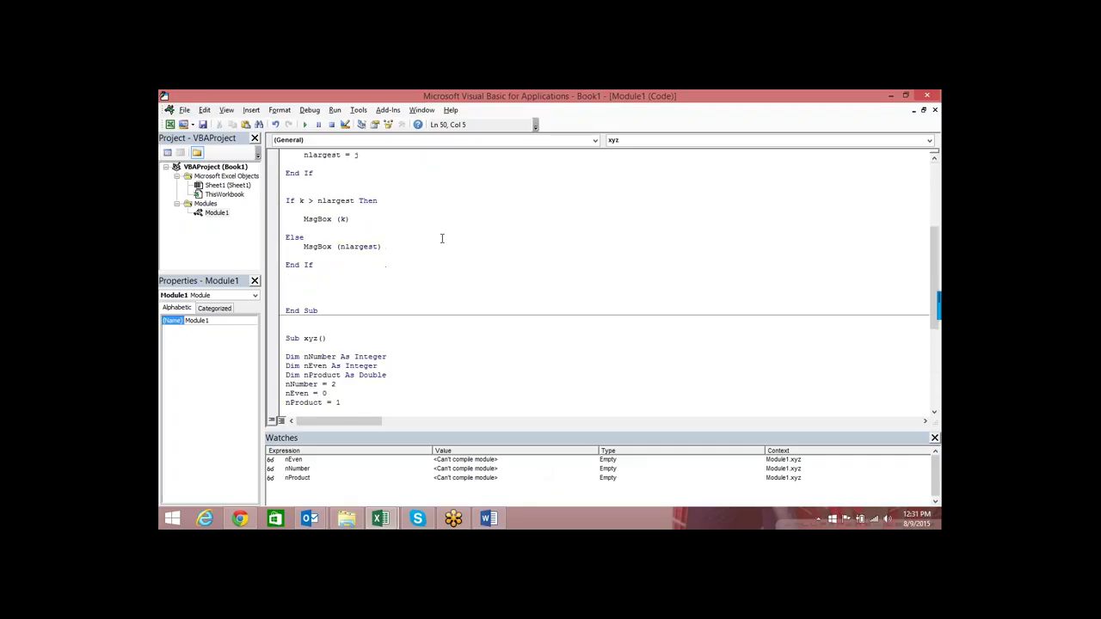
{"action": "scroll", "coordinate": [348, 271], "scroll_direction": "up", "scroll_amount": 6}
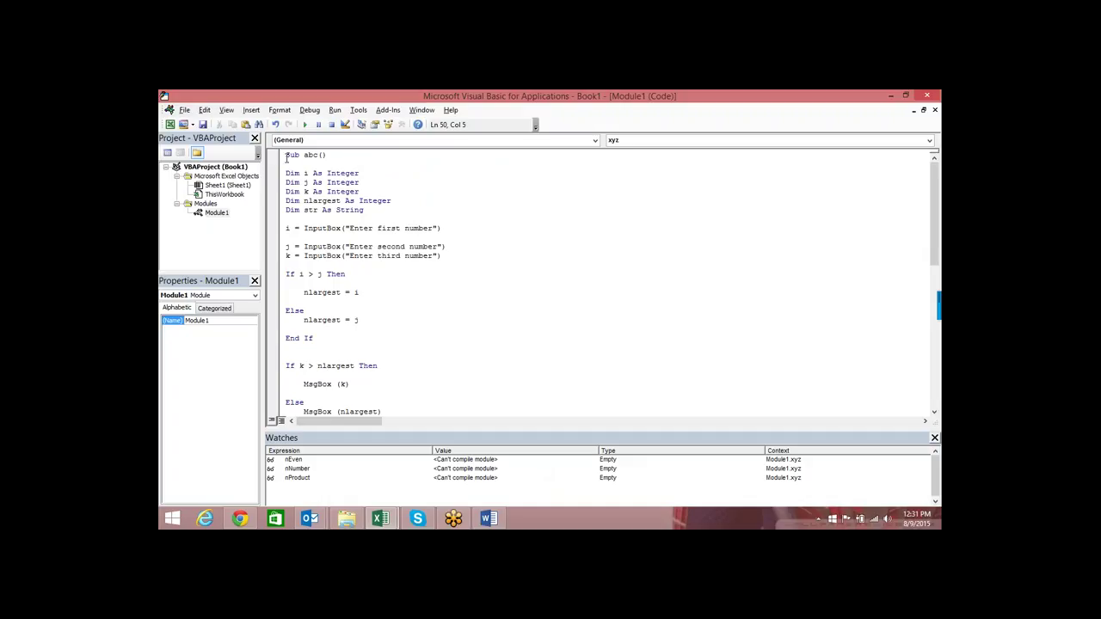
{"action": "key", "text": "Down"}
{"action": "key", "text": "Down"}
{"action": "key", "text": "Down"}
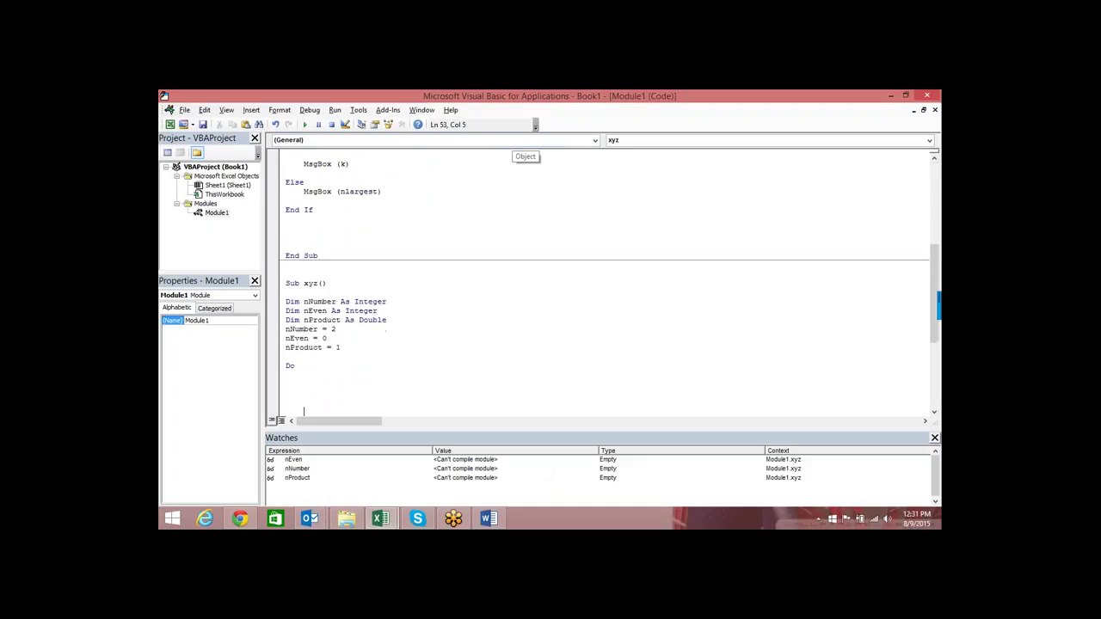
{"action": "scroll", "coordinate": [287, 161], "scroll_direction": "down", "scroll_amount": 4}
{"action": "scroll", "coordinate": [287, 160], "scroll_direction": "up", "scroll_amount": 10}
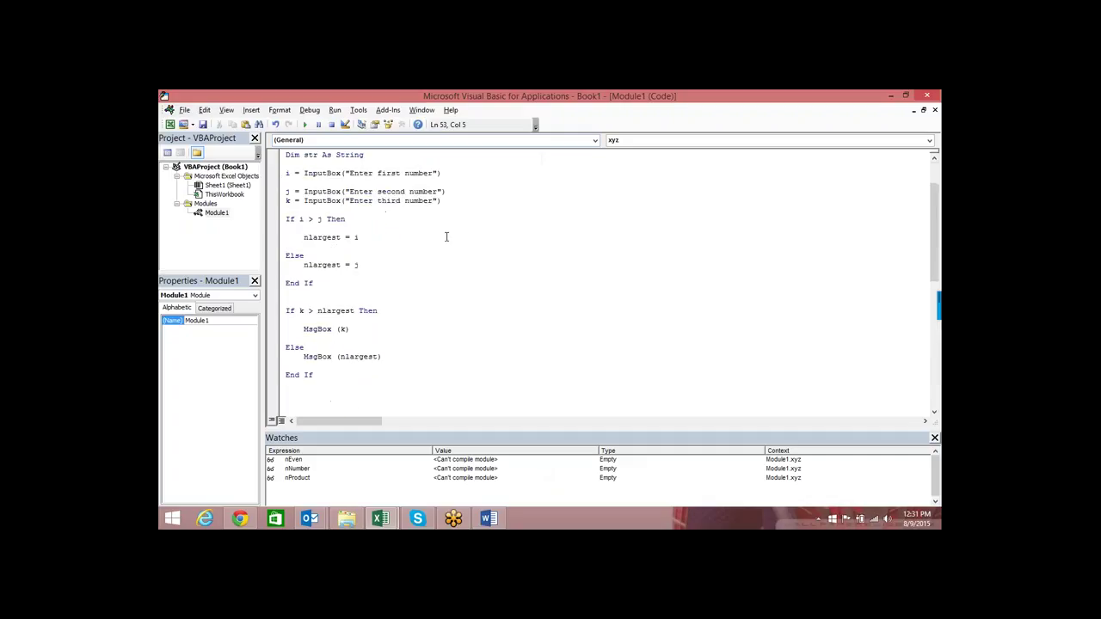
{"action": "scroll", "coordinate": [287, 161], "scroll_direction": "up", "scroll_amount": 2}
{"action": "left_click", "coordinate": [288, 161]}
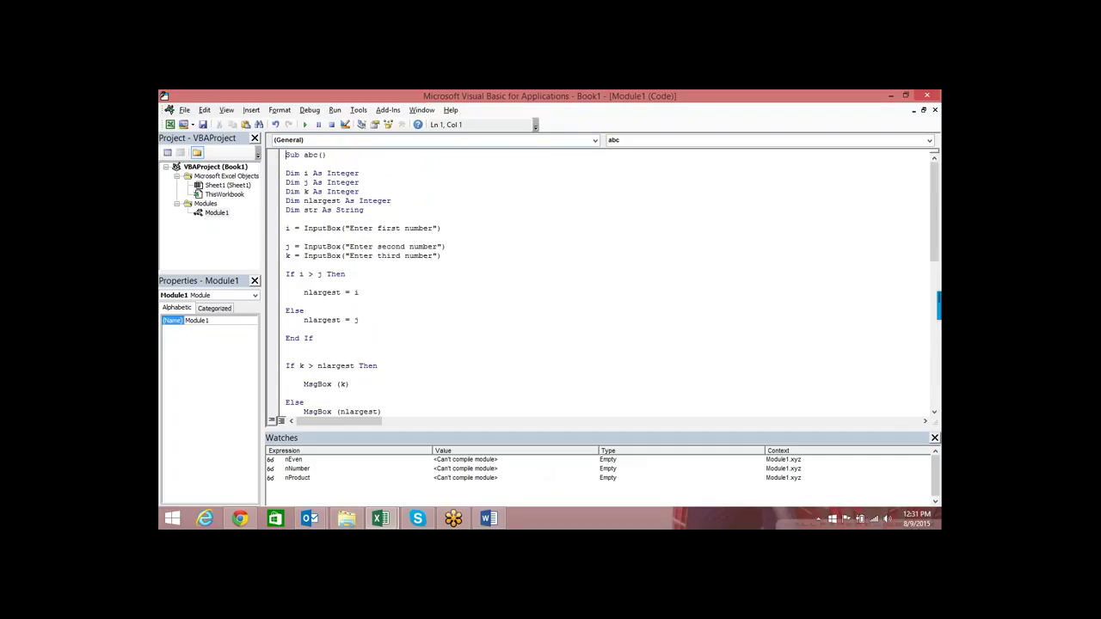
{"action": "scroll", "coordinate": [287, 161], "scroll_direction": "up", "scroll_amount": 1}
{"action": "key", "text": "Return"}
Step: Write a new Sub a() whose body calls abc
{"action": "key", "text": "Up"}
{"action": "key", "text": "Up"}
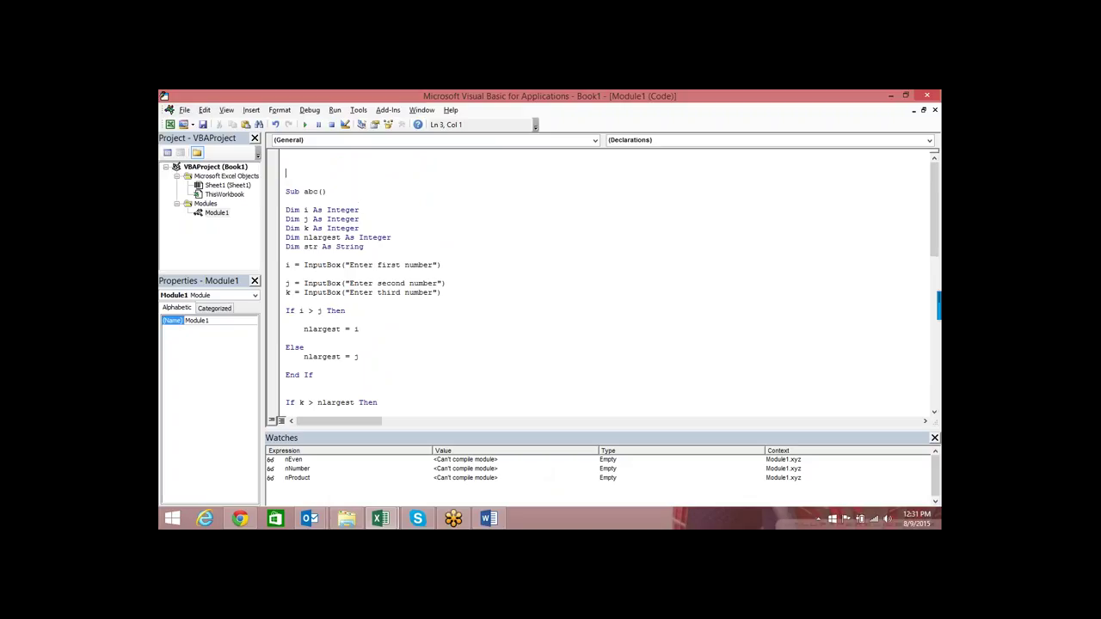
{"action": "key", "text": "Up"}
{"action": "key", "text": "Up"}
{"action": "type", "text": "sub a"}
{"action": "key", "text": "Return"}
{"action": "key", "text": "Return"}
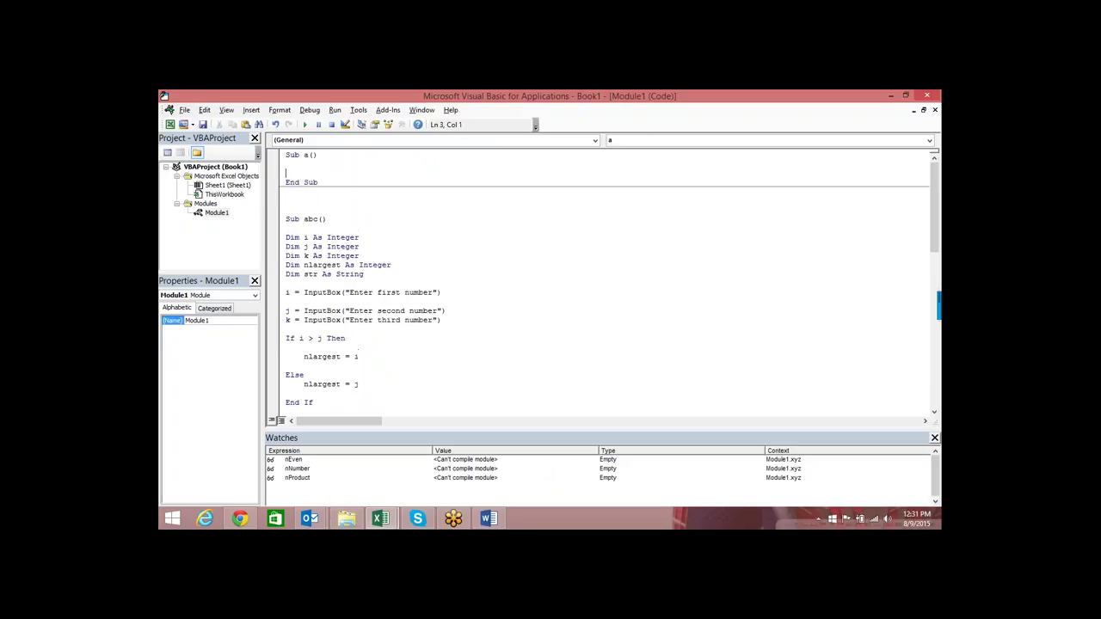
{"action": "type", "text": "abc"}
Step: Run Sub a, dismiss the first-number prompt, and stop the run after the resulting error
{"action": "left_click", "coordinate": [305, 126]}
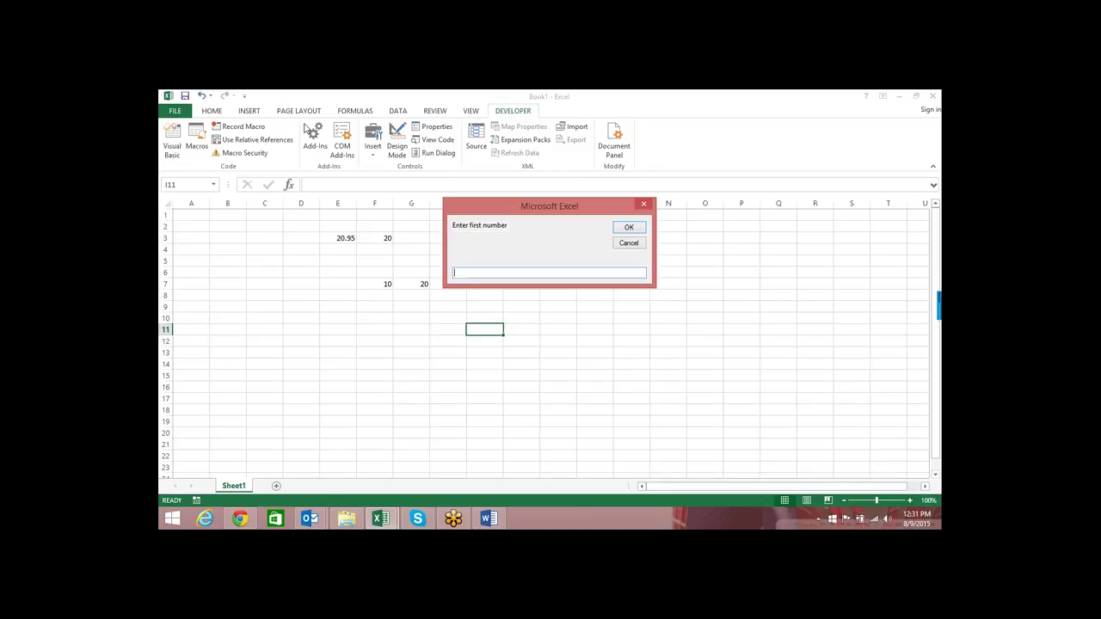
{"action": "left_click", "coordinate": [627, 244]}
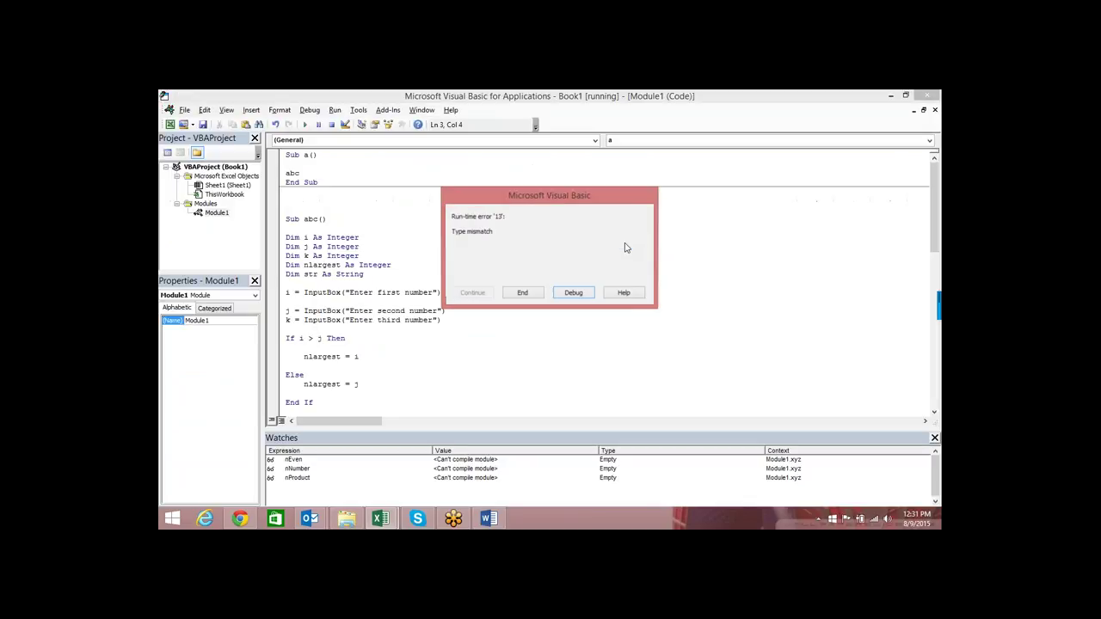
{"action": "left_click", "coordinate": [571, 293]}
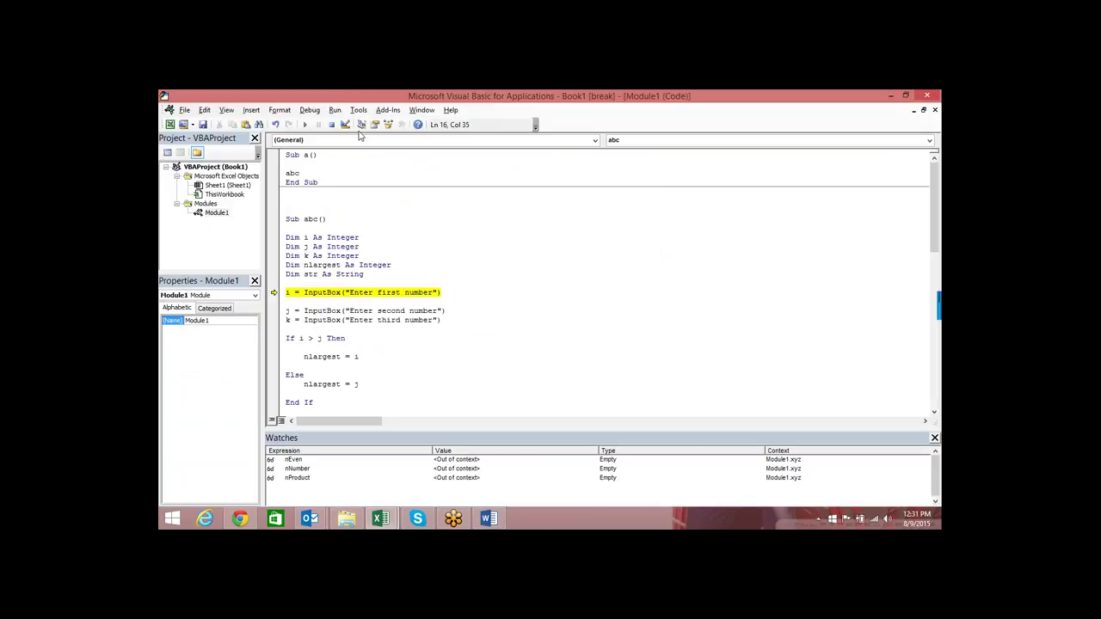
{"action": "left_click", "coordinate": [331, 125]}
Step: Step into Sub a with F8 to the abc call and set a breakpoint on abc's End Sub
{"action": "left_click", "coordinate": [336, 164]}
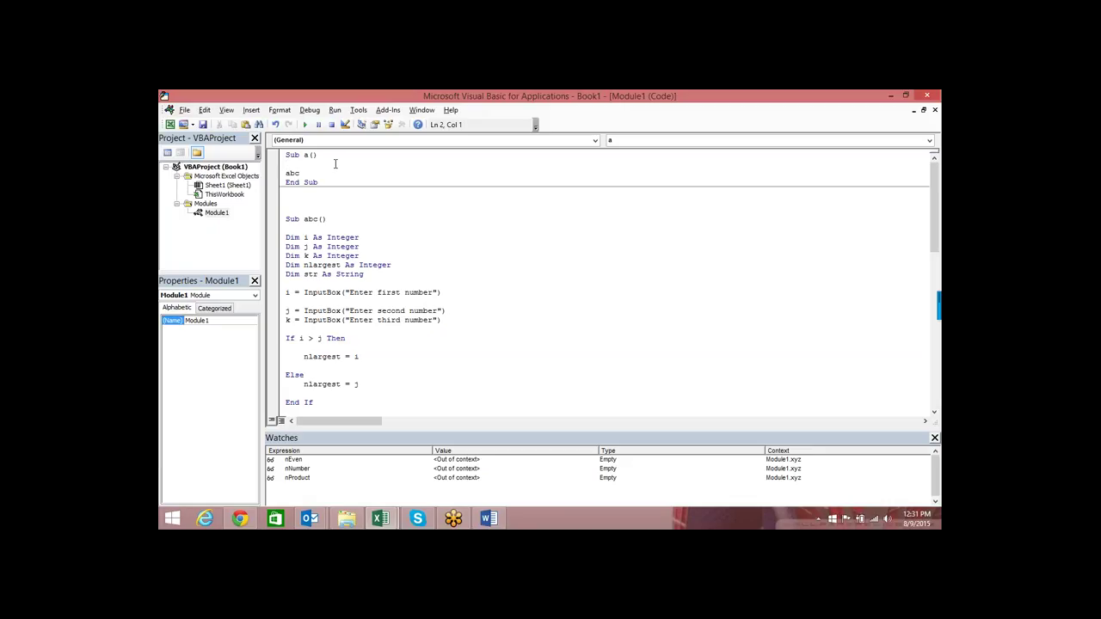
{"action": "key", "text": "F8"}
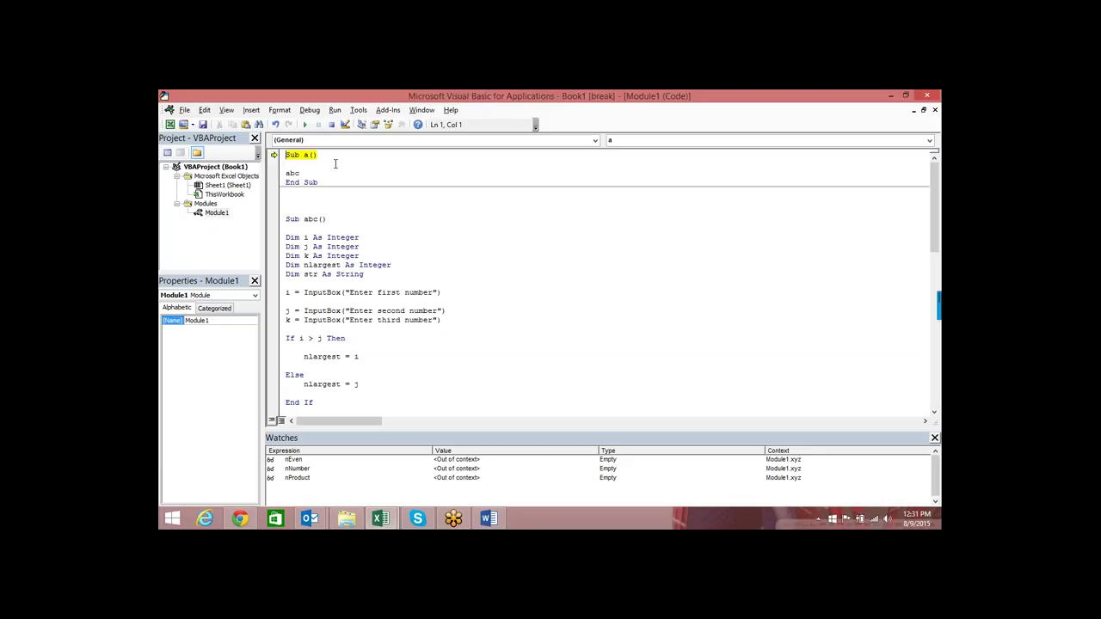
{"action": "key", "text": "F8"}
{"action": "key", "text": "F8"}
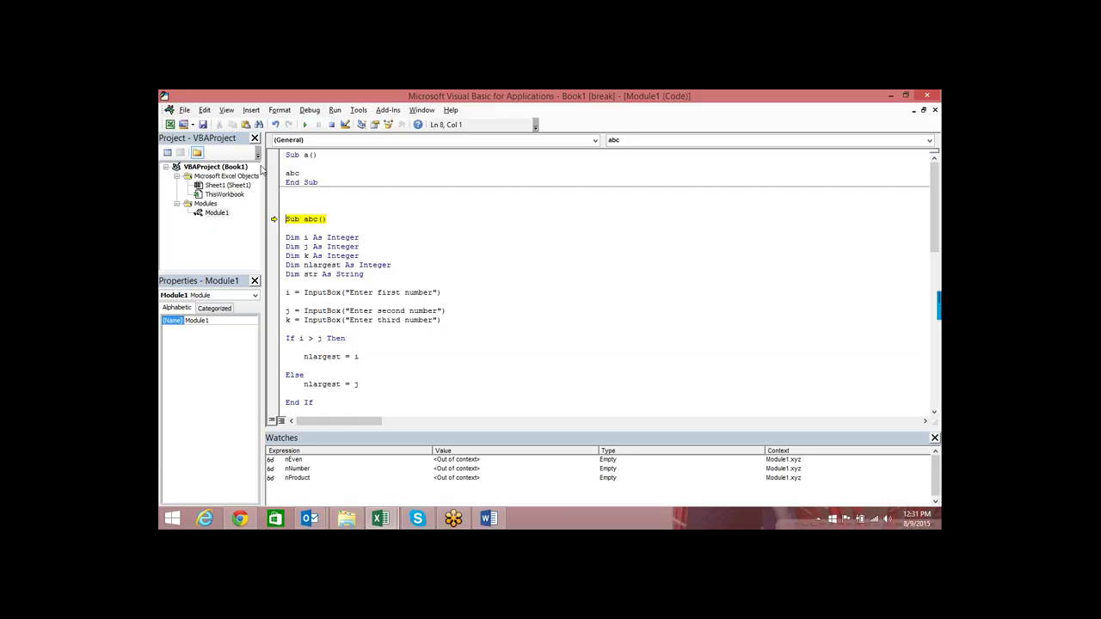
{"action": "scroll", "coordinate": [338, 272], "scroll_direction": "down", "scroll_amount": 6}
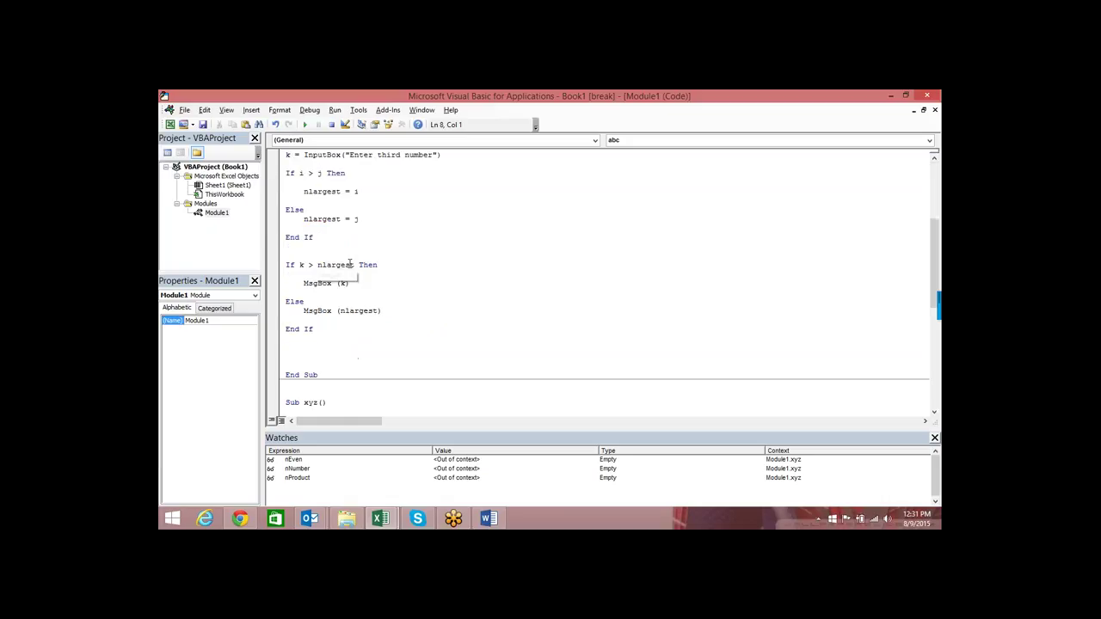
{"action": "left_click", "coordinate": [271, 377]}
{"action": "scroll", "coordinate": [399, 284], "scroll_direction": "up", "scroll_amount": 6}
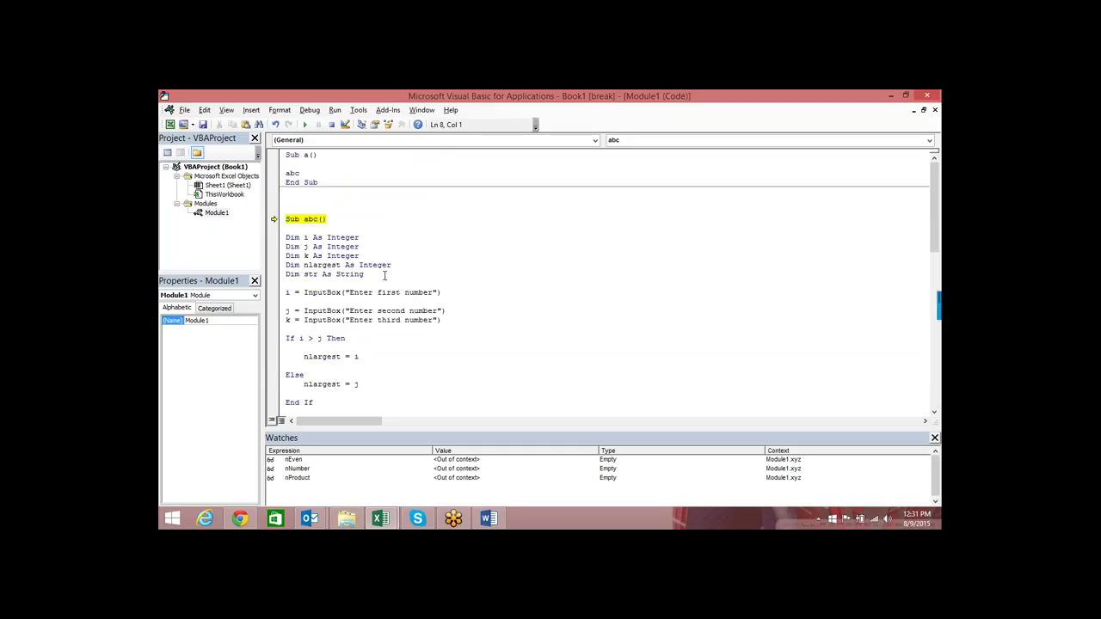
Step: Resume the macro and enter 10 and 20 at the number prompts
{"action": "left_click", "coordinate": [305, 125]}
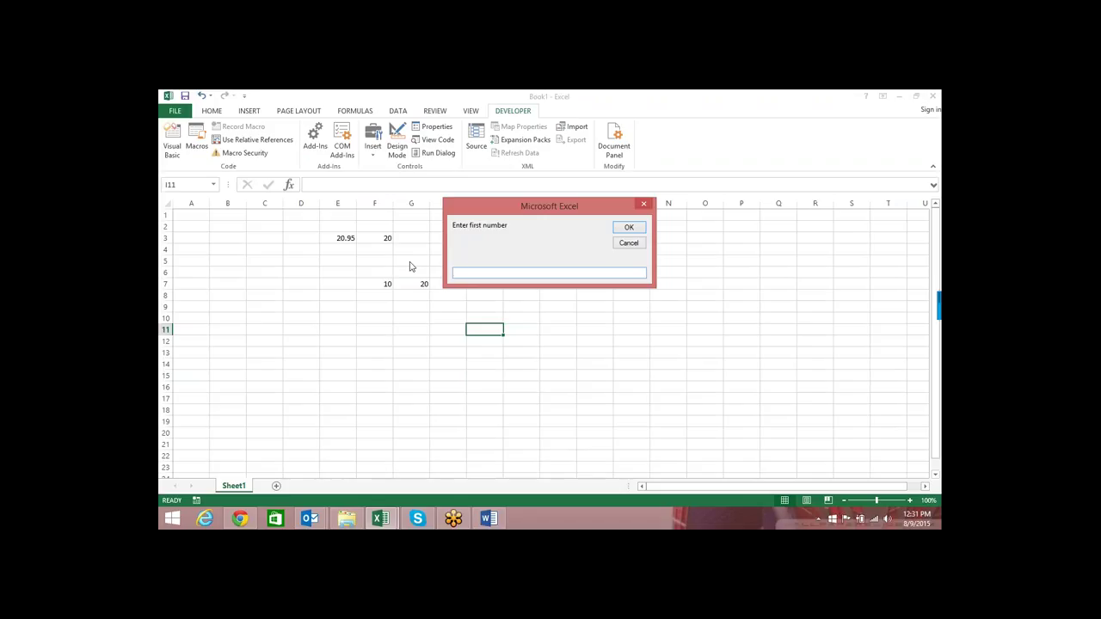
{"action": "type", "text": "10"}
{"action": "key", "text": "Return"}
{"action": "type", "text": "20"}
{"action": "key", "text": "Return"}
{"action": "key", "text": "Return"}
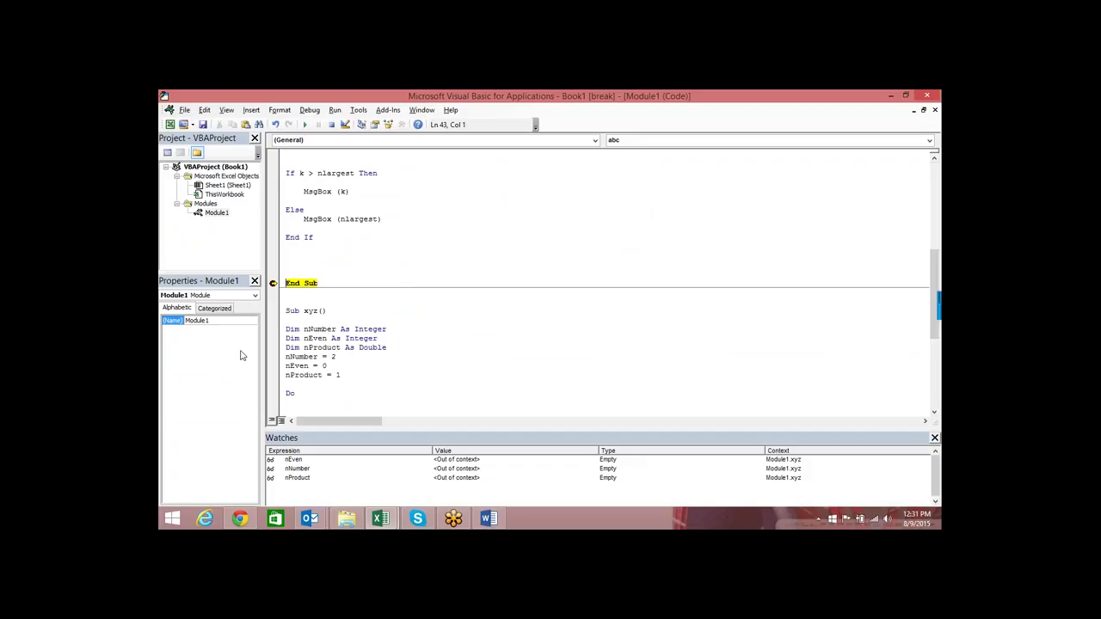
Step: Step with F8 back into Sub a until the macro ends, then bring Excel's Book1 forward
{"action": "scroll", "coordinate": [511, 313], "scroll_direction": "up", "scroll_amount": 2}
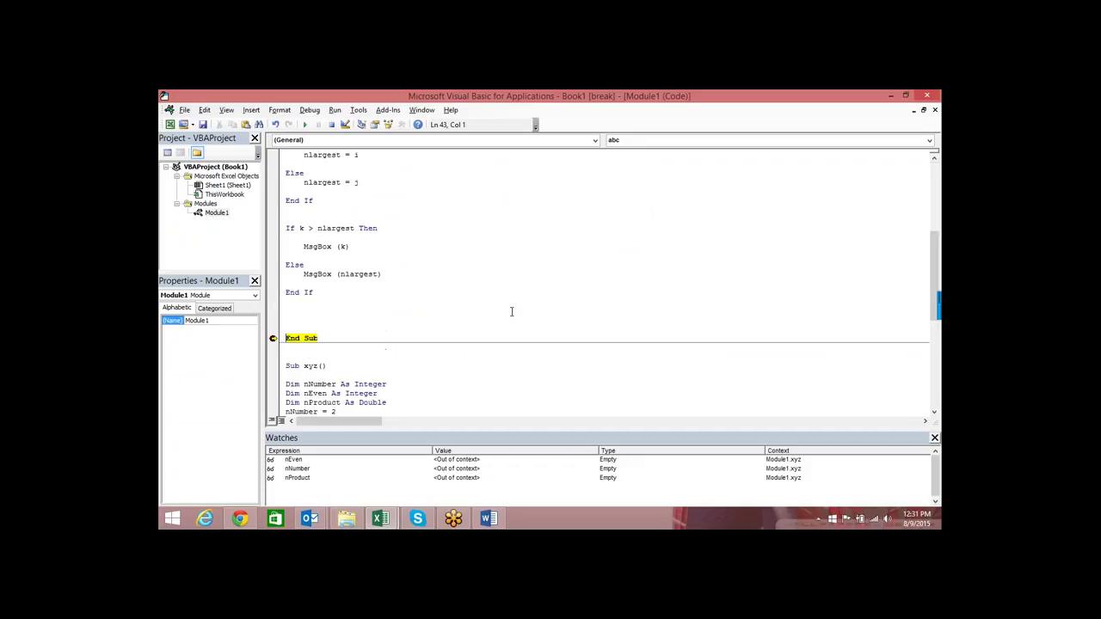
{"action": "scroll", "coordinate": [521, 315], "scroll_direction": "up", "scroll_amount": 5}
{"action": "scroll", "coordinate": [528, 321], "scroll_direction": "up", "scroll_amount": 3}
{"action": "scroll", "coordinate": [528, 322], "scroll_direction": "down", "scroll_amount": 4}
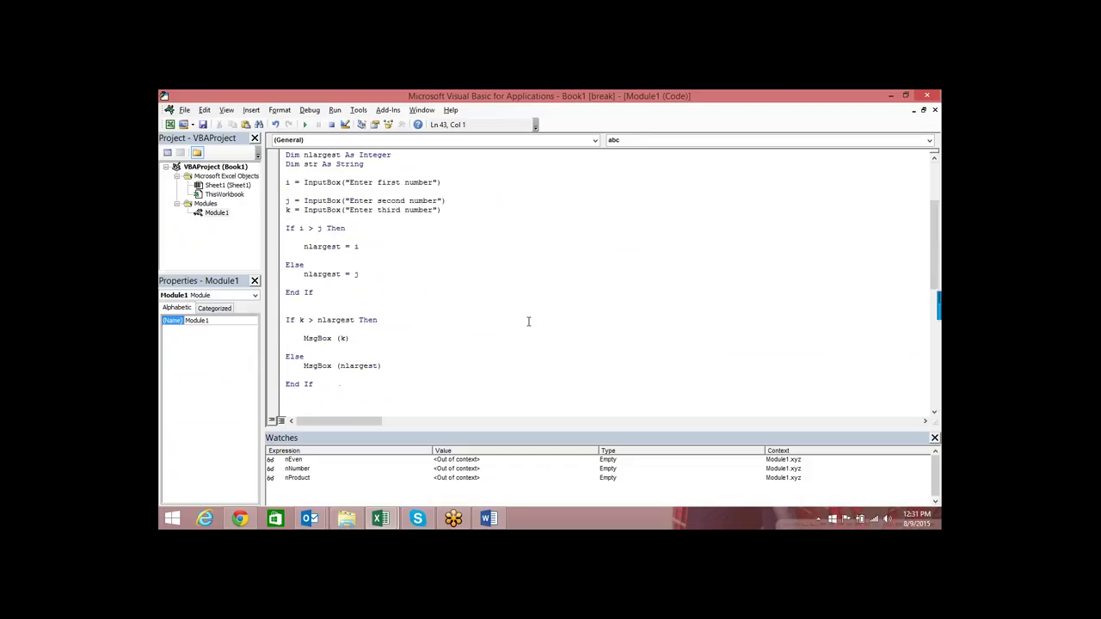
{"action": "scroll", "coordinate": [525, 319], "scroll_direction": "down", "scroll_amount": 5}
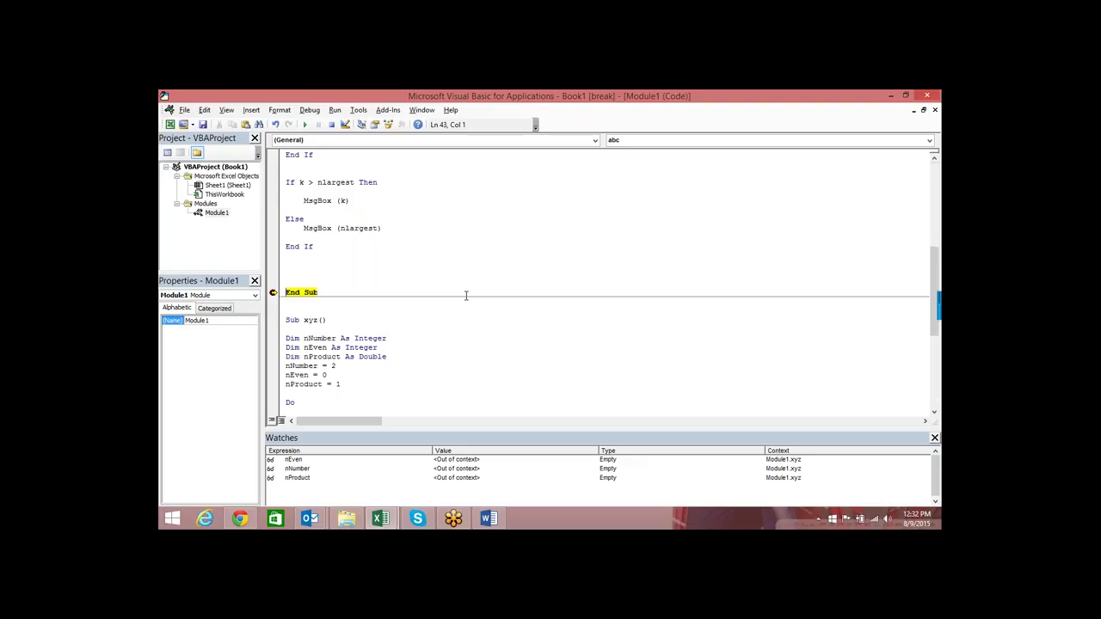
{"action": "key", "text": "F8"}
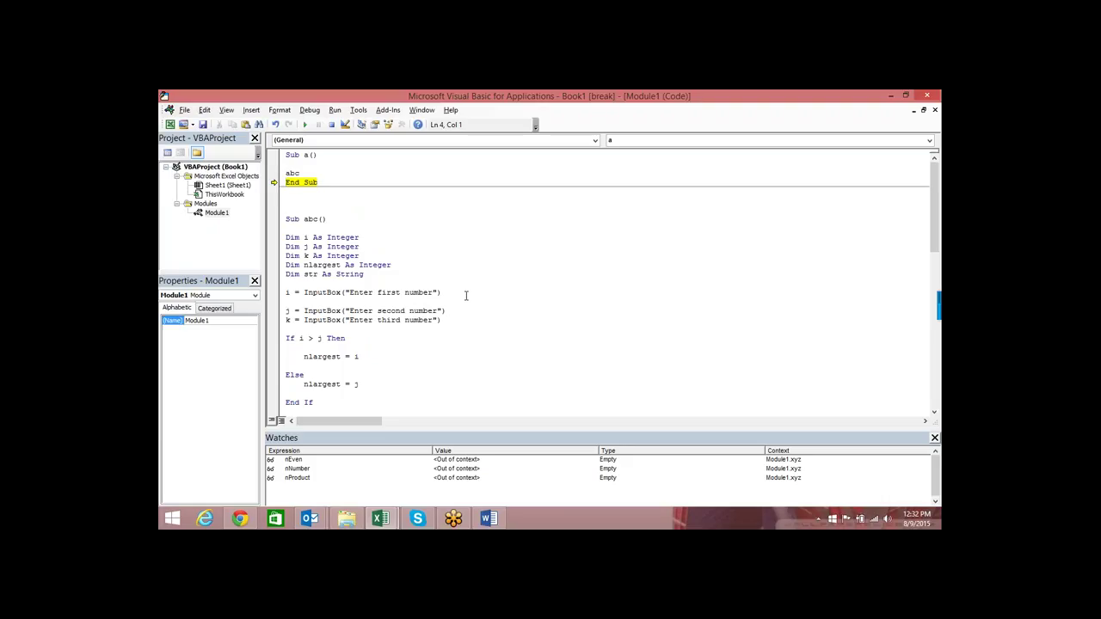
{"action": "key", "text": "F8"}
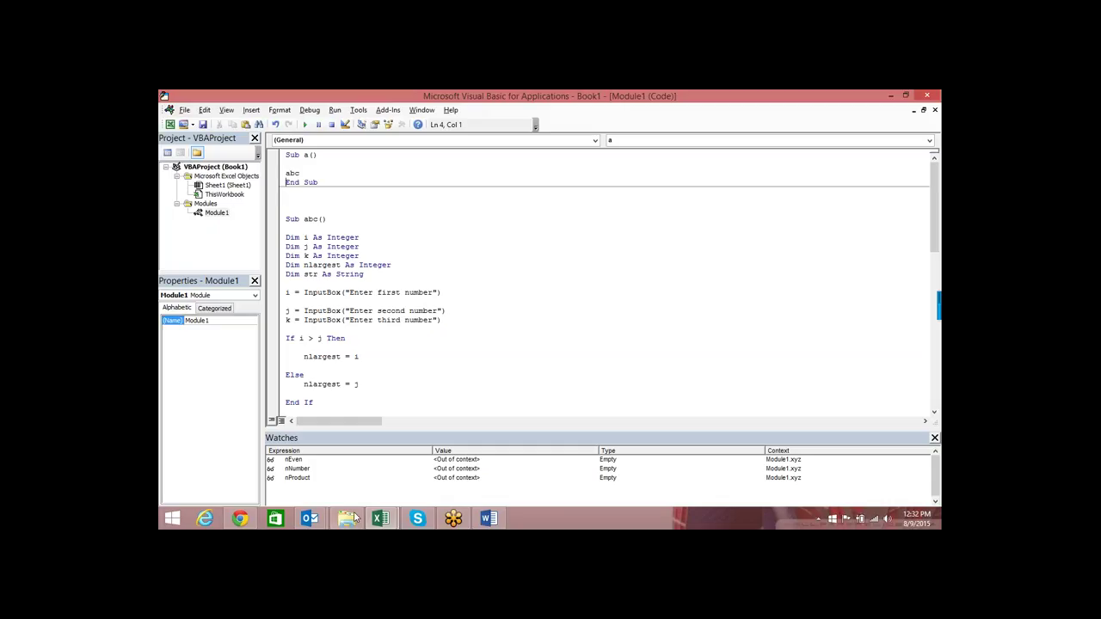
{"action": "left_click", "coordinate": [380, 518]}
{"action": "left_click", "coordinate": [347, 458]}
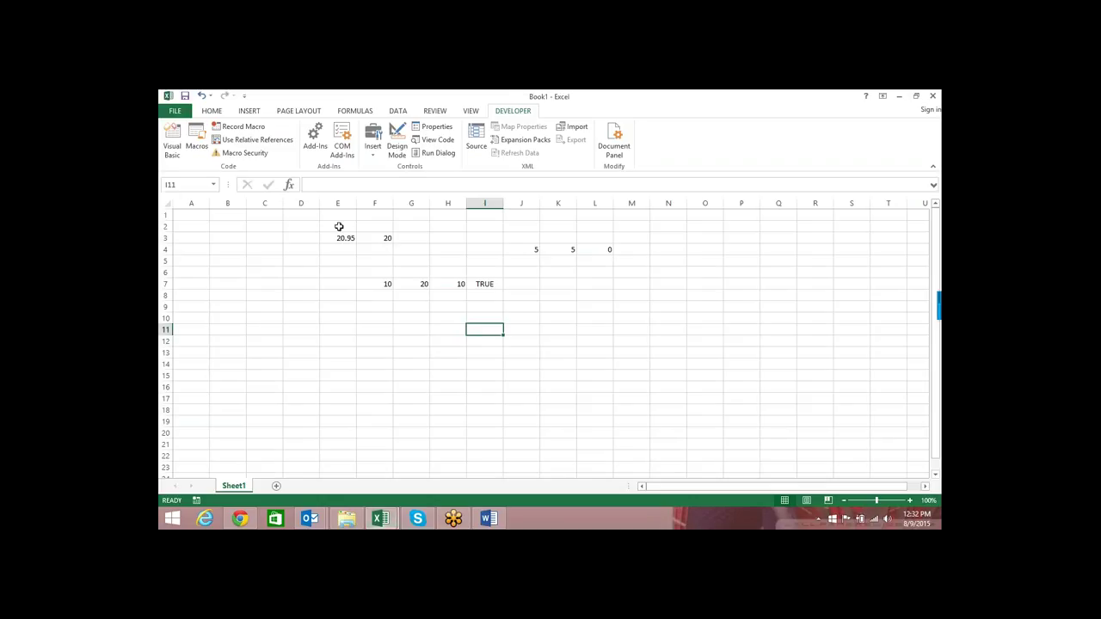
Step: Select cell E8 and browse the HOME tab's Conditional Formatting menu, closing it unapplied
{"action": "left_click", "coordinate": [340, 294]}
{"action": "left_click", "coordinate": [212, 111]}
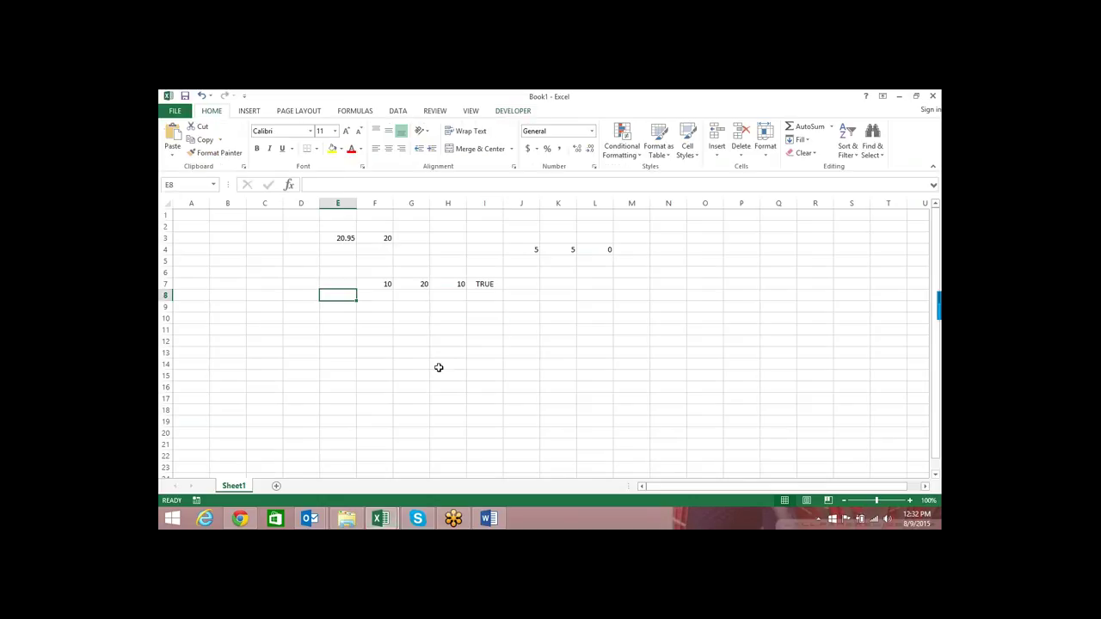
{"action": "left_click", "coordinate": [641, 152]}
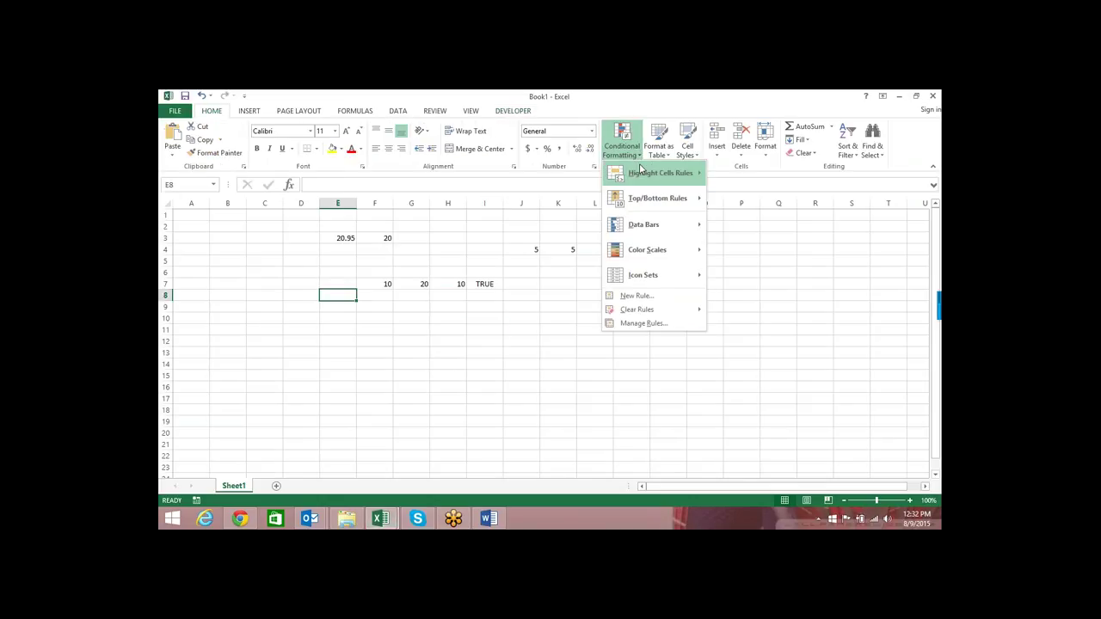
{"action": "left_click", "coordinate": [439, 403]}
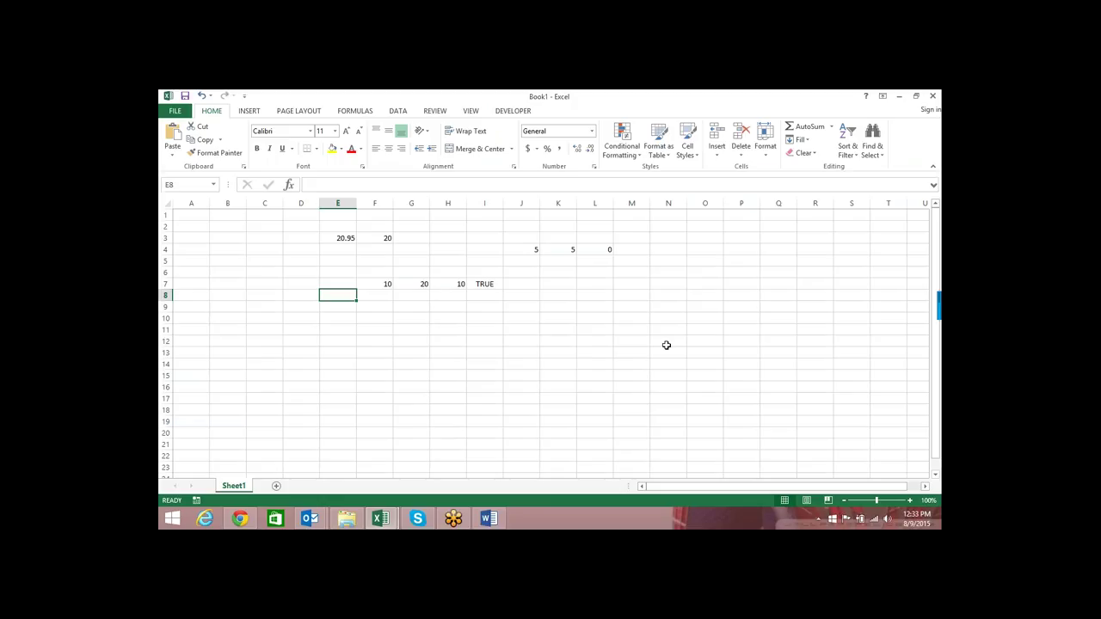
Step: Back in the VBA editor (Alt+F11), add a blank line after the abc call in Sub a
{"action": "key", "text": "alt+F11"}
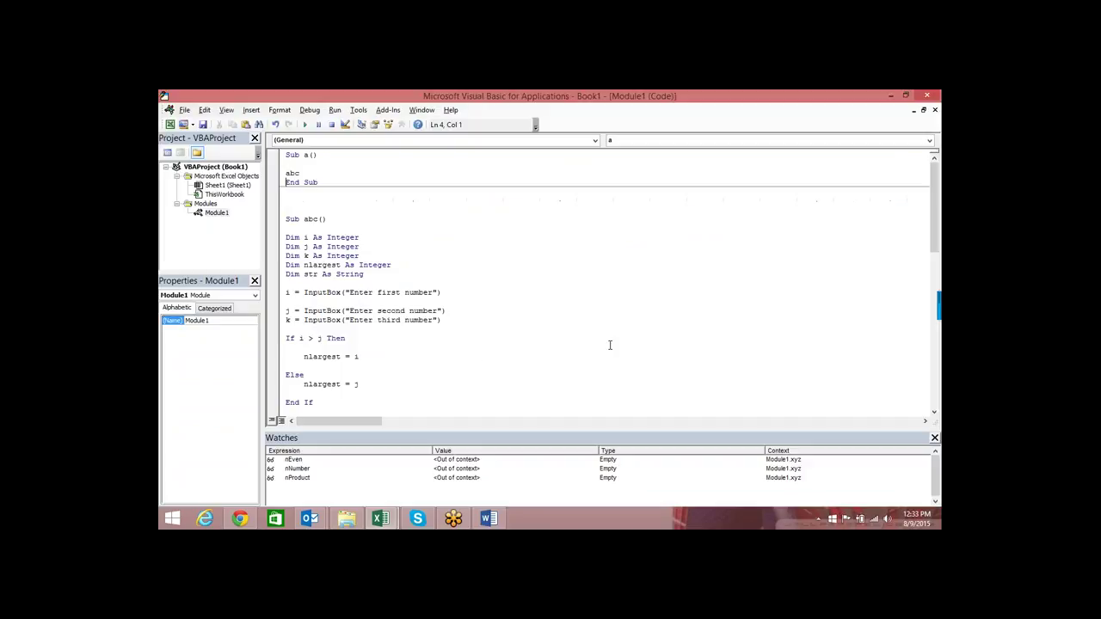
{"action": "scroll", "coordinate": [460, 340], "scroll_direction": "down", "scroll_amount": 3}
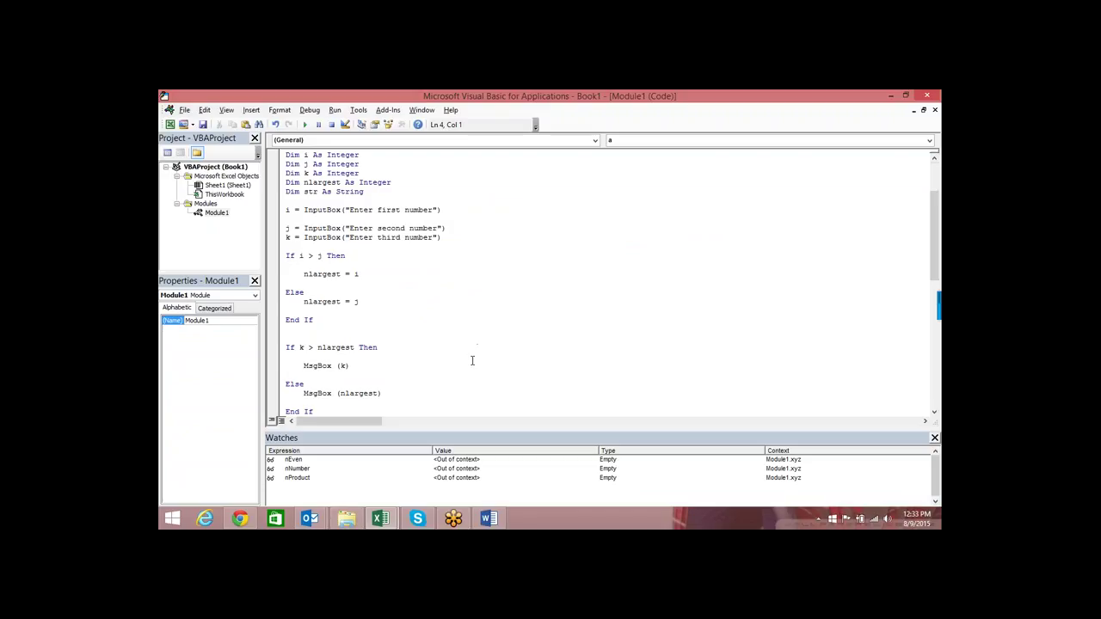
{"action": "scroll", "coordinate": [472, 358], "scroll_direction": "up", "scroll_amount": 3}
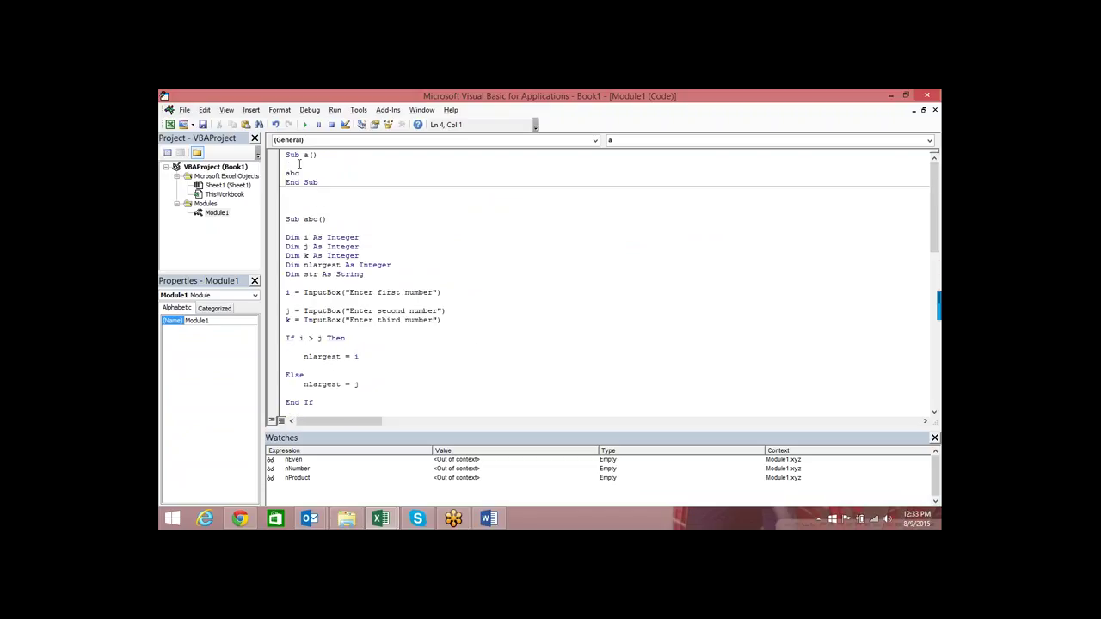
{"action": "left_click", "coordinate": [303, 164]}
{"action": "left_click", "coordinate": [331, 172]}
{"action": "key", "text": "Return"}
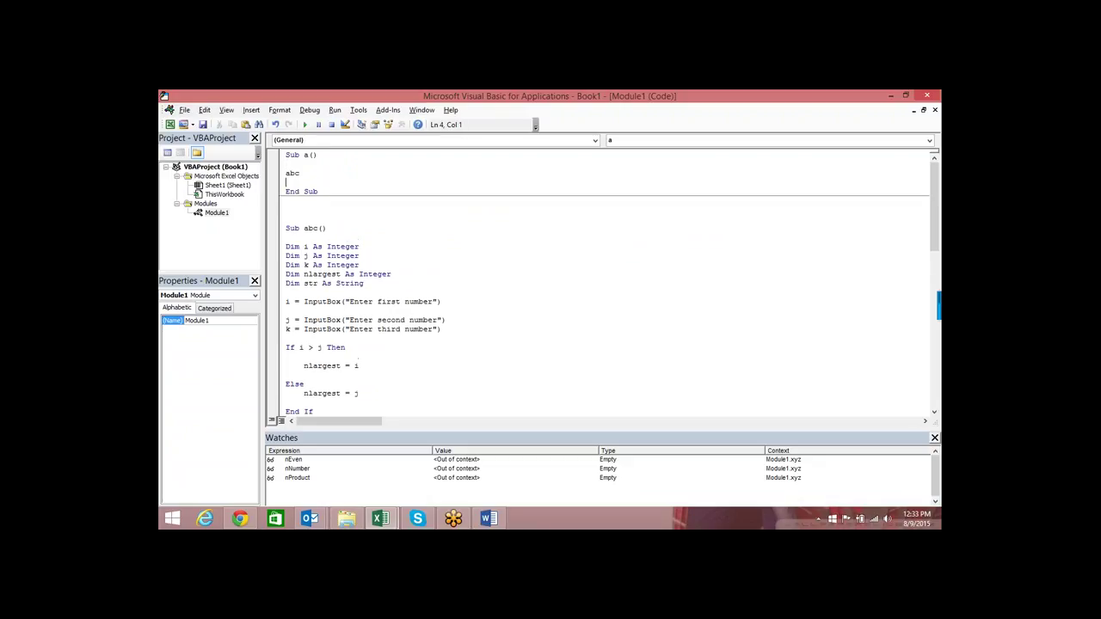
Step: Remove the breakpoint from abc's End Sub line
{"action": "scroll", "coordinate": [602, 284], "scroll_direction": "down", "scroll_amount": 2}
{"action": "scroll", "coordinate": [602, 284], "scroll_direction": "down", "scroll_amount": 7}
{"action": "scroll", "coordinate": [603, 284], "scroll_direction": "down", "scroll_amount": 7}
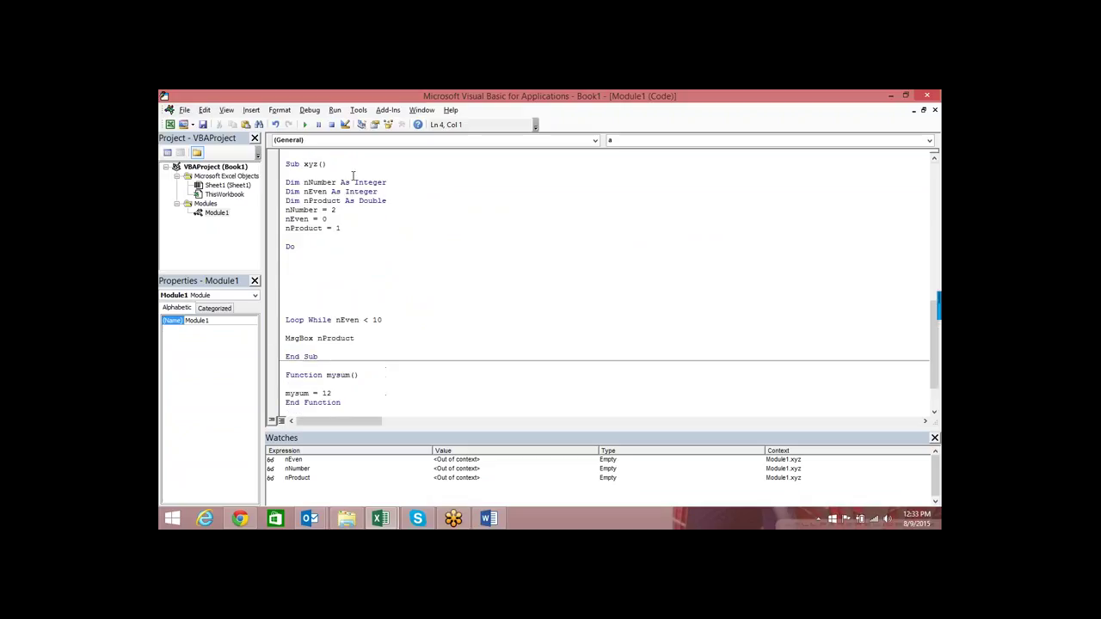
{"action": "scroll", "coordinate": [602, 284], "scroll_direction": "up", "scroll_amount": 5}
{"action": "left_click", "coordinate": [271, 275]}
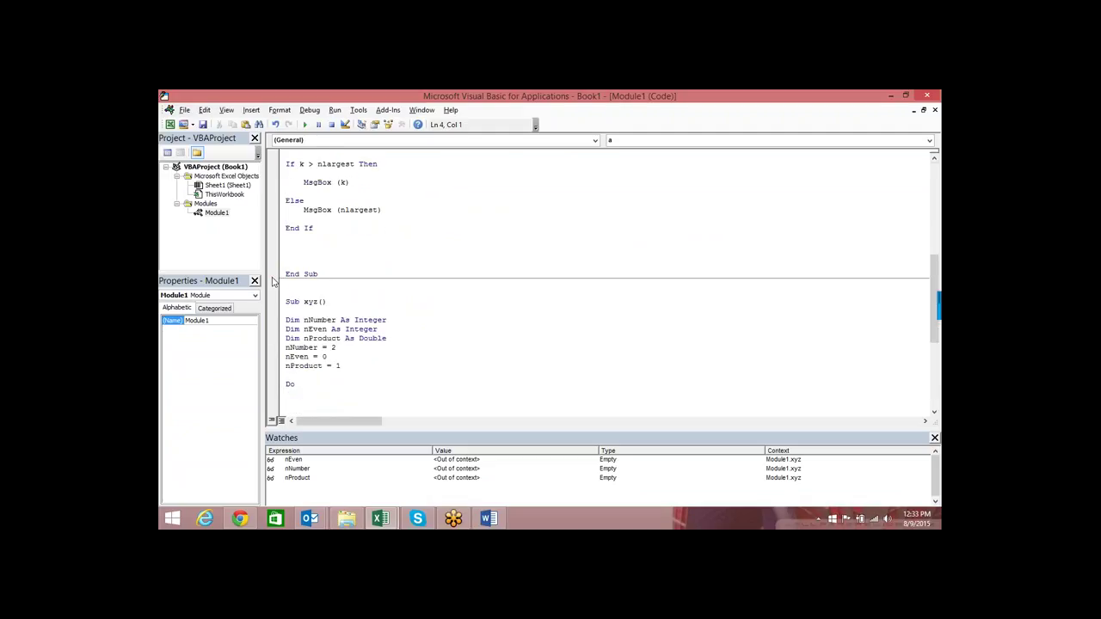
{"action": "scroll", "coordinate": [346, 233], "scroll_direction": "up", "scroll_amount": 9}
{"action": "scroll", "coordinate": [359, 230], "scroll_direction": "up", "scroll_amount": 1}
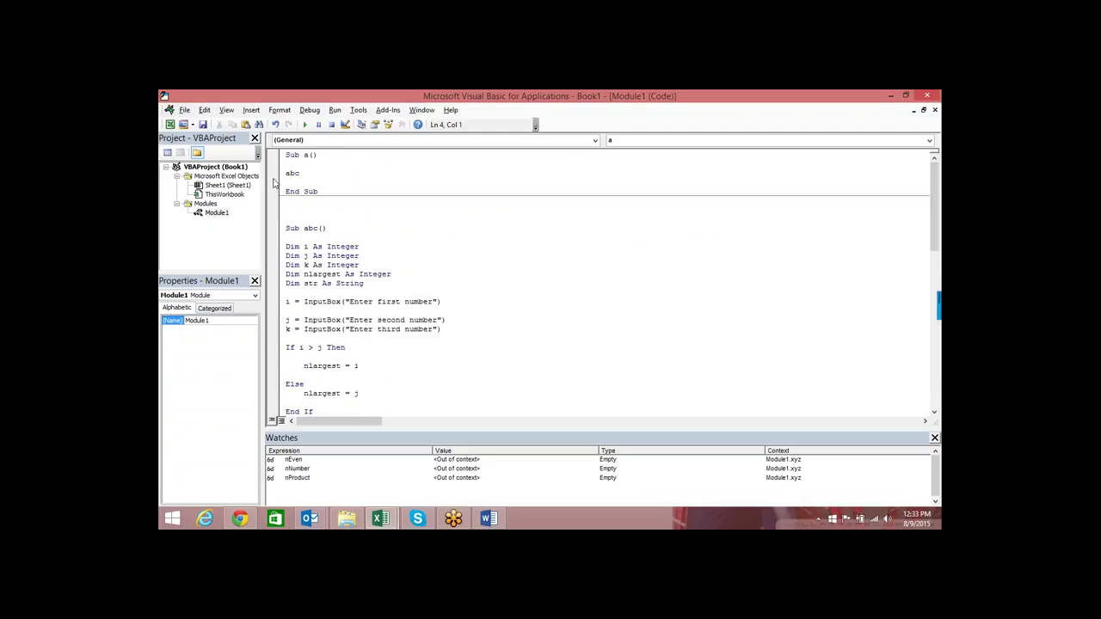
Step: Add the line 'MsgBox mysum' to Sub a
{"action": "type", "text": "msg"}
{"action": "type", "text": "box my"}
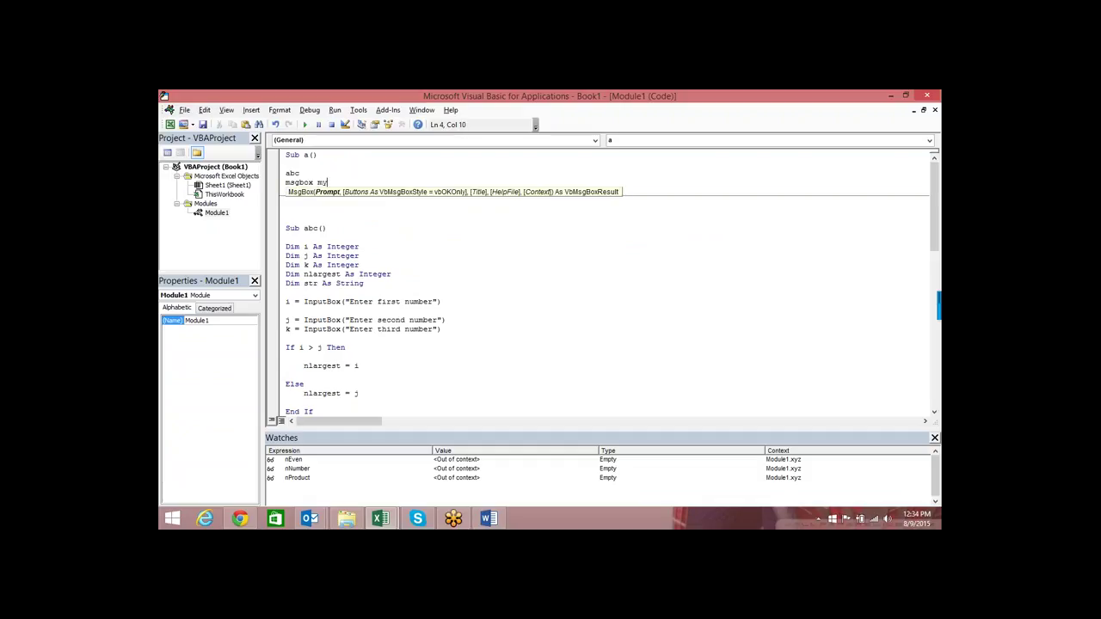
{"action": "type", "text": "sum"}
{"action": "left_click", "coordinate": [319, 191]}
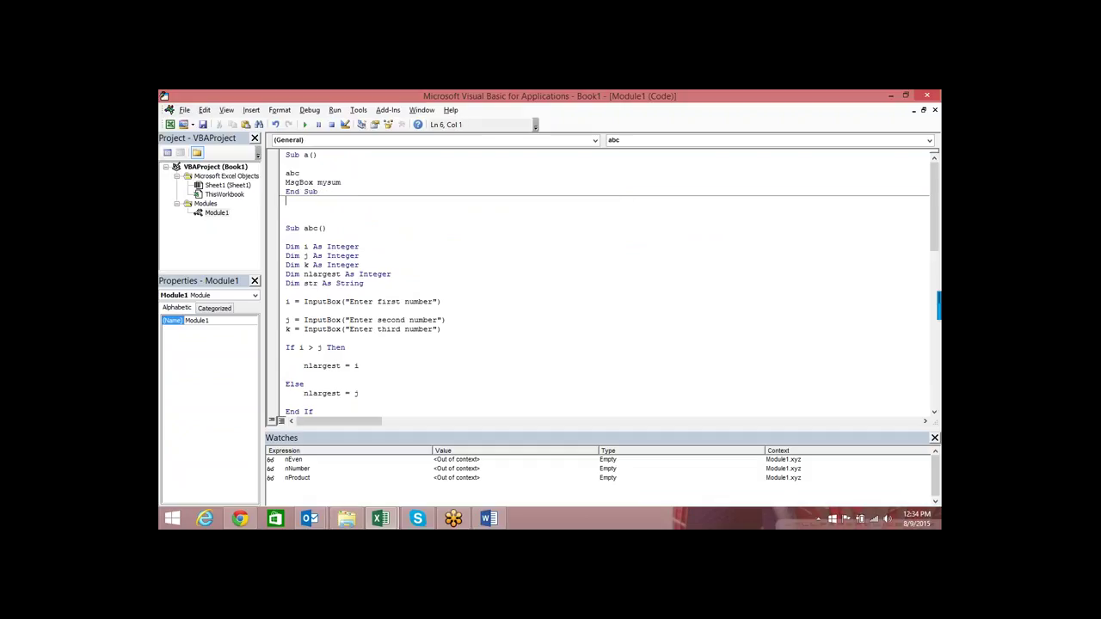
{"action": "scroll", "coordinate": [546, 244], "scroll_direction": "down", "scroll_amount": 5}
{"action": "scroll", "coordinate": [543, 261], "scroll_direction": "down", "scroll_amount": 6}
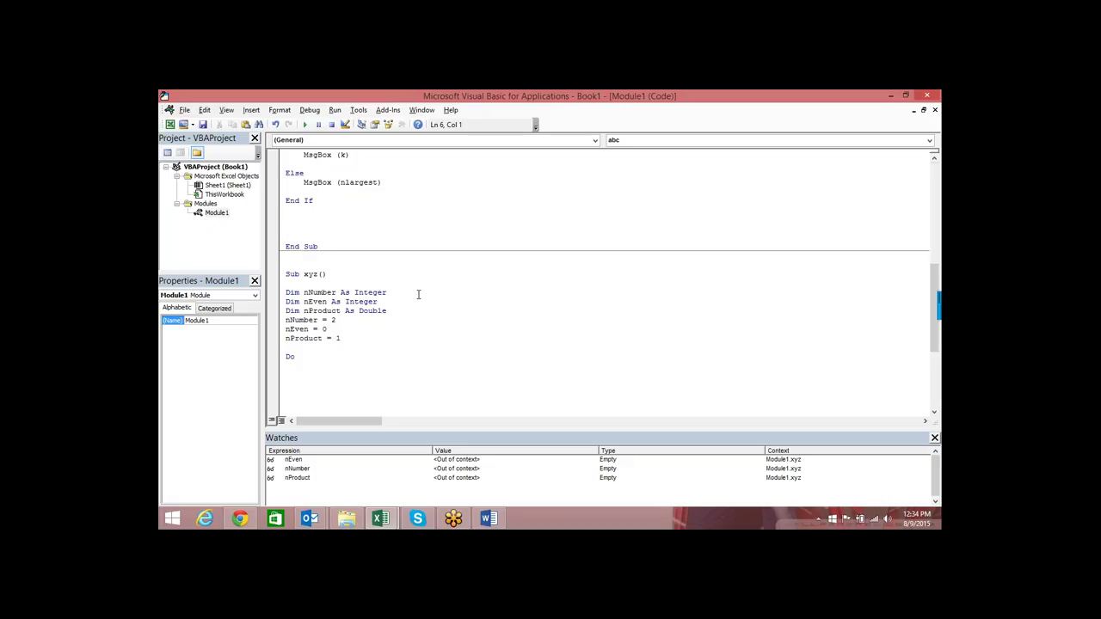
{"action": "scroll", "coordinate": [419, 295], "scroll_direction": "down", "scroll_amount": 1}
{"action": "scroll", "coordinate": [419, 297], "scroll_direction": "down", "scroll_amount": 3}
{"action": "scroll", "coordinate": [416, 306], "scroll_direction": "down", "scroll_amount": 2}
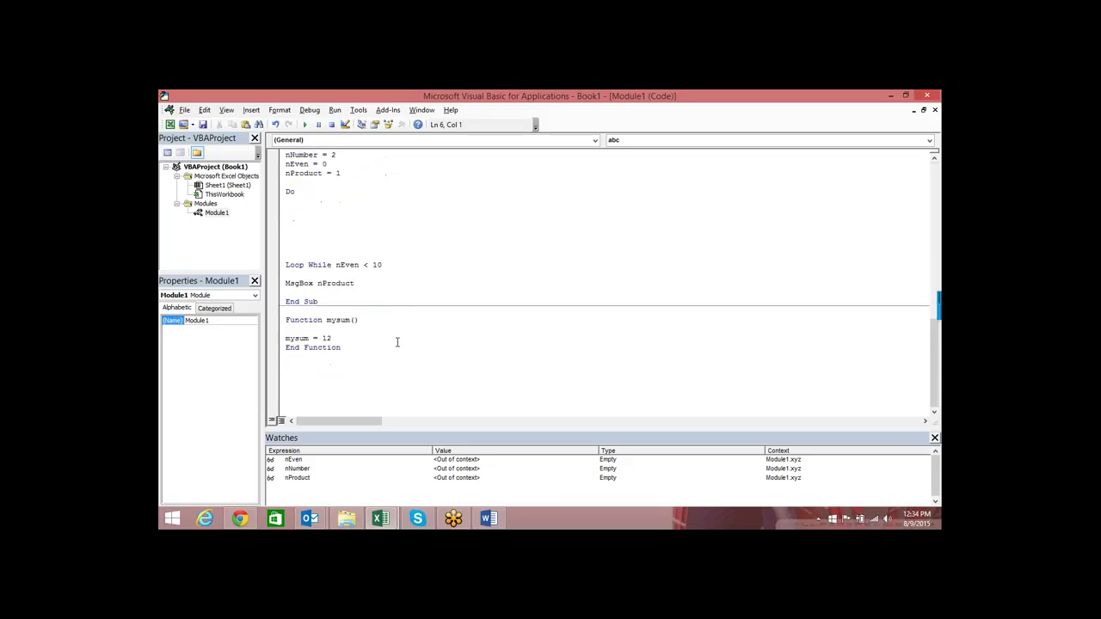
{"action": "scroll", "coordinate": [394, 339], "scroll_direction": "up", "scroll_amount": 8}
{"action": "scroll", "coordinate": [398, 338], "scroll_direction": "up", "scroll_amount": 10}
{"action": "scroll", "coordinate": [387, 327], "scroll_direction": "up", "scroll_amount": 1}
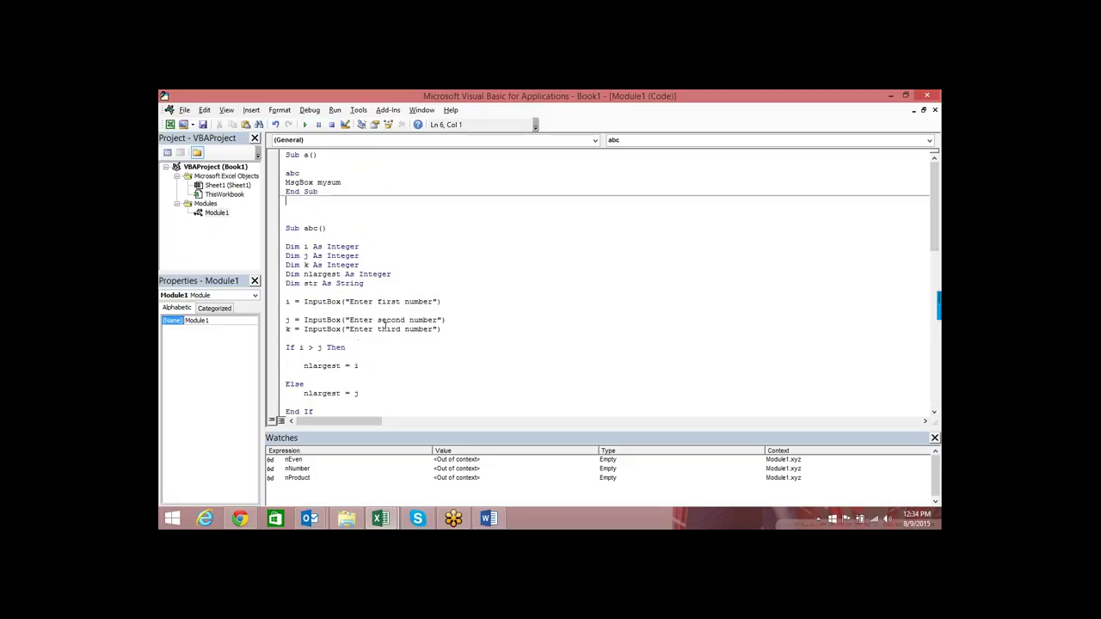
Step: Insert 'Dim i As Integer' and 'i = mysum()' after the abc call, then select mysum on the MsgBox line
{"action": "left_click", "coordinate": [313, 172]}
{"action": "key", "text": "Return"}
{"action": "key", "text": "Return"}
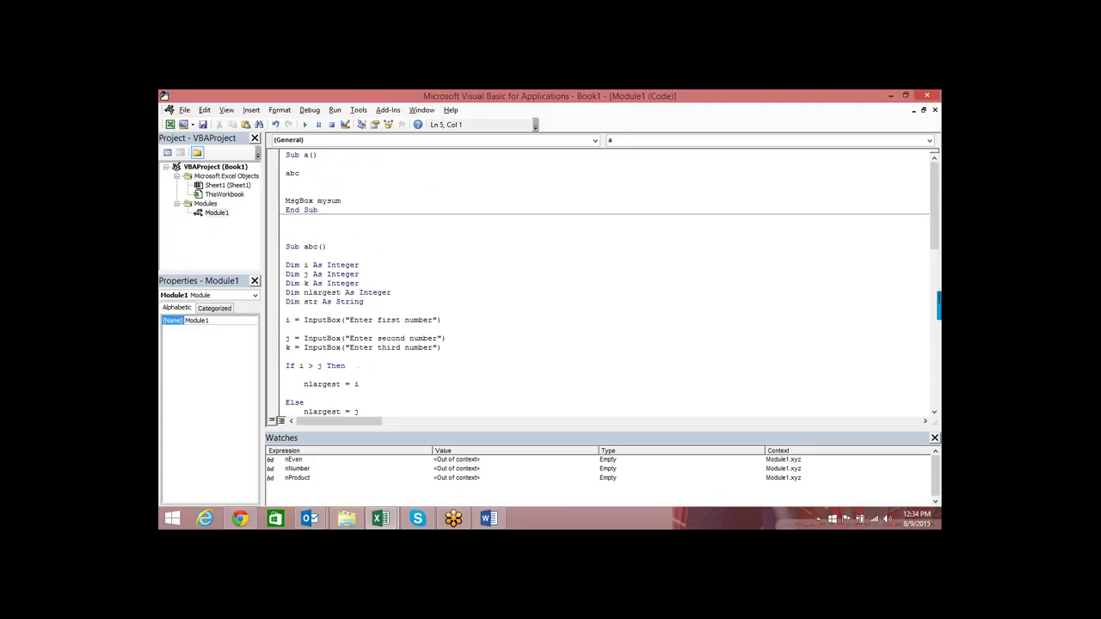
{"action": "type", "text": "dim i "}
{"action": "type", "text": "as In"}
{"action": "key", "text": "Tab"}
{"action": "key", "text": "Return"}
{"action": "type", "text": "i "}
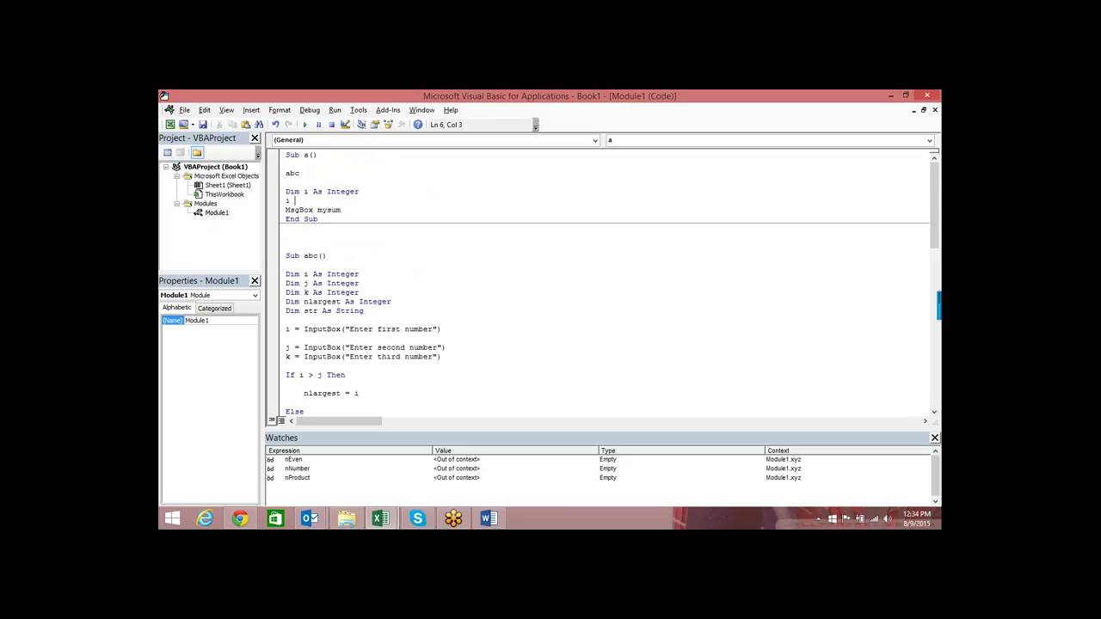
{"action": "type", "text": "= my"}
{"action": "type", "text": " sume"}
{"action": "key", "text": "BackSpace"}
{"action": "key", "text": "BackSpace"}
{"action": "key", "text": "BackSpace"}
{"action": "key", "text": "BackSpace"}
{"action": "type", "text": "su"}
{"action": "type", "text": "m()"}
{"action": "left_click_drag", "start_coordinate": [341, 210], "coordinate": [317, 209]}
Step: Change the message line to 'MsgBox i' and run Sub a
{"action": "type", "text": "i"}
{"action": "left_click", "coordinate": [371, 165]}
{"action": "left_click", "coordinate": [305, 124]}
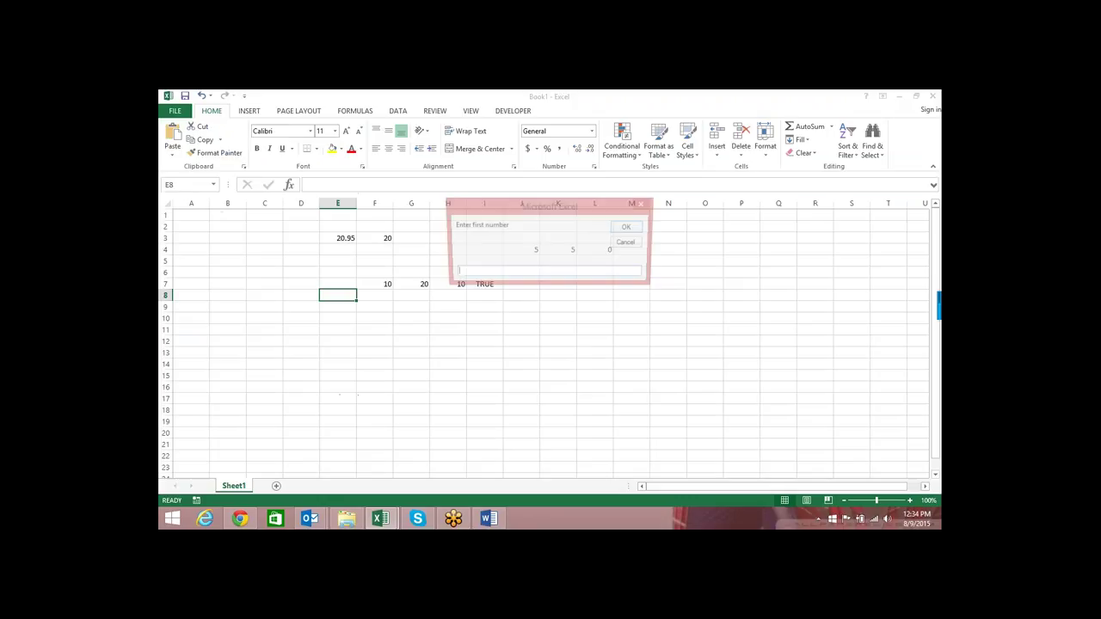
Step: Enter 10, 2 and 3 as the three numbers and dismiss the result 30
{"action": "type", "text": "10"}
{"action": "key", "text": "Return"}
{"action": "type", "text": "2"}
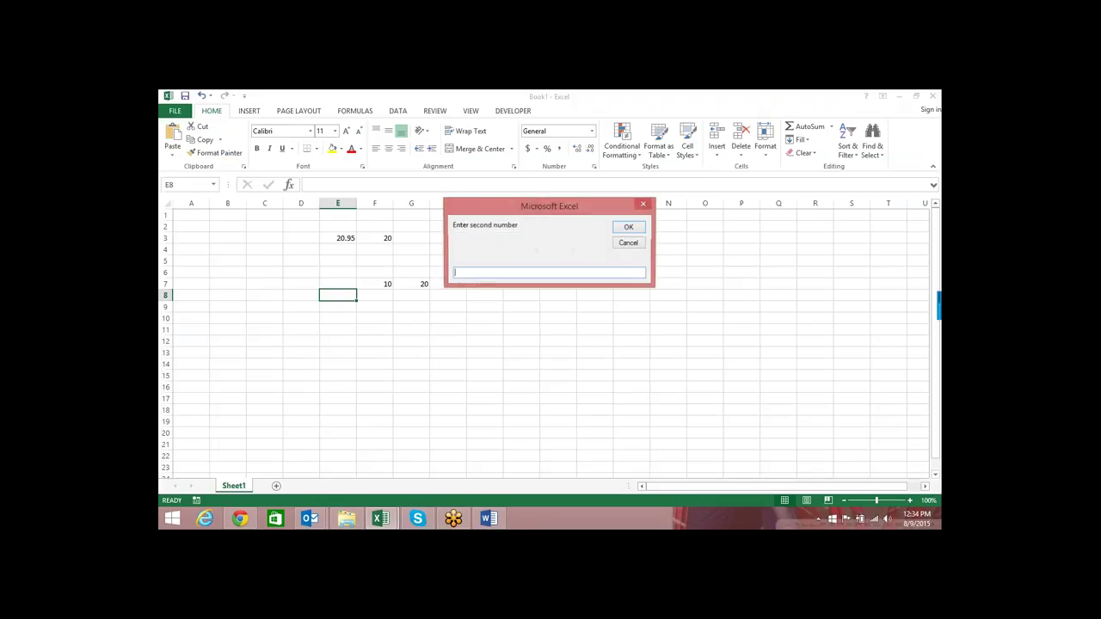
{"action": "key", "text": "Return"}
{"action": "type", "text": "30"}
{"action": "key", "text": "Return"}
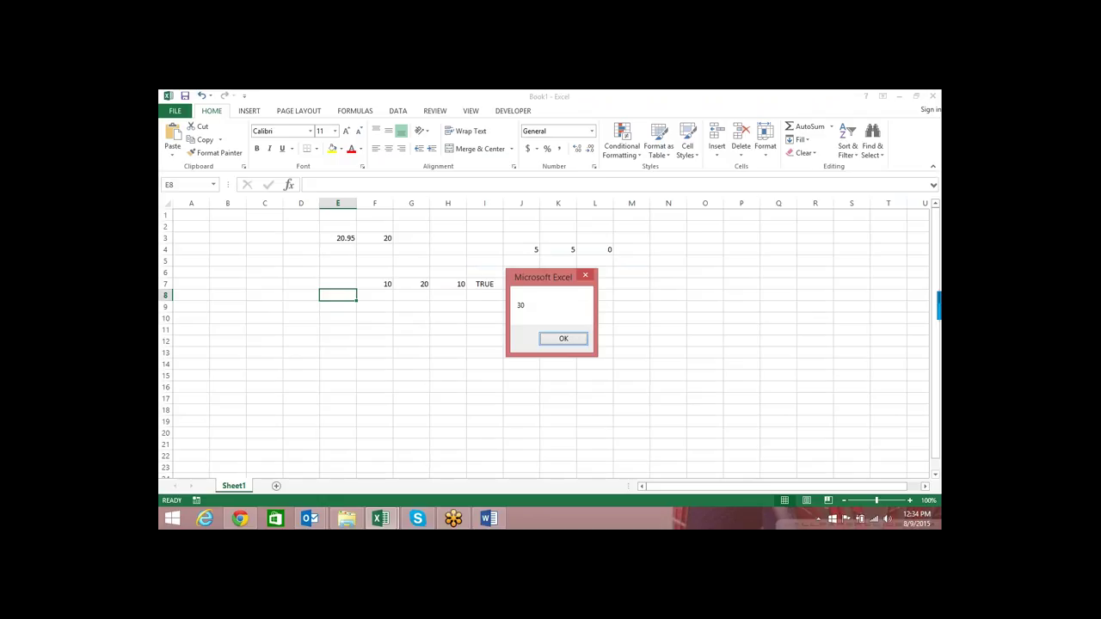
{"action": "key", "text": "Return"}
{"action": "key", "text": "Return"}
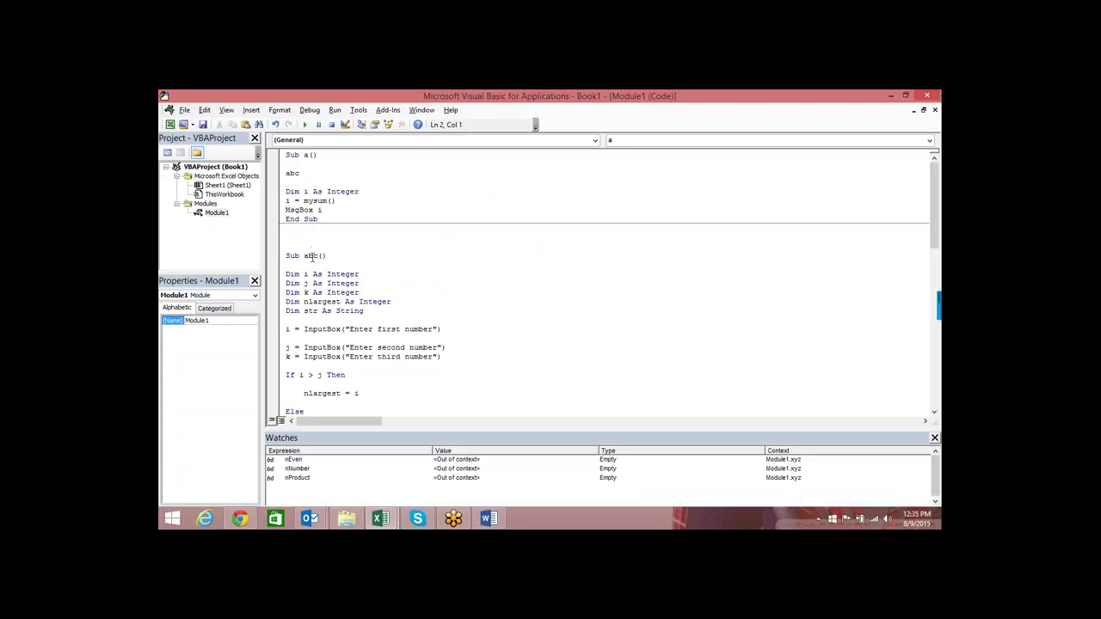
{"action": "scroll", "coordinate": [329, 263], "scroll_direction": "down", "scroll_amount": 1}
{"action": "scroll", "coordinate": [329, 262], "scroll_direction": "down", "scroll_amount": 2}
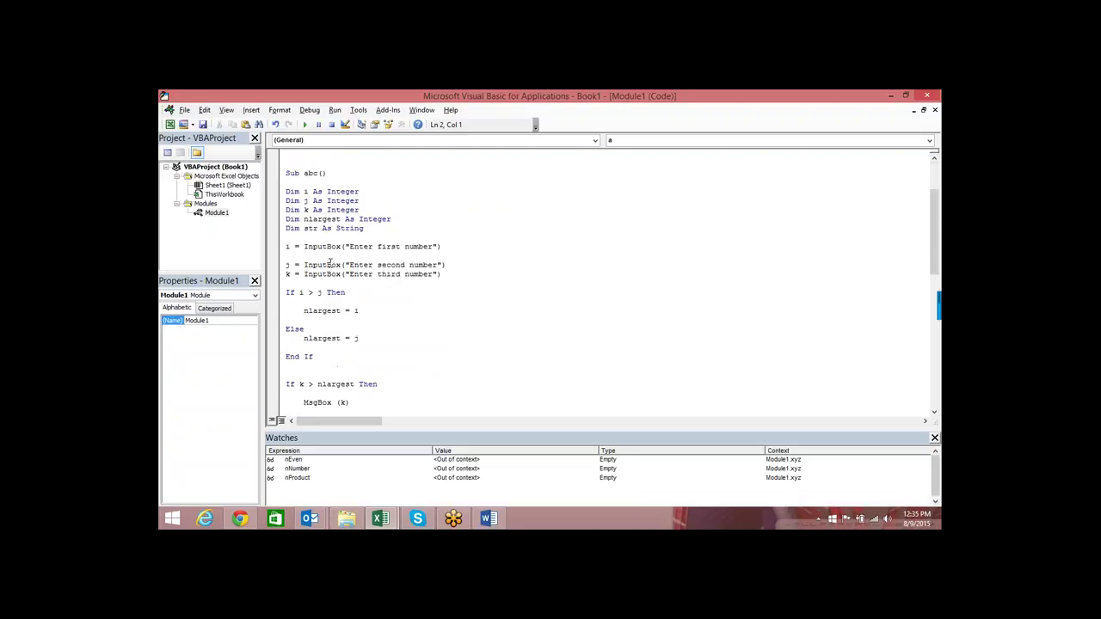
{"action": "key", "text": "alt+Tab"}
{"action": "key", "text": "alt+Tab"}
{"action": "scroll", "coordinate": [453, 288], "scroll_direction": "down", "scroll_amount": 2}
{"action": "scroll", "coordinate": [465, 300], "scroll_direction": "down", "scroll_amount": 2}
{"action": "scroll", "coordinate": [493, 341], "scroll_direction": "up", "scroll_amount": 5}
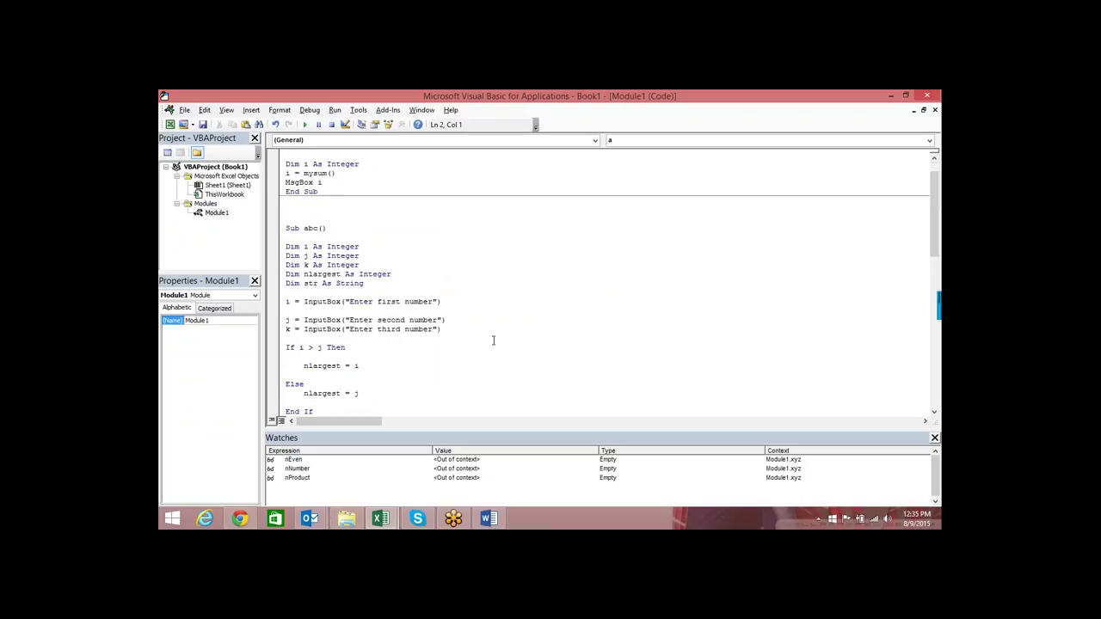
{"action": "scroll", "coordinate": [493, 341], "scroll_direction": "up", "scroll_amount": 1}
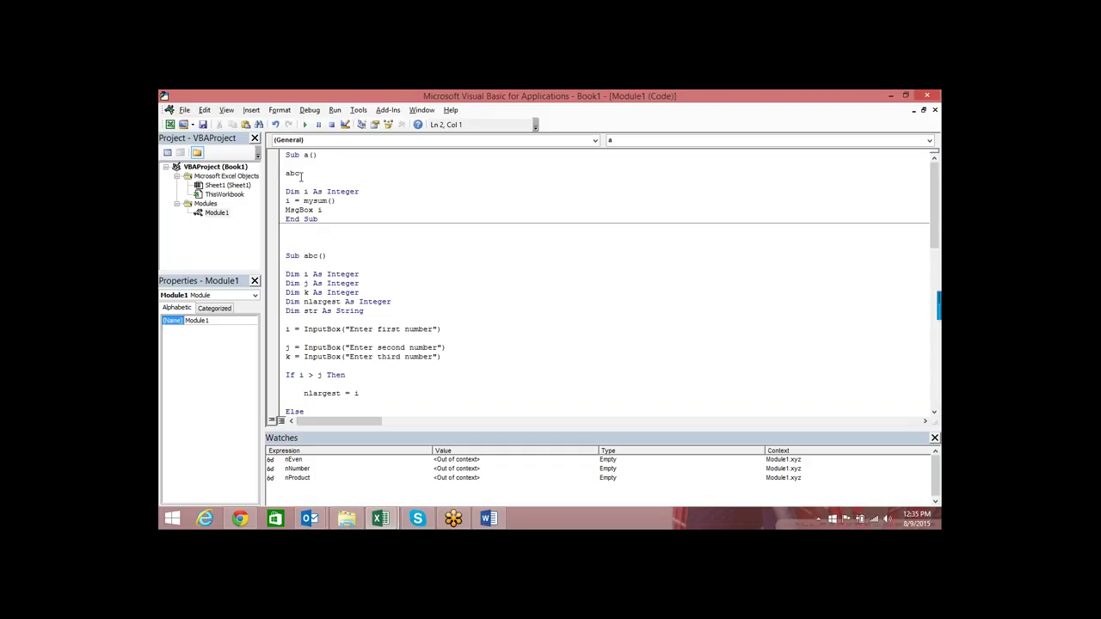
{"action": "scroll", "coordinate": [428, 263], "scroll_direction": "down", "scroll_amount": 4}
{"action": "scroll", "coordinate": [432, 279], "scroll_direction": "down", "scroll_amount": 6}
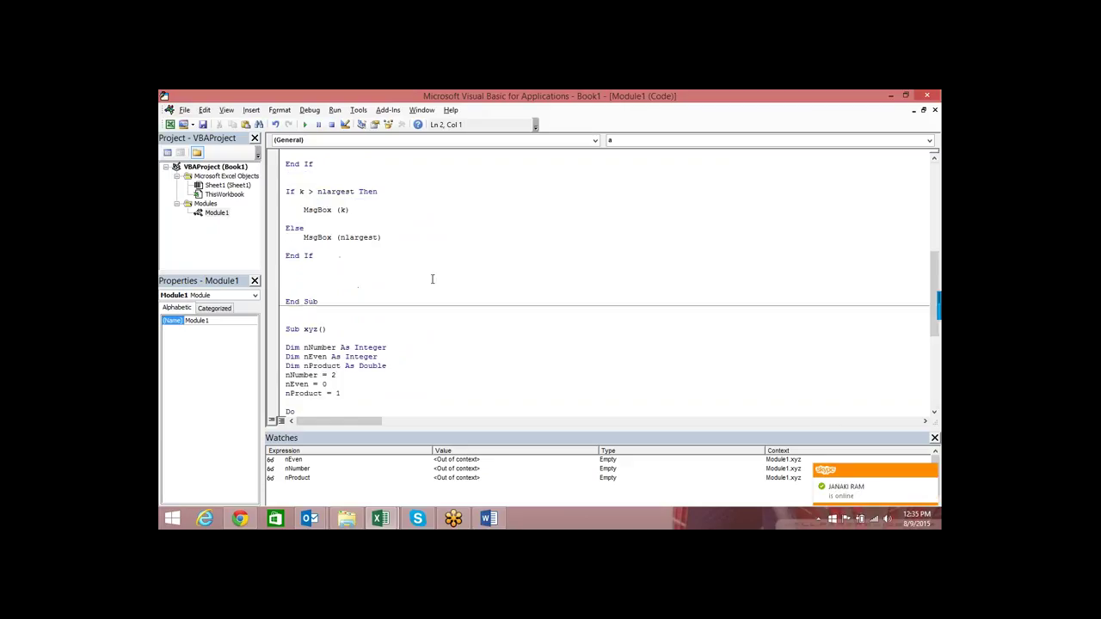
Step: Switch to the plt document in Word and scroll down to the final 'The End' line
{"action": "left_click", "coordinate": [489, 518]}
{"action": "scroll", "coordinate": [553, 340], "scroll_direction": "down", "scroll_amount": 2}
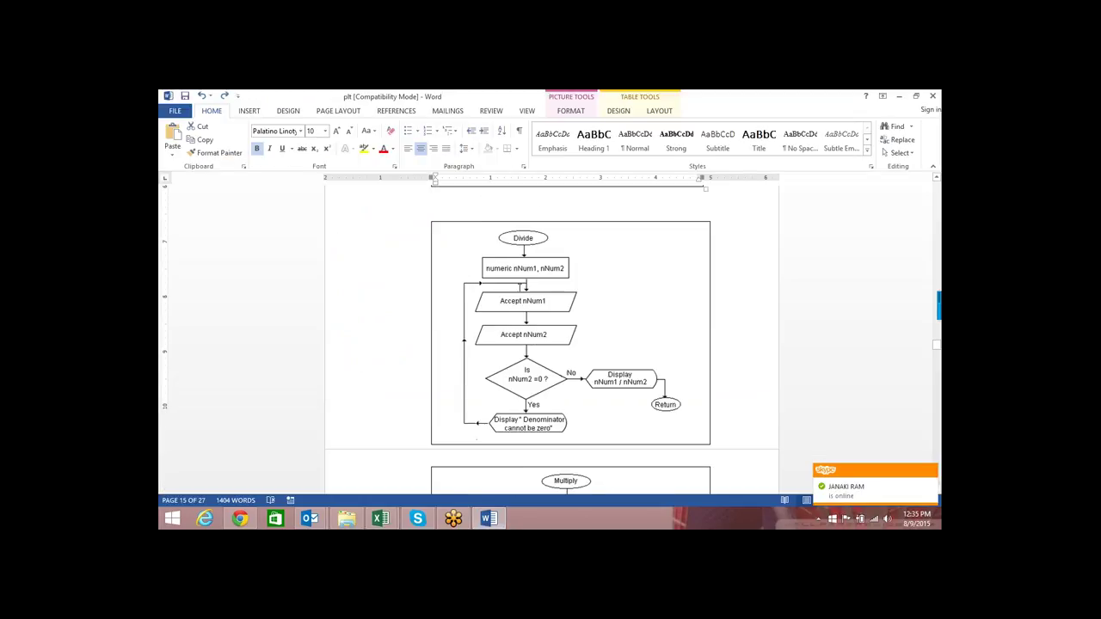
{"action": "scroll", "coordinate": [405, 346], "scroll_direction": "down", "scroll_amount": 1}
{"action": "scroll", "coordinate": [406, 347], "scroll_direction": "down", "scroll_amount": 9}
{"action": "scroll", "coordinate": [582, 273], "scroll_direction": "down", "scroll_amount": 3}
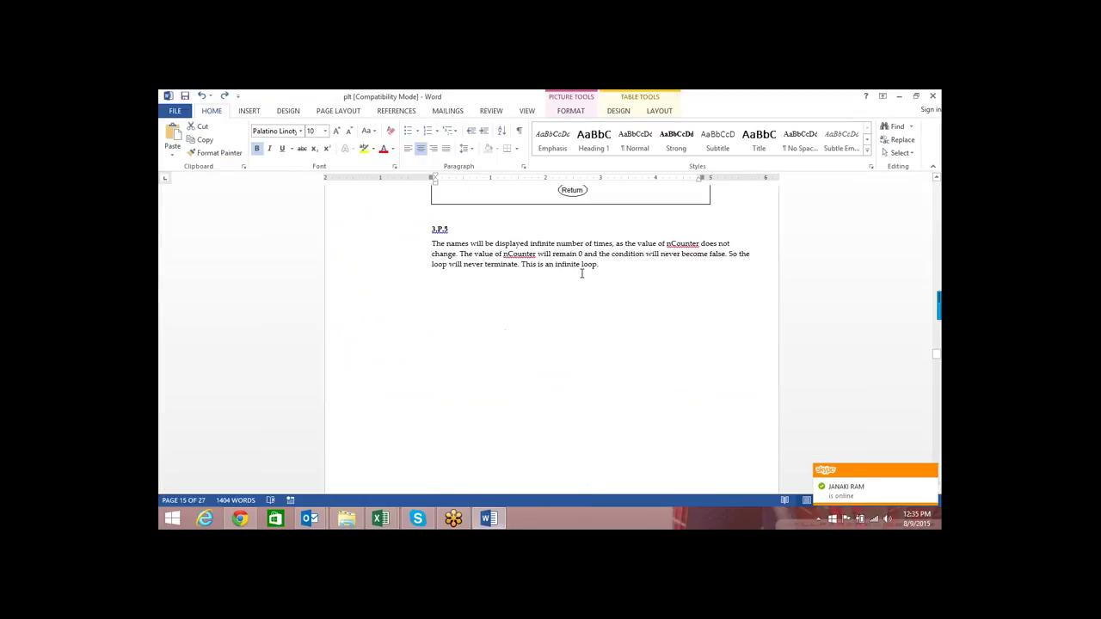
{"action": "scroll", "coordinate": [582, 273], "scroll_direction": "down", "scroll_amount": 8}
{"action": "scroll", "coordinate": [583, 273], "scroll_direction": "down", "scroll_amount": 4}
{"action": "scroll", "coordinate": [582, 273], "scroll_direction": "down", "scroll_amount": 1}
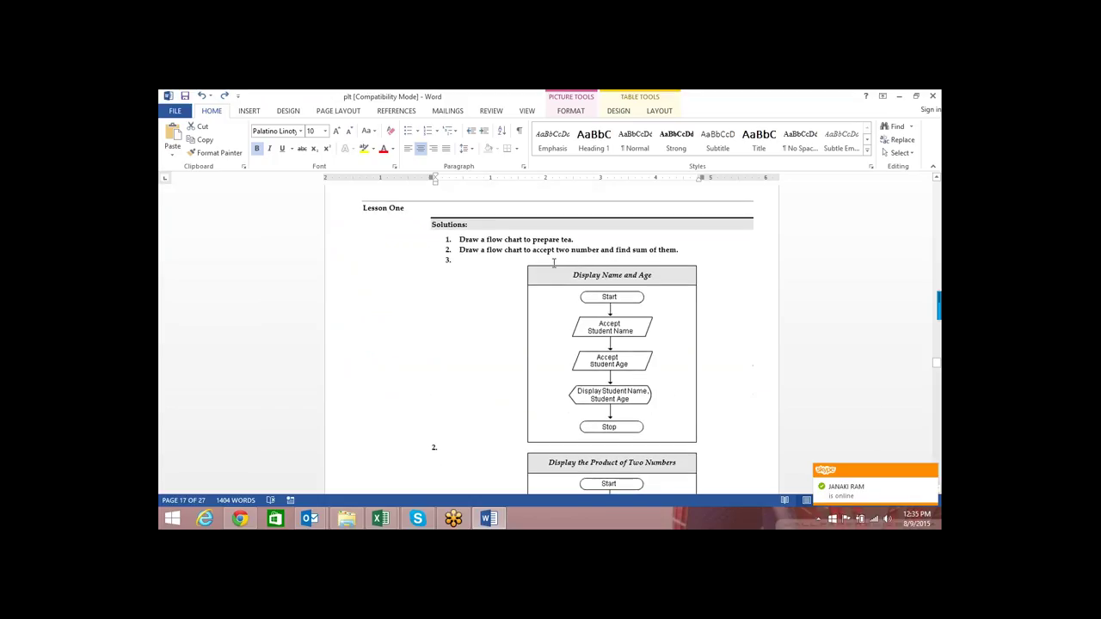
{"action": "scroll", "coordinate": [554, 262], "scroll_direction": "down", "scroll_amount": 1}
{"action": "scroll", "coordinate": [553, 262], "scroll_direction": "down", "scroll_amount": 2}
{"action": "scroll", "coordinate": [558, 265], "scroll_direction": "down", "scroll_amount": 4}
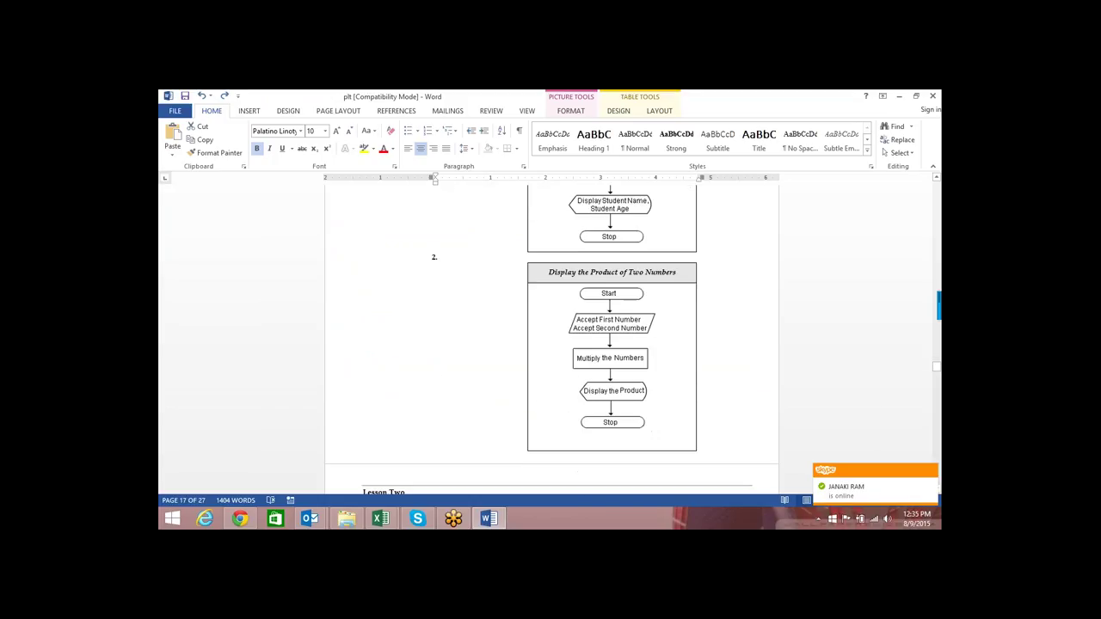
{"action": "scroll", "coordinate": [559, 265], "scroll_direction": "down", "scroll_amount": 6}
{"action": "scroll", "coordinate": [559, 265], "scroll_direction": "down", "scroll_amount": 6}
{"action": "scroll", "coordinate": [558, 265], "scroll_direction": "up", "scroll_amount": 3}
{"action": "scroll", "coordinate": [559, 265], "scroll_direction": "up", "scroll_amount": 1}
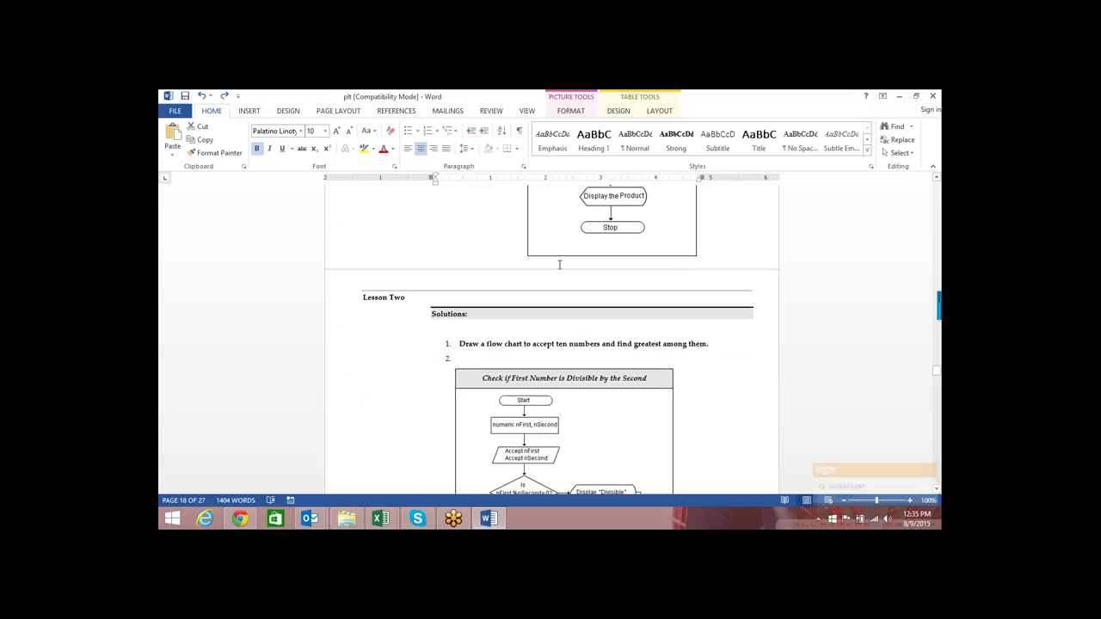
{"action": "scroll", "coordinate": [558, 265], "scroll_direction": "down", "scroll_amount": 2}
{"action": "scroll", "coordinate": [560, 266], "scroll_direction": "down", "scroll_amount": 6}
{"action": "scroll", "coordinate": [559, 266], "scroll_direction": "down", "scroll_amount": 1}
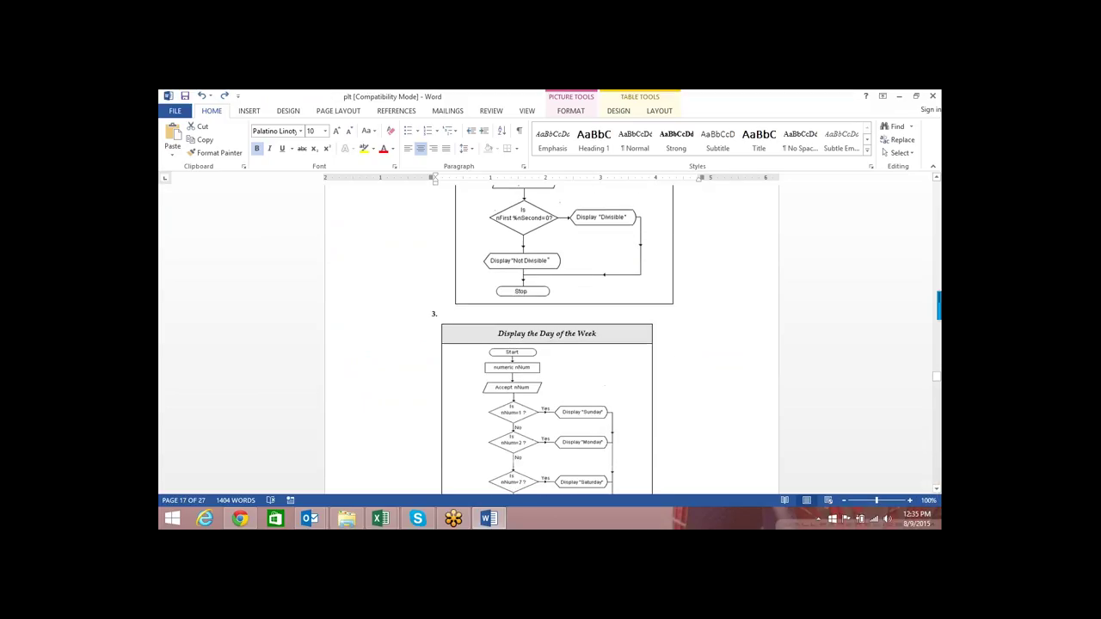
{"action": "scroll", "coordinate": [560, 266], "scroll_direction": "down", "scroll_amount": 6}
{"action": "scroll", "coordinate": [559, 266], "scroll_direction": "down", "scroll_amount": 3}
{"action": "scroll", "coordinate": [559, 266], "scroll_direction": "down", "scroll_amount": 8}
{"action": "scroll", "coordinate": [560, 268], "scroll_direction": "down", "scroll_amount": 4}
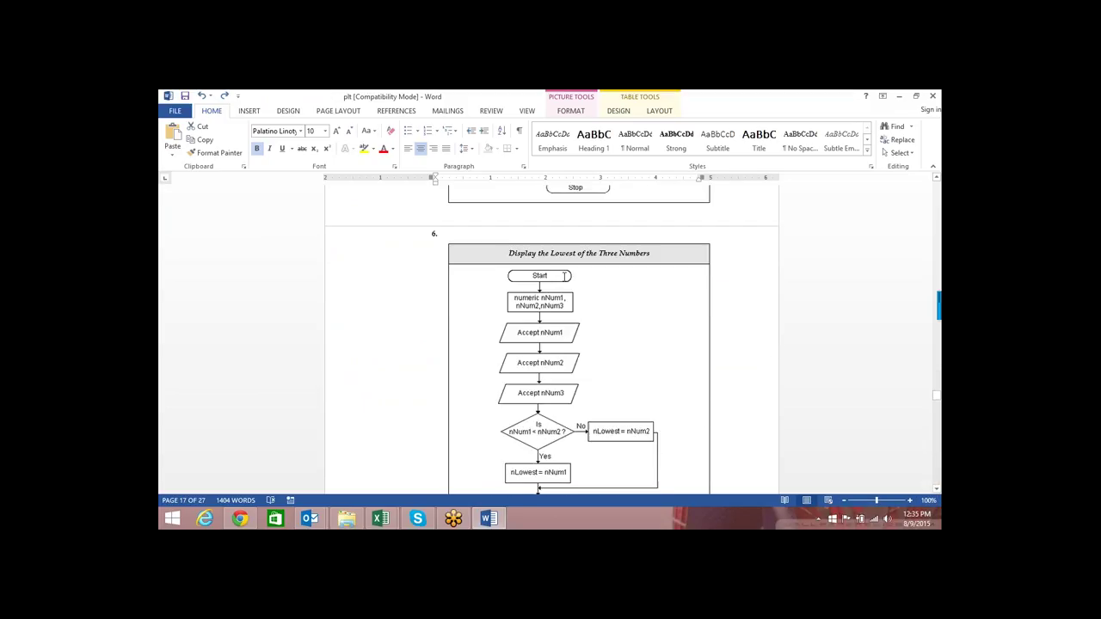
{"action": "scroll", "coordinate": [559, 268], "scroll_direction": "down", "scroll_amount": 5}
{"action": "scroll", "coordinate": [559, 268], "scroll_direction": "down", "scroll_amount": 8}
{"action": "scroll", "coordinate": [559, 268], "scroll_direction": "down", "scroll_amount": 5}
{"action": "scroll", "coordinate": [559, 268], "scroll_direction": "down", "scroll_amount": 5}
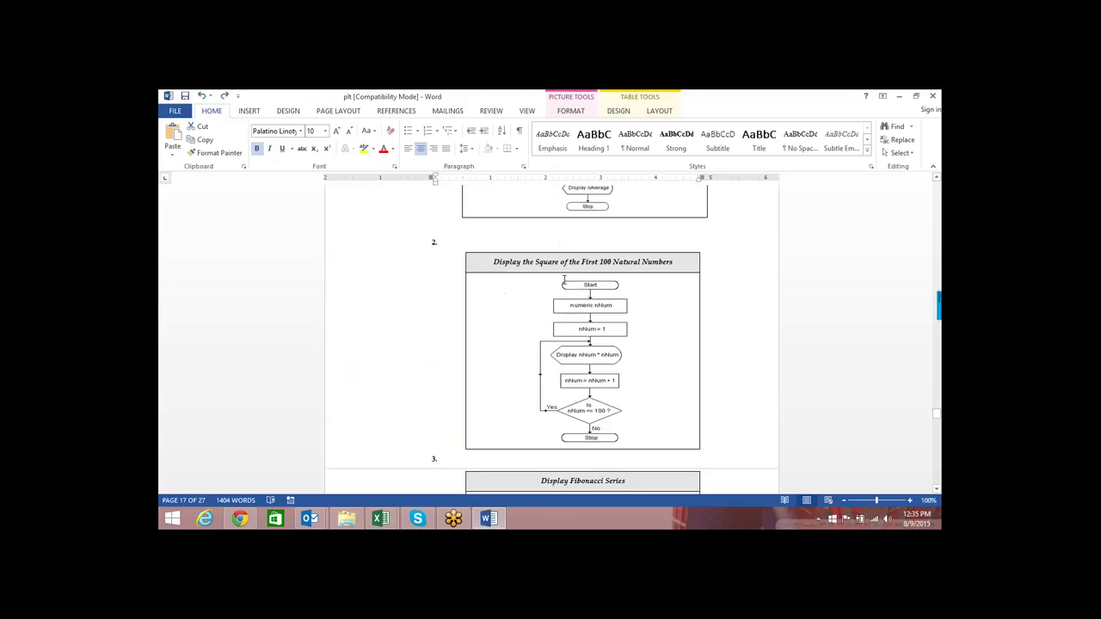
{"action": "scroll", "coordinate": [559, 269], "scroll_direction": "down", "scroll_amount": 4}
{"action": "scroll", "coordinate": [560, 268], "scroll_direction": "down", "scroll_amount": 4}
{"action": "scroll", "coordinate": [561, 281], "scroll_direction": "down", "scroll_amount": 4}
{"action": "scroll", "coordinate": [562, 280], "scroll_direction": "down", "scroll_amount": 4}
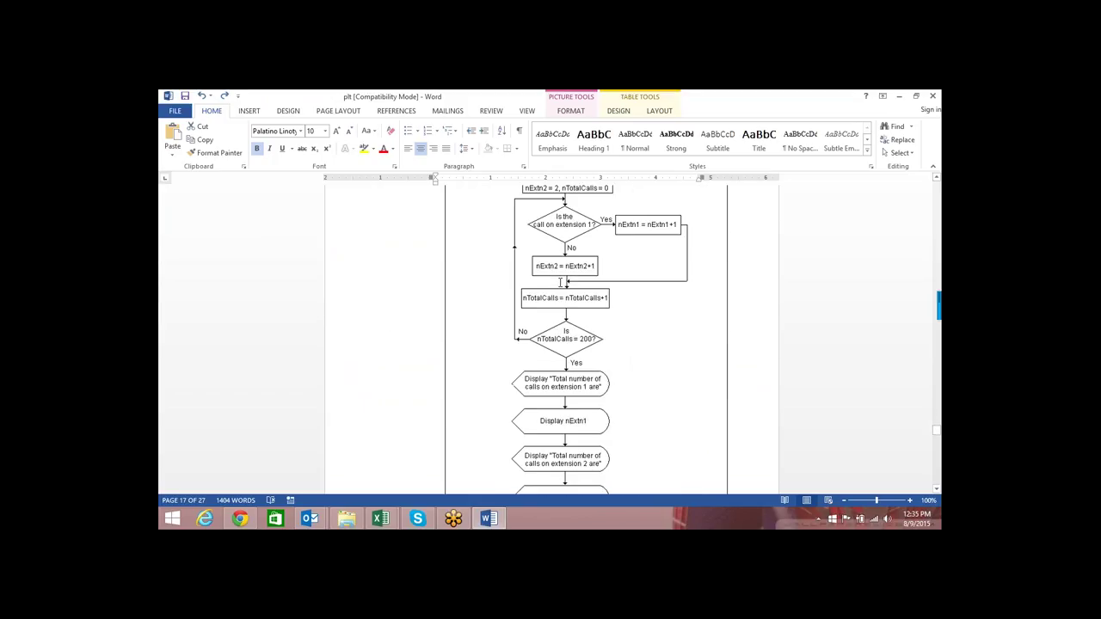
{"action": "scroll", "coordinate": [562, 281], "scroll_direction": "down", "scroll_amount": 4}
{"action": "scroll", "coordinate": [559, 282], "scroll_direction": "down", "scroll_amount": 4}
{"action": "scroll", "coordinate": [558, 283], "scroll_direction": "down", "scroll_amount": 4}
{"action": "scroll", "coordinate": [557, 284], "scroll_direction": "down", "scroll_amount": 4}
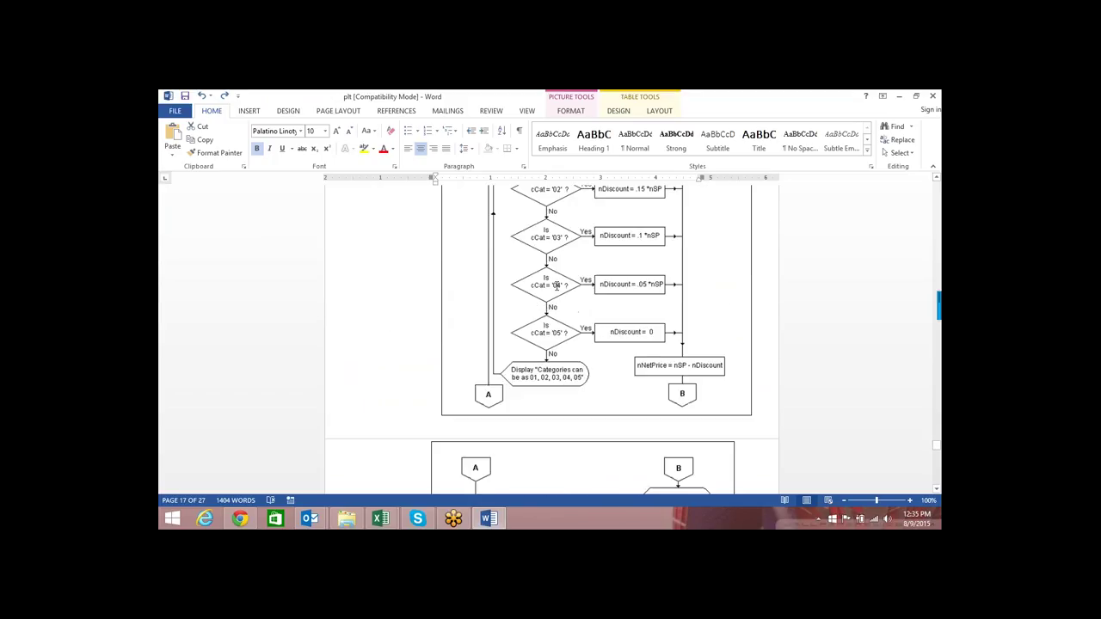
{"action": "scroll", "coordinate": [558, 285], "scroll_direction": "down", "scroll_amount": 2}
{"action": "scroll", "coordinate": [557, 286], "scroll_direction": "down", "scroll_amount": 1}
{"action": "scroll", "coordinate": [557, 287], "scroll_direction": "down", "scroll_amount": 4}
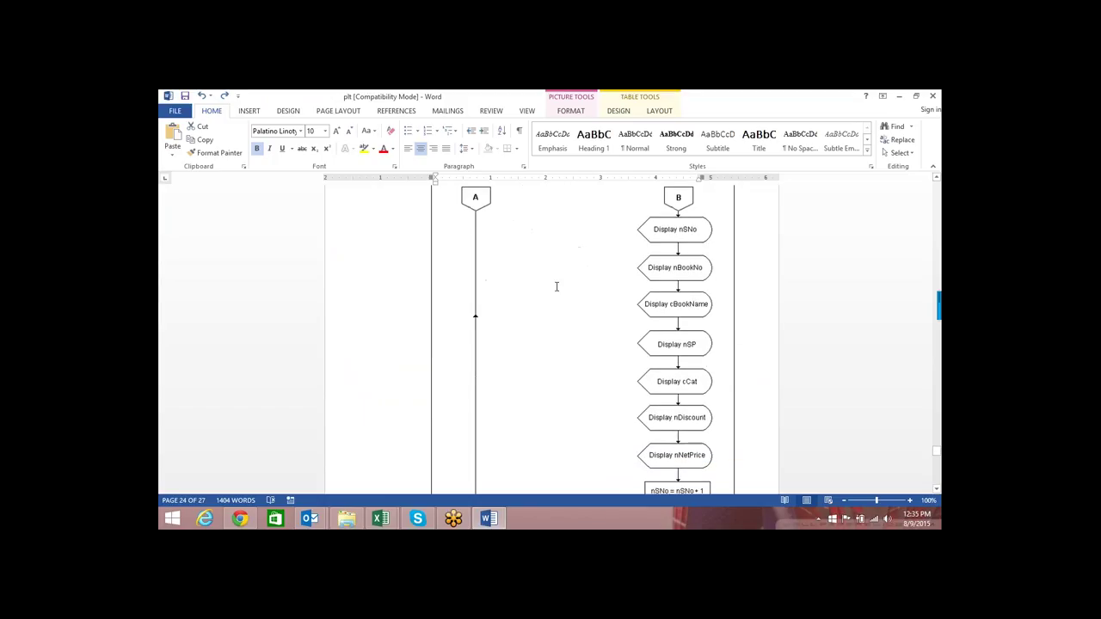
{"action": "scroll", "coordinate": [556, 287], "scroll_direction": "down", "scroll_amount": 4}
{"action": "scroll", "coordinate": [557, 286], "scroll_direction": "down", "scroll_amount": 4}
{"action": "scroll", "coordinate": [557, 287], "scroll_direction": "down", "scroll_amount": 4}
{"action": "scroll", "coordinate": [556, 286], "scroll_direction": "down", "scroll_amount": 3}
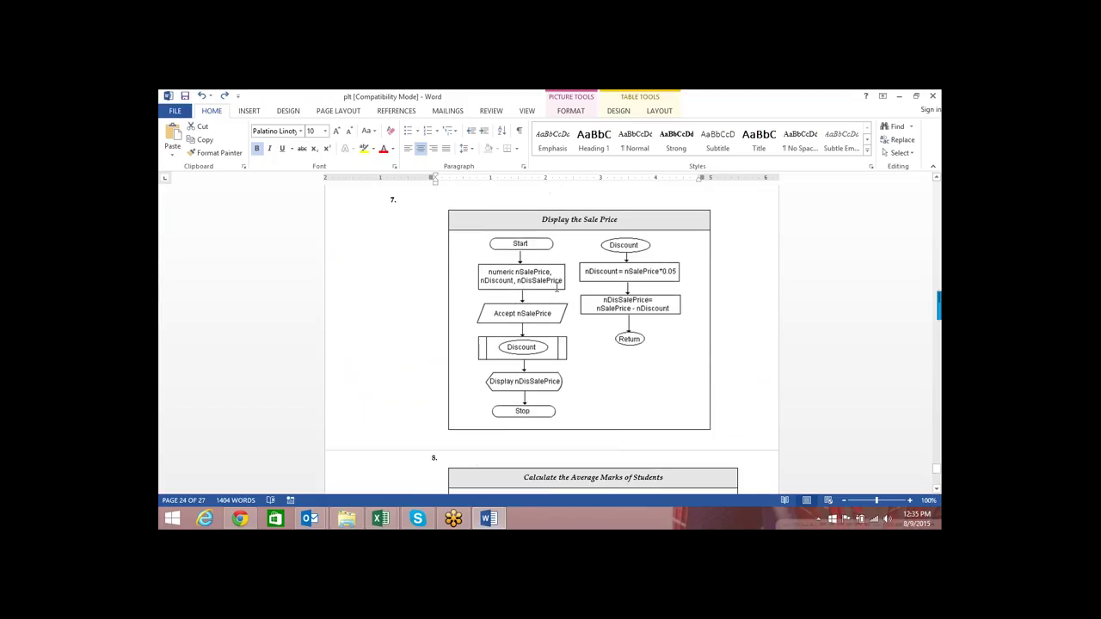
{"action": "scroll", "coordinate": [557, 286], "scroll_direction": "down", "scroll_amount": 4}
{"action": "scroll", "coordinate": [557, 287], "scroll_direction": "down", "scroll_amount": 2}
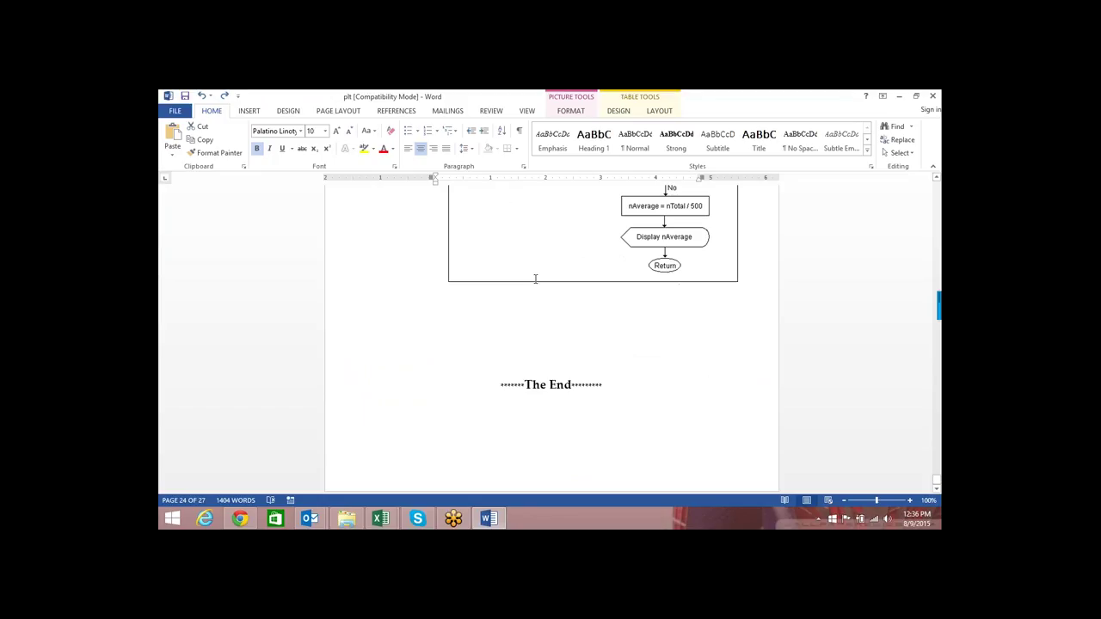
Step: Close plt without saving, close the VBA editor, then close Book1 without saving
{"action": "left_click", "coordinate": [932, 96]}
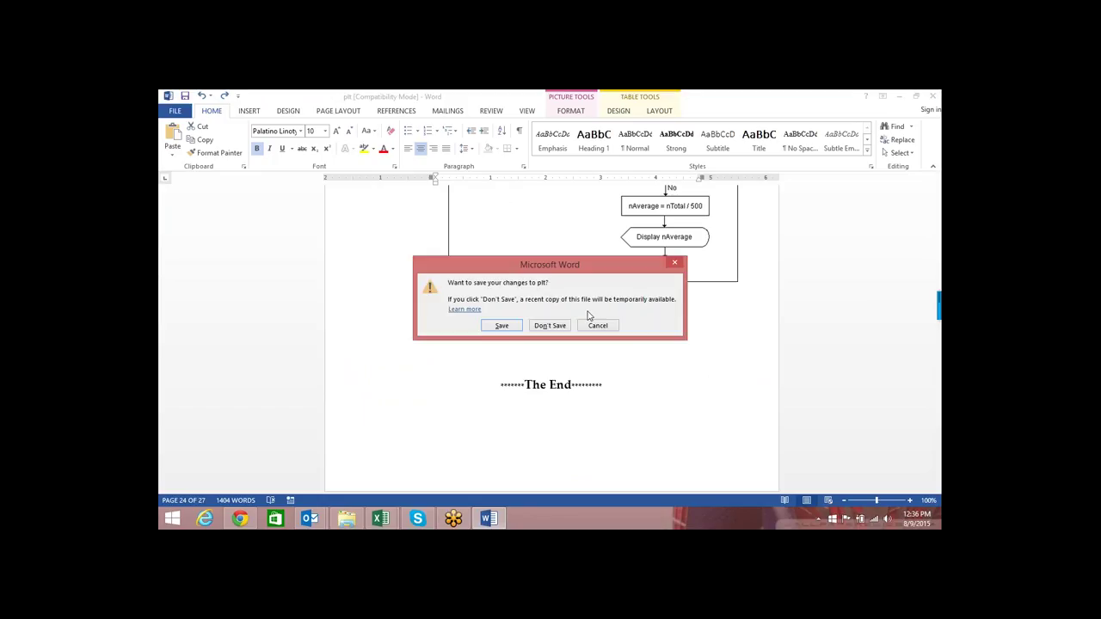
{"action": "left_click", "coordinate": [560, 327]}
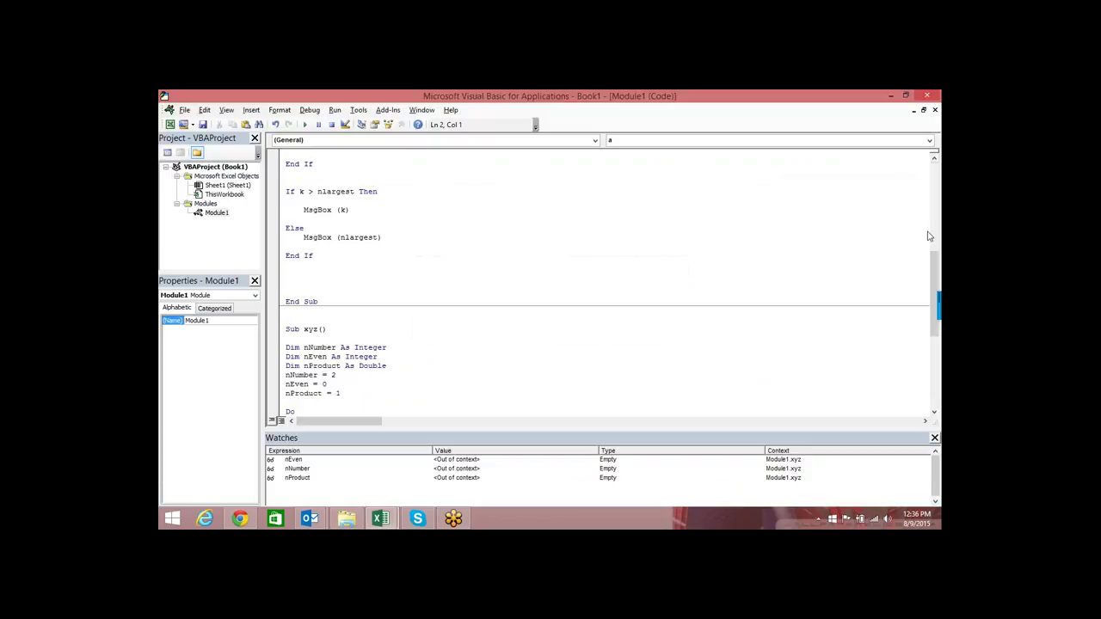
{"action": "left_click", "coordinate": [927, 95]}
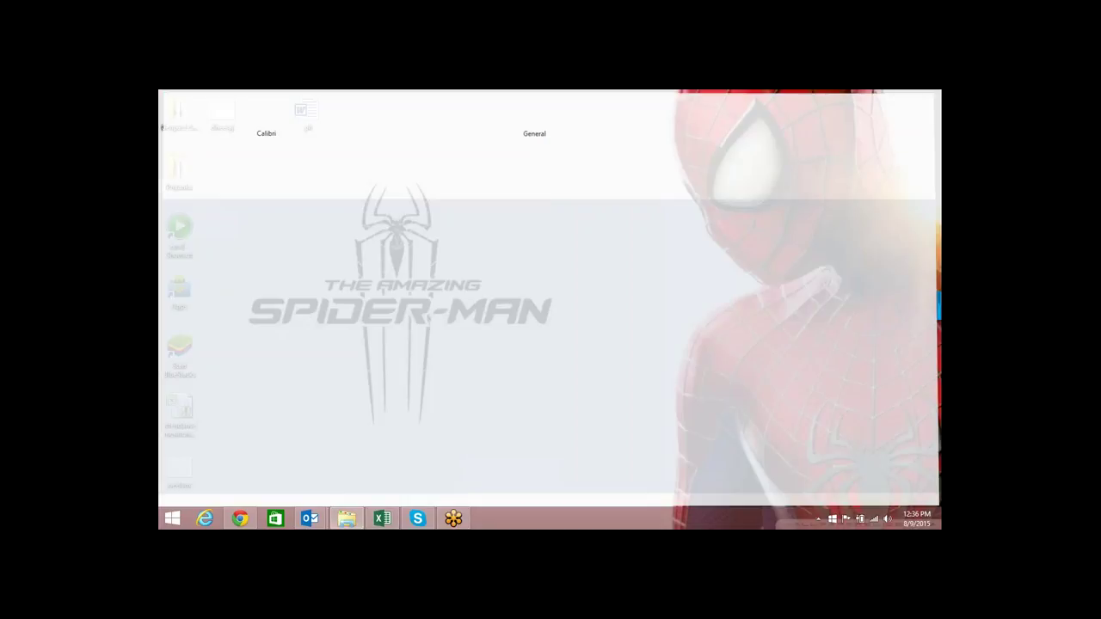
{"action": "left_click", "coordinate": [559, 325]}
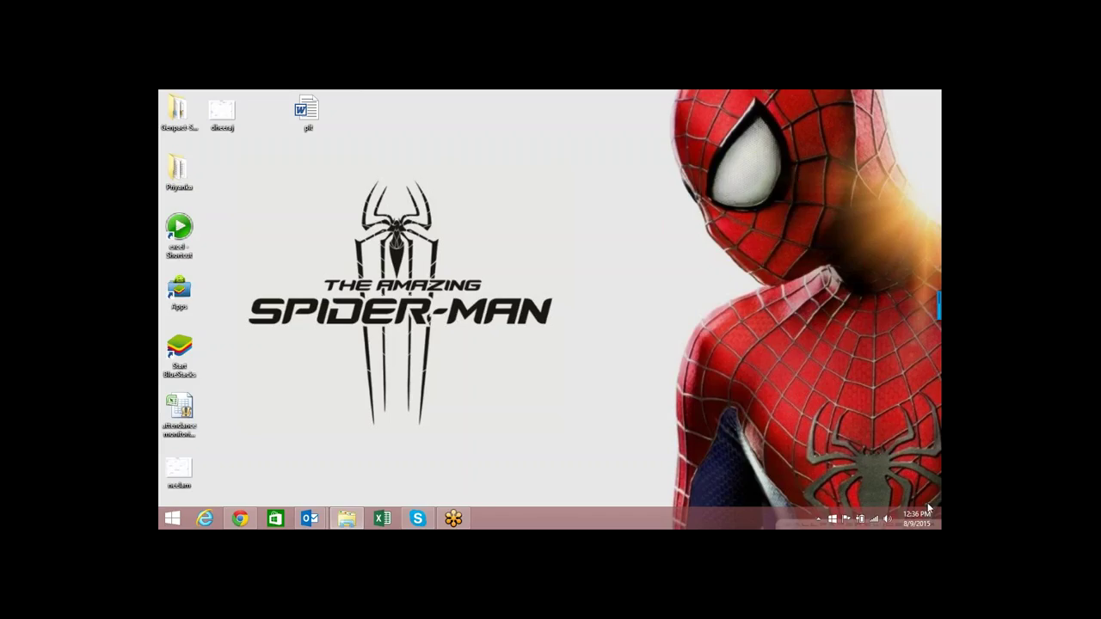